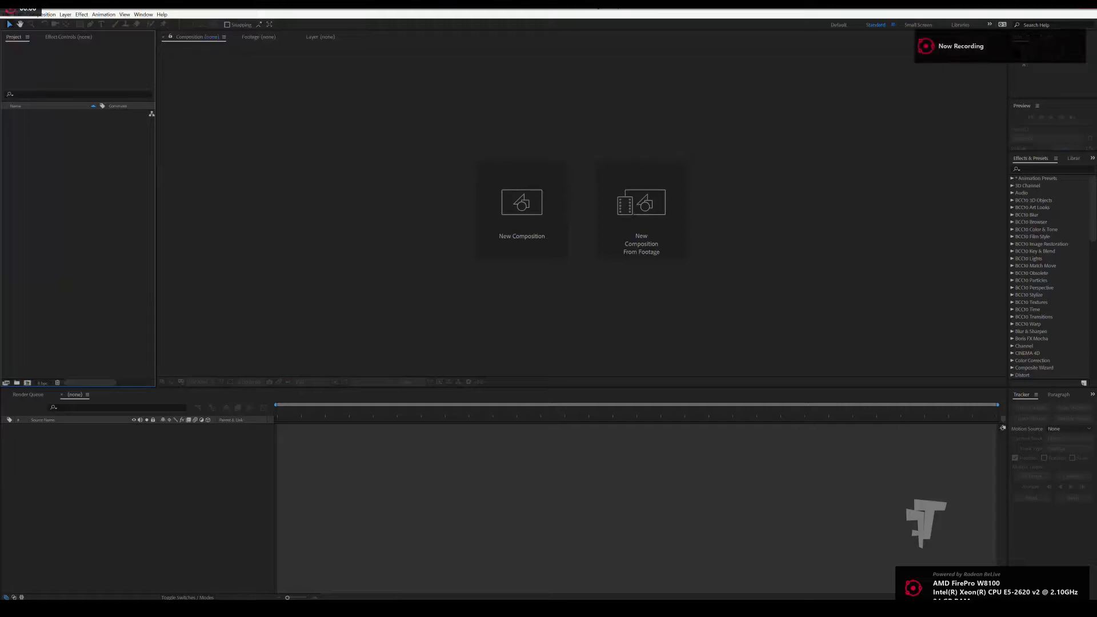
Import the IMG_9717 clip, preview its frames, and build the IMG_9717 composition from it.
key("alt+Tab")
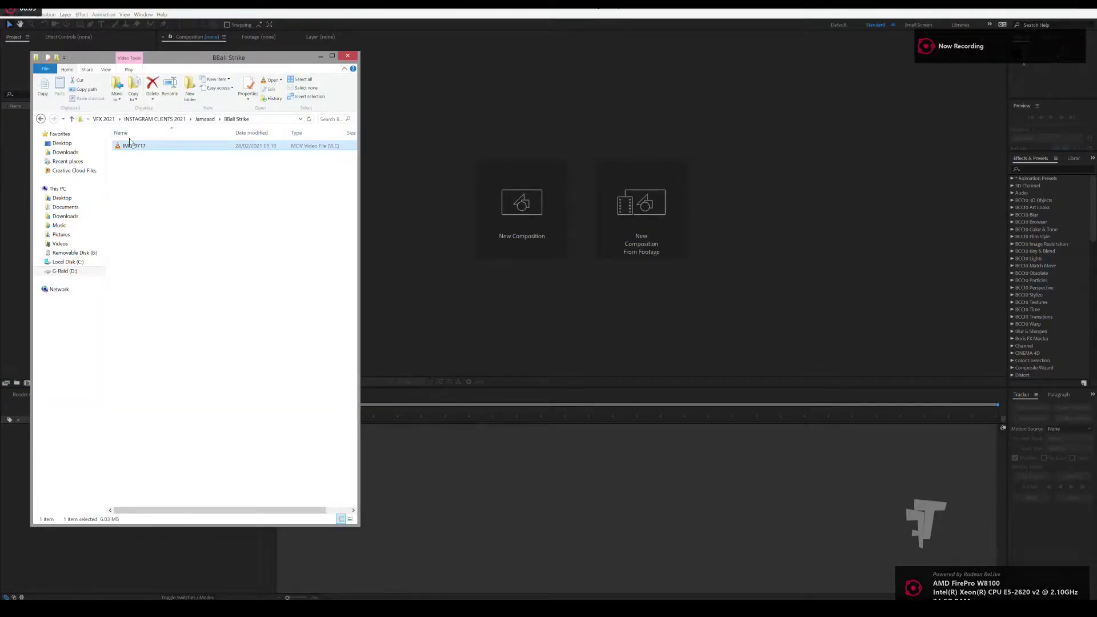
left_click_drag(129, 143, 15, 155)
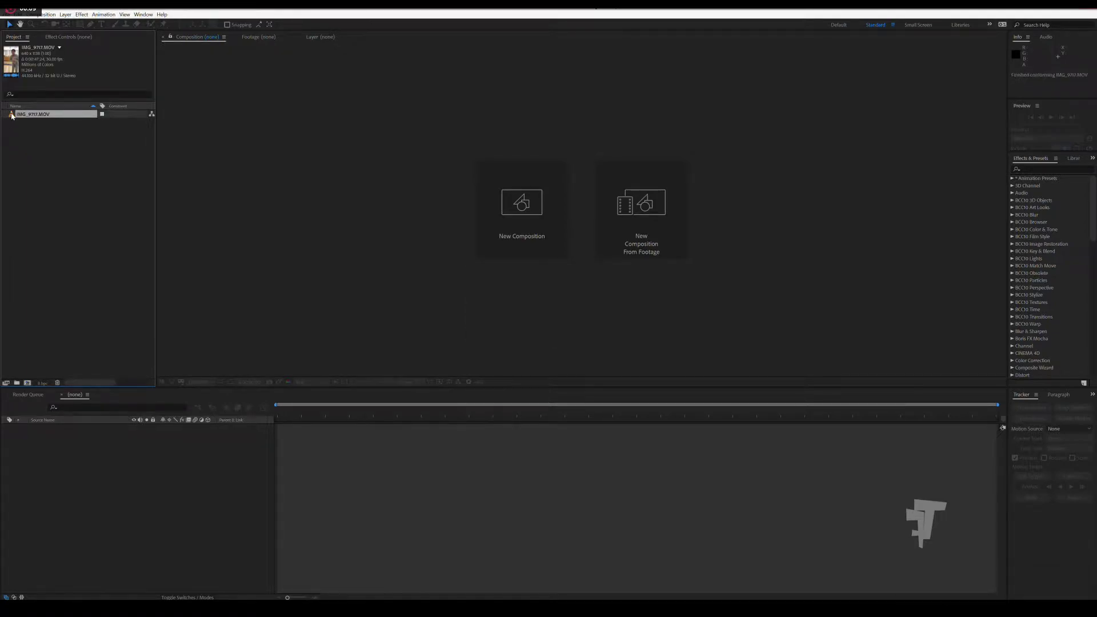
double_click(11, 114)
mouse_move(160, 364)
left_mouse_down()
mouse_move(443, 382)
mouse_move(888, 368)
mouse_move(105, 318)
left_mouse_up()
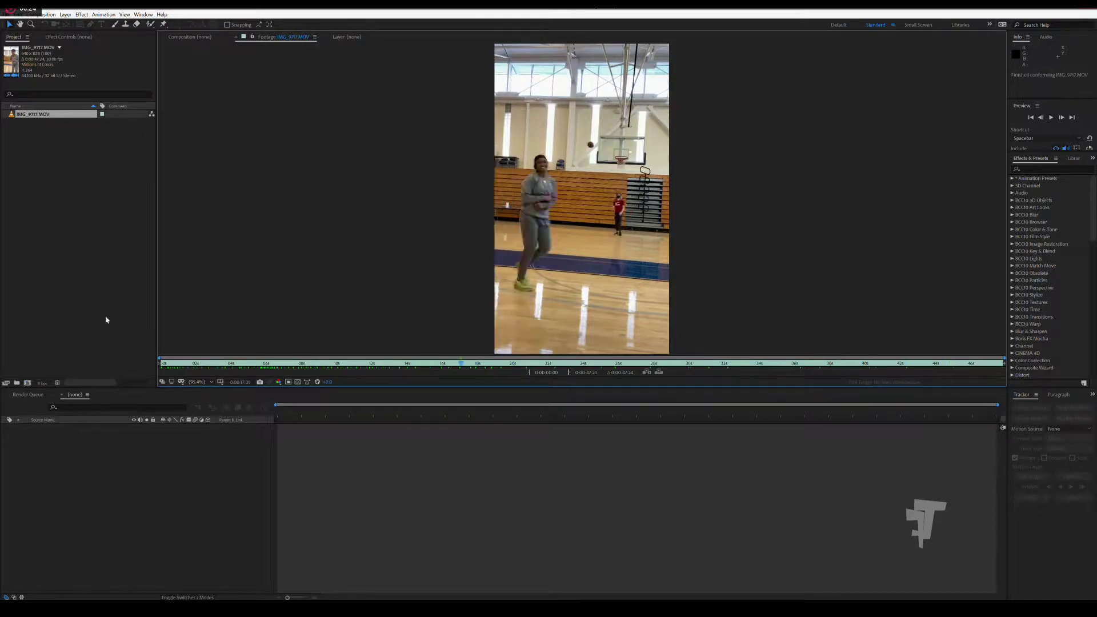
left_click_drag(26, 117, 28, 382)
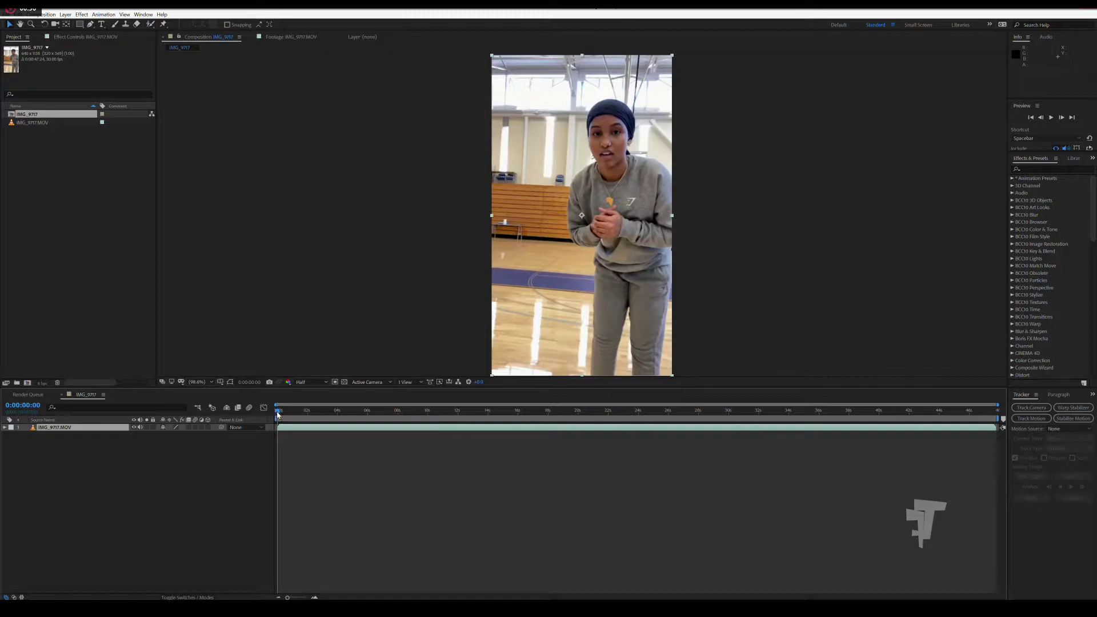
Scrub the composition and duplicate the IMG_9717.MOV layer with Ctrl+D.
mouse_move(286, 420)
left_mouse_down()
mouse_move(354, 421)
mouse_move(284, 428)
left_mouse_up()
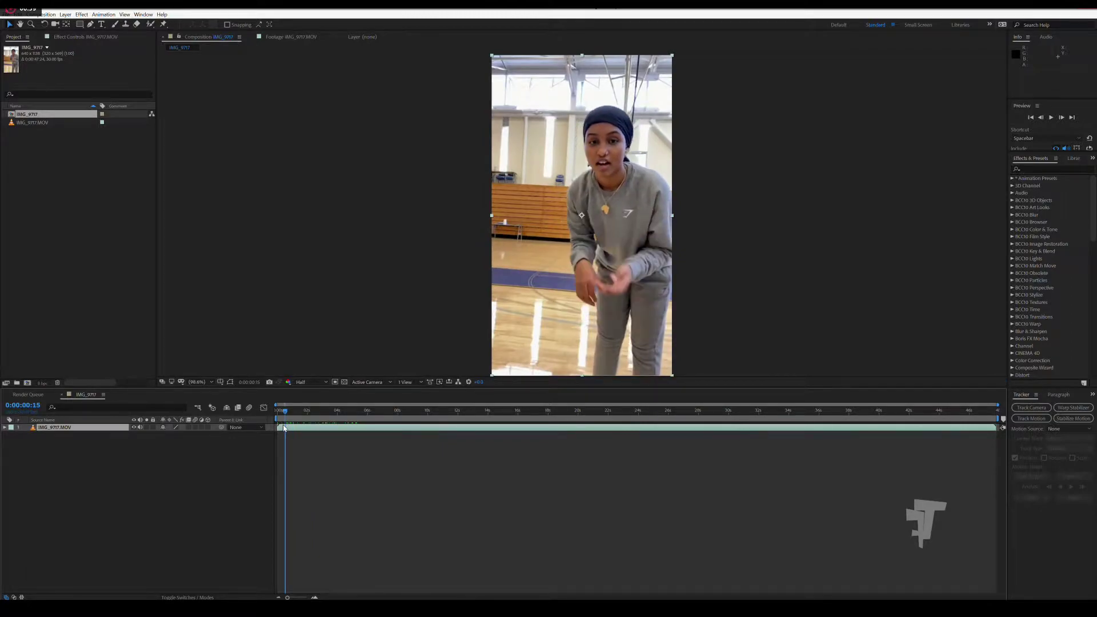
left_click(78, 429)
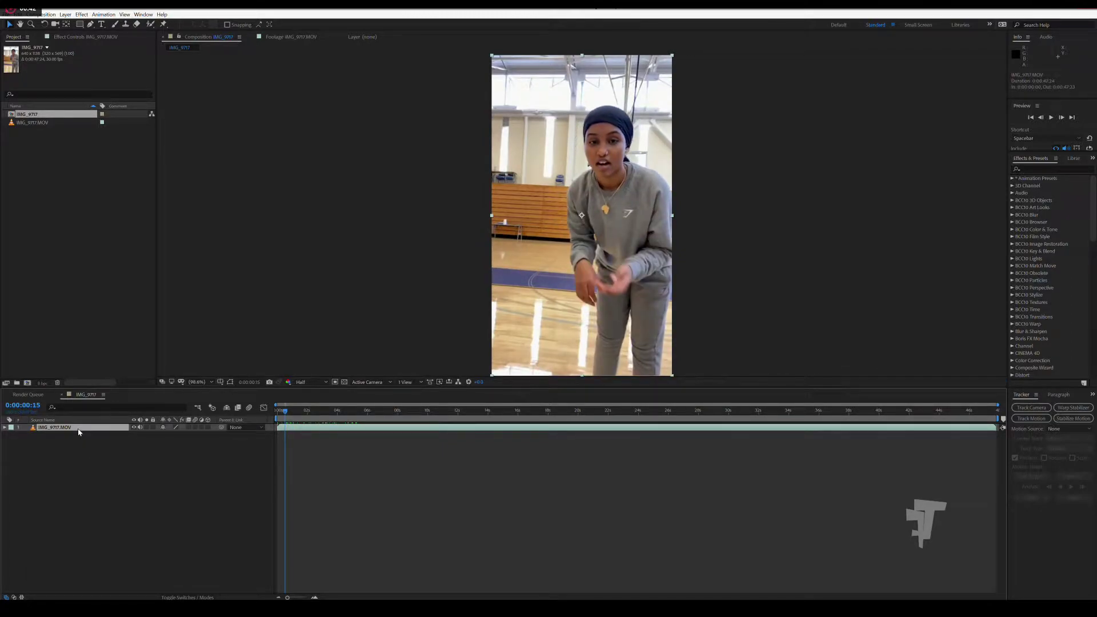
key("ctrl+d")
Freeze the top copy at 0:00:00:15 with Time > Freeze Frame, then zoom out.
right_click(288, 429)
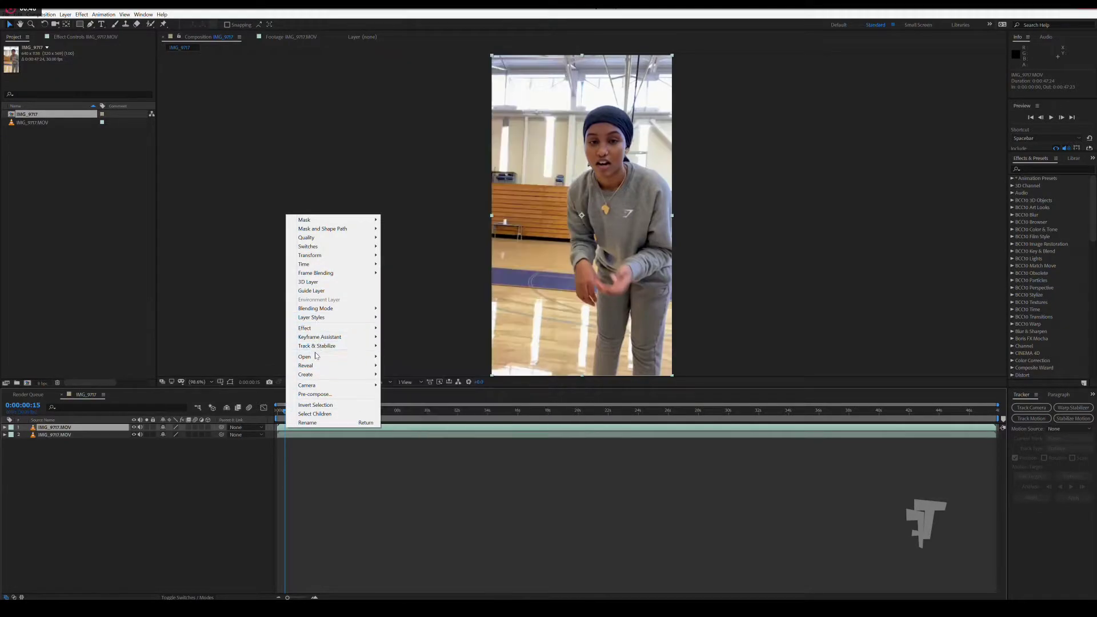
mouse_move(326, 265)
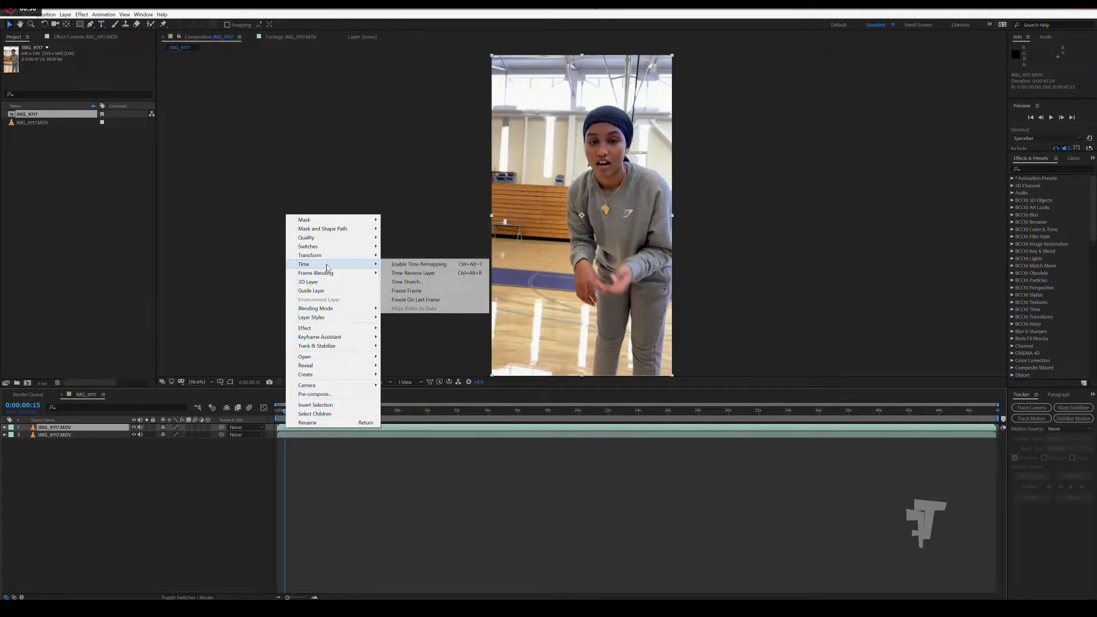
left_click(407, 290)
key("comma")
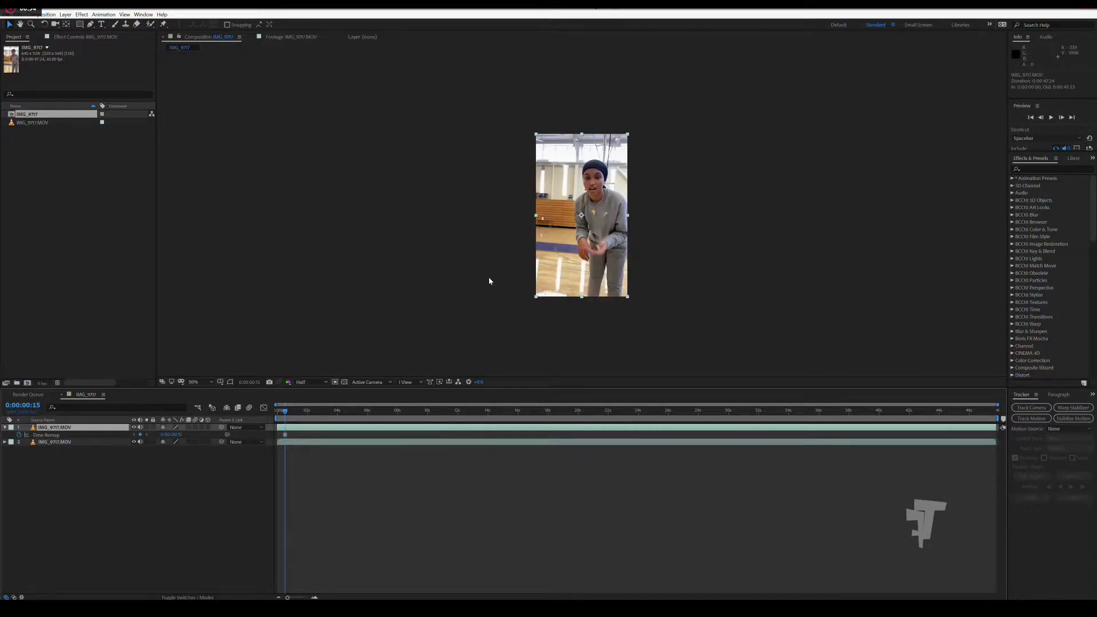
Trace a Pen mask around the player on the frozen top layer.
key("g")
left_click(638, 208)
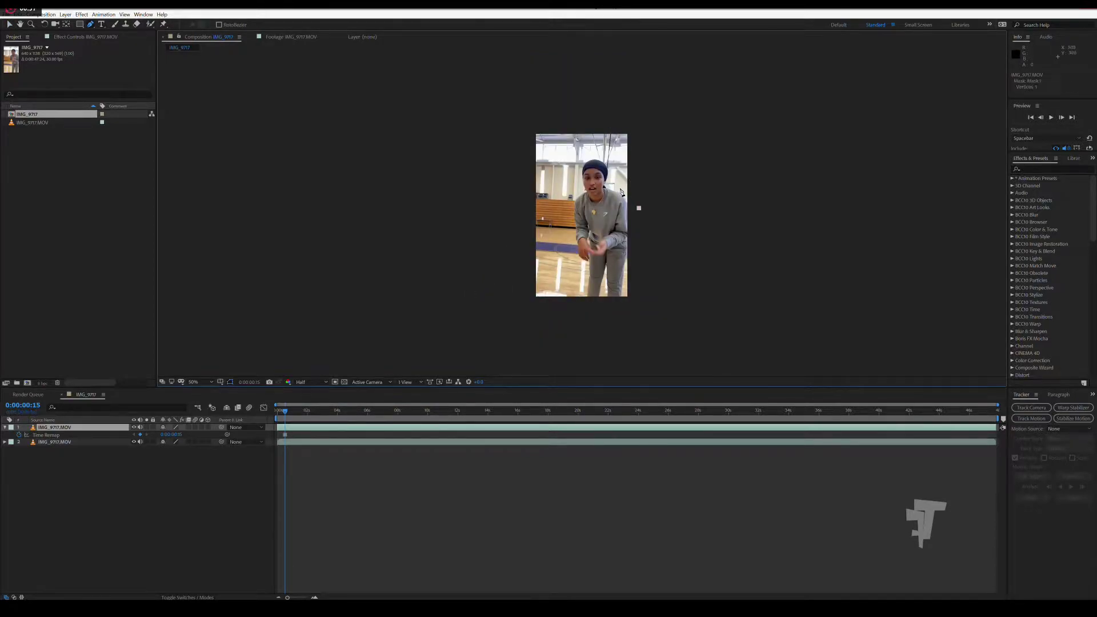
left_click(612, 177)
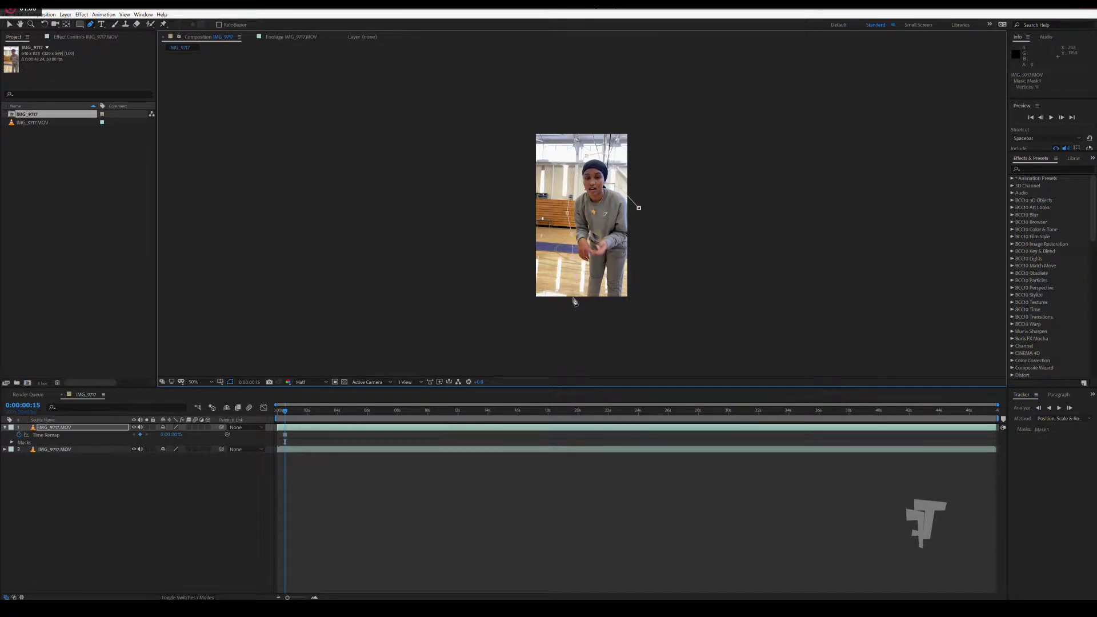
scroll(575, 301, "up", 2)
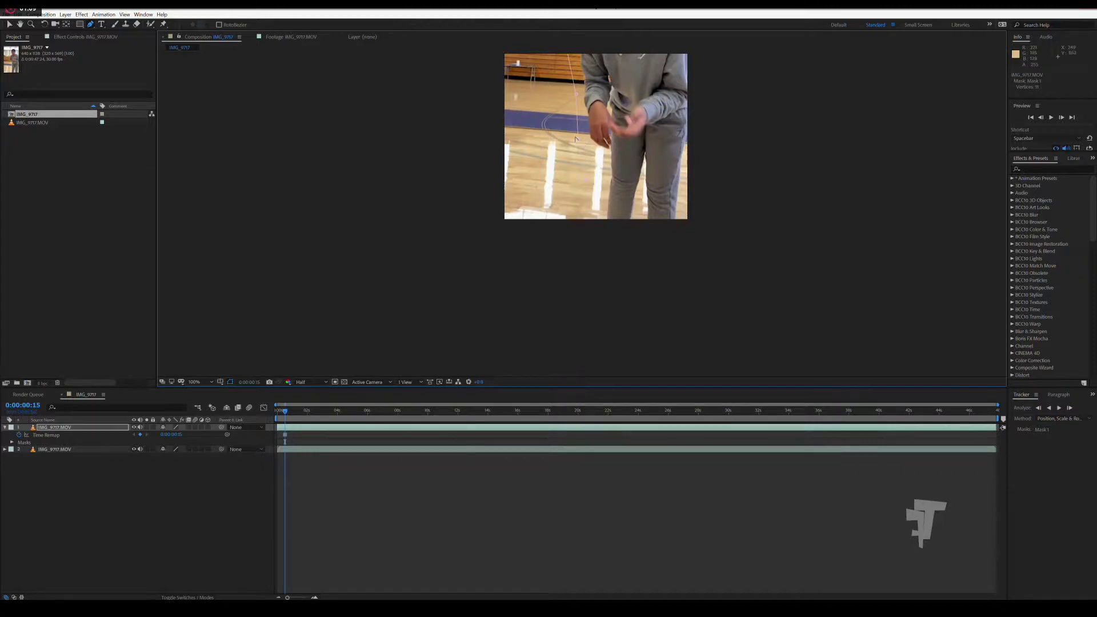
key("ctrl+z")
left_click(608, 182)
left_click(600, 230)
scroll(593, 258, "down", 2)
left_click(656, 226)
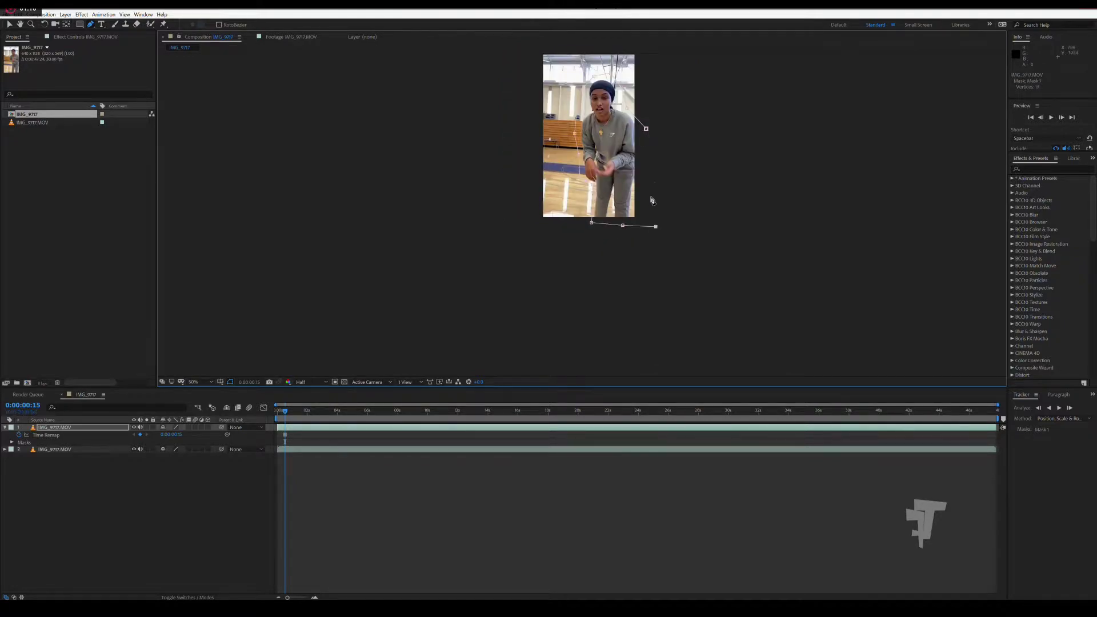
left_click(657, 148)
scroll(645, 130, "up", 2)
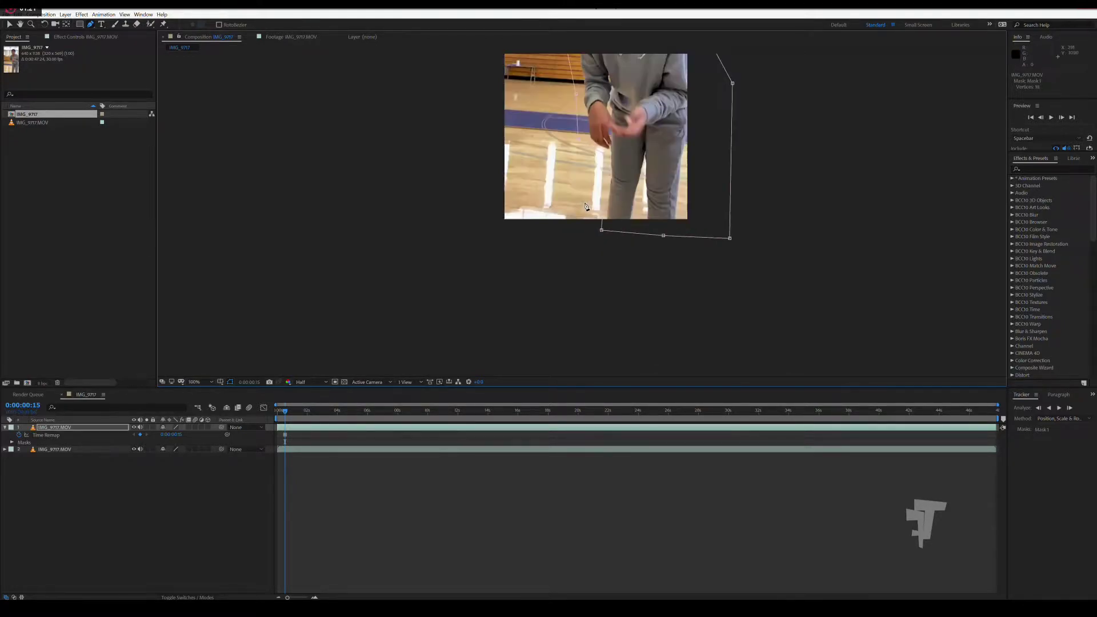
key("g")
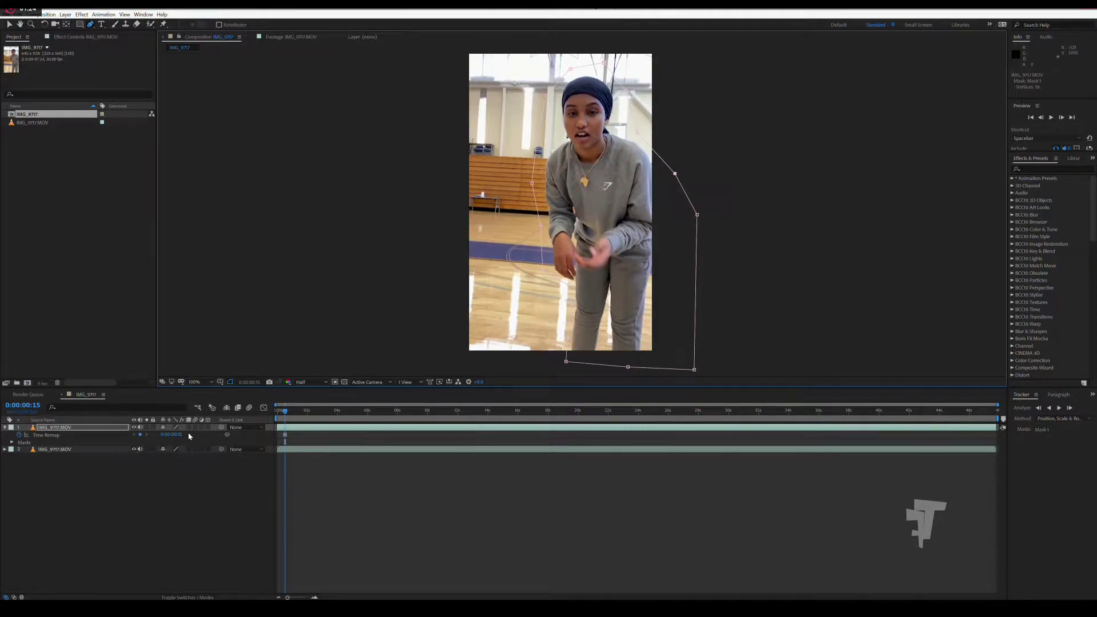
Set the frozen layer's Mask 1 mode to Subtract.
left_click(72, 427)
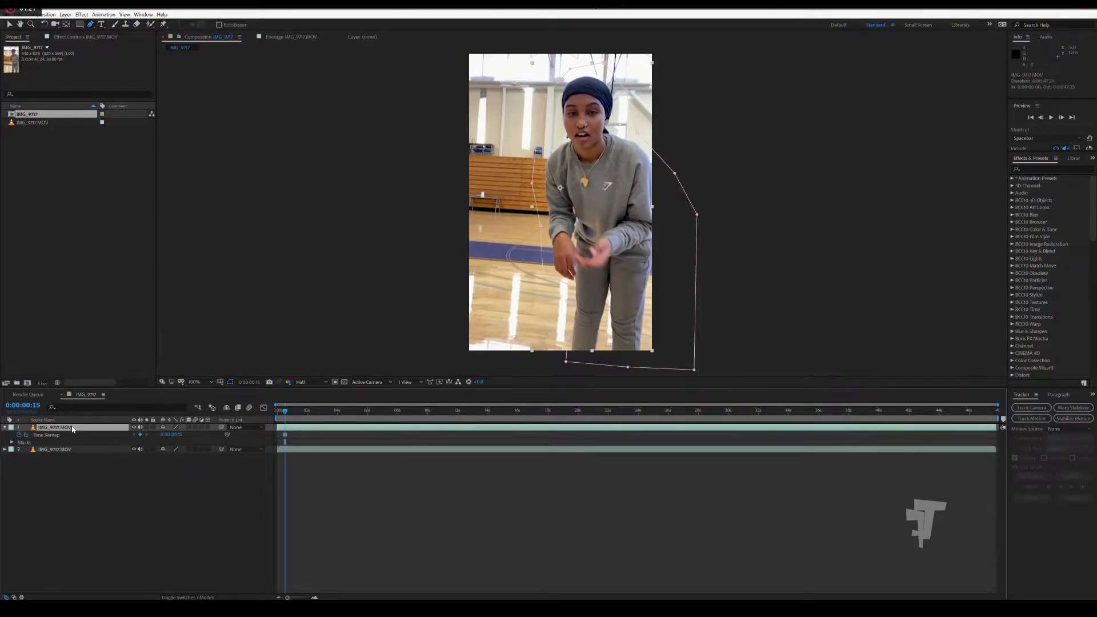
key("m")
left_click(165, 438)
left_click(172, 458)
Toggle each layer's visibility to check the mask cut-out, leaving the moving clip shown.
left_click(134, 450)
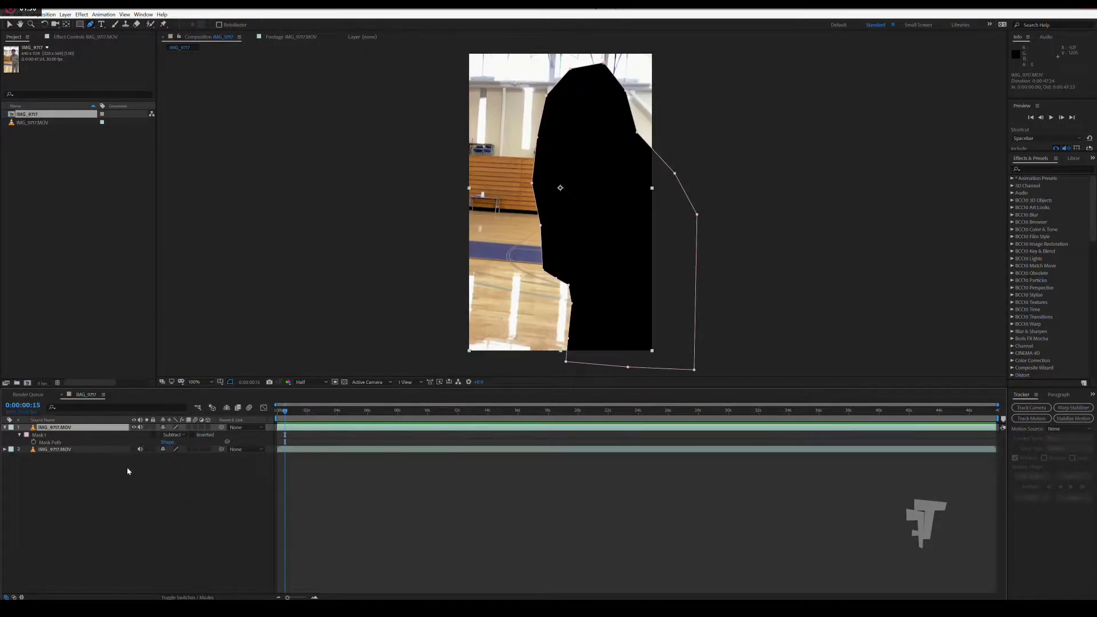
left_click(92, 450)
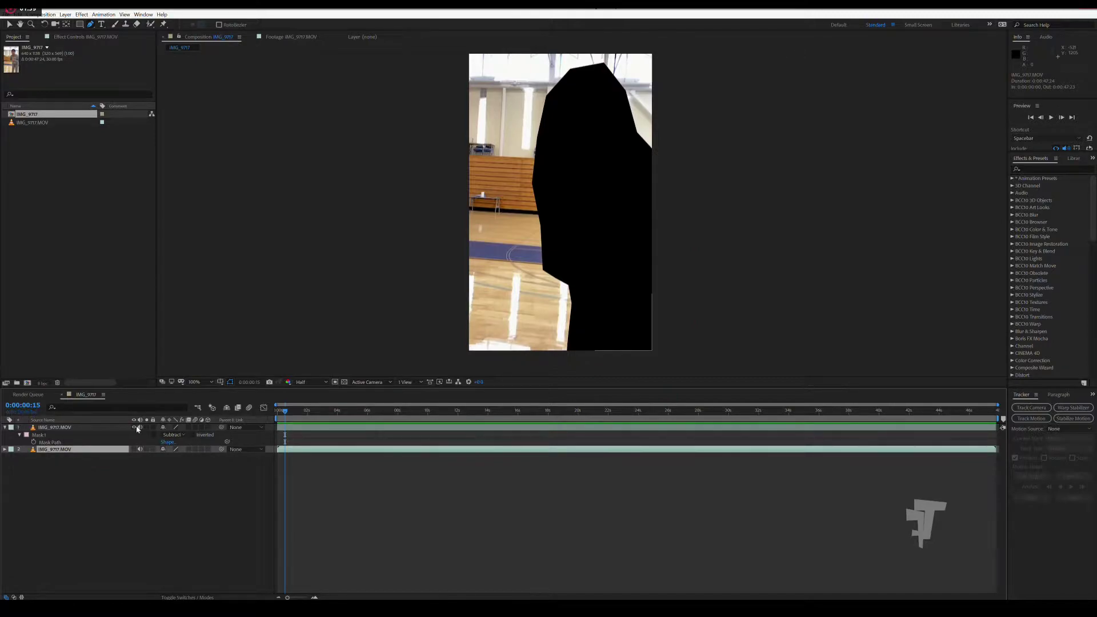
left_click(134, 427)
left_click(81, 428)
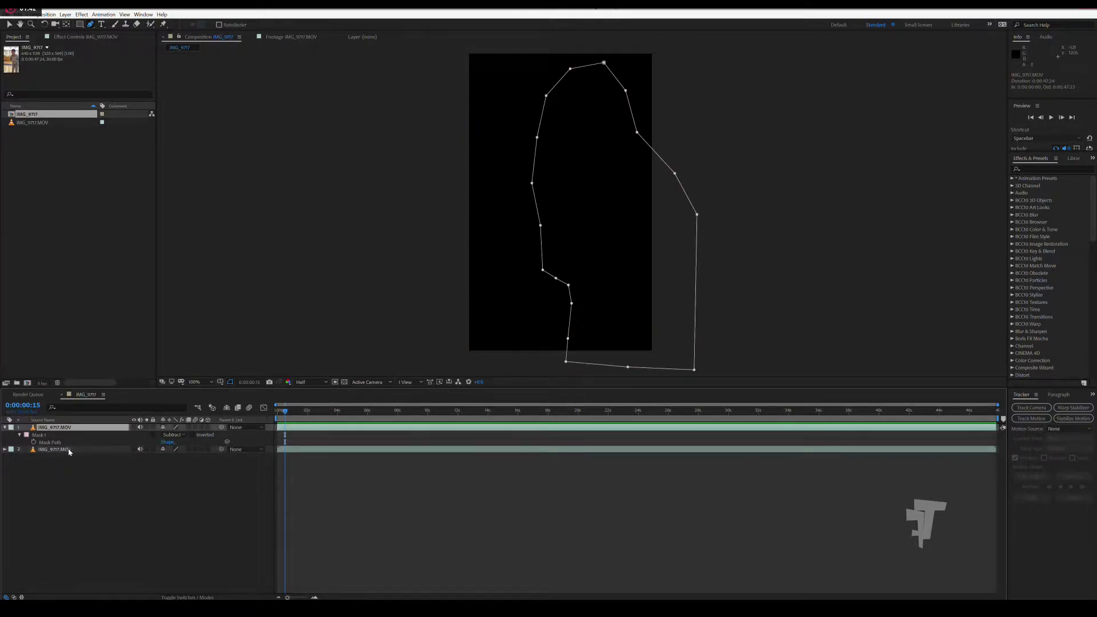
left_click(134, 449)
Scrub the timeline forward to 0:00:46:25, where the ball rests on the court.
left_click(114, 450)
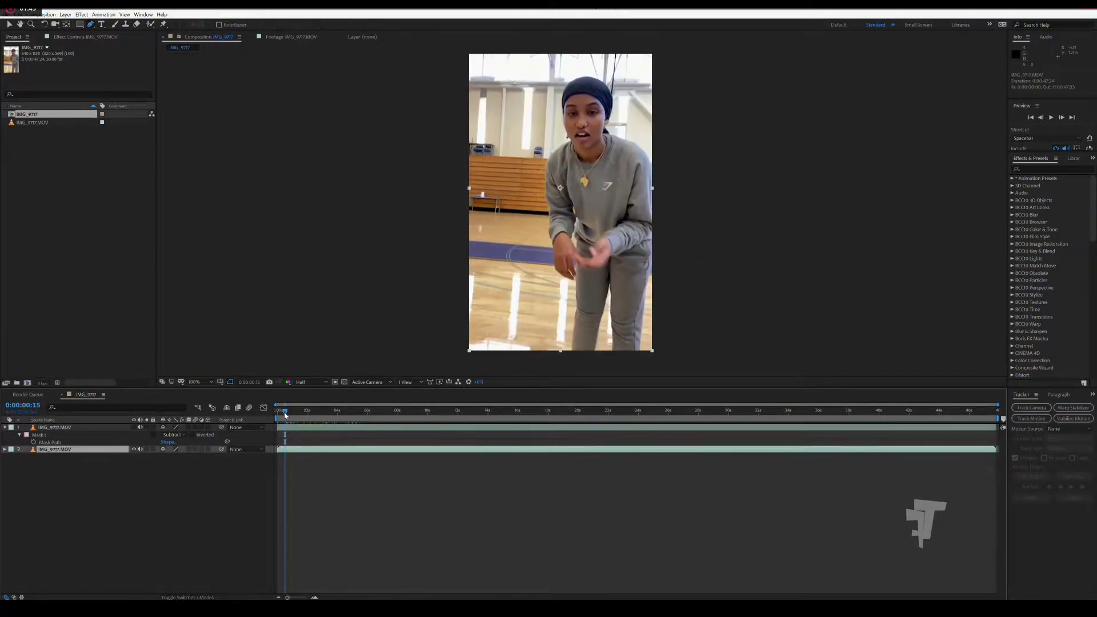
left_click(290, 412)
left_click_drag(291, 415, 323, 423)
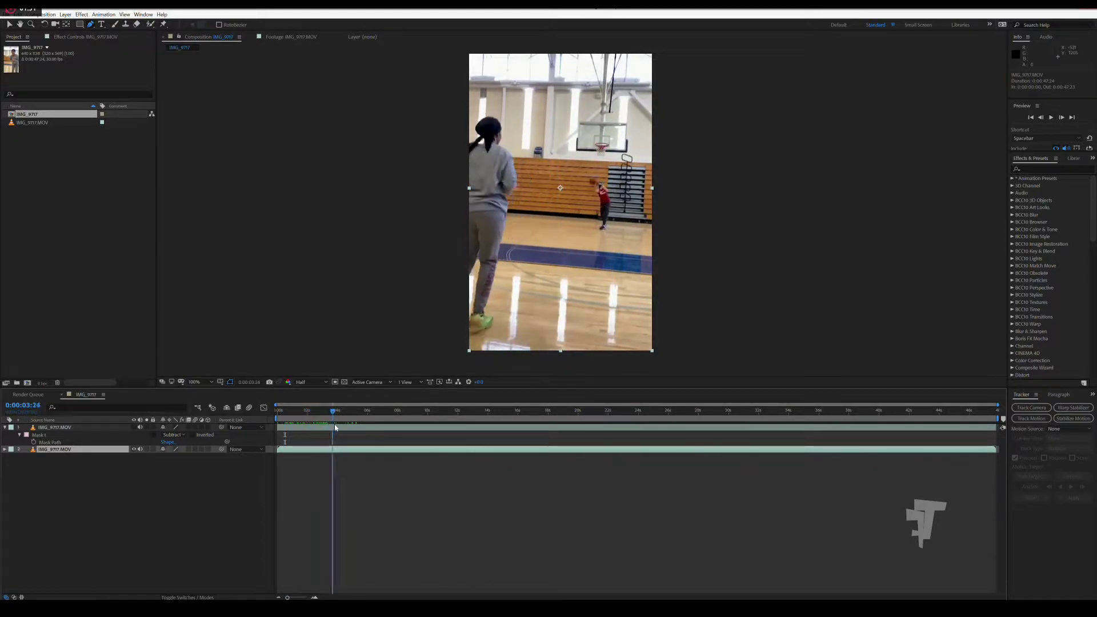
mouse_move(322, 423)
left_mouse_down()
mouse_move(541, 436)
mouse_move(708, 424)
left_mouse_up()
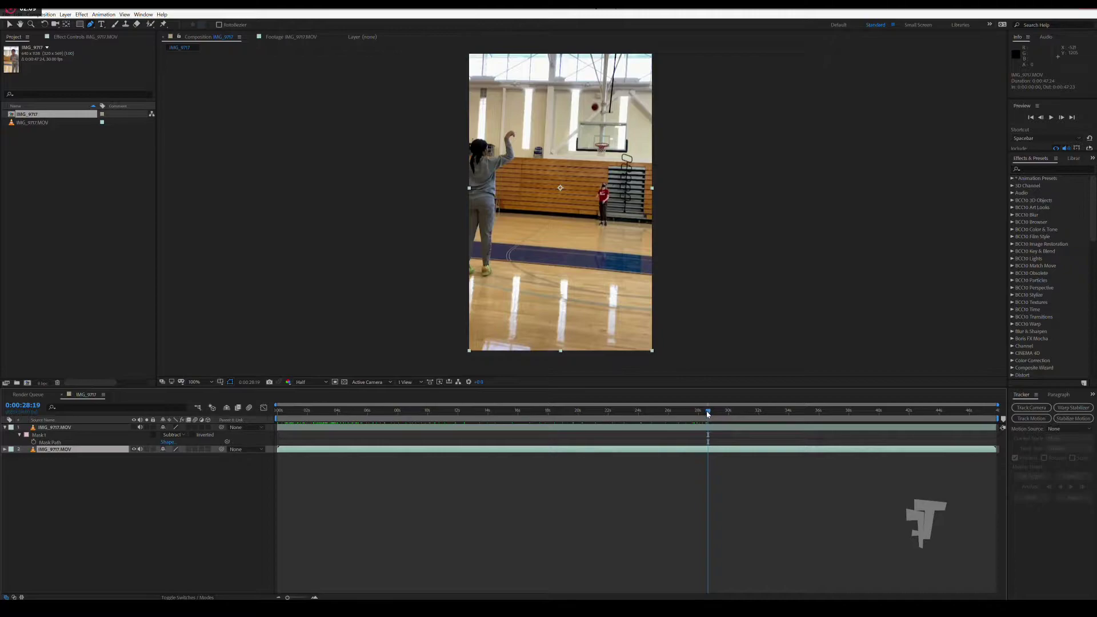
left_click_drag(707, 413, 980, 444)
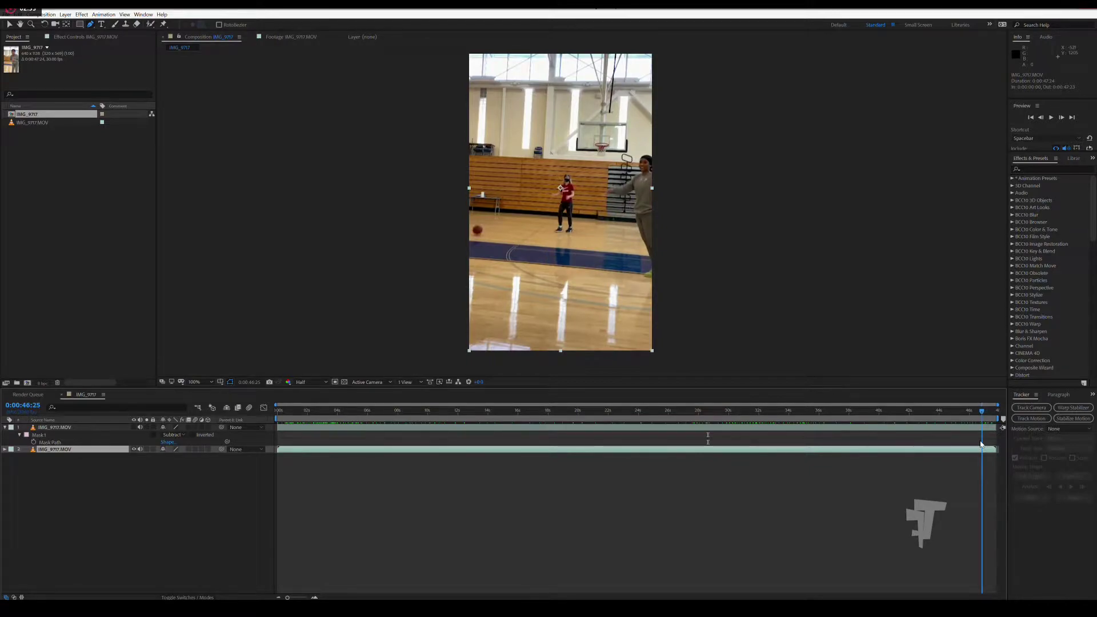
Duplicate the moving clip layer and freeze the copy at 0:00:46:25.
left_click(869, 429)
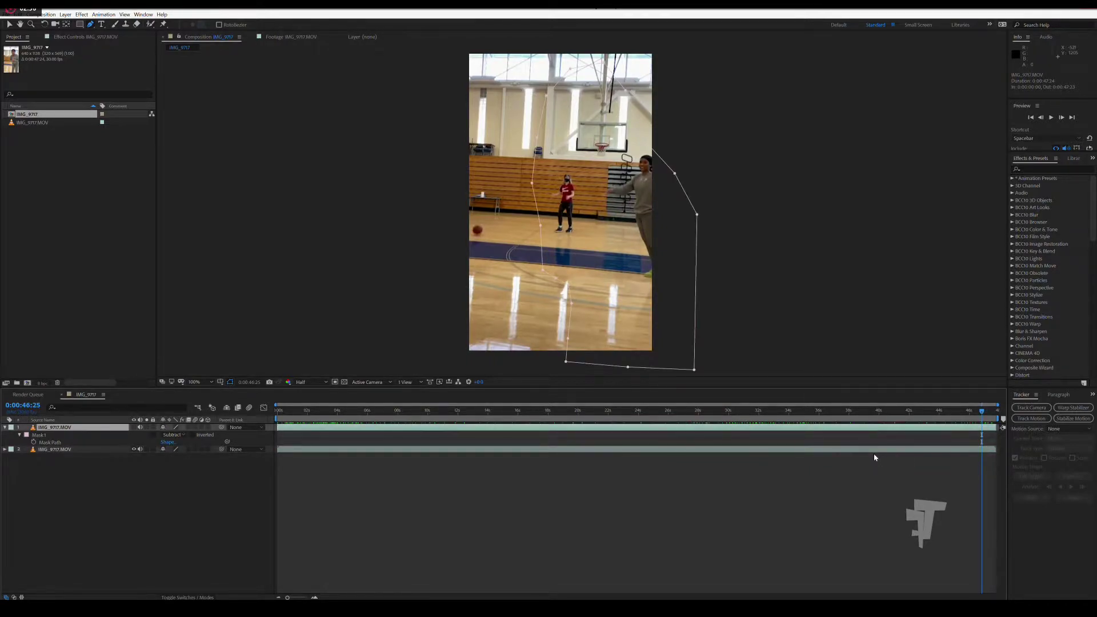
left_click(872, 450)
key("ctrl+d")
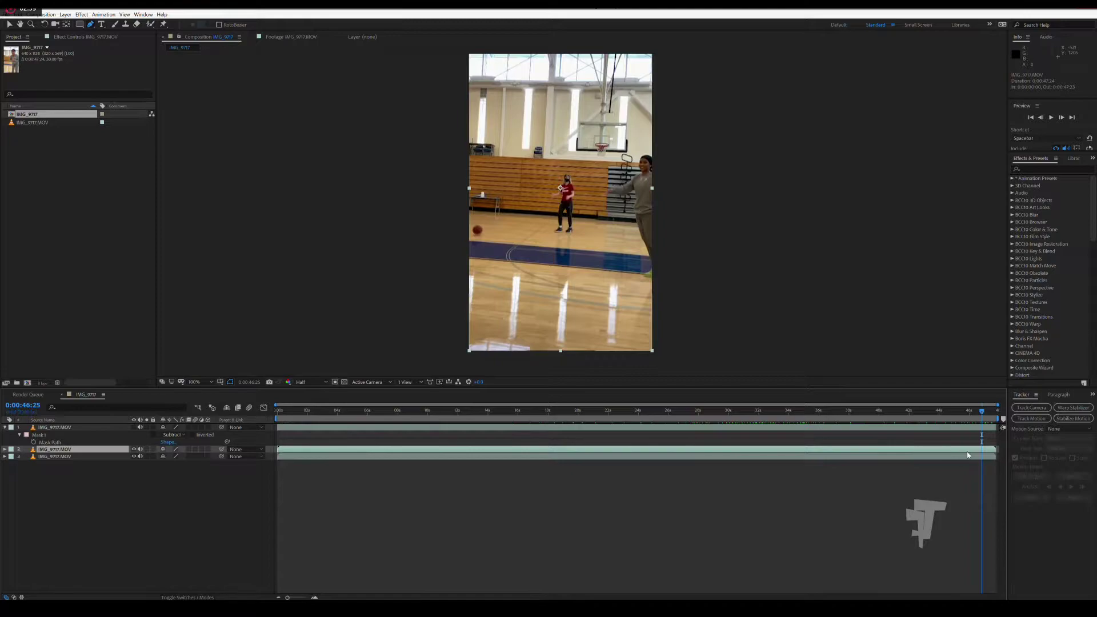
right_click(980, 447)
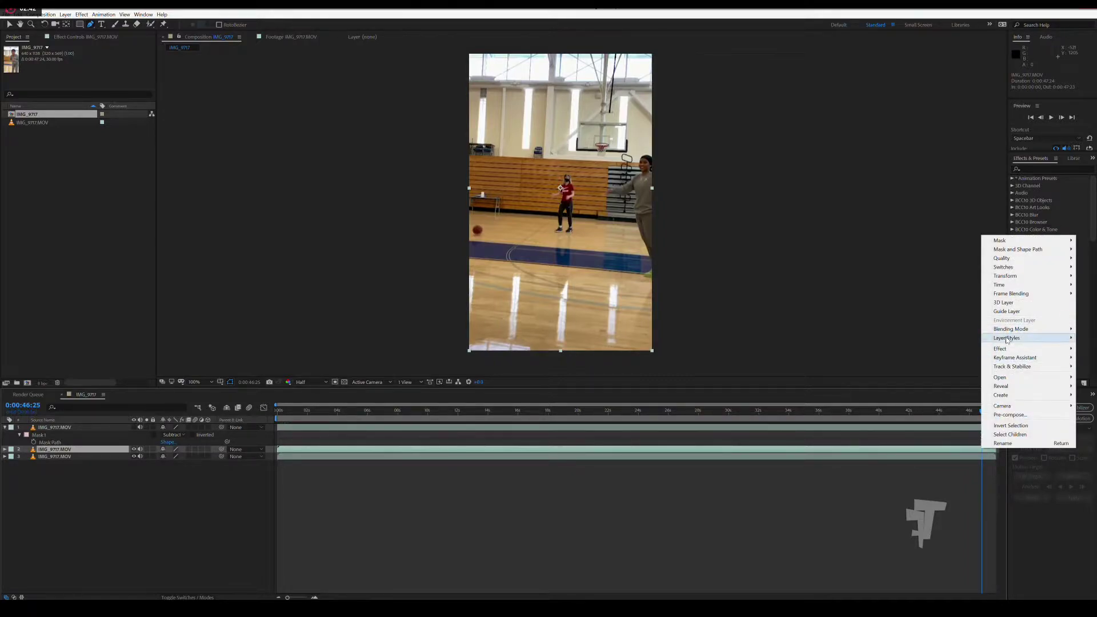
mouse_move(999, 284)
left_click(901, 311)
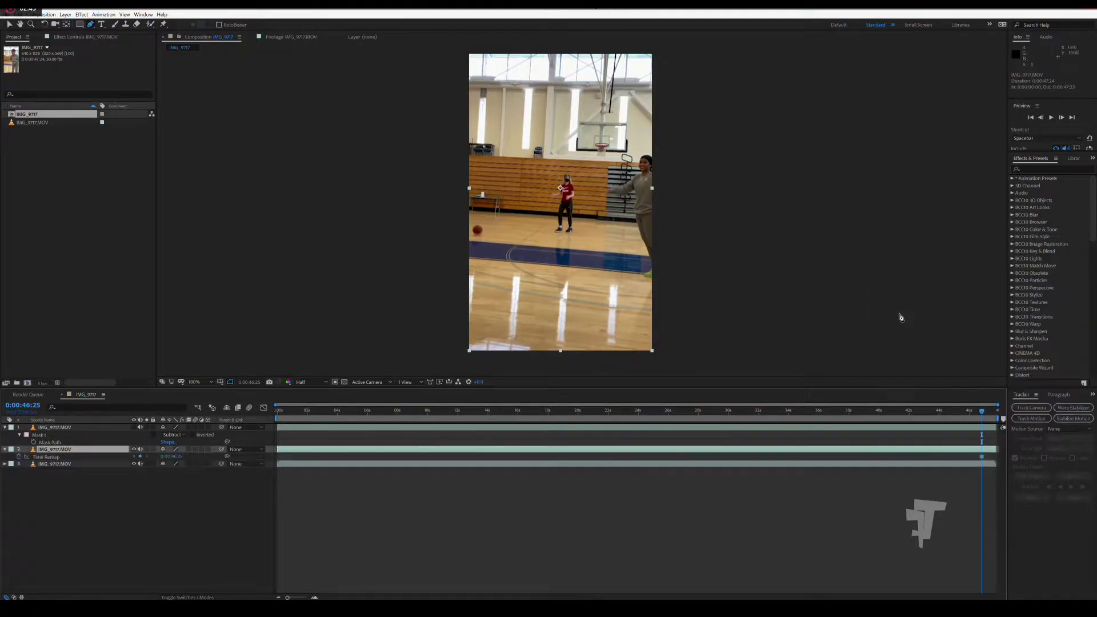
Draw a closed Pen mask around the players on the new frozen copy.
left_click(573, 252)
left_click(571, 268)
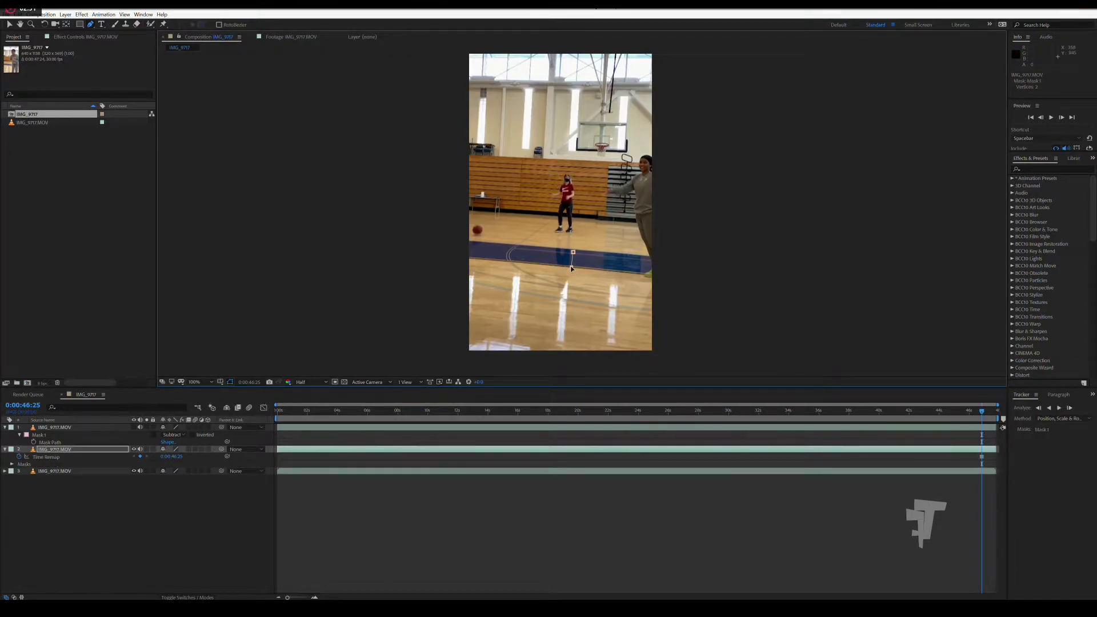
key("ctrl+z")
key("ctrl+z")
left_click(645, 257)
left_click(685, 249)
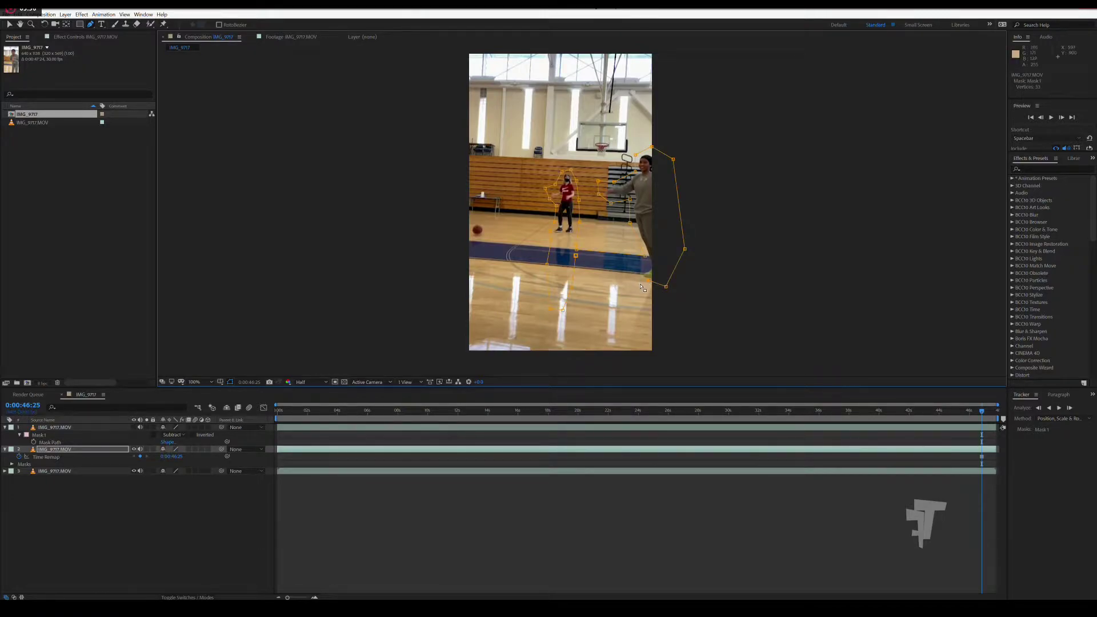
left_click(675, 318)
left_click(655, 359)
left_click(642, 260)
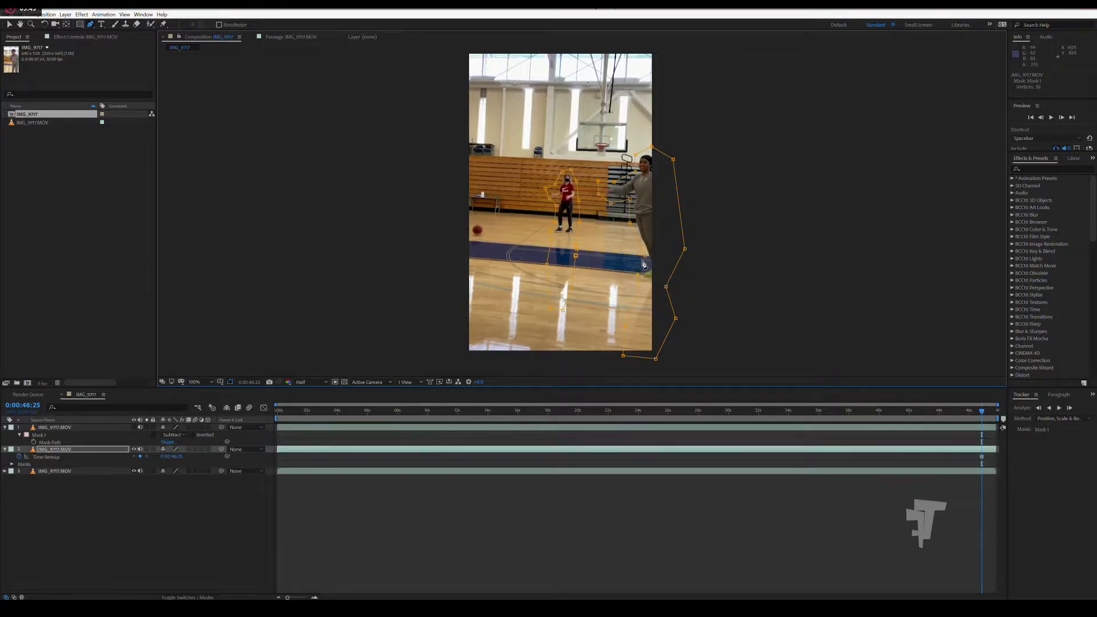
left_click(575, 257)
Set the new frozen layer's mask mode to Subtract.
left_click(102, 451)
key("u")
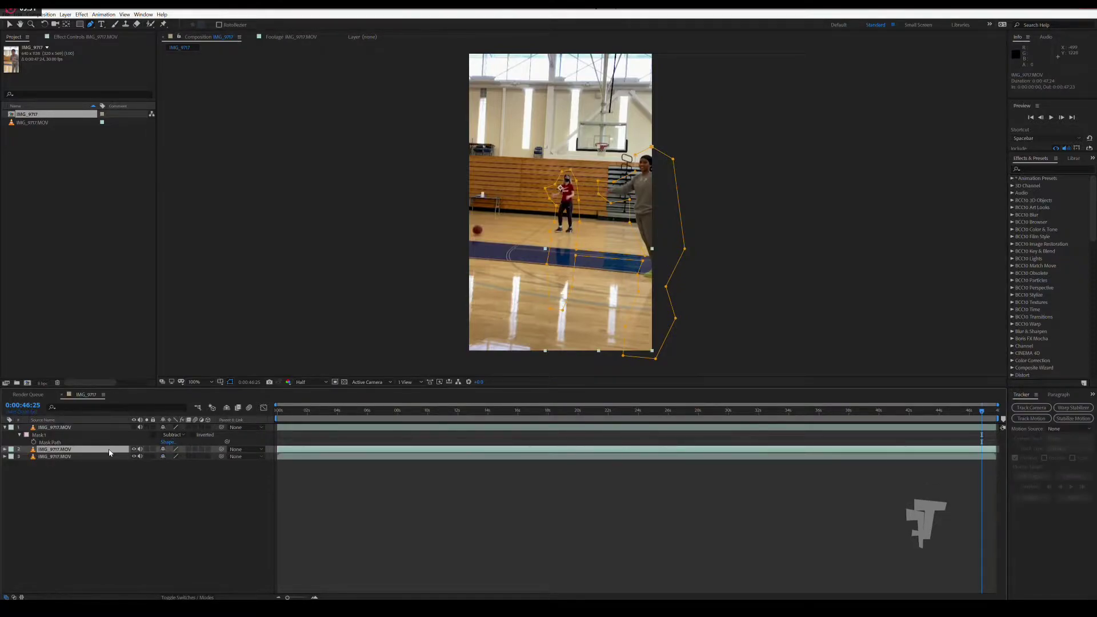
key("m")
key("m")
left_click(183, 455)
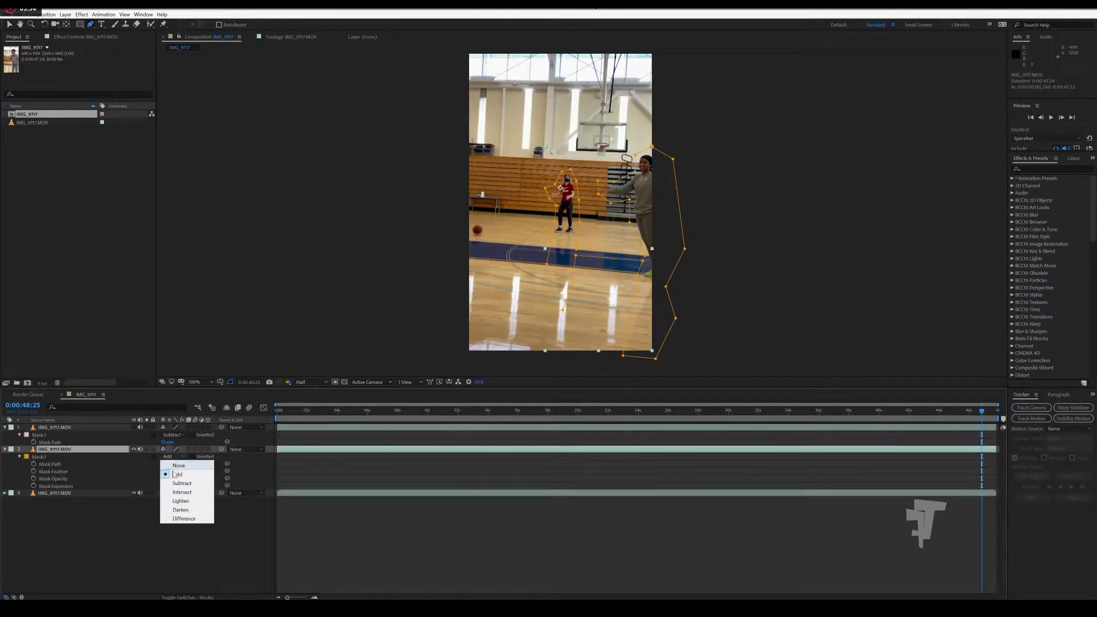
left_click(175, 479)
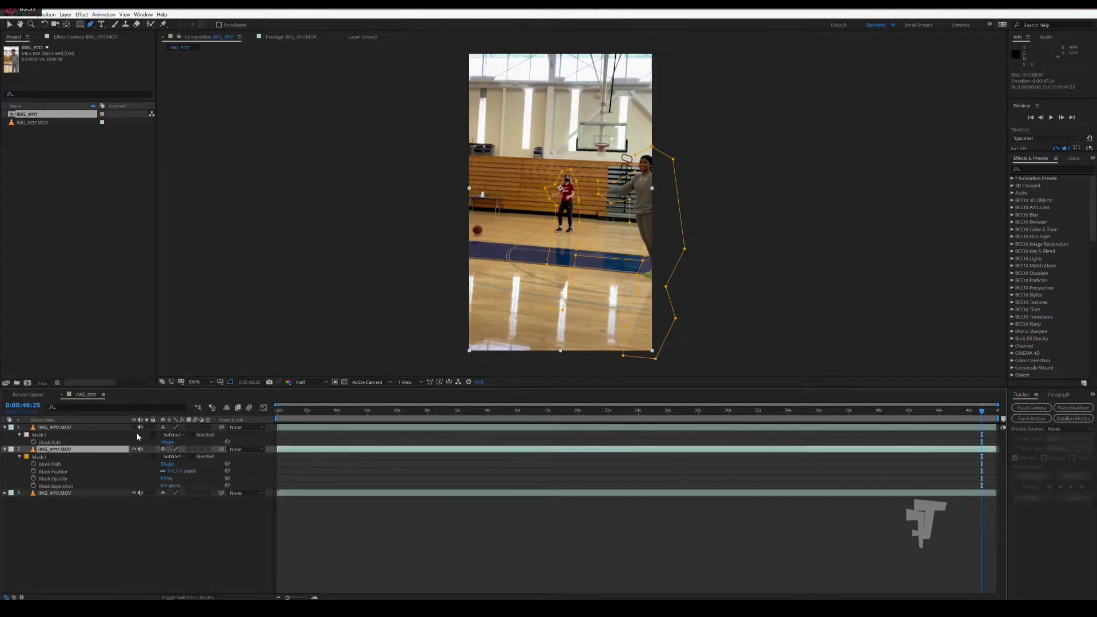
Hide and reshow the bottom clip to check the cut-outs, then scrub back to 0:00:16:02.
left_click(134, 492)
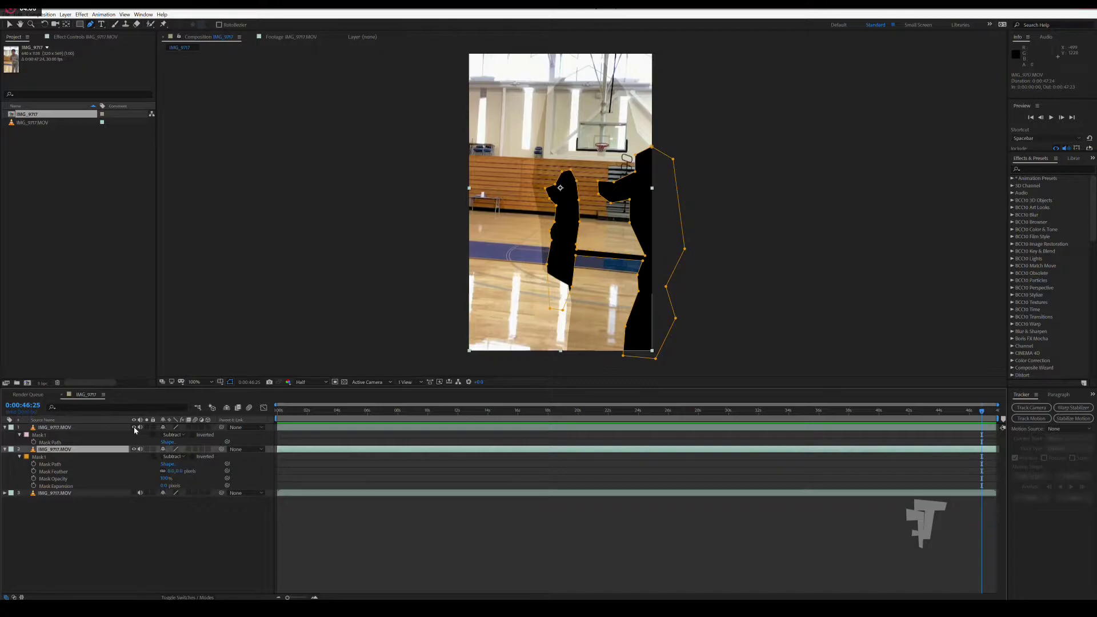
left_click(191, 516)
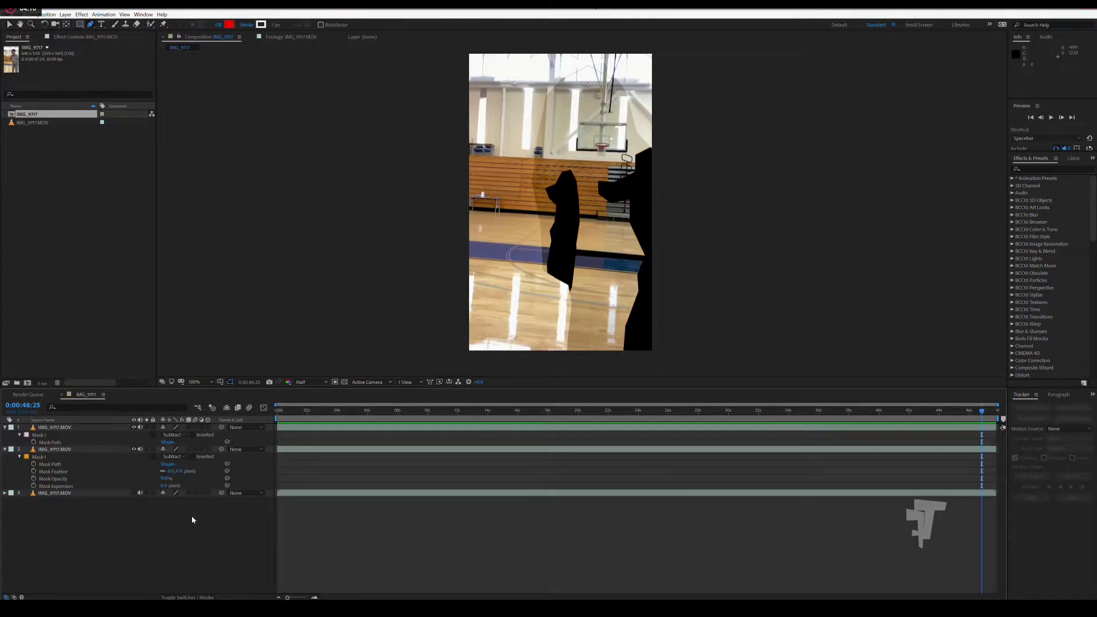
left_click(134, 492)
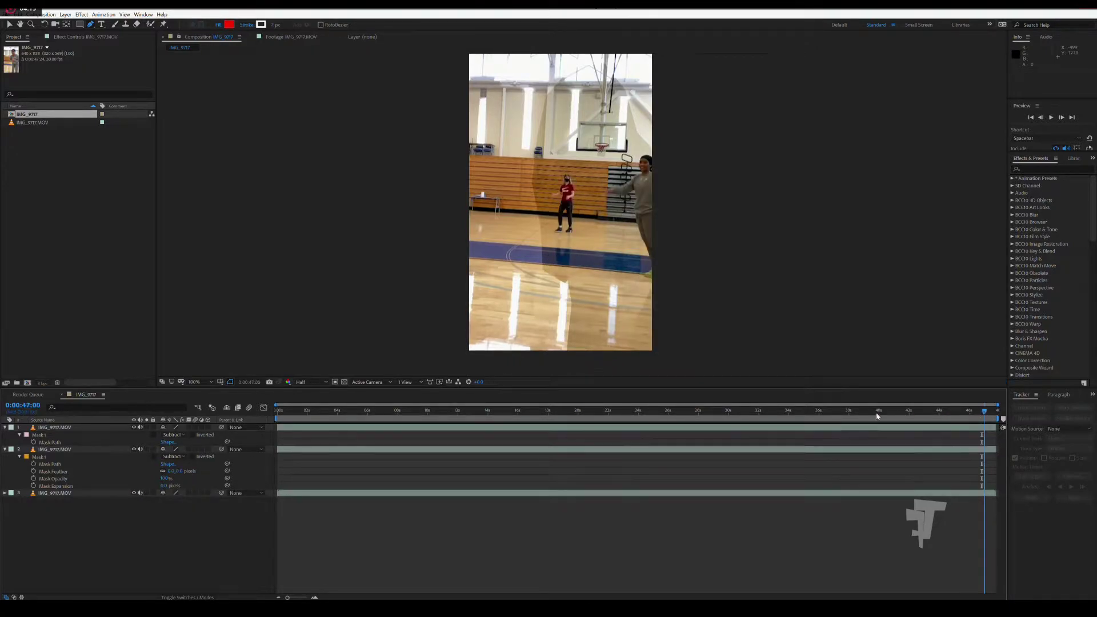
mouse_move(809, 416)
left_mouse_down()
mouse_move(818, 415)
mouse_move(519, 432)
left_mouse_up()
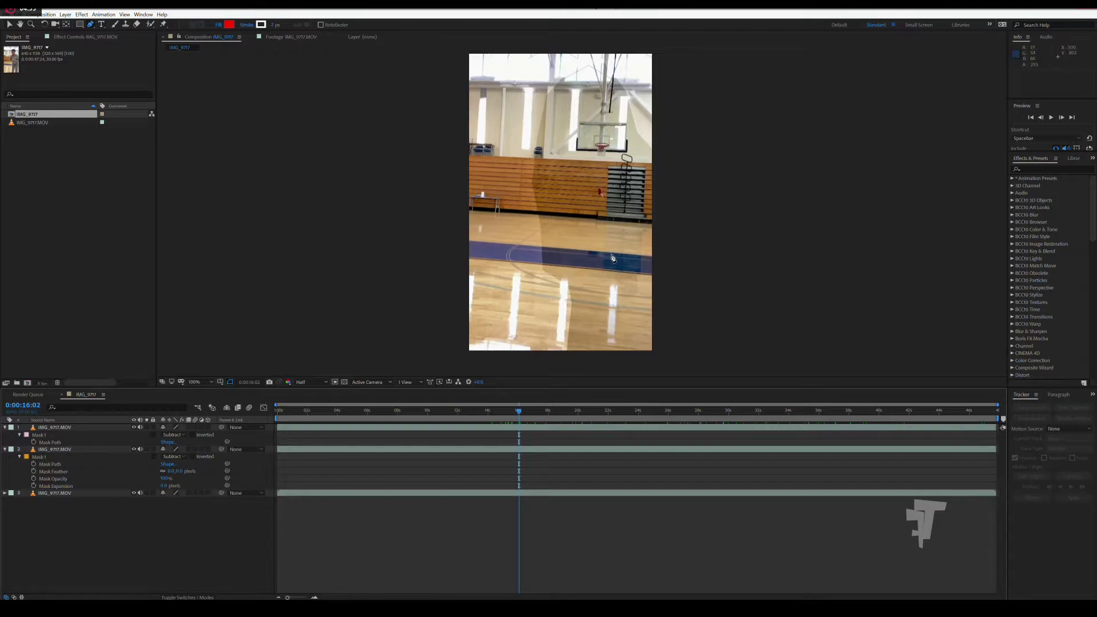
Duplicate the bottom clip and freeze the upper copy at 0:00:16:02 with a Time Remap keyframe.
left_click(419, 496)
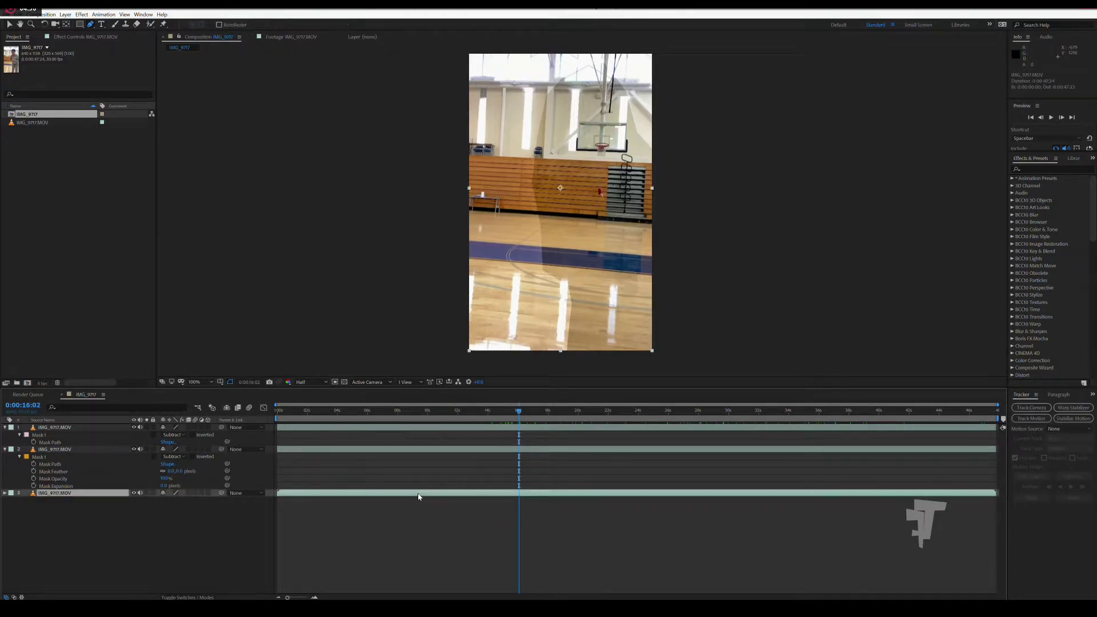
key("ctrl+d")
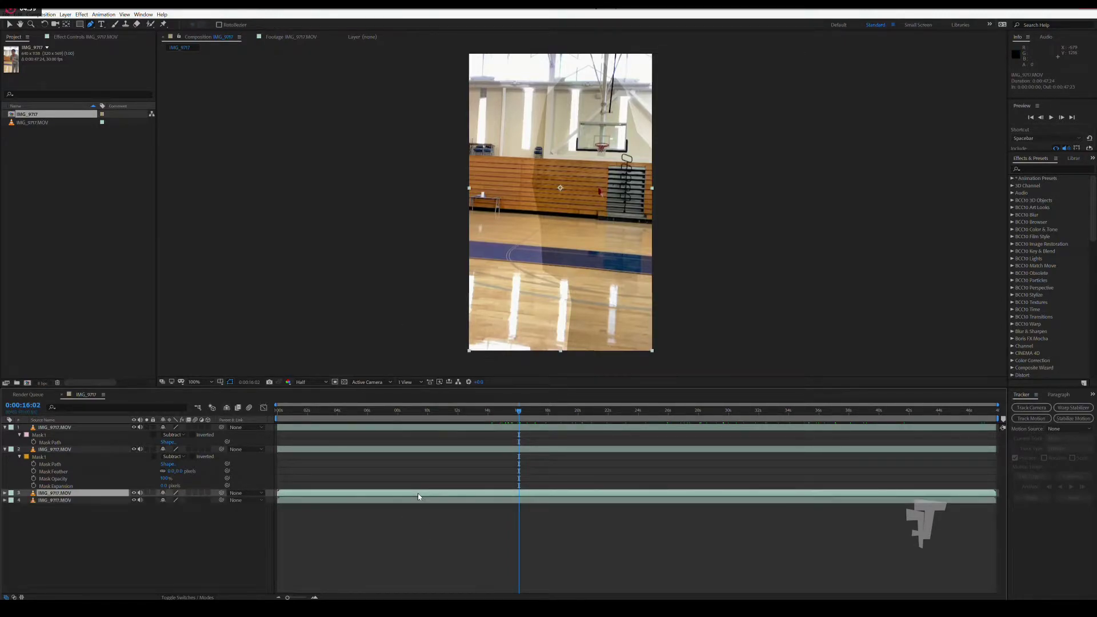
right_click(516, 492)
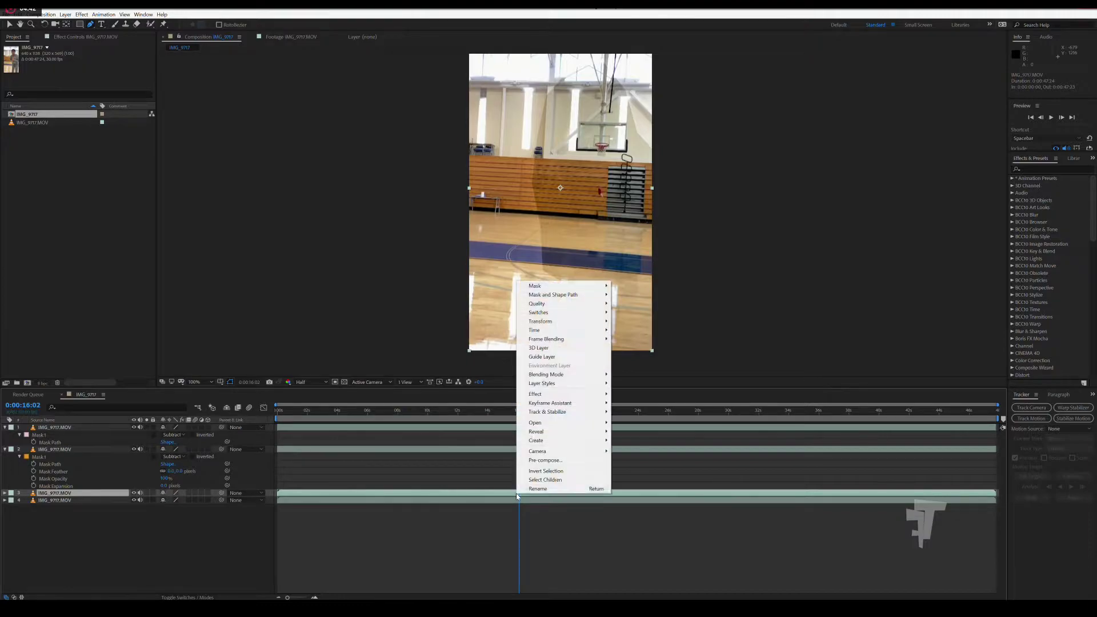
mouse_move(541, 424)
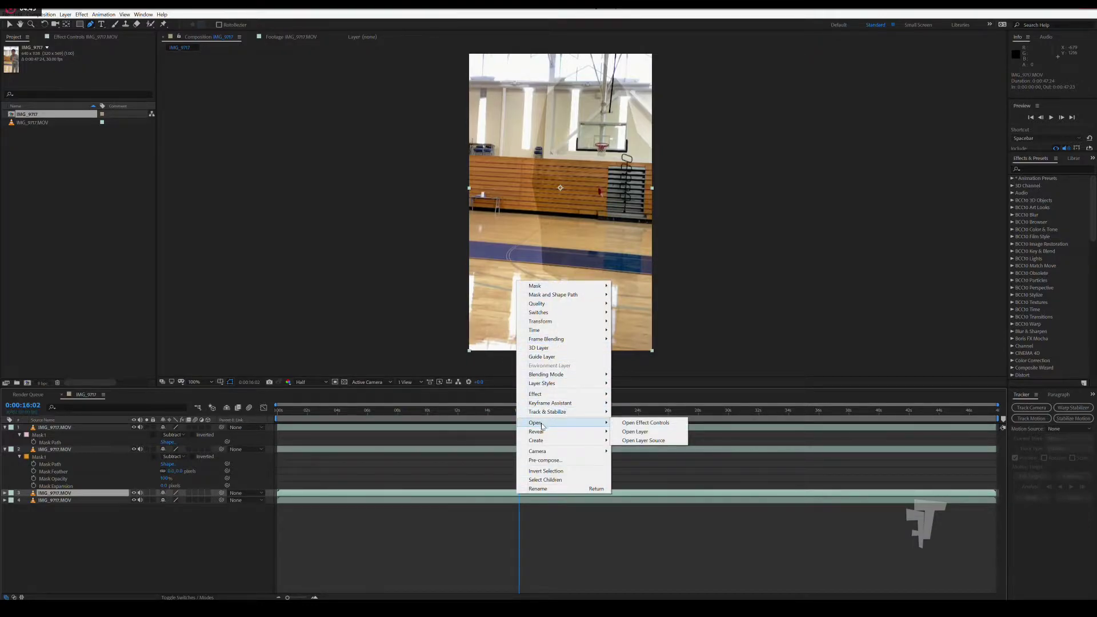
mouse_move(542, 331)
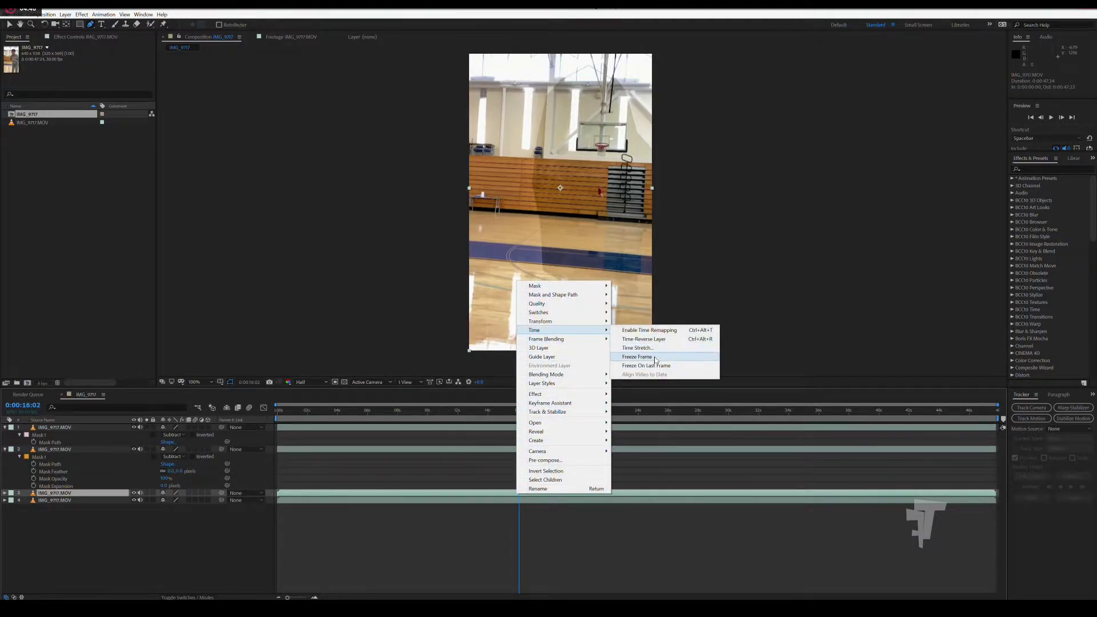
left_click(655, 357)
scroll(581, 205, "up", 1)
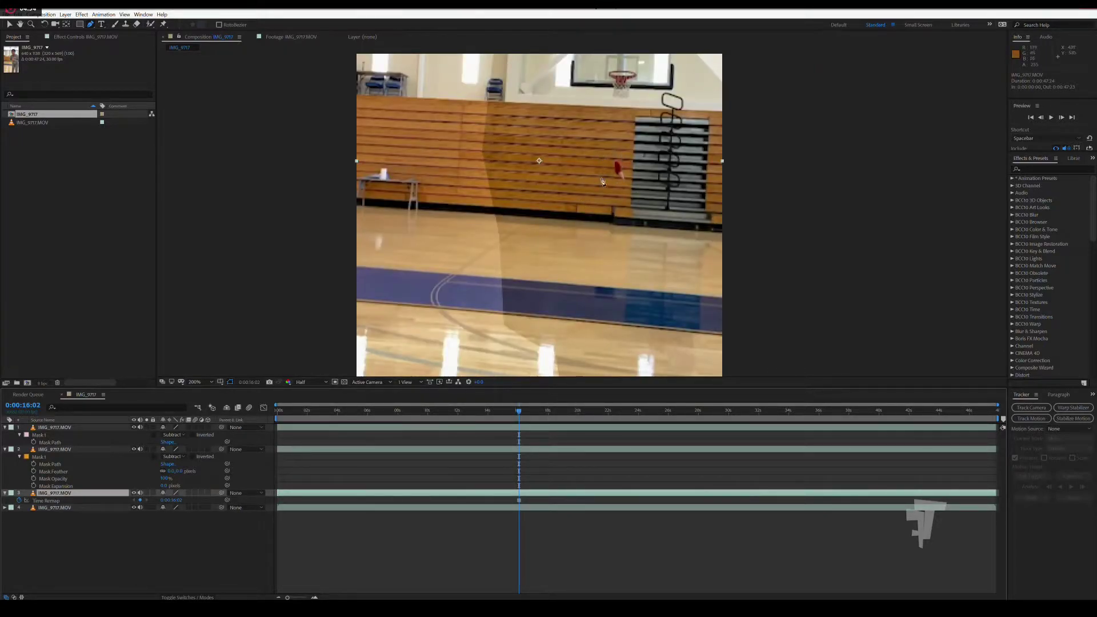
scroll(578, 243, "down", 1)
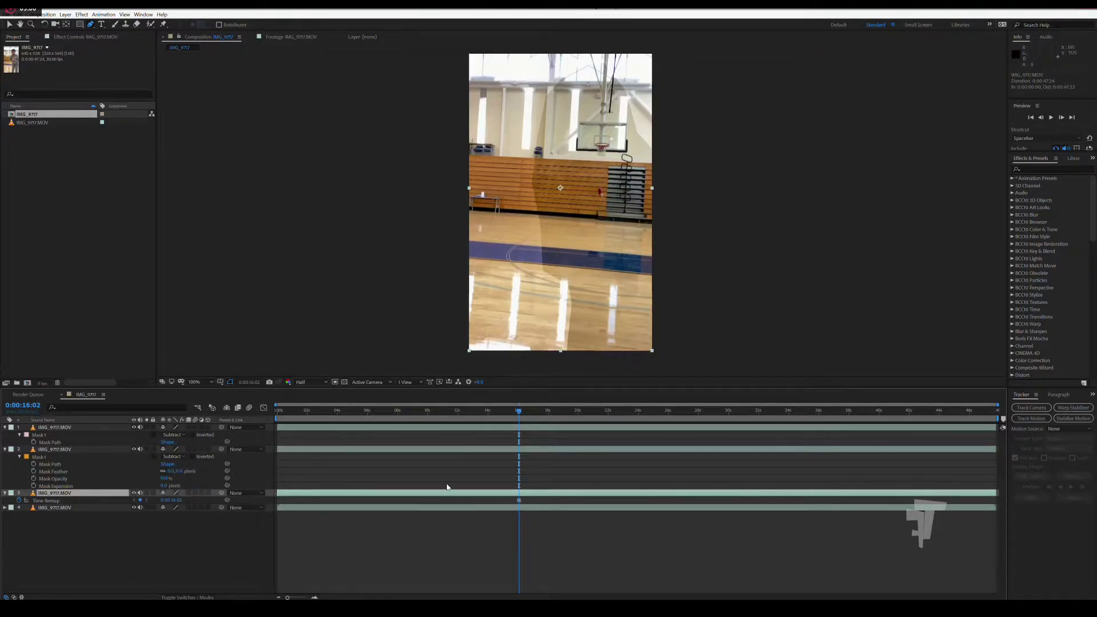
Zoom in and trace a closed Pen mask around the ball on the frozen layer.
left_click(601, 188)
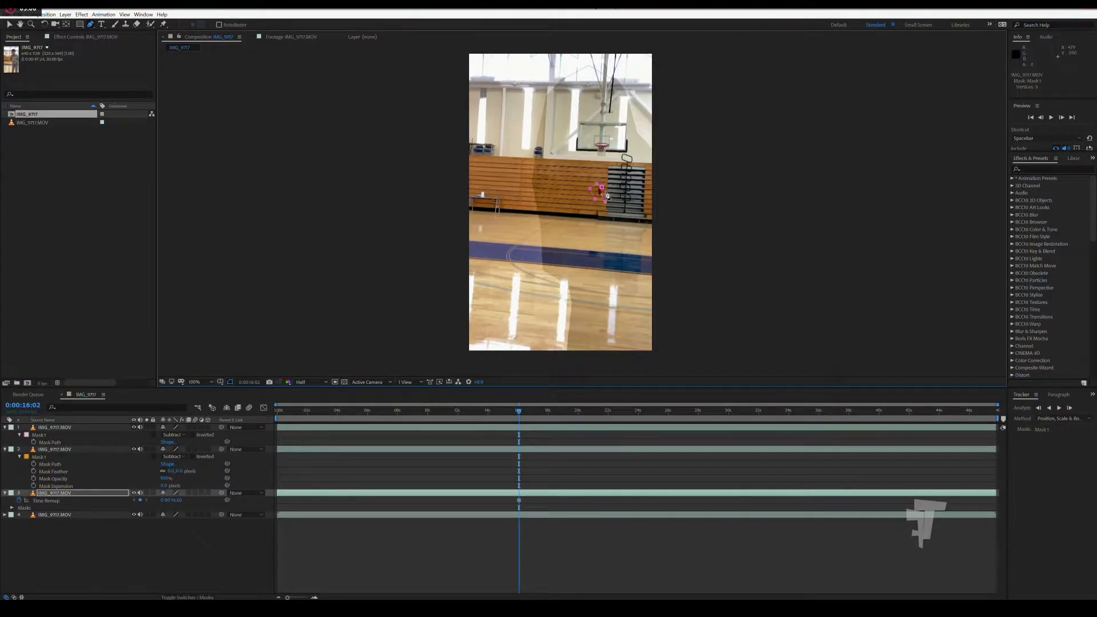
key("ctrl+z")
key("period")
key("period")
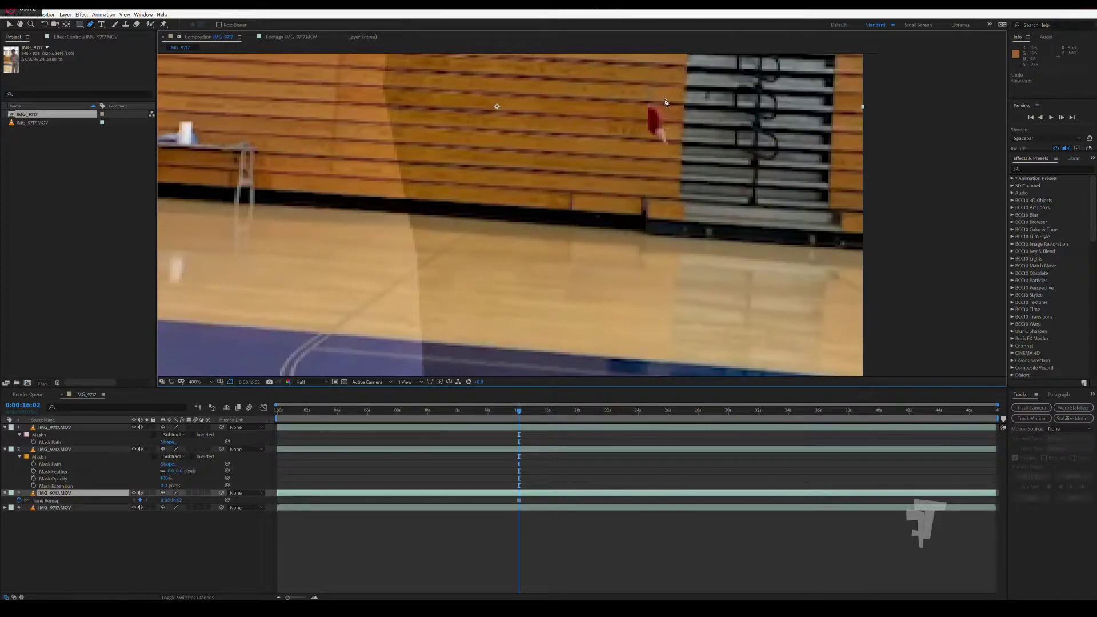
left_click(656, 66)
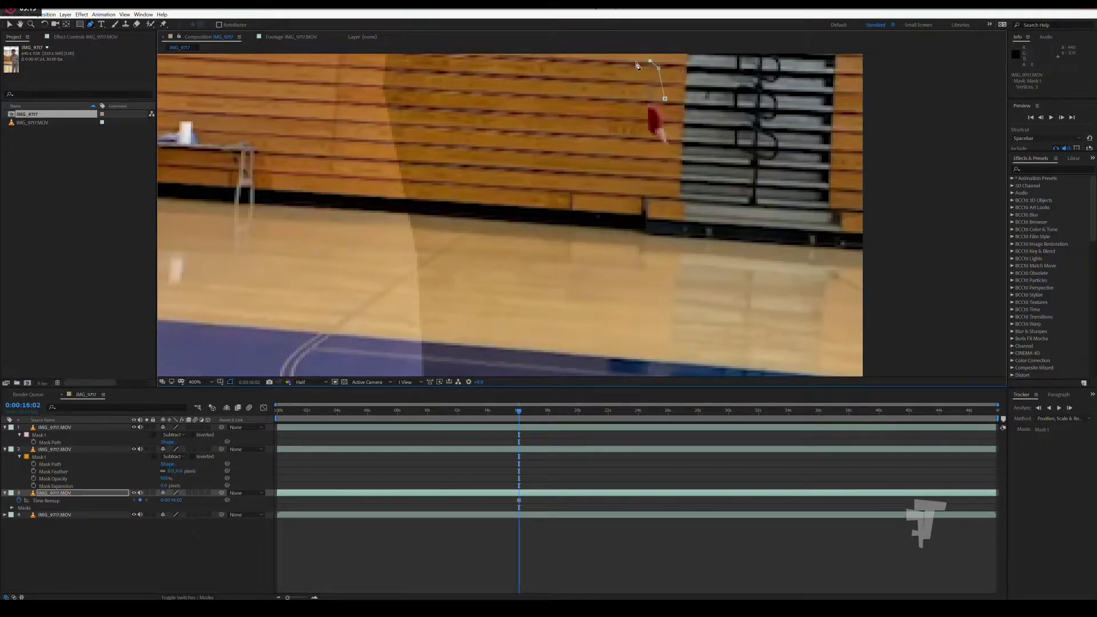
left_click(643, 83)
left_click(638, 110)
left_click(645, 136)
left_click(661, 151)
left_click(675, 154)
left_click(667, 103)
key("comma")
key("comma")
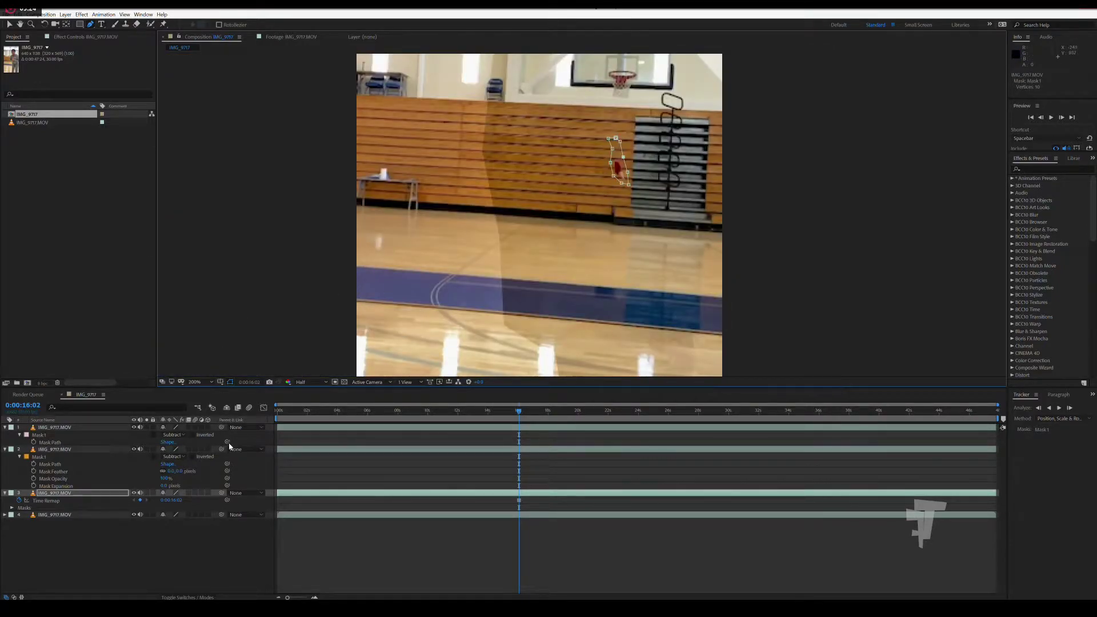
Change the ball mask's mode, then scrub back to check the frozen ball.
key("ctrl+grave")
key("m")
key("m")
left_click(172, 500)
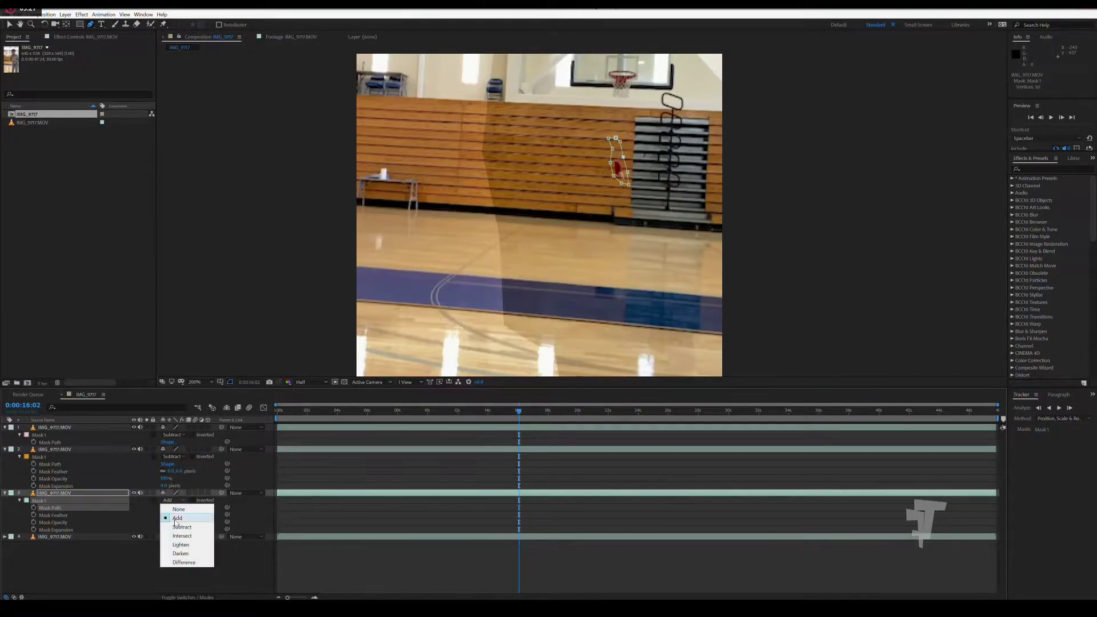
left_click(177, 524)
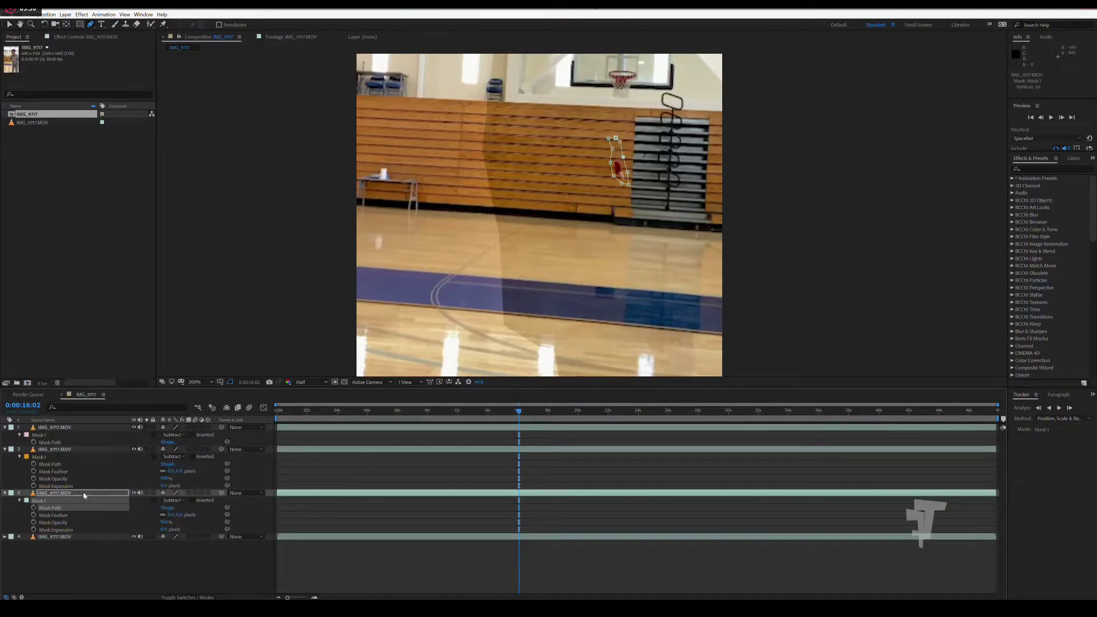
left_click(83, 493)
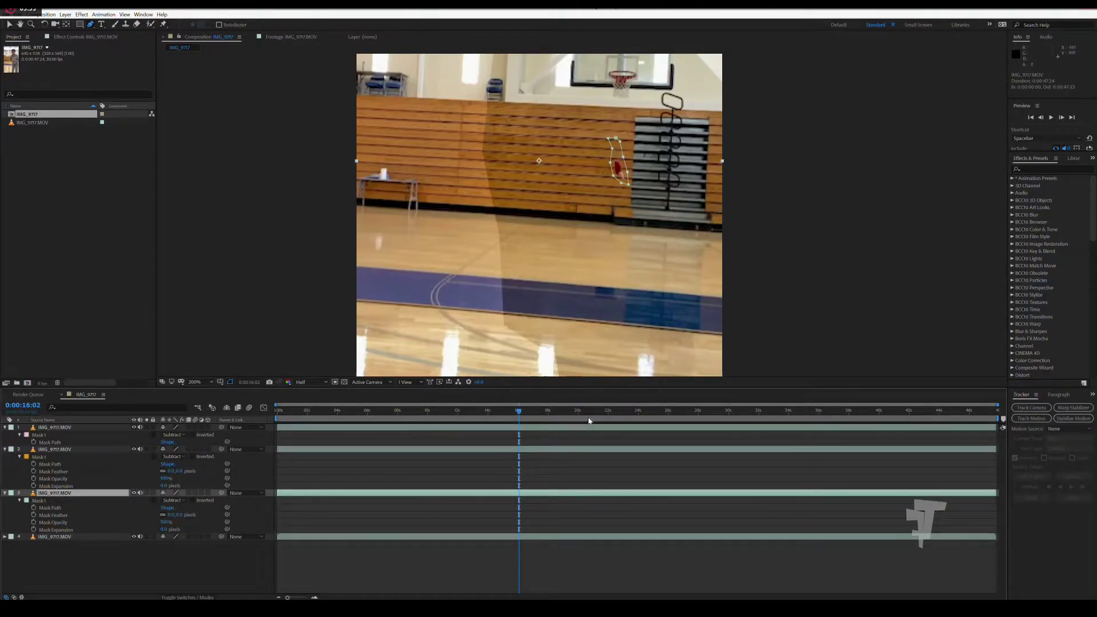
left_click_drag(519, 414, 399, 420)
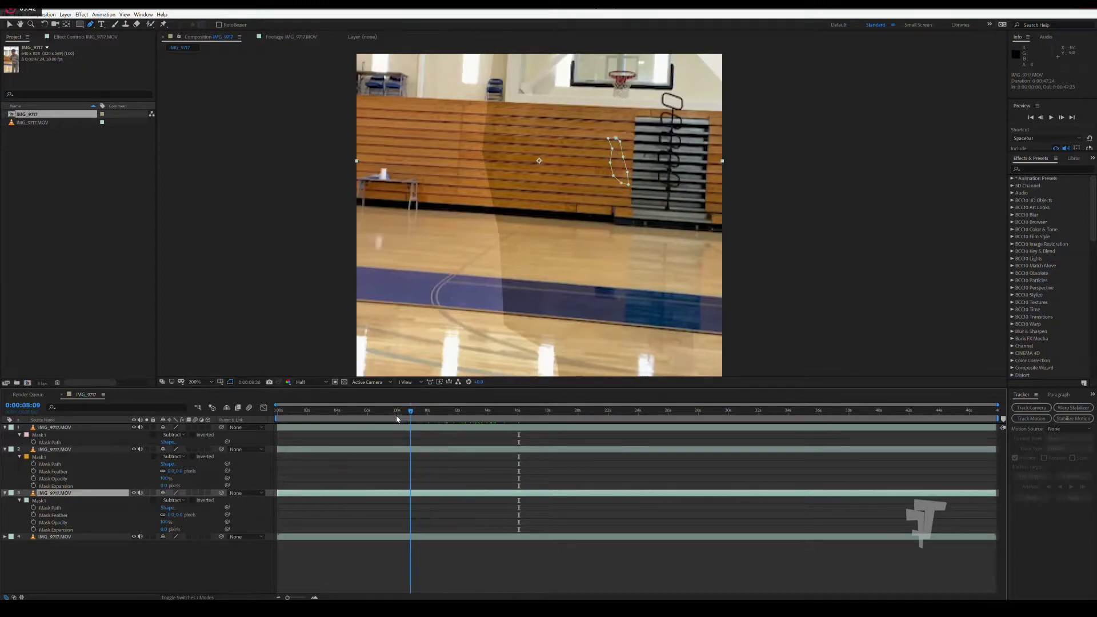
Duplicate the lower clip layer once more.
left_click(397, 539)
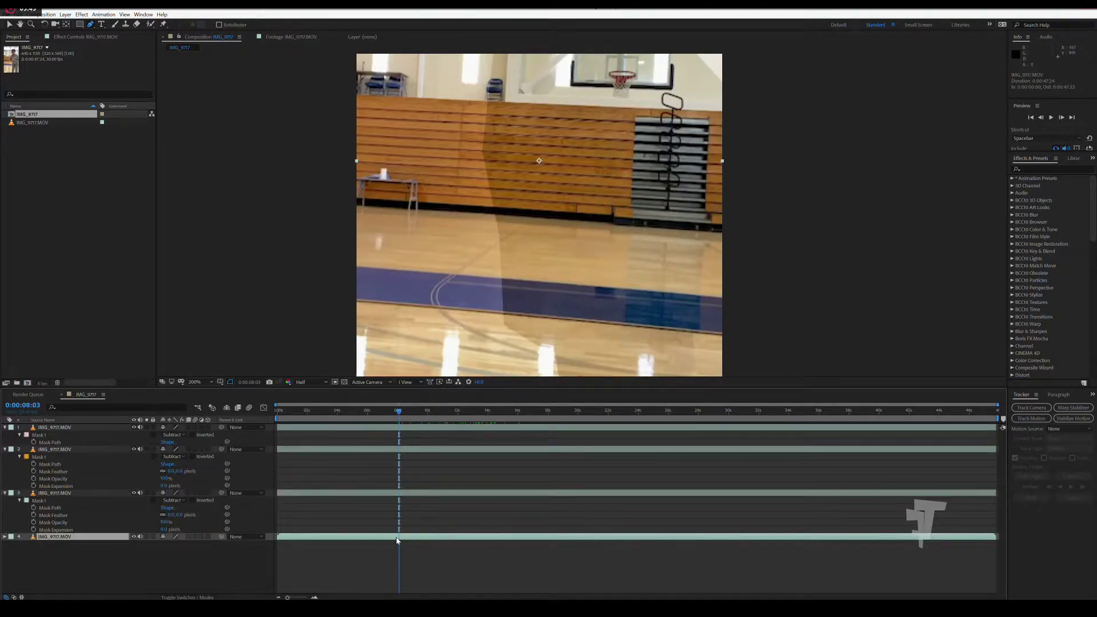
key("ctrl+d")
right_click(398, 537)
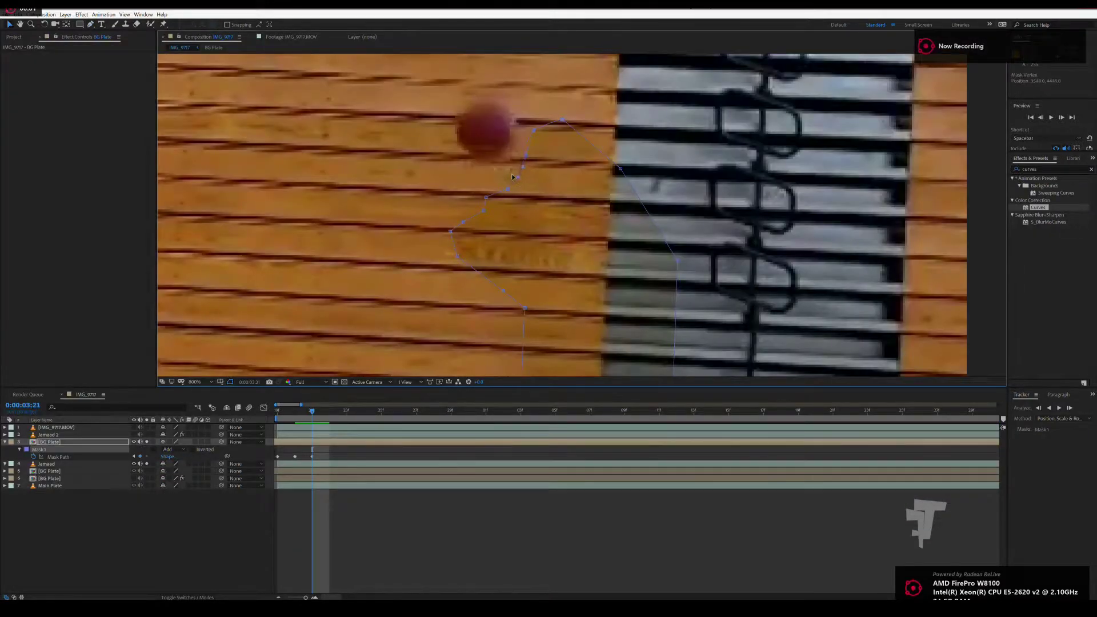
Drag the ball mask's vertices to fit the ball at 0:00:03:21.
left_click_drag(518, 184, 512, 175)
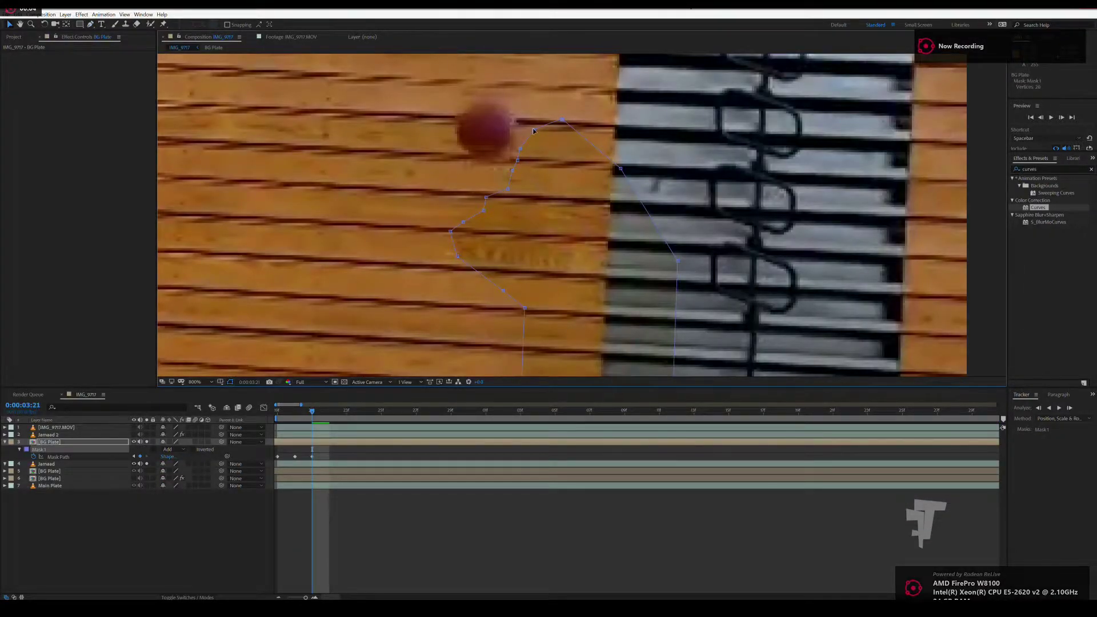
left_click_drag(533, 130, 525, 121)
left_click(508, 188)
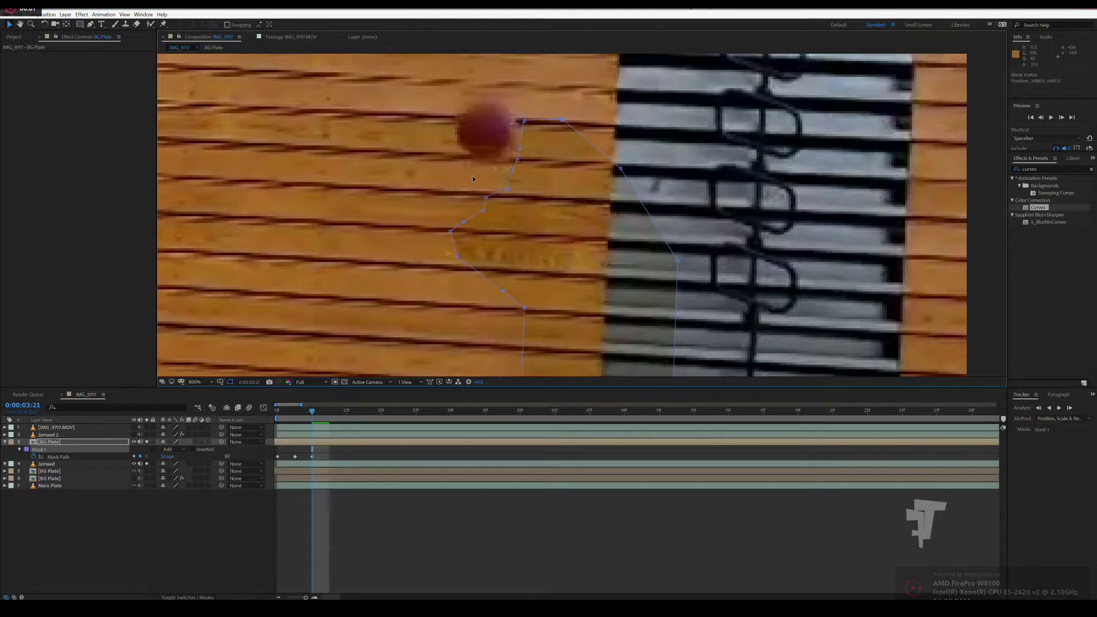
left_click_drag(490, 184, 498, 177)
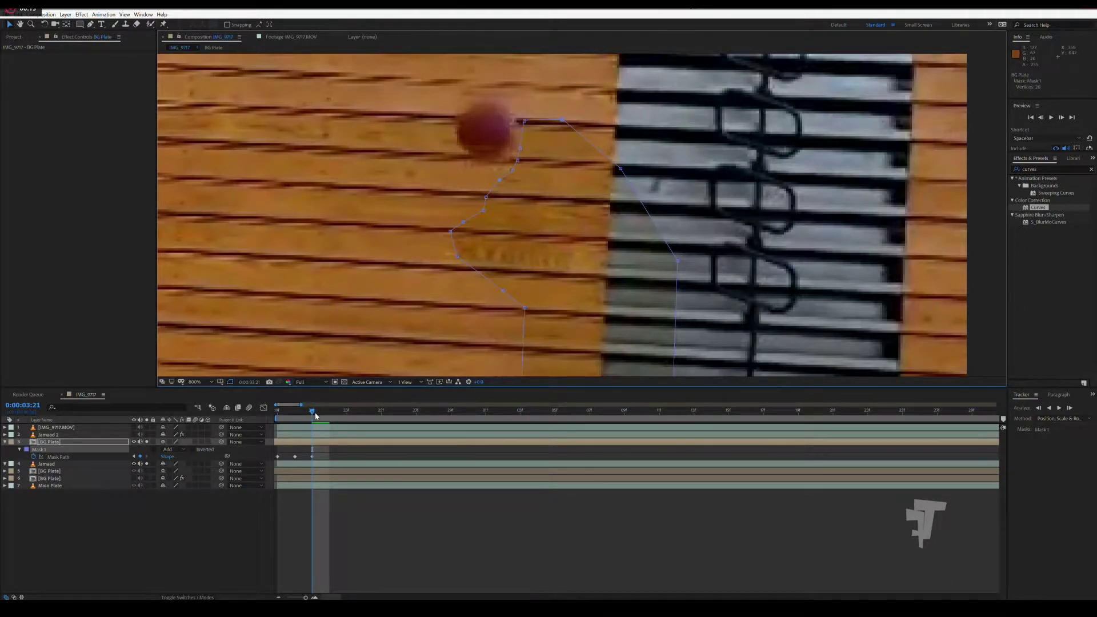
Step to 0:00:03:22, preview, and reshape the mask to follow the ball, adding a Mask Path keyframe.
left_click_drag(316, 416, 335, 417)
key("space")
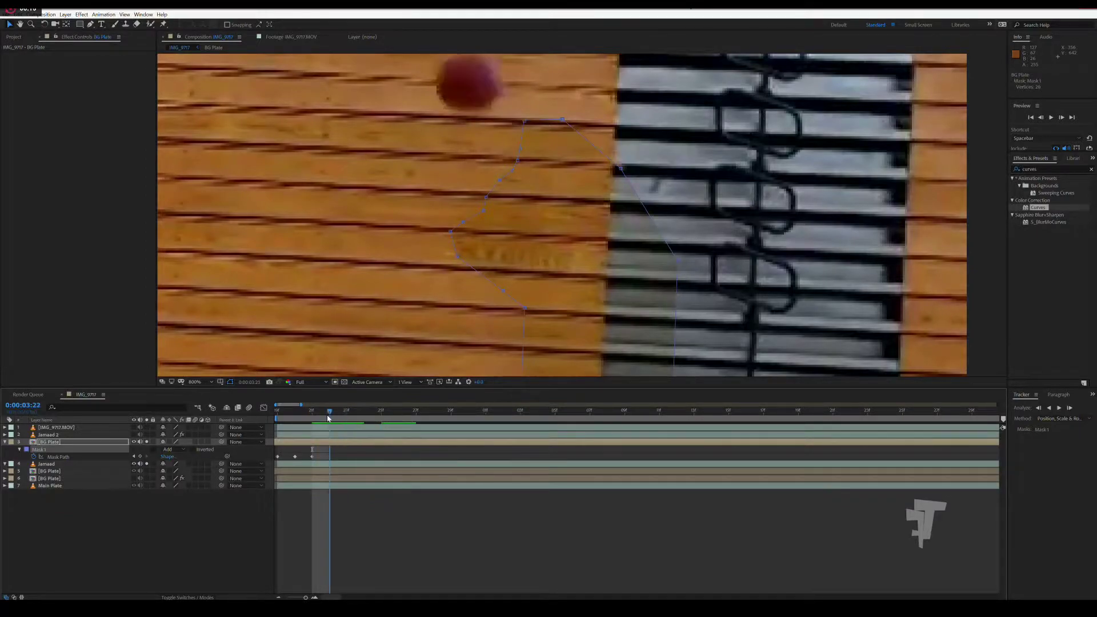
key("space")
scroll(456, 215, "down", 1)
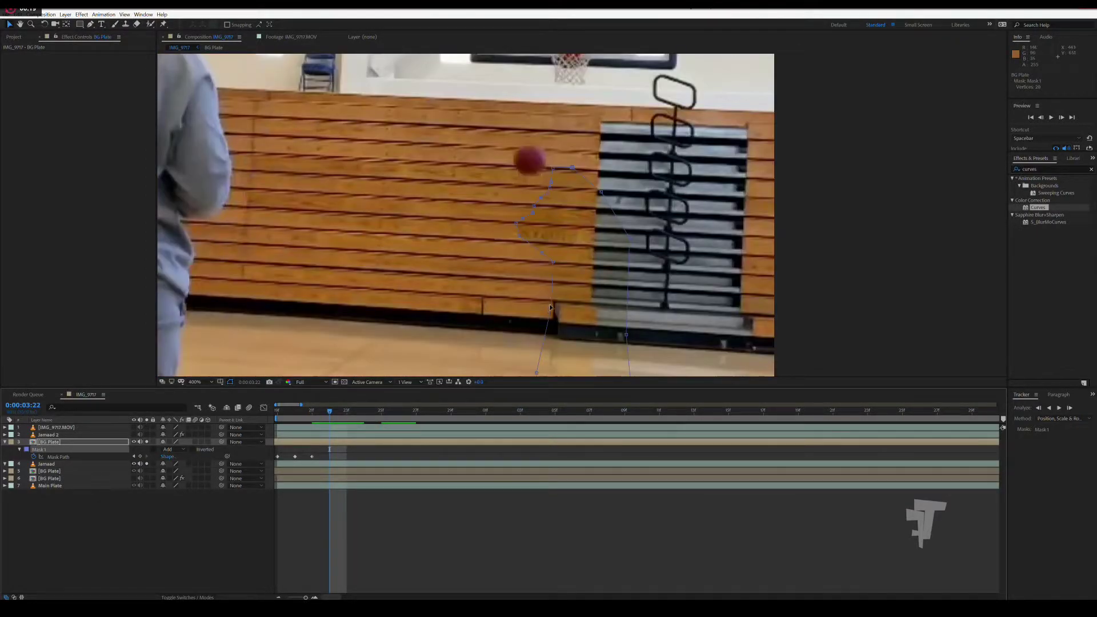
mouse_move(550, 308)
left_mouse_down()
mouse_move(477, 268)
mouse_move(497, 257)
mouse_move(484, 221)
left_mouse_up()
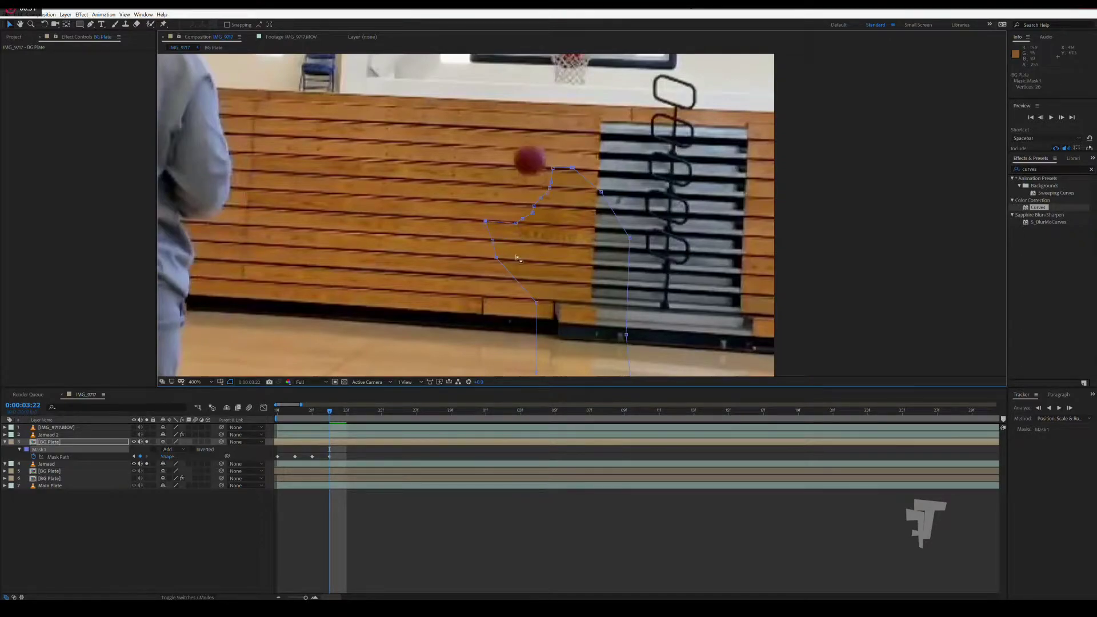
key("comma")
key("comma")
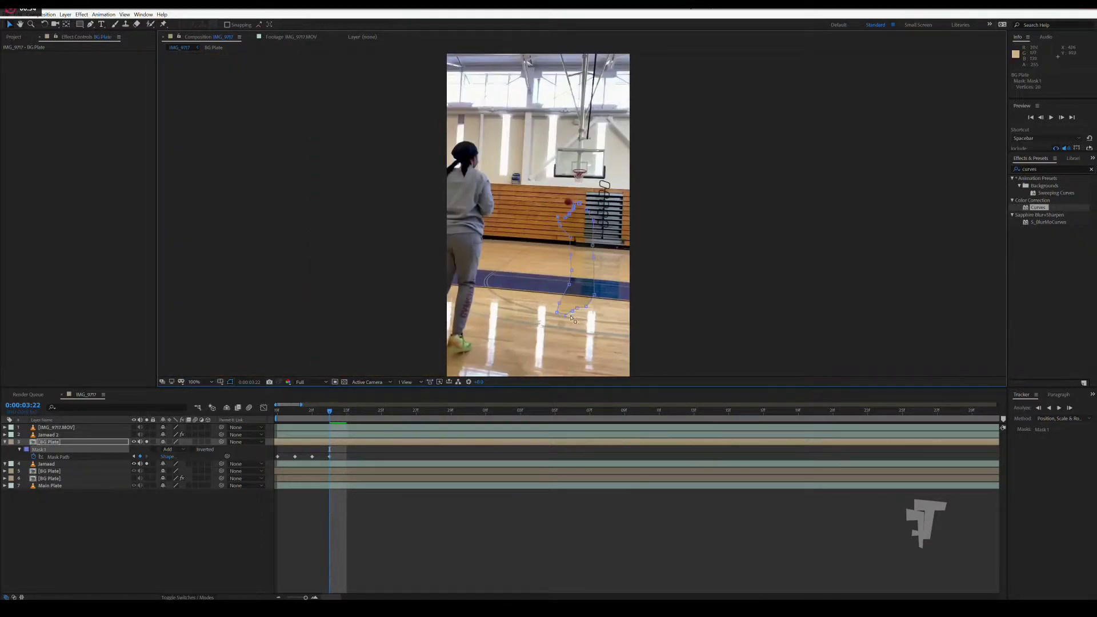
left_click(577, 309)
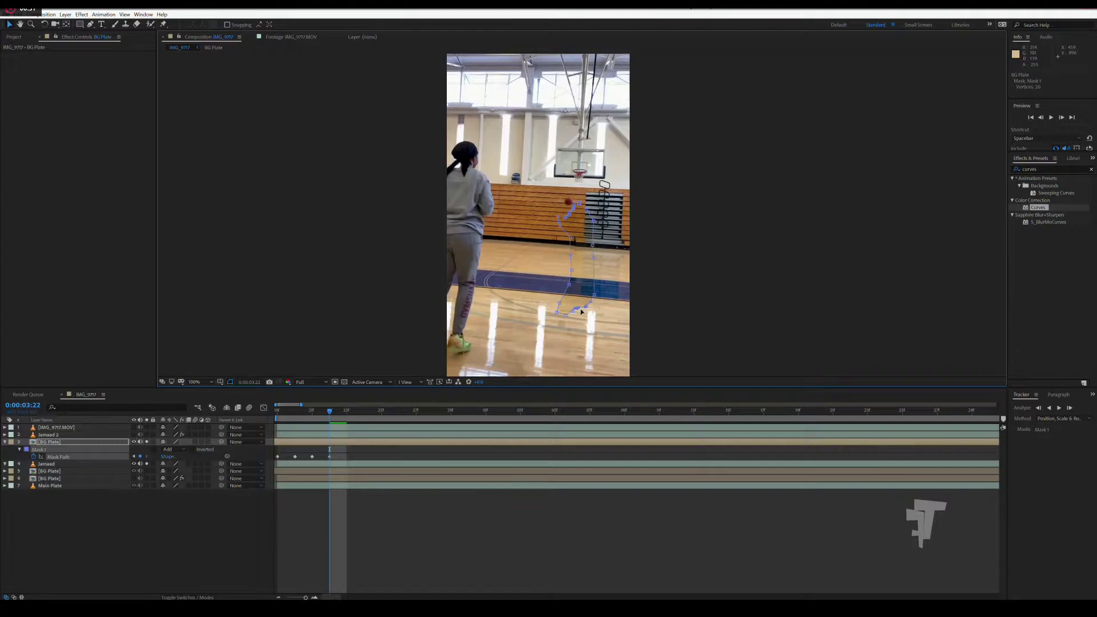
left_click_drag(581, 315, 584, 309)
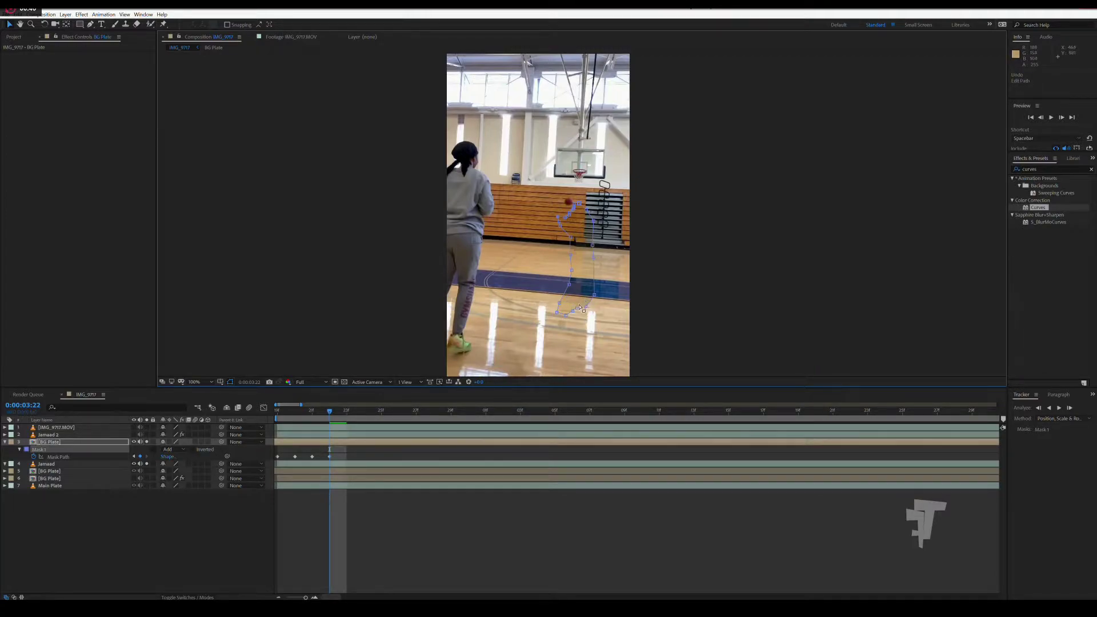
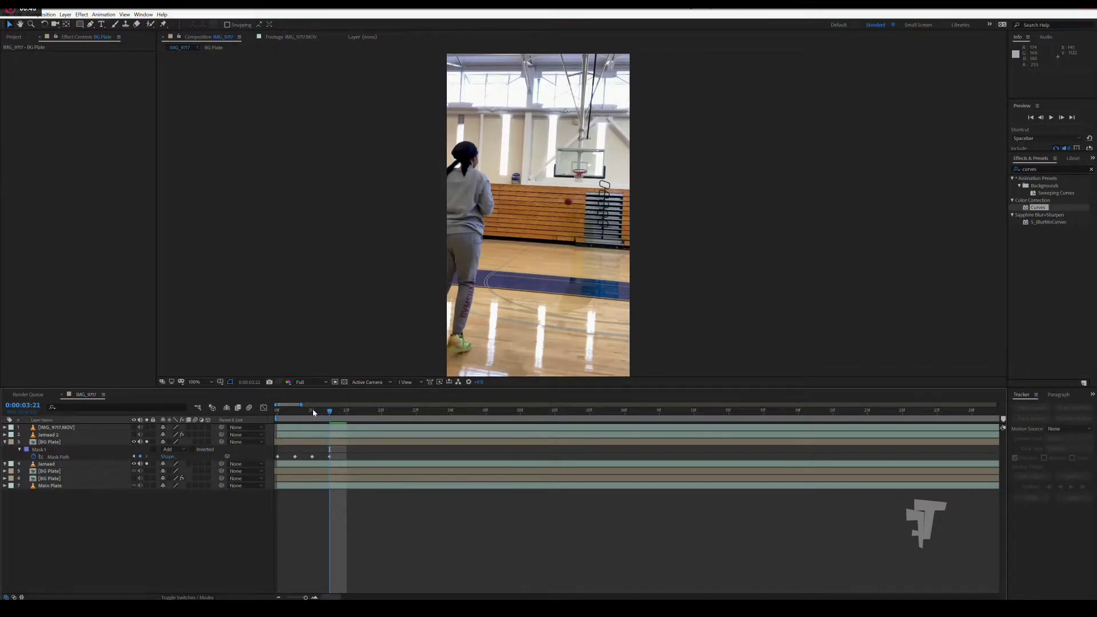
Scrub back to frame 3:22 and select the BG Plate layer to show its mask.
mouse_move(314, 412)
left_mouse_down()
mouse_move(263, 414)
mouse_move(449, 411)
left_mouse_up()
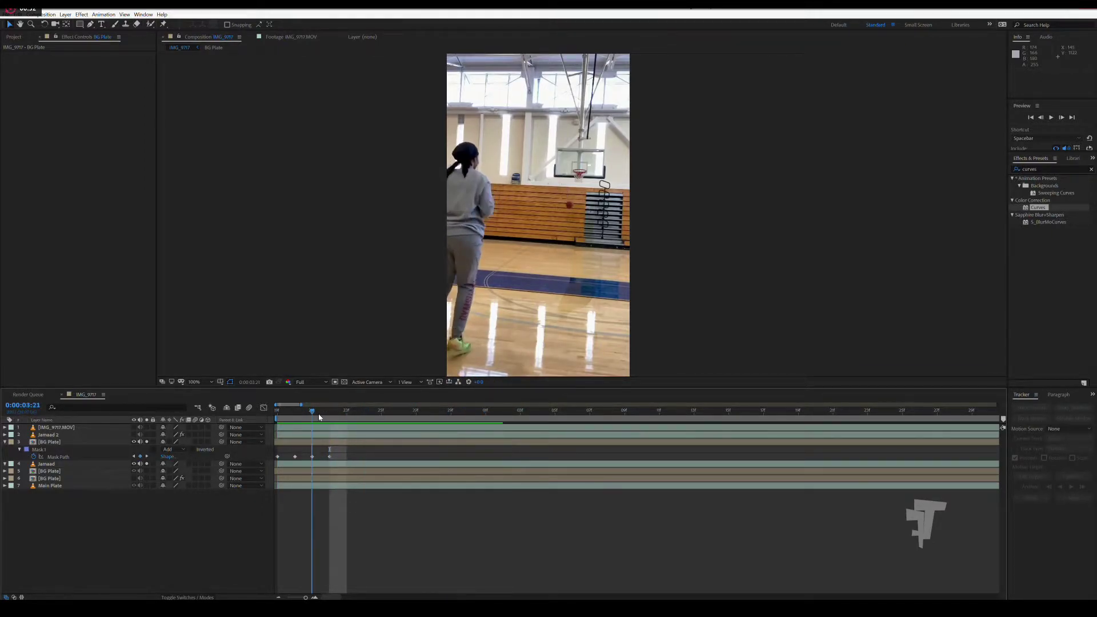
left_click_drag(449, 411, 330, 411)
scroll(546, 255, "up", 1)
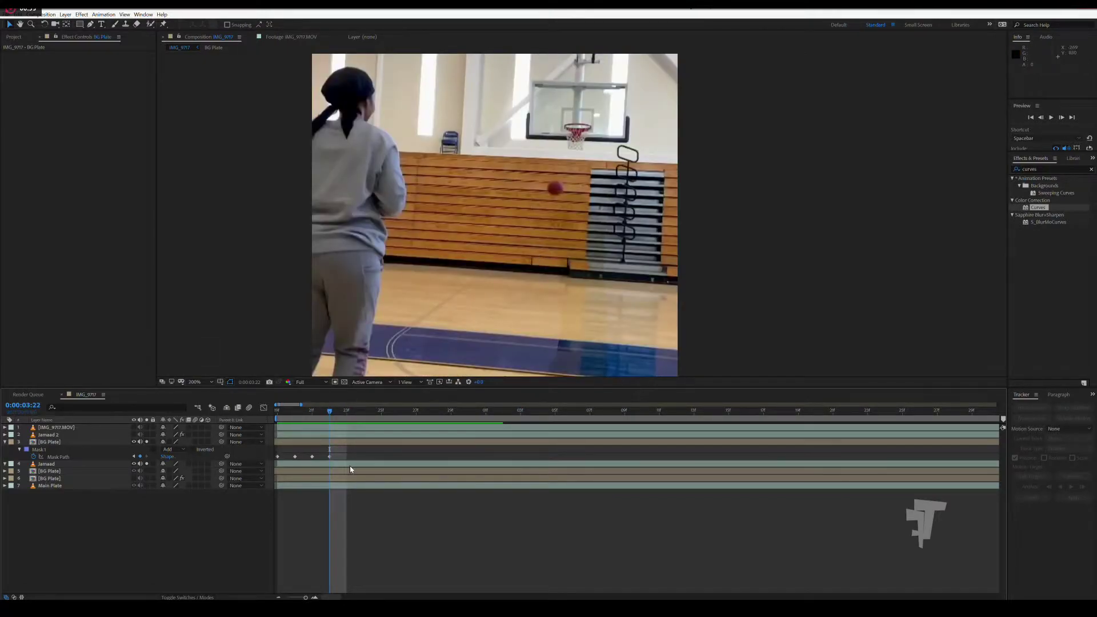
left_click(348, 443)
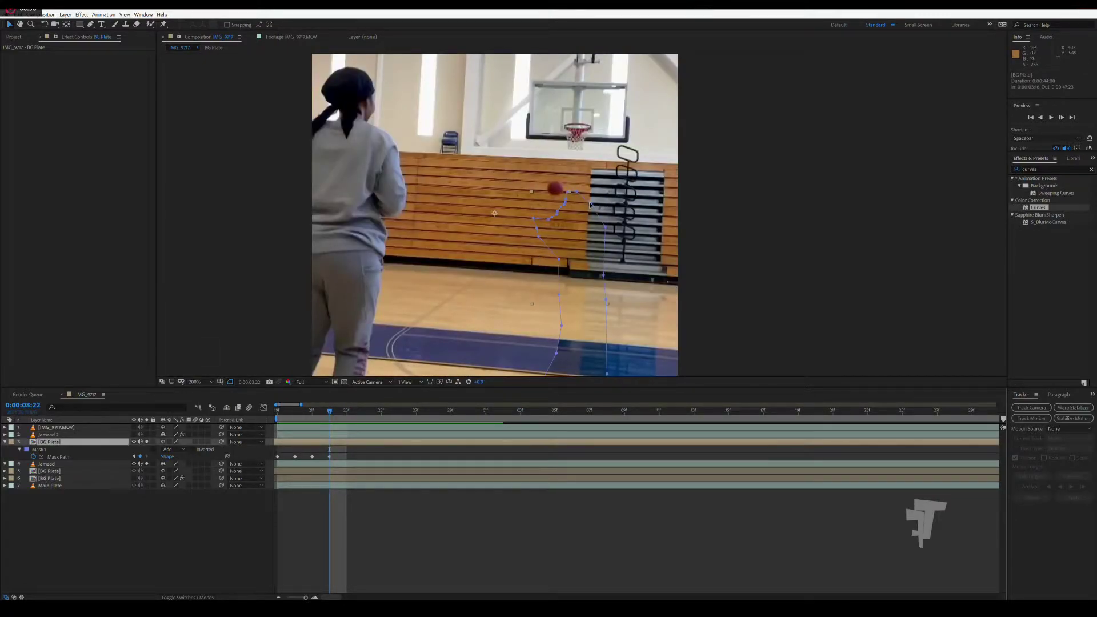
Drag Mask 1's right and lower-right vertices outward to follow the ball, then deselect.
mouse_move(592, 202)
left_mouse_down()
mouse_move(637, 193)
mouse_move(589, 185)
left_mouse_up()
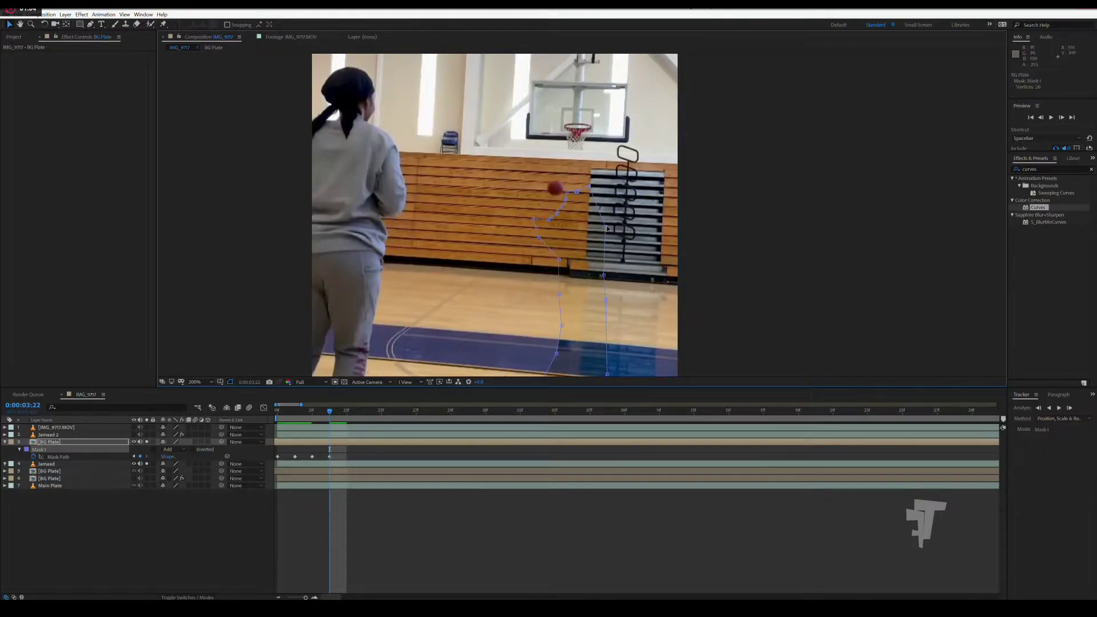
left_click_drag(604, 227, 637, 186)
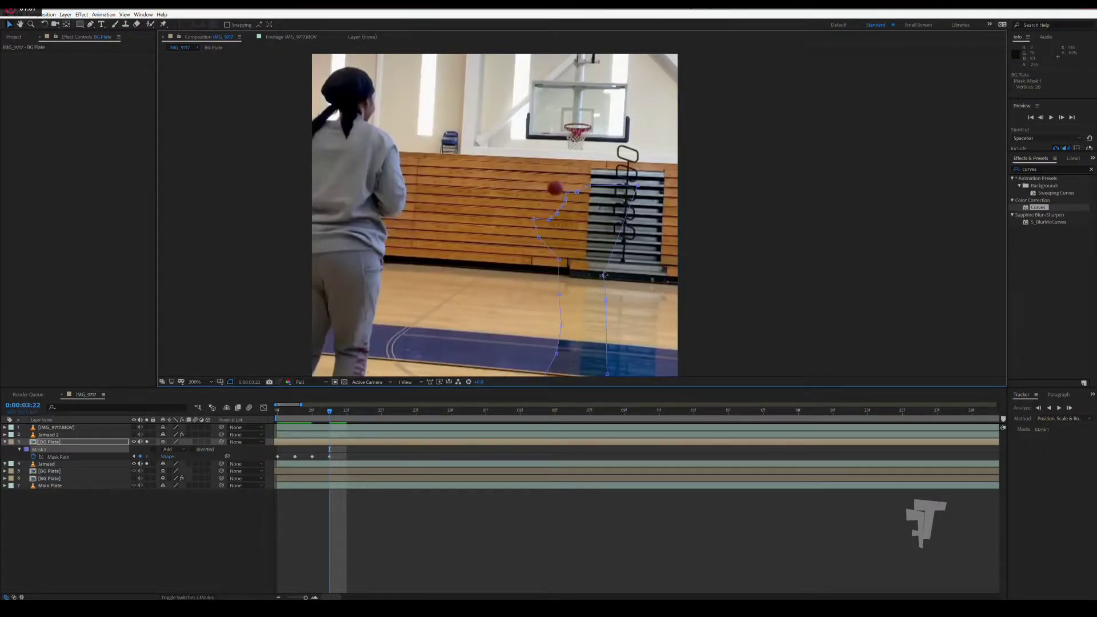
mouse_move(604, 275)
left_mouse_down()
mouse_move(643, 278)
mouse_move(630, 293)
left_mouse_up()
scroll(592, 306, "down", 2)
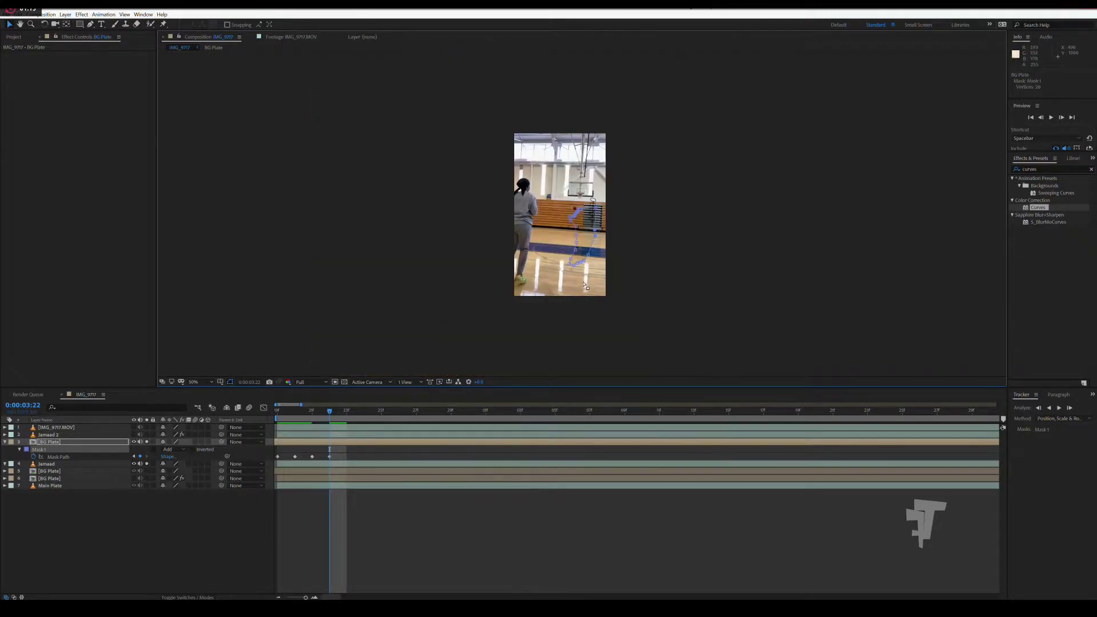
mouse_move(596, 295)
left_mouse_down()
mouse_move(606, 315)
mouse_move(593, 350)
left_mouse_up()
left_click(348, 312)
Scrub forward, zoom the timeline out, and add a BG Plate Mask Path keyframe at 4:24.
left_click(348, 311)
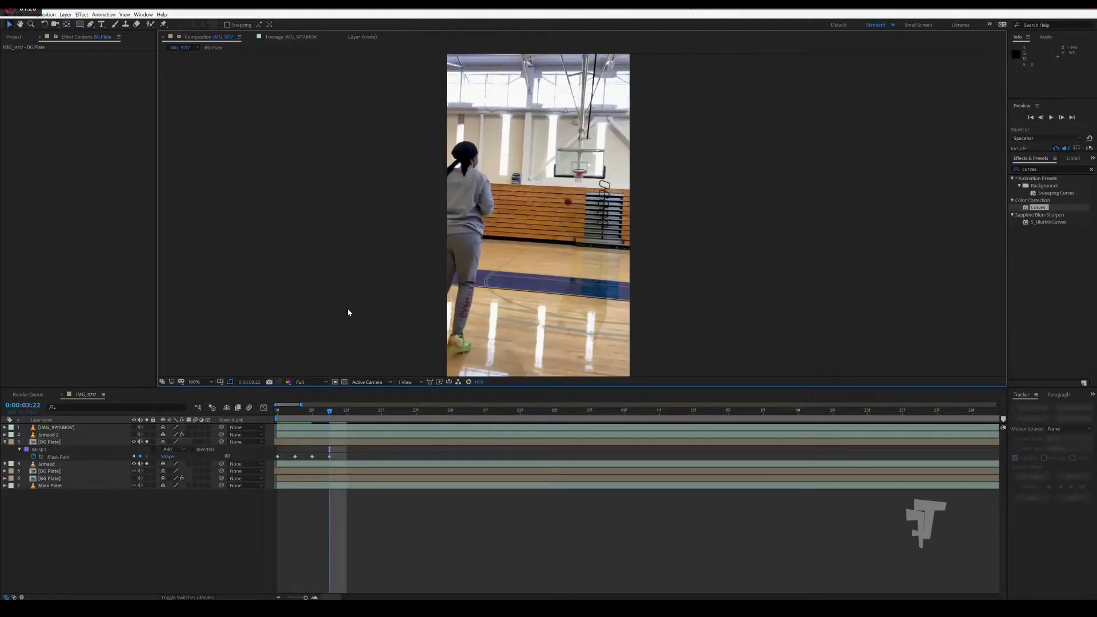
left_click(352, 417)
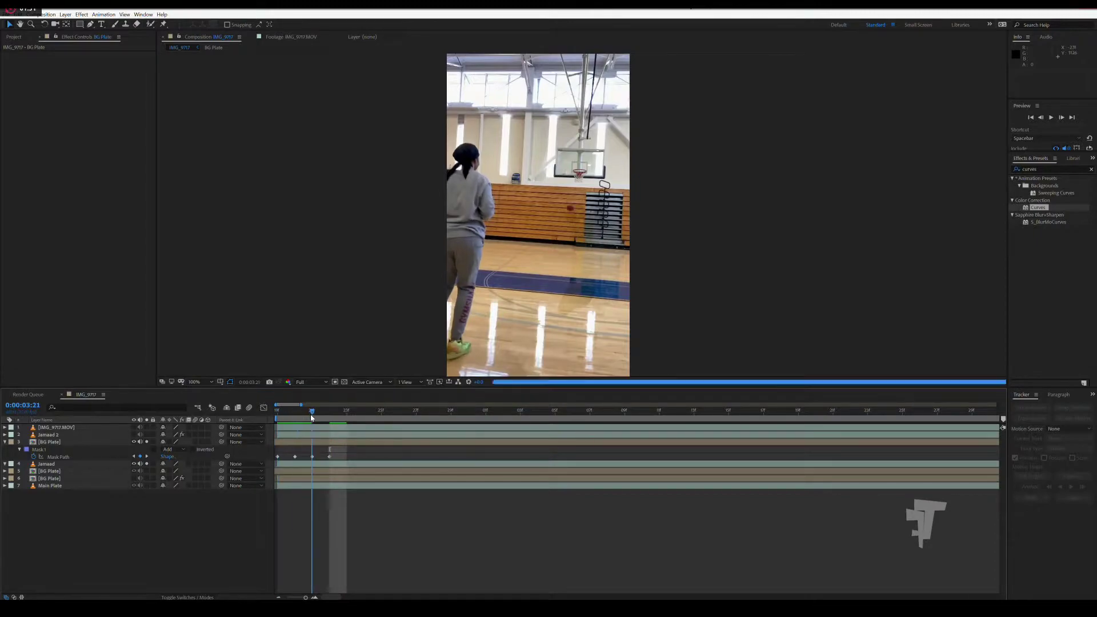
left_click_drag(356, 420, 884, 449)
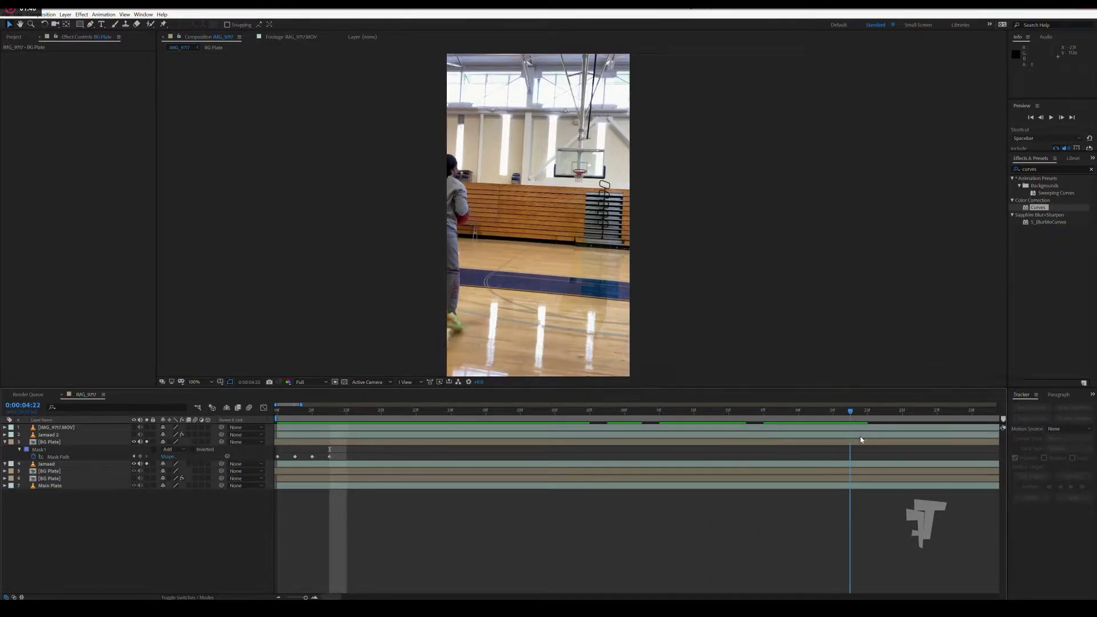
left_click_drag(305, 597, 249, 597)
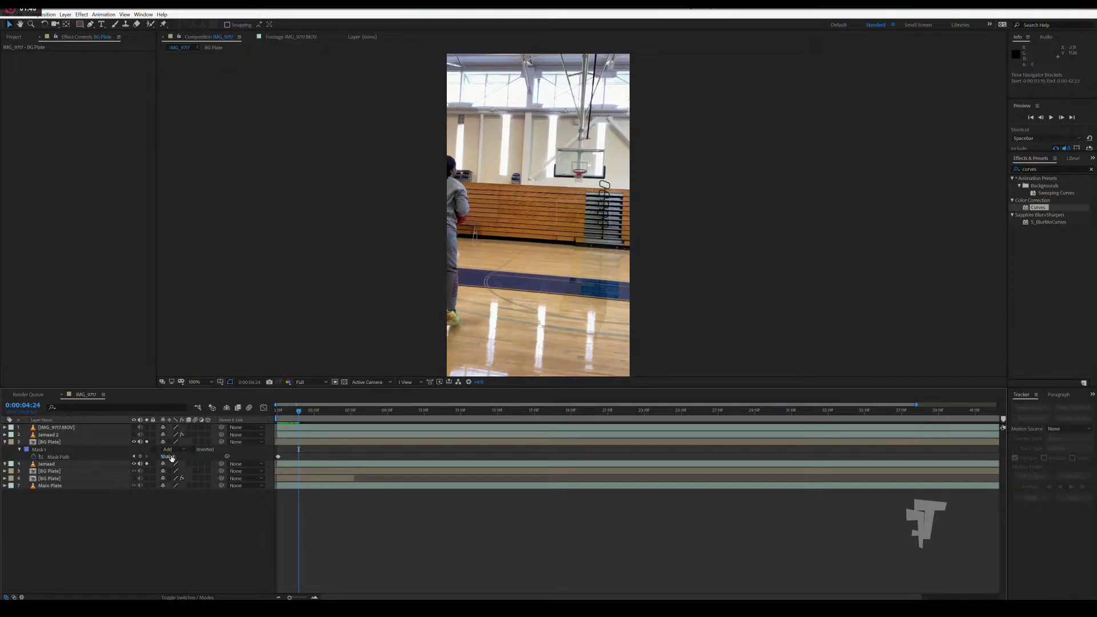
left_click(140, 456)
left_click_drag(298, 411, 341, 420)
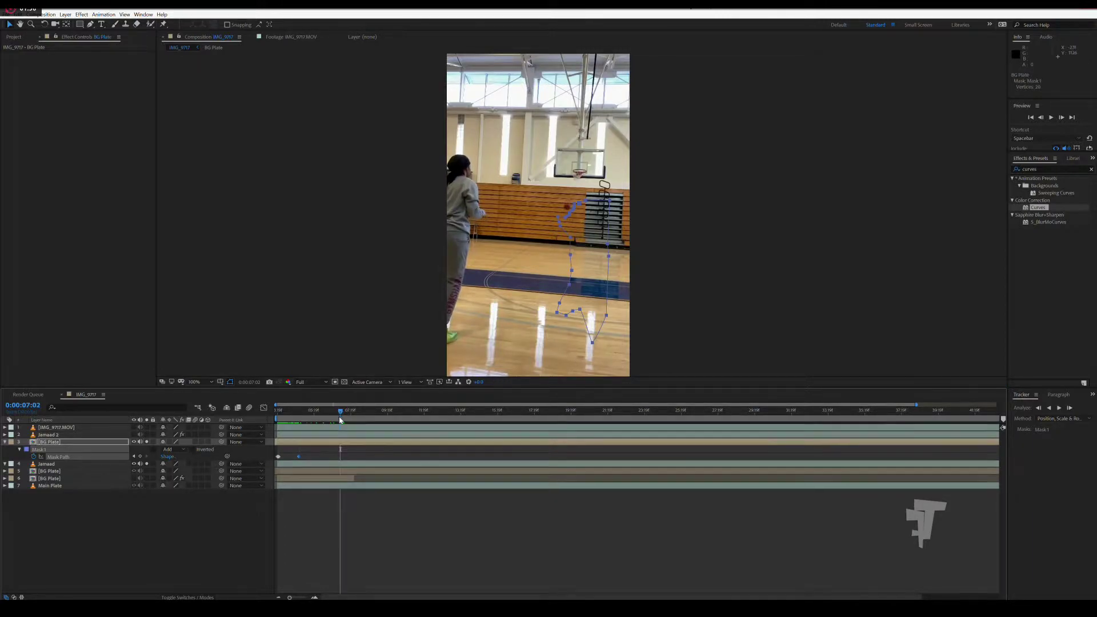
Keyframe the mask at 7:02, then at 7:03 move mask points to hug the ball.
left_click(140, 456)
scroll(341, 446, "up", 5)
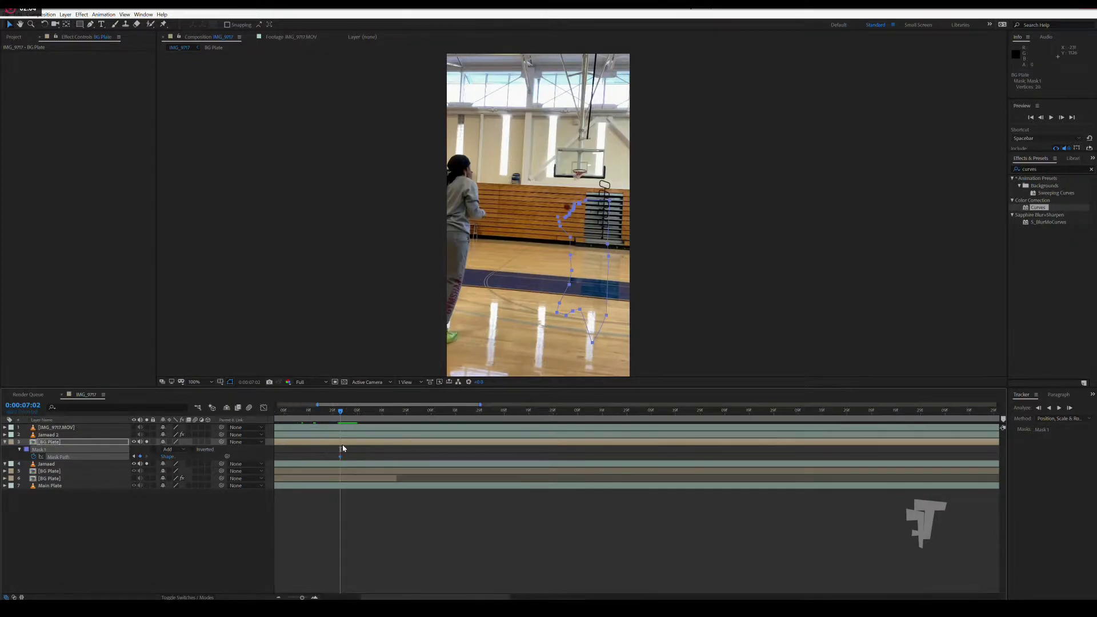
key("Page_Down")
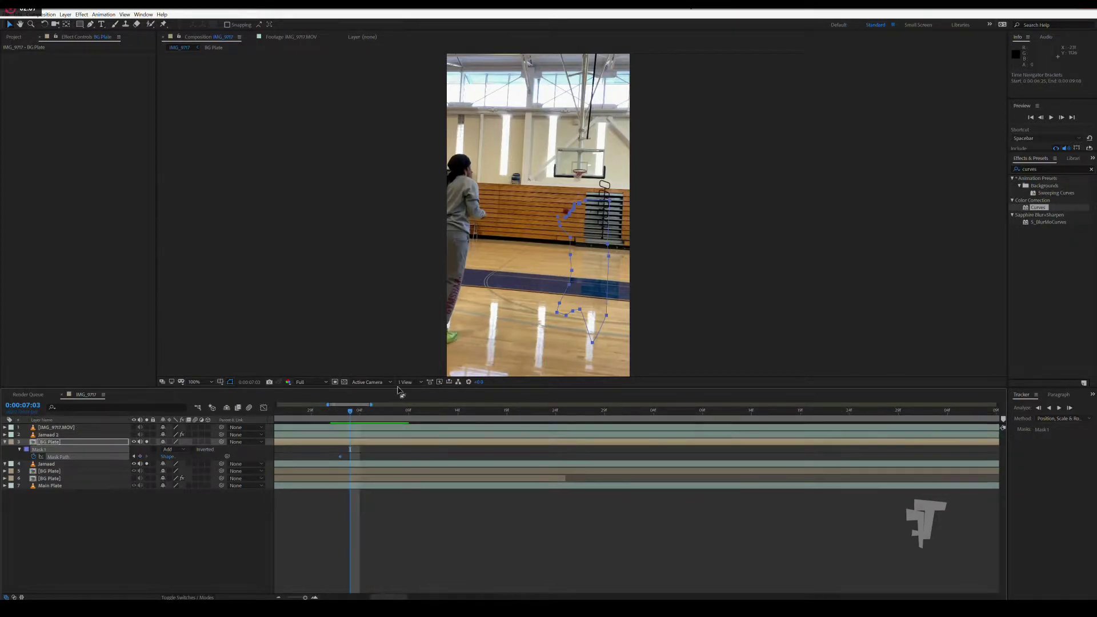
scroll(563, 213, "up", 4)
scroll(563, 212, "up", 1)
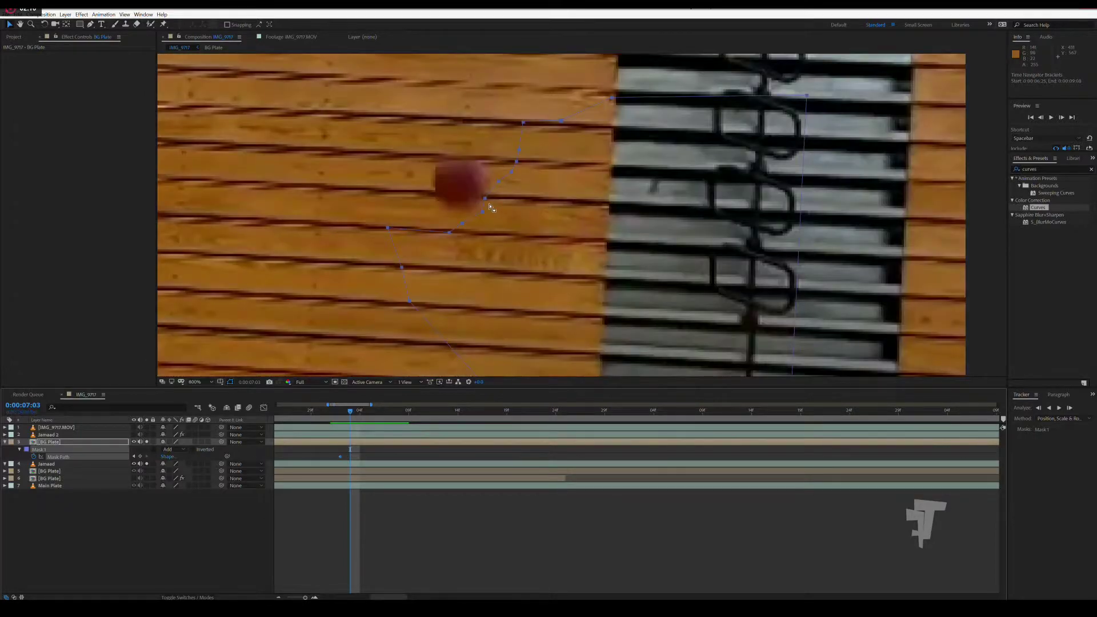
left_click_drag(485, 199, 493, 199)
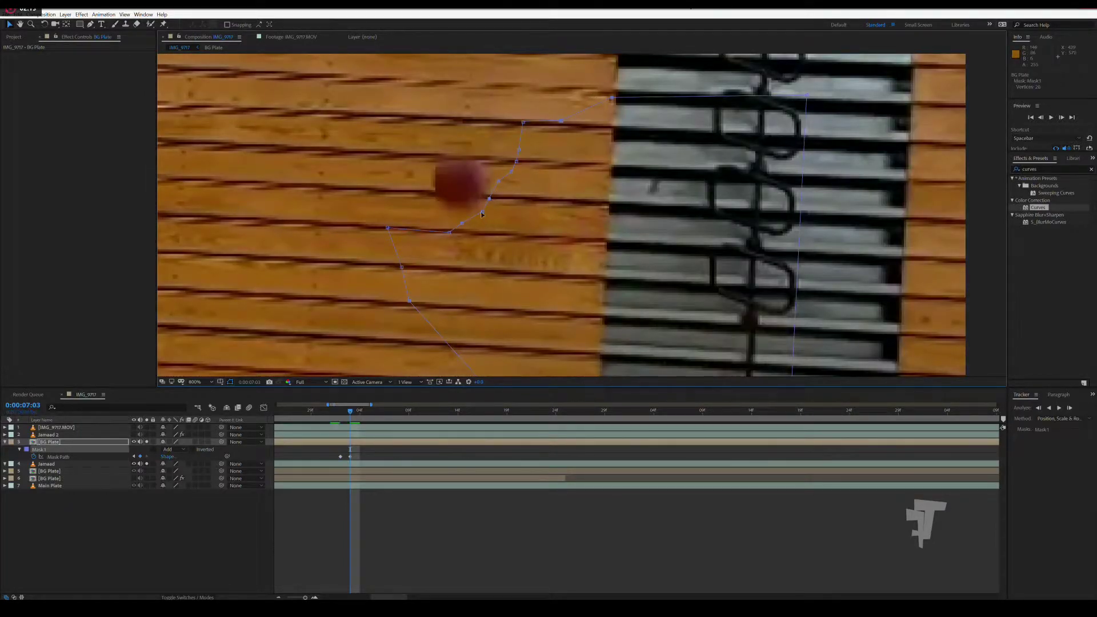
left_click(462, 223)
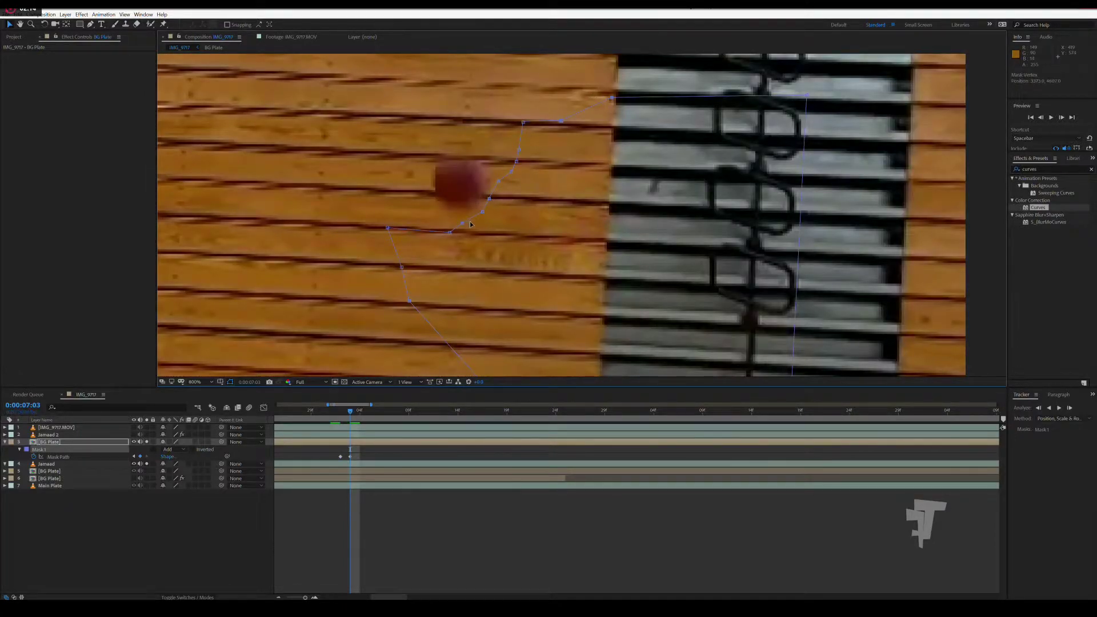
At 7:04, pull the mask edge and lower points around the ball's new position.
left_click(358, 412)
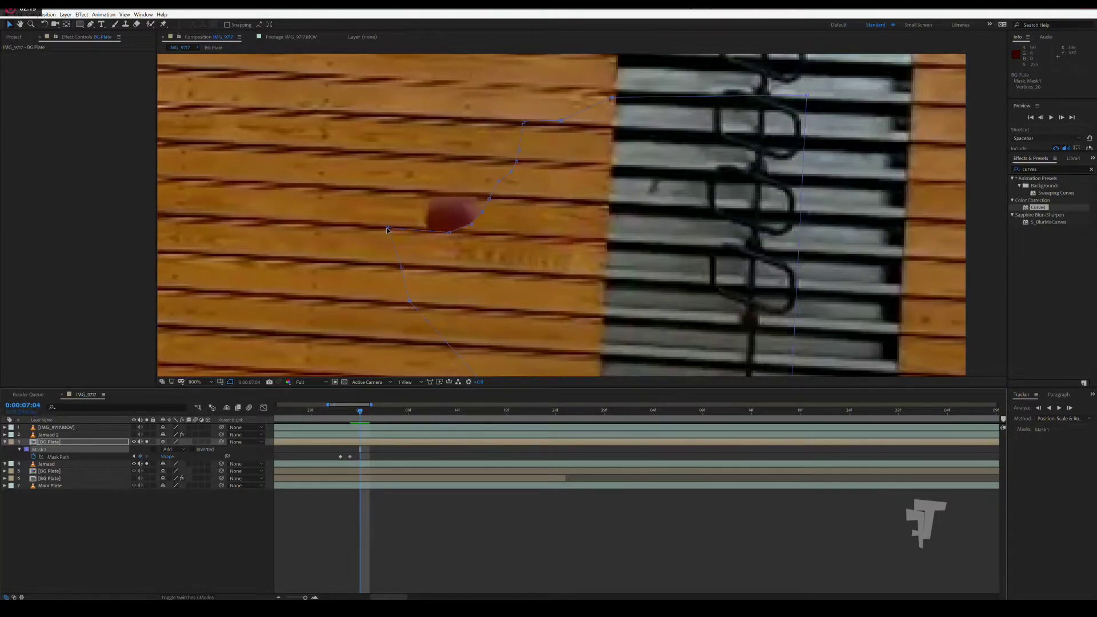
left_click_drag(387, 230, 485, 271)
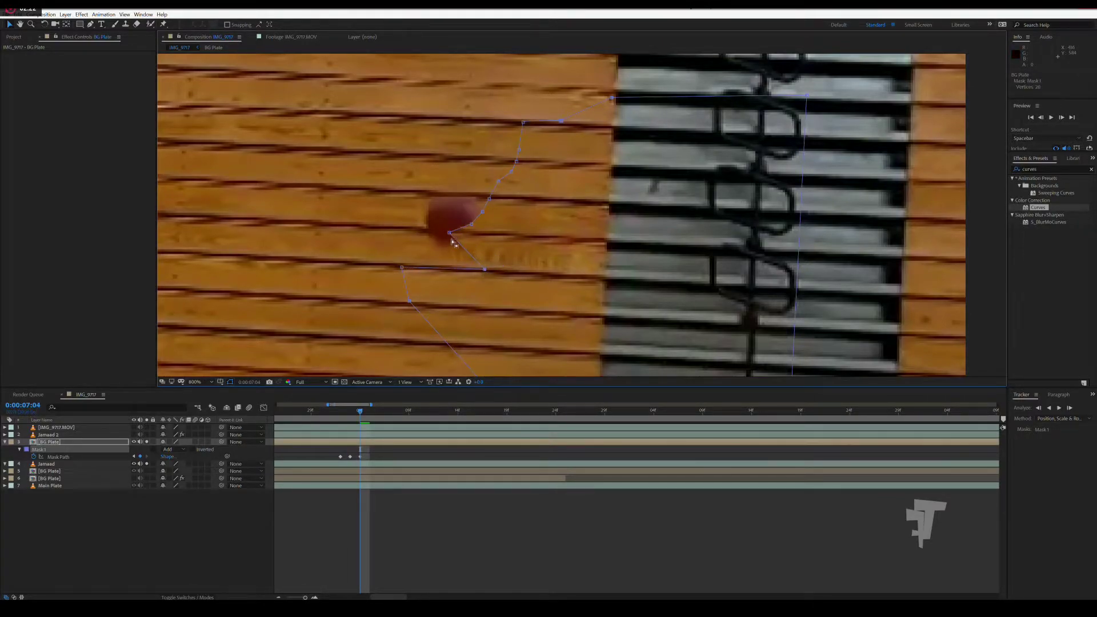
mouse_move(450, 232)
left_mouse_down()
mouse_move(502, 234)
mouse_move(496, 209)
left_mouse_up()
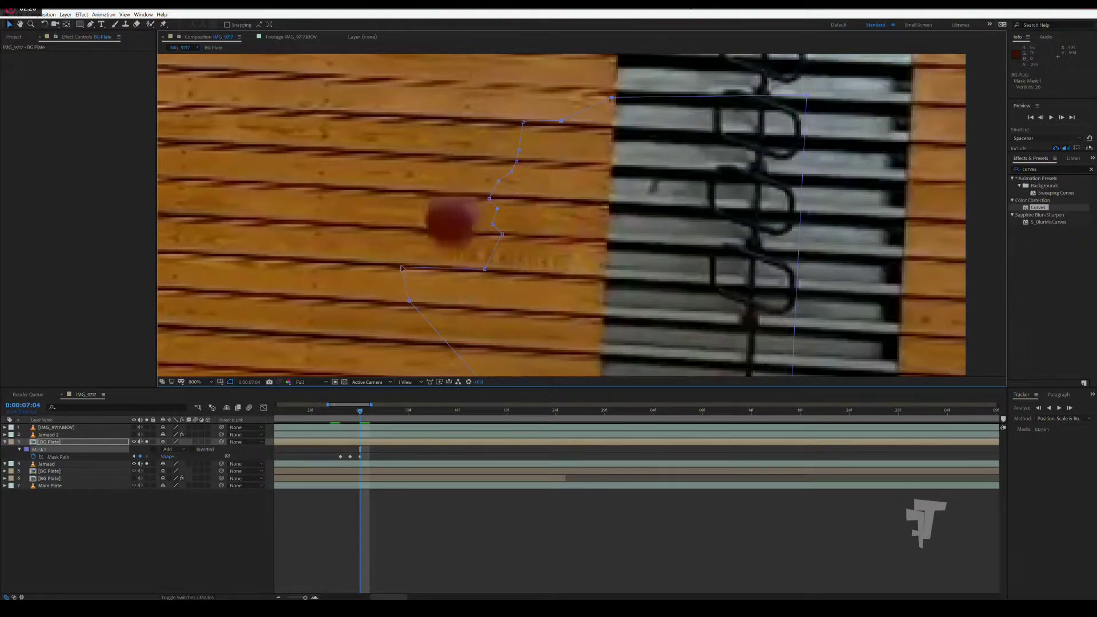
left_click_drag(402, 267, 502, 313)
left_click_drag(408, 301, 491, 310)
left_click_drag(492, 311, 486, 349)
scroll(483, 347, "down", 4)
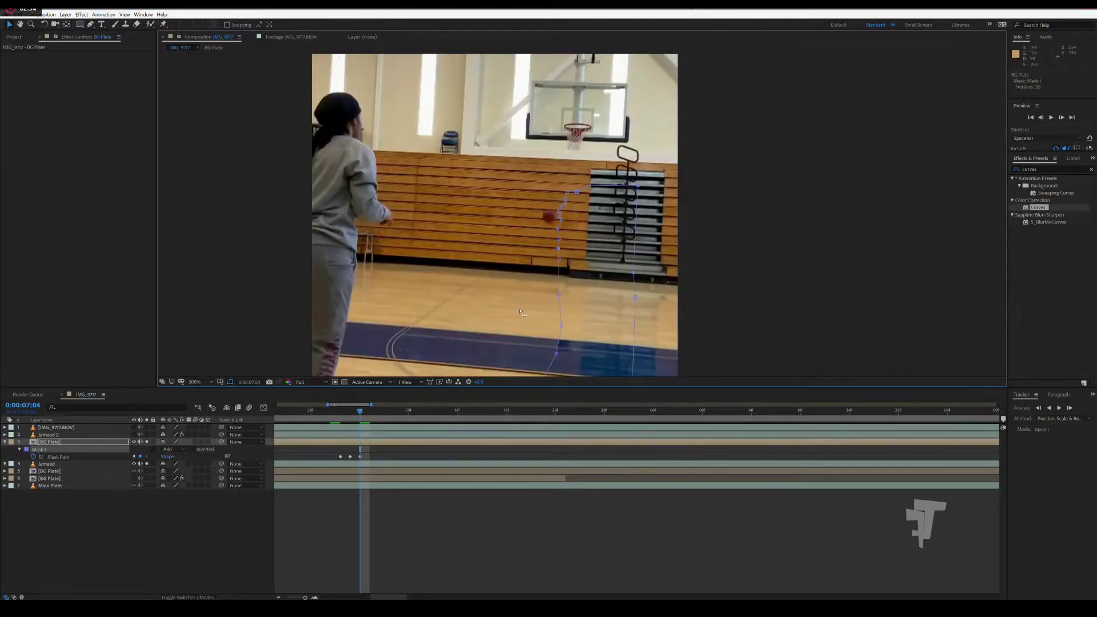
scroll(514, 319, "up", 2)
scroll(521, 311, "down", 2)
Reshape the lower mask edge at 7:05 and 7:03 to stay beside the ball.
left_click_drag(559, 294, 528, 294)
left_click_drag(361, 411, 371, 410)
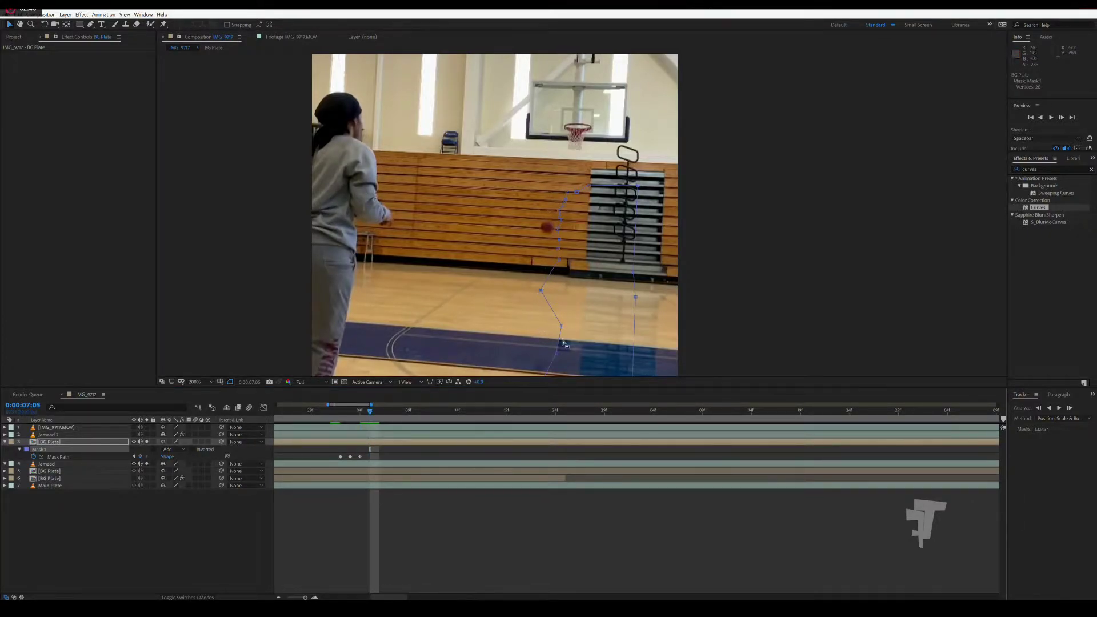
mouse_move(530, 336)
left_mouse_down()
mouse_move(529, 229)
mouse_move(529, 248)
left_mouse_up()
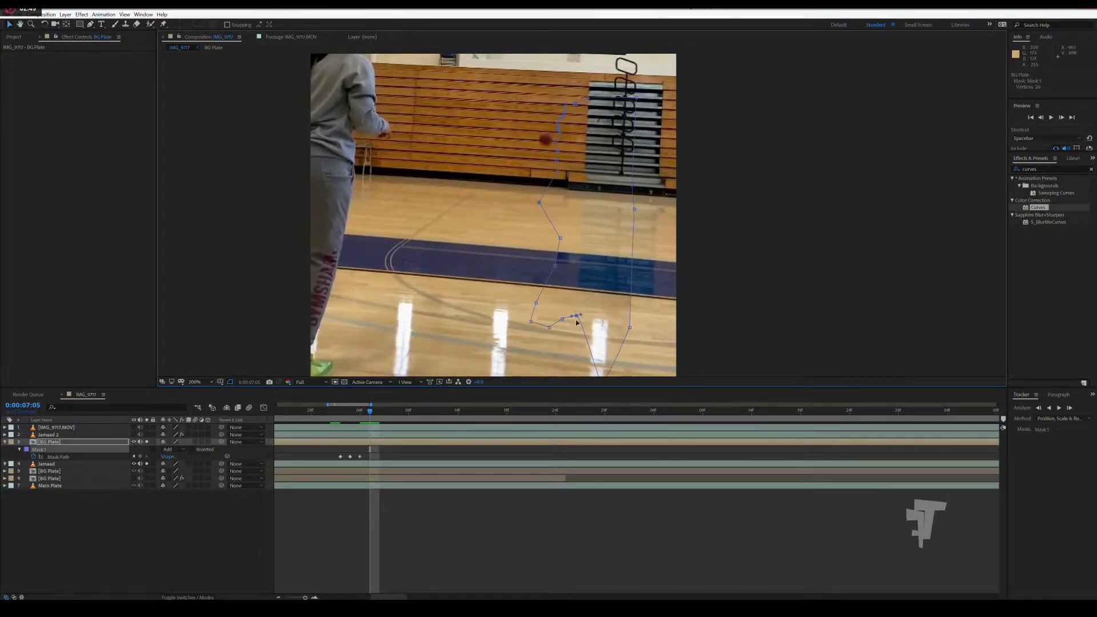
left_click_drag(577, 323, 563, 339)
left_click_drag(537, 304, 551, 299)
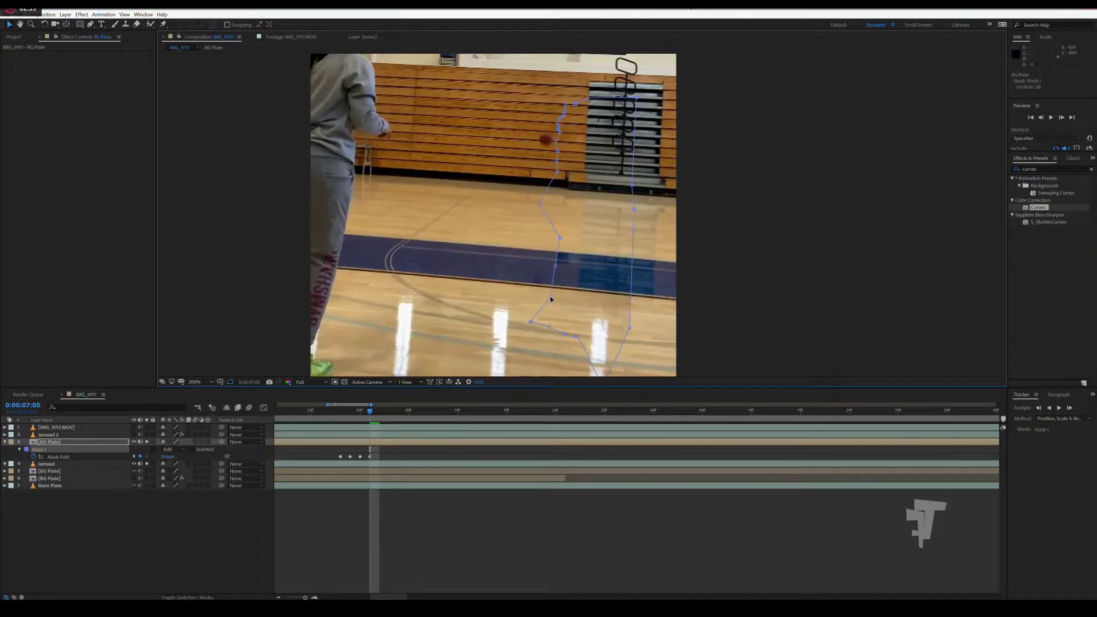
left_click_drag(368, 414, 346, 417)
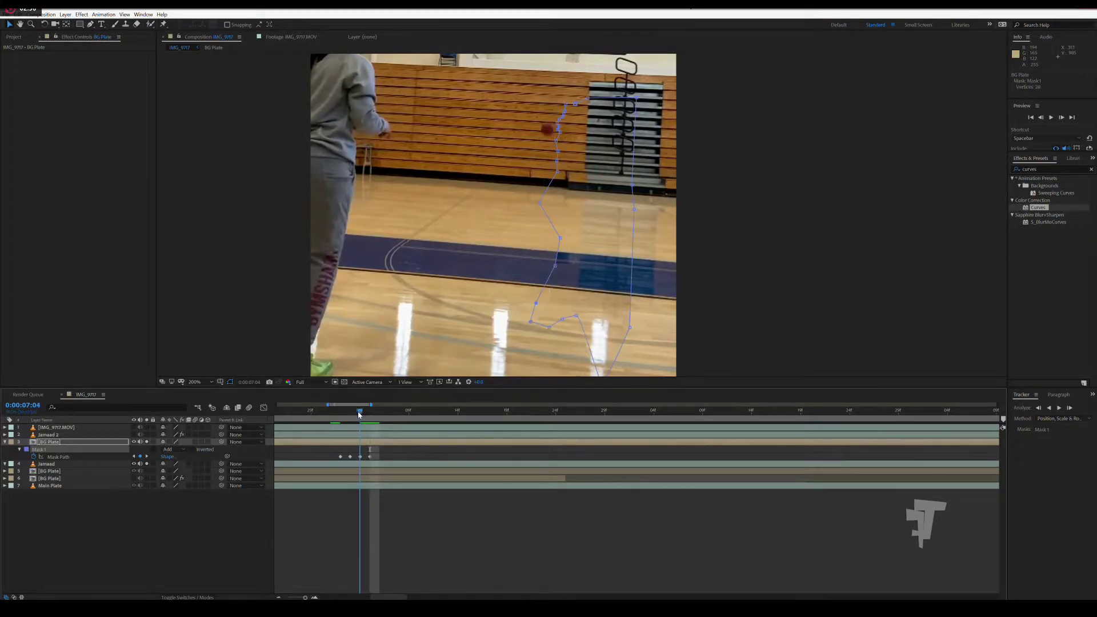
mouse_move(536, 303)
left_mouse_down()
mouse_move(554, 300)
mouse_move(570, 331)
left_mouse_up()
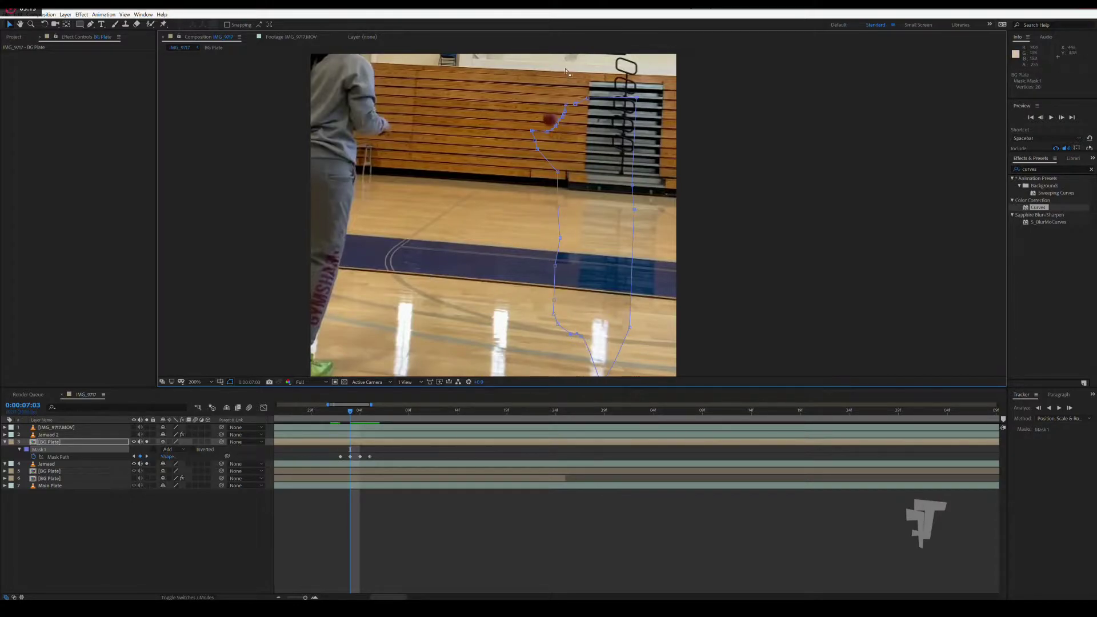
Check the interpolated mask at 7:04 and refine points around the falling ball.
left_click_drag(350, 415, 407, 433)
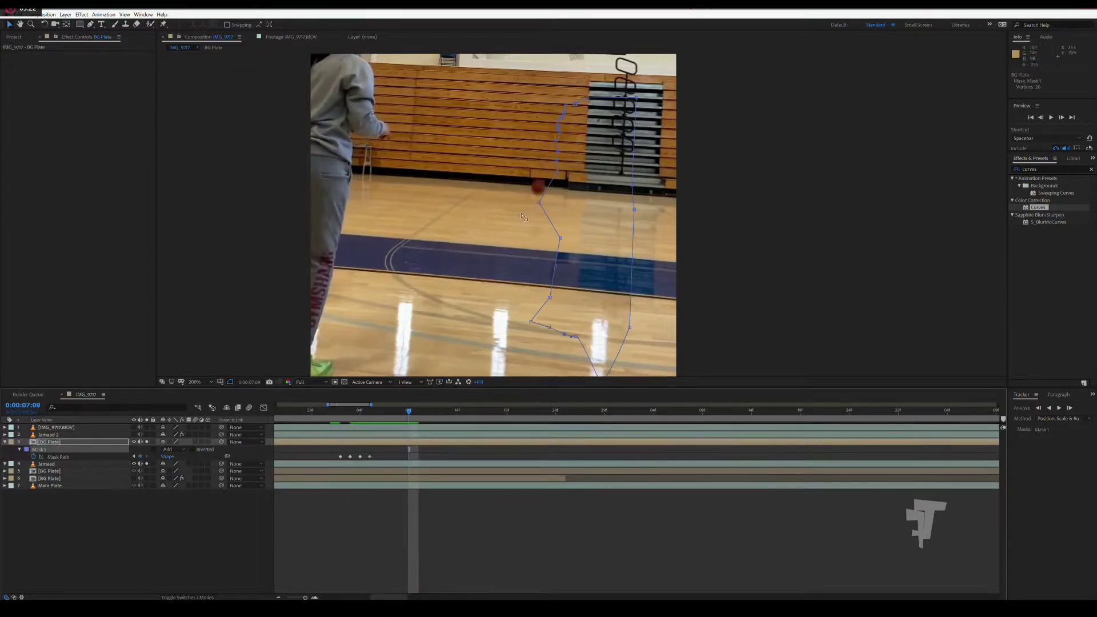
left_click_drag(546, 203, 547, 193)
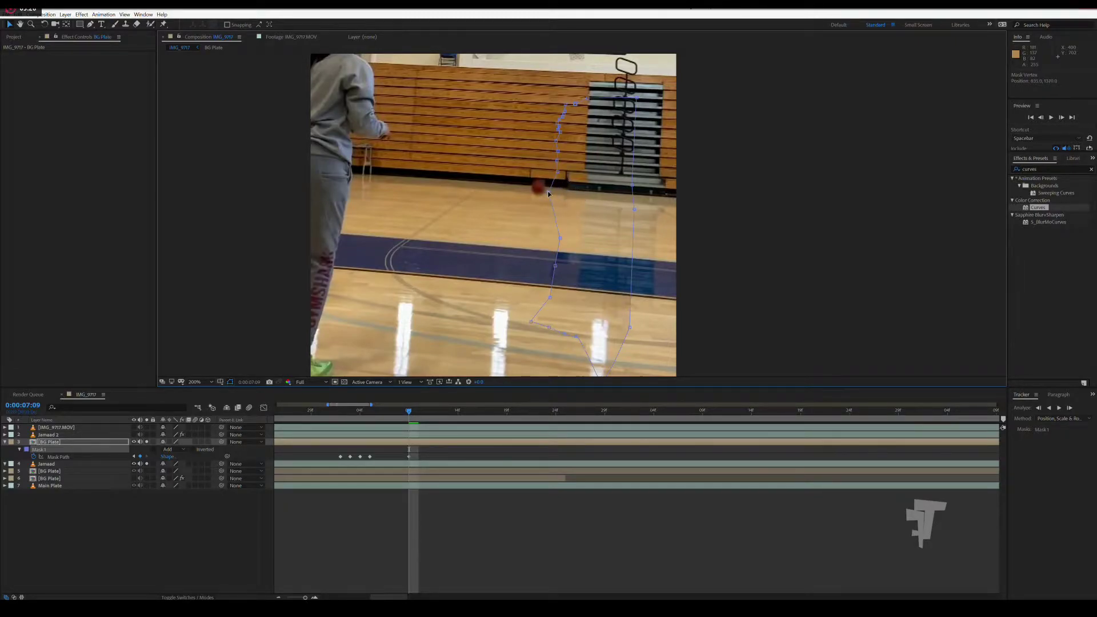
left_click_drag(547, 194, 545, 197)
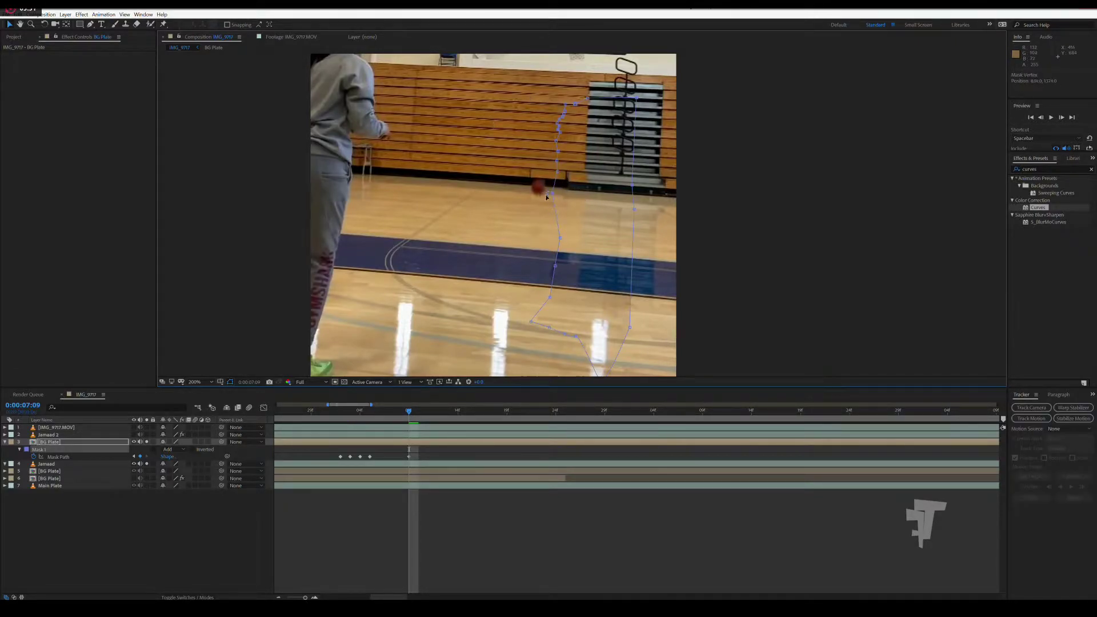
mouse_move(408, 412)
left_mouse_down()
mouse_move(341, 417)
mouse_move(439, 415)
mouse_move(427, 416)
left_mouse_up()
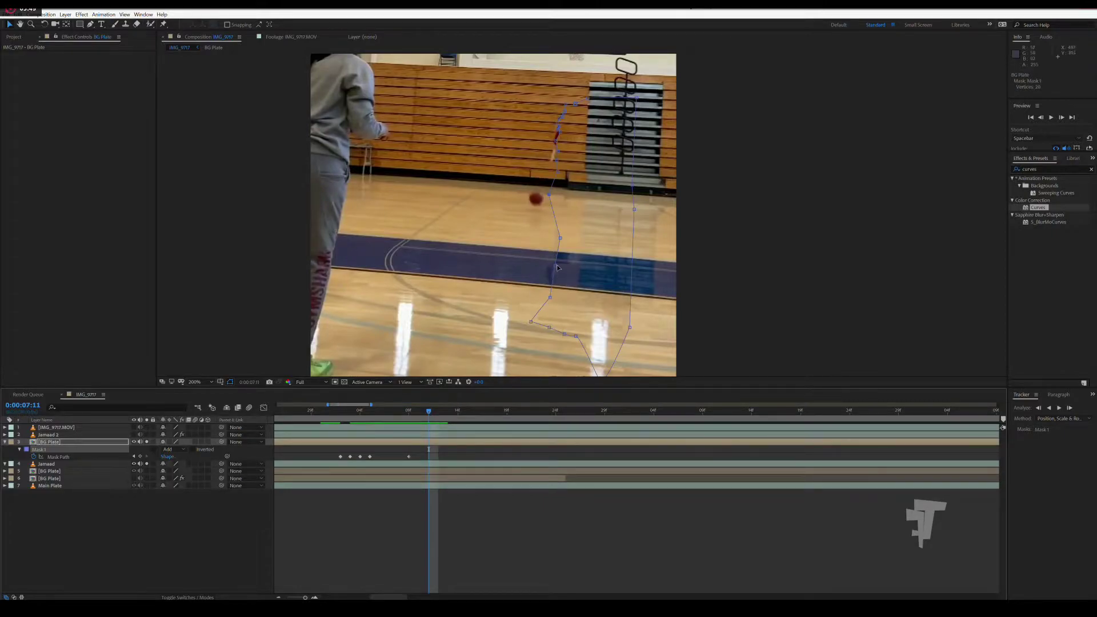
left_click_drag(555, 265, 529, 289)
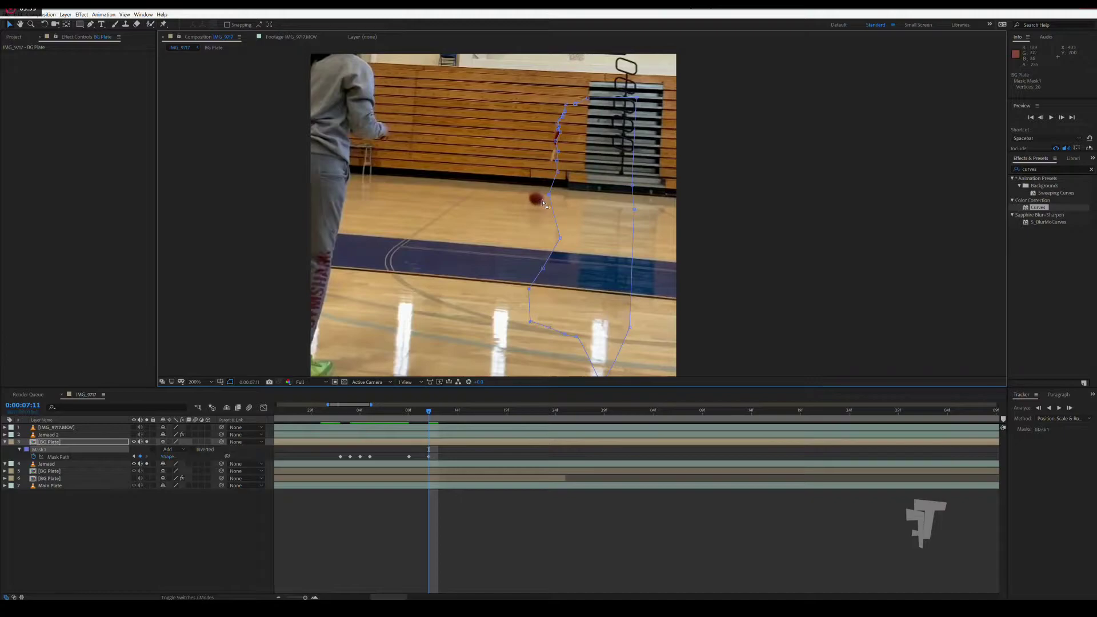
left_click_drag(550, 196, 541, 200)
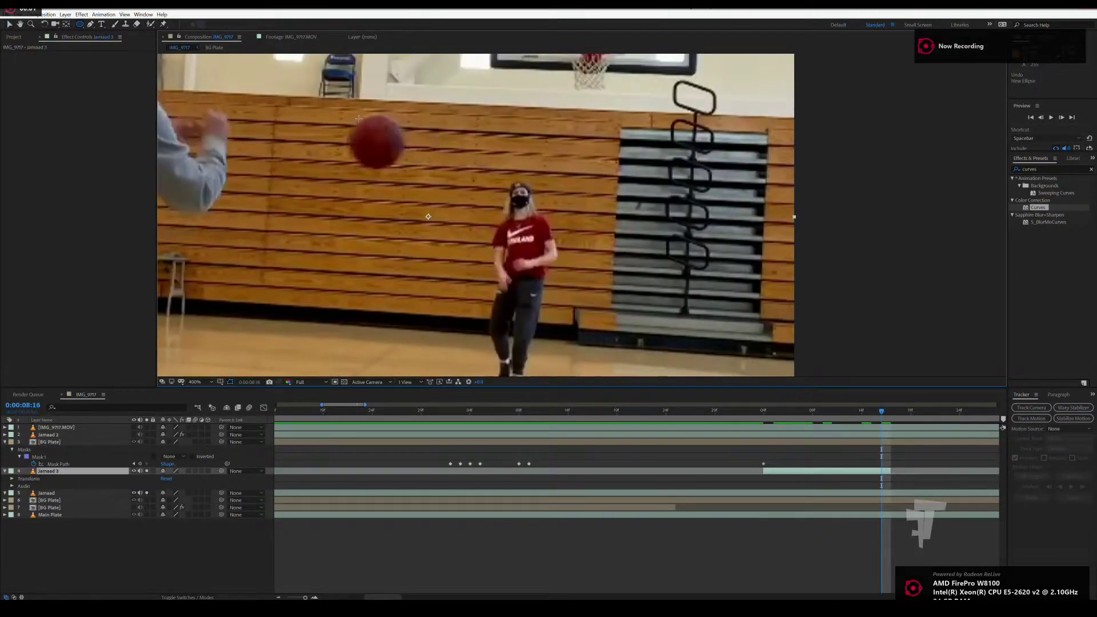
Draw an elliptical mask on Jamaad 3 and fit it around the ball with Free Transform at 8:16.
left_click(79, 25)
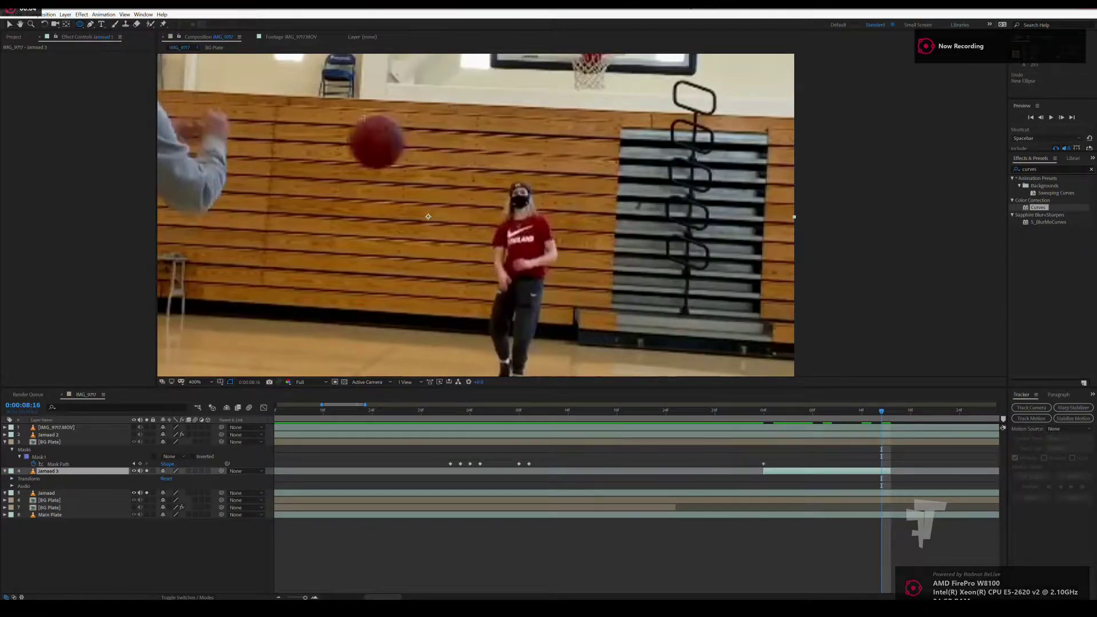
left_click_drag(358, 115, 418, 174)
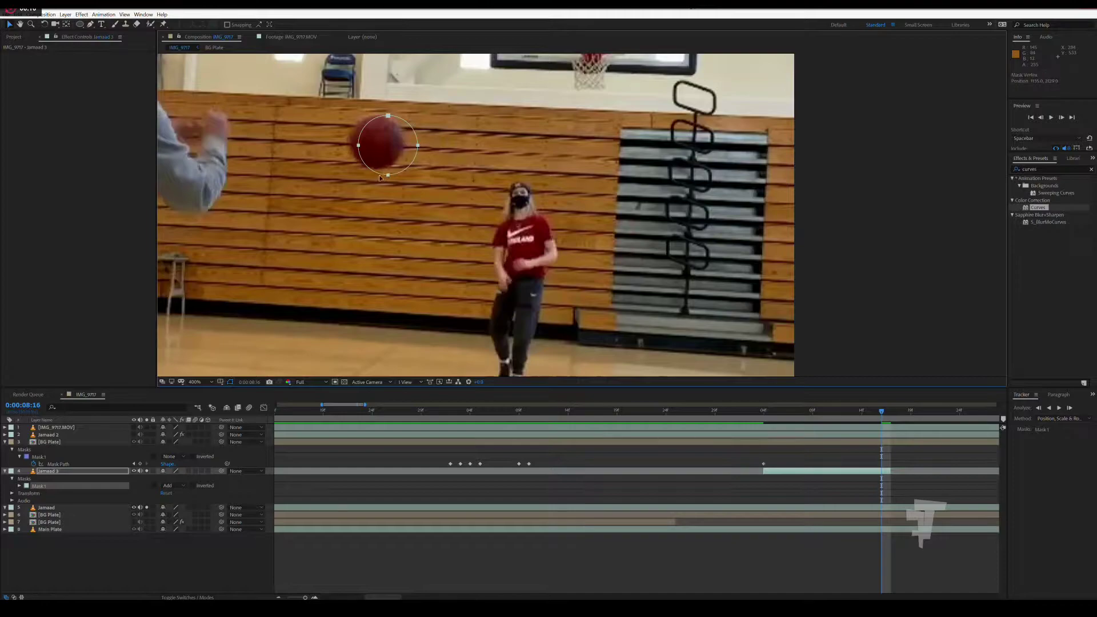
left_click_drag(386, 179, 373, 175)
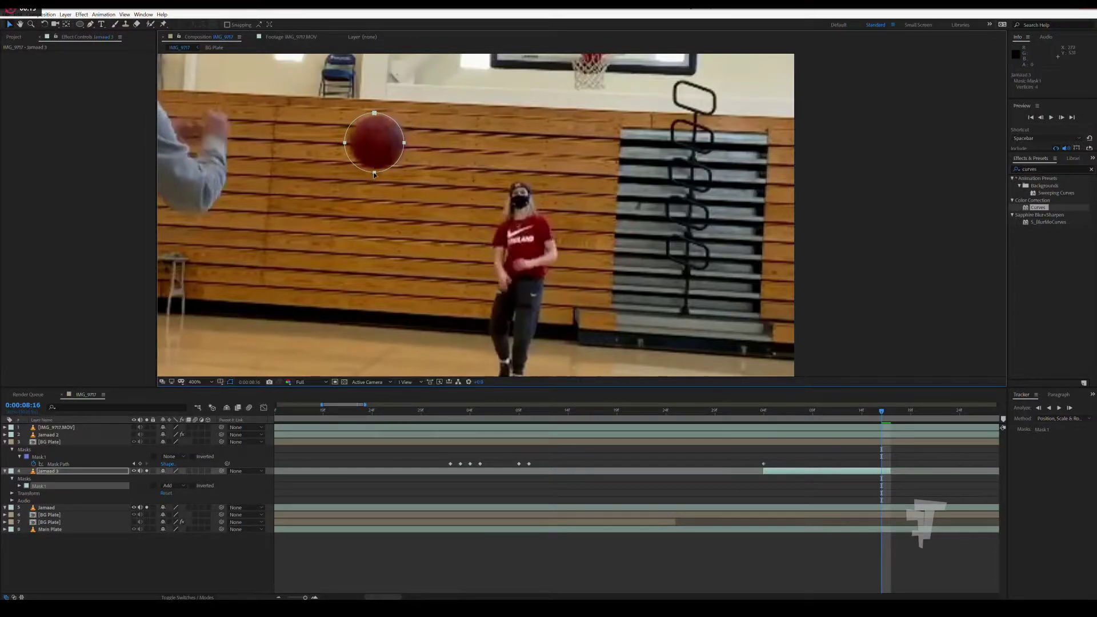
key("ctrl+t")
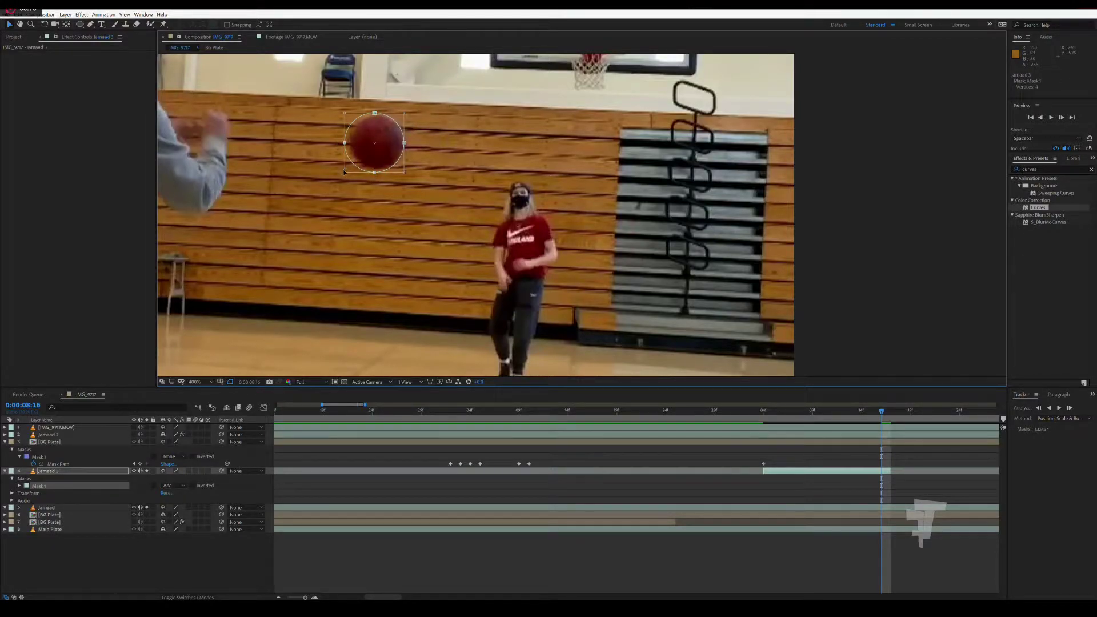
left_click_drag(343, 171, 350, 170)
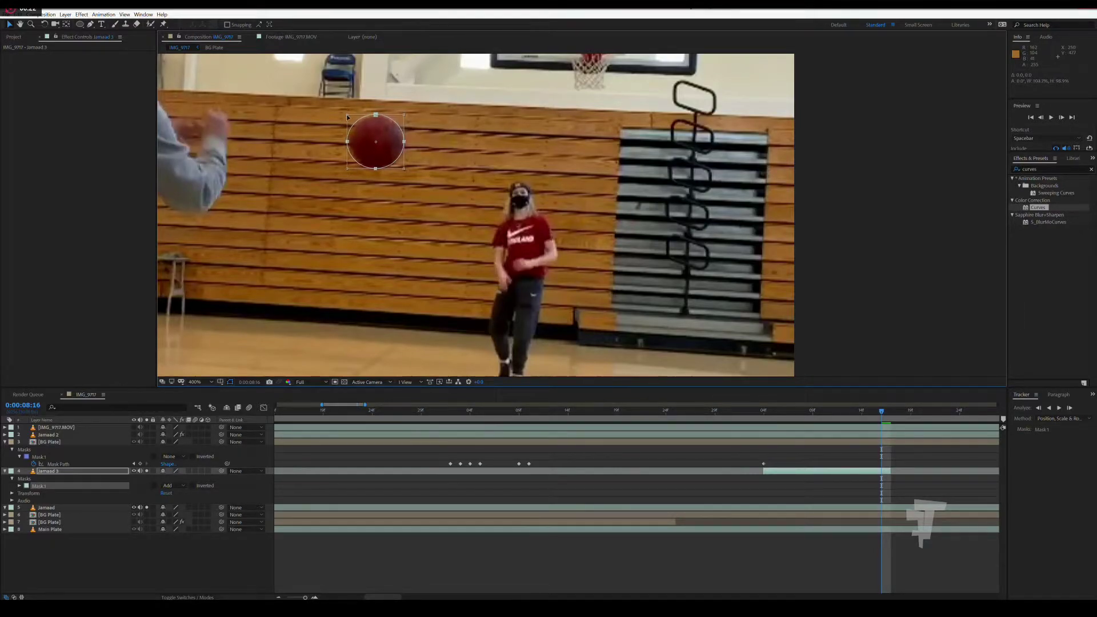
left_click_drag(347, 111, 348, 115)
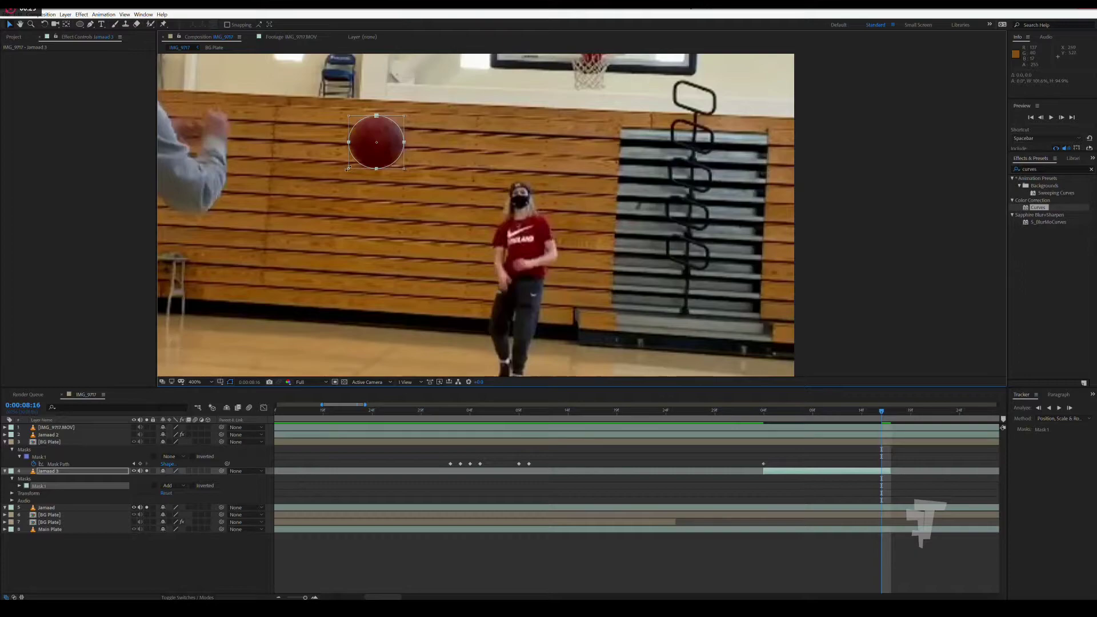
left_click_drag(347, 168, 347, 169)
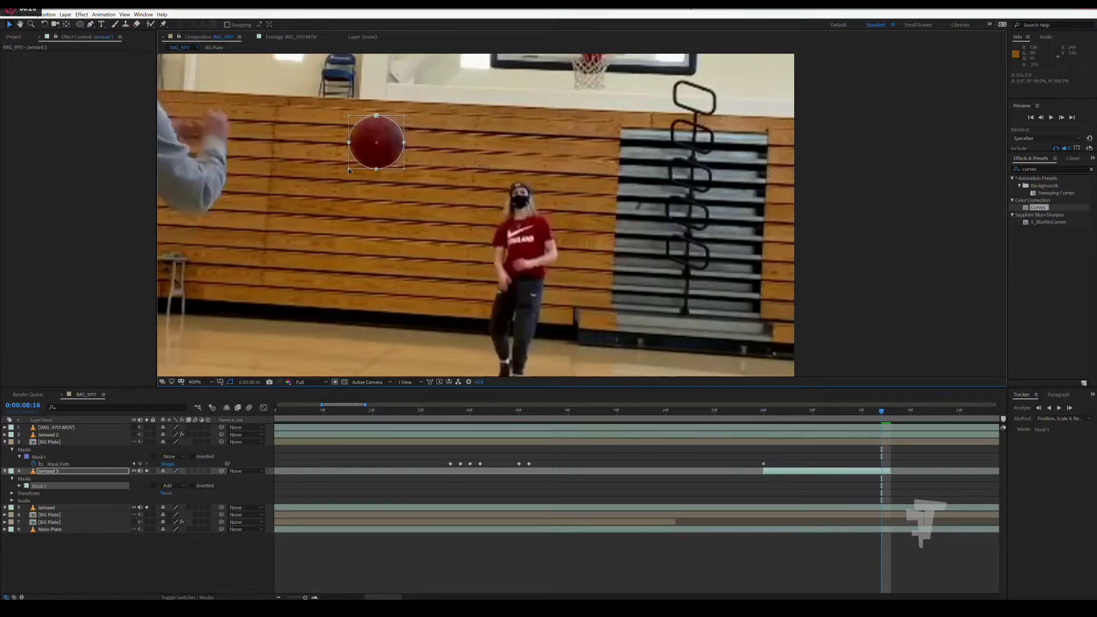
Target Mask 1's Mask Path and refit the mask onto the ball at 08:15.
left_click(19, 485)
left_click(55, 492)
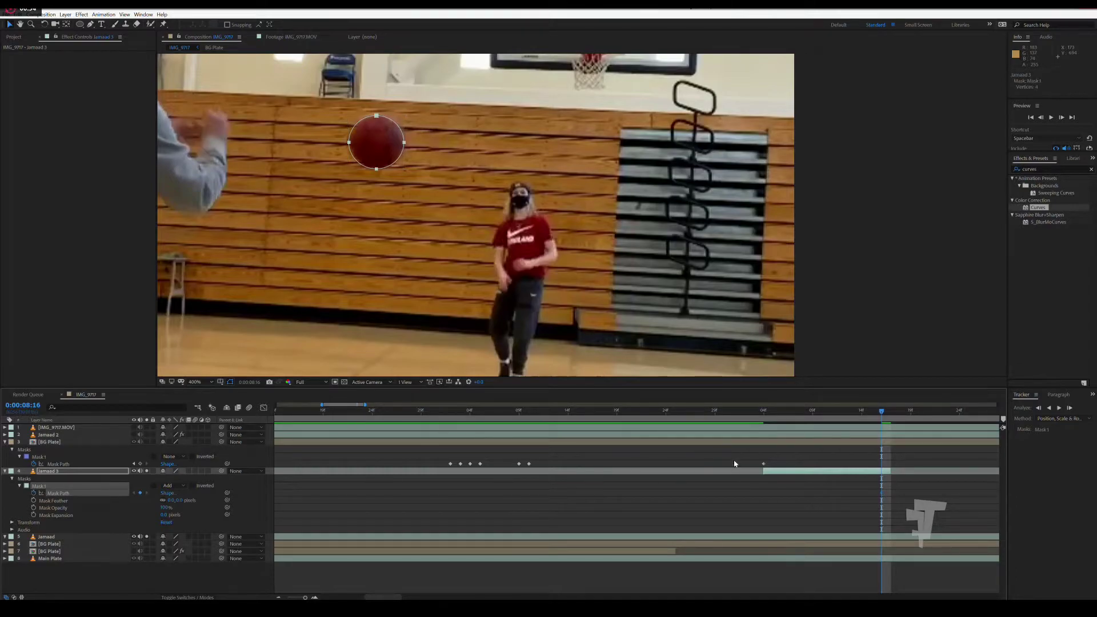
left_click_drag(889, 418, 872, 419)
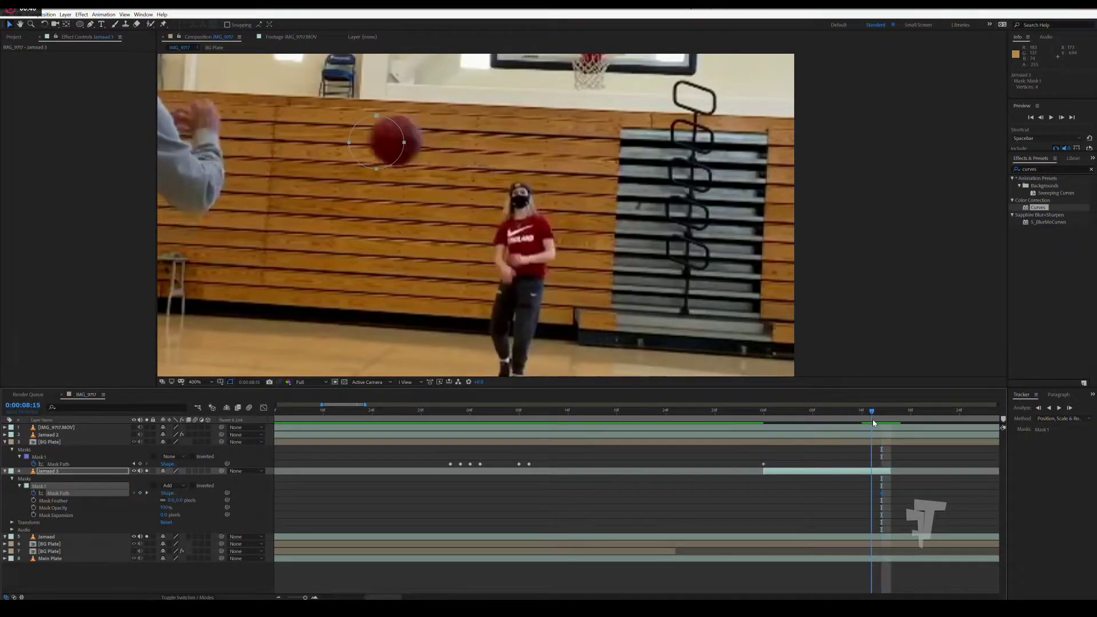
left_click_drag(403, 145, 422, 143)
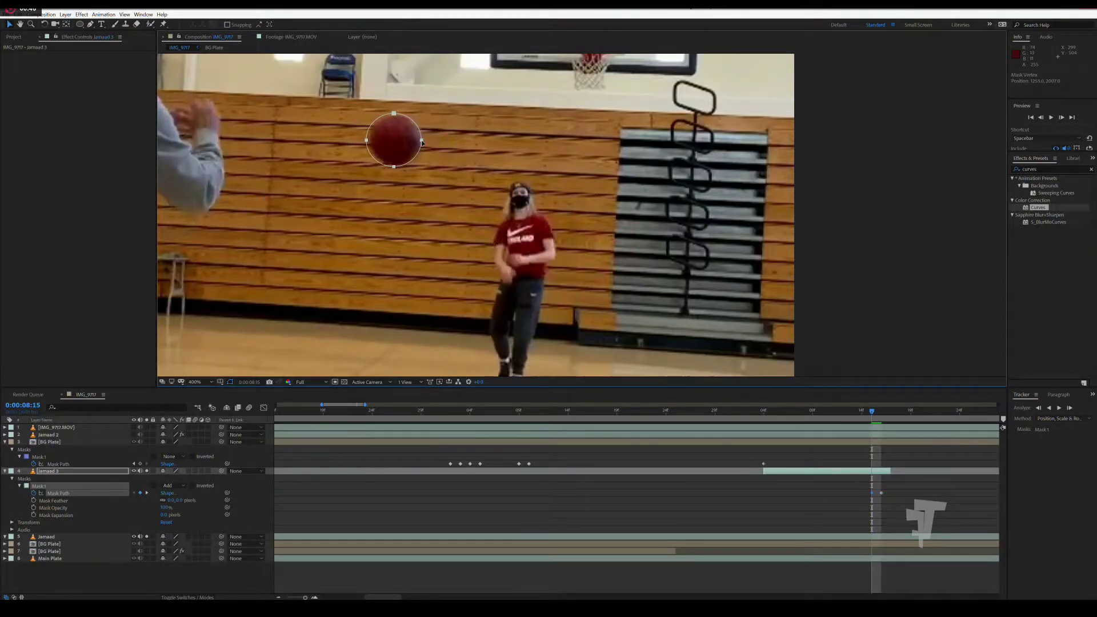
double_click(366, 140)
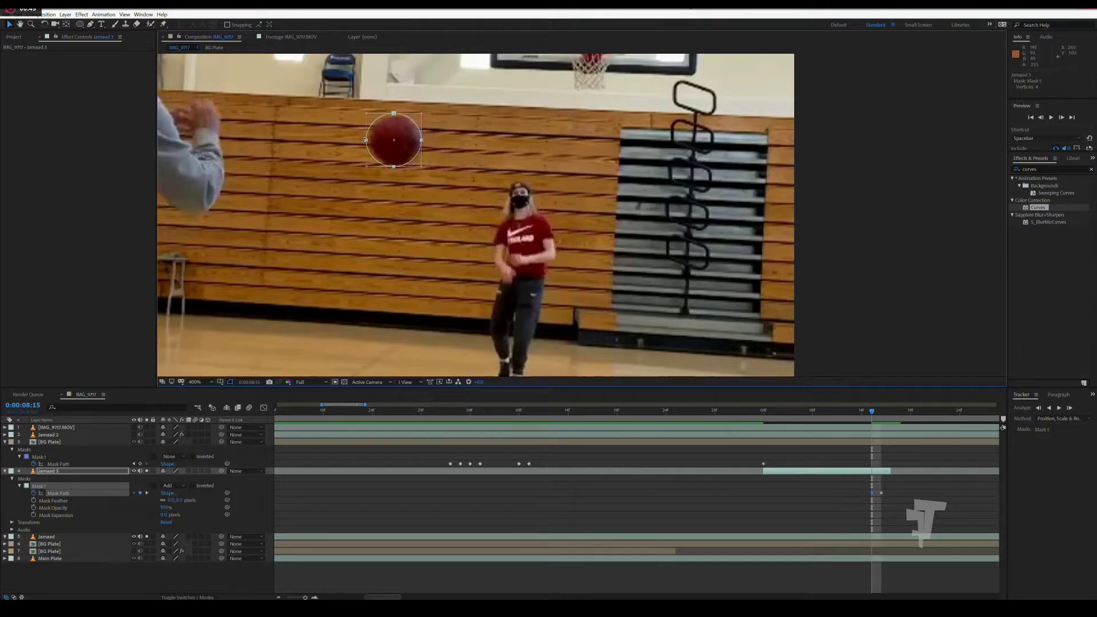
left_click_drag(365, 140, 370, 141)
left_click_drag(397, 167, 395, 165)
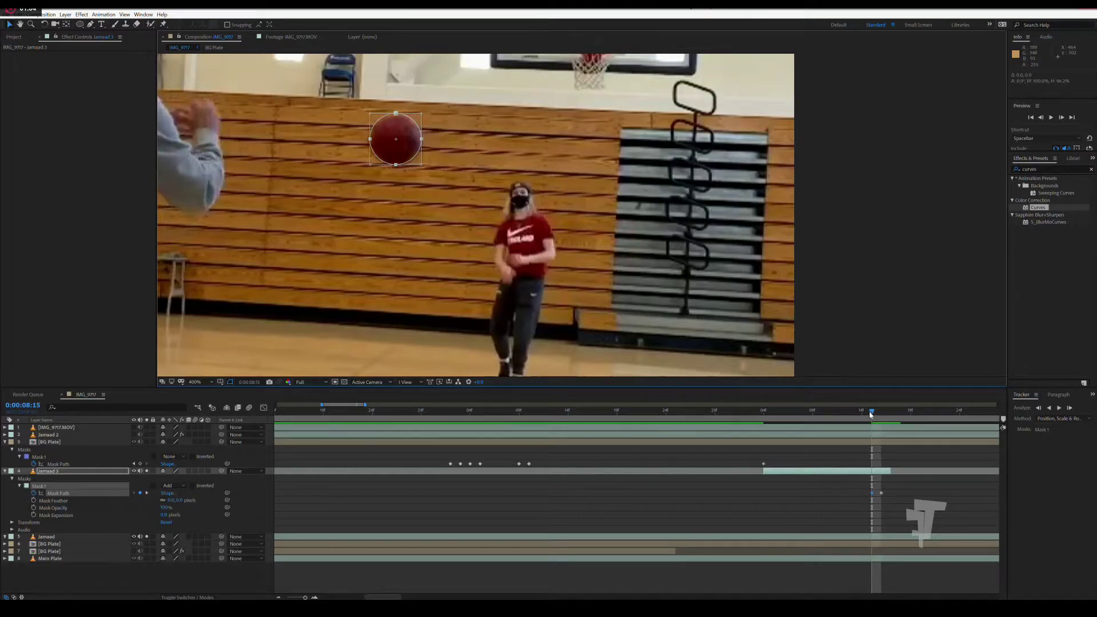
At 08:14, move the mask right onto the ball and narrow and shorten it.
left_click_drag(871, 415, 861, 414)
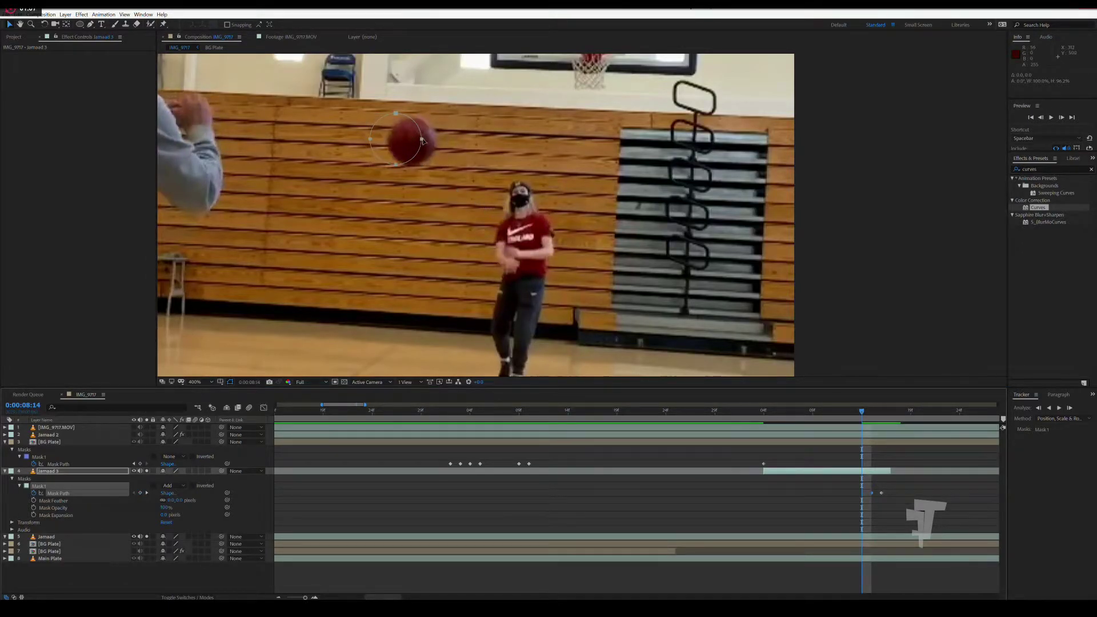
left_click_drag(423, 141, 437, 142)
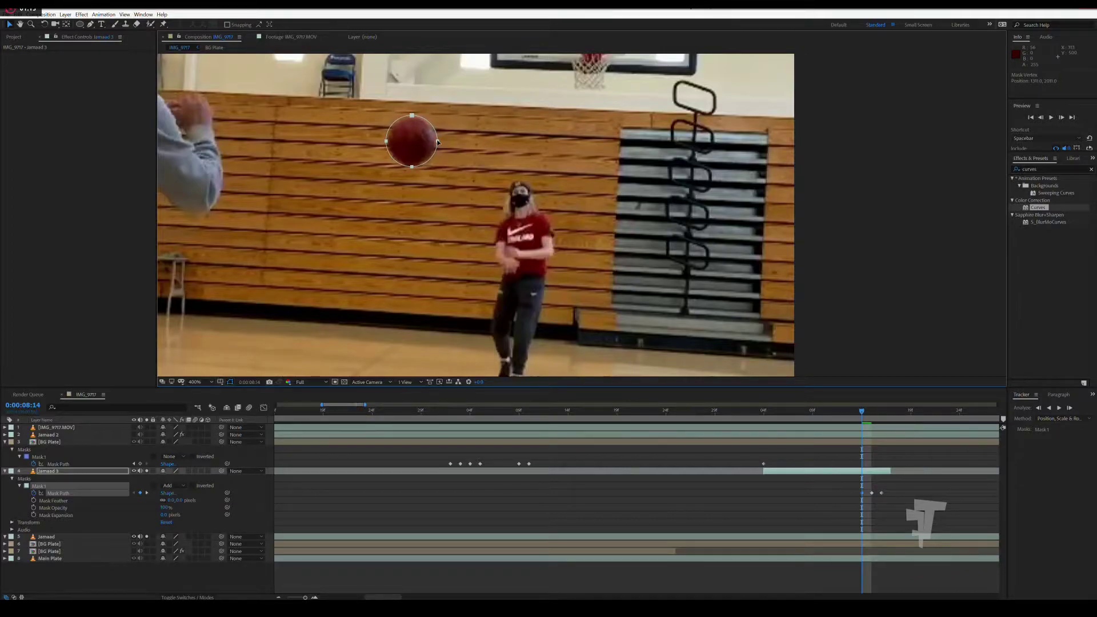
double_click(387, 142)
left_click_drag(385, 142, 388, 142)
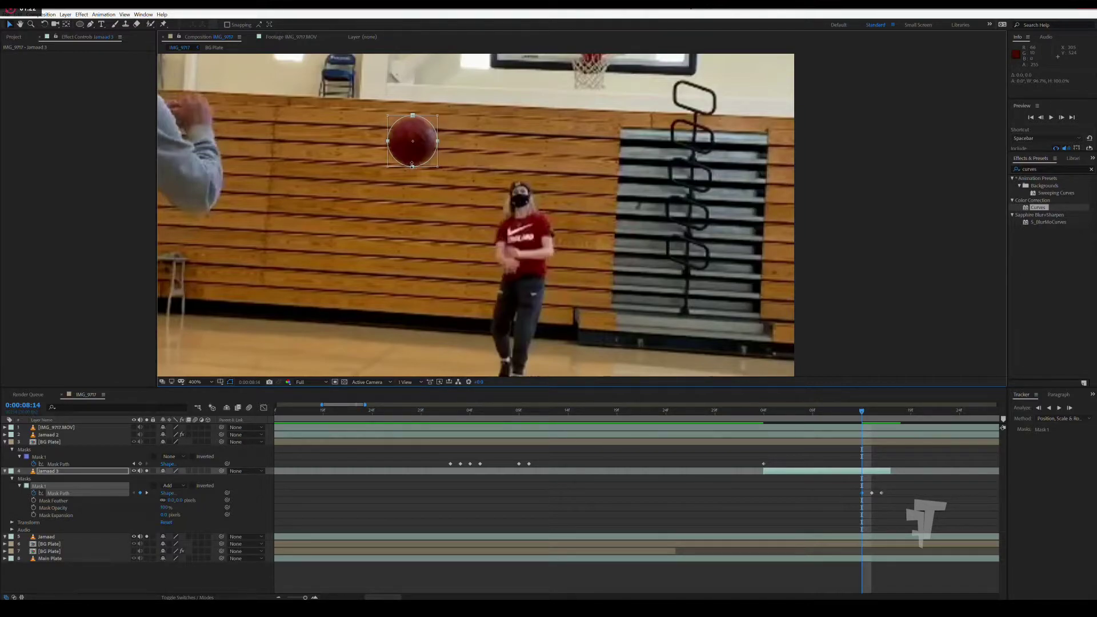
left_click_drag(411, 166, 412, 164)
left_click_drag(412, 115, 413, 117)
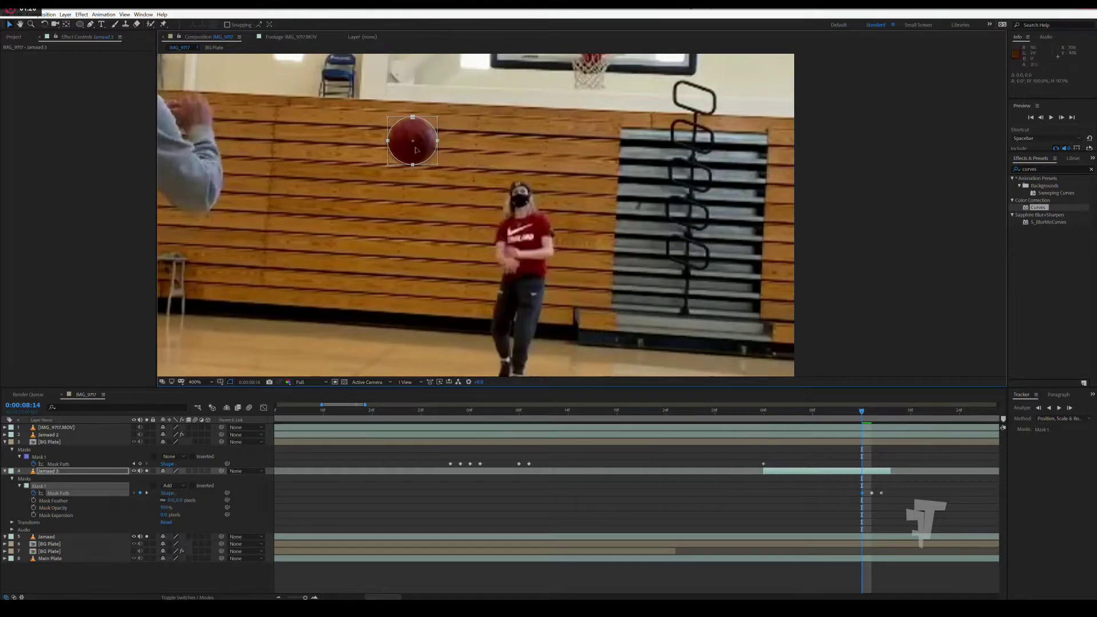
At 08:13, reposition the mask and narrow and shorten it to fit the ball.
left_click_drag(863, 412, 852, 420)
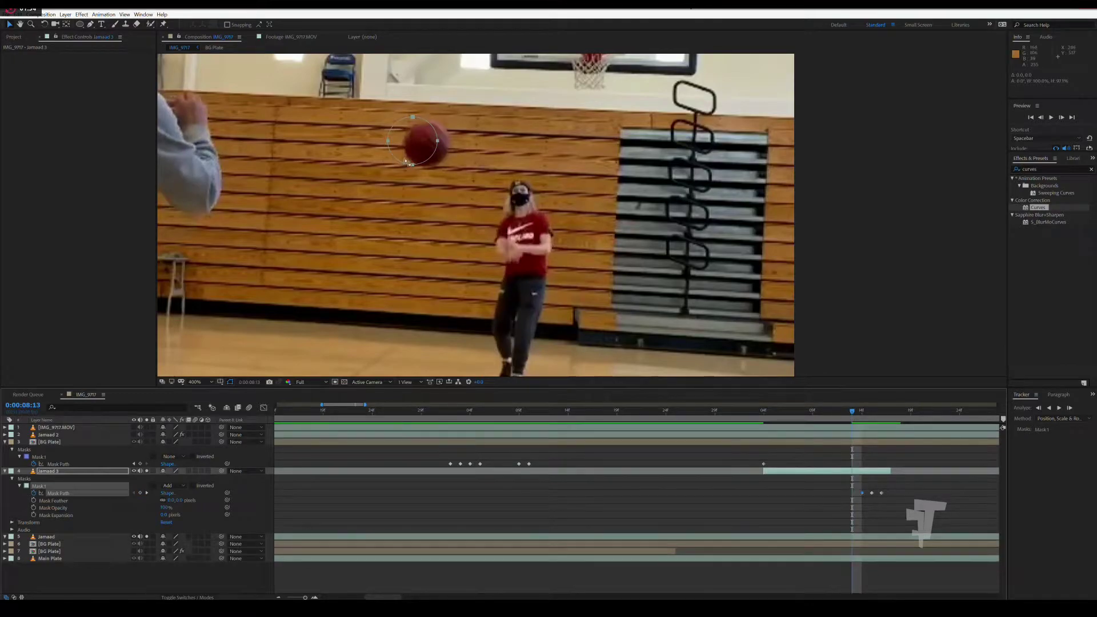
left_click_drag(419, 169, 423, 171)
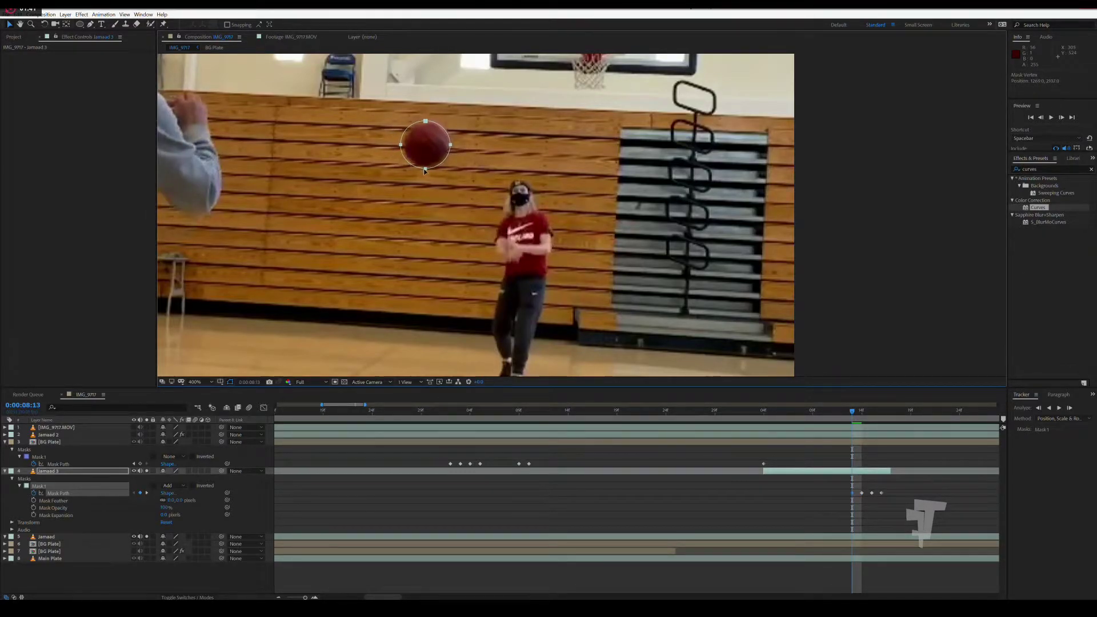
double_click(422, 169)
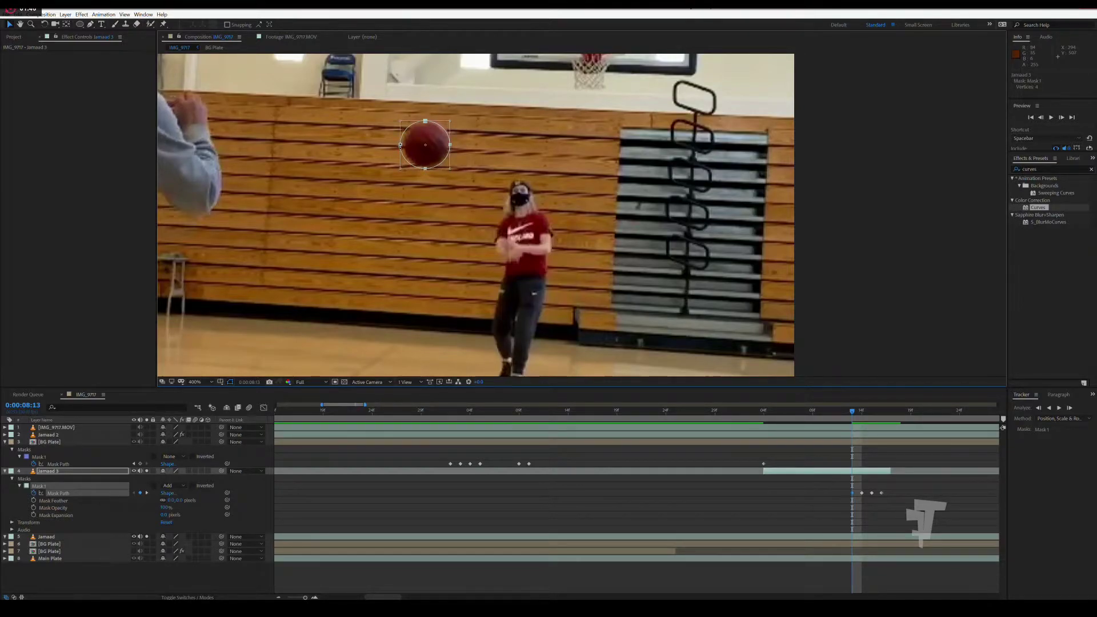
left_click_drag(399, 145, 403, 146)
left_click_drag(426, 169, 426, 167)
Rename the Jamaad 3 layer to 'Ball 1' and give it an orange-red label.
left_click(69, 471)
key("Return")
type("Ball")
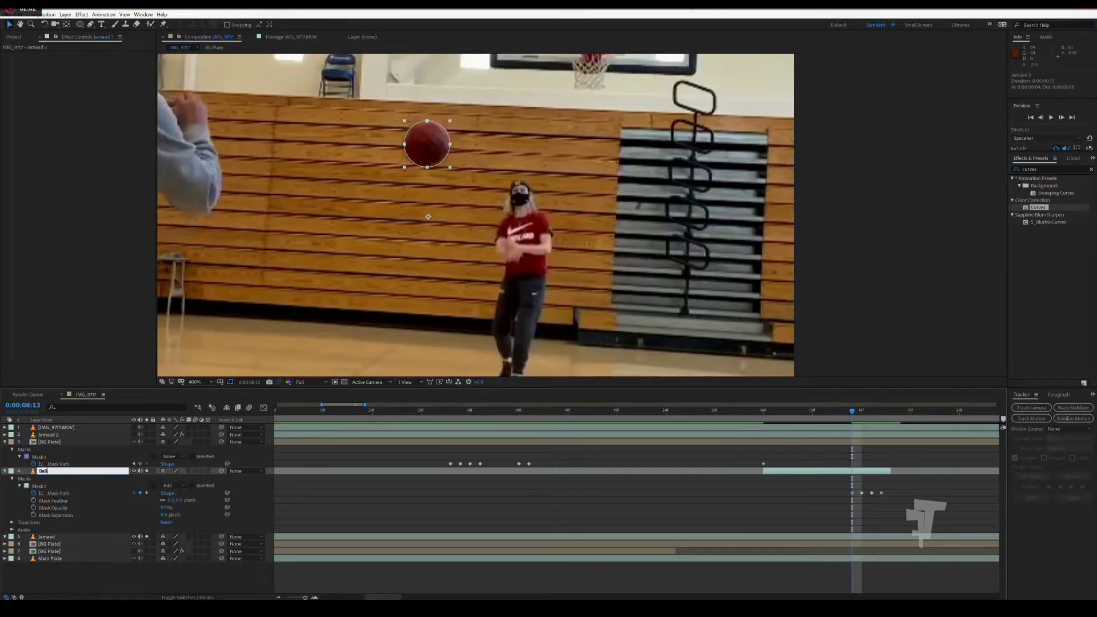
key("Return")
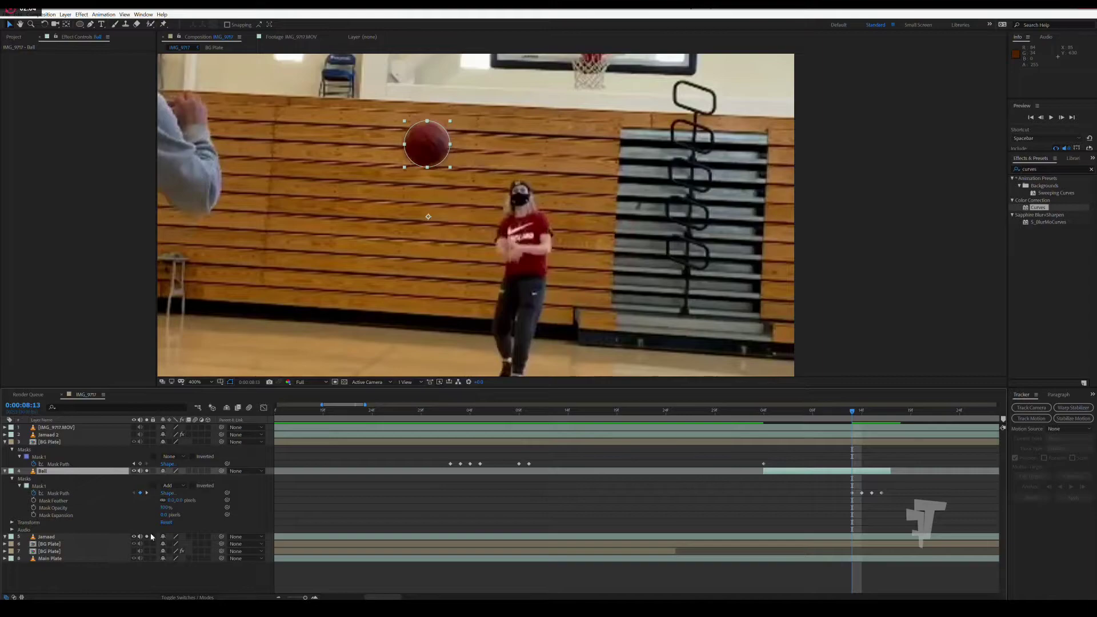
key("Return")
key("BackSpace")
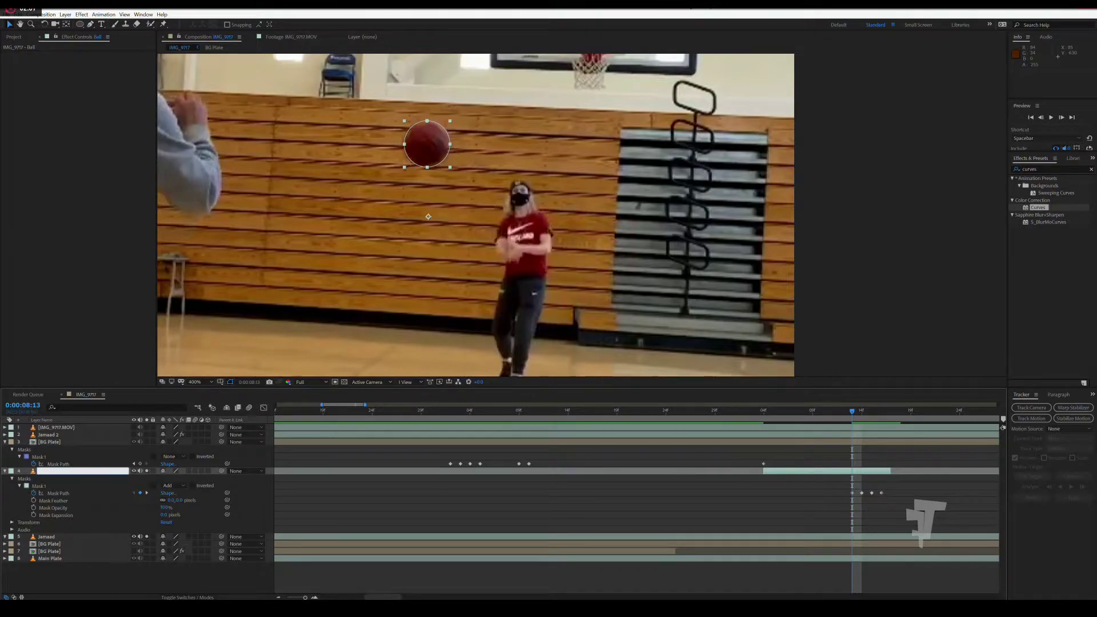
left_click(60, 479)
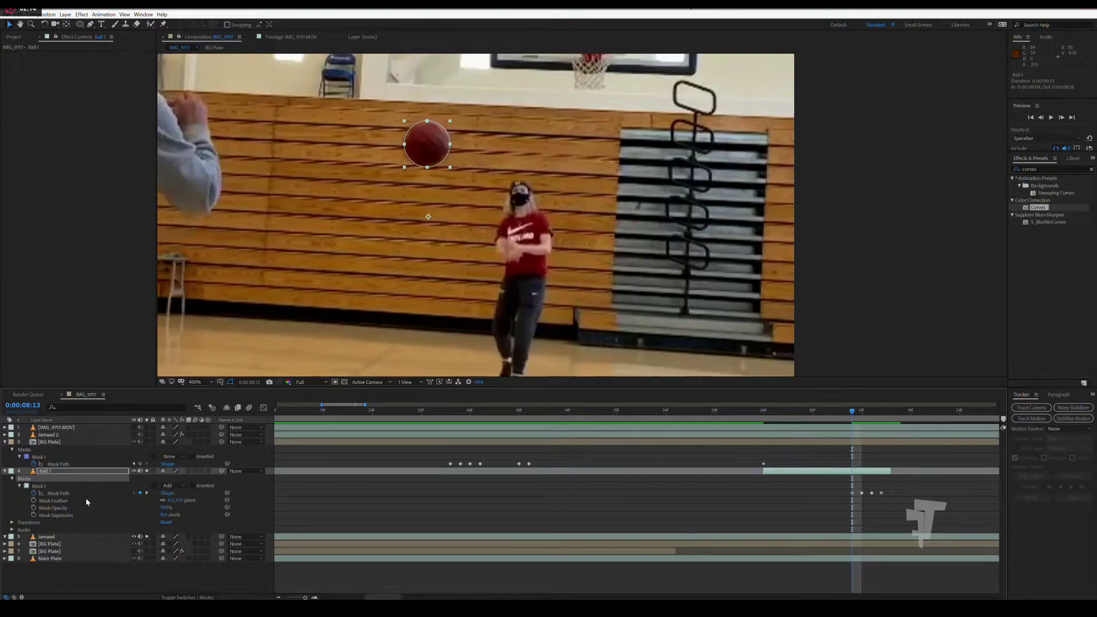
left_click(15, 473)
left_click(40, 434)
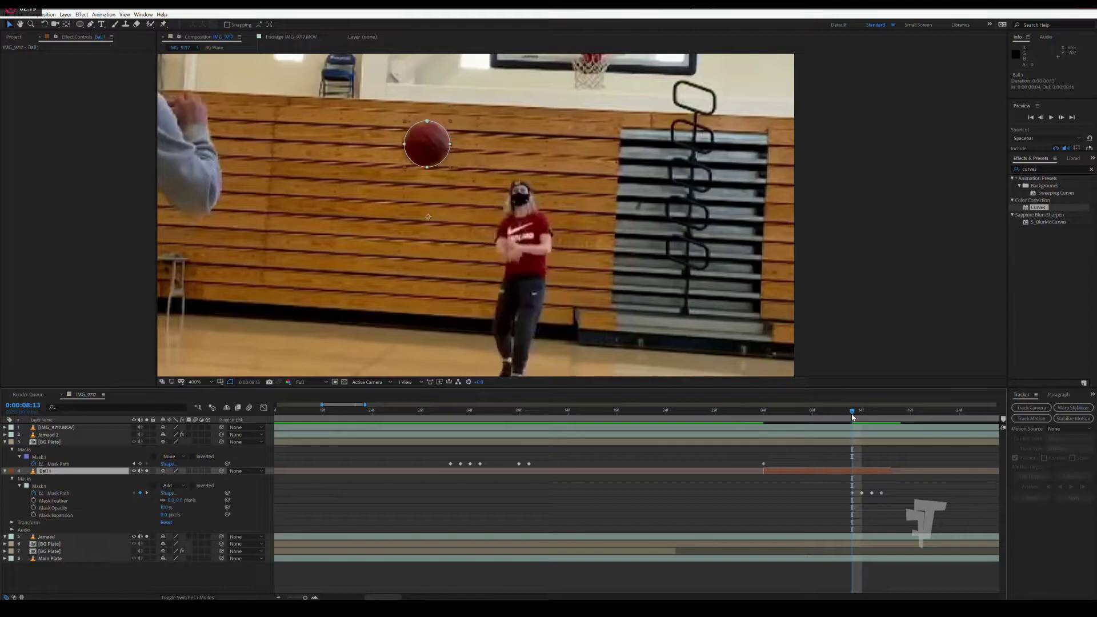
Refit the ball mask at 08:12 and 08:11, moving it onto the ball and narrowing it.
left_click_drag(847, 414, 841, 414)
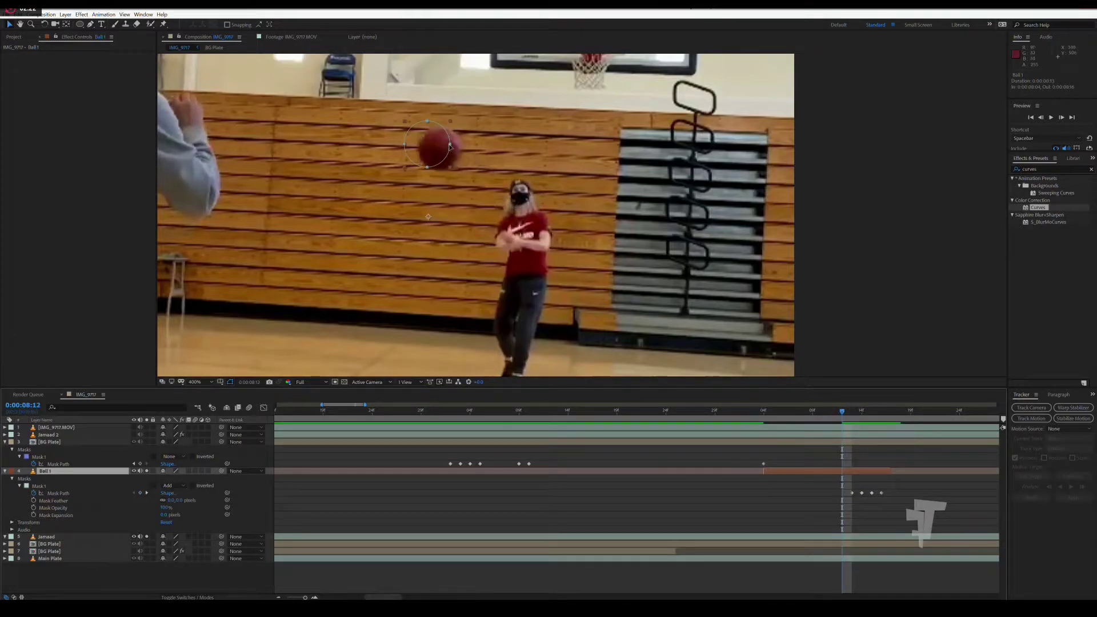
double_click(448, 147)
left_click_drag(448, 147, 457, 157)
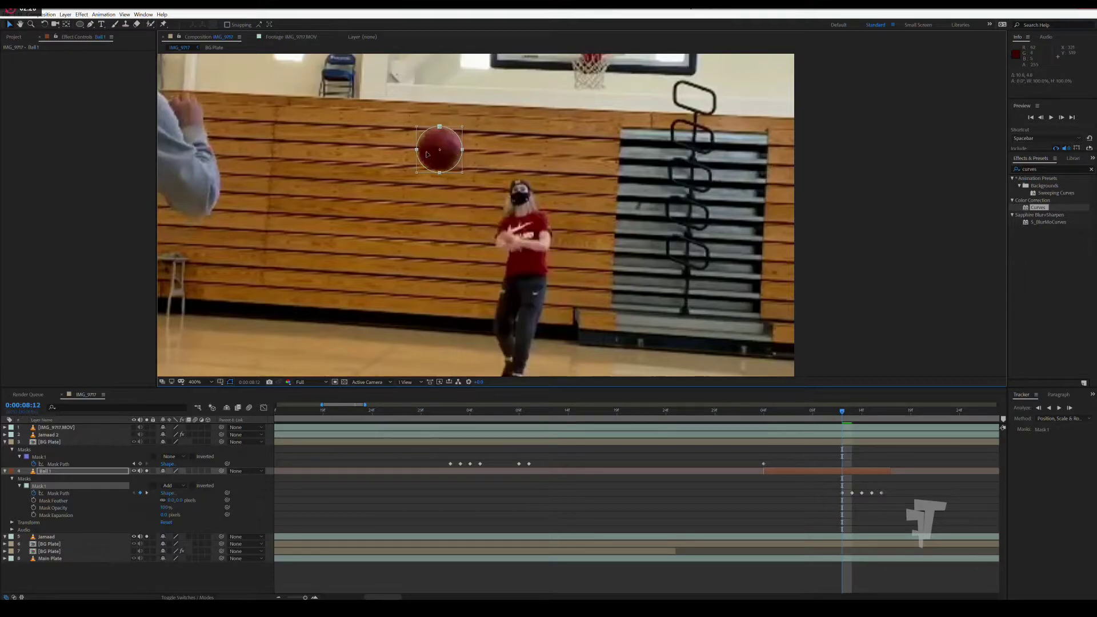
left_click_drag(418, 150, 438, 171)
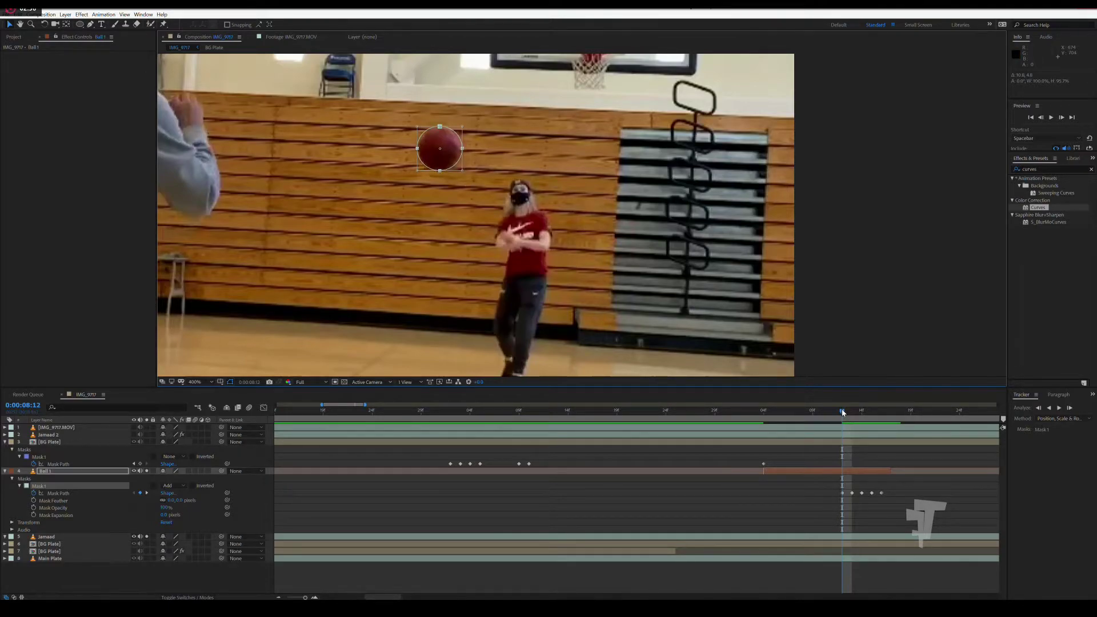
left_click_drag(843, 412, 832, 411)
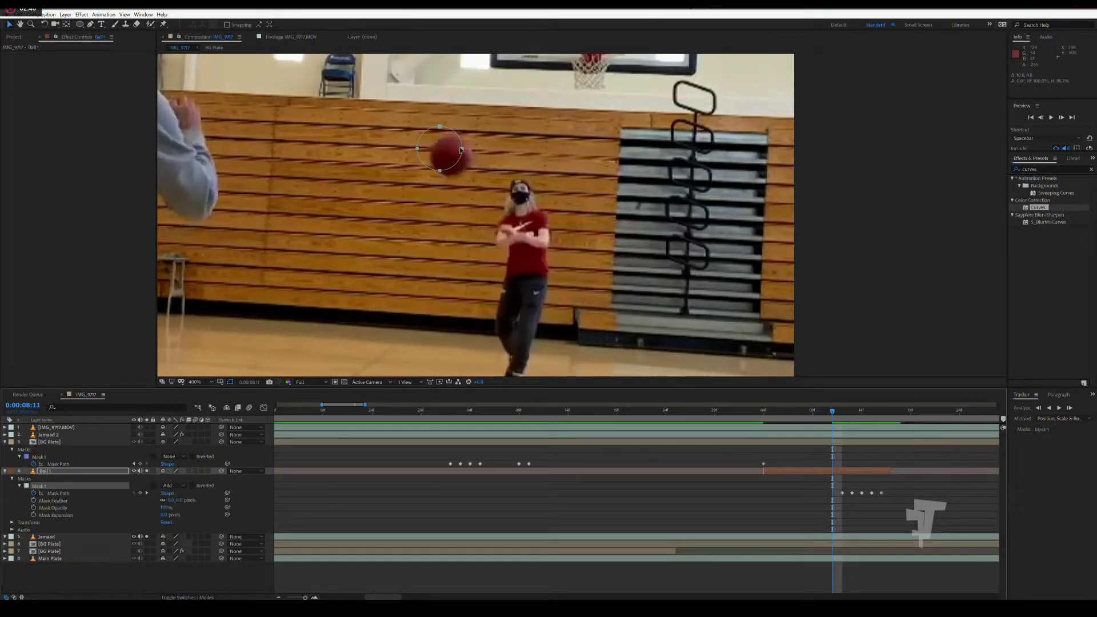
left_click_drag(462, 150, 474, 158)
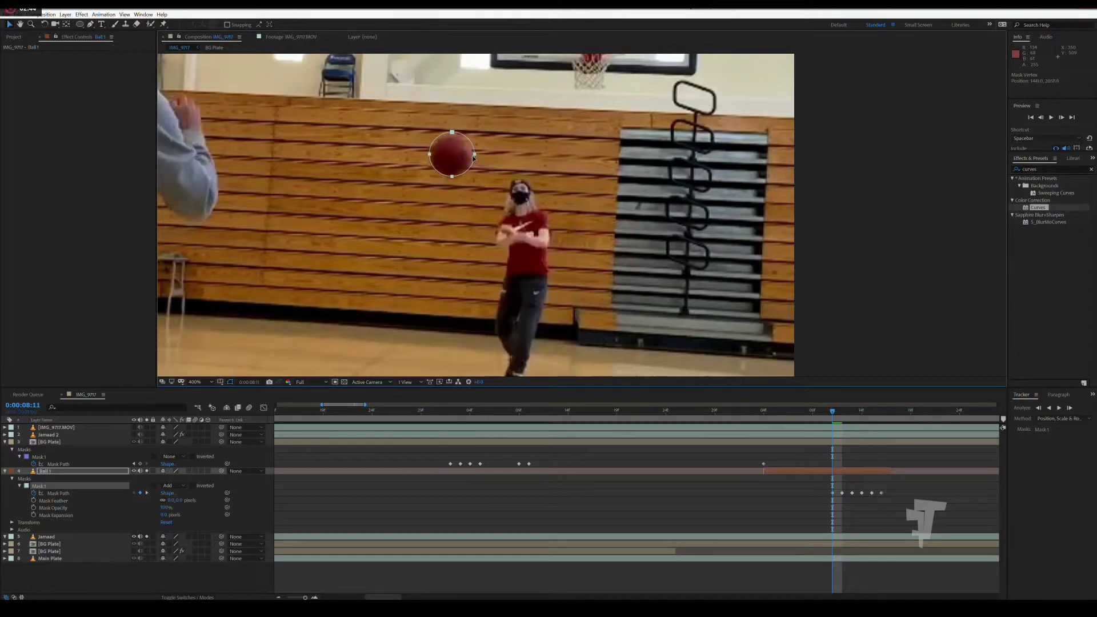
double_click(450, 179)
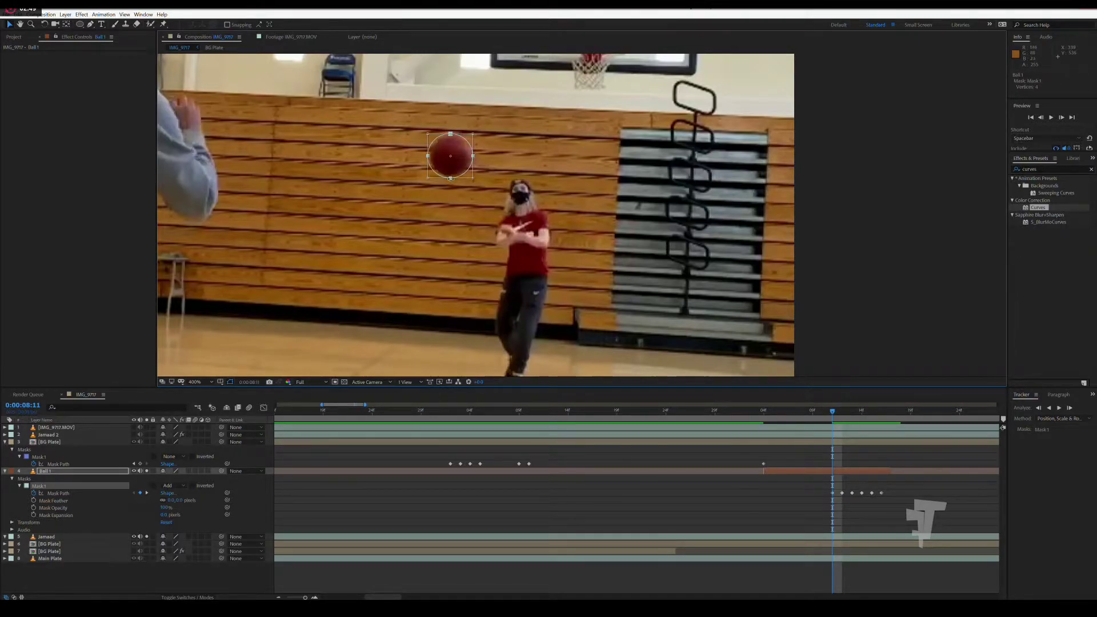
left_click_drag(450, 178, 450, 176)
left_click_drag(429, 156, 432, 156)
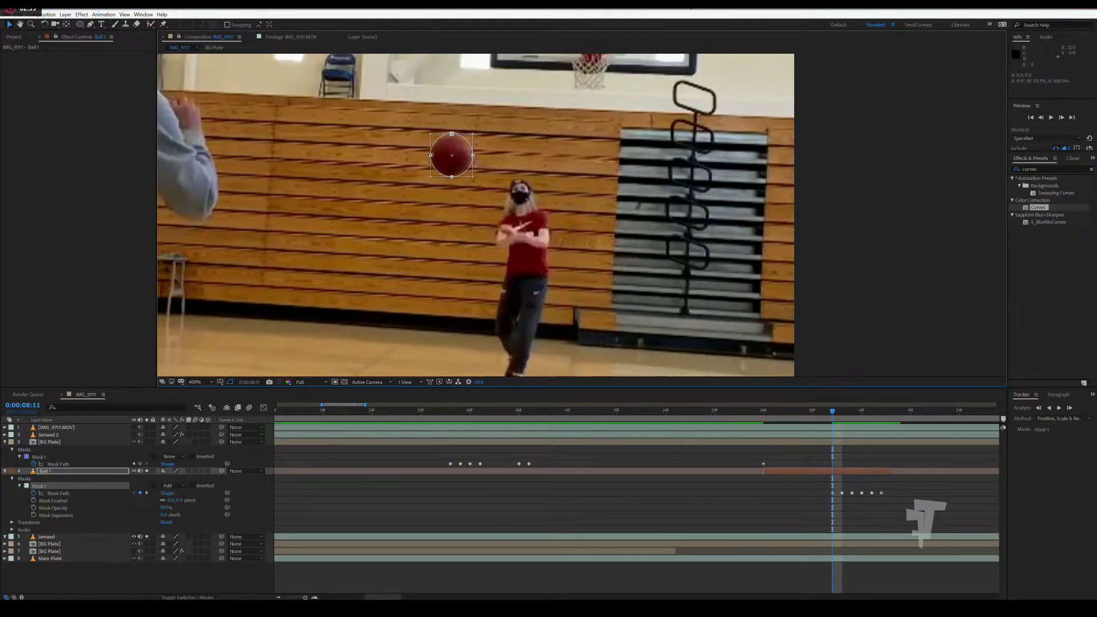
Refit the mask from 08:10 back to 08:08, recentering and narrowing it on the ball.
key("Page_Up")
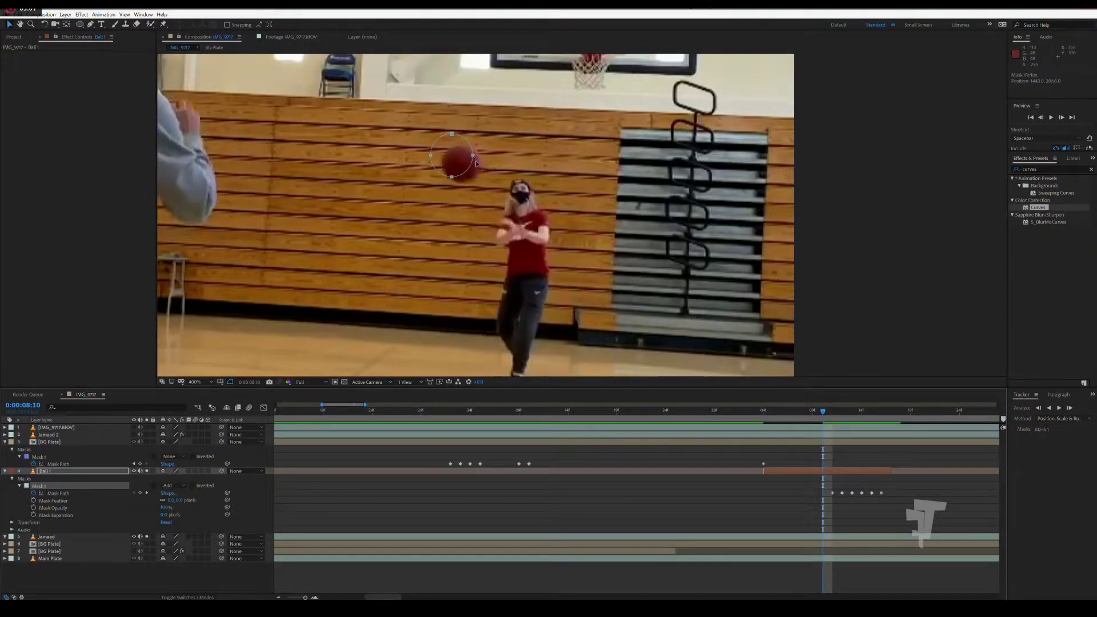
left_click_drag(472, 158, 481, 166)
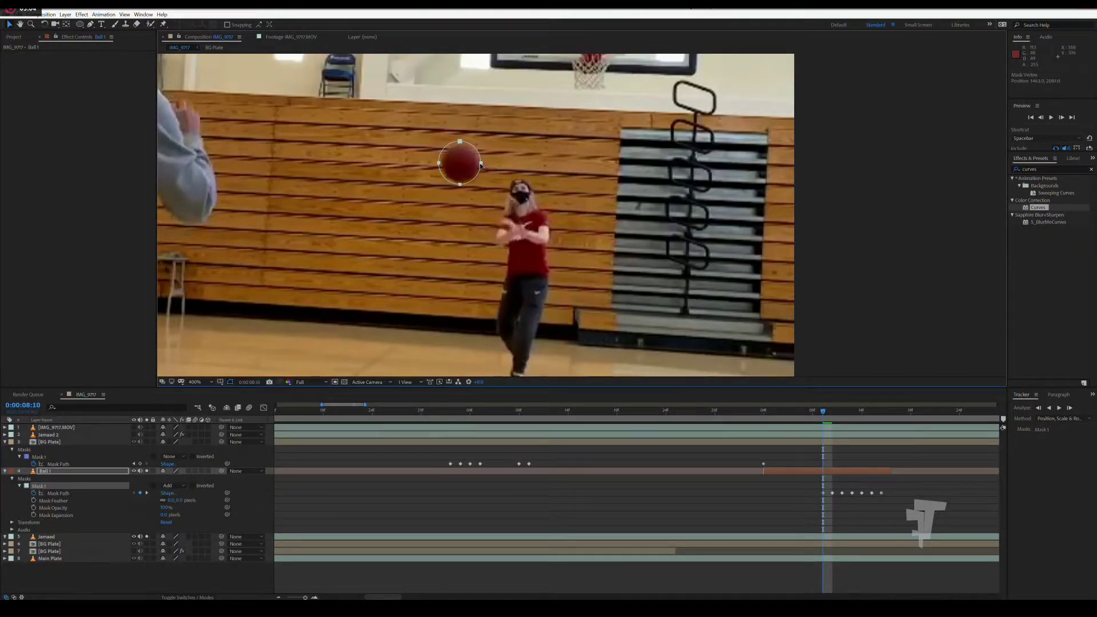
double_click(461, 185)
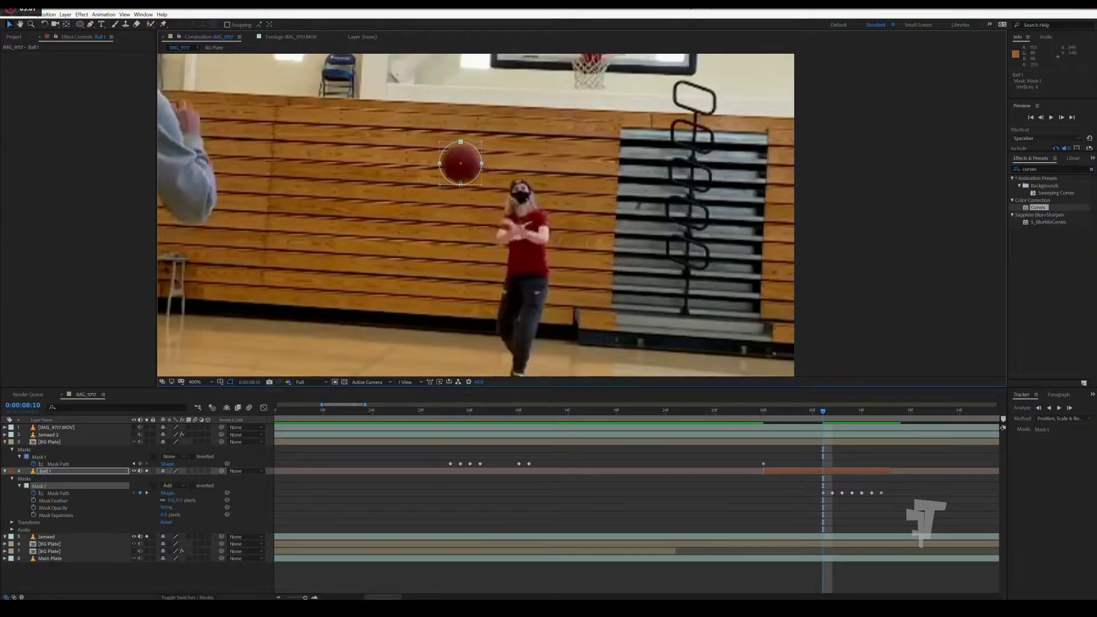
mouse_move(460, 184)
left_mouse_down()
mouse_move(441, 163)
mouse_move(462, 146)
left_mouse_up()
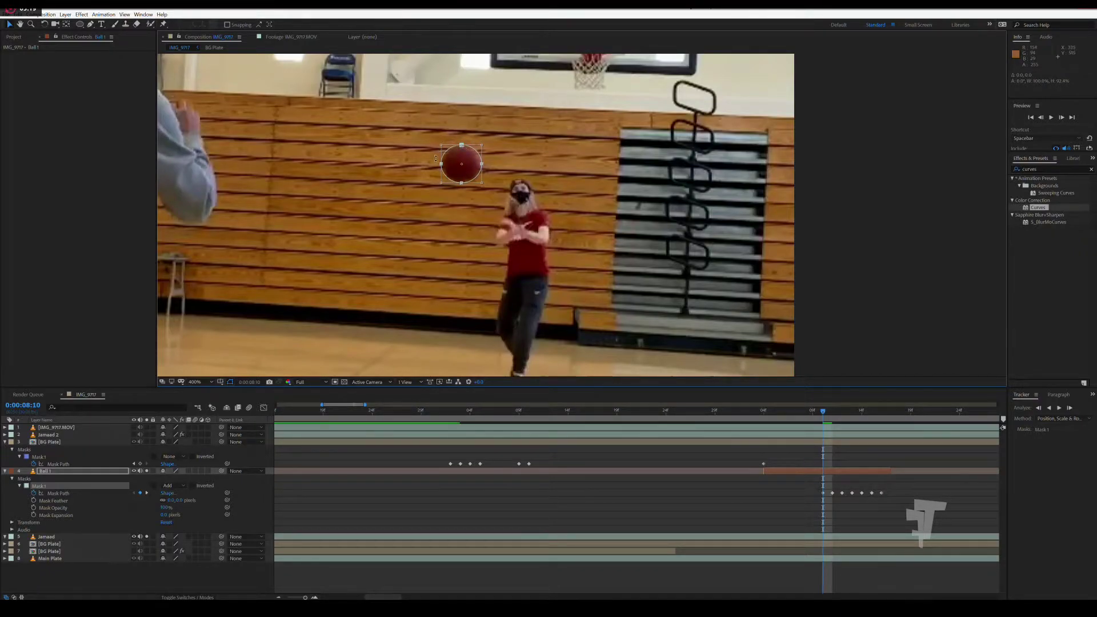
left_click_drag(441, 163, 443, 164)
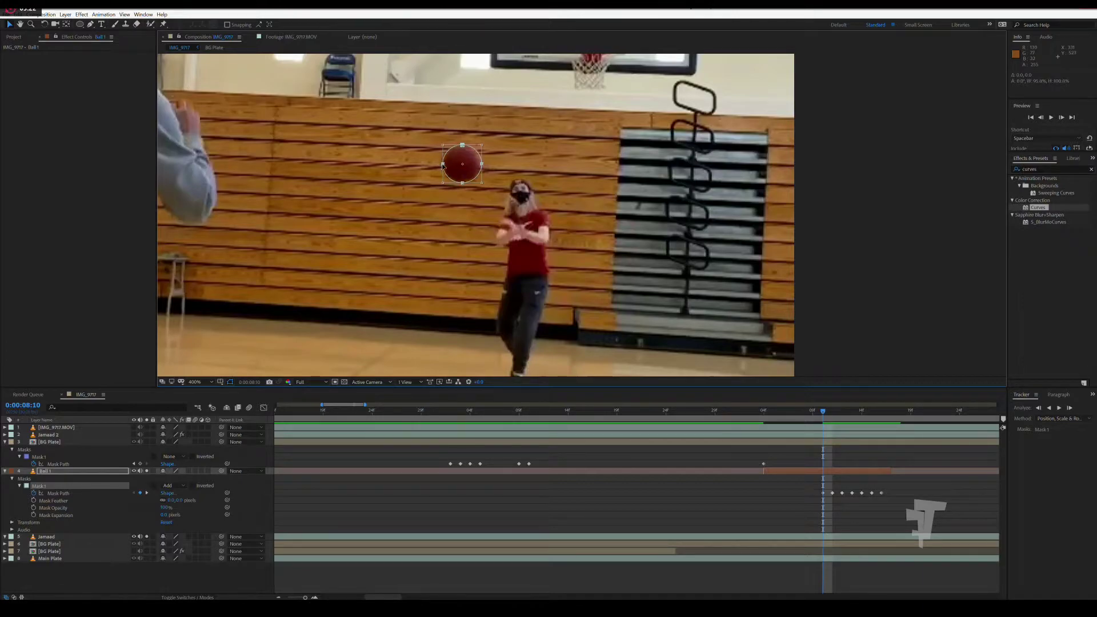
left_click_drag(824, 417, 812, 414)
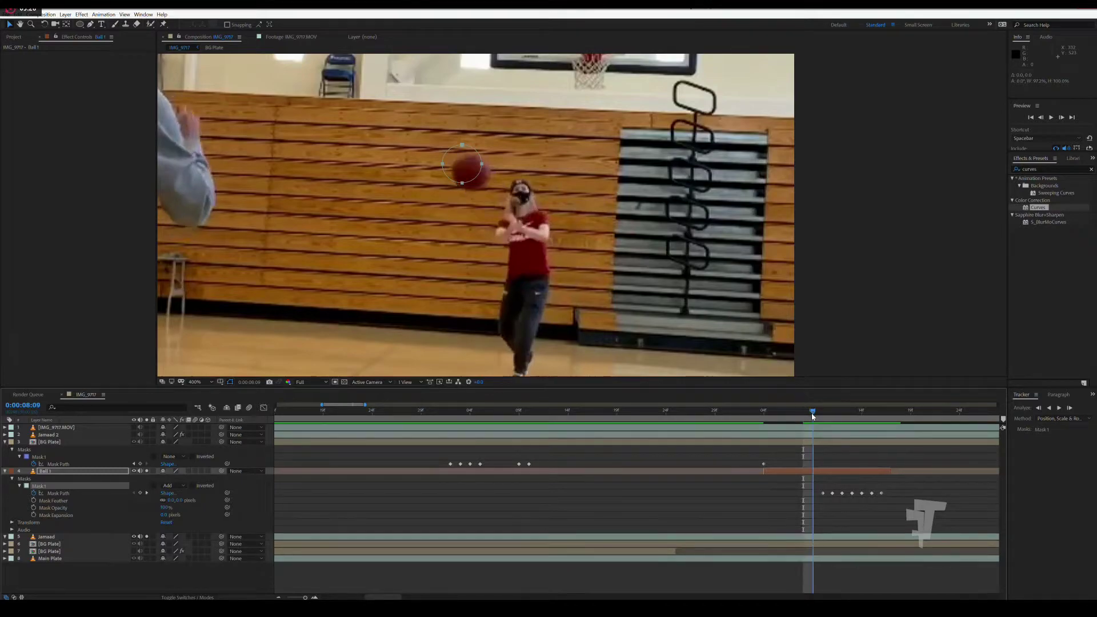
left_click_drag(486, 169, 493, 173)
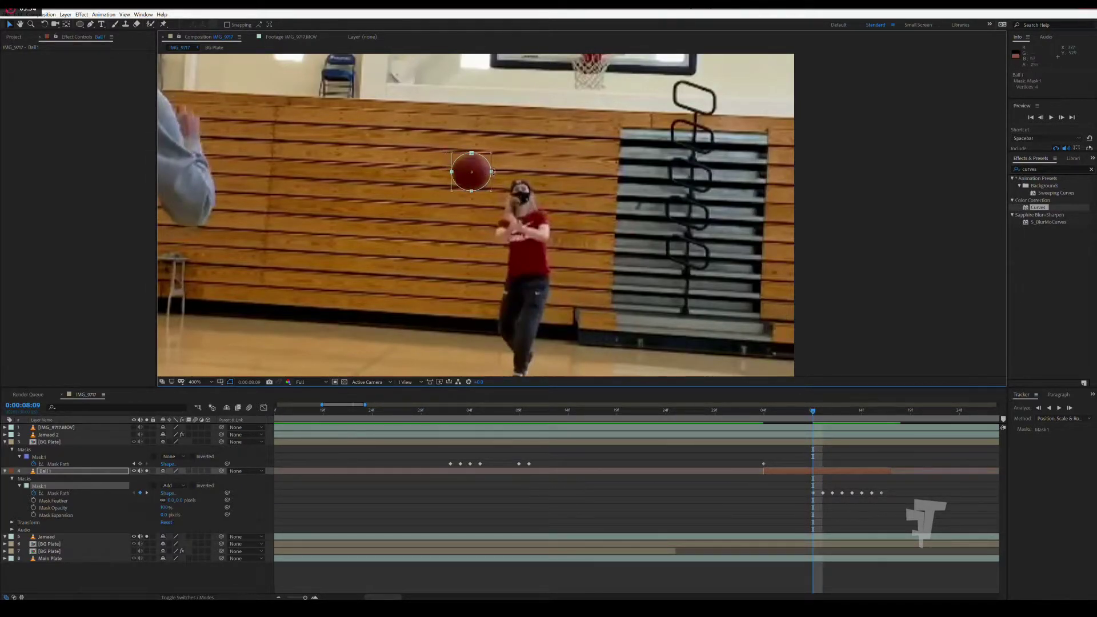
left_click_drag(452, 172, 471, 155)
left_click_drag(812, 416, 802, 415)
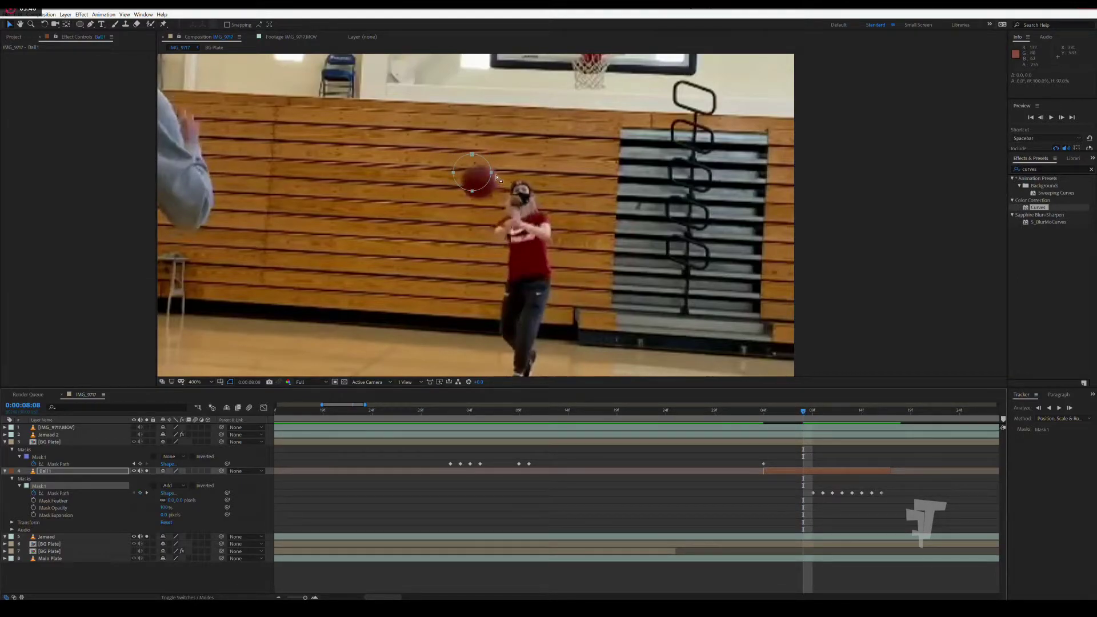
left_click_drag(492, 173, 499, 183)
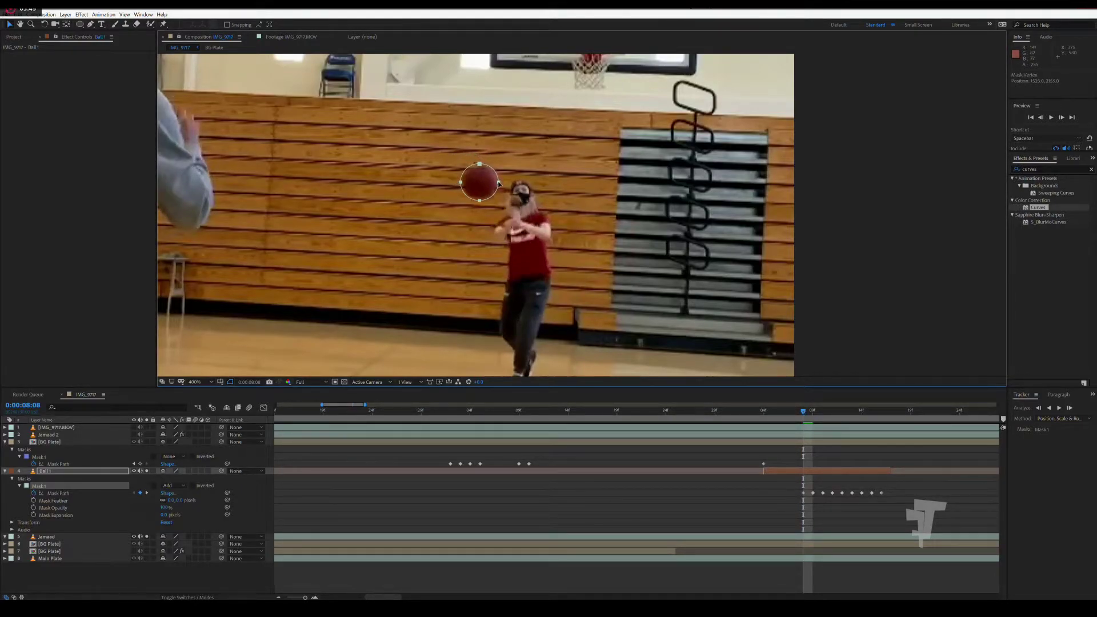
double_click(461, 182)
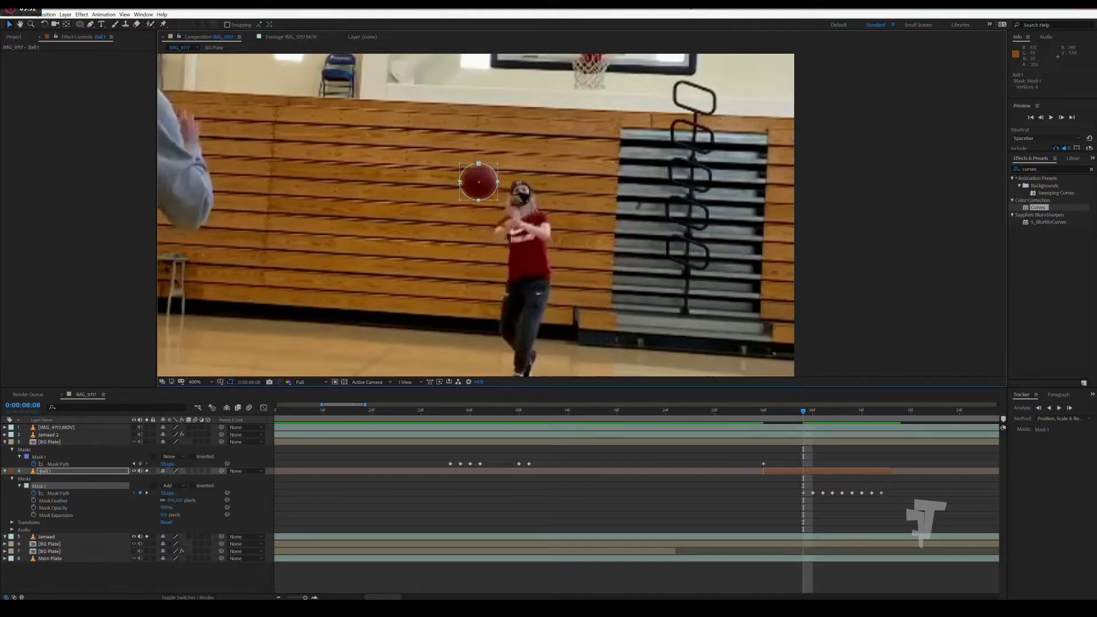
Narrow the mask at 08:08, then move it and narrow it to about 89% at 08:07.
mouse_move(461, 182)
left_mouse_down()
mouse_move(480, 165)
mouse_move(480, 199)
left_mouse_up()
left_click_drag(800, 418, 793, 418)
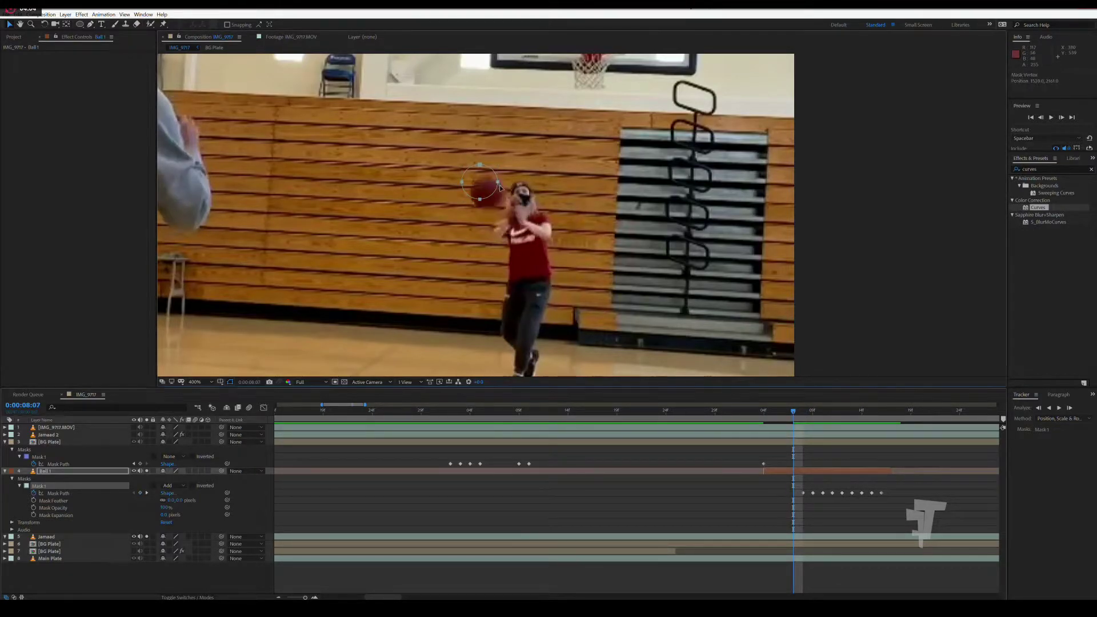
left_click_drag(497, 184, 504, 194)
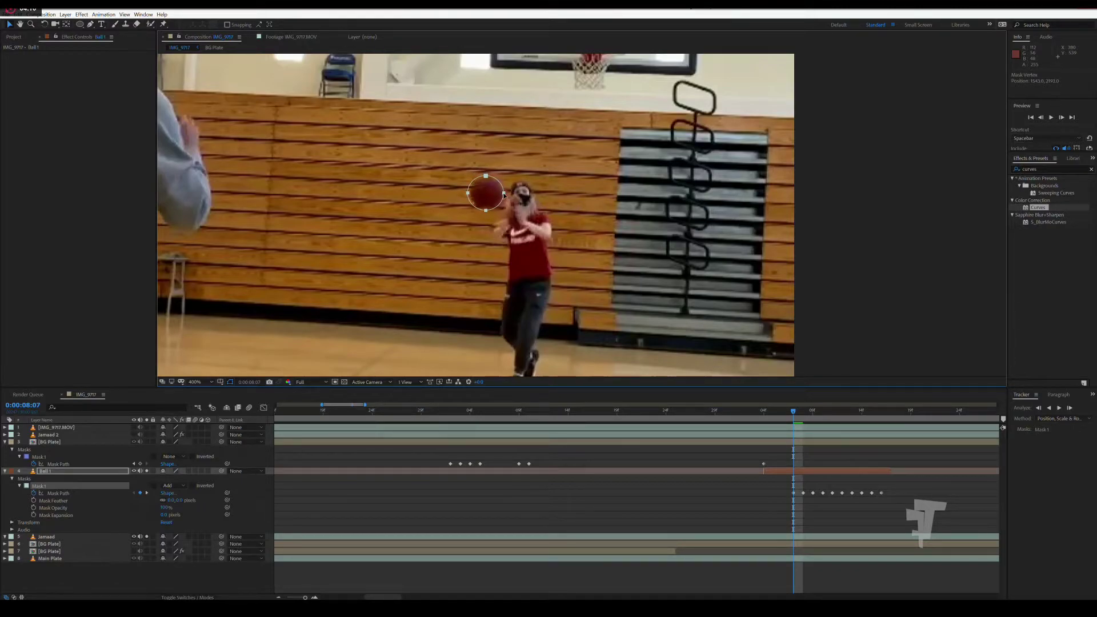
double_click(503, 194)
left_click_drag(467, 193, 488, 209)
At 08:06, move the mask onto the ball, squash its height to 93%, and preview.
key("Page_Up")
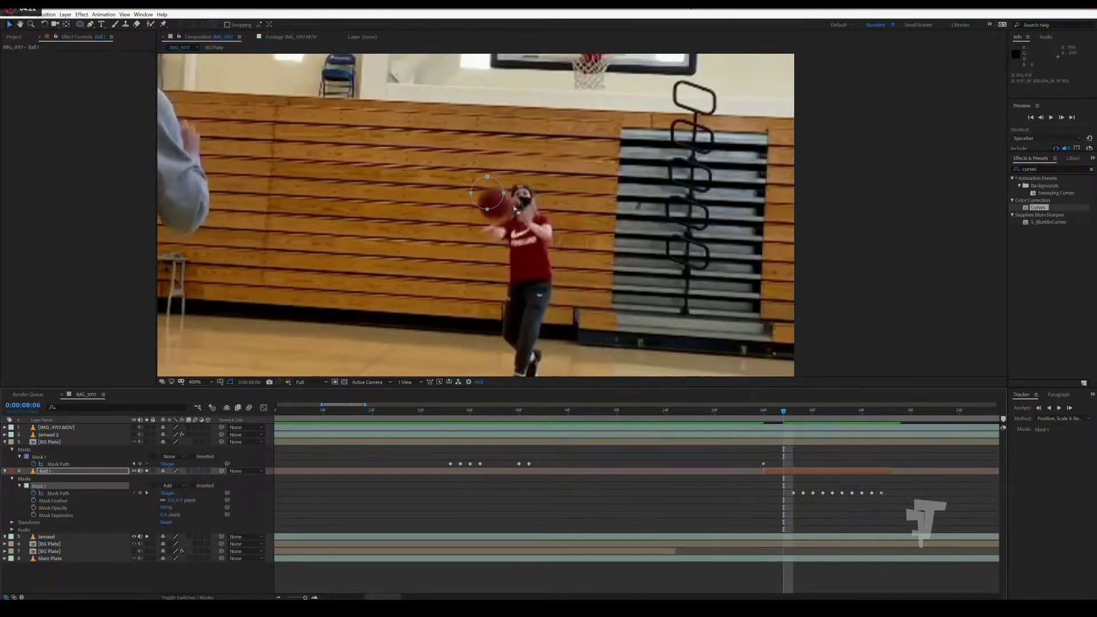
left_click_drag(506, 200, 513, 210)
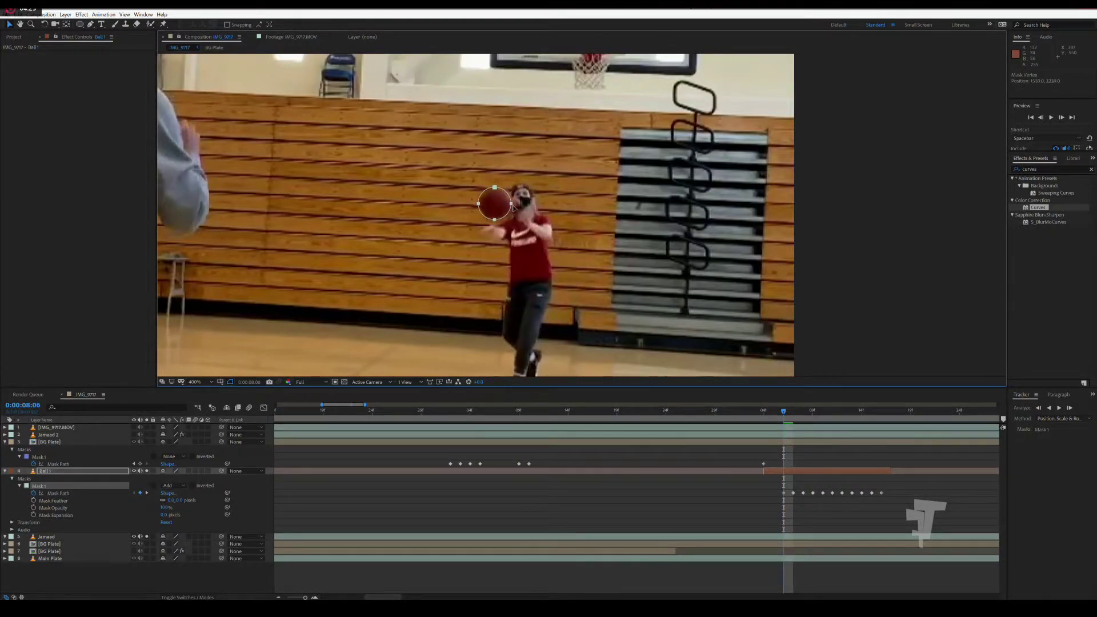
double_click(513, 210)
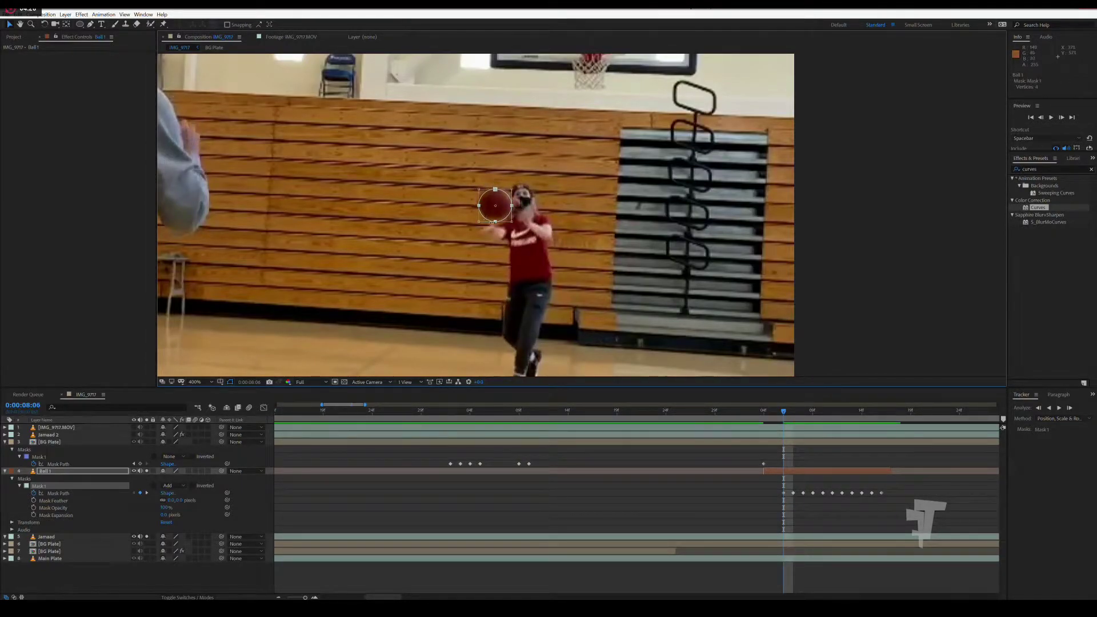
left_click_drag(494, 222, 495, 221)
key("space")
key("space")
key("space")
key("space")
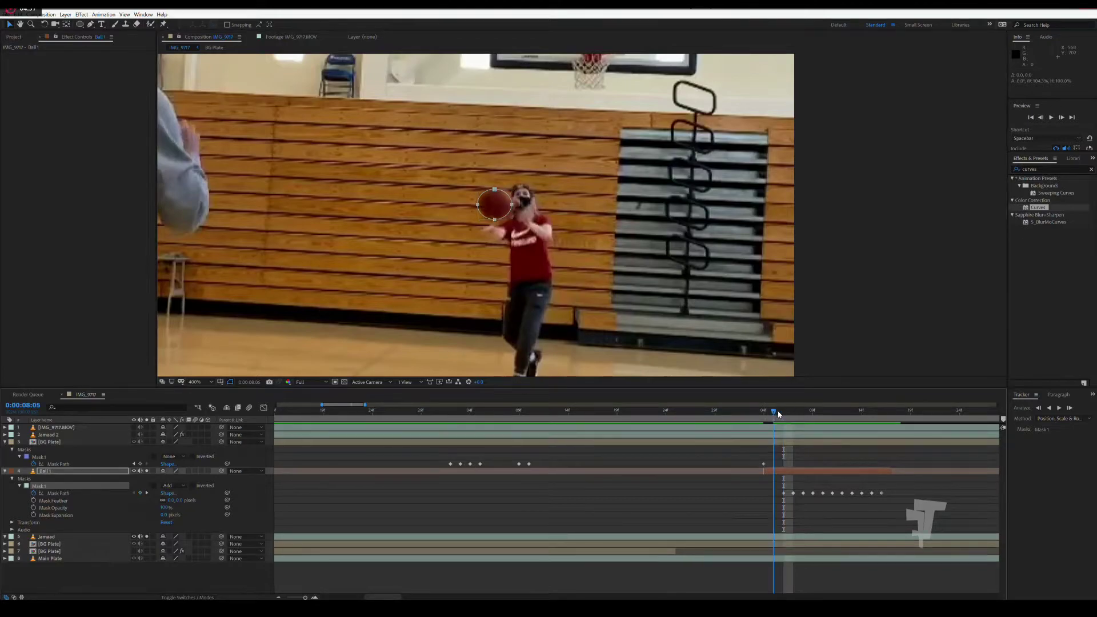
Fit the mask onto the ball at 08:05, then jump ahead to about 08:12.
left_click_drag(784, 415, 773, 415)
left_click_drag(512, 207, 518, 217)
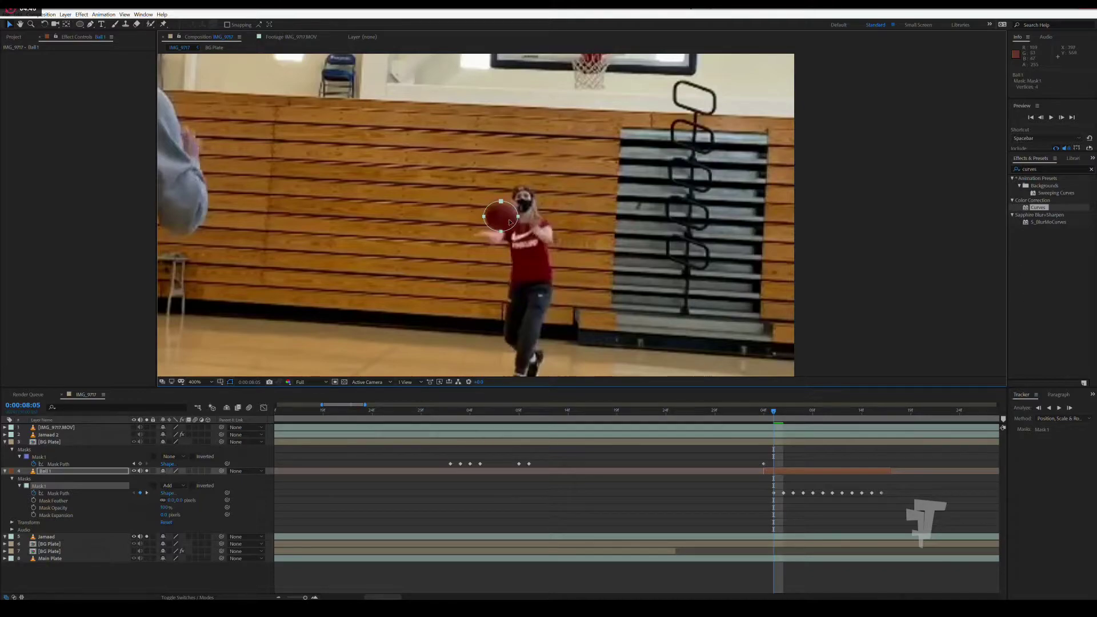
left_click_drag(501, 232, 501, 231)
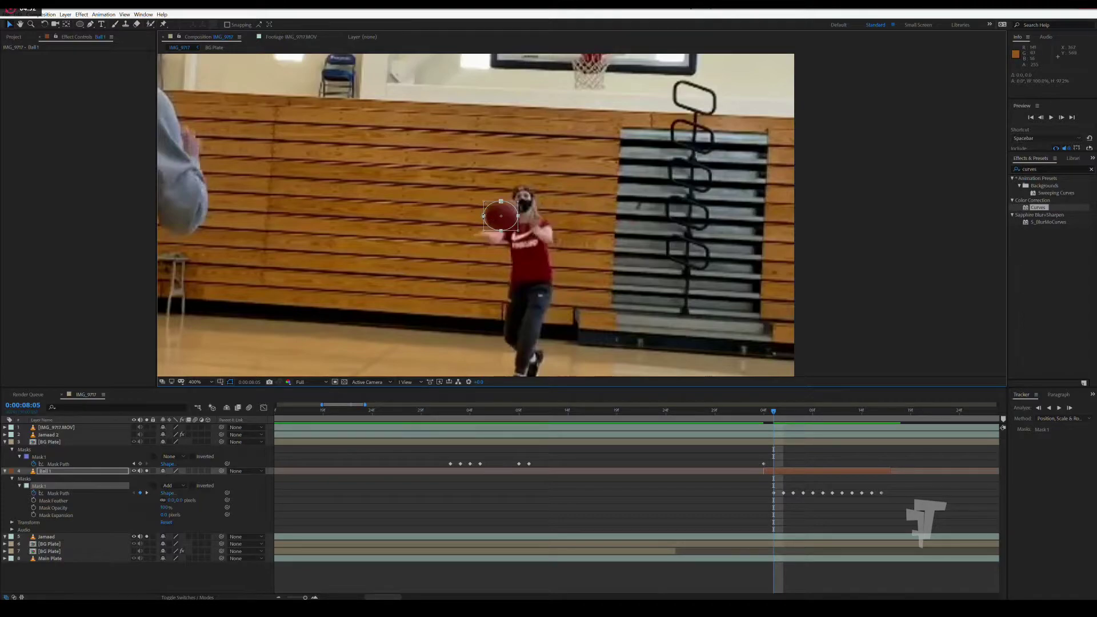
left_click_drag(484, 216, 486, 216)
left_click(767, 414)
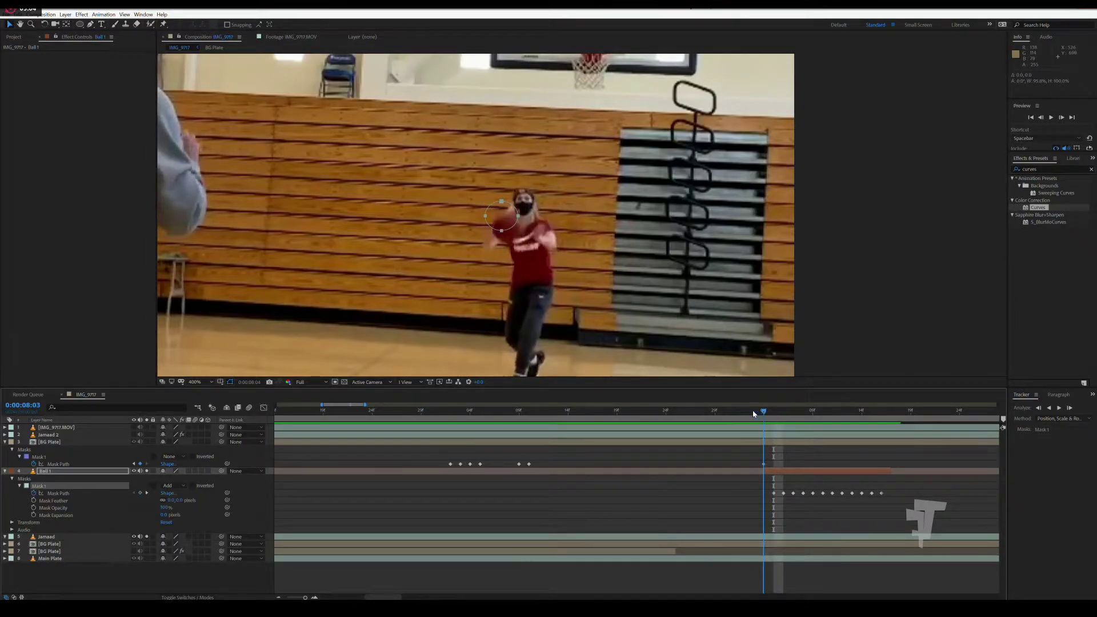
left_click_drag(754, 413, 846, 435)
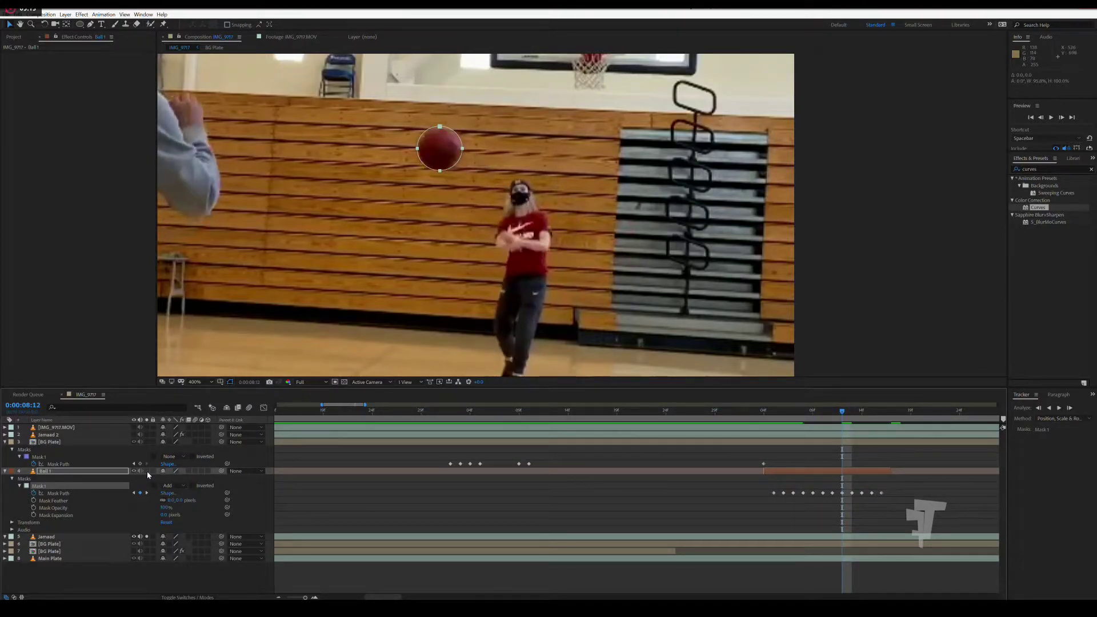
Zoom the viewer out and set BG Plate's Mask 1 mode to Add.
key("comma")
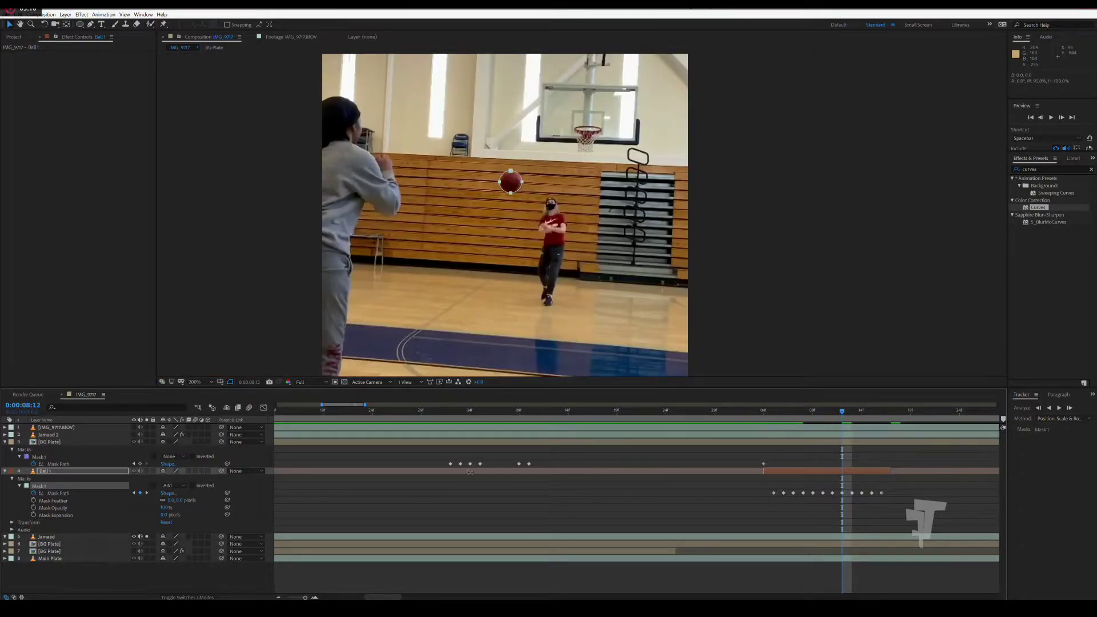
left_click(547, 453)
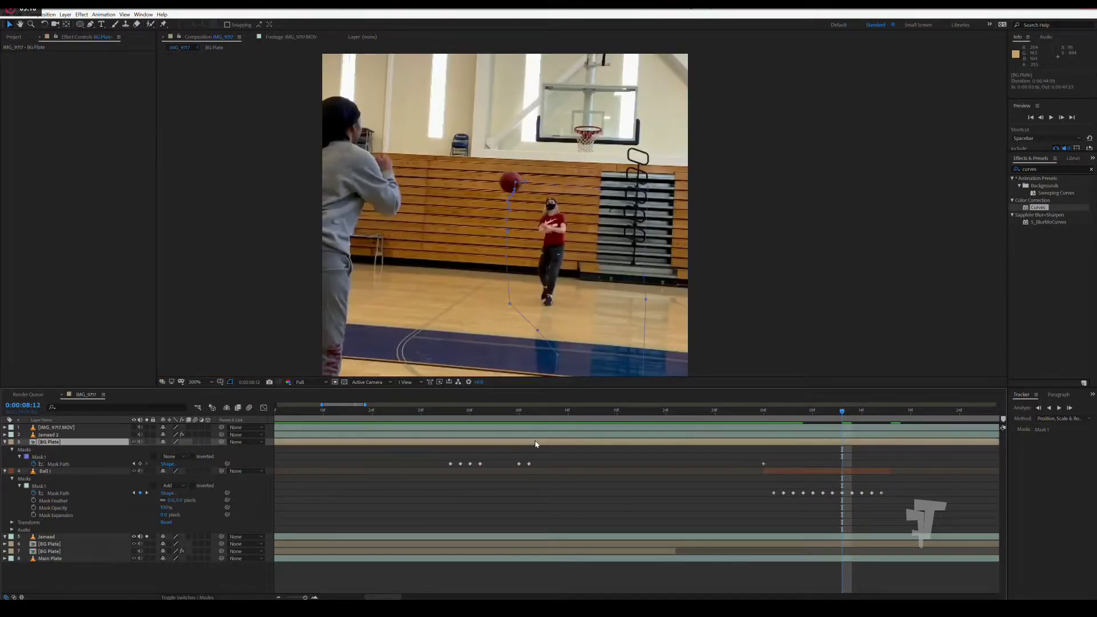
left_click(170, 456)
left_click(179, 475)
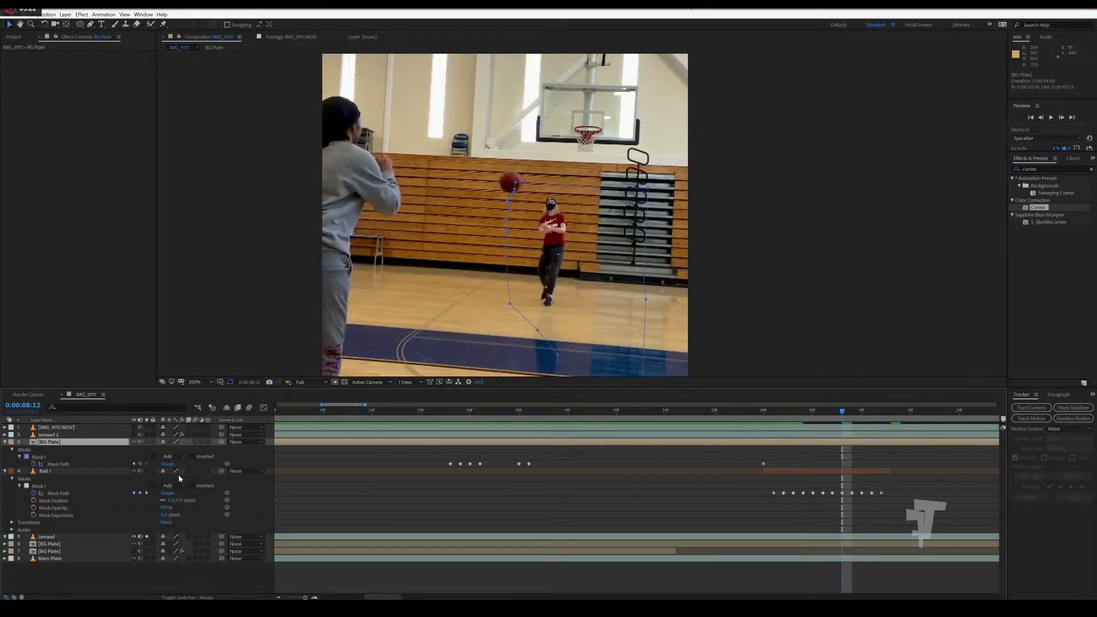
left_click(301, 466)
Hide the Jamaad layer's girl in red and move Ball 1 above BG Plate.
left_click(793, 445)
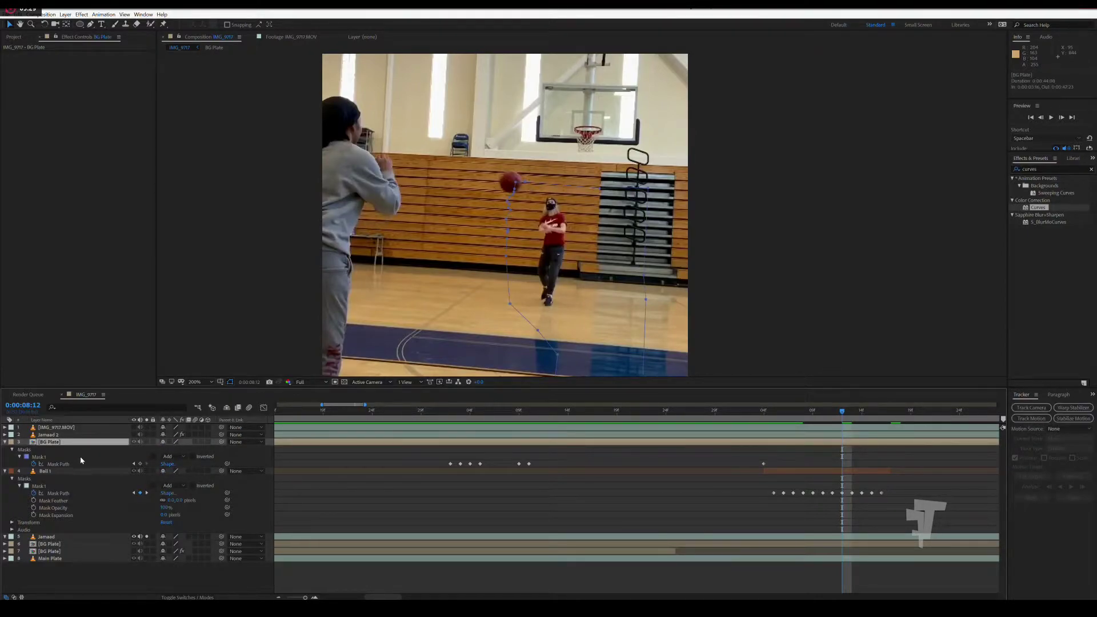
left_click(146, 537)
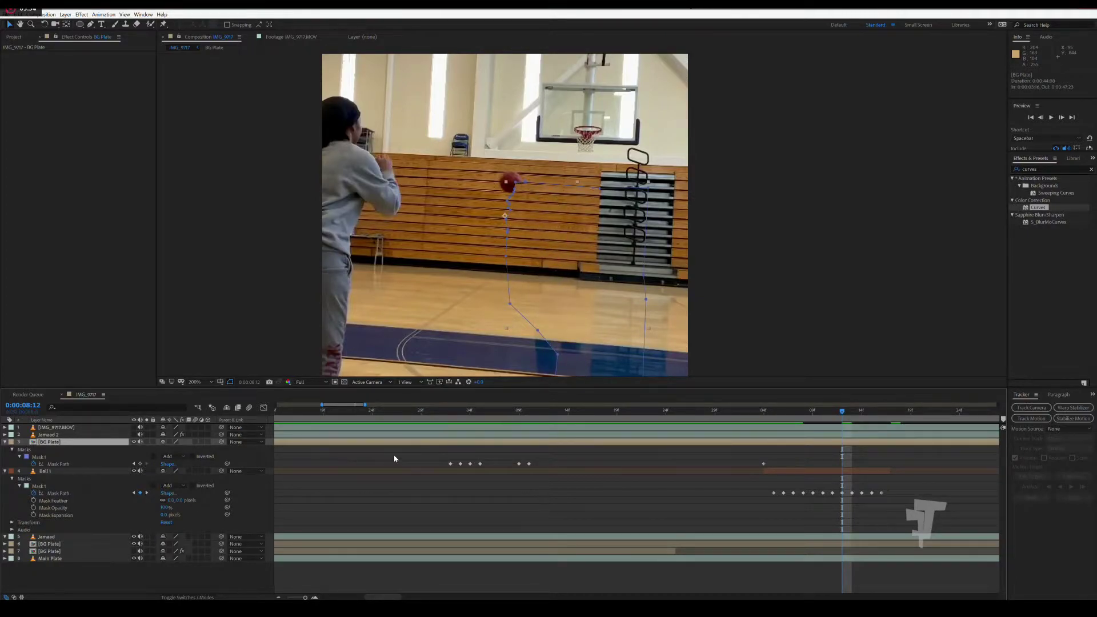
left_click_drag(63, 471, 61, 442)
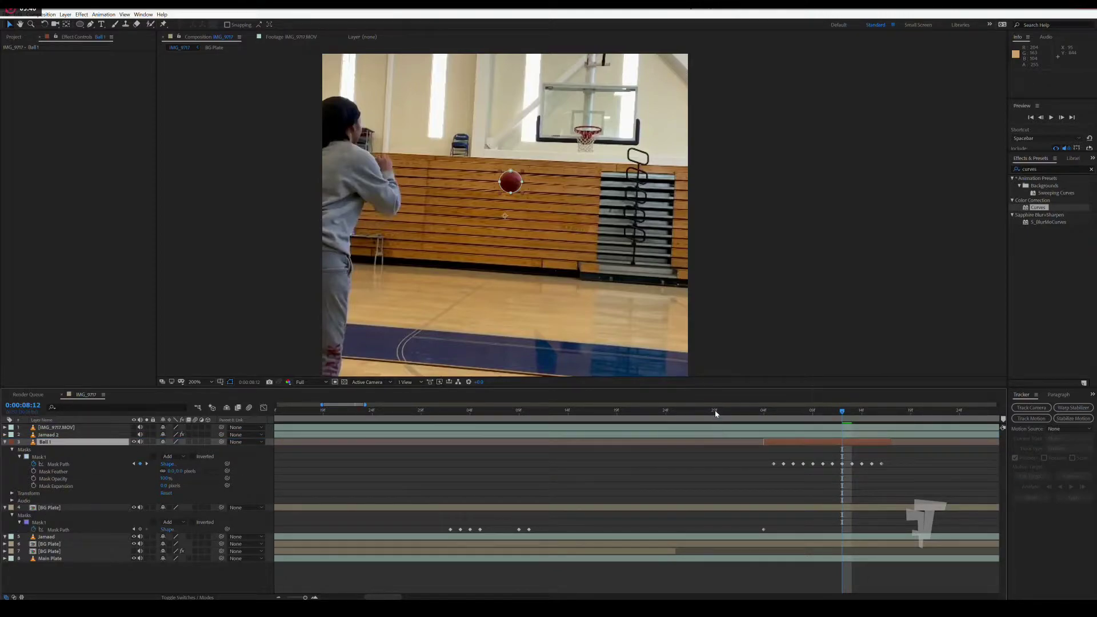
left_click_drag(715, 413, 712, 417)
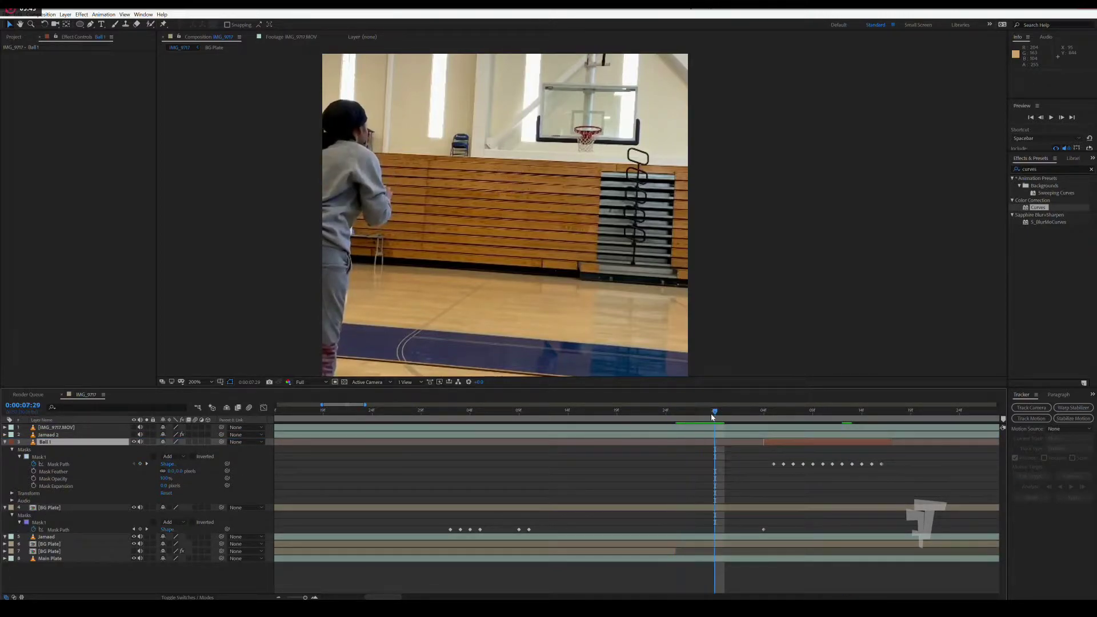
At 0:00:07:24, move a BG Plate mask vertex left to keyframe the mask path.
left_click_drag(712, 416, 665, 417)
scroll(552, 225, "down", 5)
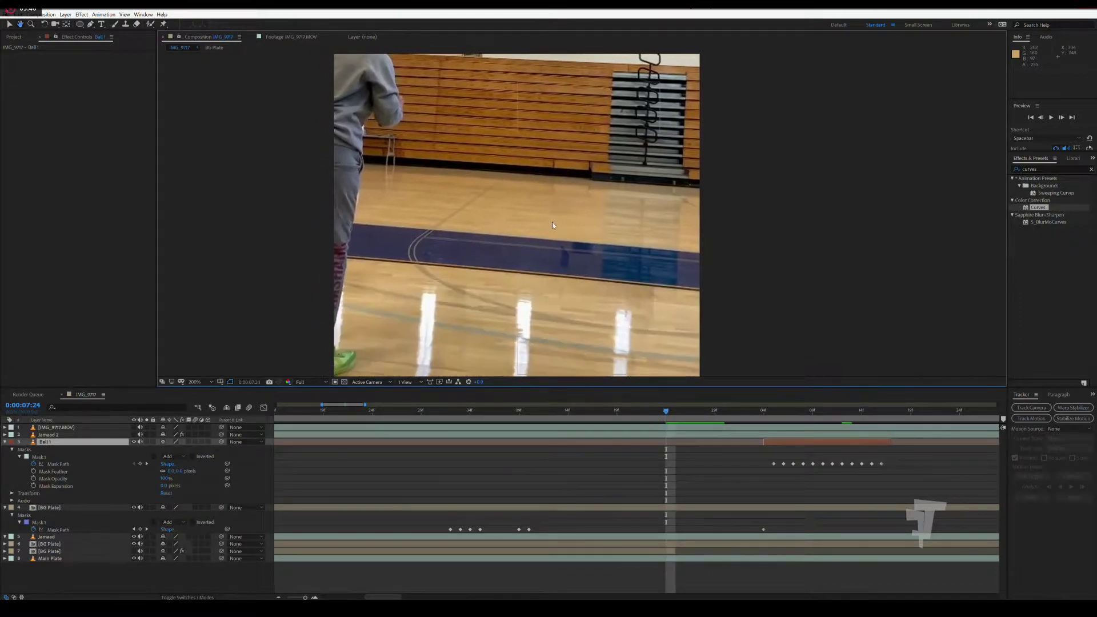
left_click(707, 508)
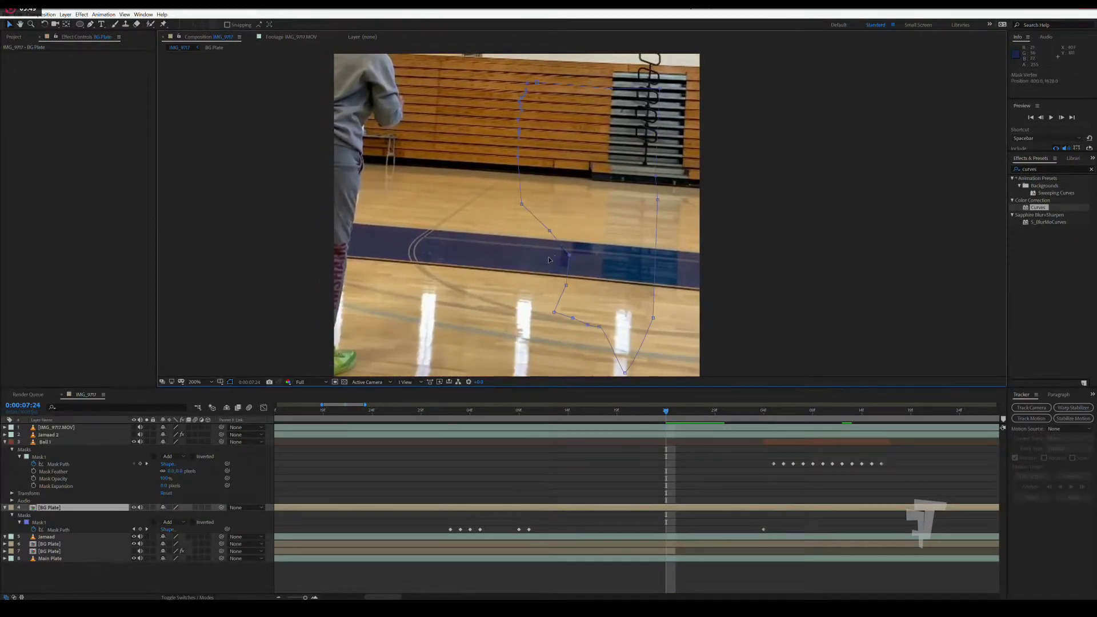
mouse_move(564, 257)
left_mouse_down()
mouse_move(542, 259)
mouse_move(535, 292)
mouse_move(520, 233)
left_mouse_up()
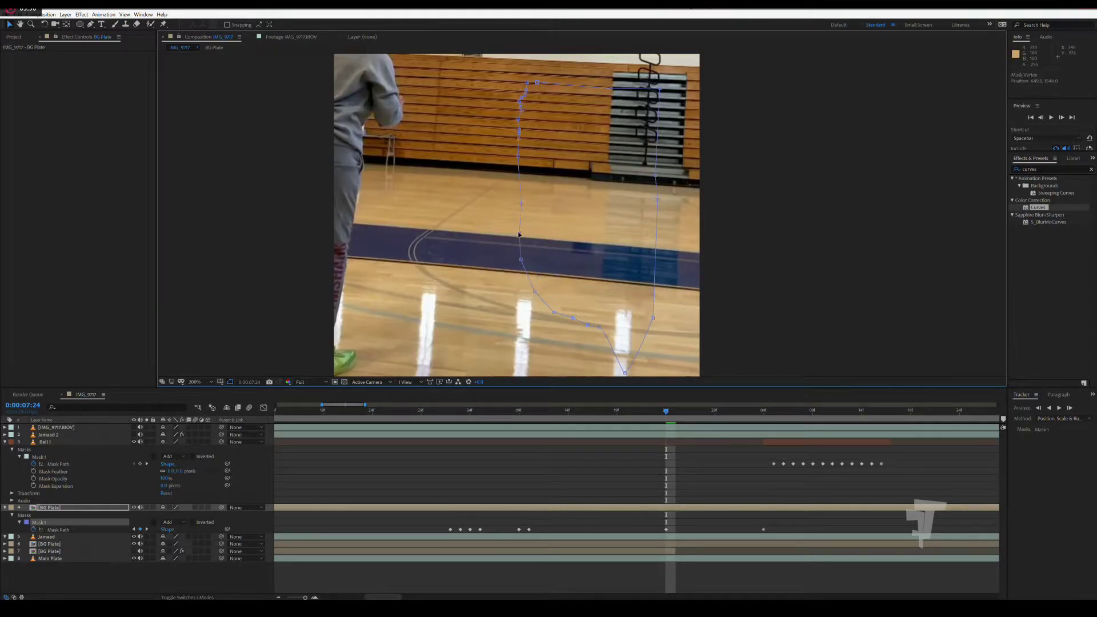
Delete the stray BG Plate Mask Path keyframe near 0:00:08:04.
left_click(761, 411)
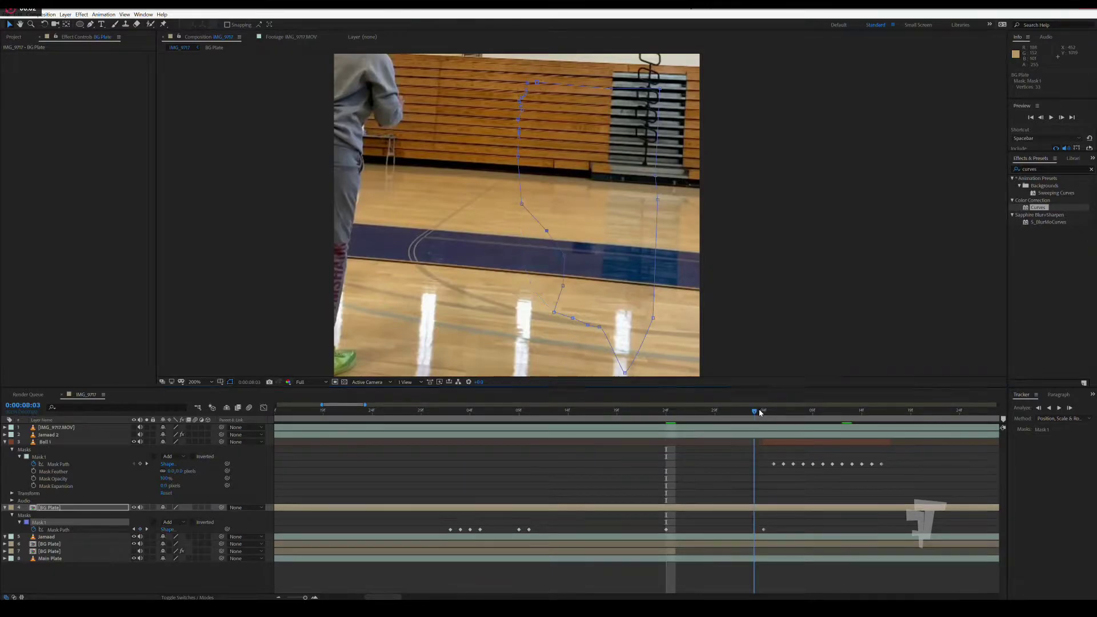
left_click(666, 529)
key("Delete")
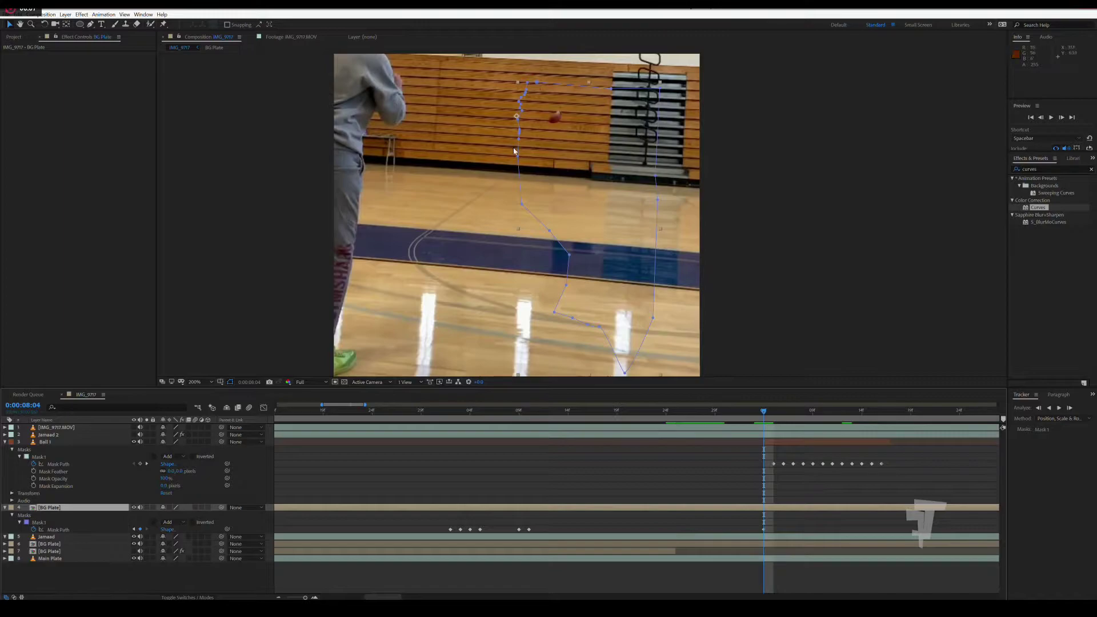
Reshape the mask's left and lower edges around the blue stripe at 0:00:08:04, scrubbing to check.
left_click(516, 151)
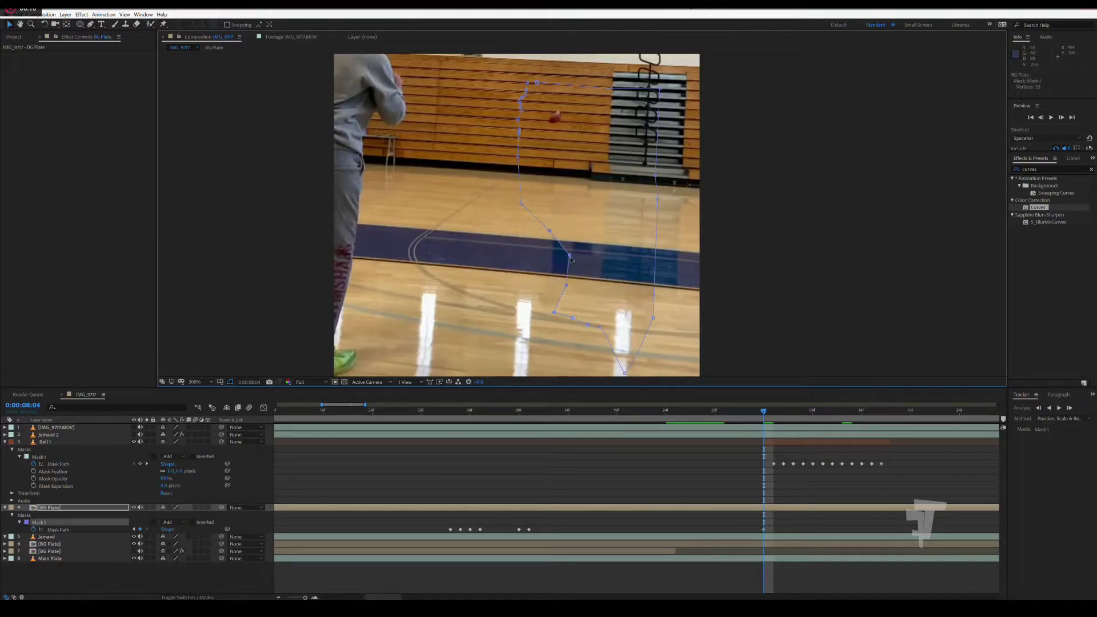
left_click_drag(570, 260, 505, 228)
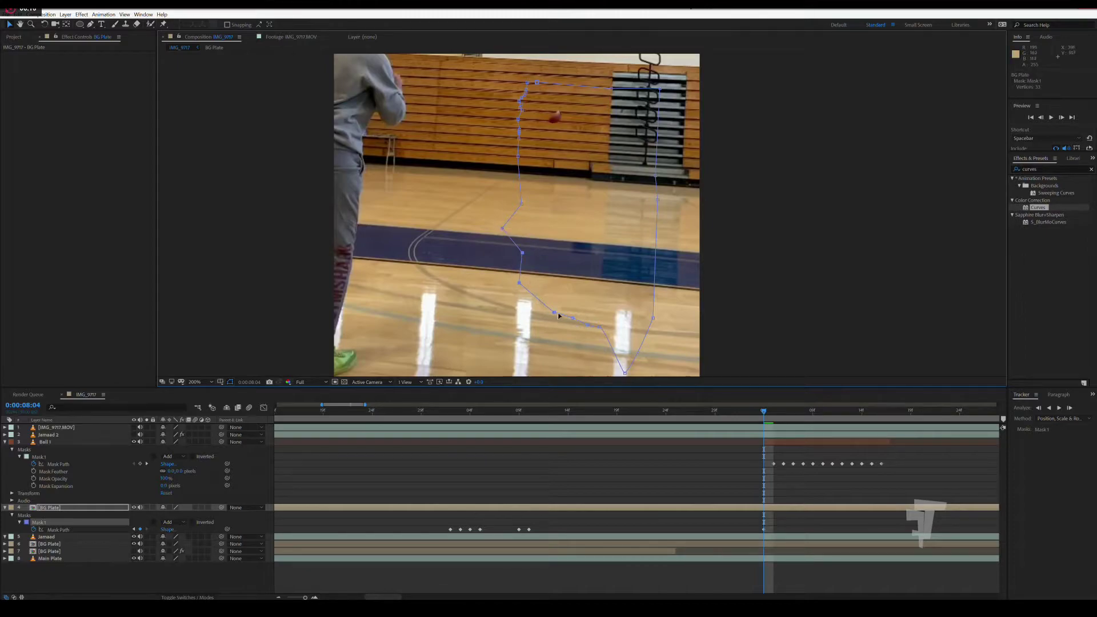
mouse_move(554, 313)
left_mouse_down()
mouse_move(535, 319)
mouse_move(598, 349)
left_mouse_up()
mouse_move(692, 412)
left_mouse_down()
mouse_move(814, 412)
mouse_move(766, 431)
left_mouse_up()
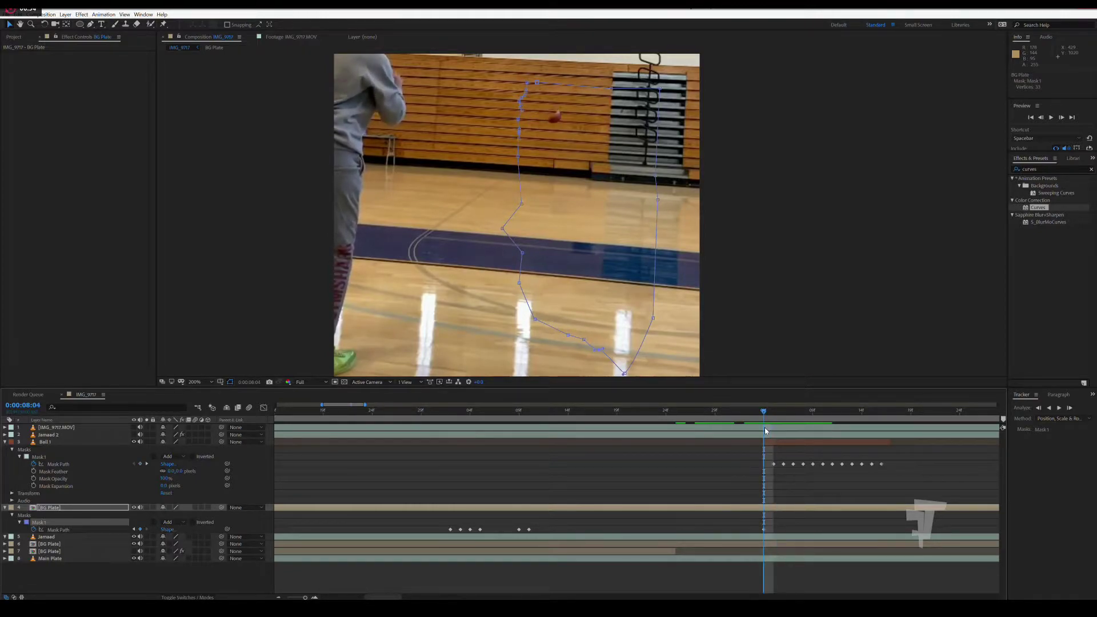
left_click_drag(536, 321, 532, 310)
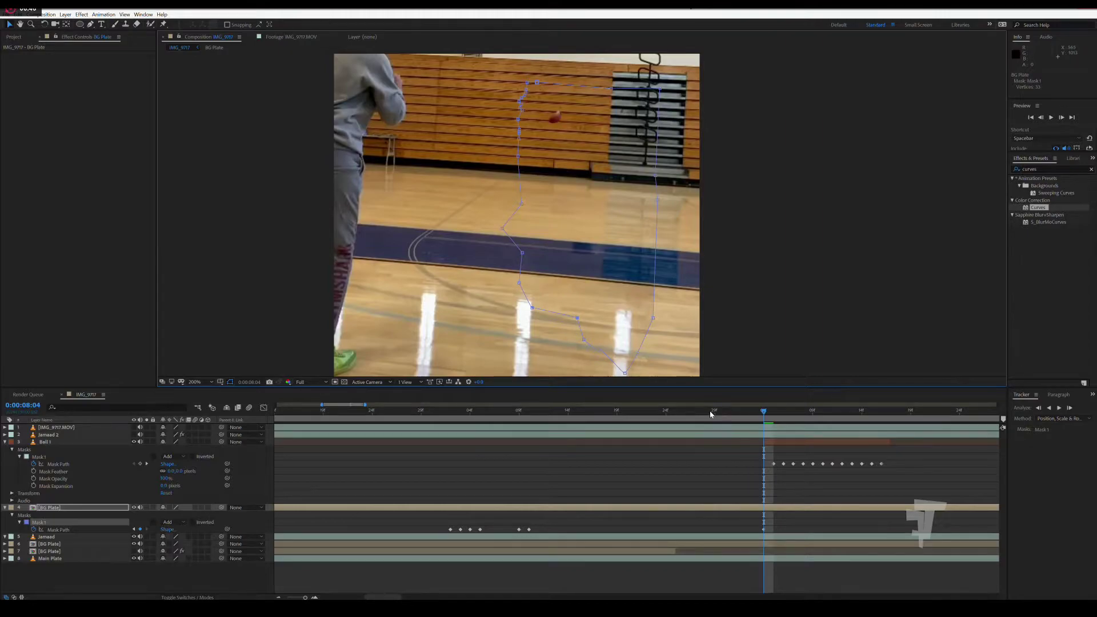
left_click_drag(711, 413, 832, 418)
scroll(651, 314, "down", 2)
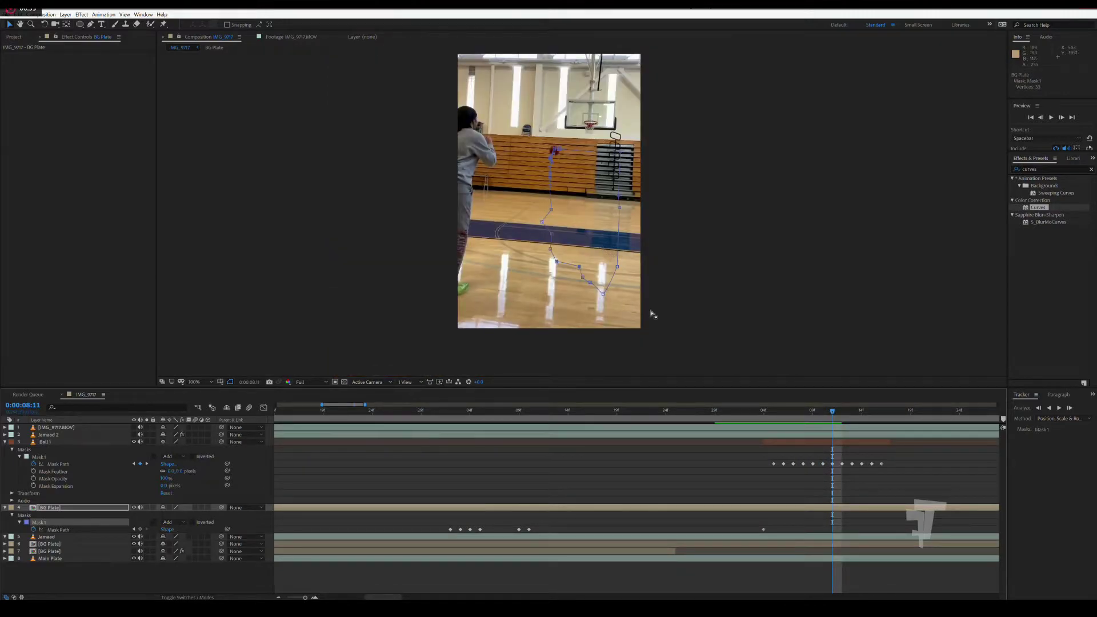
Preview the composite from 0:00:08:05 and return to 0:00:06:18.
left_click(707, 461)
left_click_drag(733, 413, 923, 401)
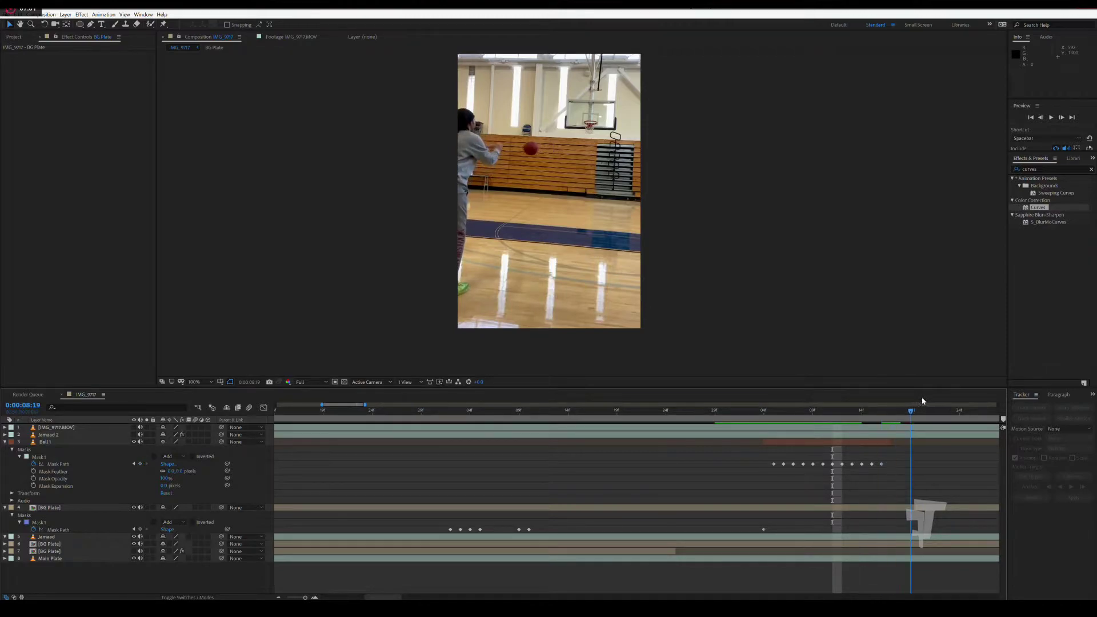
key("space")
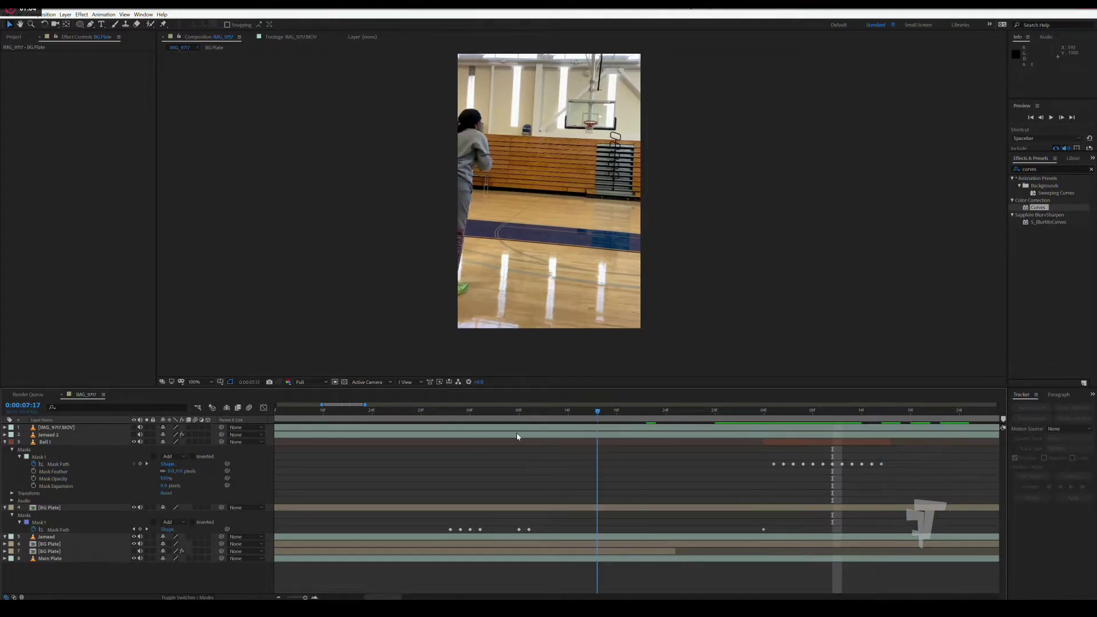
left_click_drag(597, 411, 324, 456)
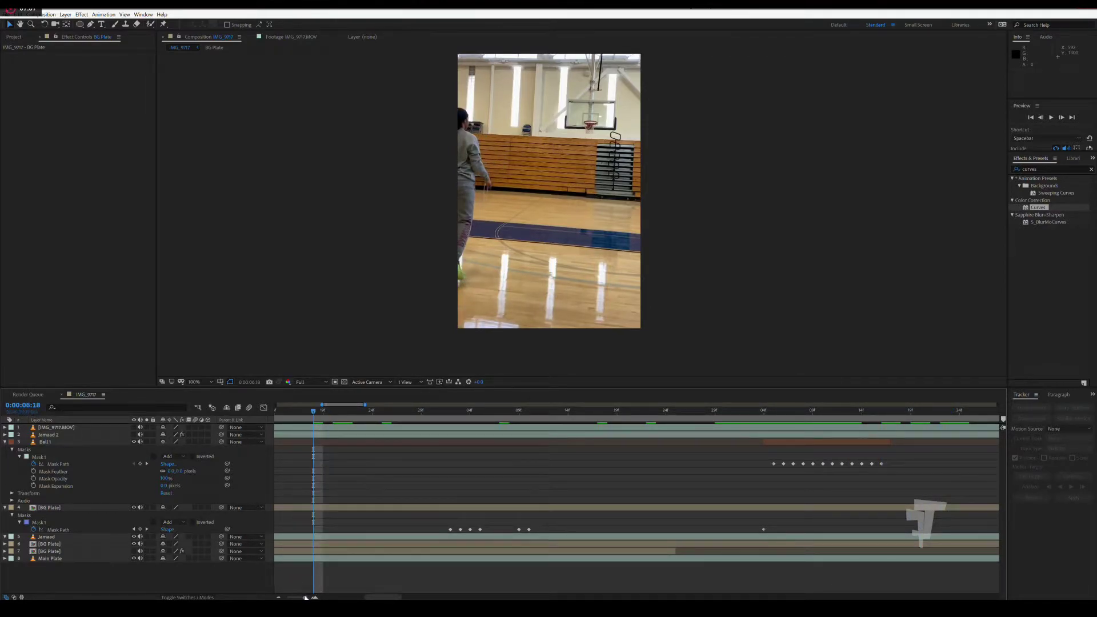
Show the full comp duration, scrub back to about 0:00:03:19, and select the bottom BG Plate.
left_click_drag(306, 597, 287, 597)
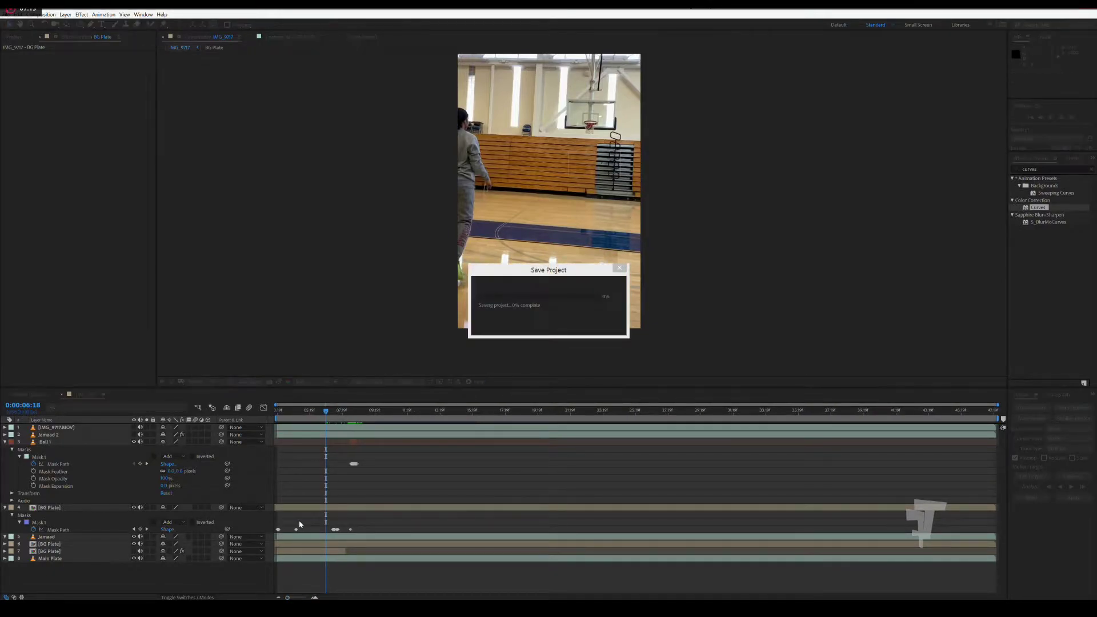
mouse_move(292, 408)
left_mouse_down()
mouse_move(268, 418)
mouse_move(365, 418)
mouse_move(286, 434)
left_mouse_up()
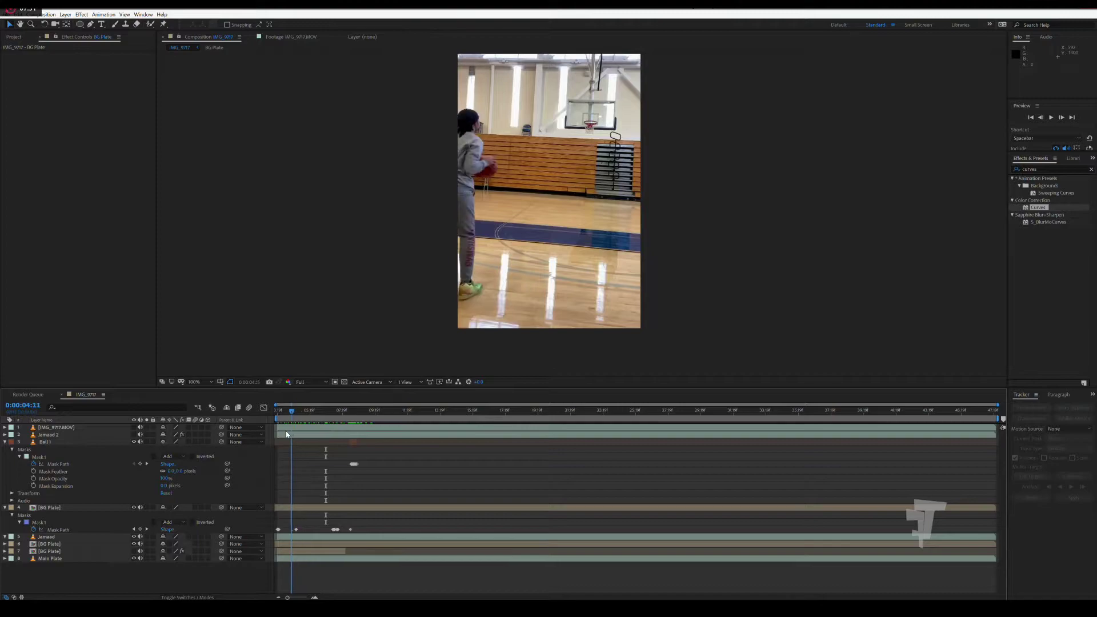
mouse_move(286, 433)
left_mouse_down()
mouse_move(266, 437)
mouse_move(318, 445)
left_mouse_up()
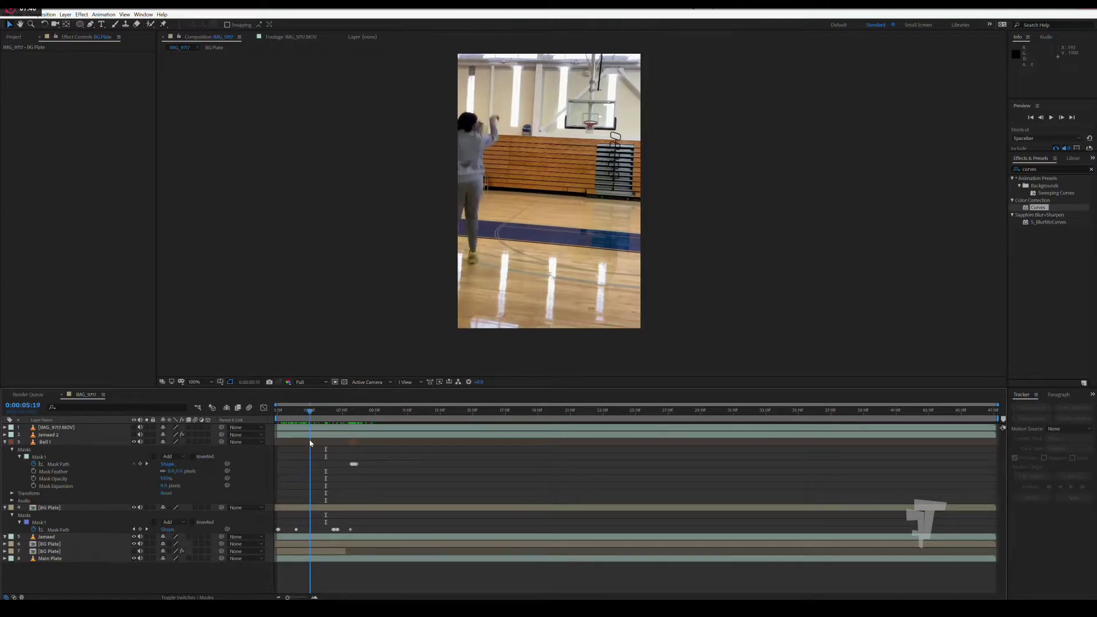
left_click(52, 551)
Apply Curves to the bottom BG Plate and place it directly below Jamaad, checking the clean plate.
key("ctrl+alt+shift+e")
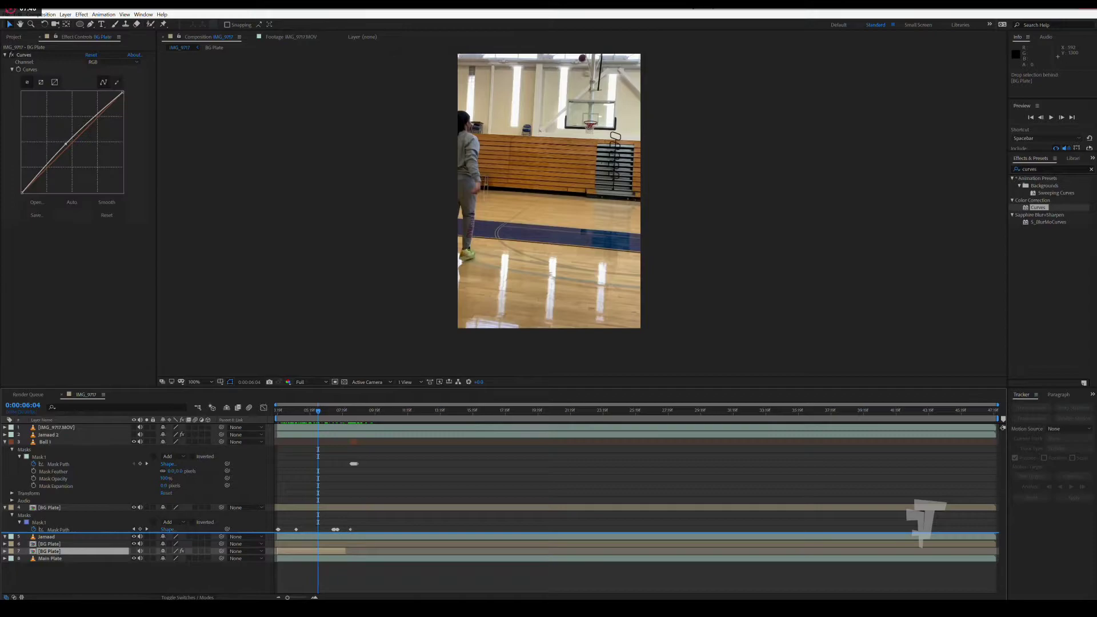
left_click_drag(52, 551, 59, 507)
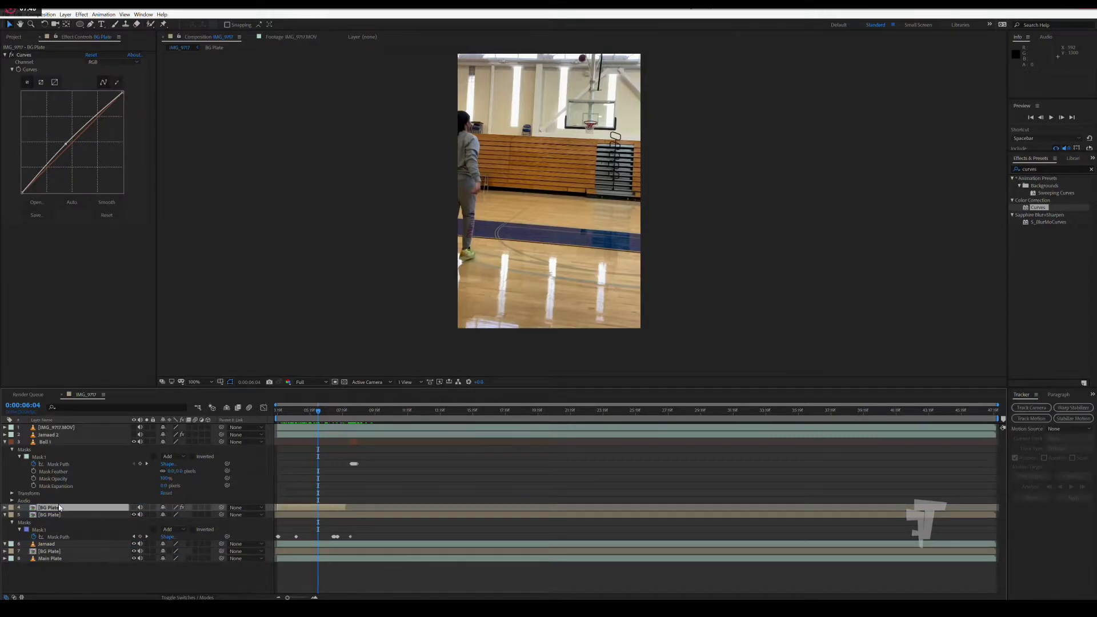
left_click(134, 507)
left_click(134, 508)
left_click_drag(107, 508, 107, 548)
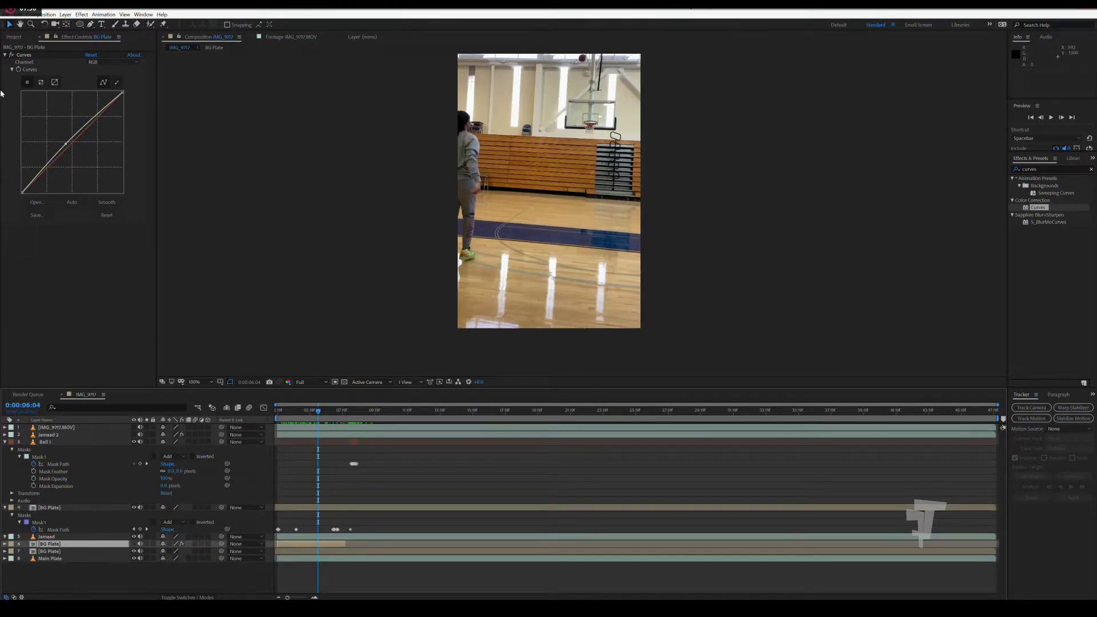
left_click(20, 56)
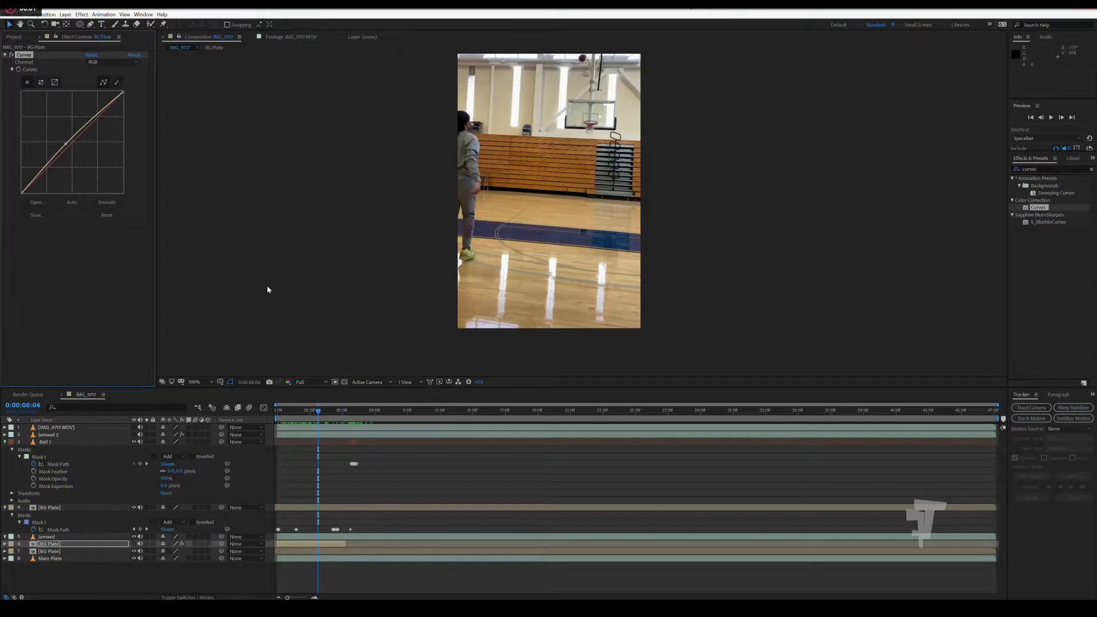
Review frames from about 0:00:07:22 back to 0:00:06:13, then scrub to about 0:00:04:25.
left_click(341, 418)
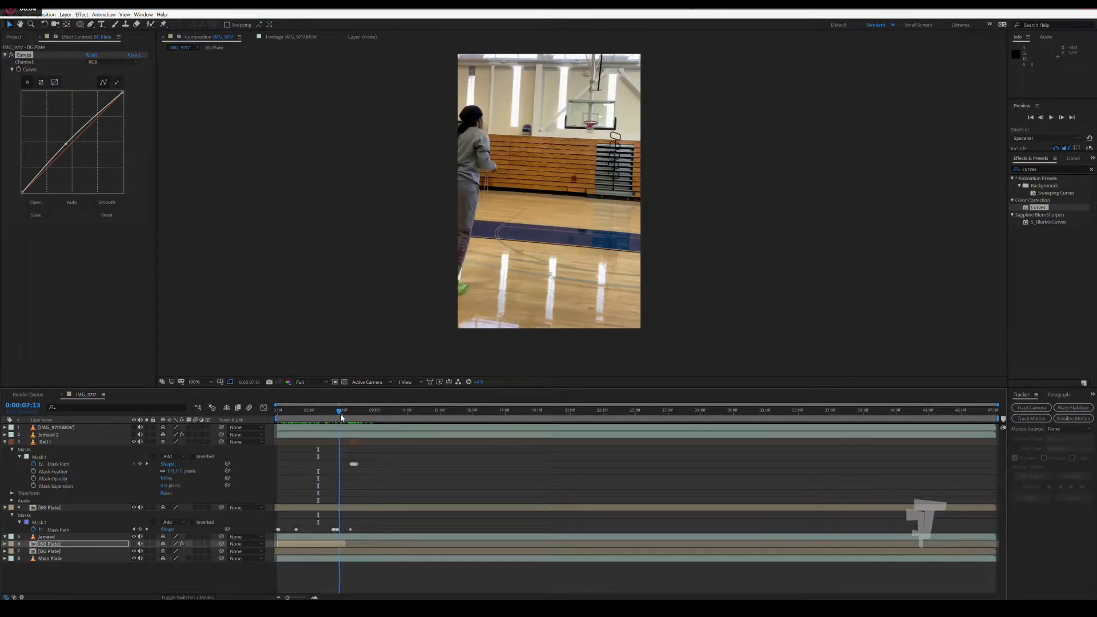
left_click_drag(341, 418, 343, 416)
key("=")
key("=")
key("=")
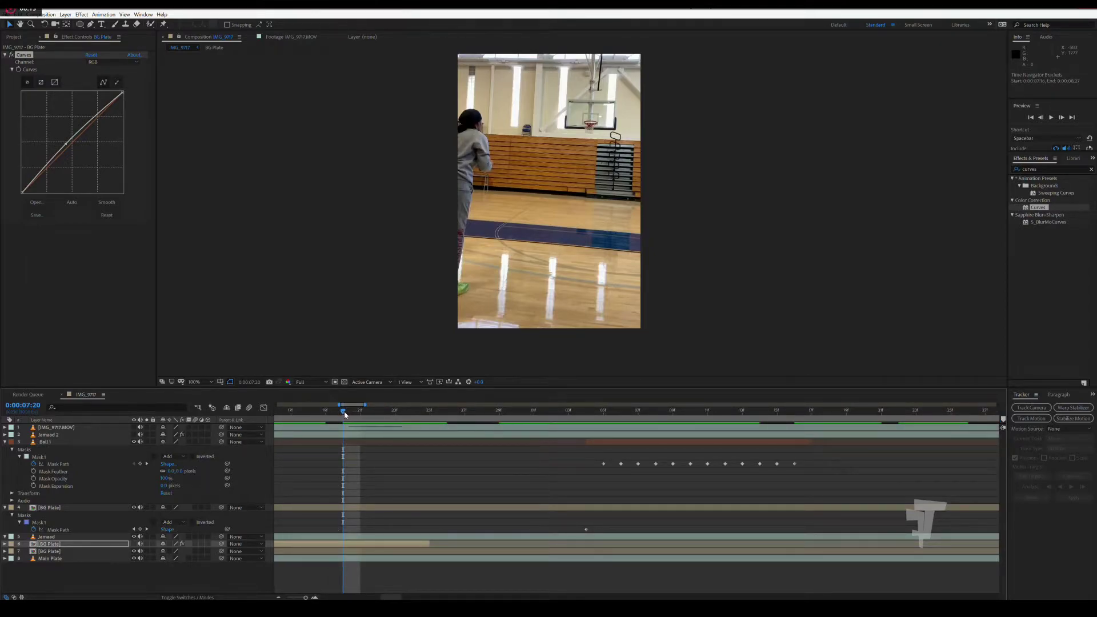
key("Page_Up")
key("Page_Up")
key("Page_Up")
key("Page_Up")
key("Page_Up")
key("Page_Up")
key("Page_Up")
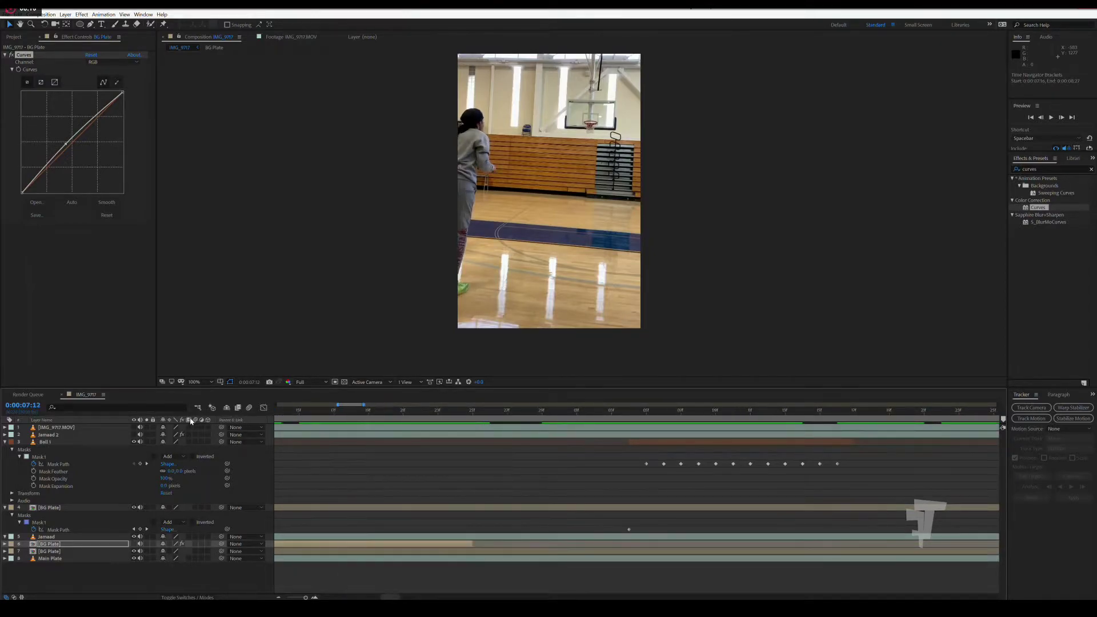
key("Page_Up")
key("Page_Up")
key("Page_Up")
key("Page_Up")
key("Page_Up")
key("Page_Up")
key("Page_Up")
key("Page_Up")
key("Page_Up")
key("Page_Up")
key("Page_Up")
key("Page_Up")
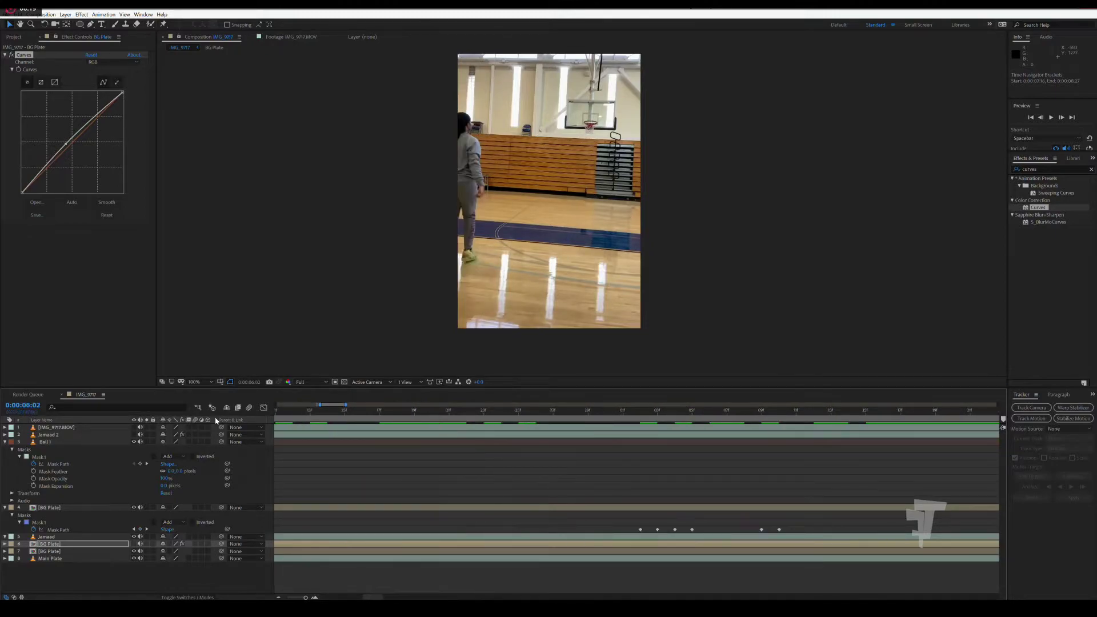
key("Page_Up")
key("Page_Up")
key("Page_Up")
key("Page_Up")
key("Page_Up")
key("Page_Up")
left_click_drag(305, 598, 293, 598)
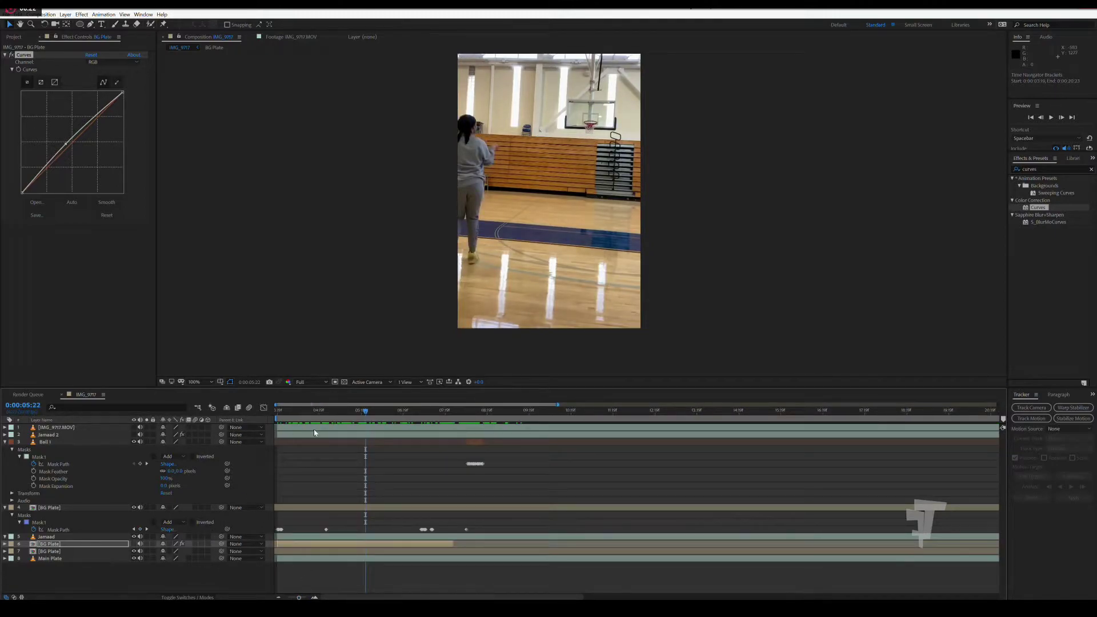
left_click_drag(277, 410, 428, 421)
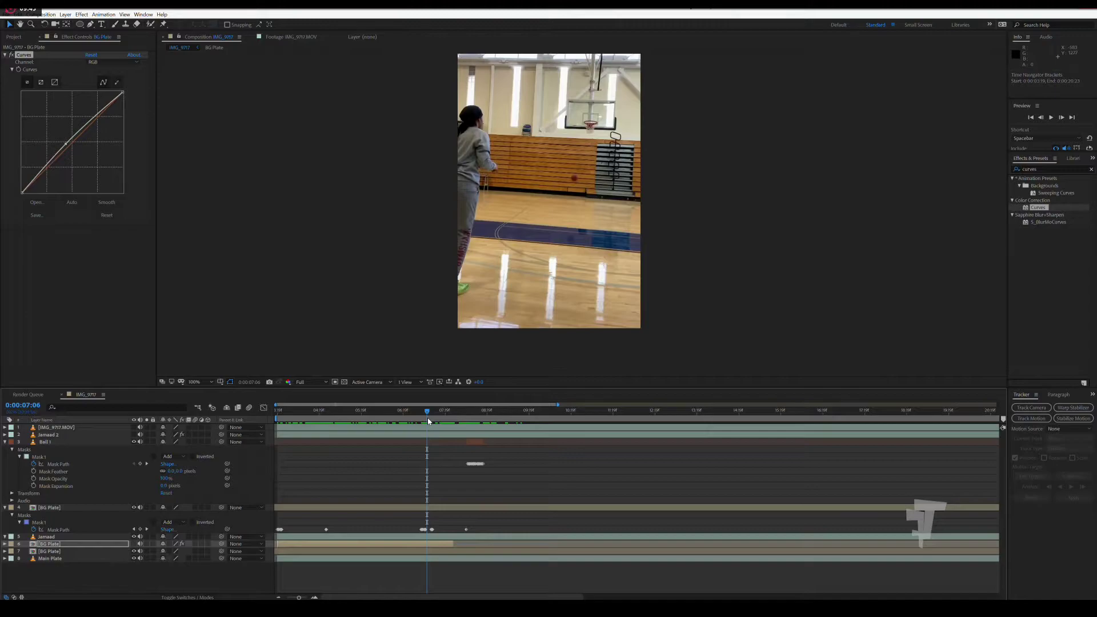
mouse_move(402, 412)
left_mouse_down()
mouse_move(301, 416)
mouse_move(428, 428)
left_mouse_up()
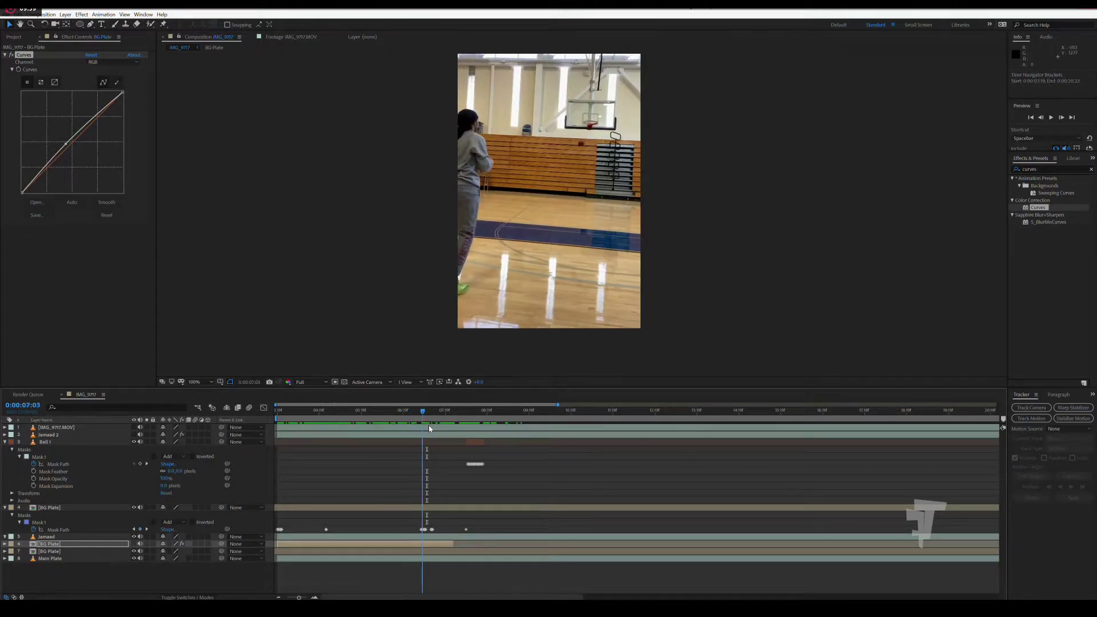
left_click(427, 538)
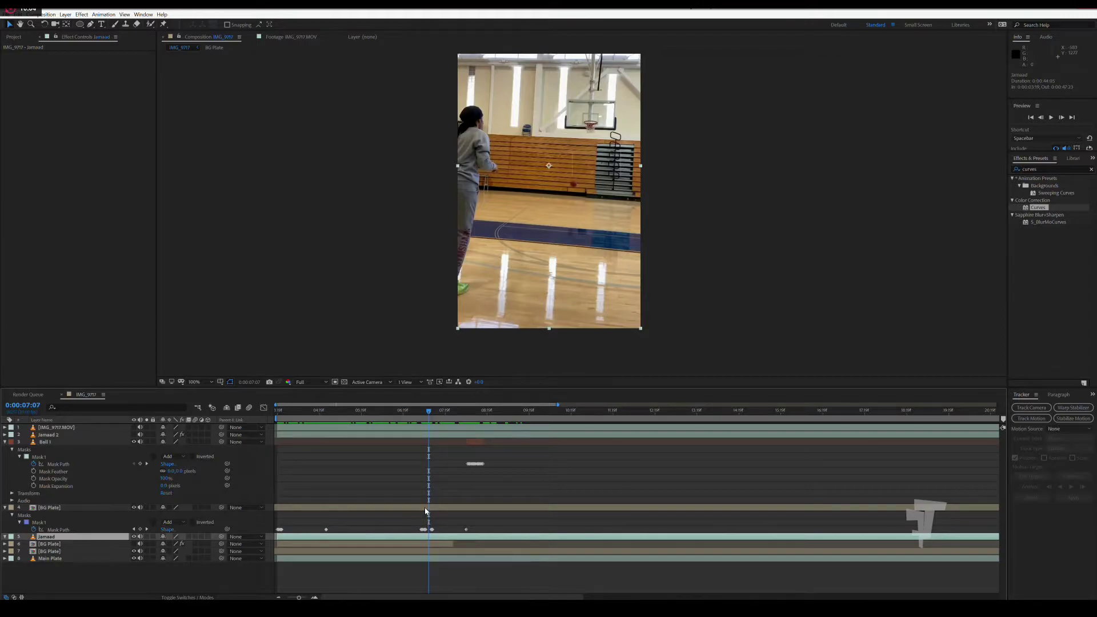
Duplicate the masked BG Plate with Ctrl+D, select the lower copy, and go to 0:00:04:02.
left_click(426, 509)
key("ctrl+d")
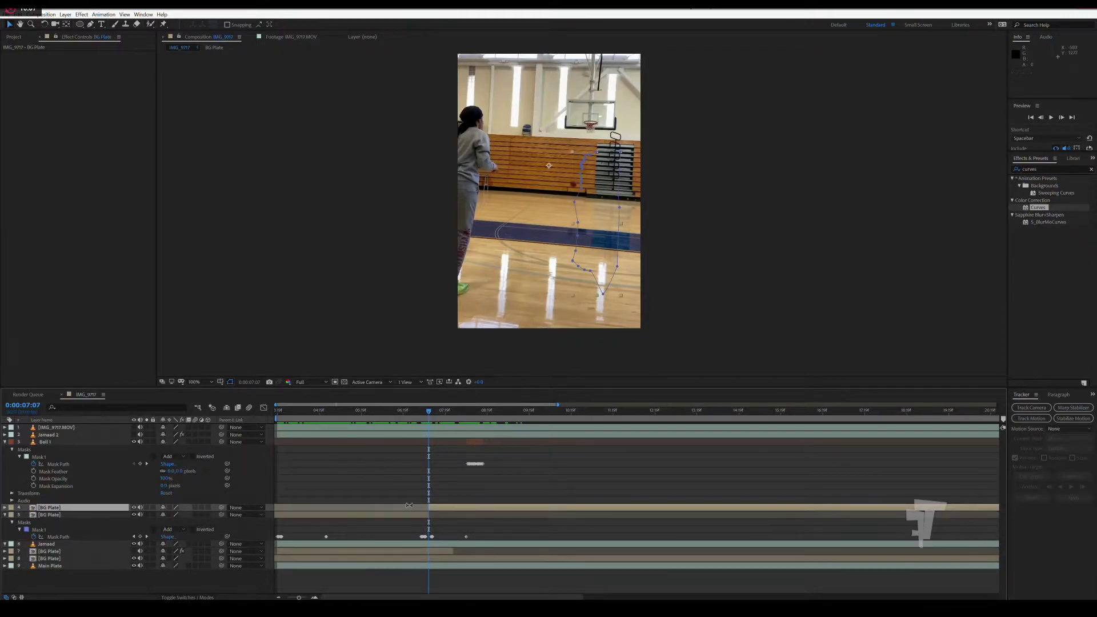
left_click(390, 514)
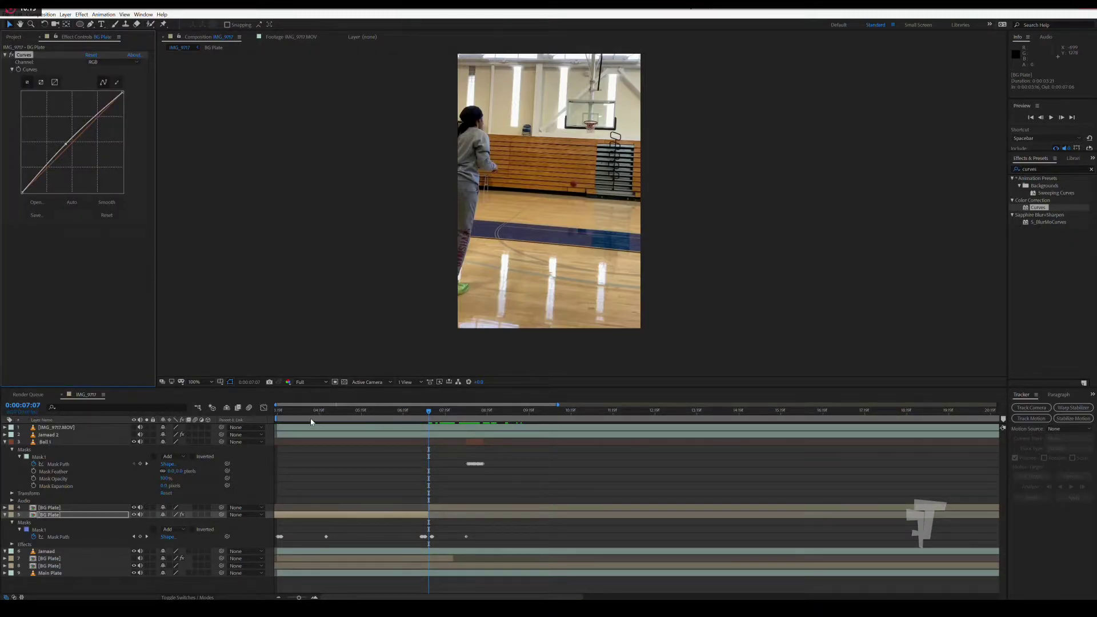
left_click(280, 410)
left_click_drag(291, 414, 295, 433)
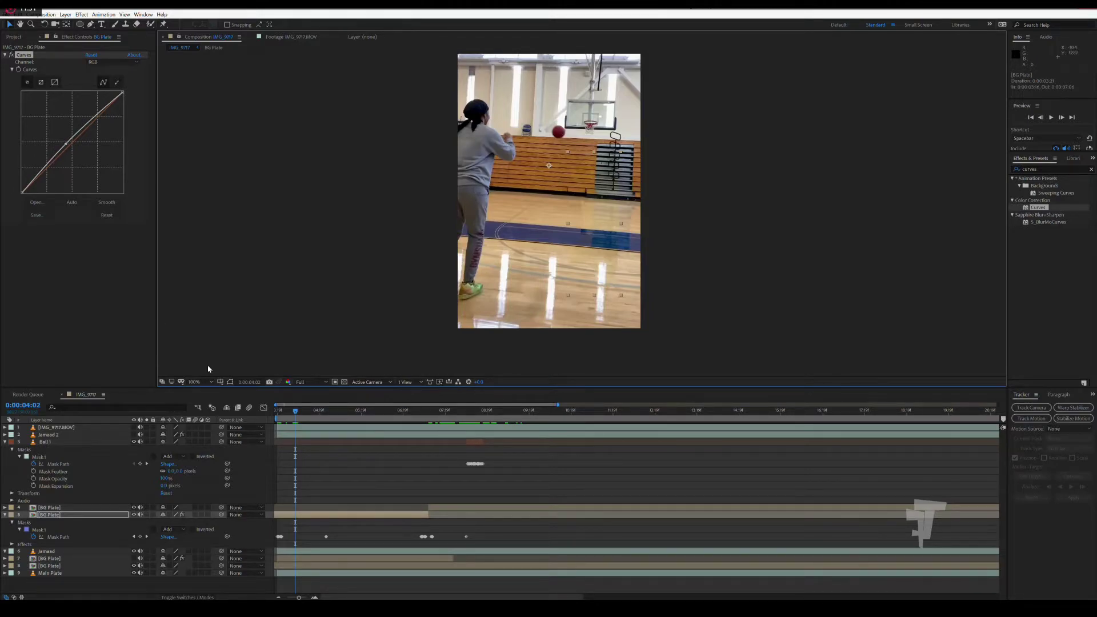
At 0:00:04:05, flatten the copy's Curves onto the diagonal and set a Curves keyframe.
left_click_drag(291, 414, 360, 411)
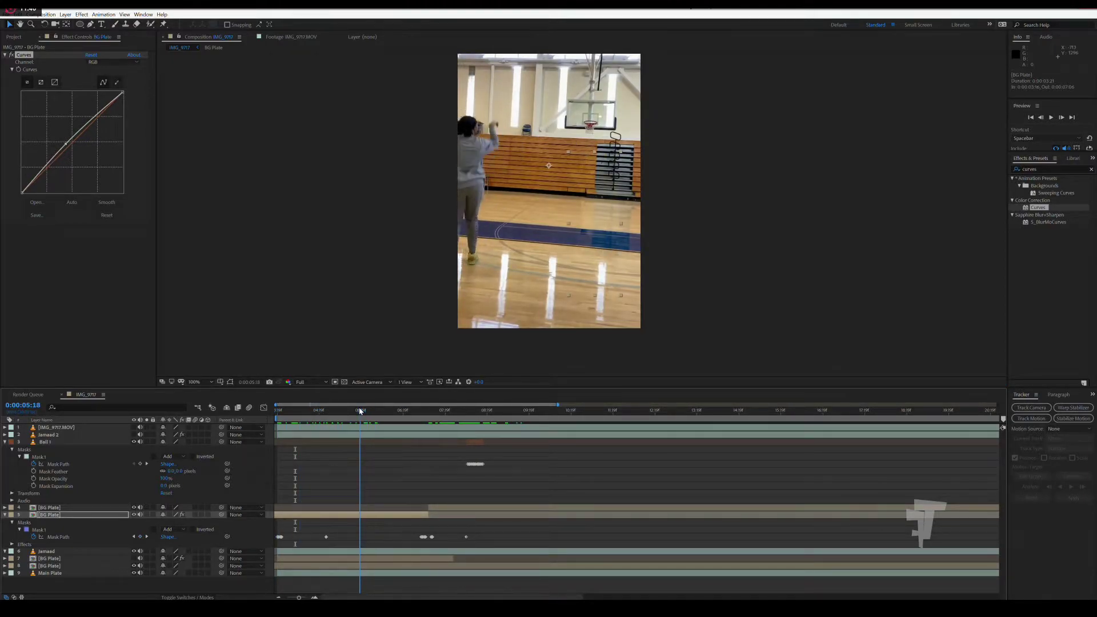
left_click_drag(68, 144, 67, 147)
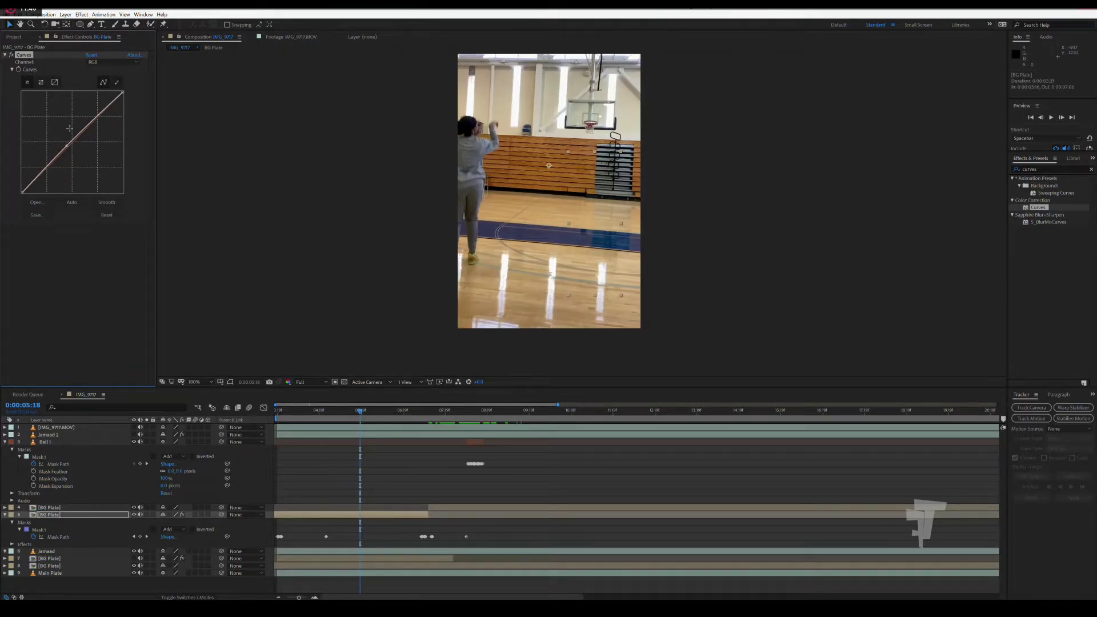
left_click(19, 69)
Adjust the Curves point at 0:00:05:04, then view the mask outline at the 0:00:04:24 keyframe.
left_click_drag(360, 416, 339, 416)
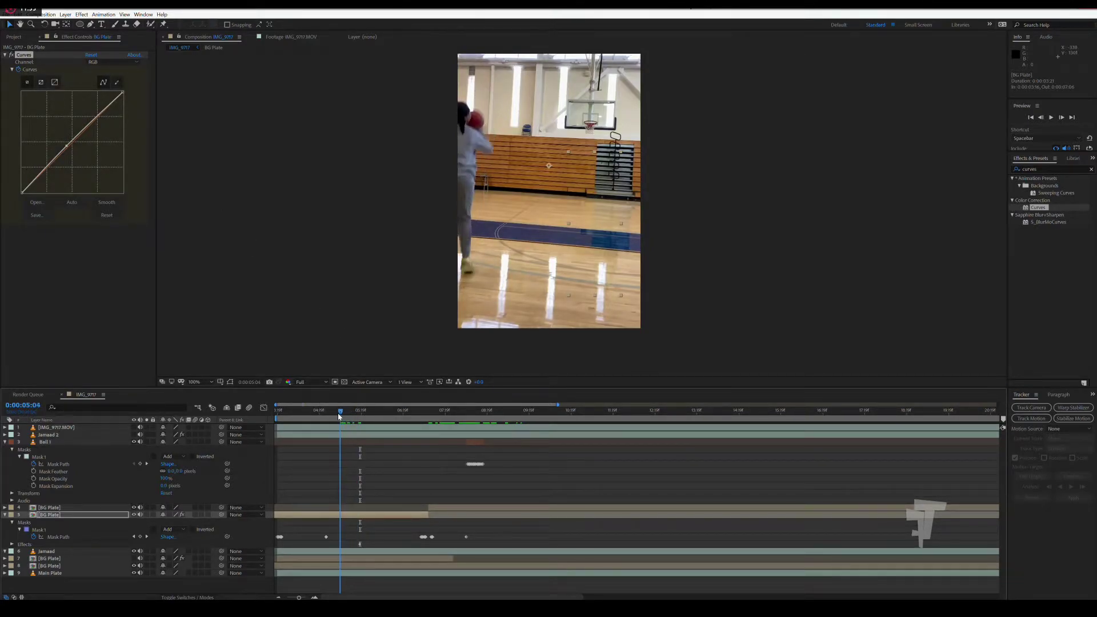
left_click(66, 147)
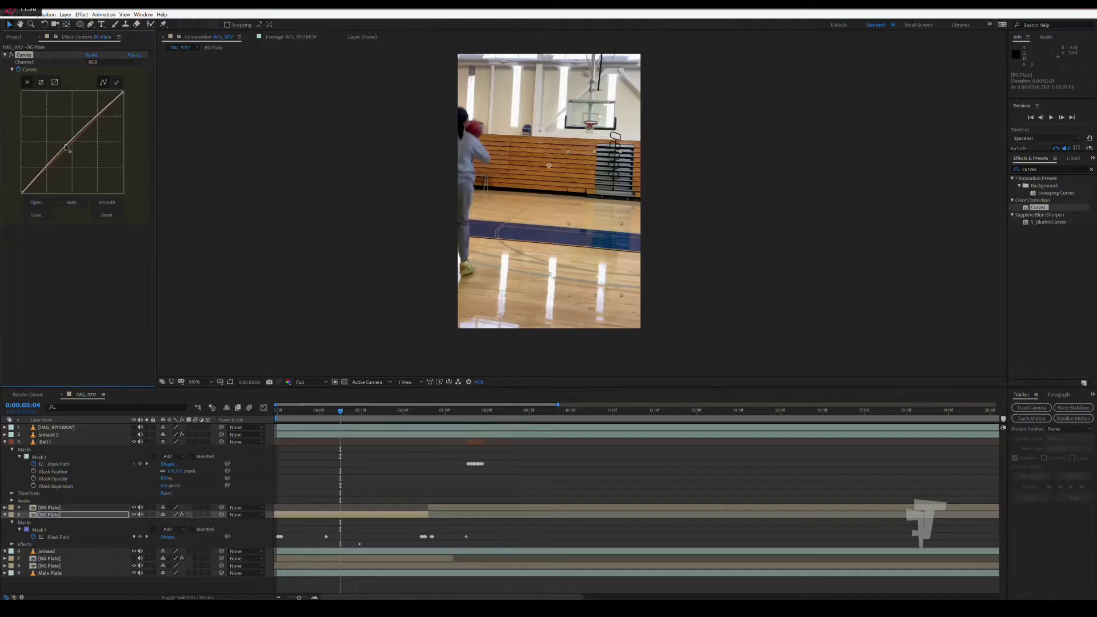
left_click_drag(67, 147, 67, 144)
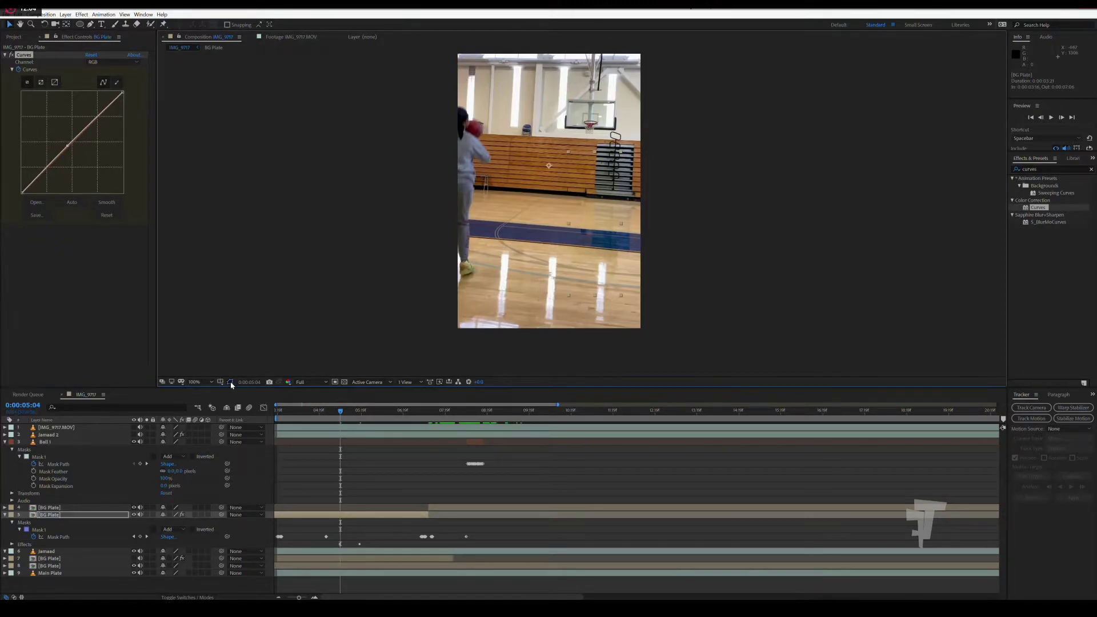
left_click(349, 507)
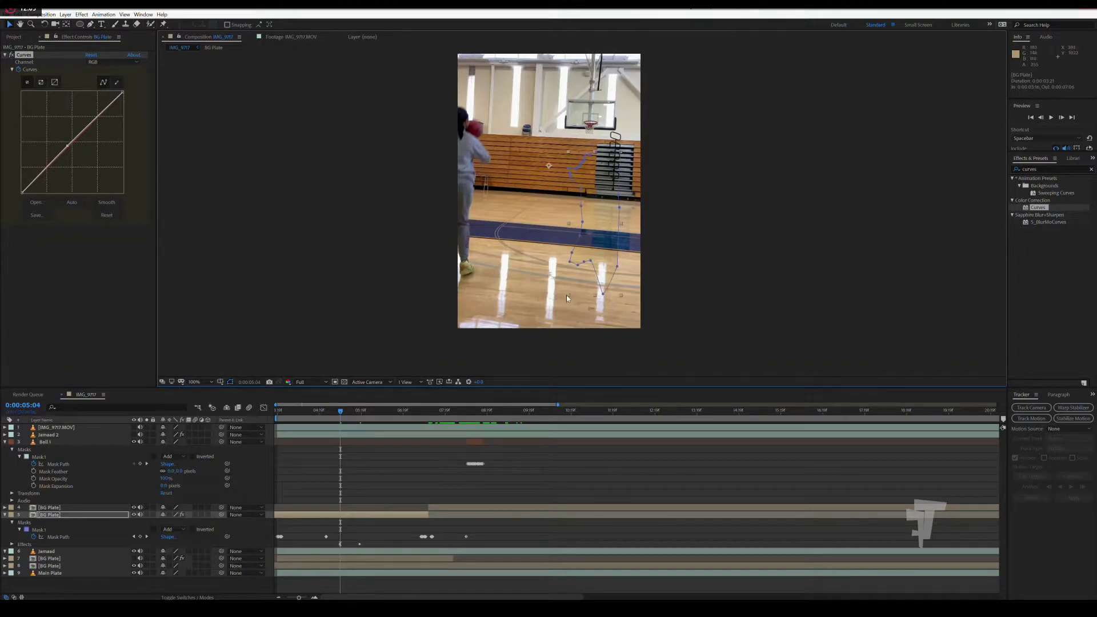
left_click(325, 411)
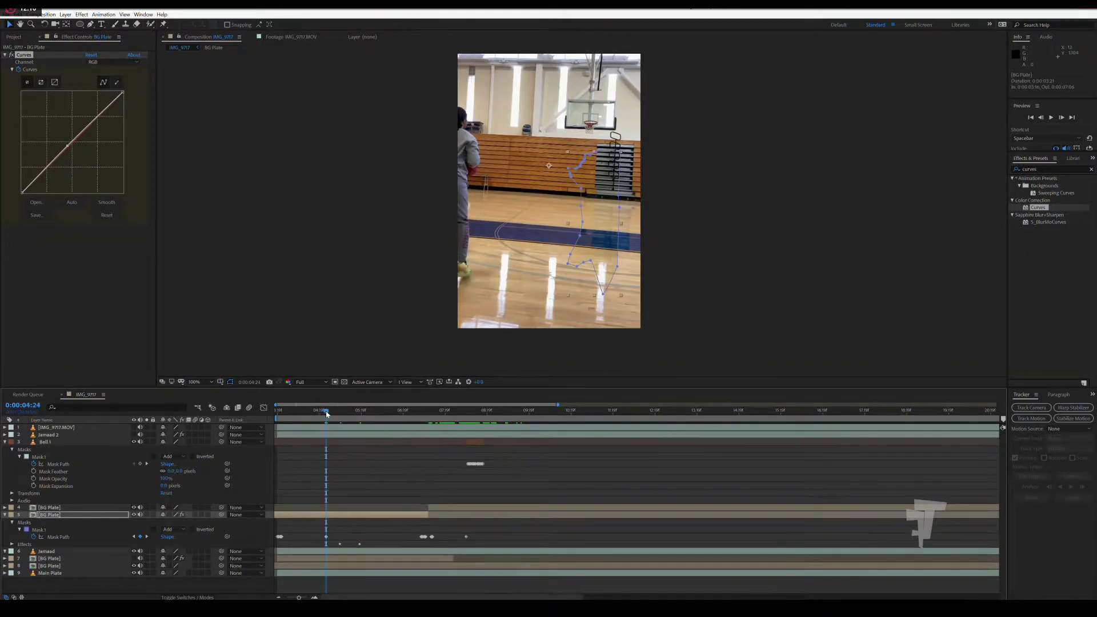
At 0:00:04:24, drag the copy's mask vertices so its right and lower edges extend past the frame.
key("semicolon")
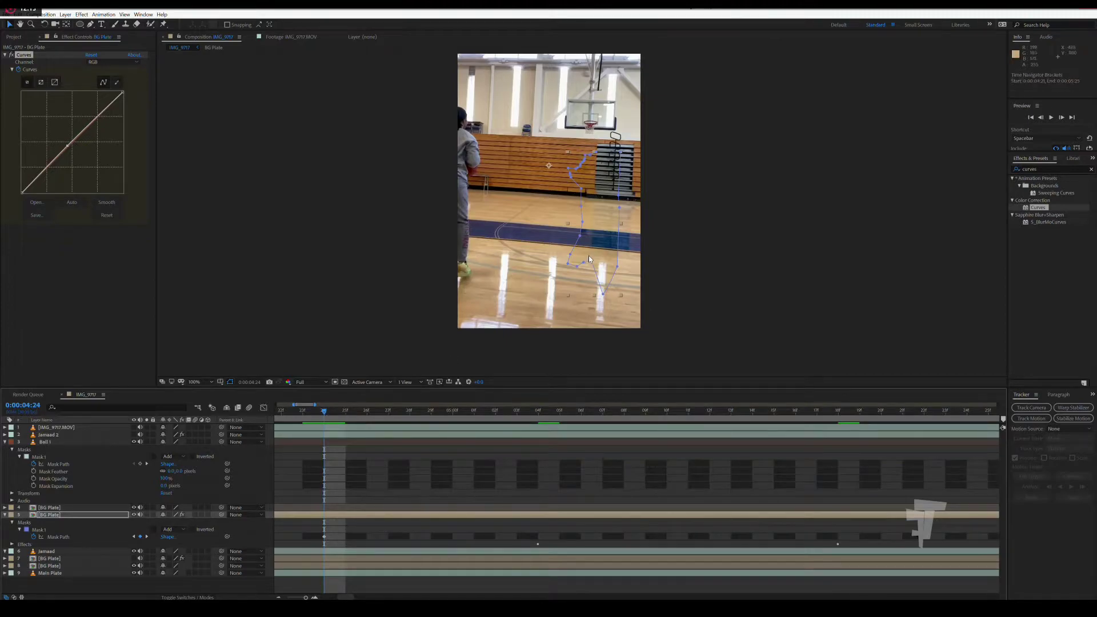
left_click(620, 151)
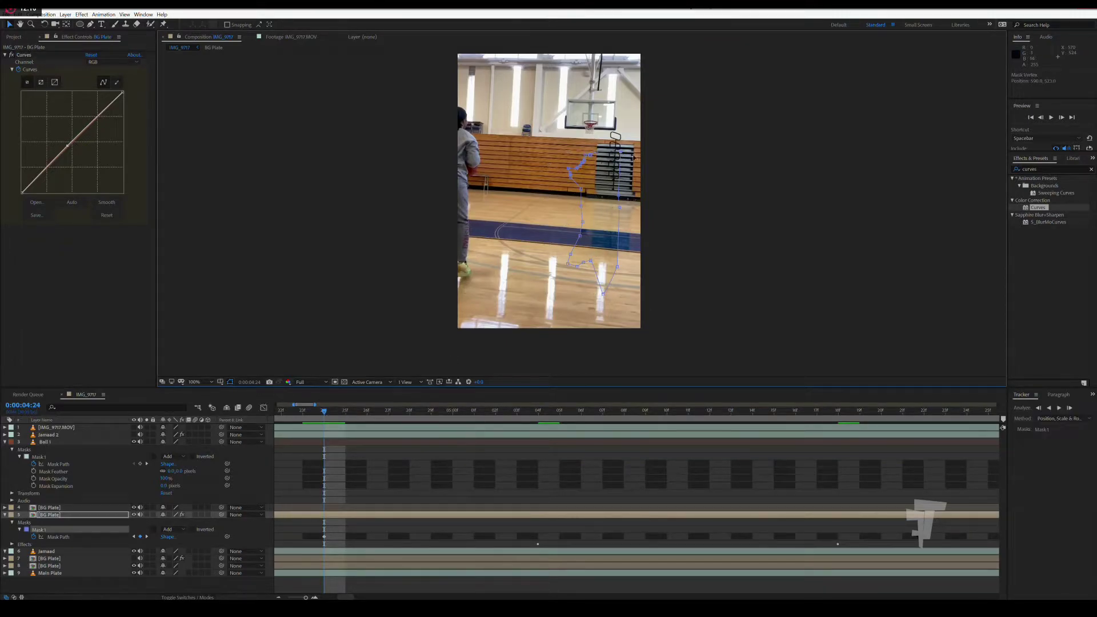
mouse_move(621, 152)
left_mouse_down()
mouse_move(659, 153)
mouse_move(599, 305)
left_mouse_up()
mouse_move(618, 266)
left_mouse_down()
mouse_move(661, 293)
mouse_move(660, 318)
left_mouse_up()
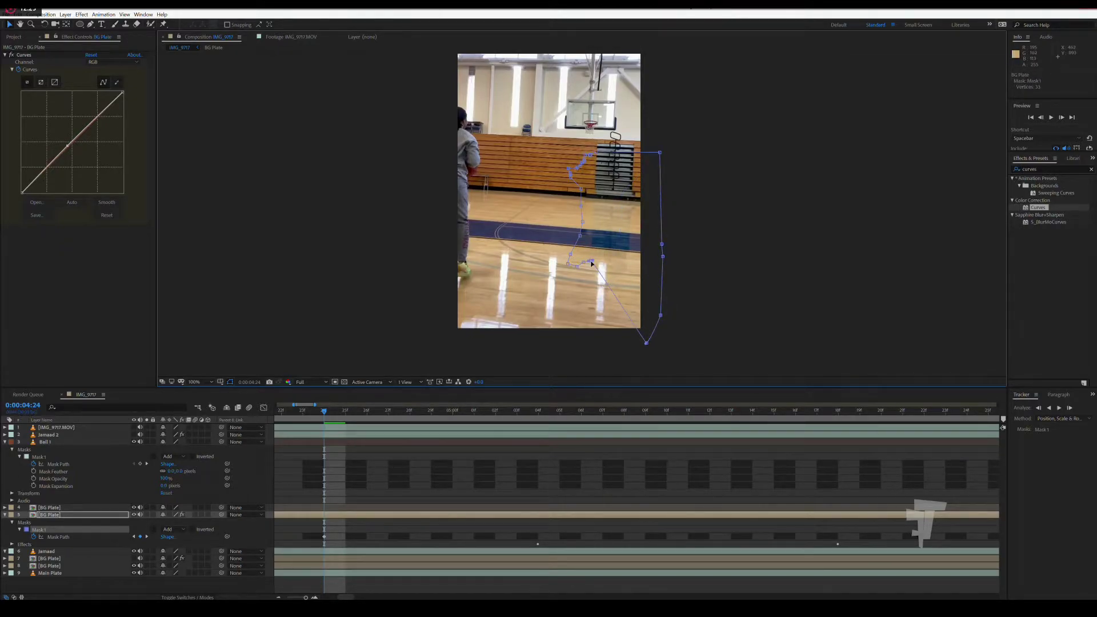
left_click_drag(590, 263, 592, 337)
left_click_drag(582, 265, 561, 340)
left_click_drag(576, 267, 563, 301)
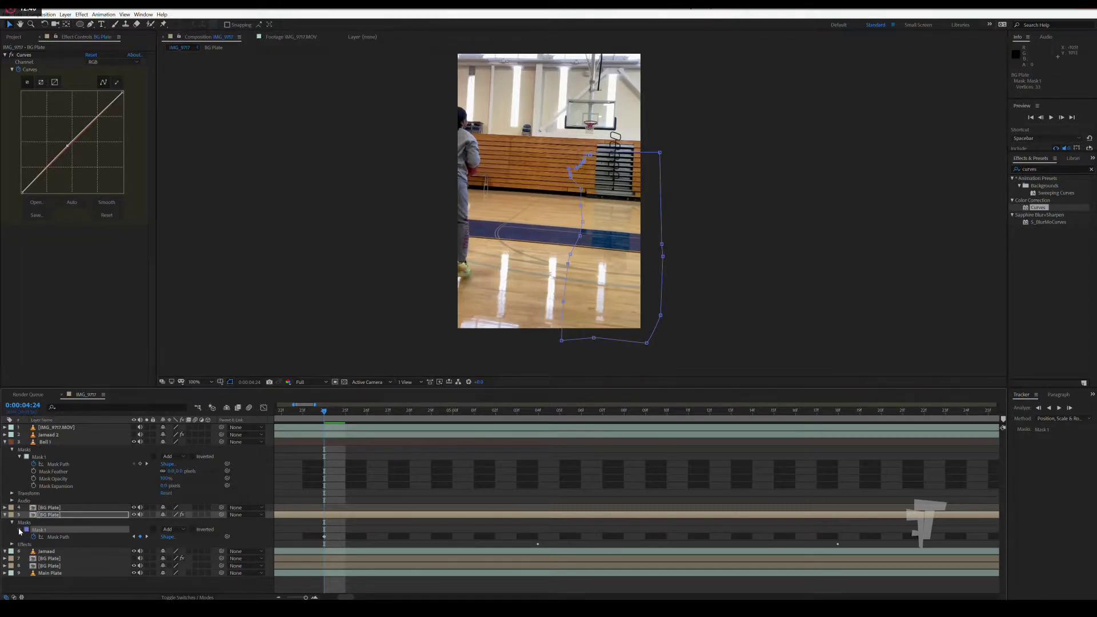
key("m")
key("m")
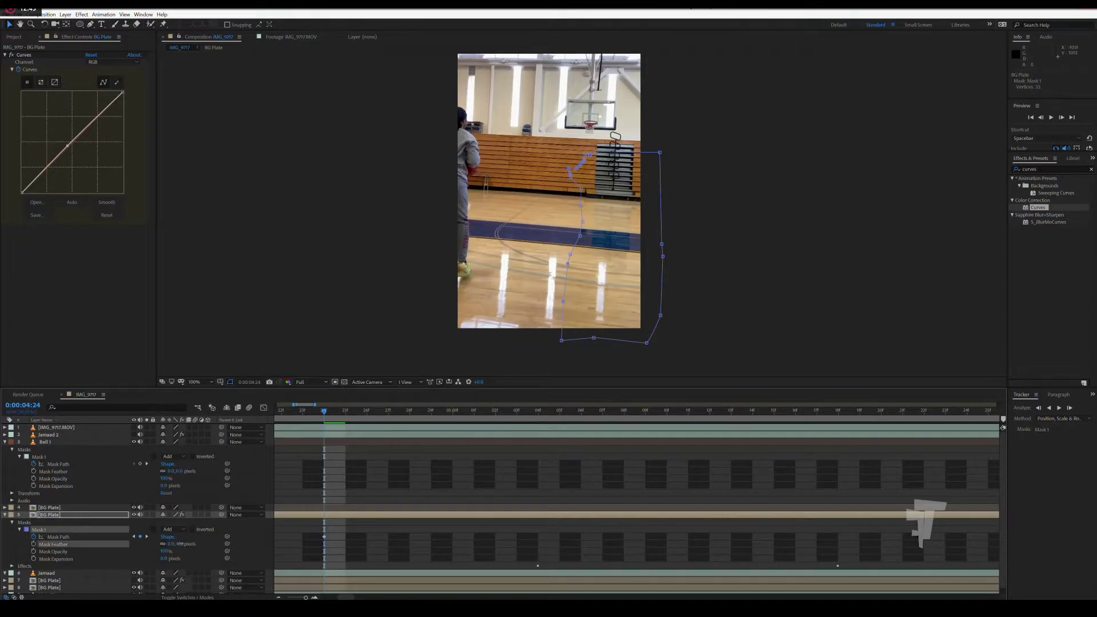
mouse_move(171, 544)
left_mouse_down()
mouse_move(195, 544)
mouse_move(187, 554)
left_mouse_up()
left_click(287, 457)
key("Page_Down")
key("Page_Down")
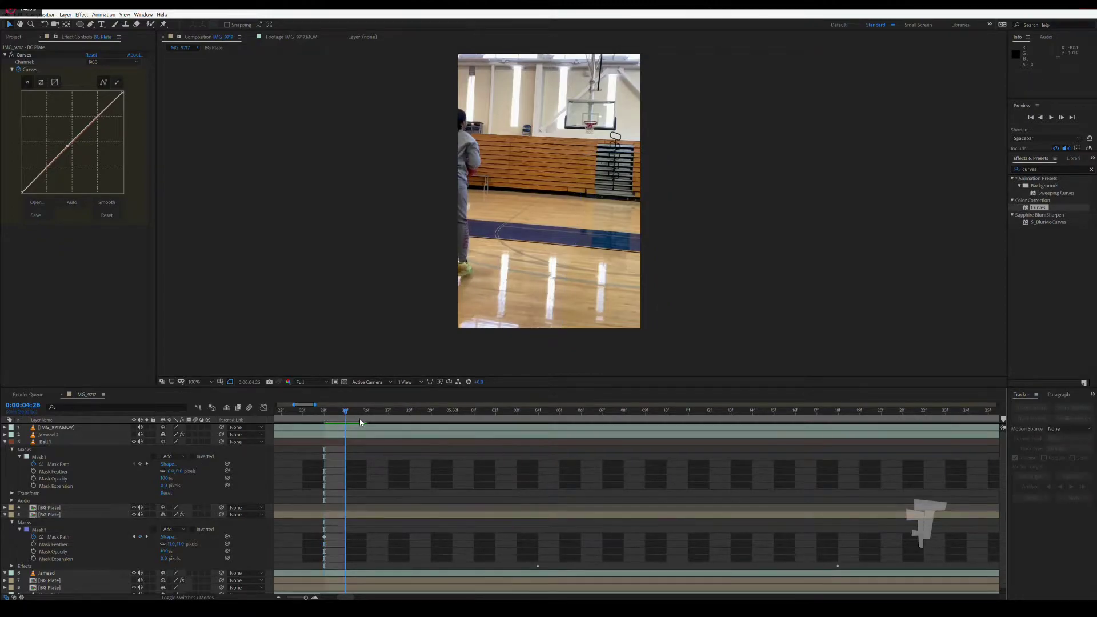
left_click_drag(359, 421, 859, 423)
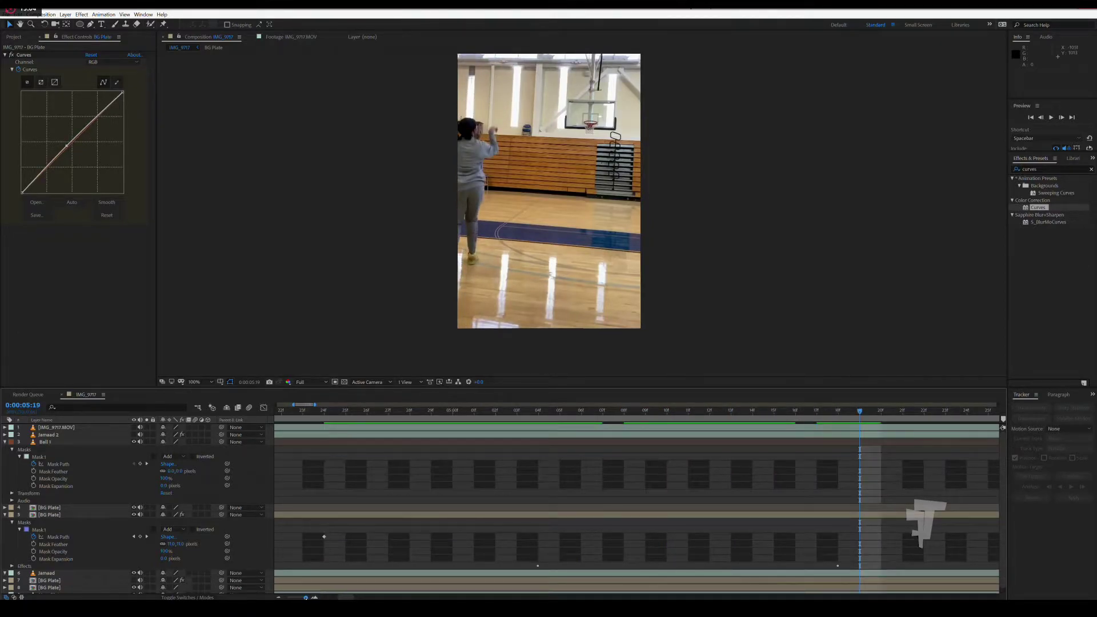
left_click_drag(306, 597, 288, 598)
left_click(288, 411)
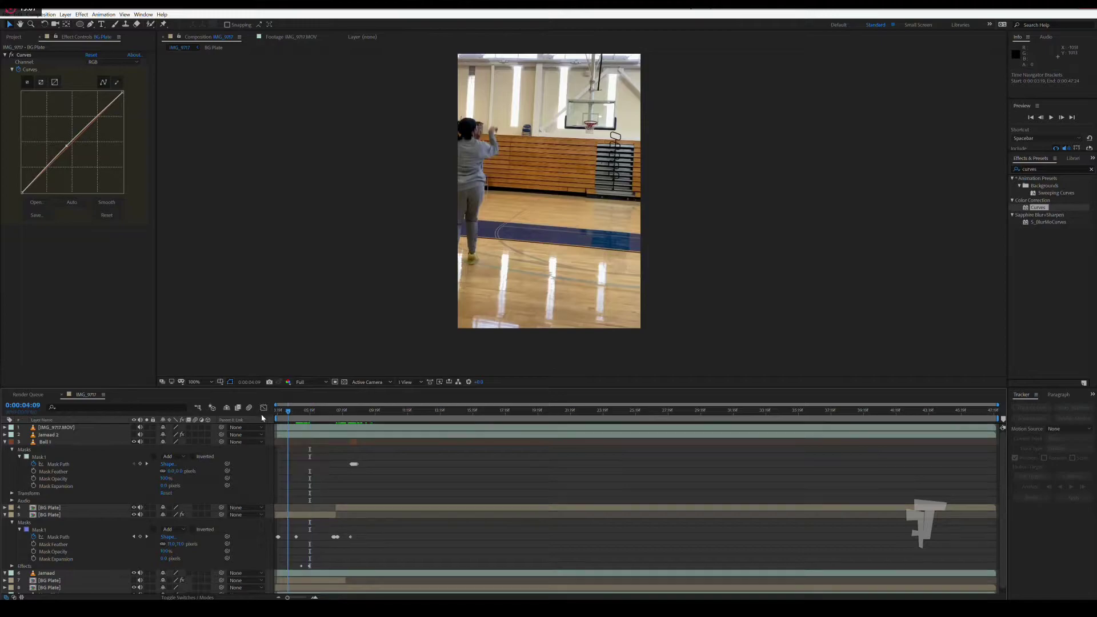
left_click(283, 417)
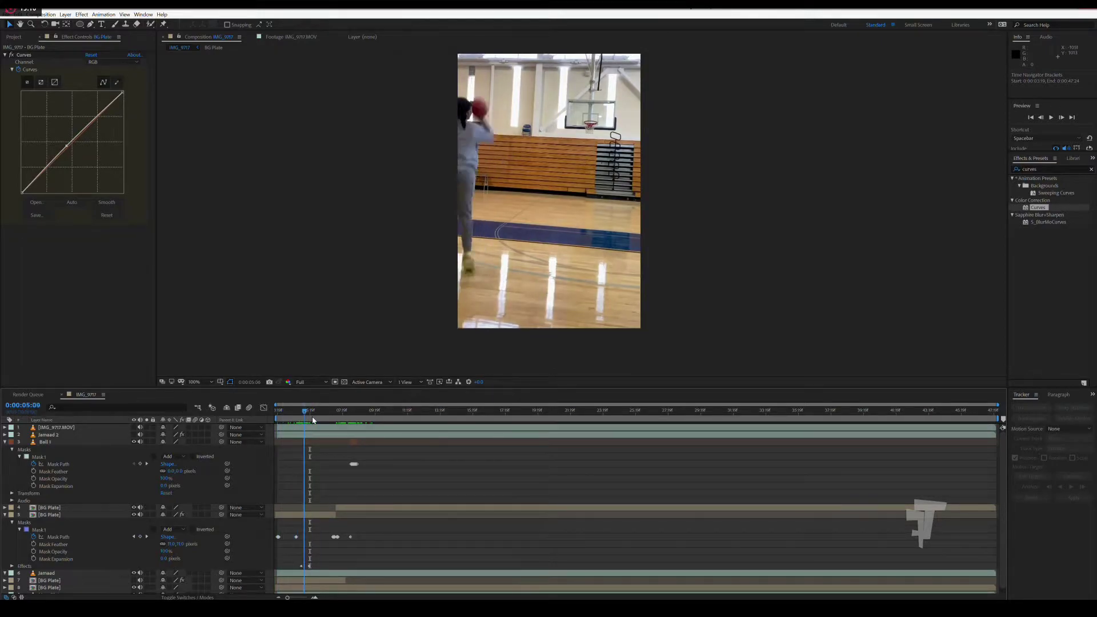
left_click(276, 423)
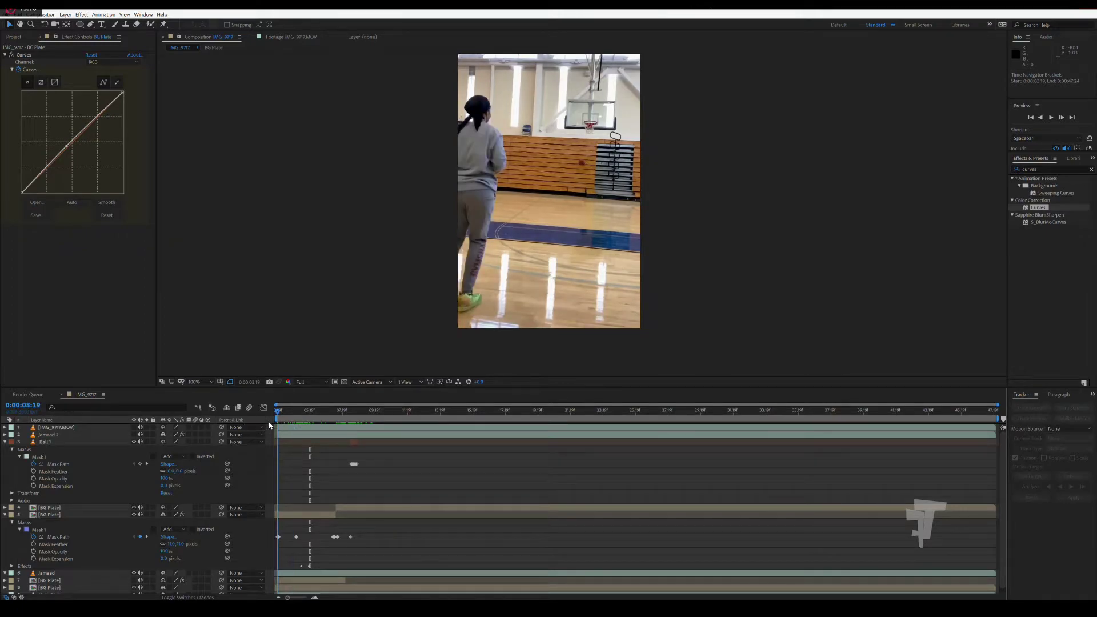
mouse_move(278, 421)
left_mouse_down()
mouse_move(365, 415)
mouse_move(329, 422)
mouse_move(354, 424)
left_mouse_up()
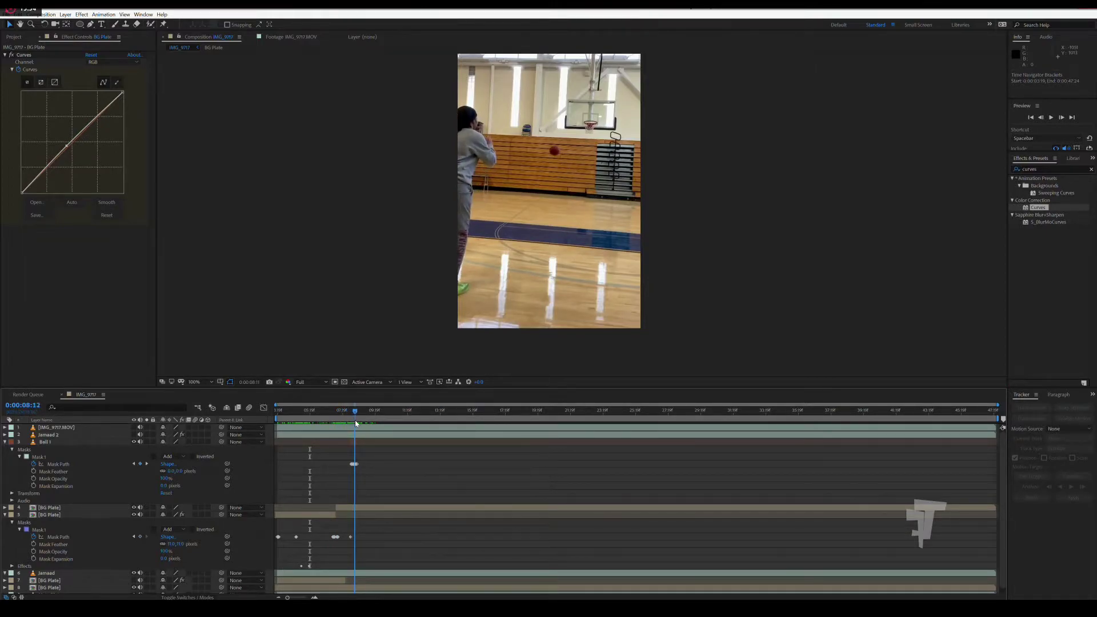
mouse_move(355, 423)
left_mouse_down()
mouse_move(409, 425)
mouse_move(398, 426)
left_mouse_up()
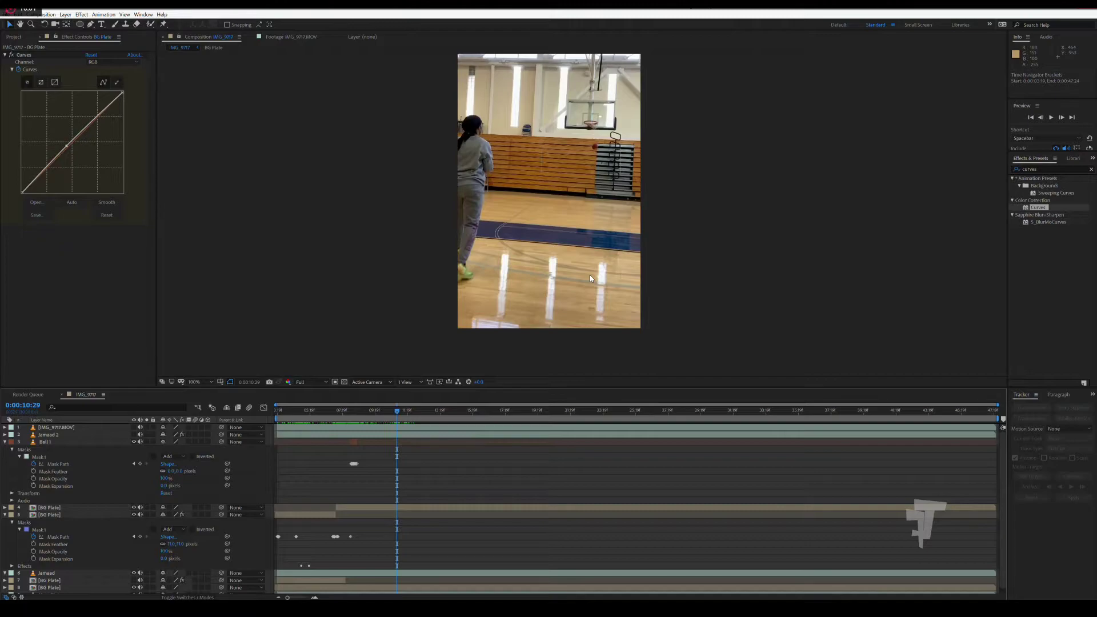
Duplicate the Jamaad layer and trim the copy to start at the playhead, around 0:00:11:00.
left_click(389, 574)
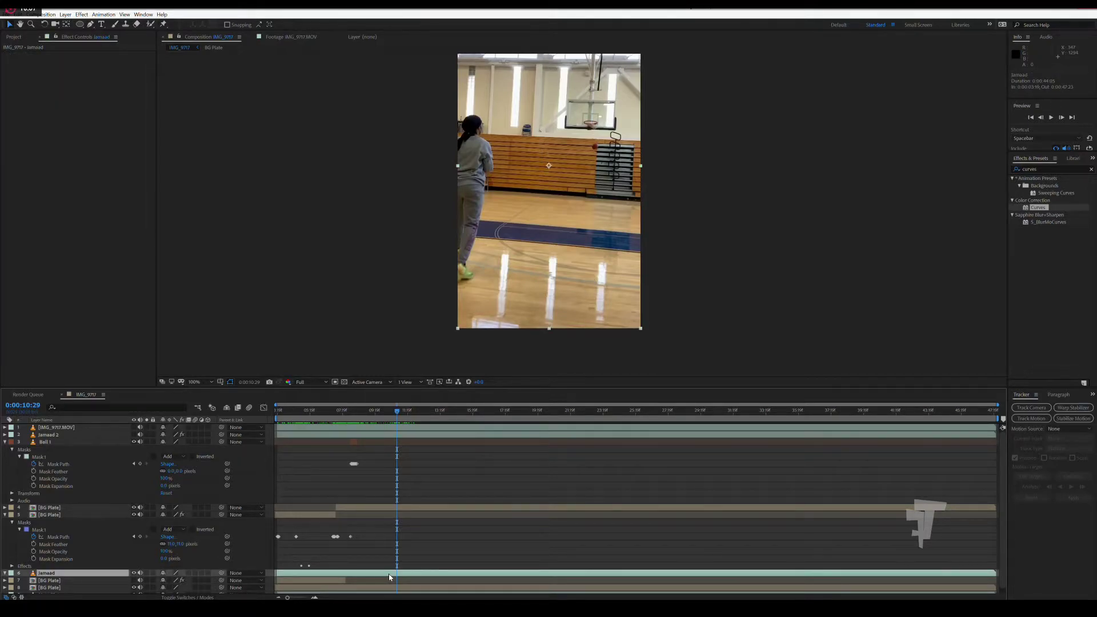
key("ctrl+d")
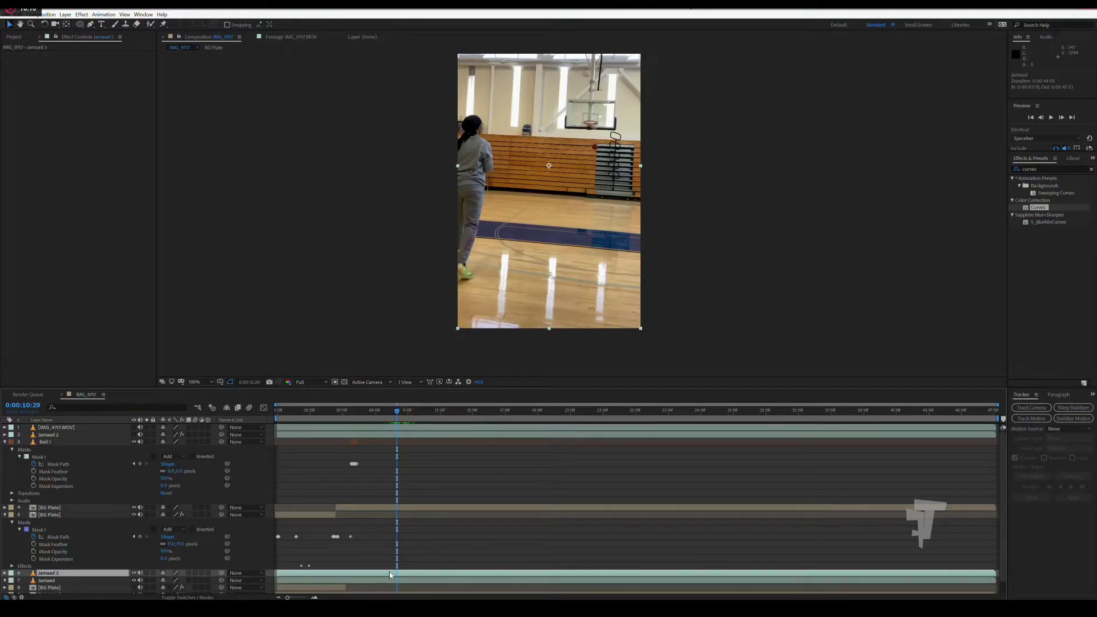
key("alt+bracketleft")
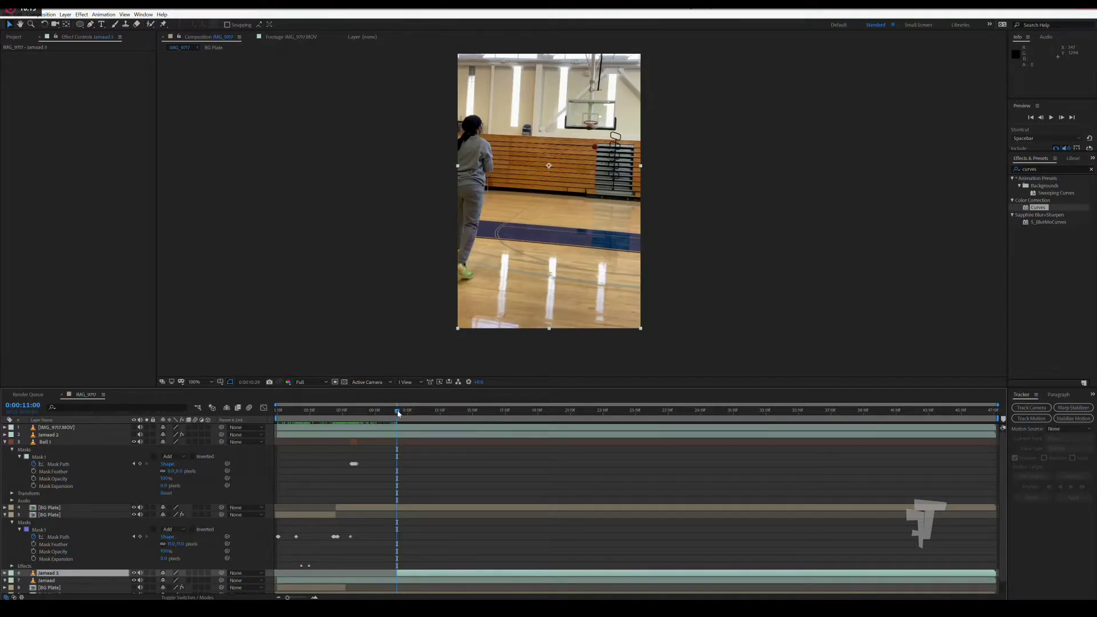
Hide one BG Plate to reveal the shooter and trim the copy's end a few frames later.
left_click_drag(396, 412, 400, 413)
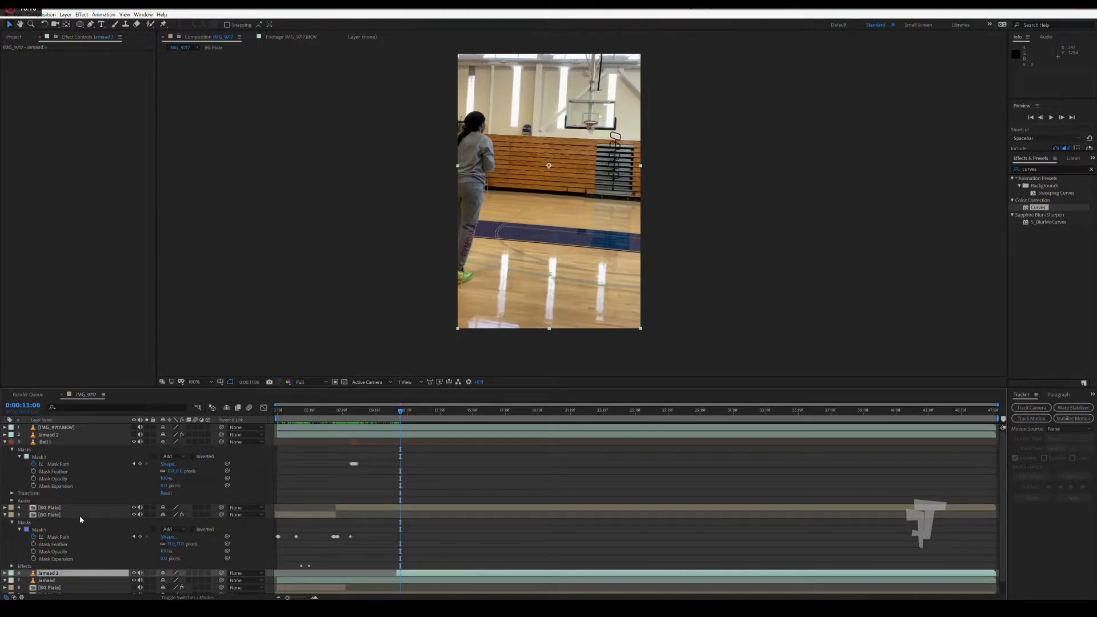
left_click(134, 508)
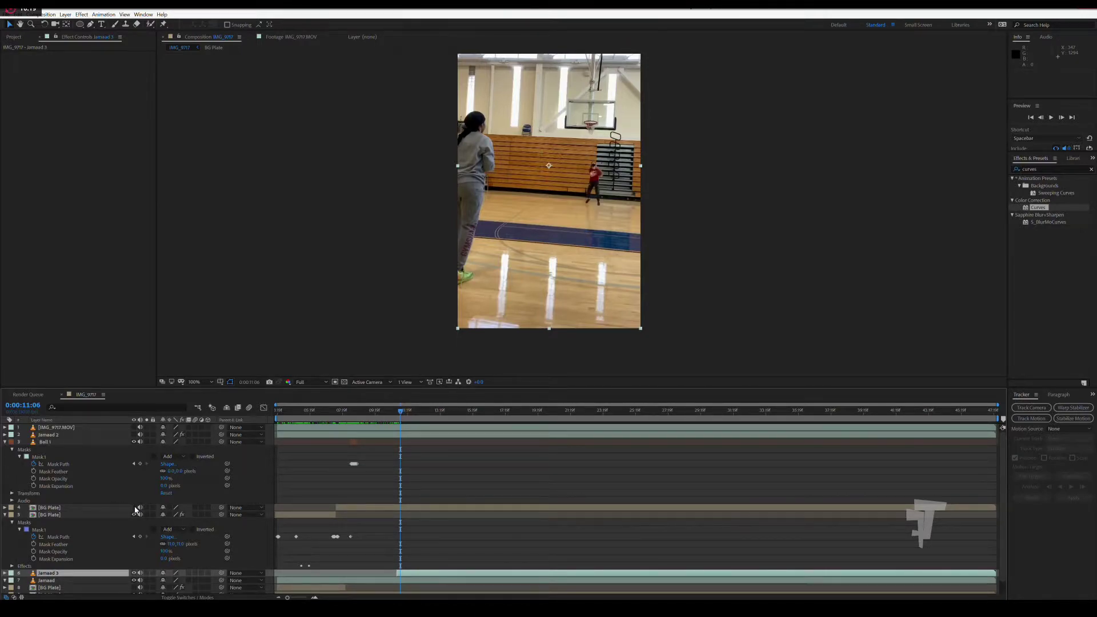
mouse_move(401, 412)
left_mouse_down()
mouse_move(416, 417)
mouse_move(398, 416)
left_mouse_up()
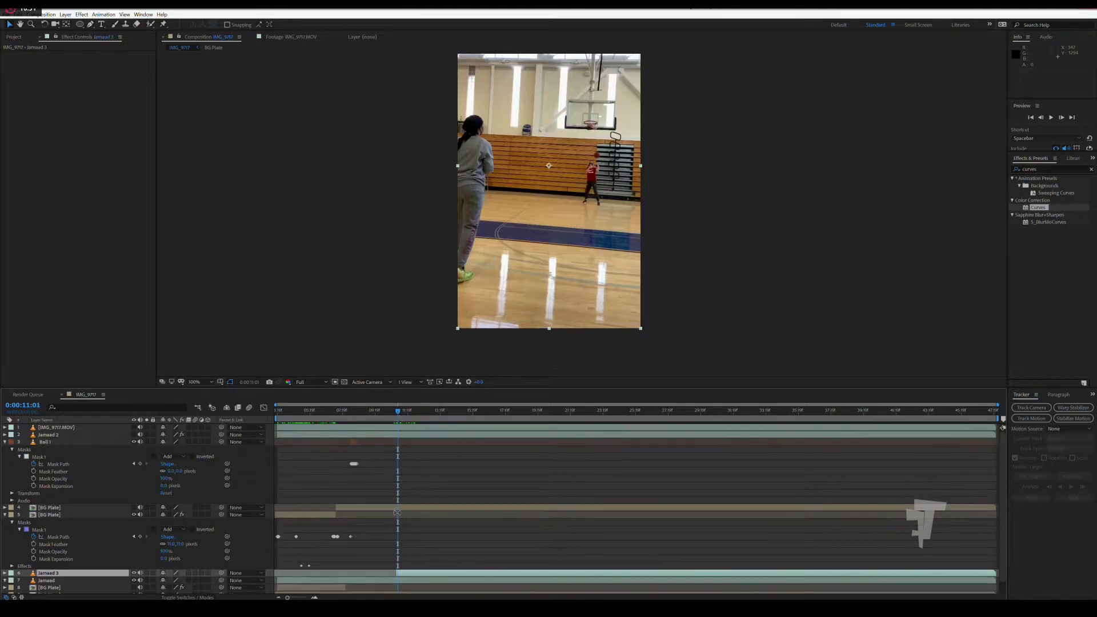
key("semicolon")
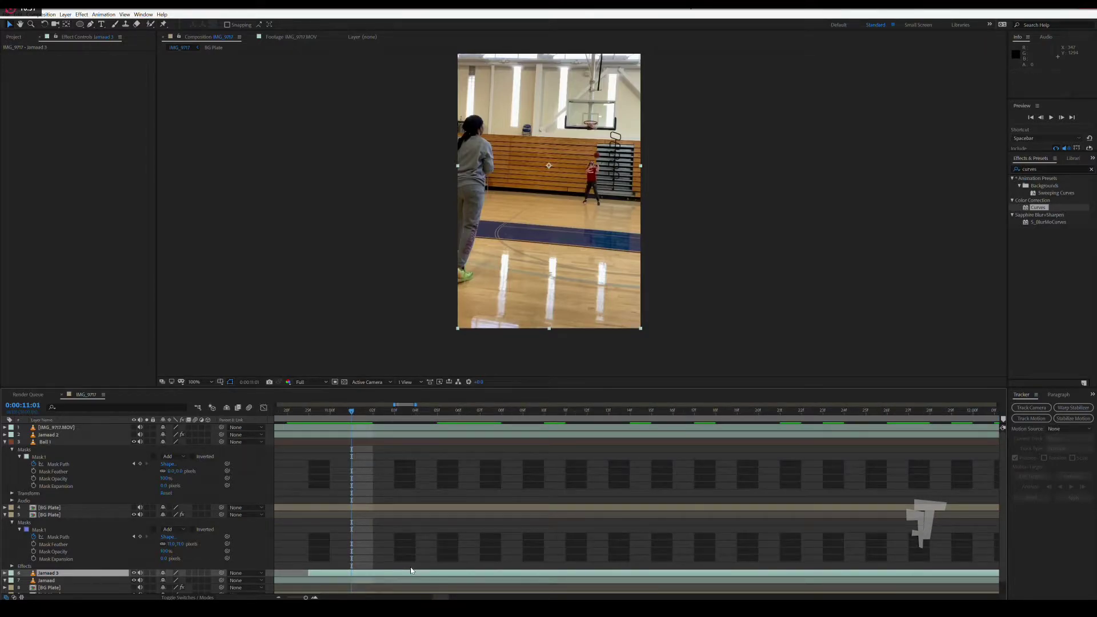
key("alt+bracketright")
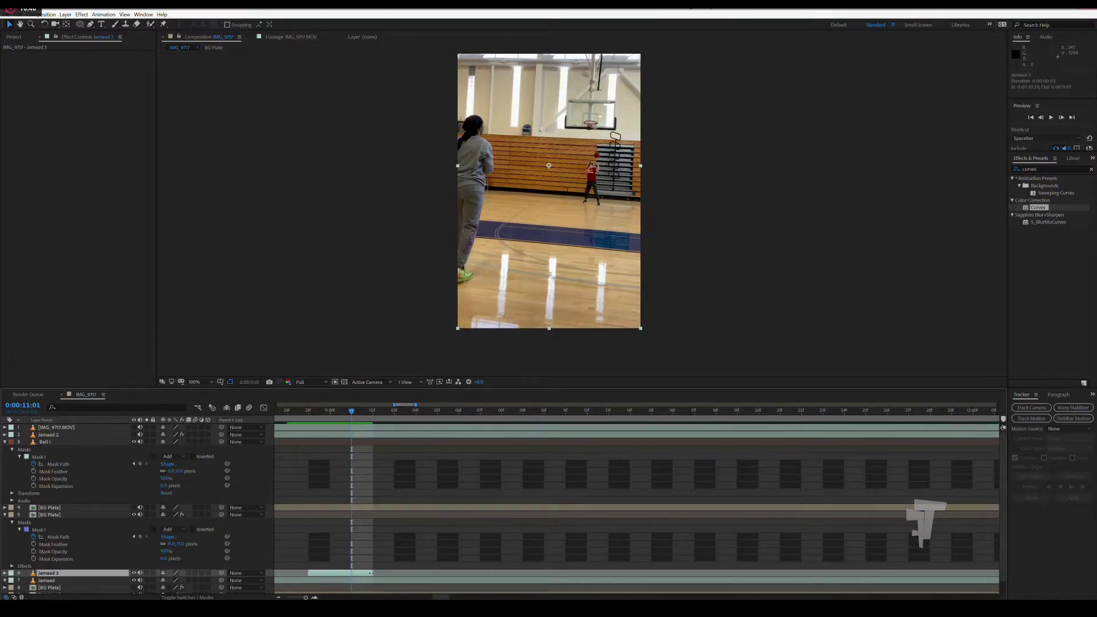
Zoom onto the ball and draw an elliptical mask around it on Jamaad 3 at 0:00:11:01.
scroll(584, 218, "up", 4)
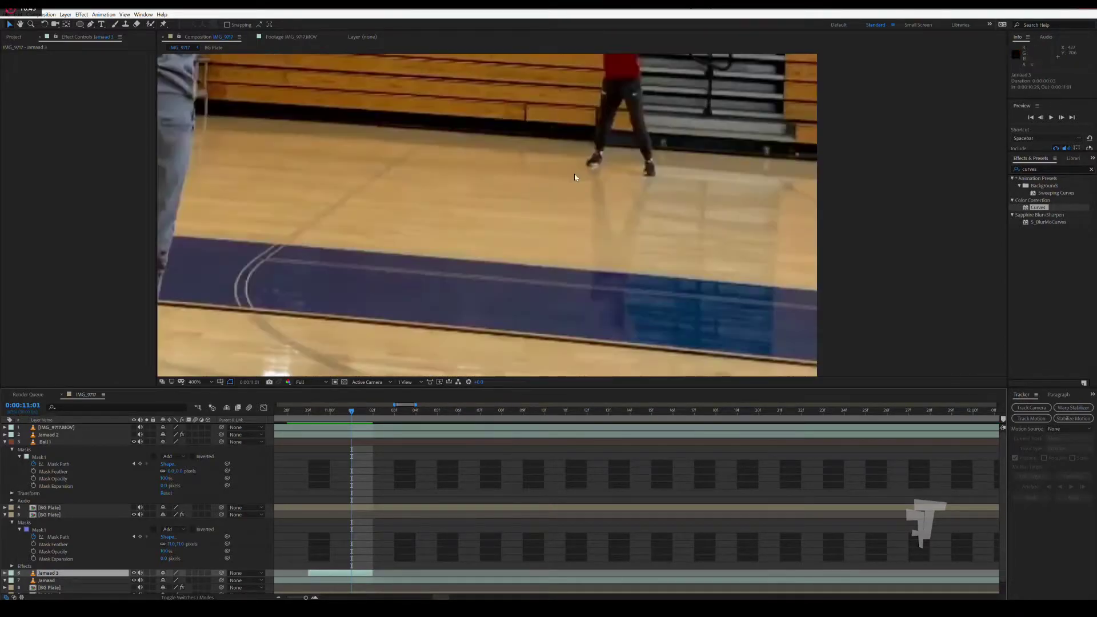
scroll(638, 139, "down", 2)
scroll(514, 212, "up", 1)
scroll(514, 214, "up", 1)
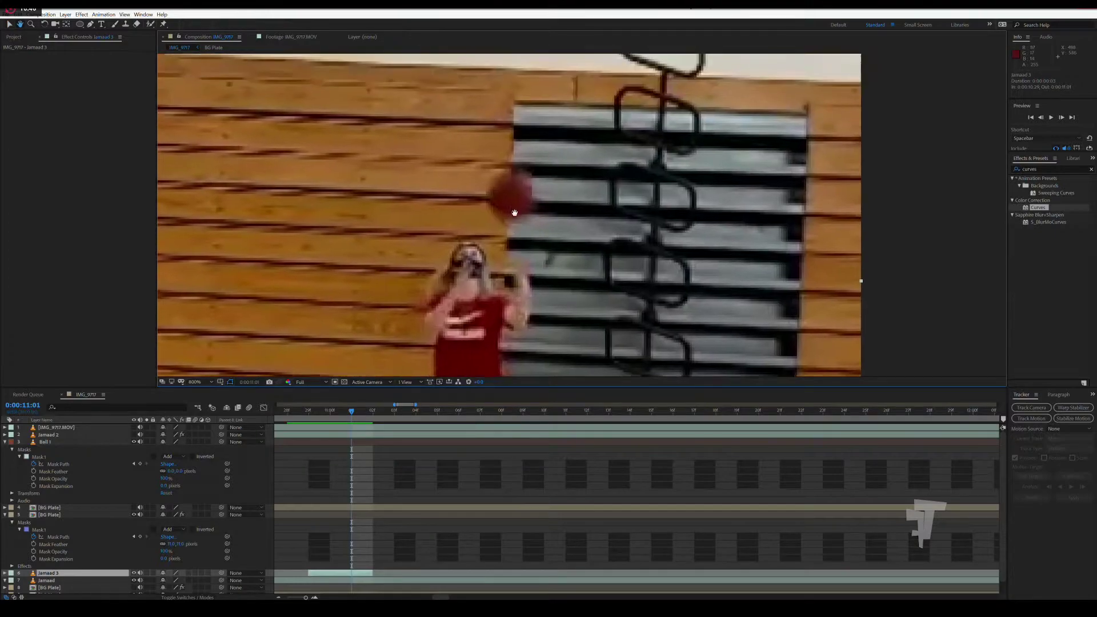
scroll(512, 223, "up", 1)
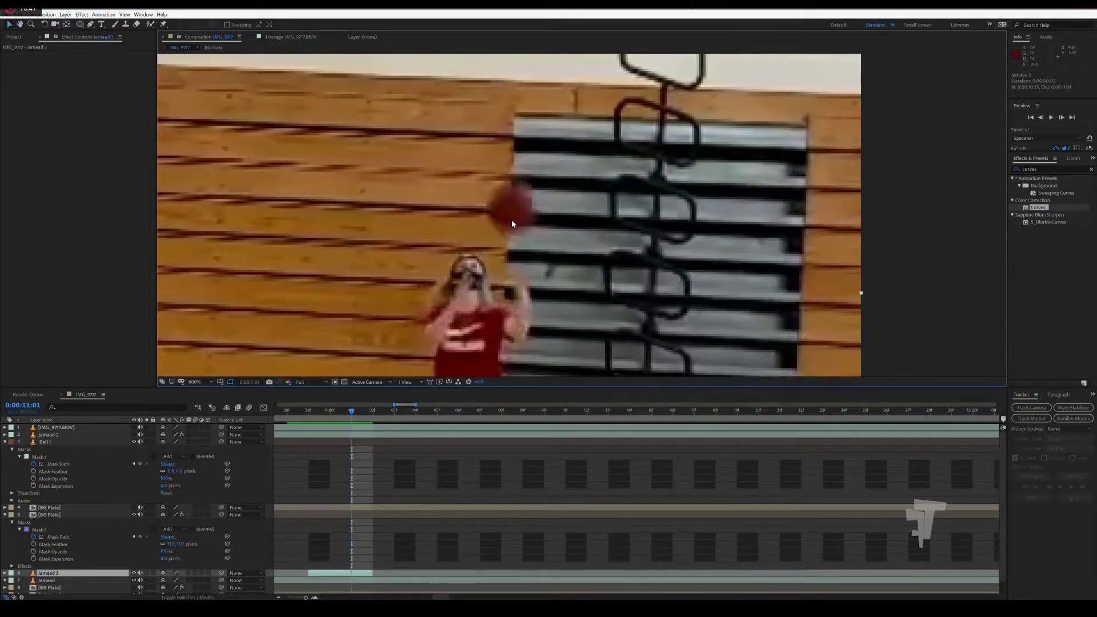
left_click(80, 24)
left_click_drag(488, 185, 532, 240)
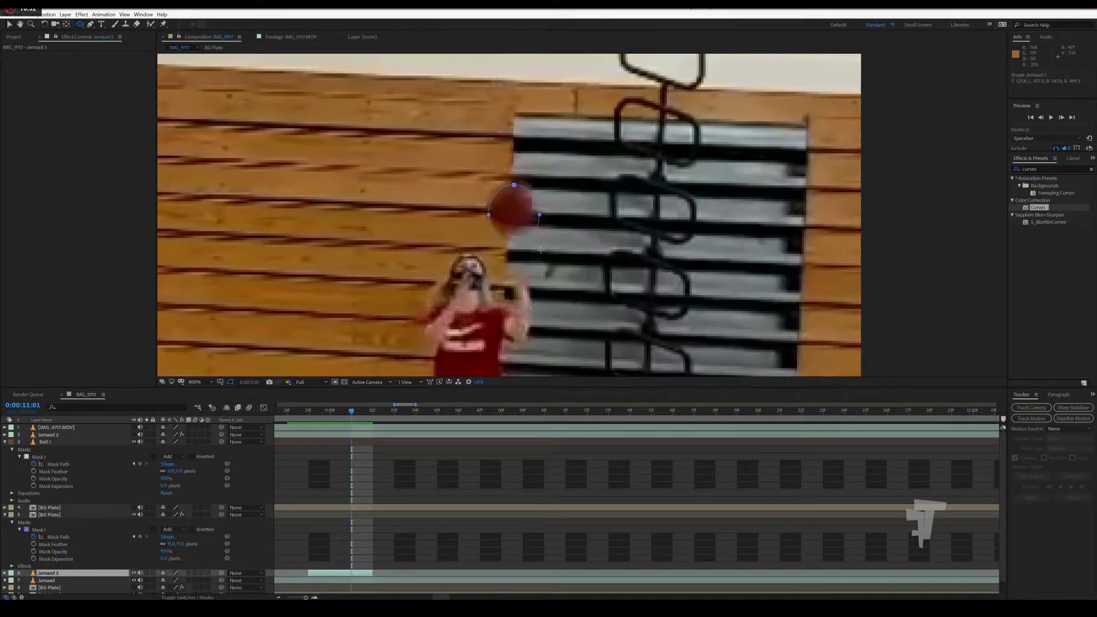
key("v")
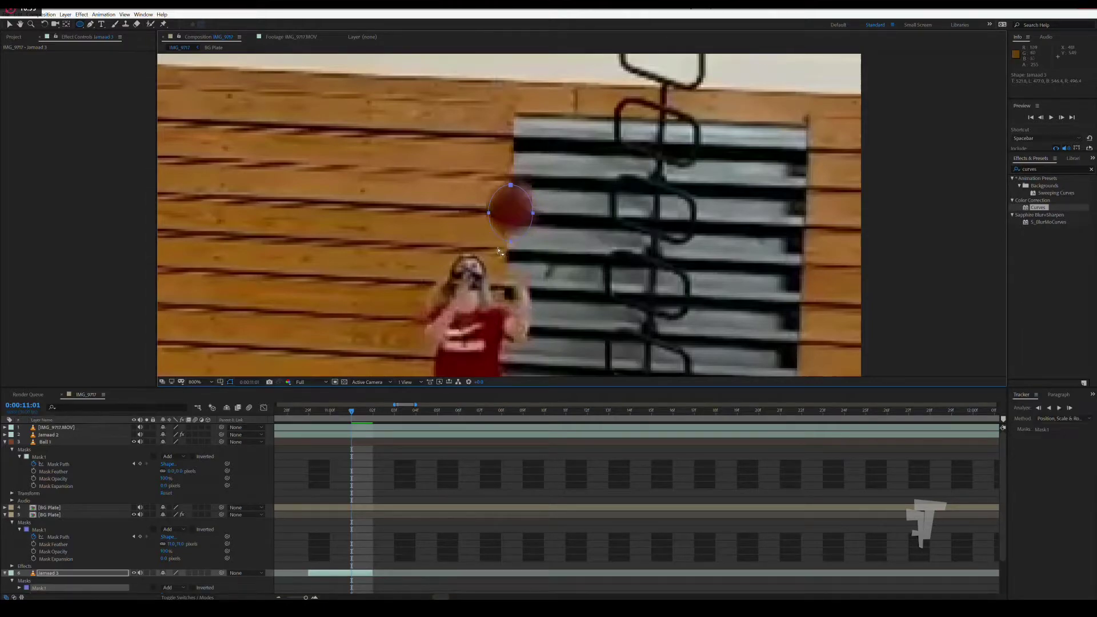
left_click_drag(509, 241, 510, 235)
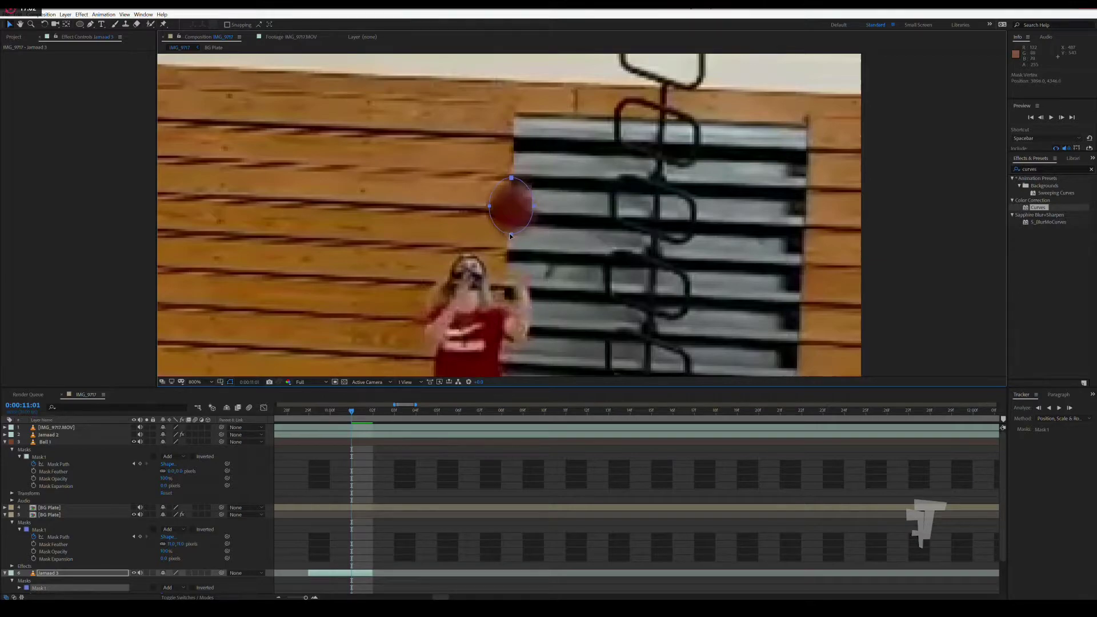
Widen the ball mask, start Mask Path keyframing, and move the mask onto the ball at 0:00:11:00.
double_click(490, 207)
left_click_drag(489, 207, 510, 181)
left_click(18, 587)
scroll(32, 548, "down", 4)
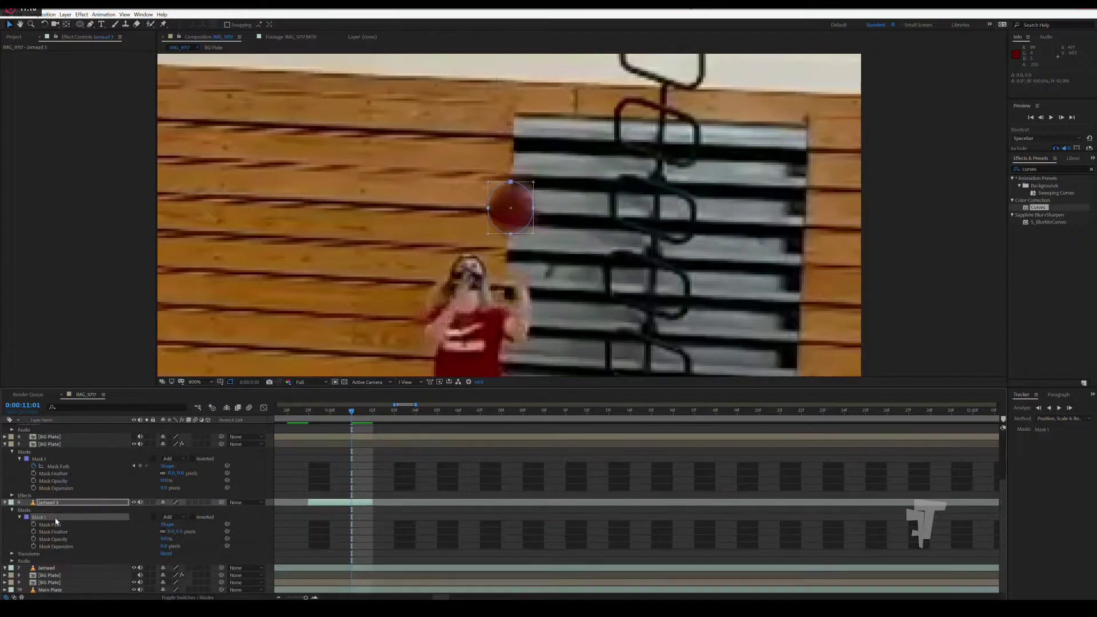
left_click(34, 525)
left_click(331, 410)
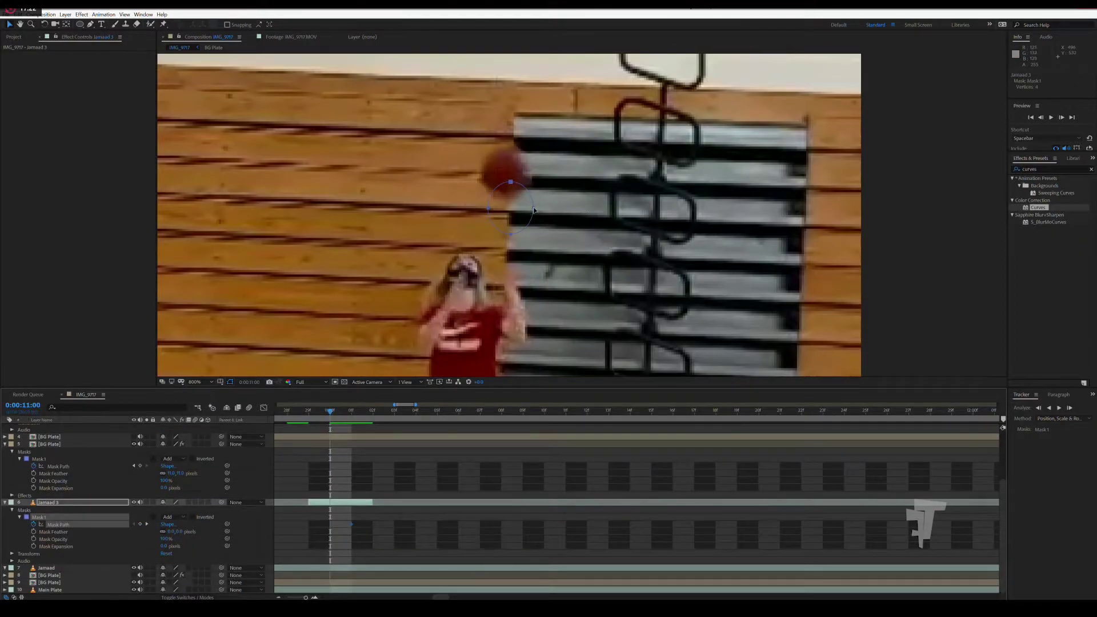
left_click_drag(534, 210, 527, 176)
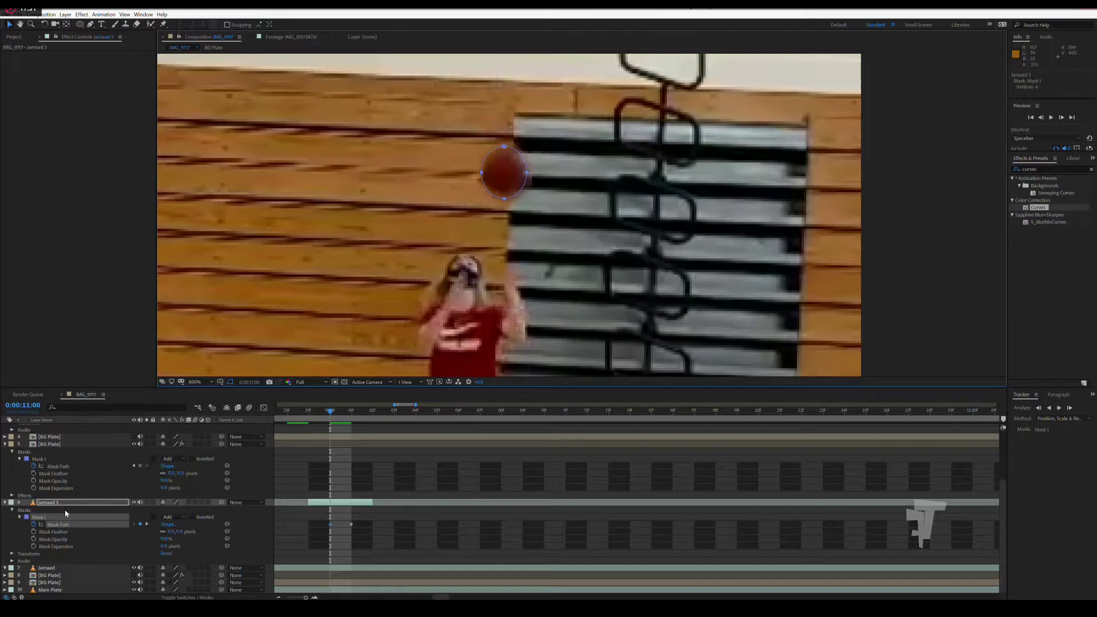
At 0:00:10:29, reposition and squash the mask to fit the ball, then preview.
key("Page_Up")
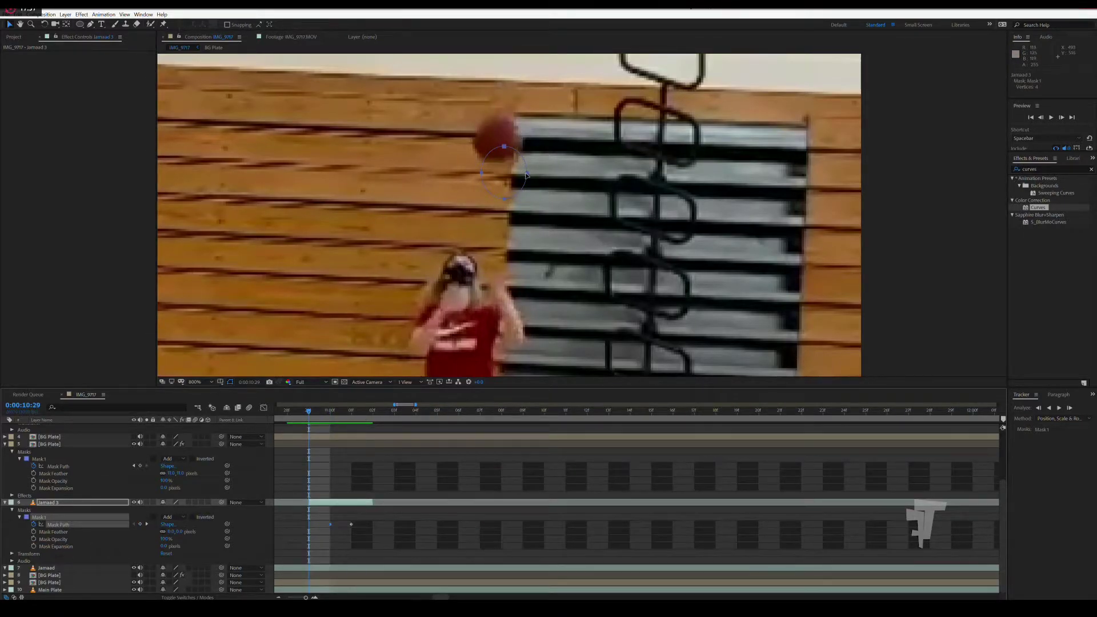
left_click_drag(526, 172, 519, 140)
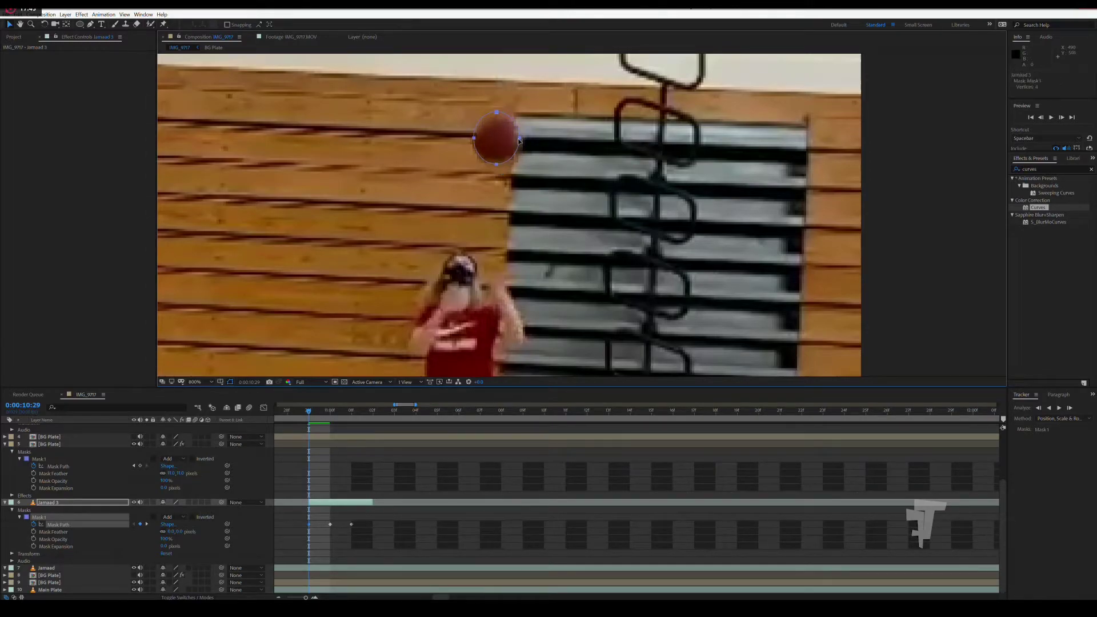
double_click(496, 112)
left_click_drag(496, 112, 495, 114)
left_click_drag(496, 164, 496, 162)
key("k")
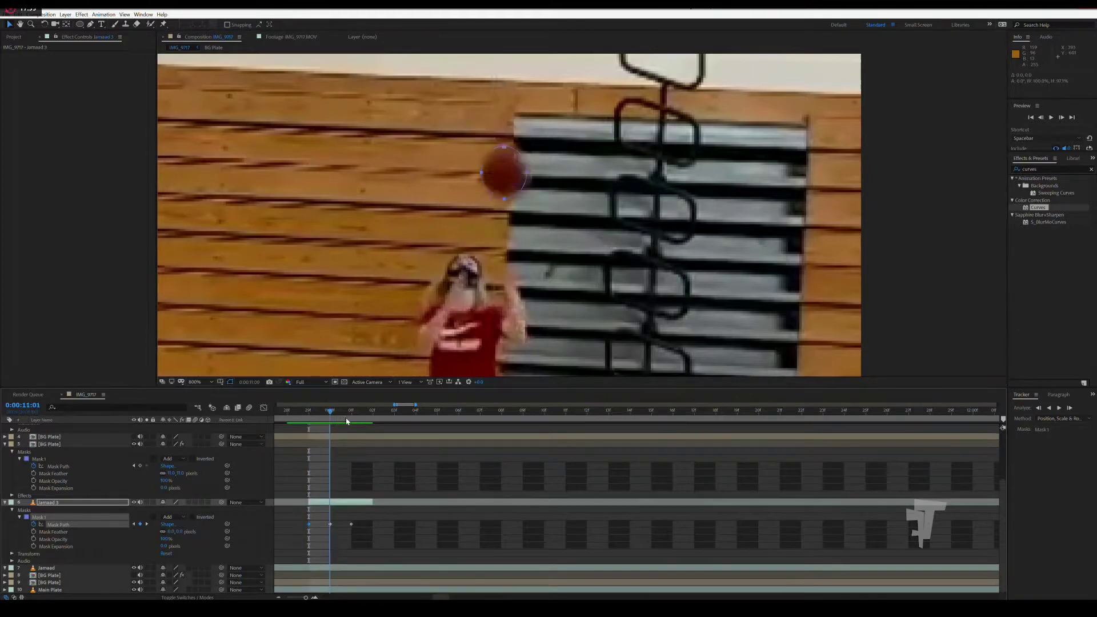
key("space")
key("space")
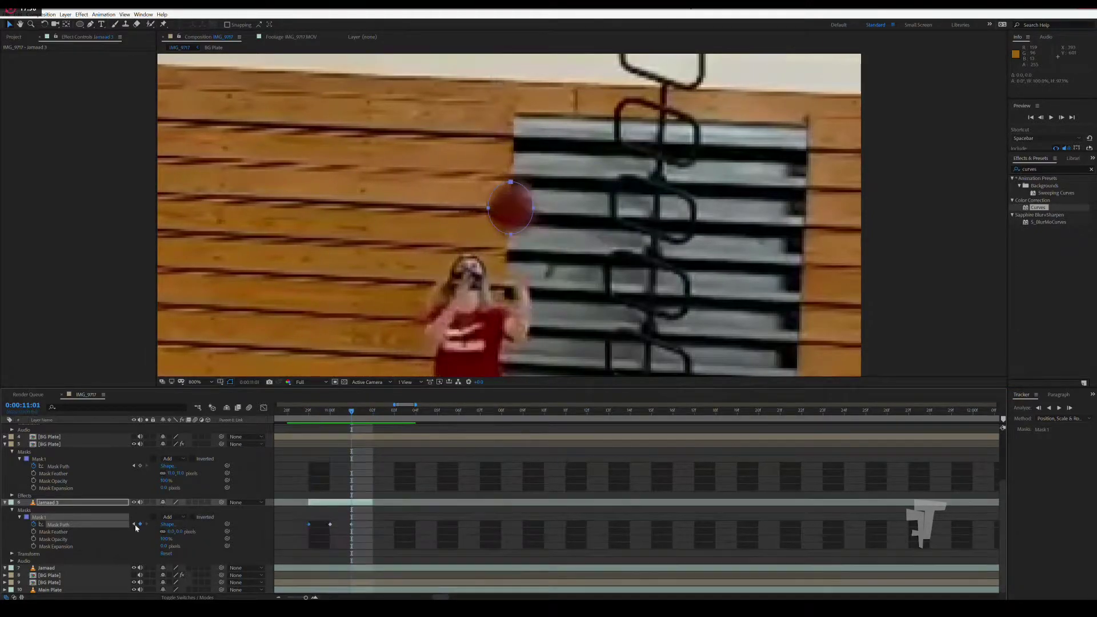
Rename the Jamaad 3 layer to 'Ball 2'.
left_click(98, 505)
key("Return")
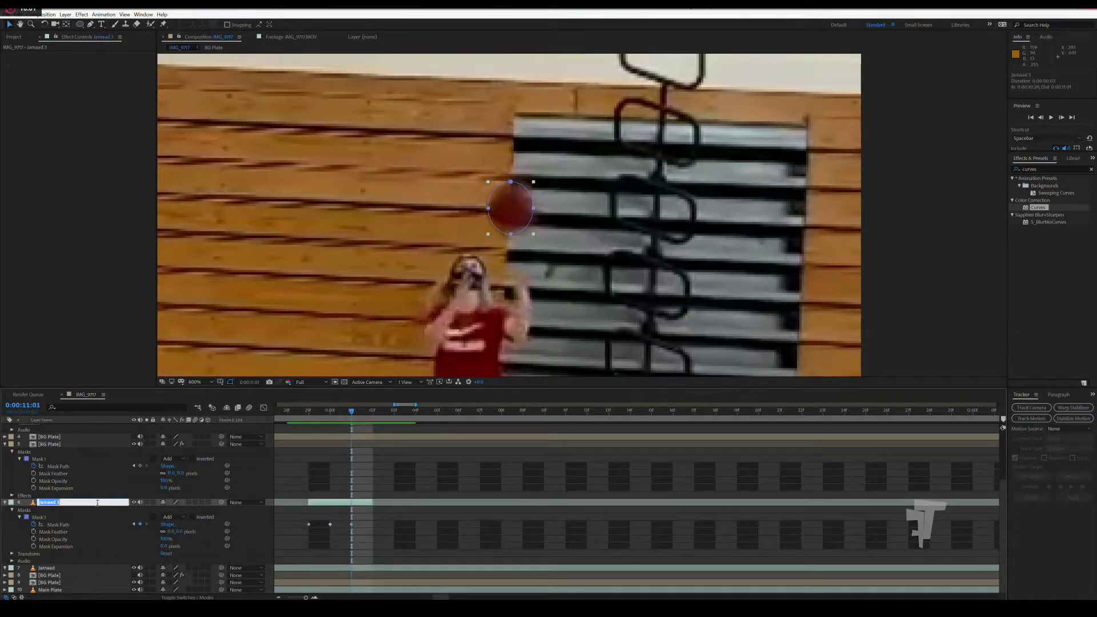
type("Ball 2")
key("Return")
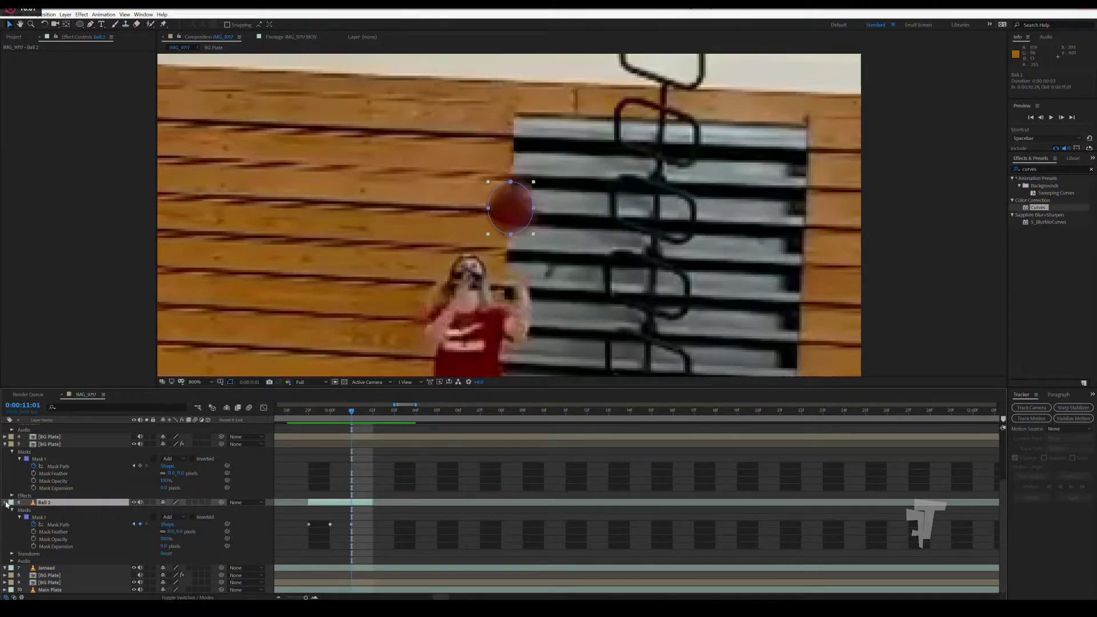
scroll(80, 568, "up", 2)
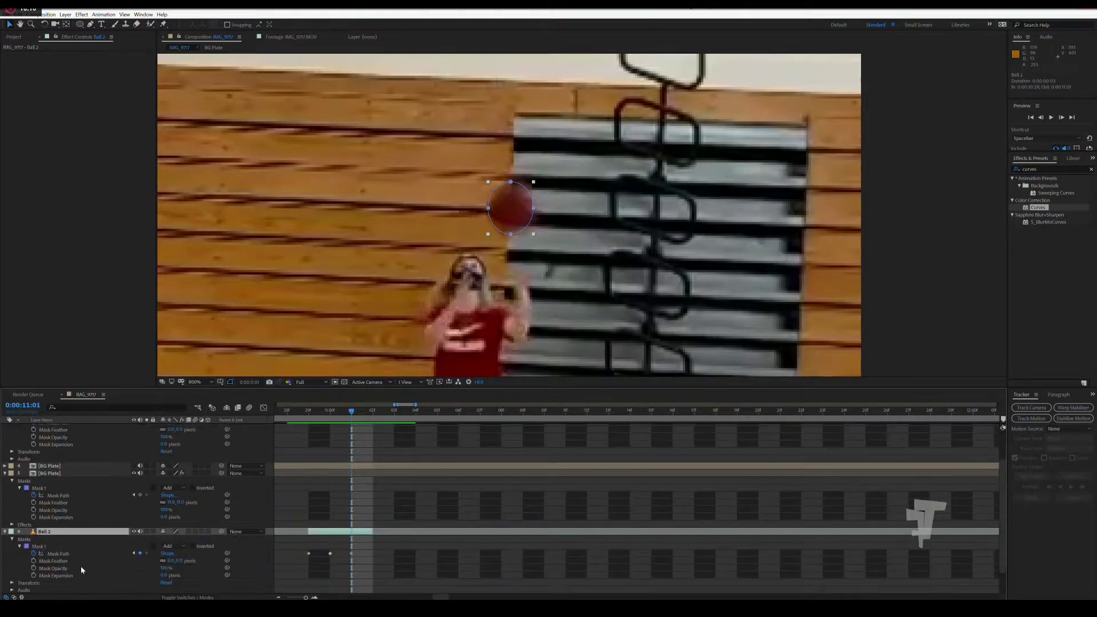
Select Mask Feather, then nudge and narrow the Jamaad 3 mask onto the ball at 0:00:15:09.
left_click(179, 560)
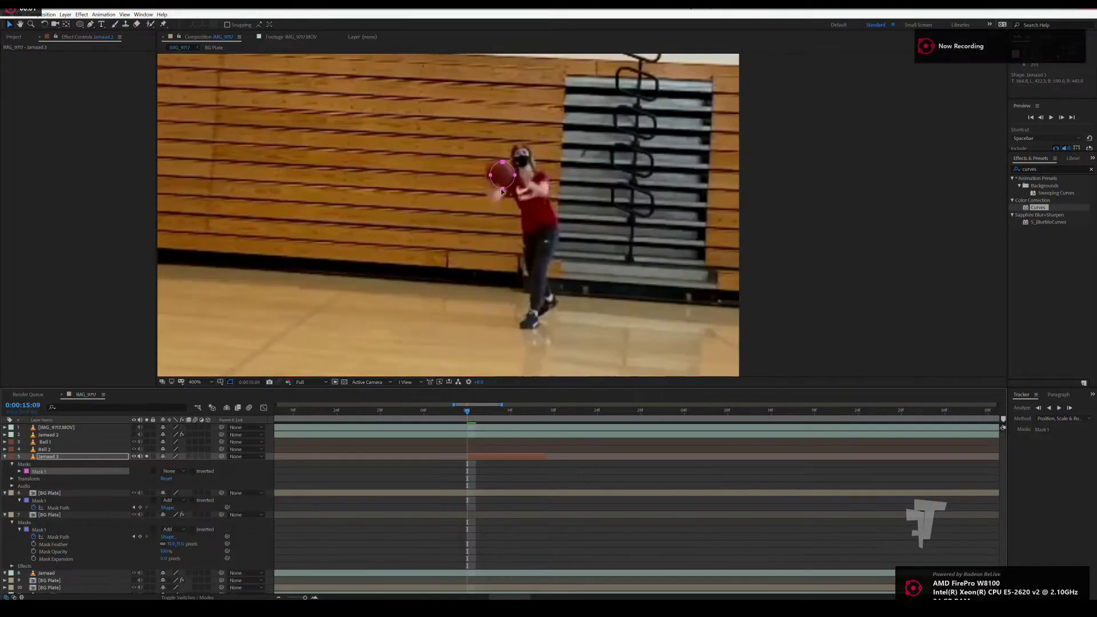
mouse_move(491, 174)
left_mouse_down()
mouse_move(500, 187)
mouse_move(500, 152)
mouse_move(500, 164)
left_mouse_up()
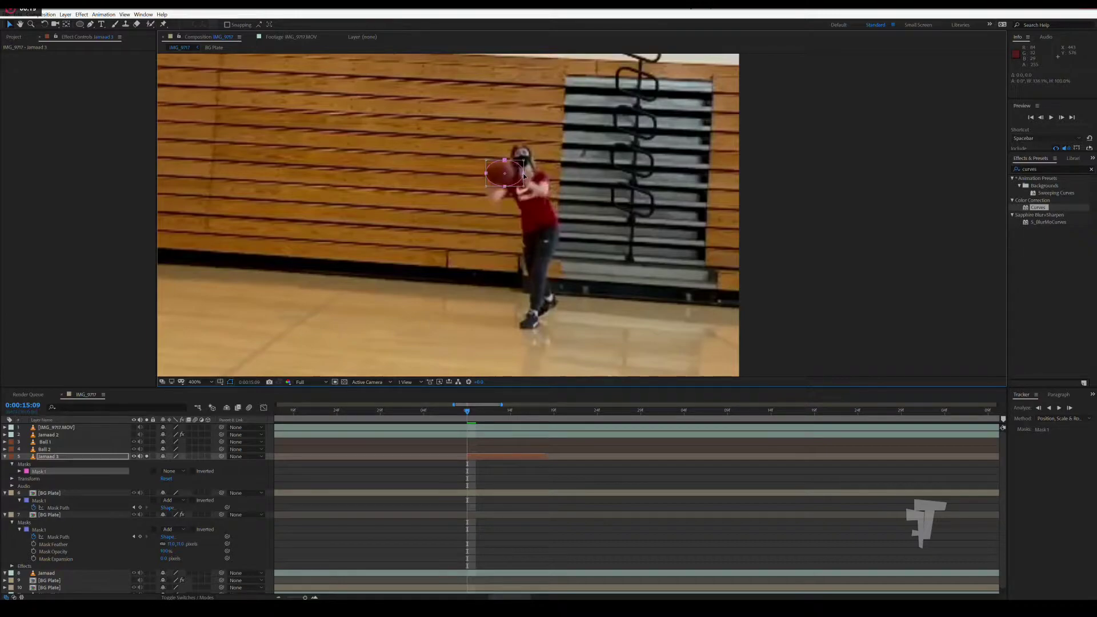
left_click_drag(514, 172, 486, 172)
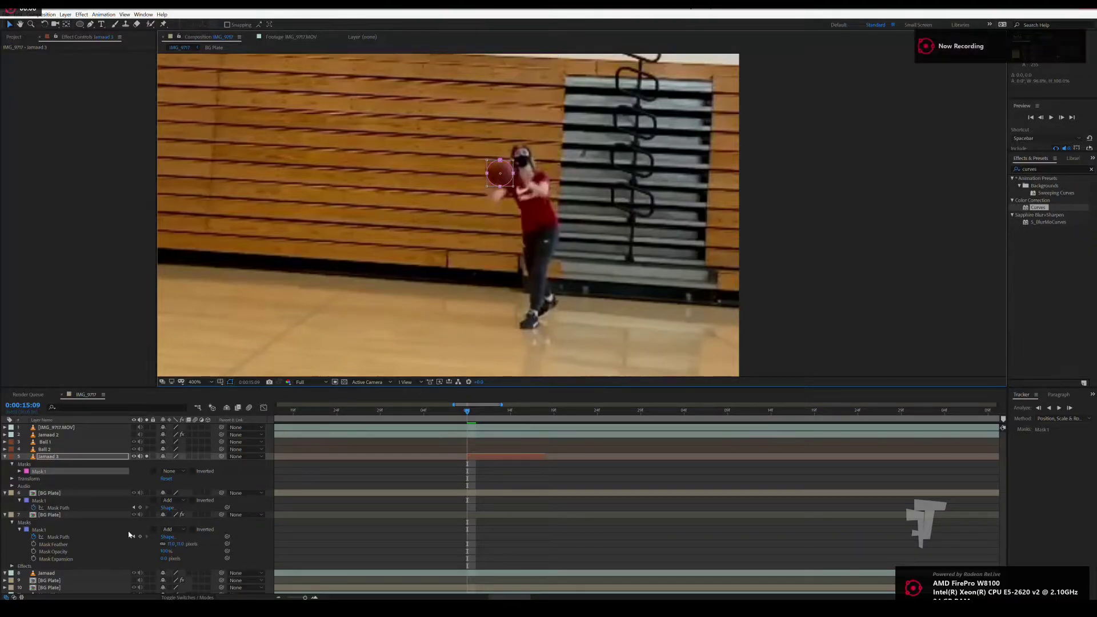
Select the ball mask path and key it onto the ball at 0:00:15:10, narrowing it slightly.
left_click(20, 471)
left_click(62, 478)
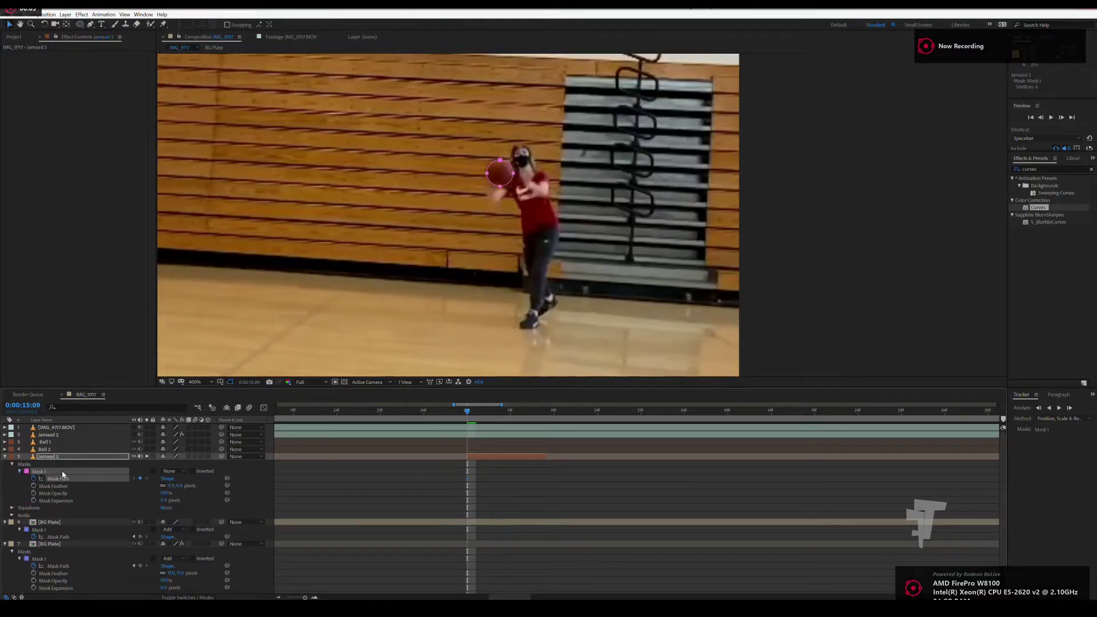
key("Page_Down")
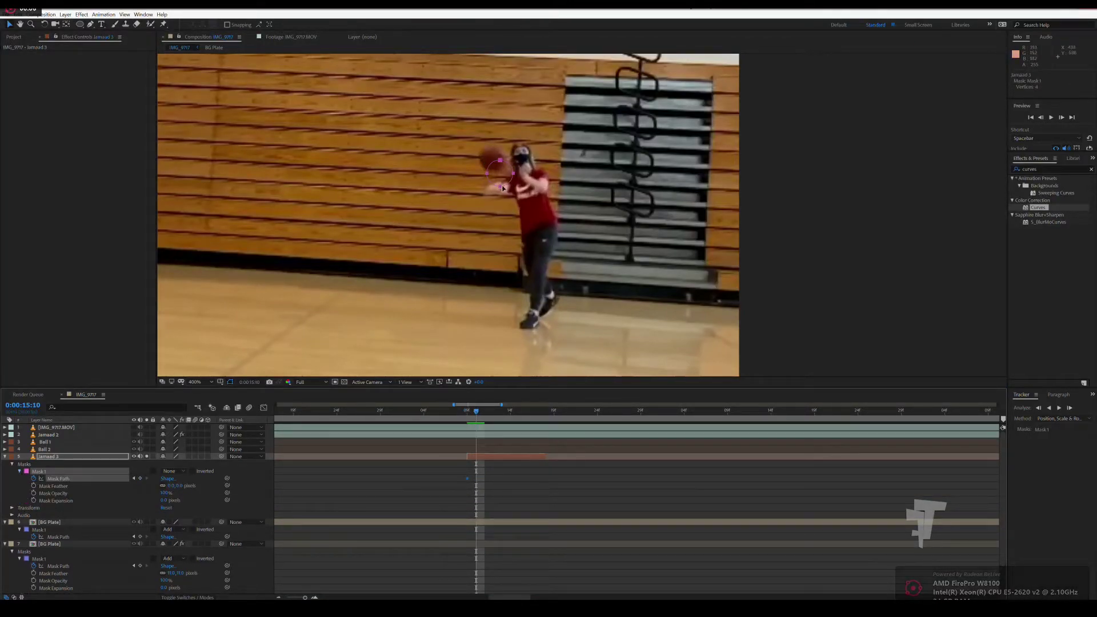
left_click_drag(497, 189, 492, 177)
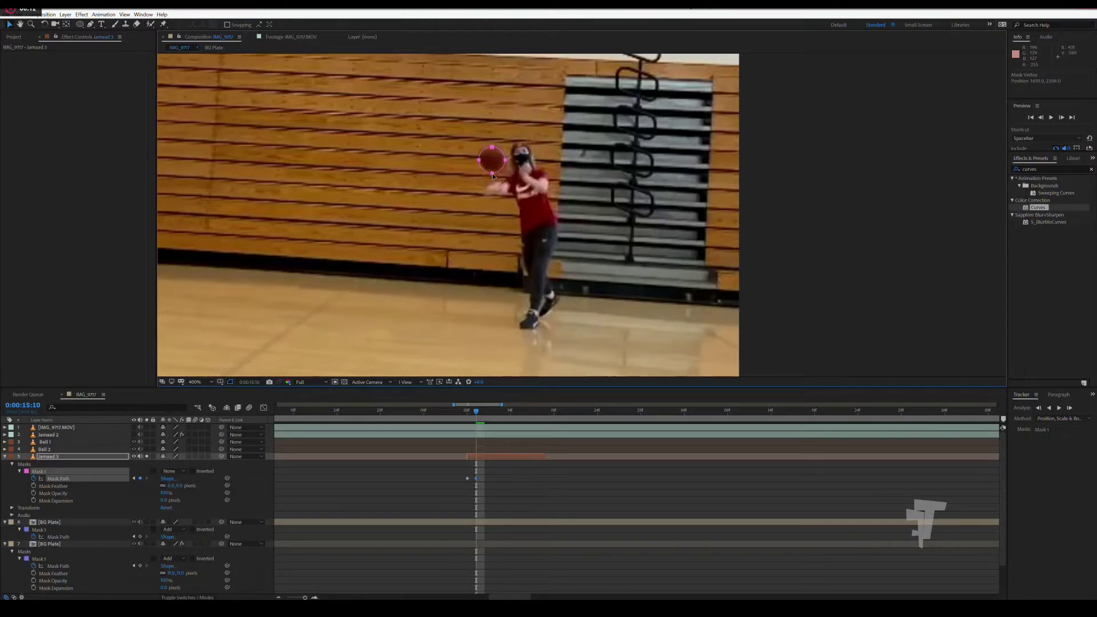
double_click(492, 174)
left_click_drag(478, 160, 491, 148)
At 0:00:15:11, move the mask up onto the ball and stretch it slightly taller.
left_click_drag(476, 419, 484, 419)
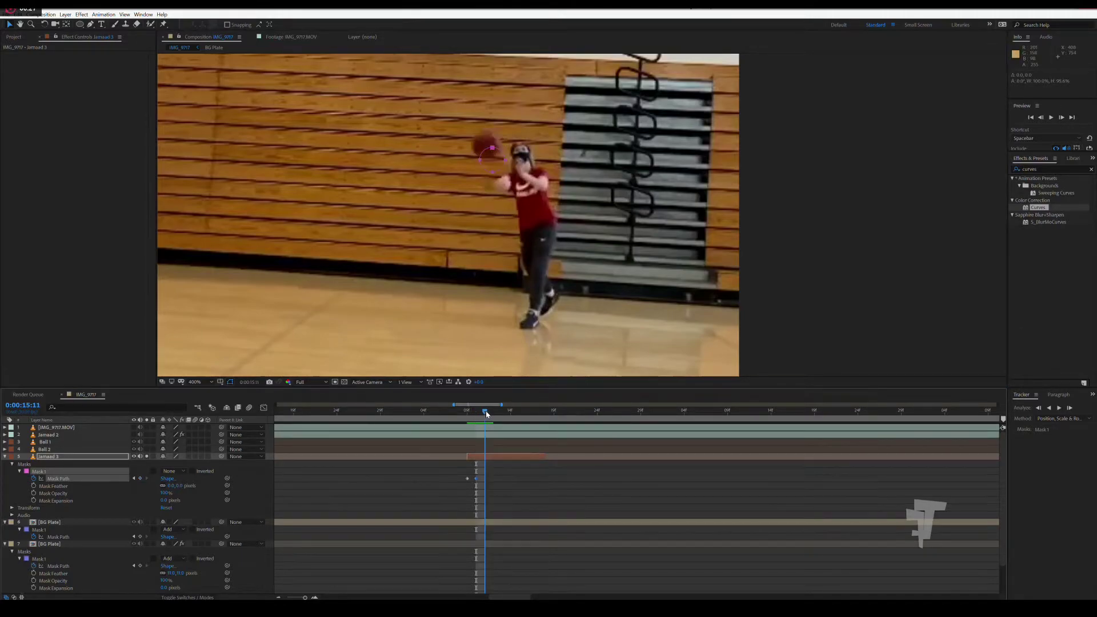
left_click_drag(489, 162, 487, 158)
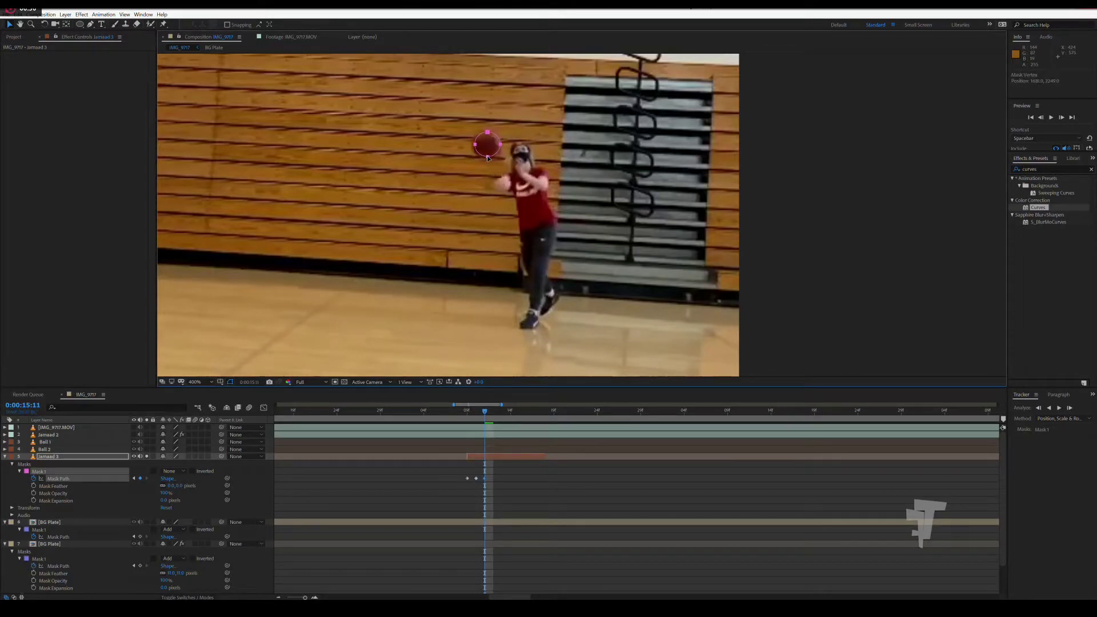
left_click(487, 159)
left_click_drag(487, 157, 471, 146)
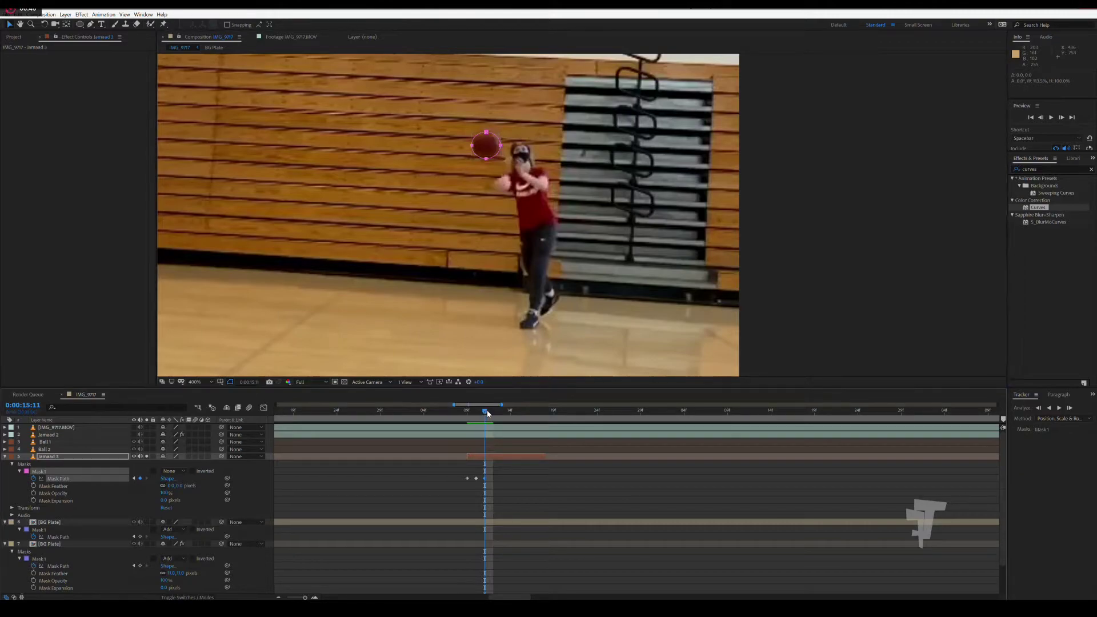
At 0:00:15:12, reposition the mask over the ball and narrow it to fit.
left_click_drag(485, 413, 493, 412)
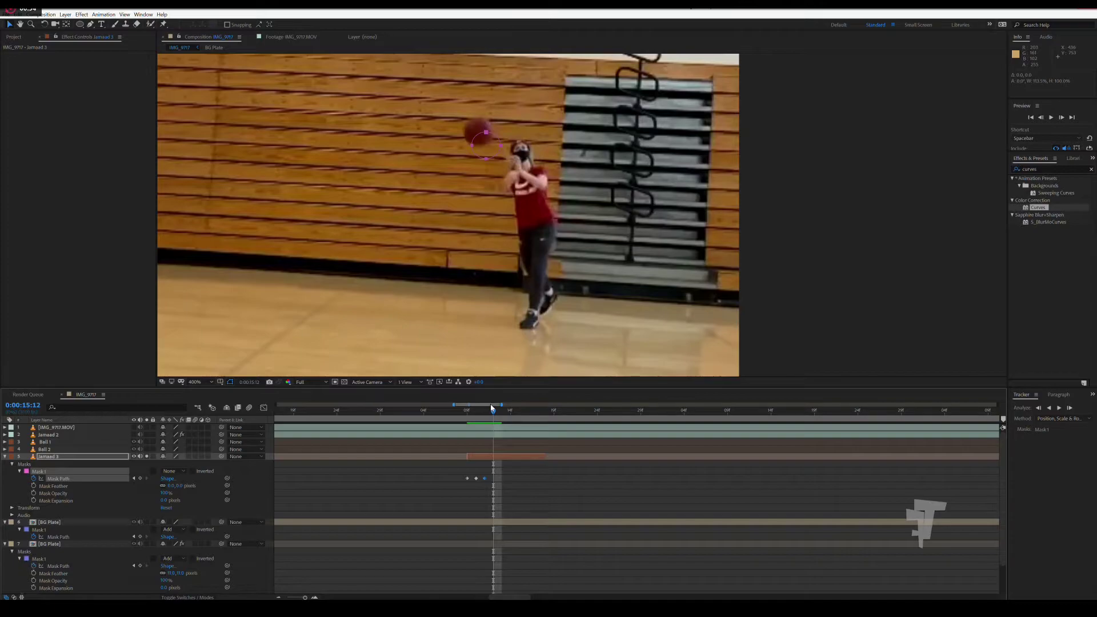
left_click_drag(486, 160, 479, 148)
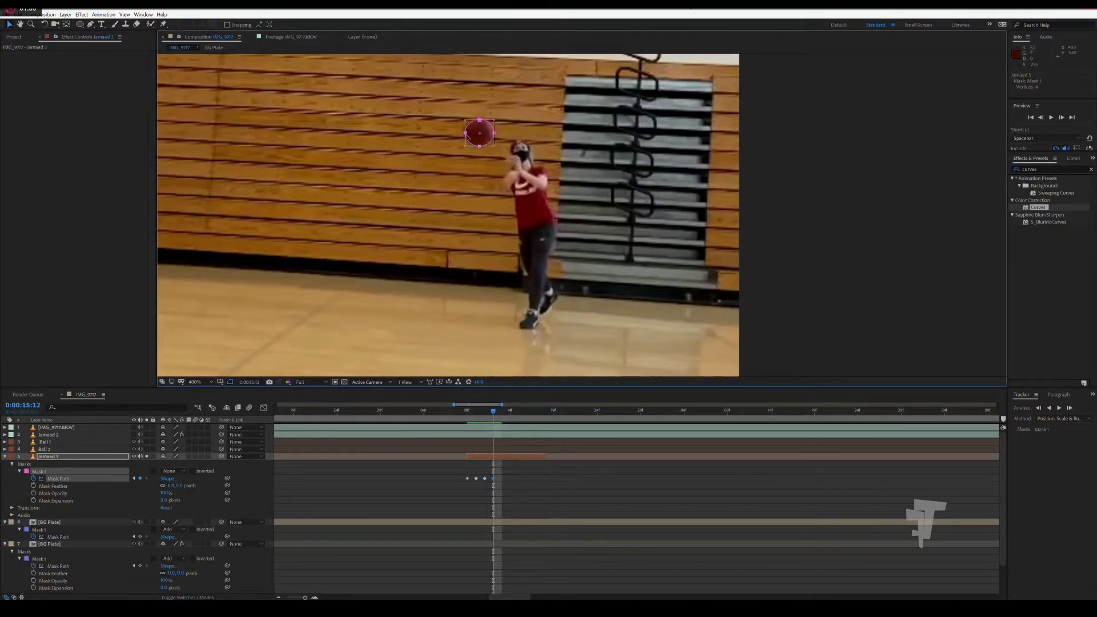
double_click(464, 133)
left_click_drag(464, 134, 479, 118)
left_click_drag(494, 420, 502, 420)
Key the ball mask onto the ball at 15:13 and 15:14, resizing it each frame.
left_click_drag(446, 152, 452, 249)
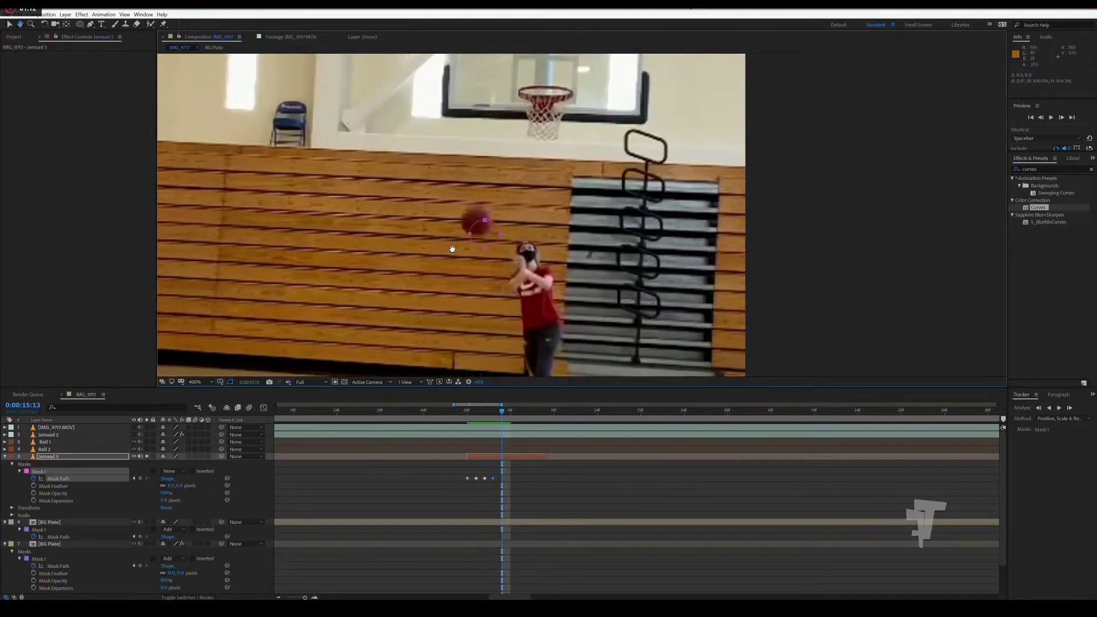
key("v")
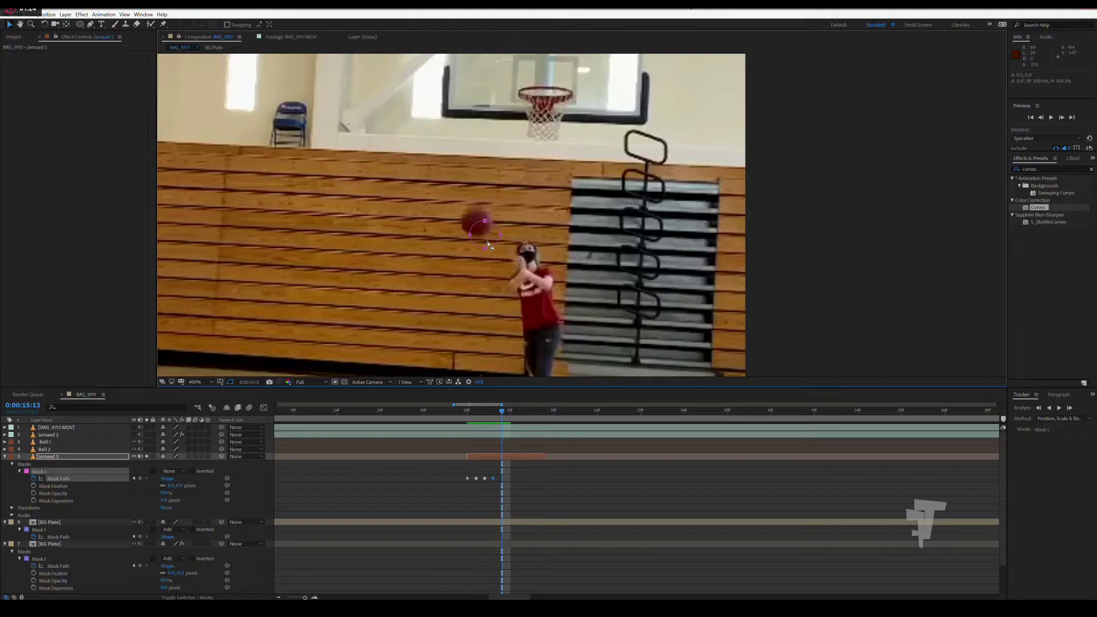
left_click_drag(483, 251, 475, 238)
double_click(475, 238)
left_click_drag(475, 238, 477, 240)
left_click_drag(461, 222, 460, 222)
left_click_drag(502, 411, 510, 410)
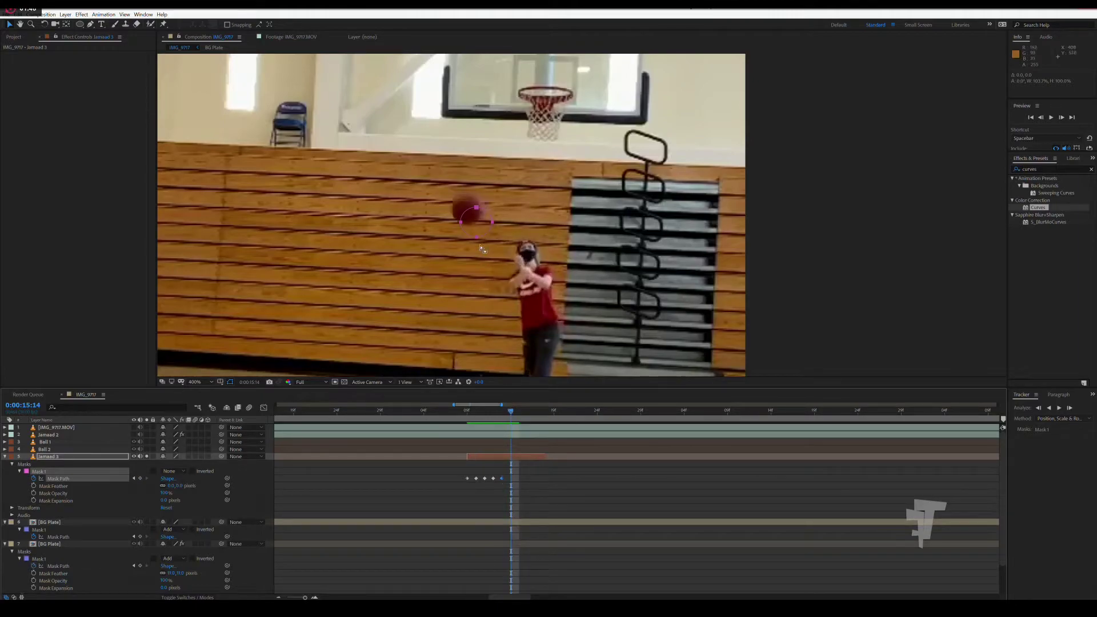
left_click_drag(476, 239, 467, 228)
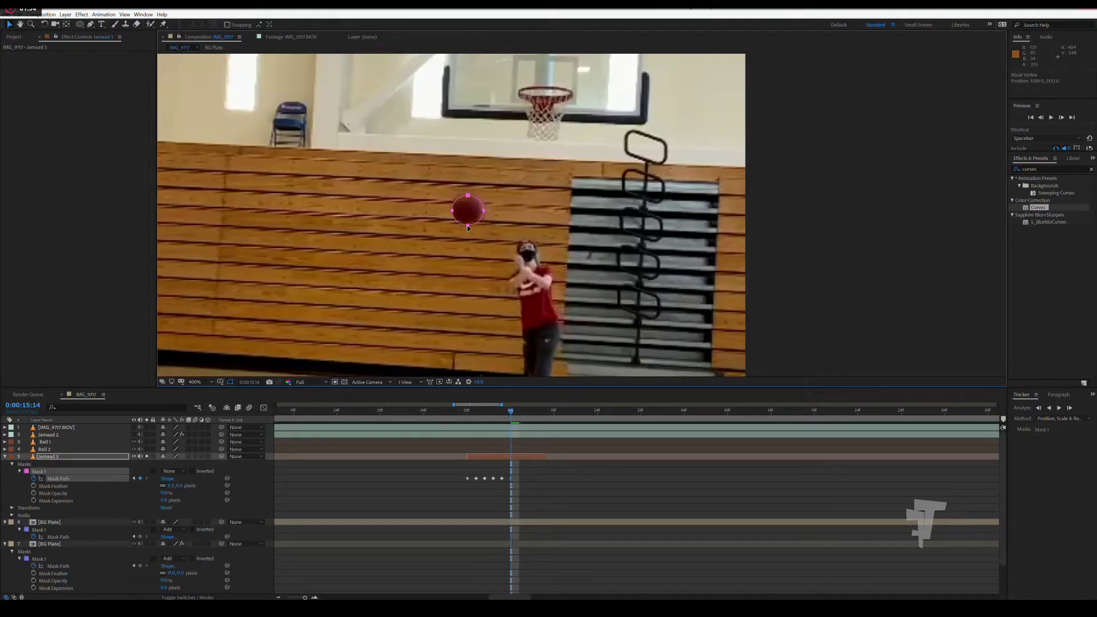
double_click(483, 212)
left_click(483, 211)
left_click_drag(452, 210, 450, 210)
left_click_drag(466, 195, 466, 193)
Key the ball mask onto the ball at 15:15 and 15:16, adjusting its edges.
left_click(519, 411)
left_click_drag(467, 223, 461, 214)
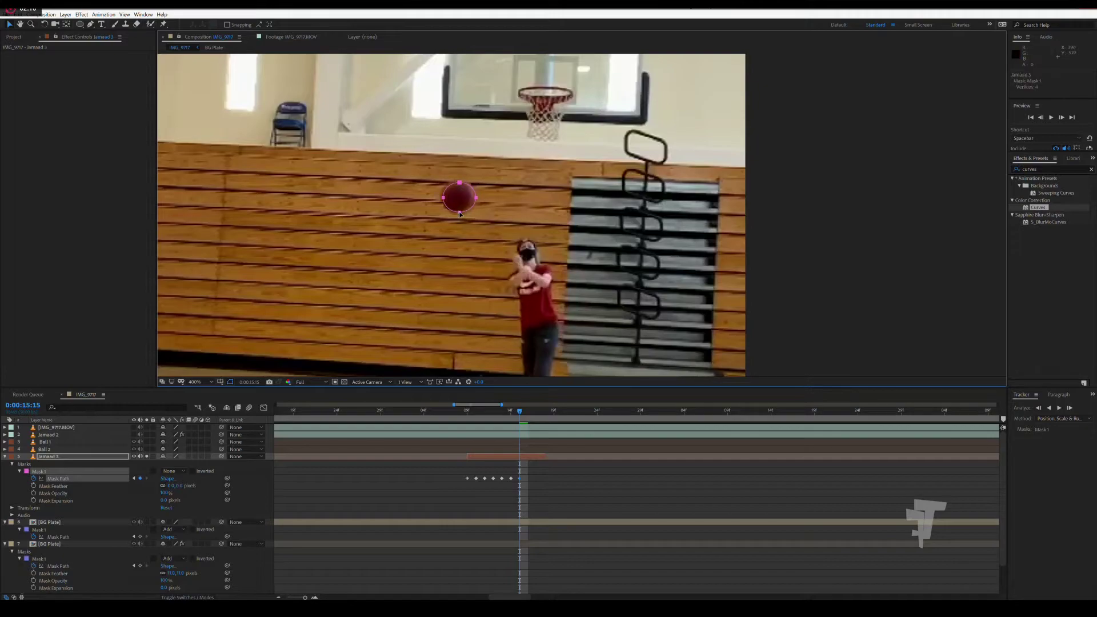
double_click(440, 199)
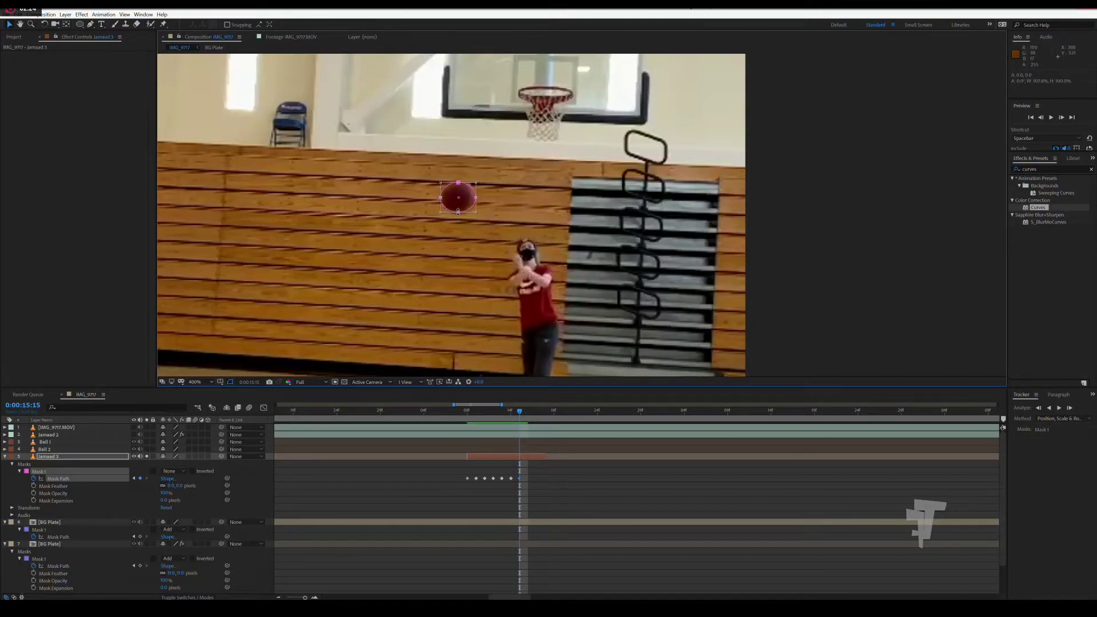
left_click_drag(457, 212, 458, 216)
left_click_drag(458, 182, 458, 180)
left_click(524, 412)
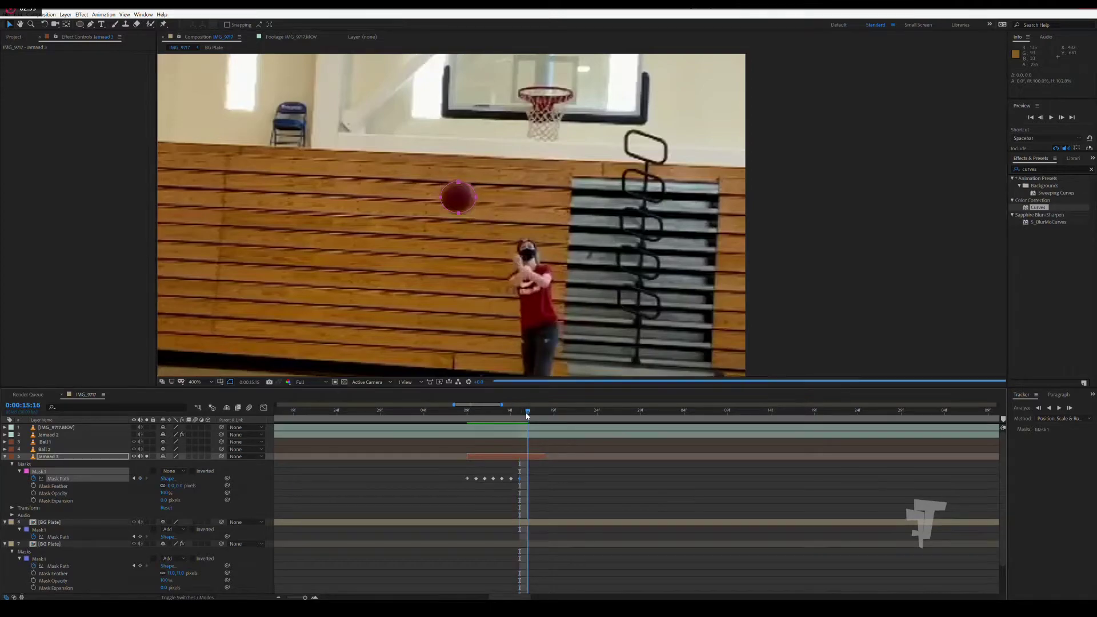
left_click_drag(458, 215, 449, 204)
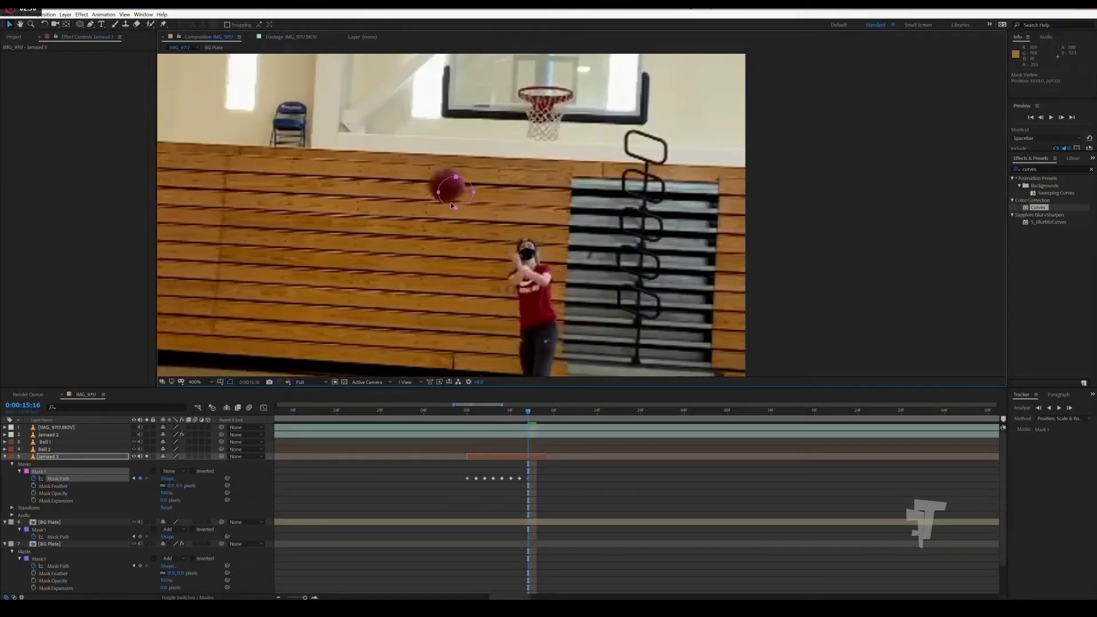
double_click(447, 203)
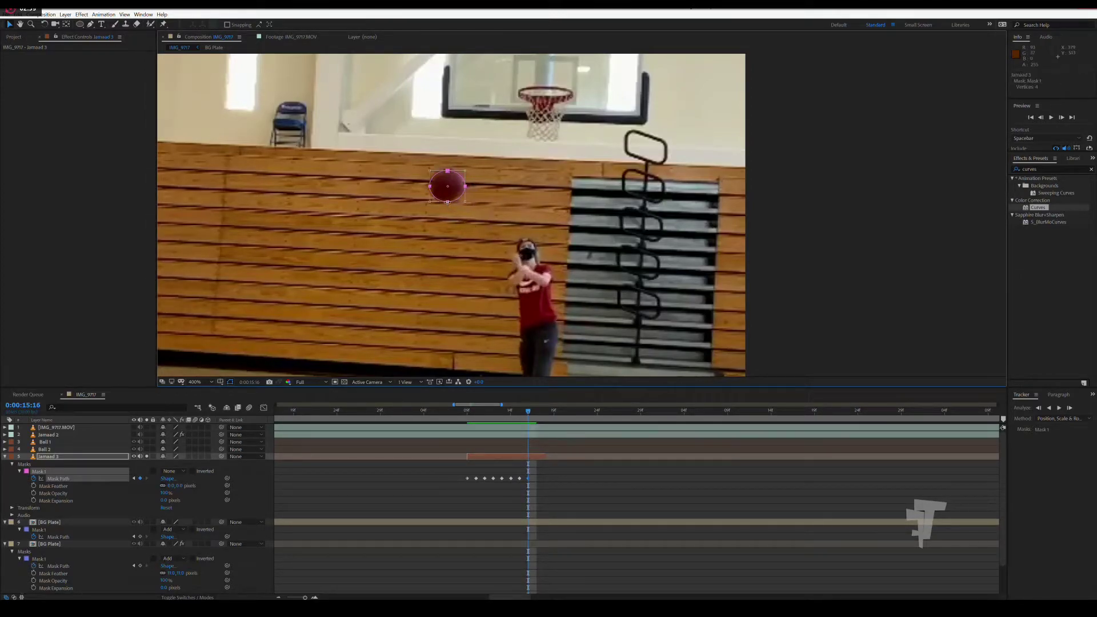
left_click(447, 205)
left_click_drag(447, 171, 448, 170)
left_click_drag(428, 186, 430, 187)
Fit the mask to the ball at 15:17, then turn off Solo on Jamaad 3.
key("Page_Down")
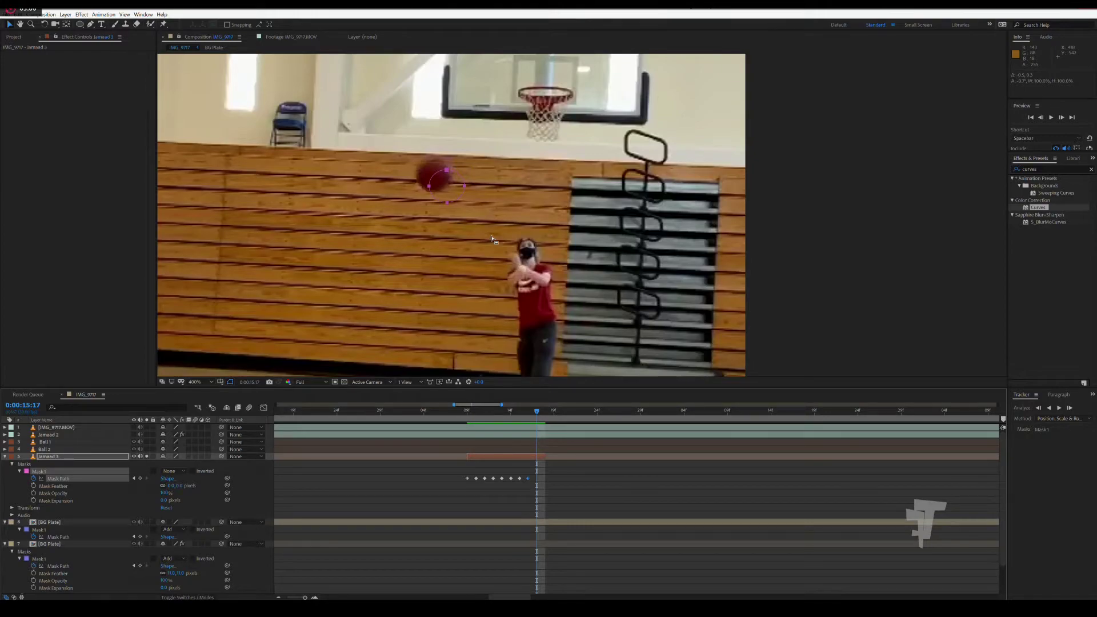
left_click_drag(446, 203, 436, 193)
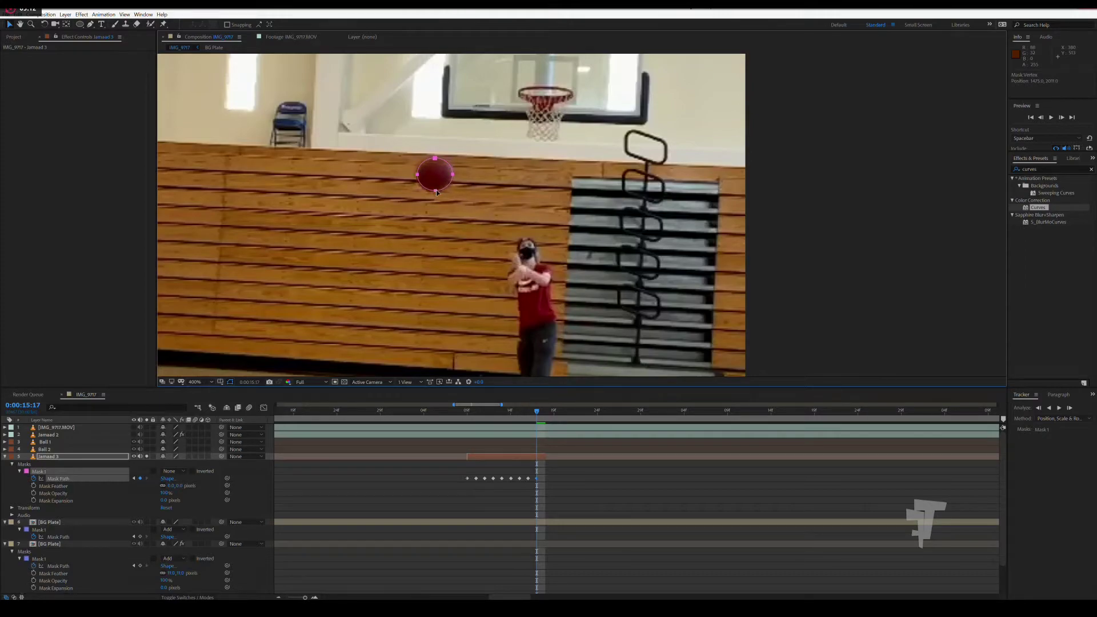
double_click(436, 192)
left_click_drag(416, 174, 415, 174)
left_click_drag(432, 190, 435, 160)
left_click(545, 415)
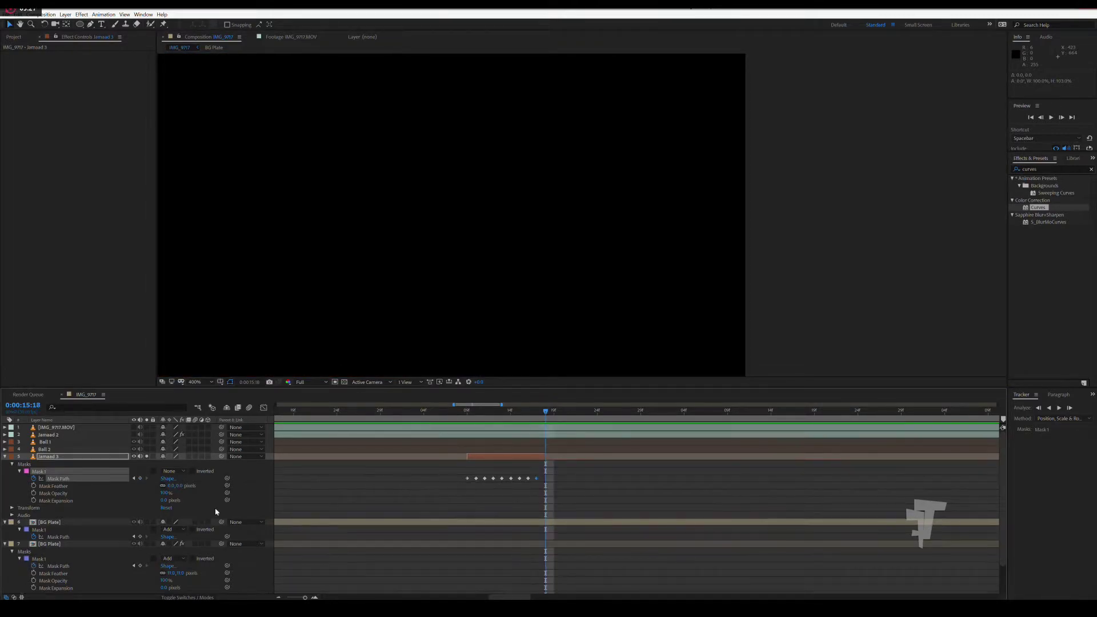
left_click(146, 457)
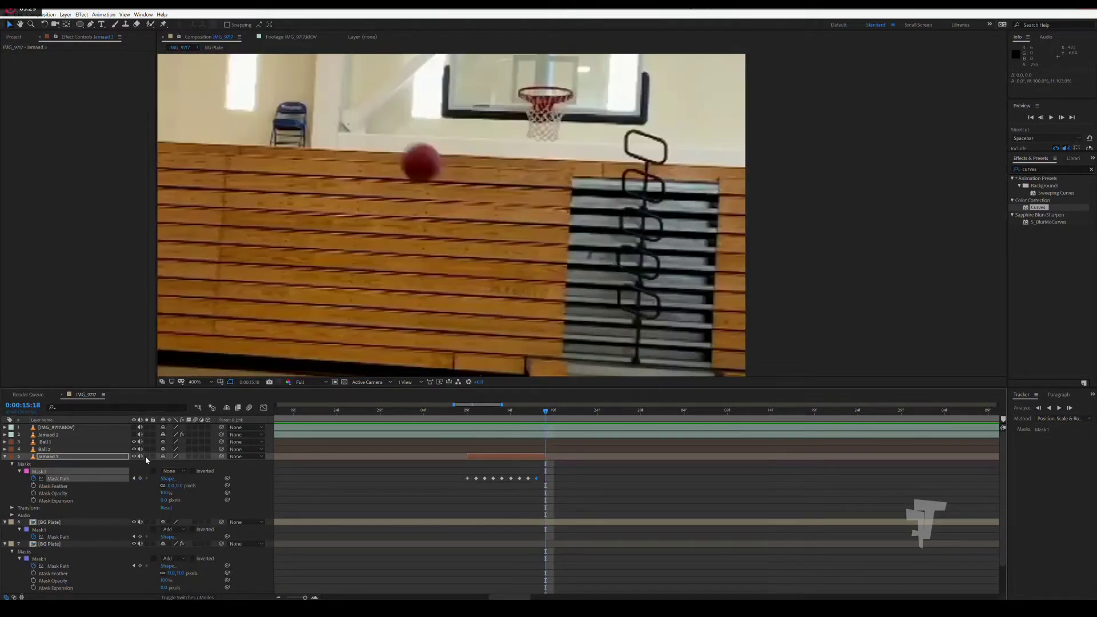
left_click(501, 457)
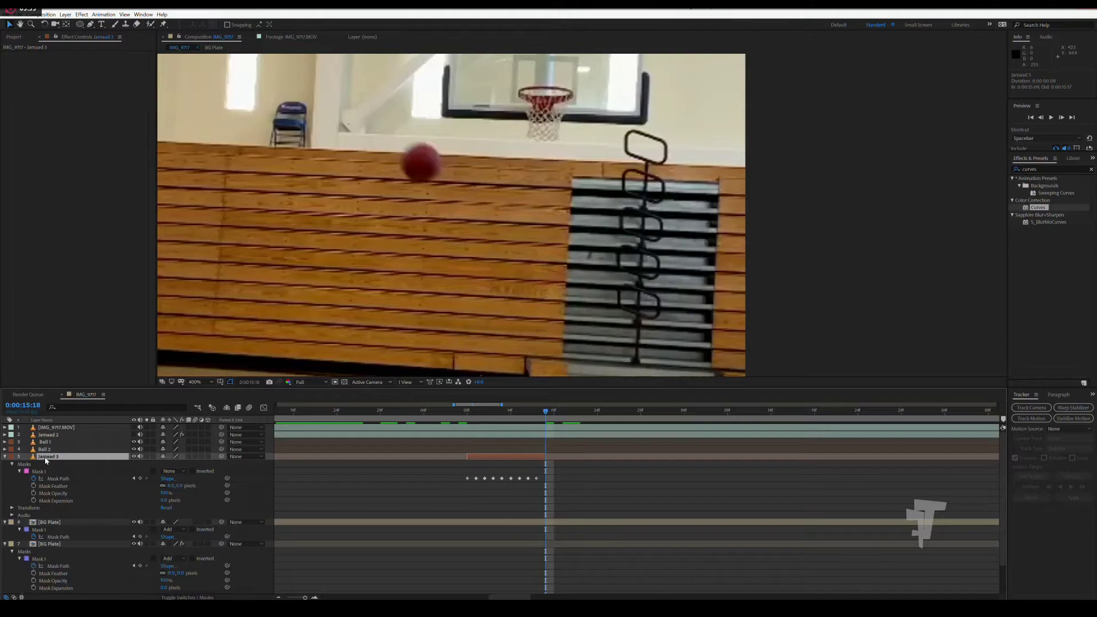
Rename Jamaad 3 to Ball 3 and give its Mask 1 a feather of 5.
key("Return")
type("Ball")
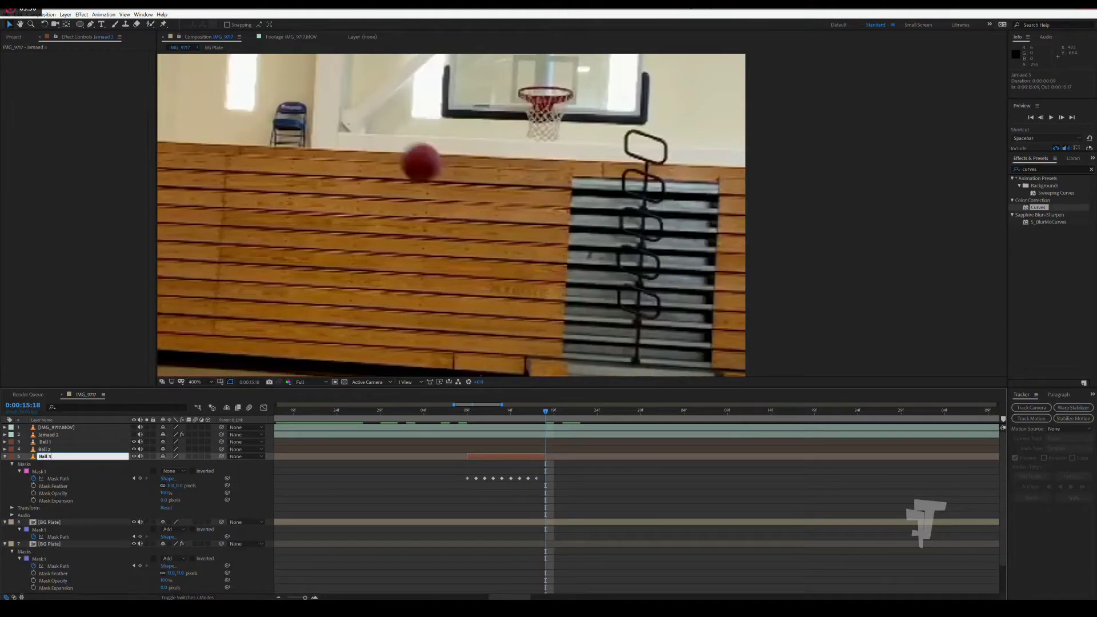
key("Return")
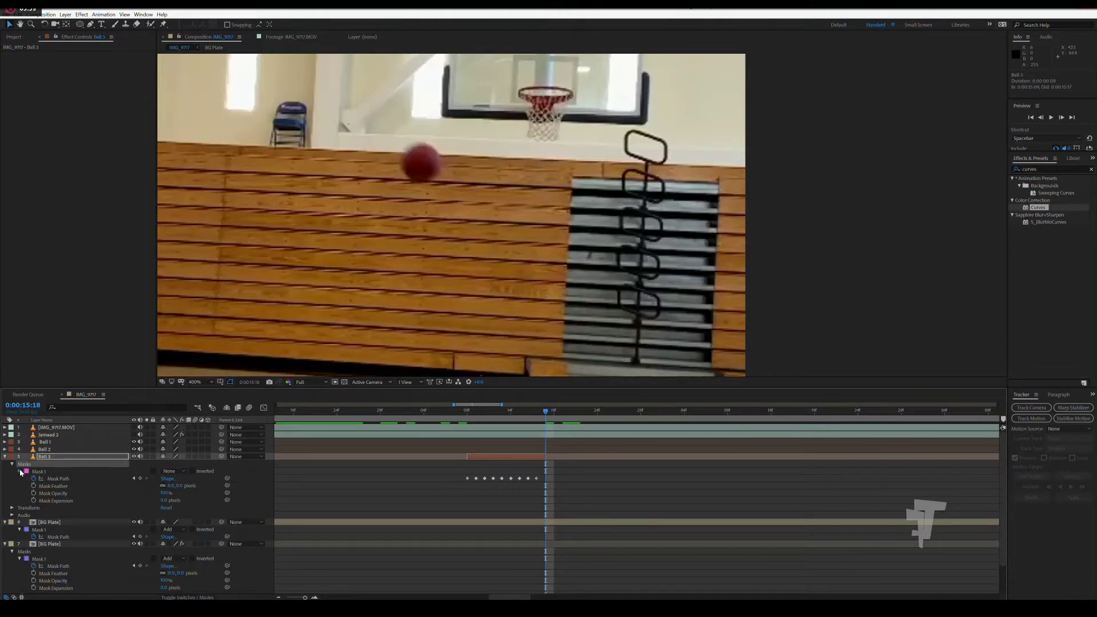
left_click(20, 471)
left_click(19, 472)
type("5")
key("Return")
Set Ball 3's mask mode to Add at 0:00:15:13 and deselect the layer.
left_click(452, 417)
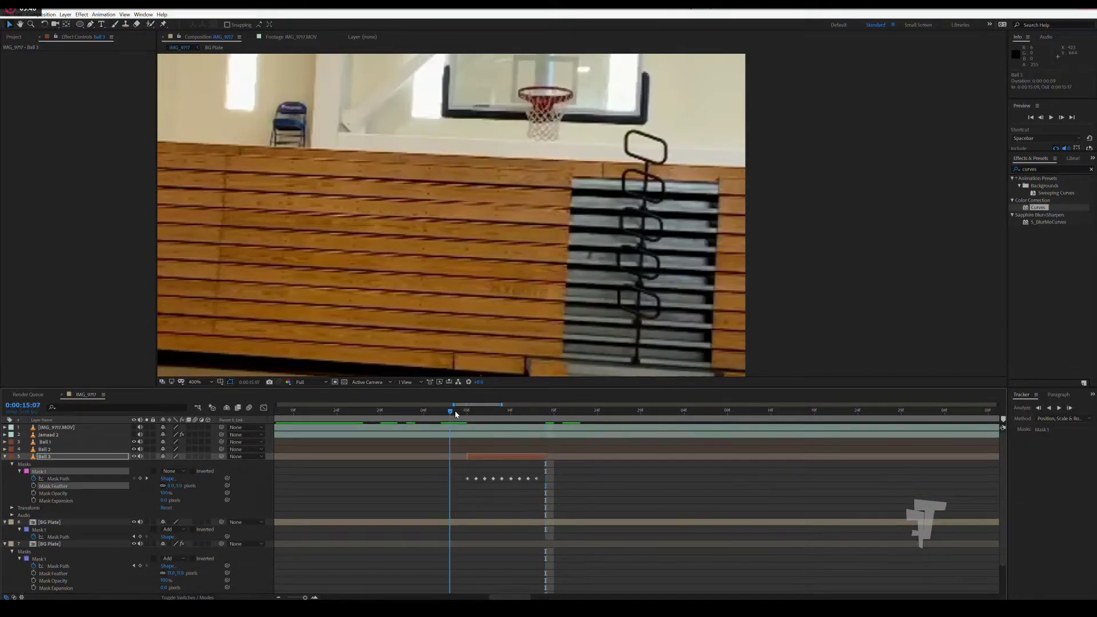
key("Page_Down")
key("Page_Down")
key("Page_Down")
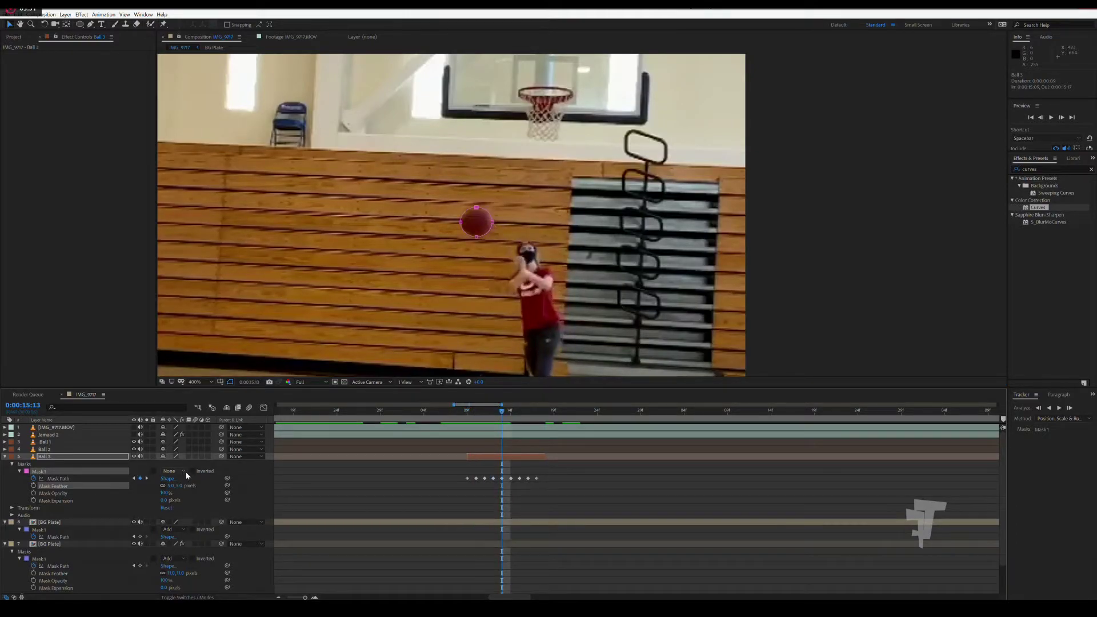
left_click(170, 471)
left_click(171, 488)
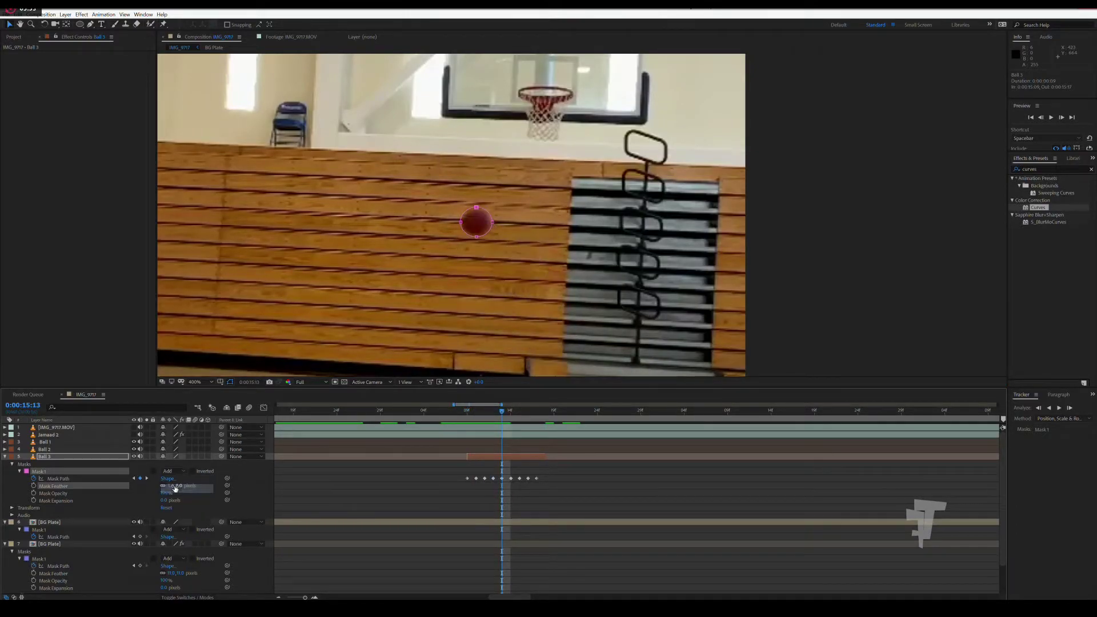
left_click(13, 464)
left_click(111, 580)
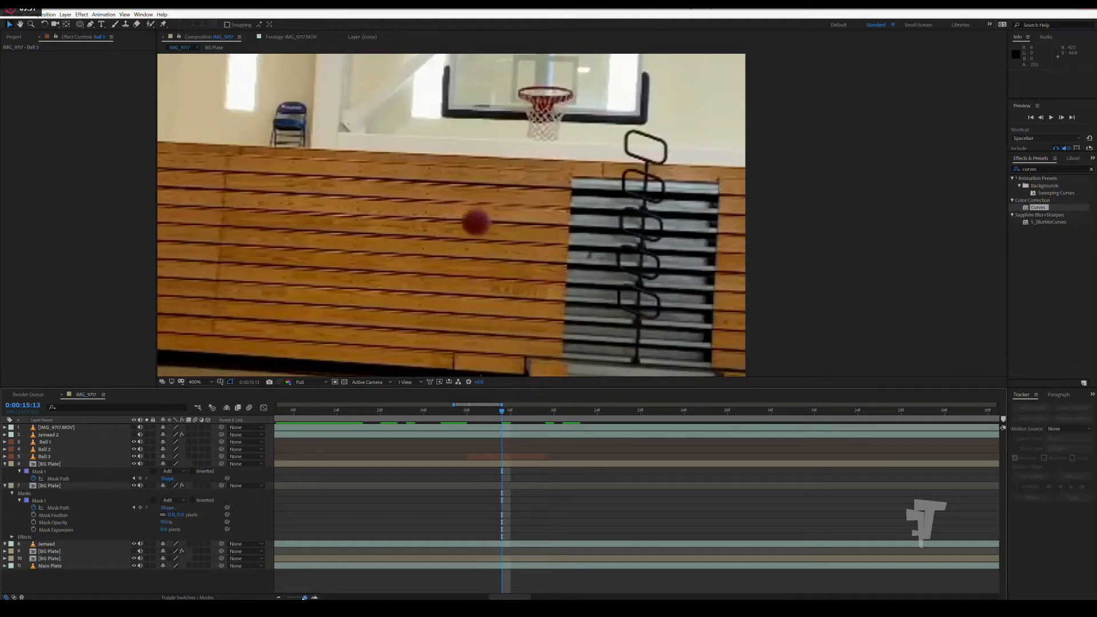
Review the shot at full duration and select the upper BG Plate layer at 0:00:14:21.
key("semicolon")
left_click_drag(466, 417, 452, 416)
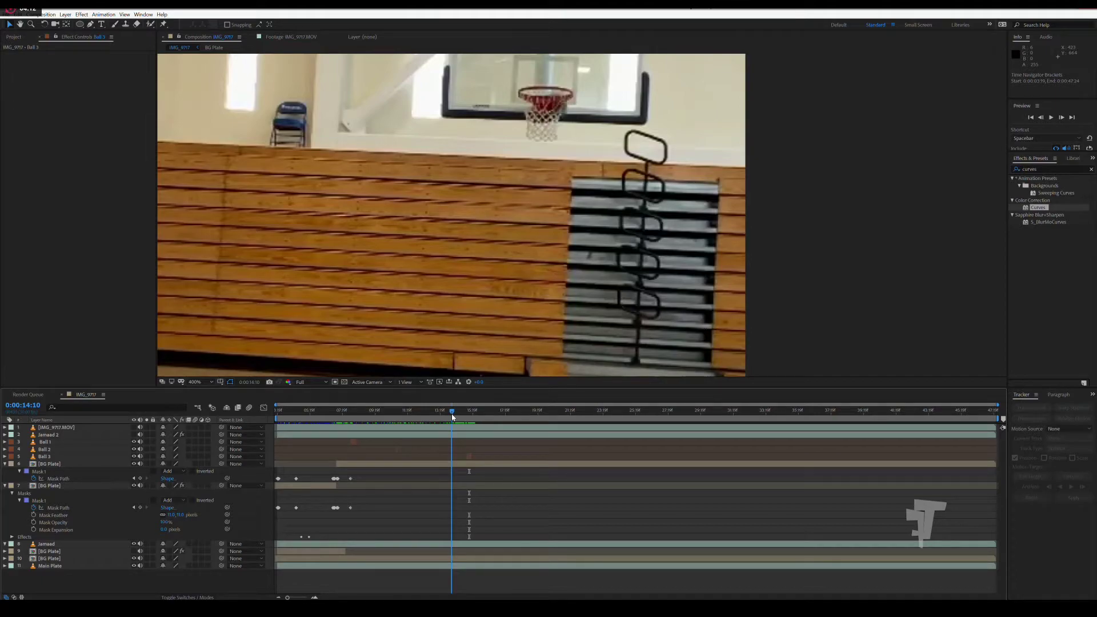
left_click_drag(450, 417, 442, 416)
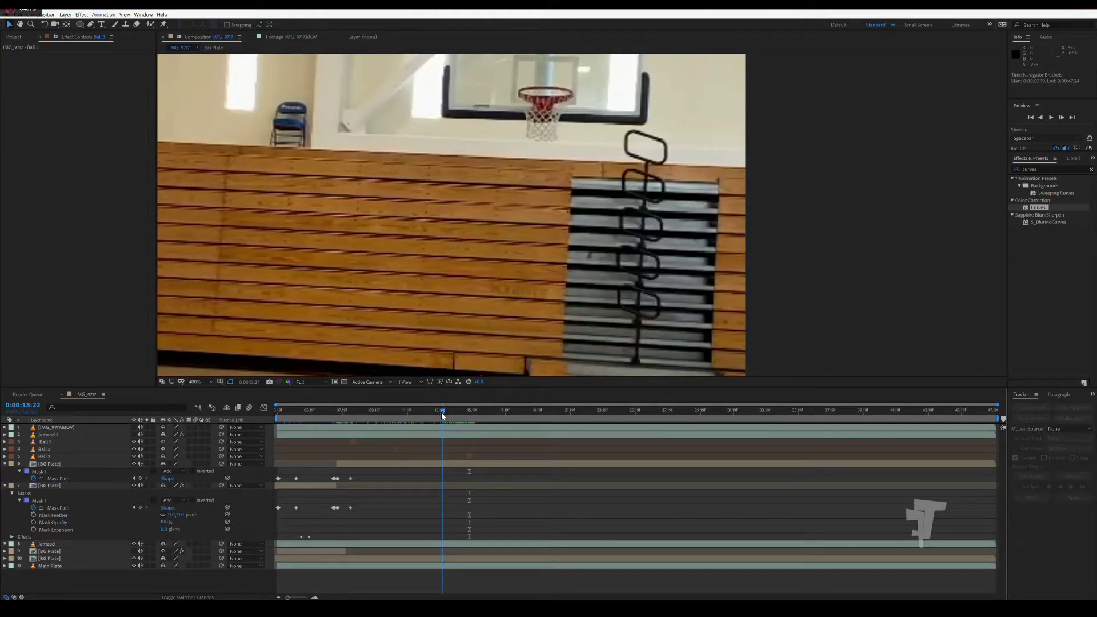
left_click_drag(439, 416, 457, 427)
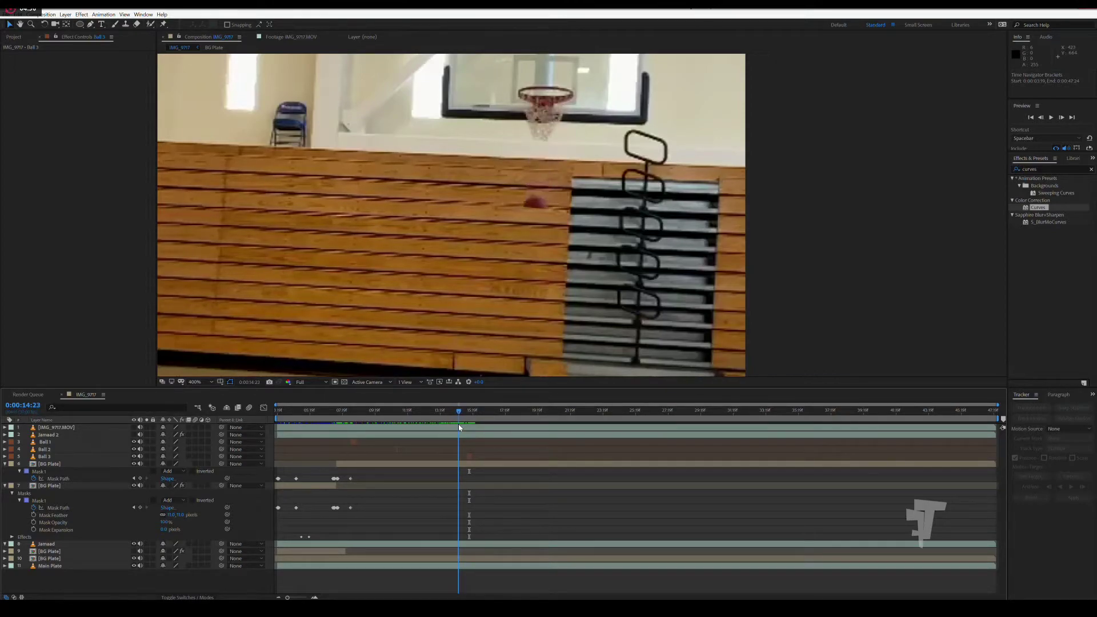
left_click_drag(458, 427, 457, 427)
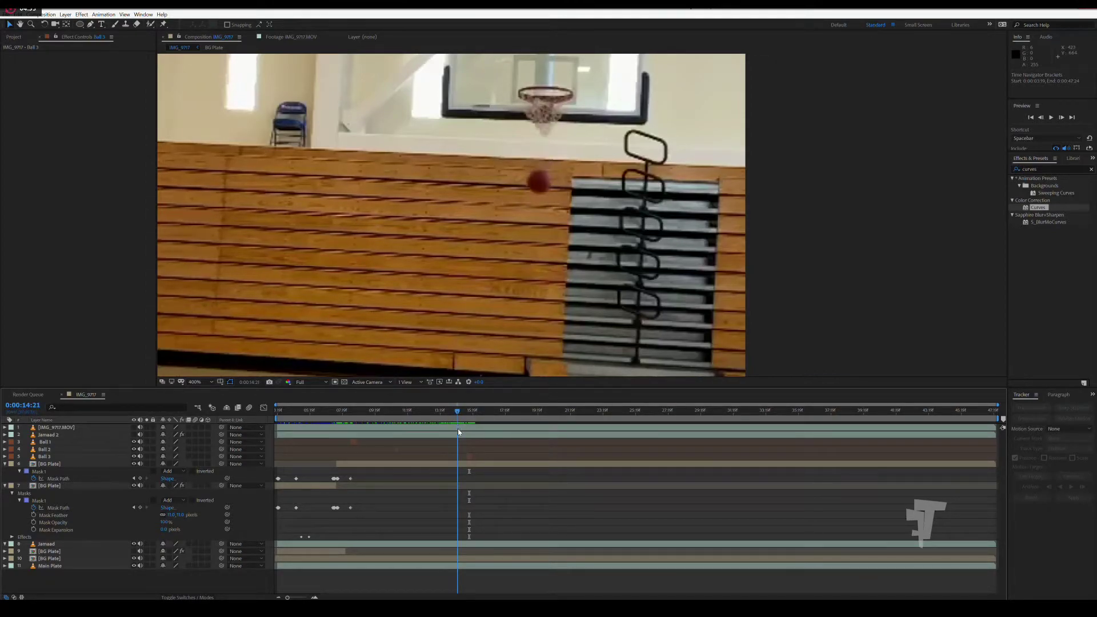
left_click(456, 464)
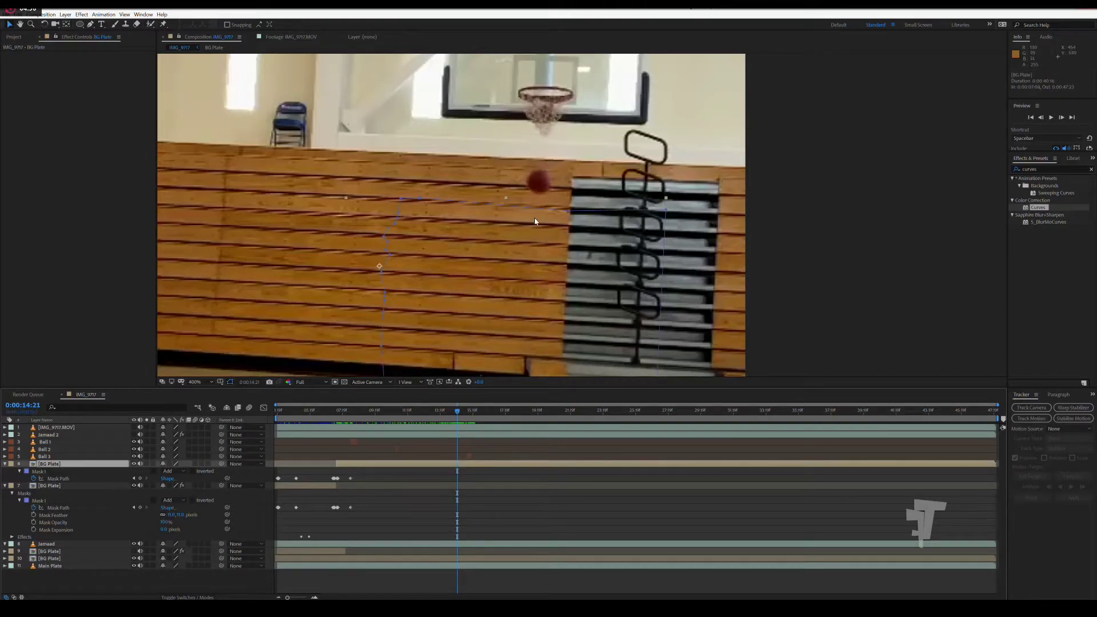
Switch to the Pen tool and add a BG Plate Mask Path keyframe at 0:00:14:21.
key("g")
left_click_drag(462, 413, 468, 415)
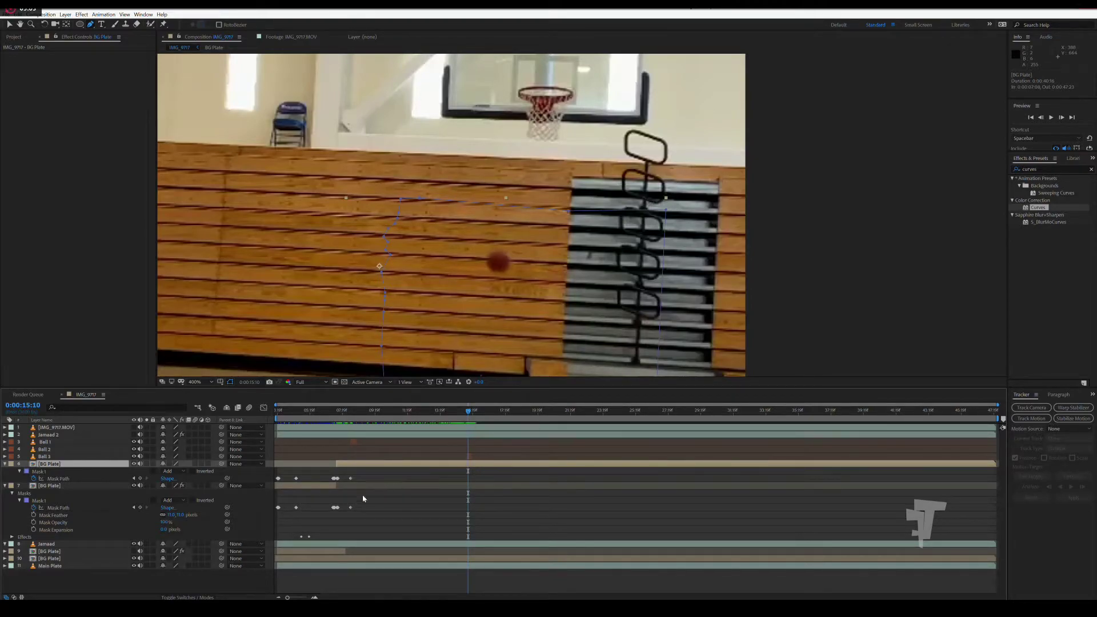
left_click(140, 479)
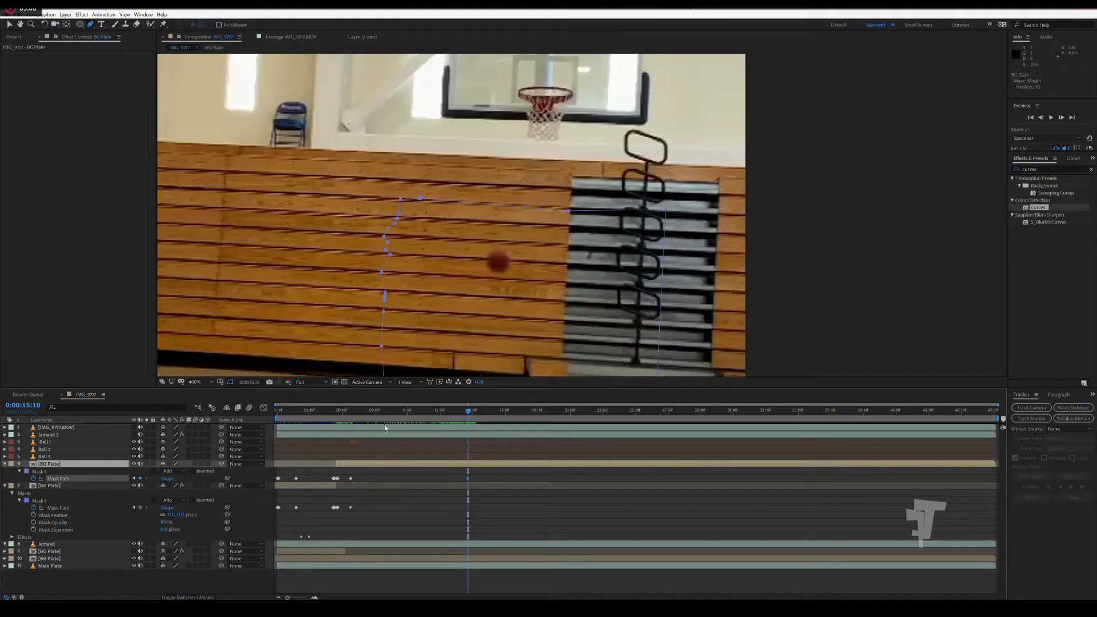
left_click_drag(468, 413, 457, 414)
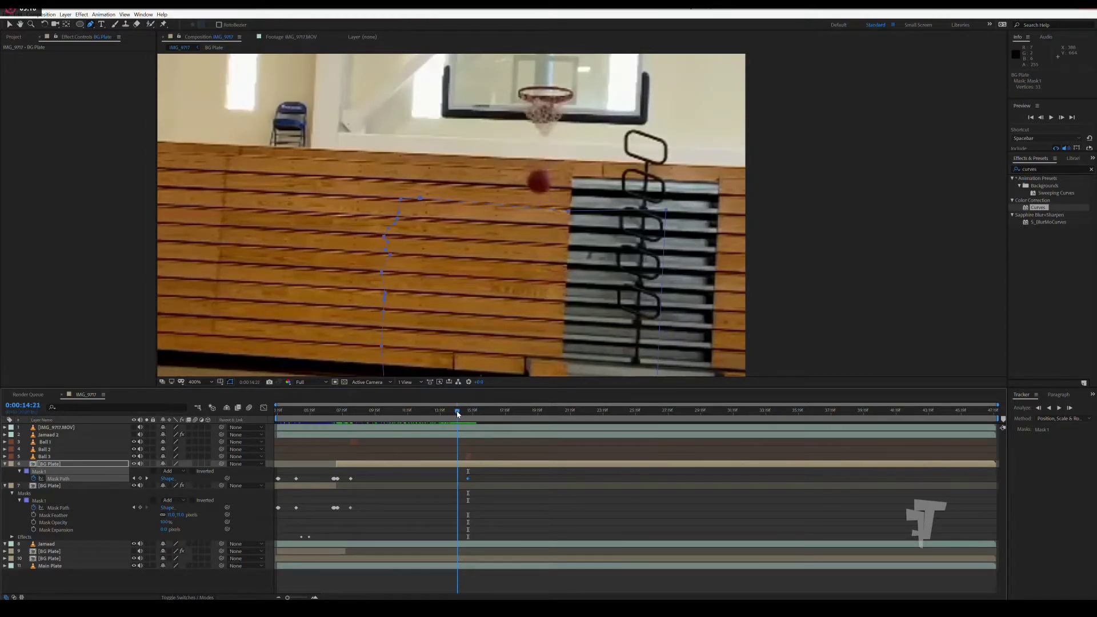
left_click(141, 479)
left_click_drag(458, 414, 460, 414)
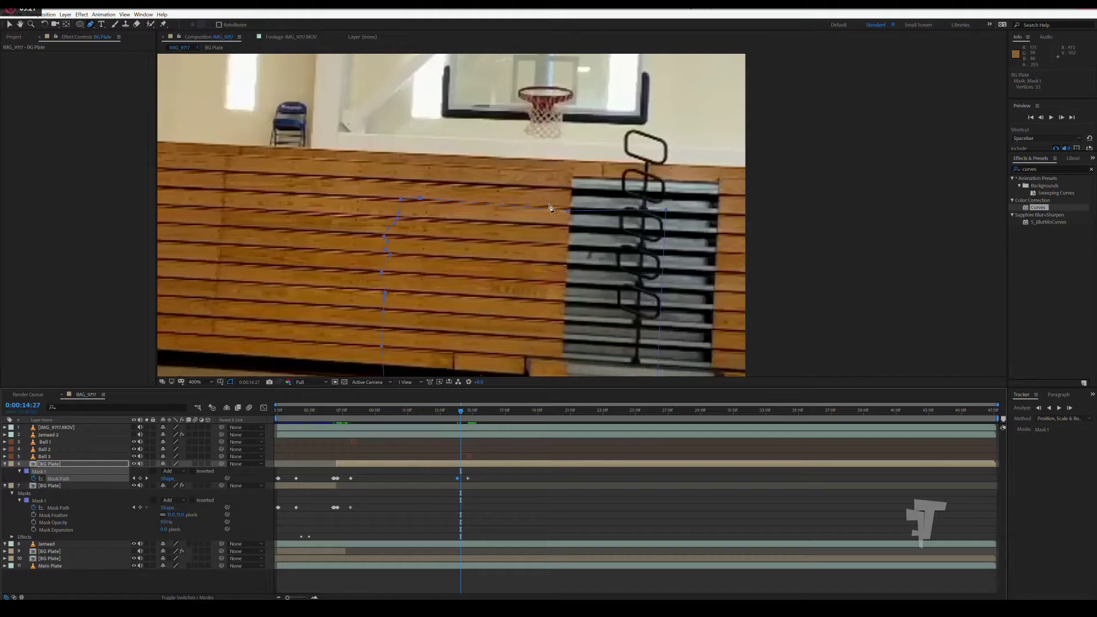
Add vertices to the BG Plate mask at 0:00:14:27 and pull them down around the ball.
left_click(490, 203)
left_click(517, 207)
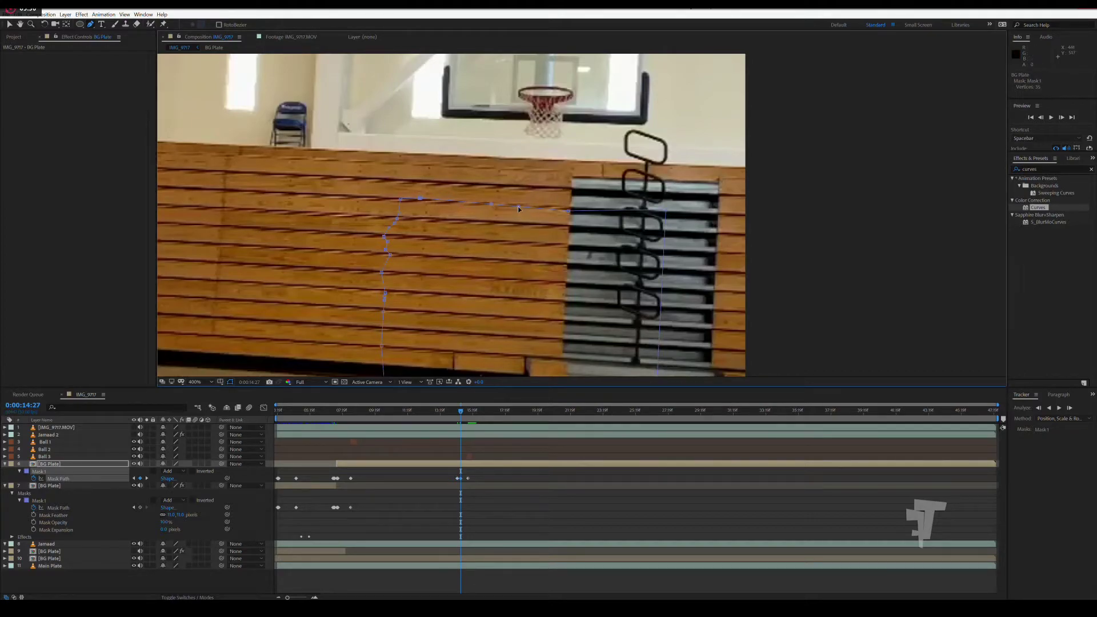
left_click_drag(519, 238, 503, 255)
left_click_drag(533, 228, 532, 255)
left_click_drag(554, 224, 561, 257)
Confirm the BG Plate Mask Feather at 0, hide mask outlines, and review the composite.
left_click_drag(436, 414, 459, 416)
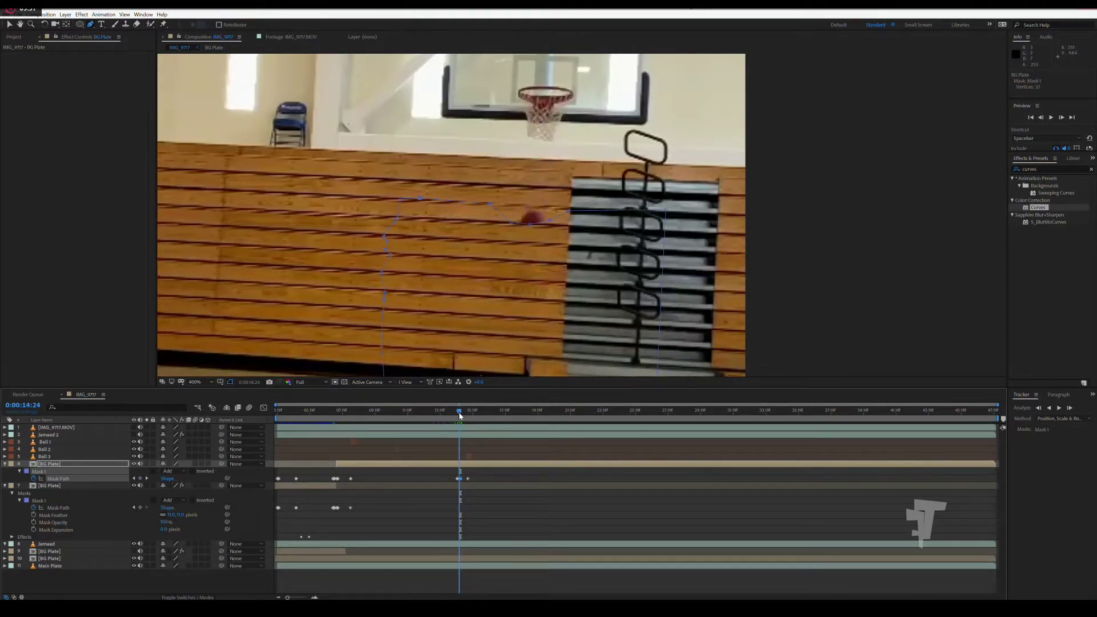
left_click_drag(459, 416, 457, 416)
left_click(34, 473)
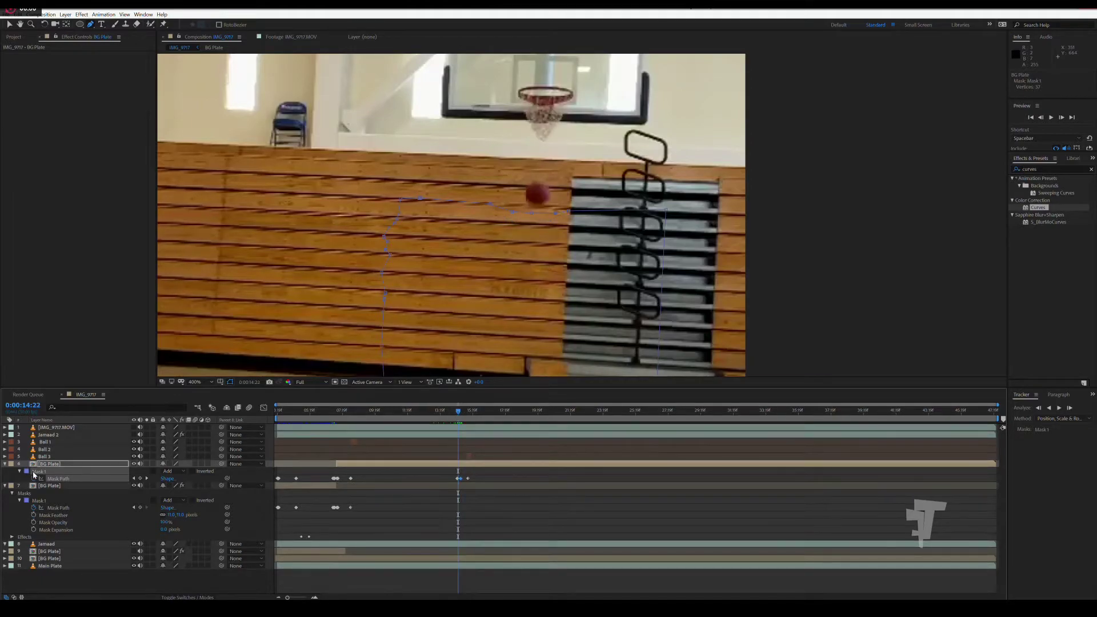
left_click(20, 472)
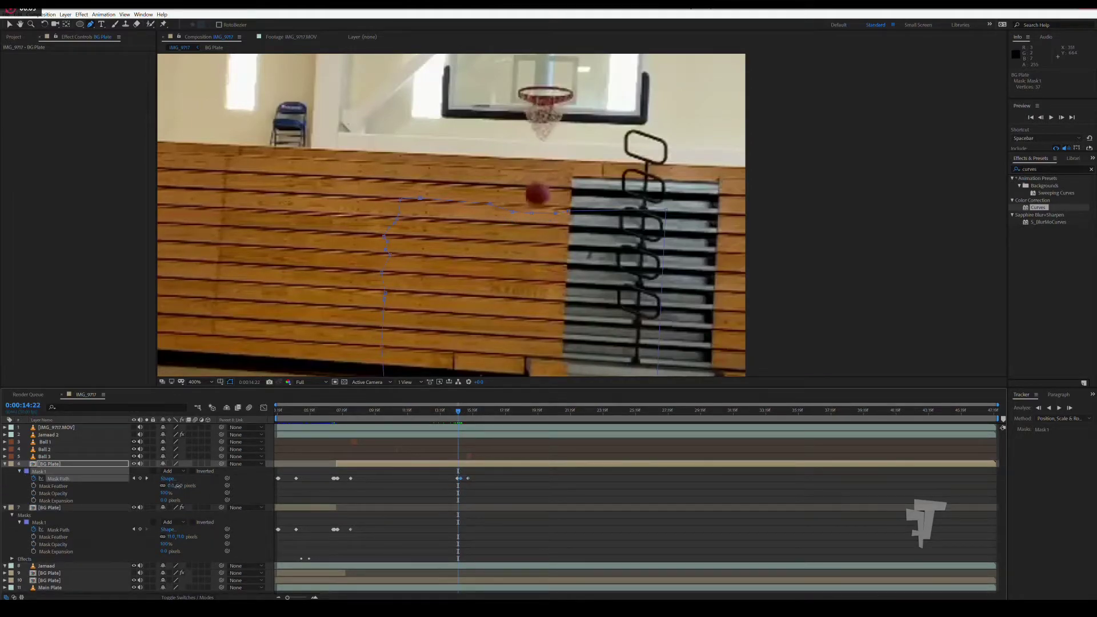
key("Return")
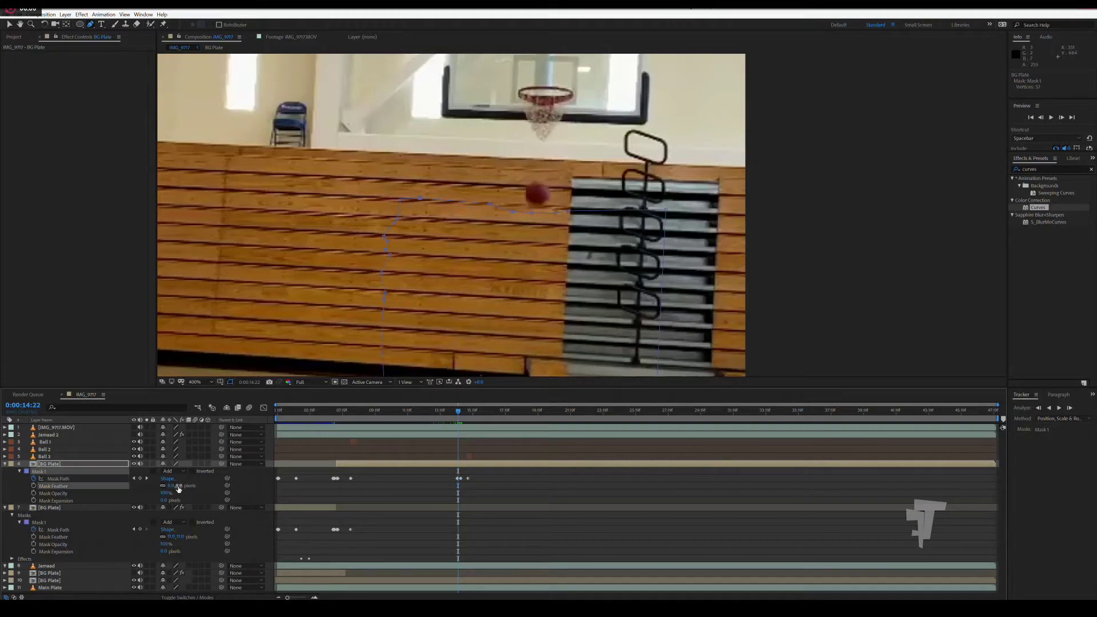
left_click(5, 464)
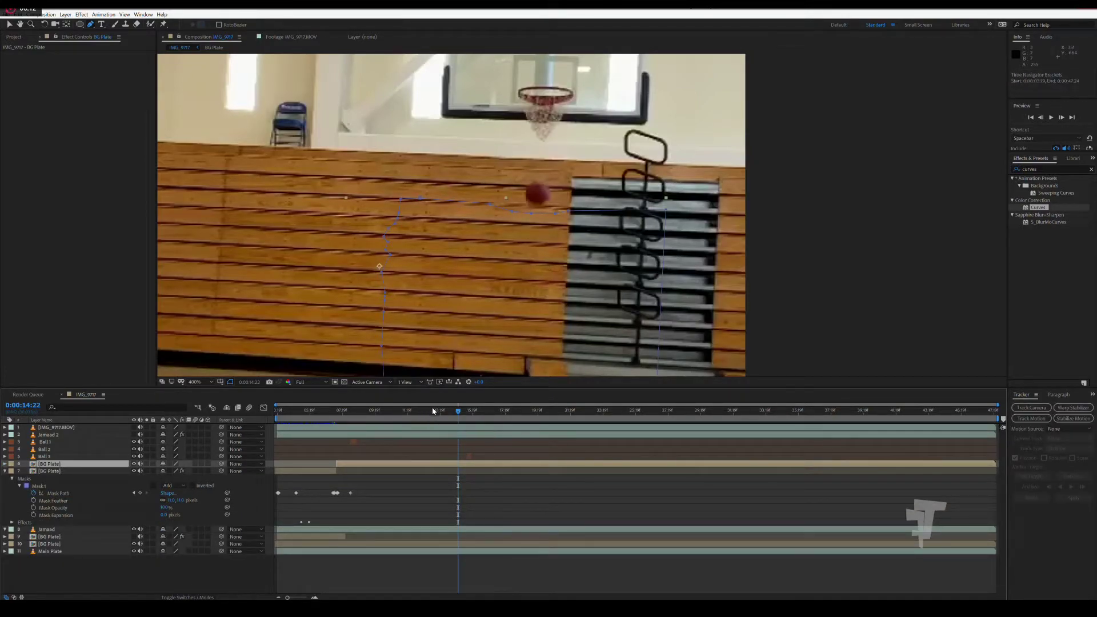
left_click_drag(445, 413, 460, 414)
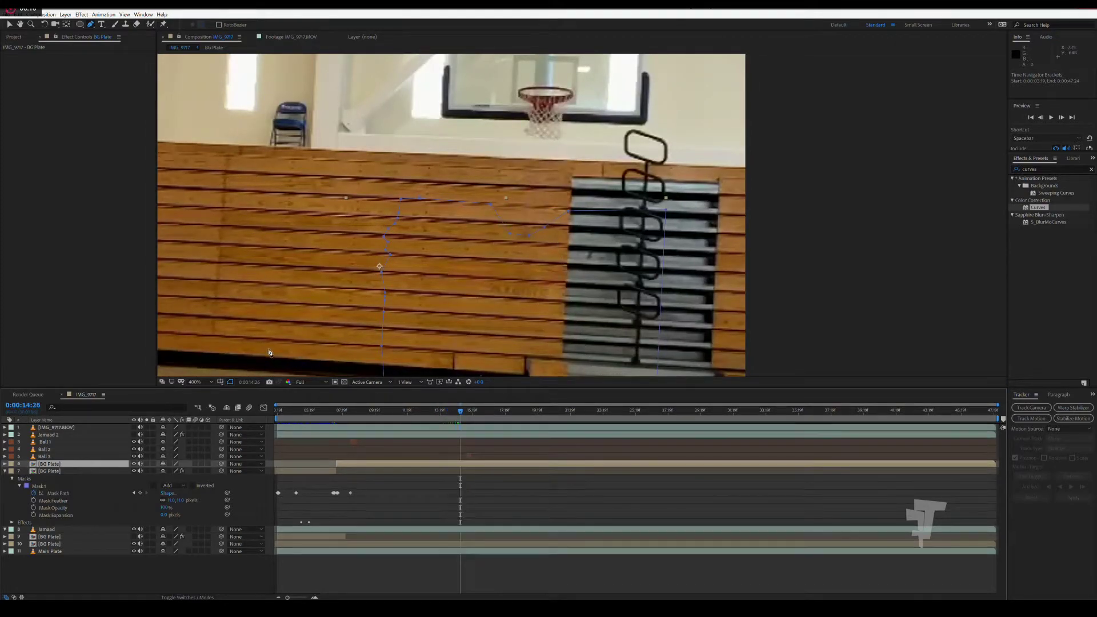
left_click(230, 382)
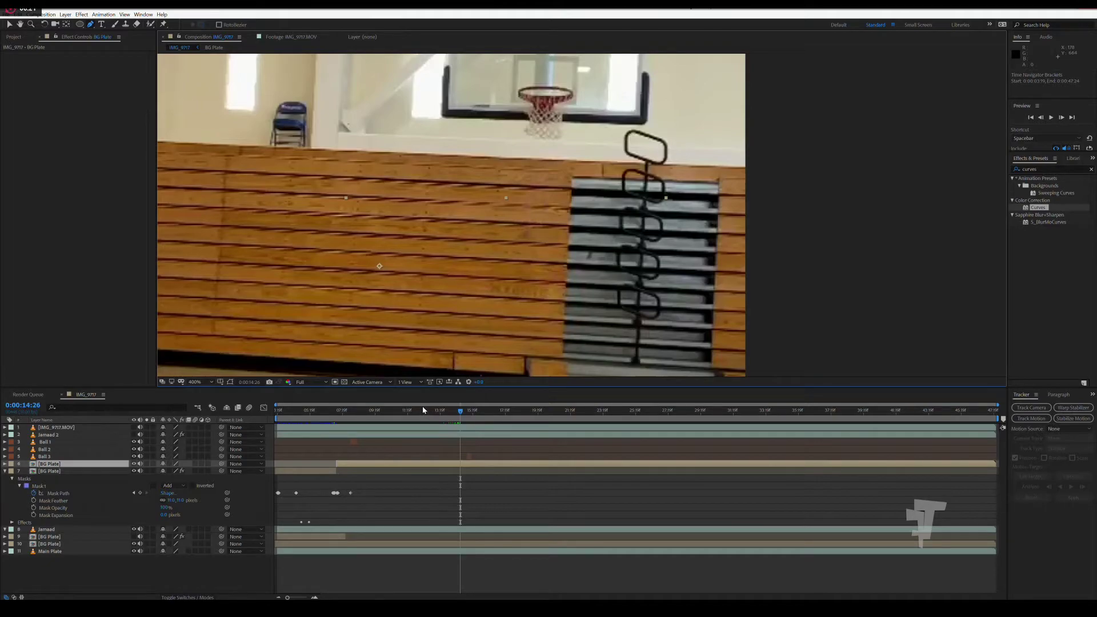
left_click_drag(423, 410, 459, 412)
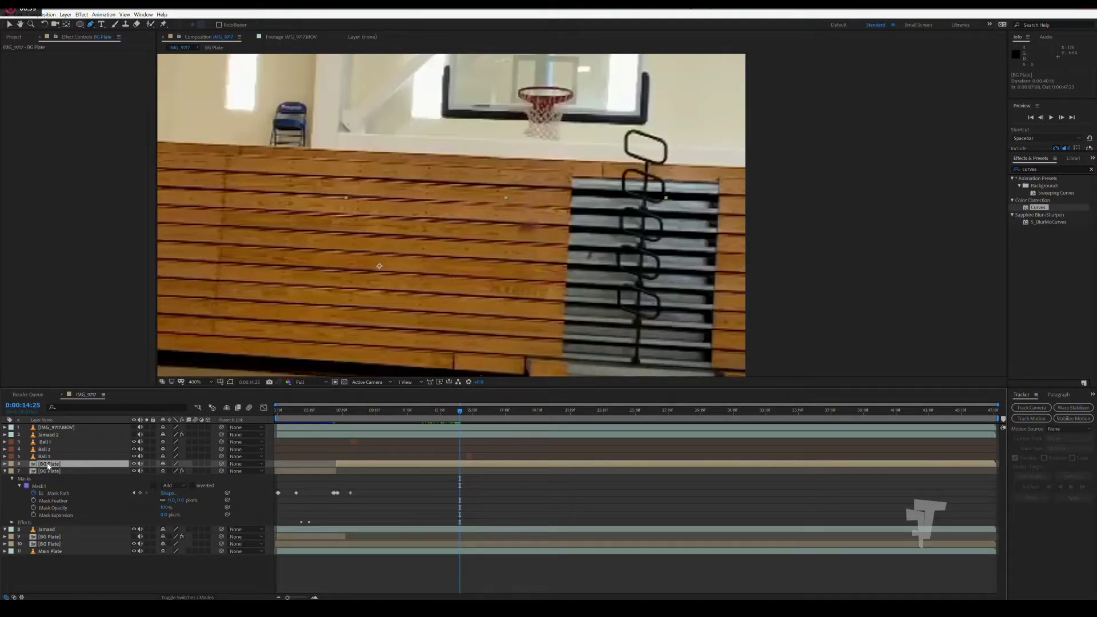
Key a nudged BG Plate mask vertex near 0:00:14:24, then select all twelve layers.
key("m")
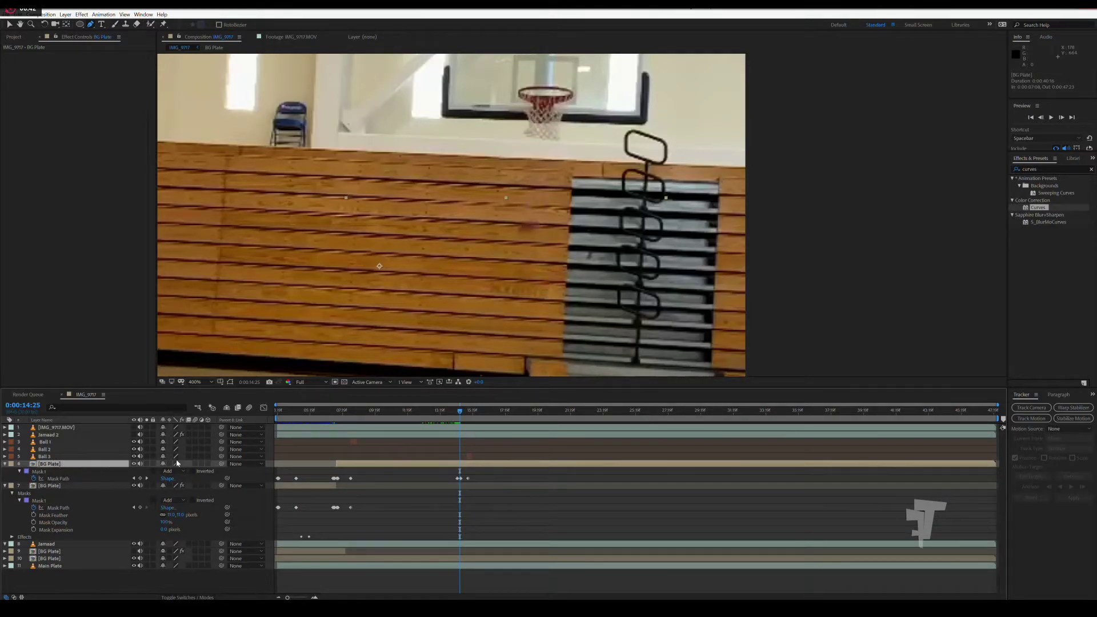
key("semicolon")
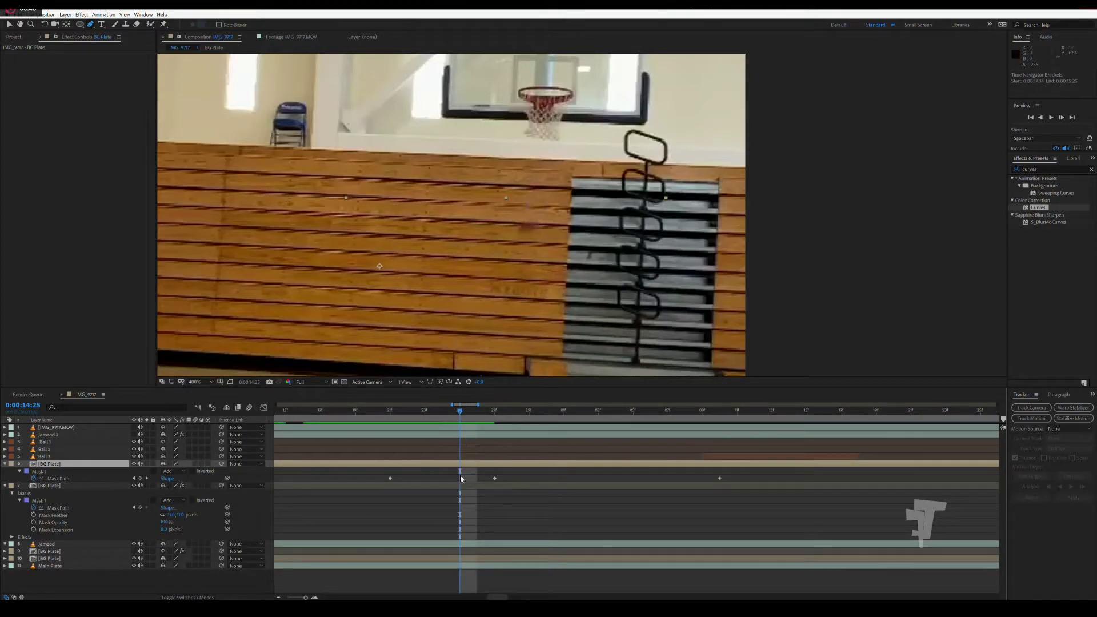
left_click_drag(423, 416, 389, 416)
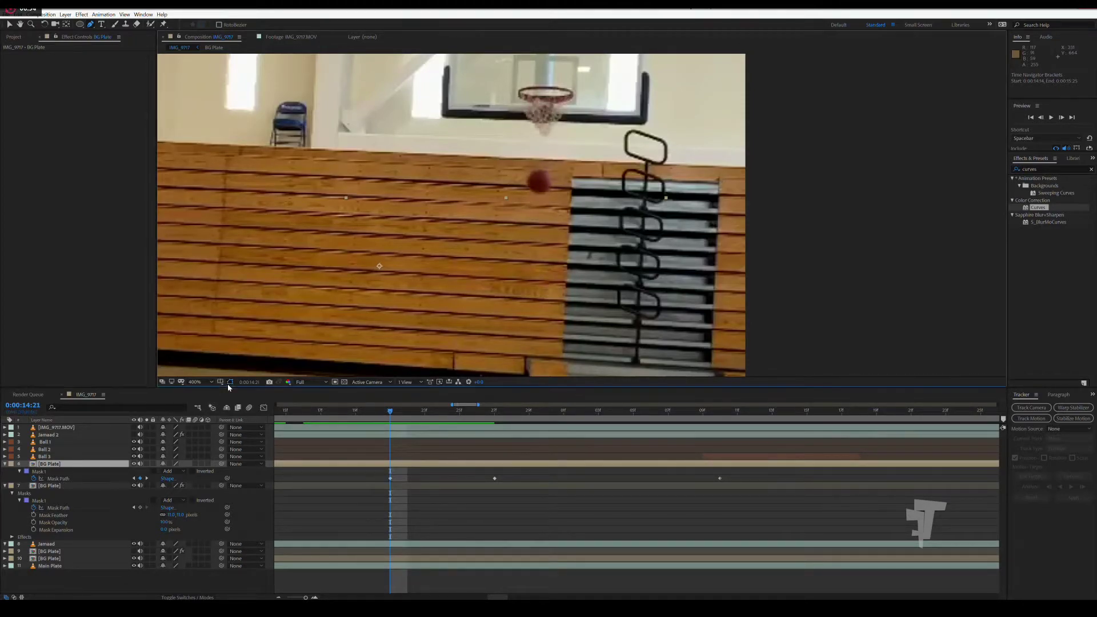
mouse_move(400, 423)
left_mouse_down()
mouse_move(477, 419)
mouse_move(448, 418)
left_mouse_up()
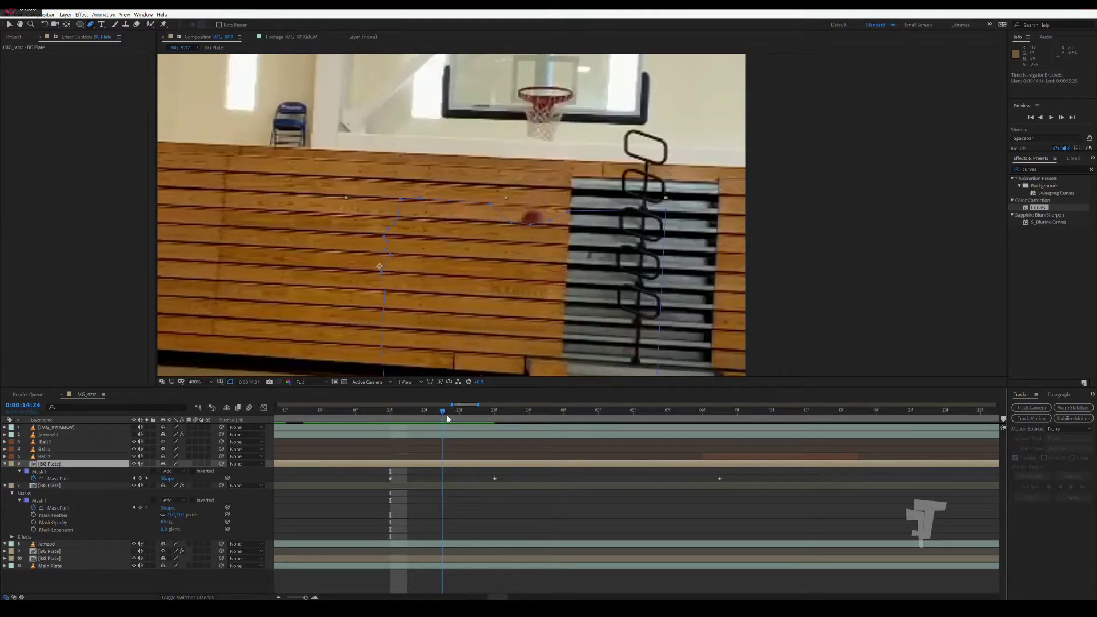
left_click_drag(549, 224, 551, 228)
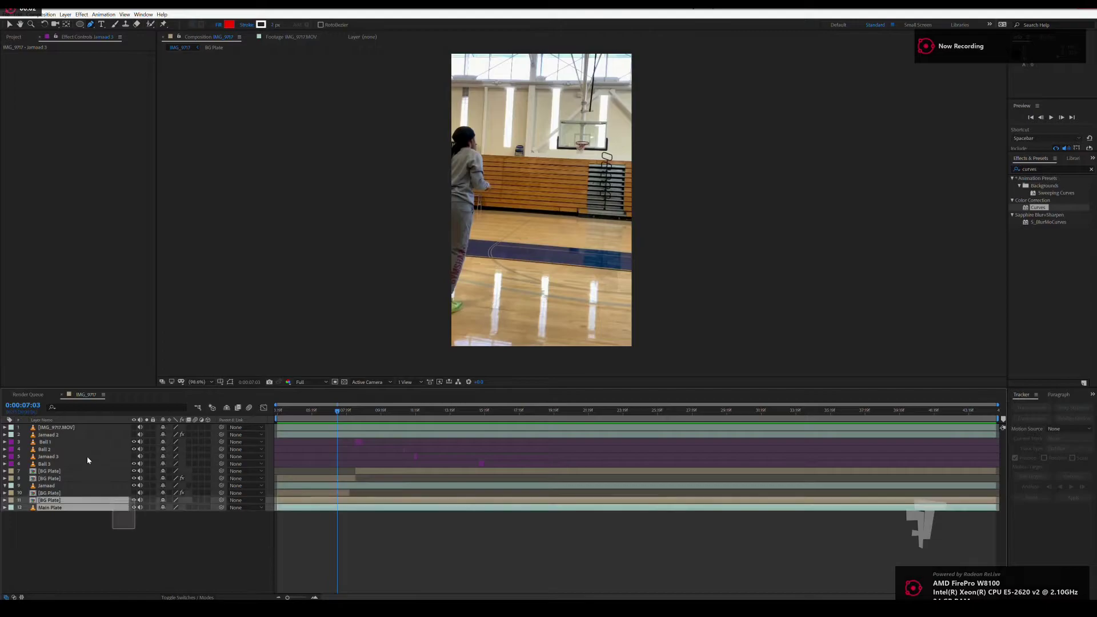
left_click_drag(136, 530, 45, 423)
Pre-compose the twelve selected layers into 'Main Comp' and scrub through it back to the start.
right_click(70, 426)
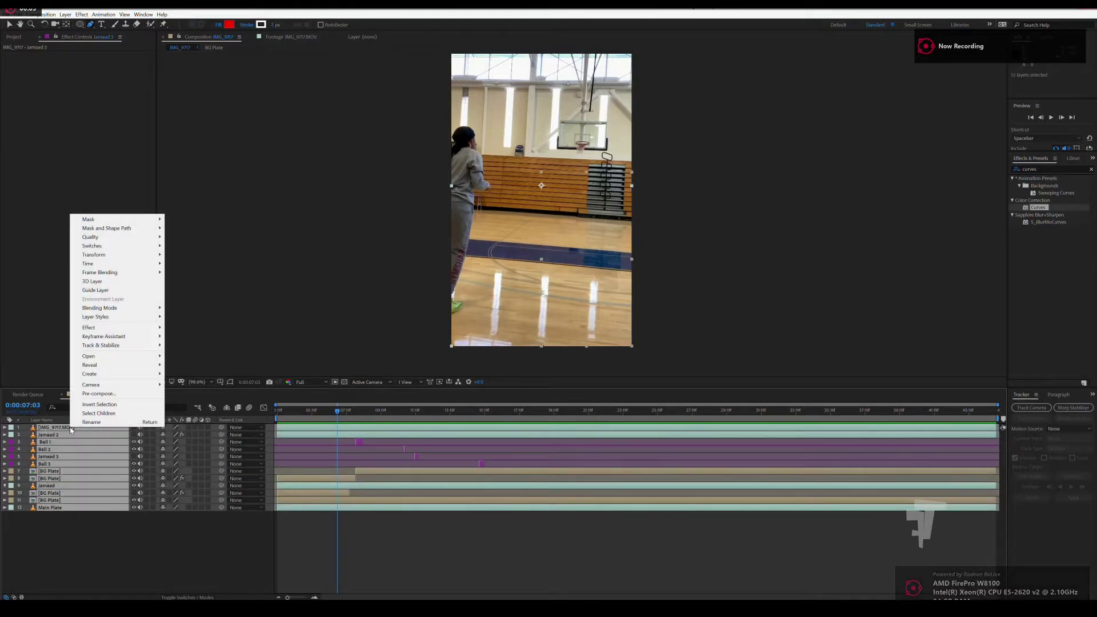
left_click(88, 394)
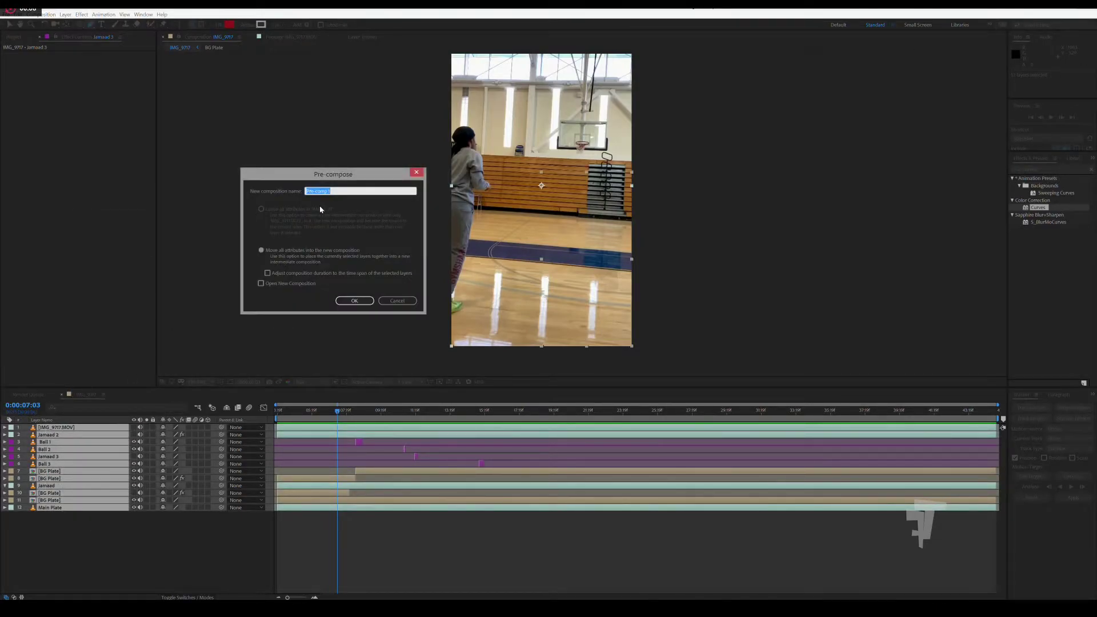
left_click(350, 301)
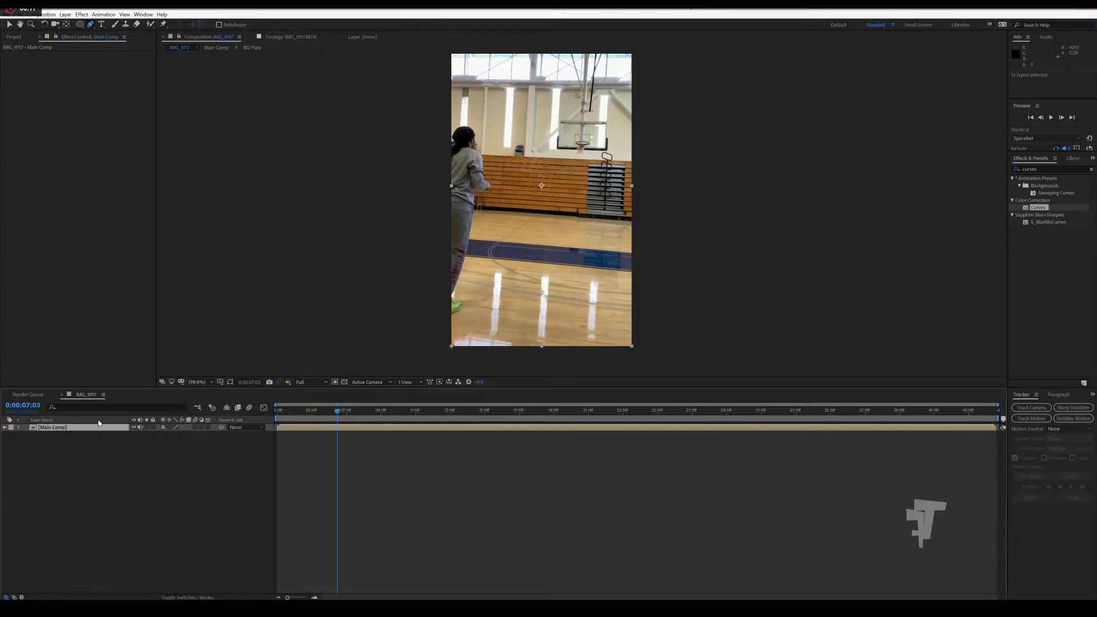
mouse_move(277, 410)
left_mouse_down()
mouse_move(537, 403)
mouse_move(282, 405)
mouse_move(990, 424)
mouse_move(886, 450)
mouse_move(583, 449)
left_mouse_up()
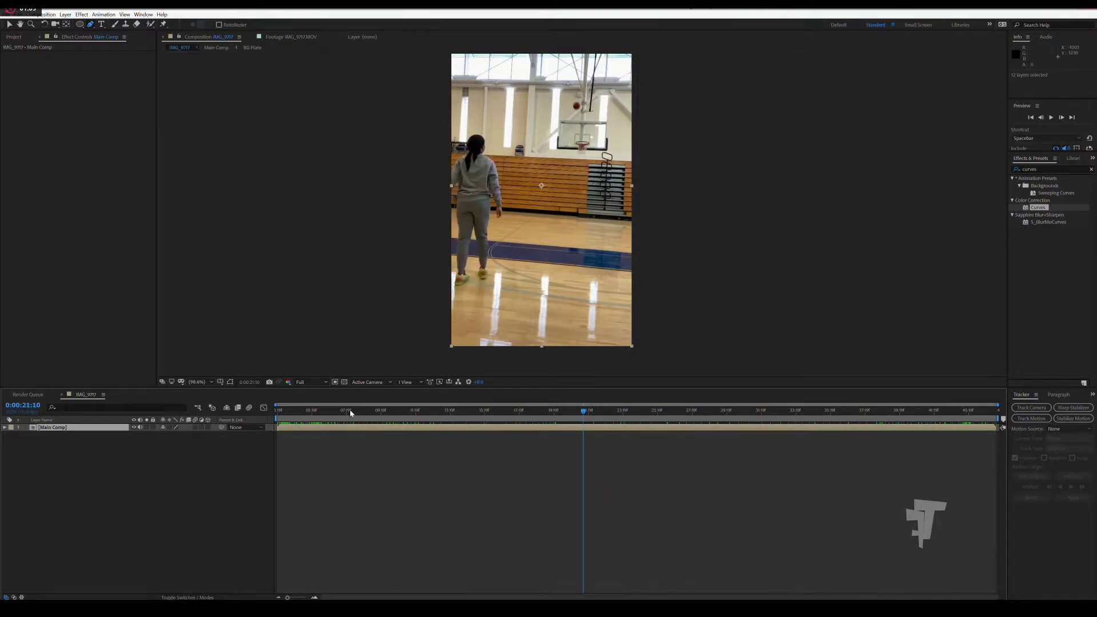
left_click(275, 415)
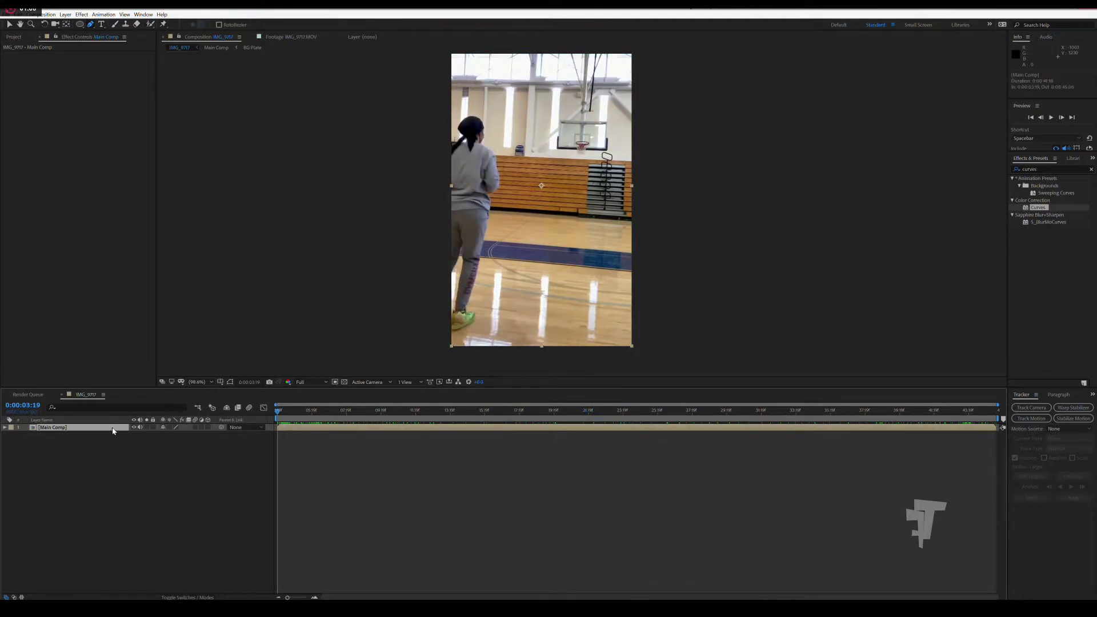
Duplicate Main Comp, time-reverse the top copy, and play the reversed preview.
key("ctrl+d")
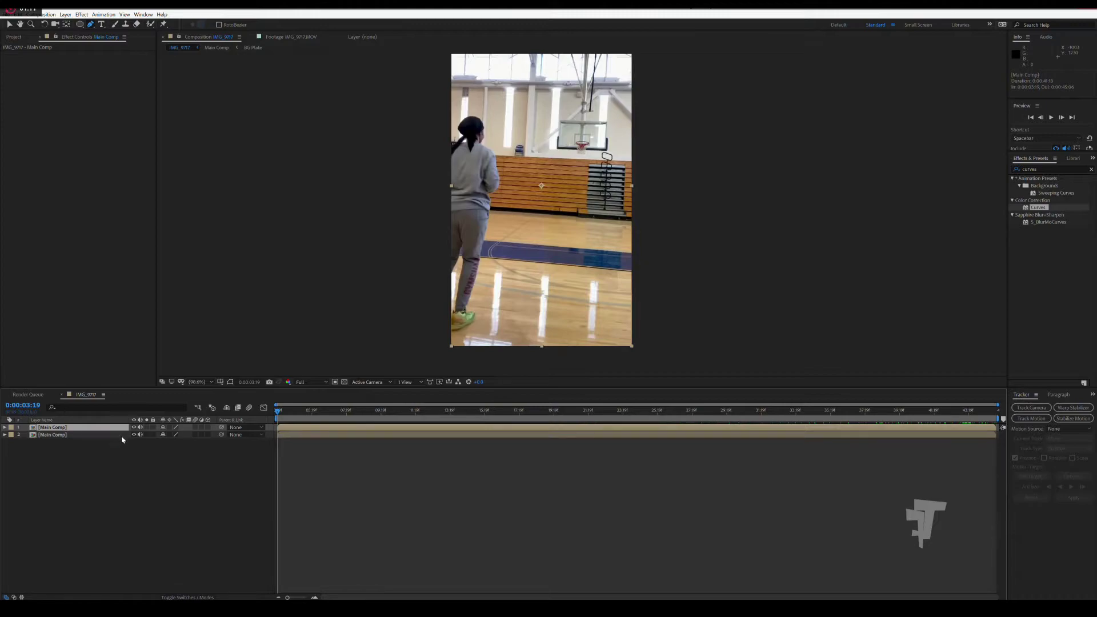
right_click(121, 428)
mouse_move(161, 264)
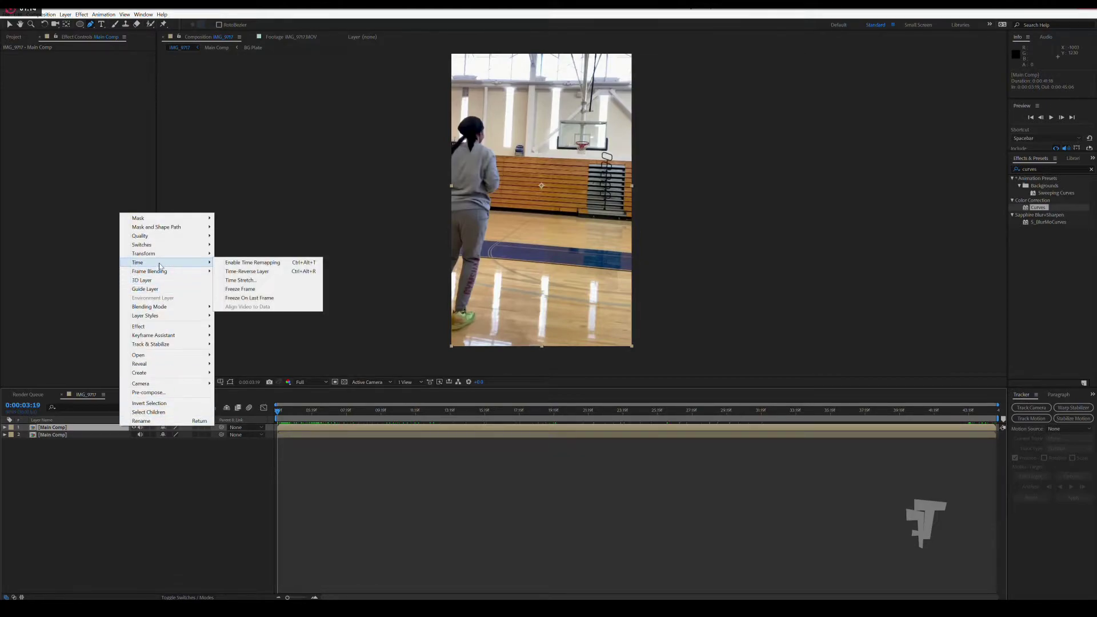
left_click(238, 272)
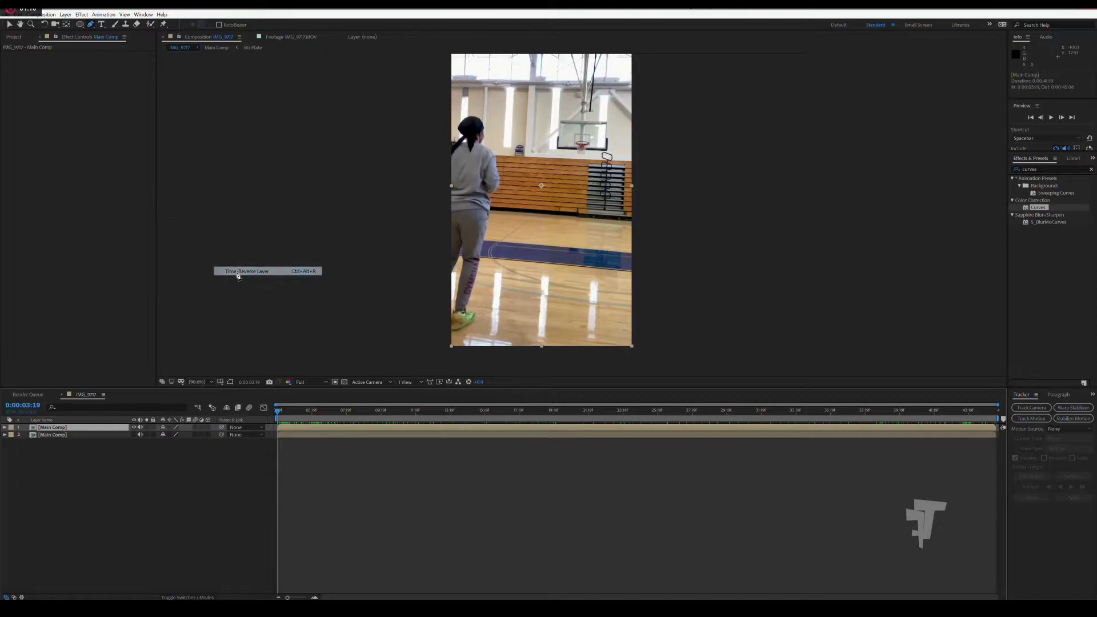
left_click(1051, 117)
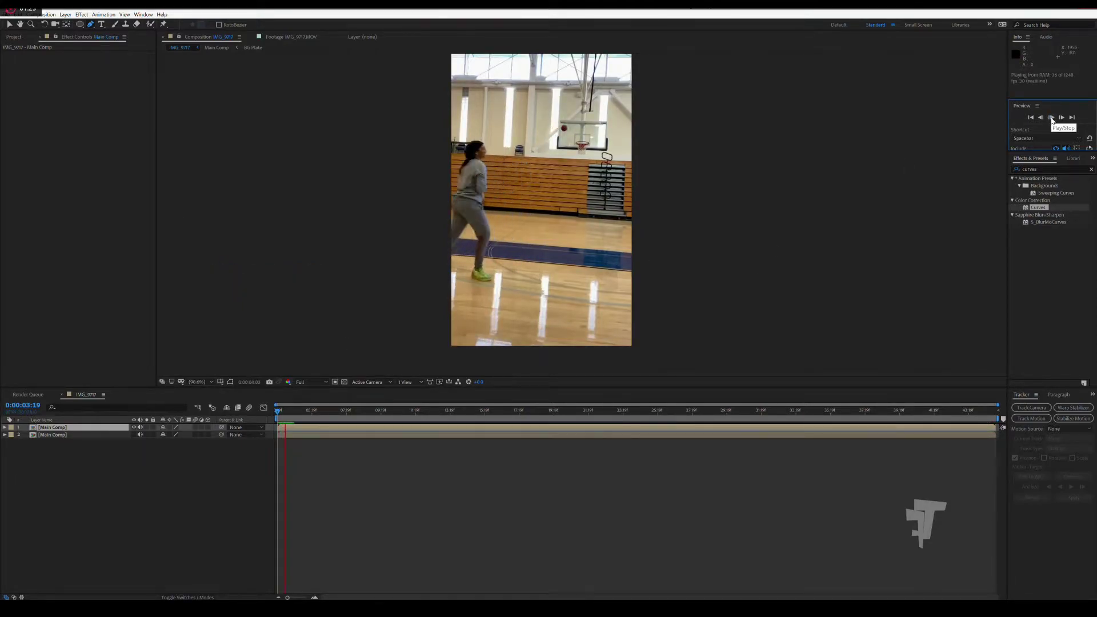
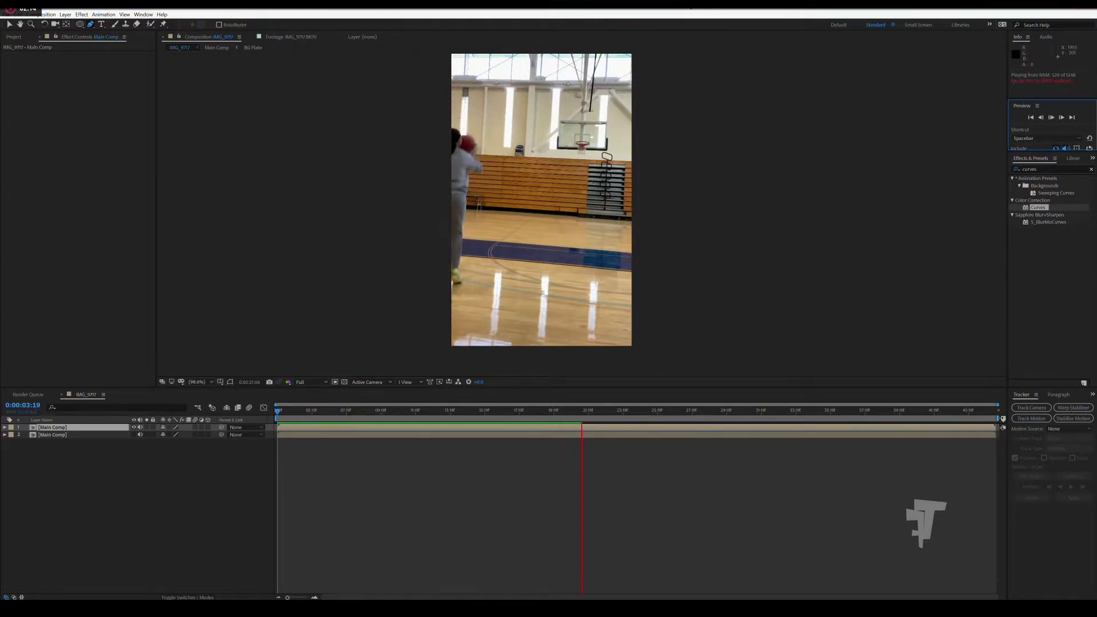
End the work area near 0:00:20:29, preview it, then scrub the footage to 0:00:06:29.
key("space")
left_click_drag(891, 418, 578, 417)
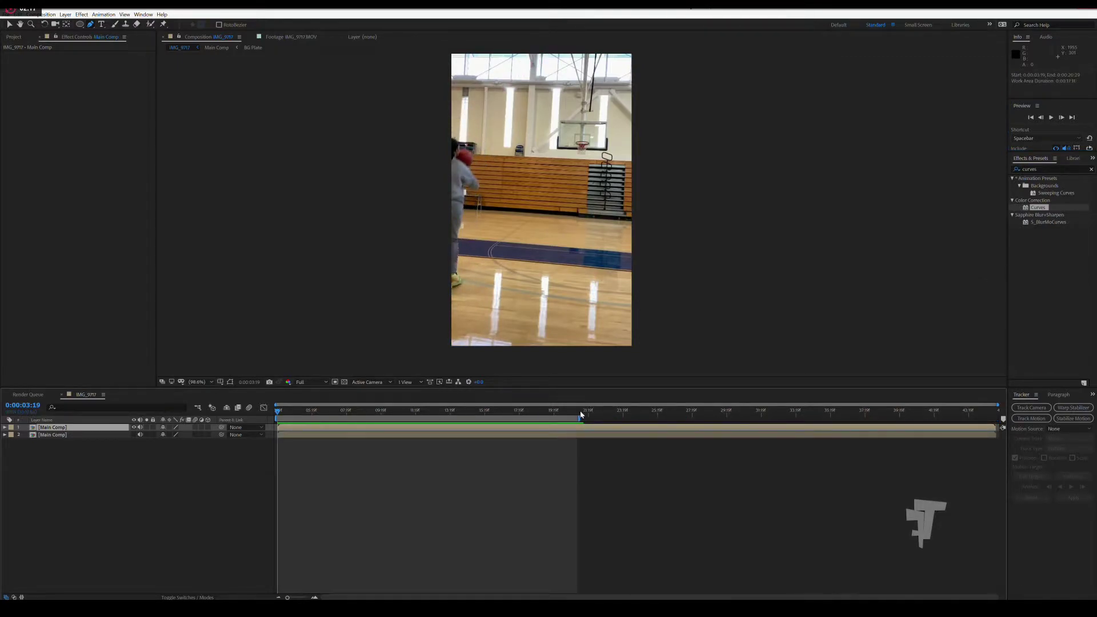
left_click(1050, 118)
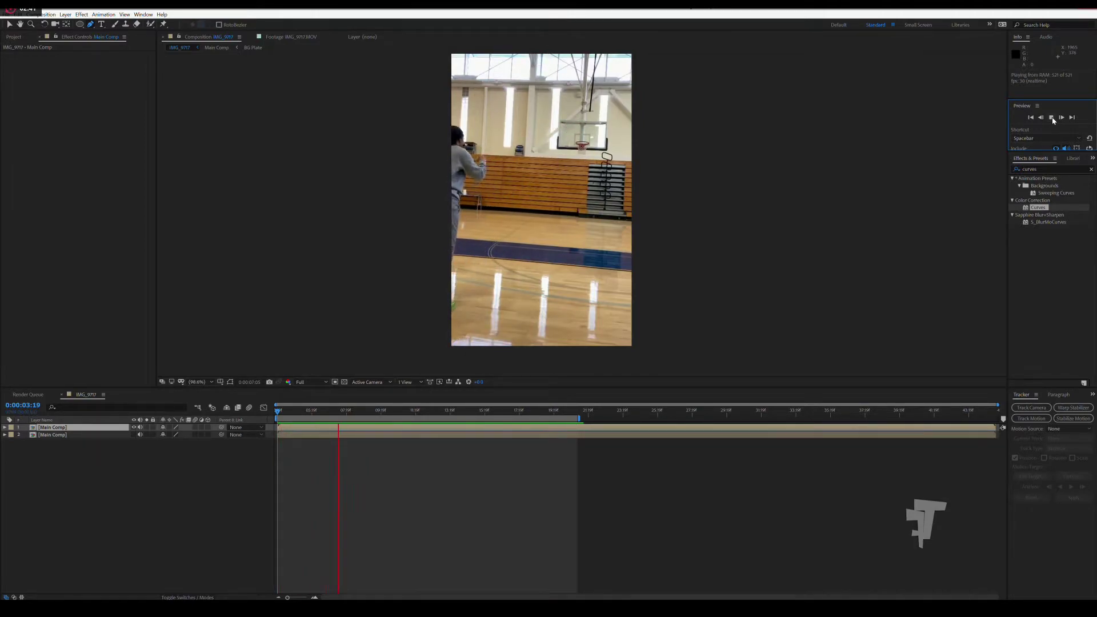
left_click(1051, 117)
left_click_drag(279, 409, 332, 413)
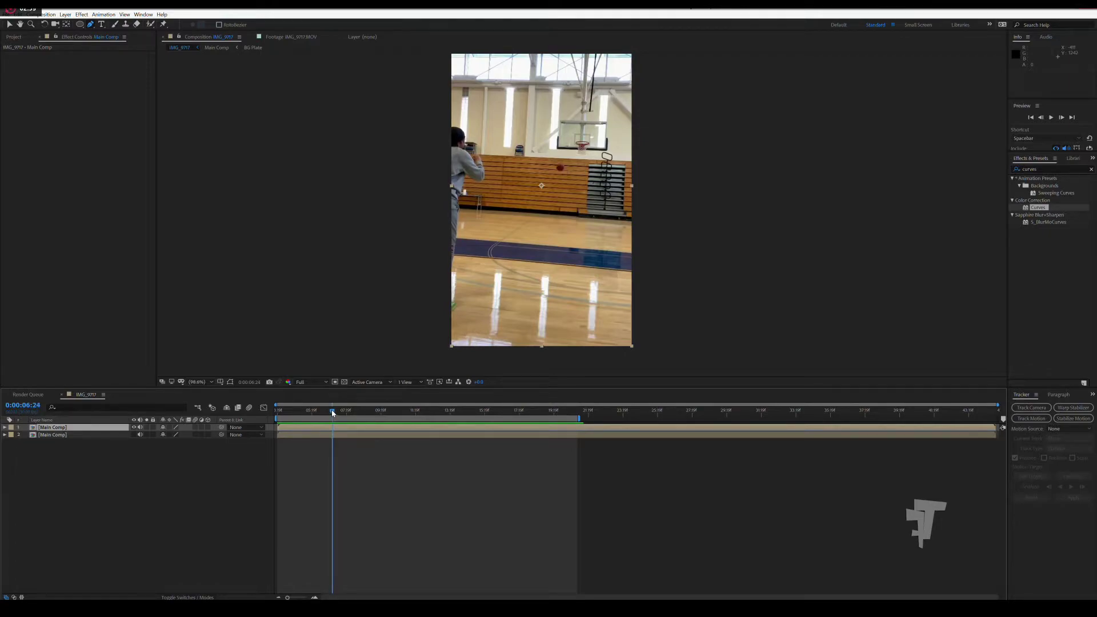
left_click_drag(332, 414, 333, 412)
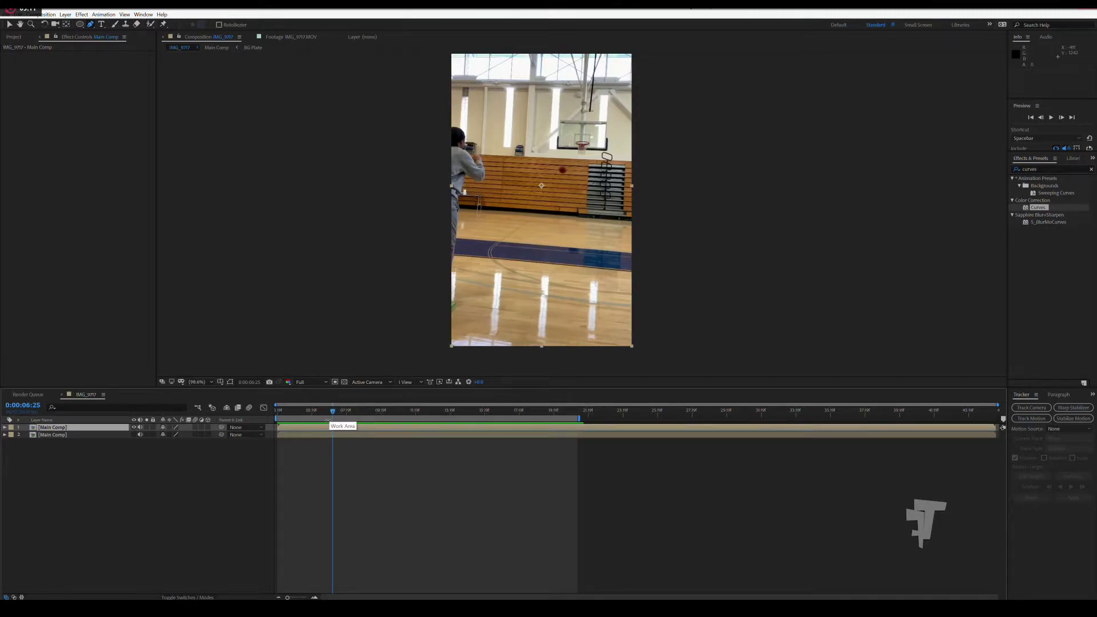
Delete the top layer and open the remaining Main Comp precomp.
key("Delete")
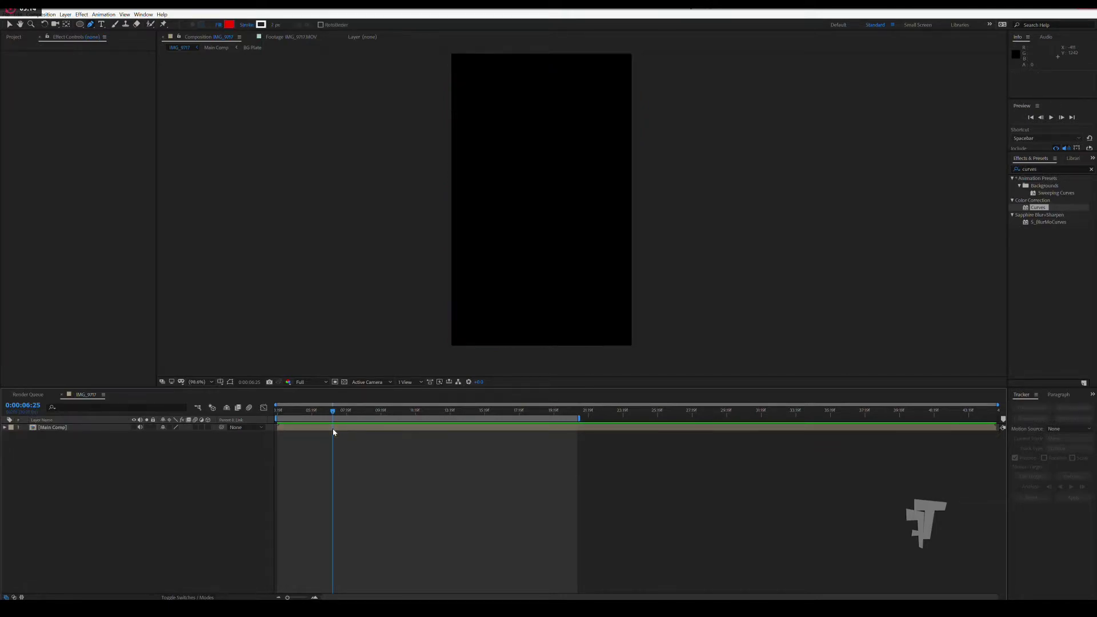
left_click(326, 429)
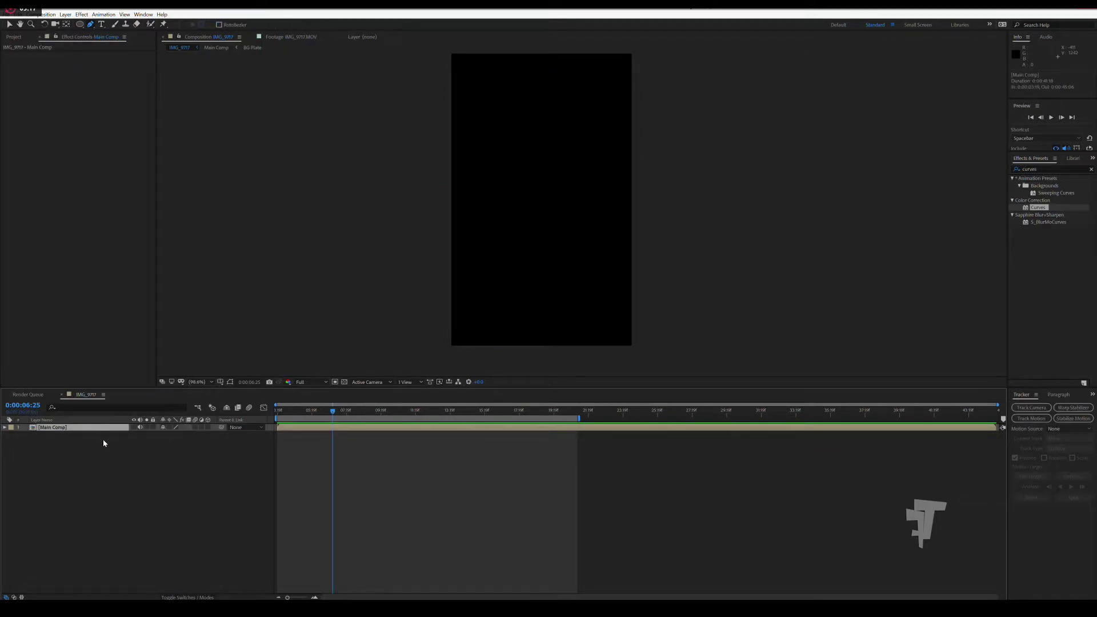
double_click(76, 429)
At about 0:00:06:15, select Mask 1, switch to the Ellipse Tool, and select Black Solid 1.
mouse_move(295, 414)
left_mouse_down()
mouse_move(330, 411)
mouse_move(291, 415)
mouse_move(323, 417)
left_mouse_up()
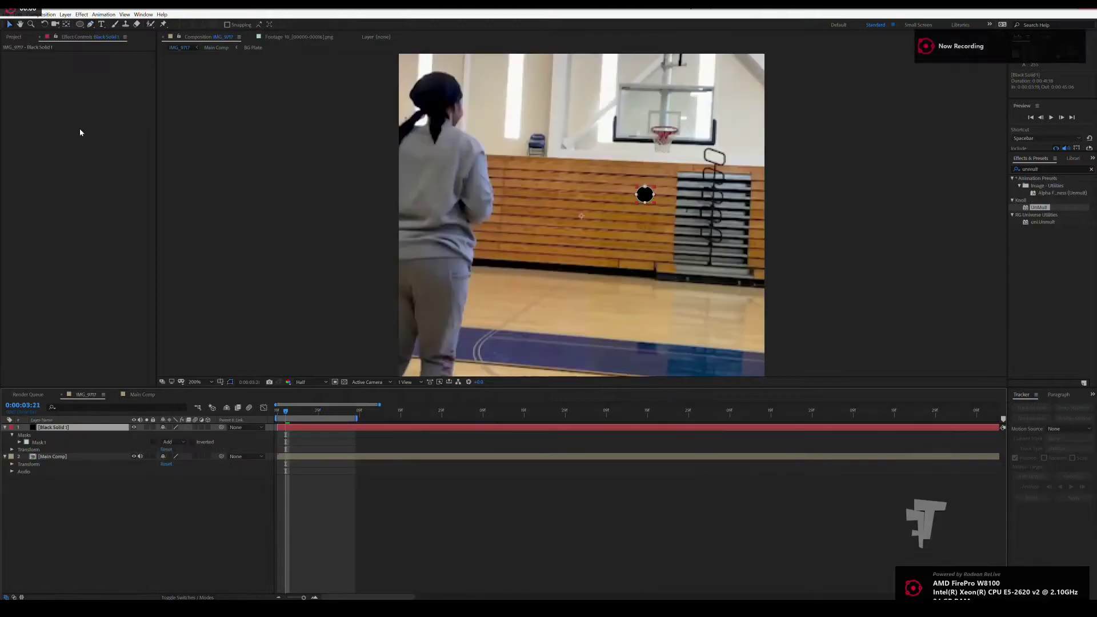
left_click(39, 442)
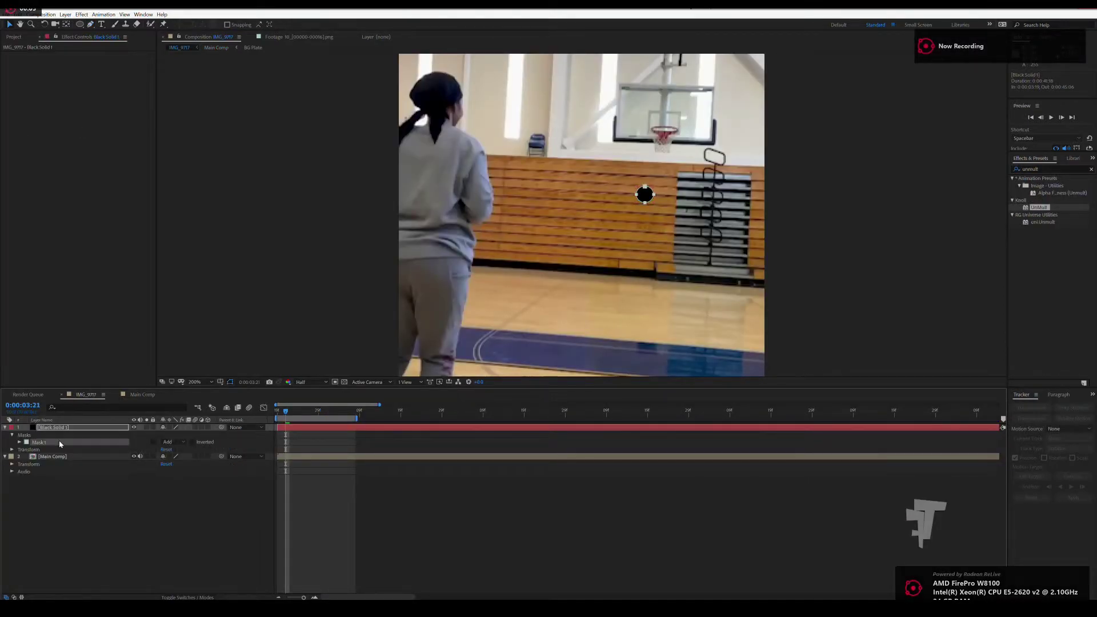
left_click_drag(79, 24, 108, 48)
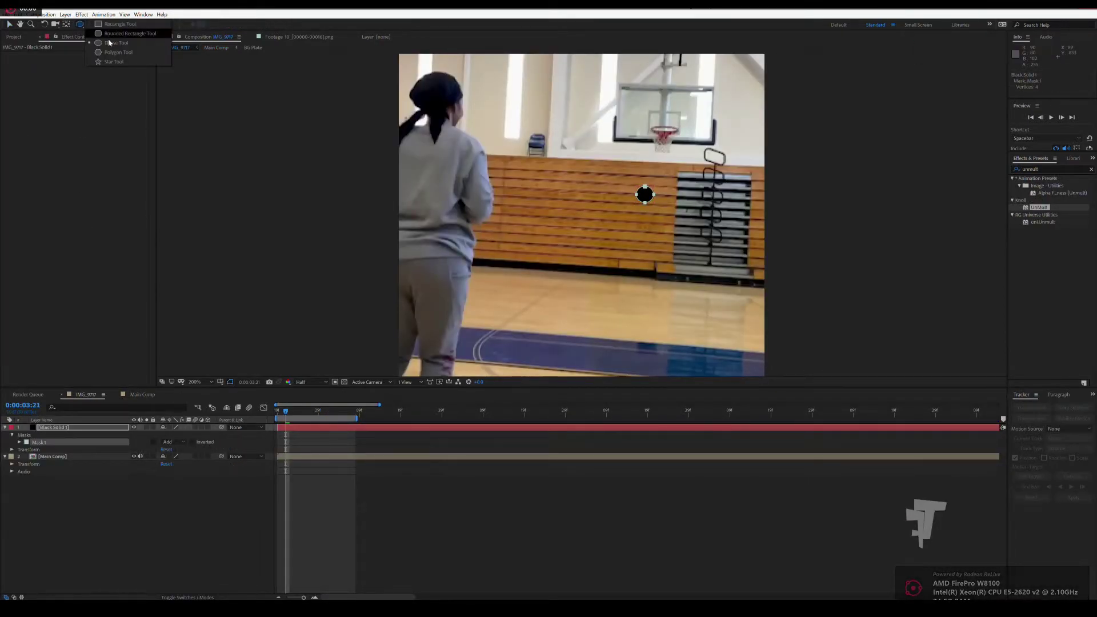
left_click(646, 240)
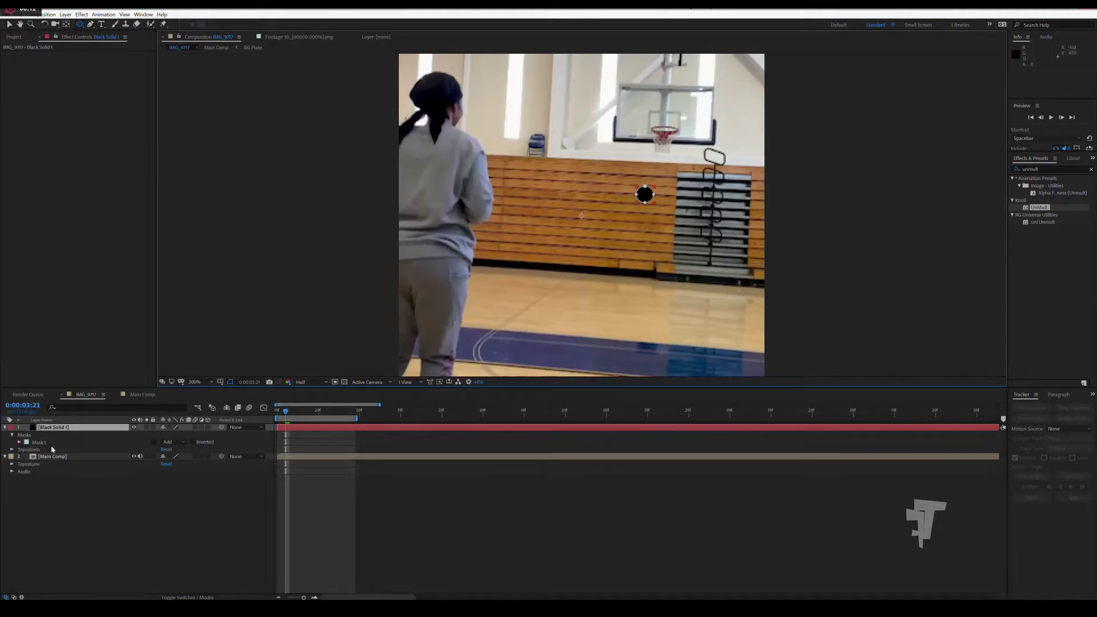
left_click(52, 449)
Apply Video Copilot Saber to the solid with Core Type set to Layer Masks.
left_click(81, 15)
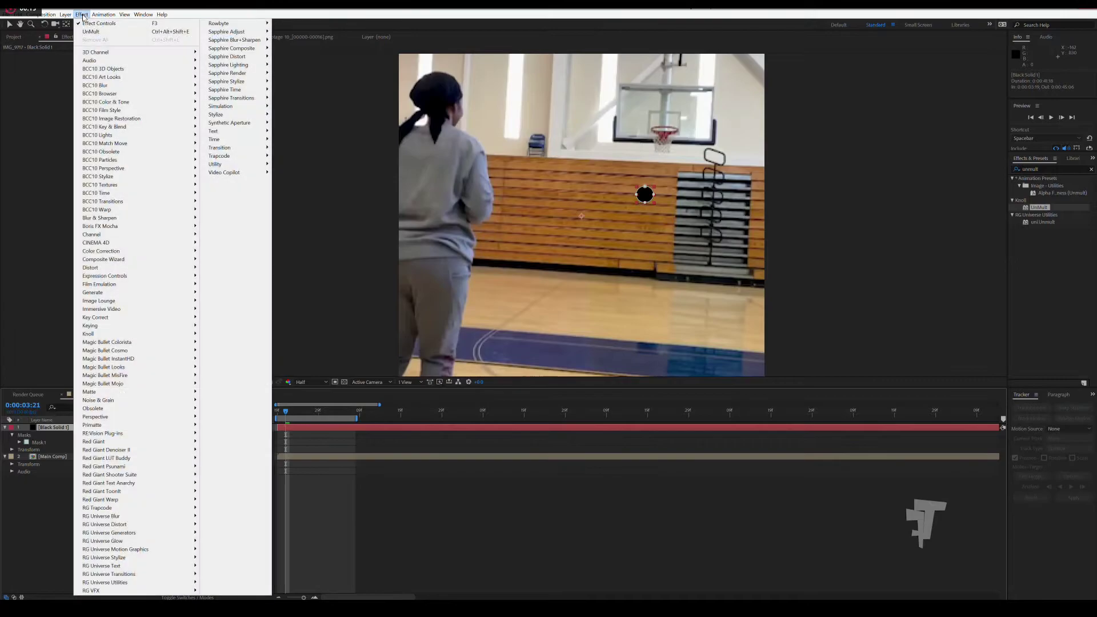
mouse_move(234, 172)
left_click(317, 201)
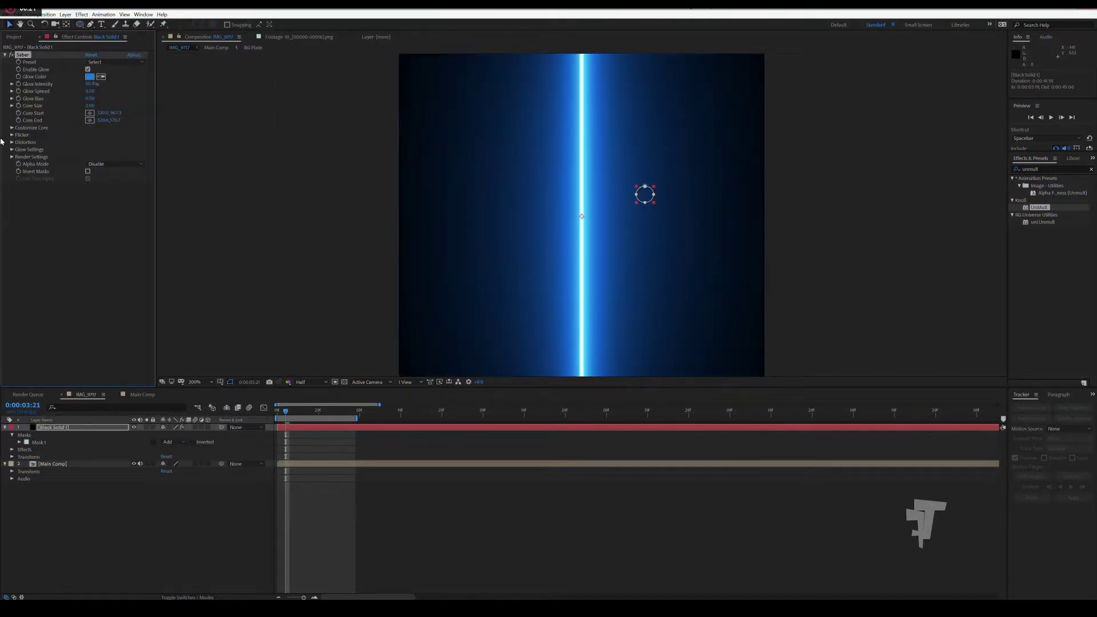
left_click(12, 128)
left_click(111, 135)
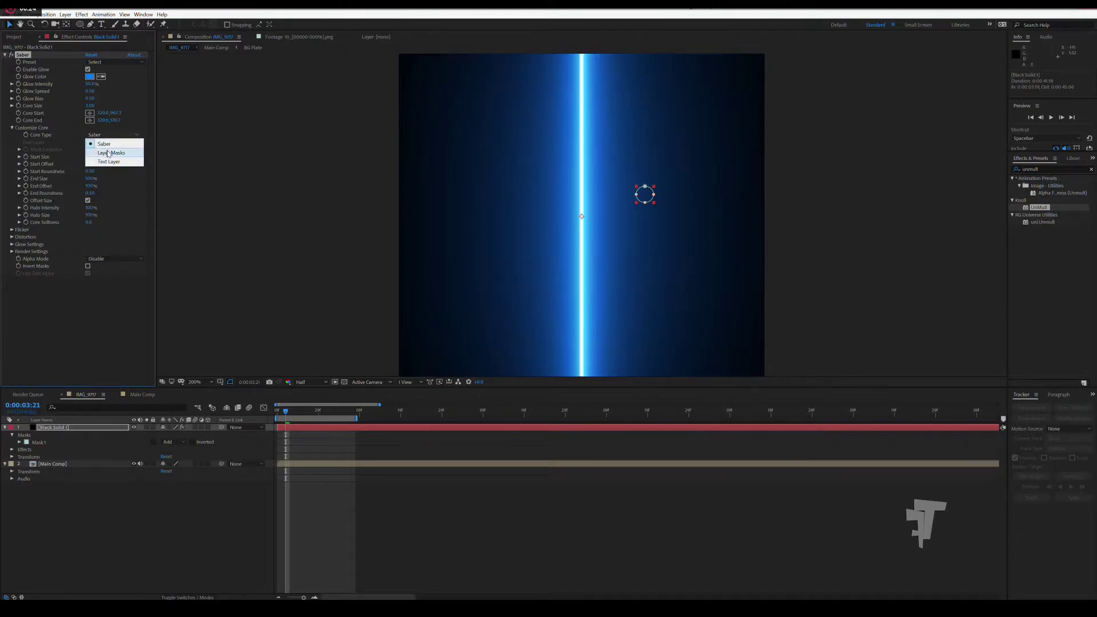
left_click(107, 152)
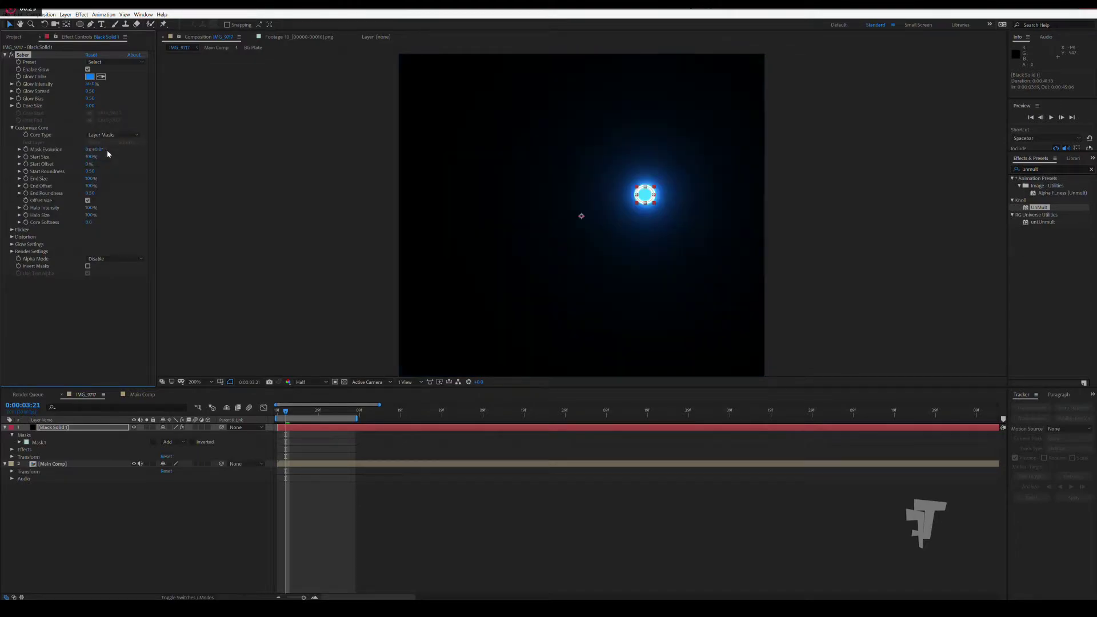
Set Saber's Render Settings Composite to Transparent.
left_click(11, 245)
left_click(12, 332)
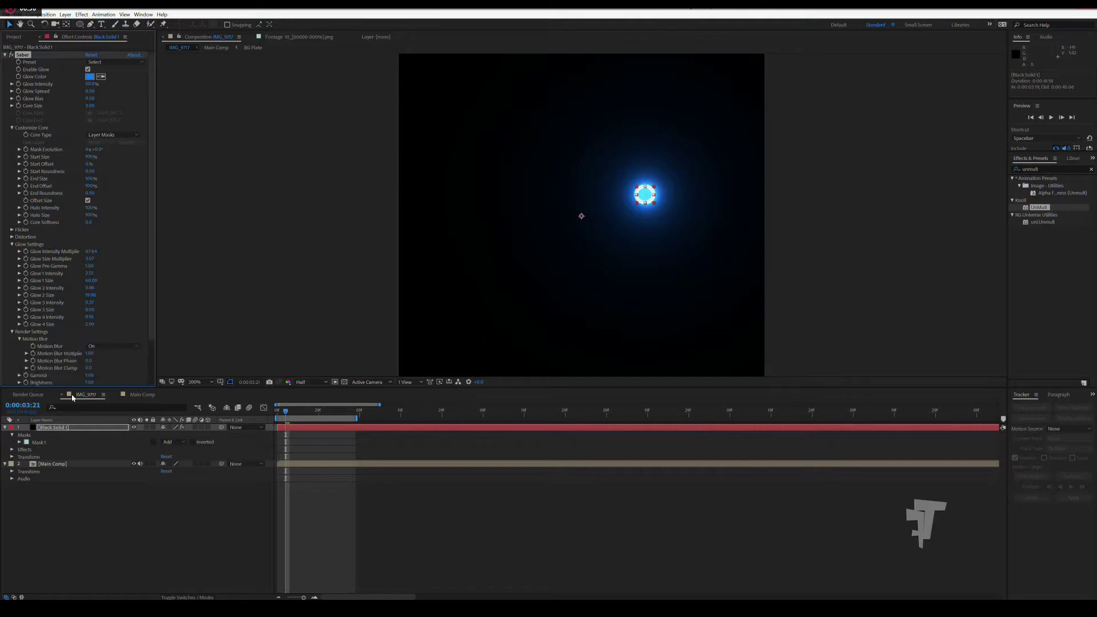
scroll(85, 286, "down", 2)
left_click(114, 361)
left_click(118, 370)
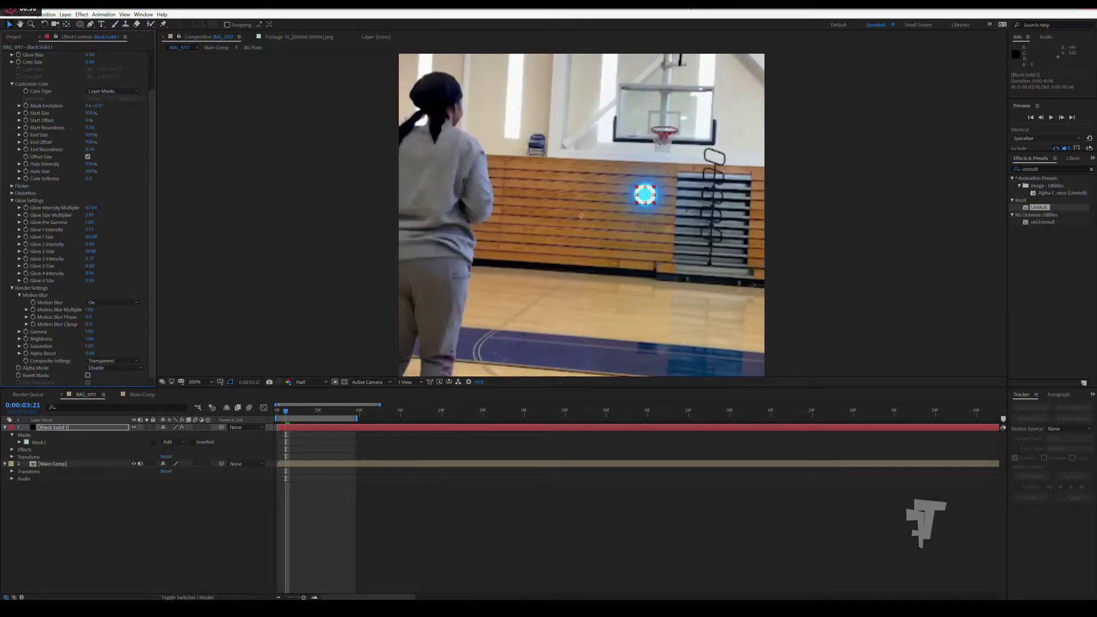
Set Black Solid 1's blend mode to Add and zoom in on the ring at 0:00:03:19.
key("F4")
left_click(169, 428)
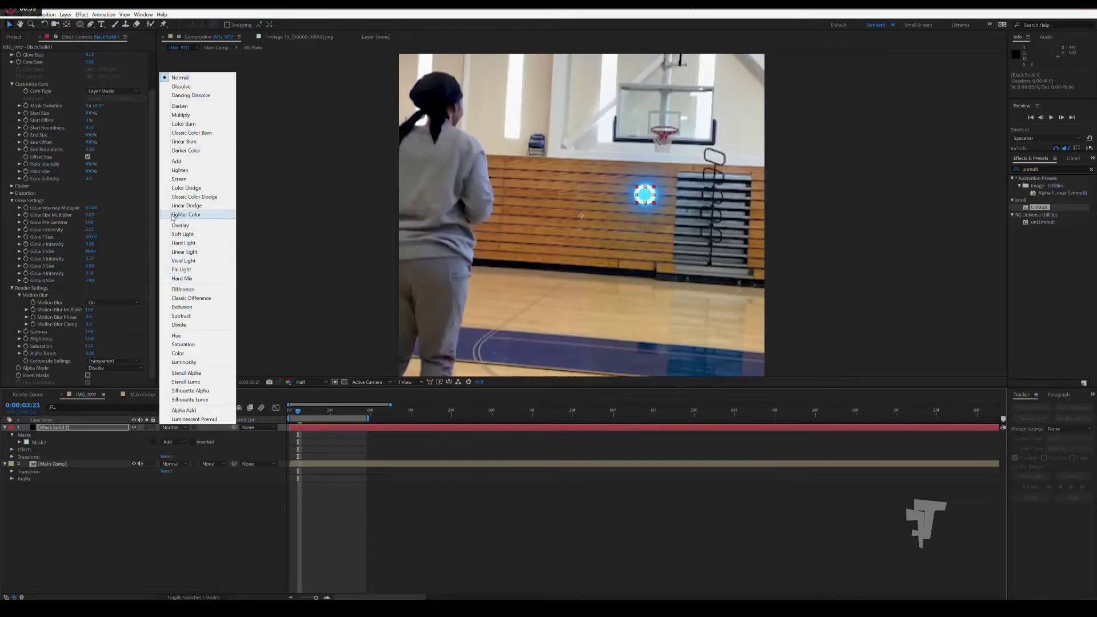
left_click(184, 164)
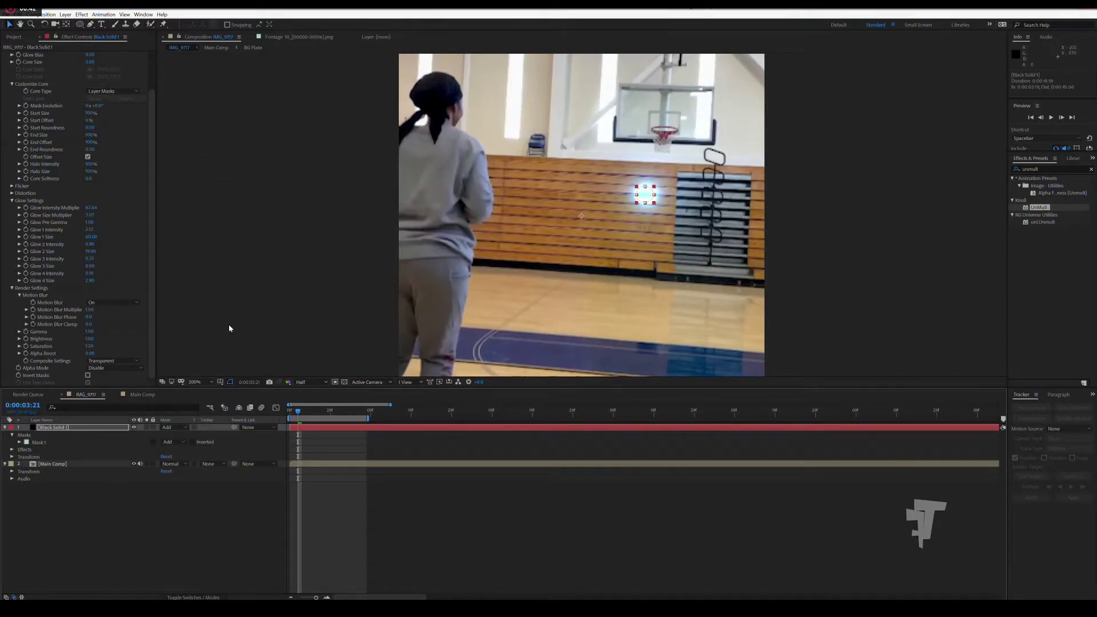
left_click_drag(297, 414, 289, 415)
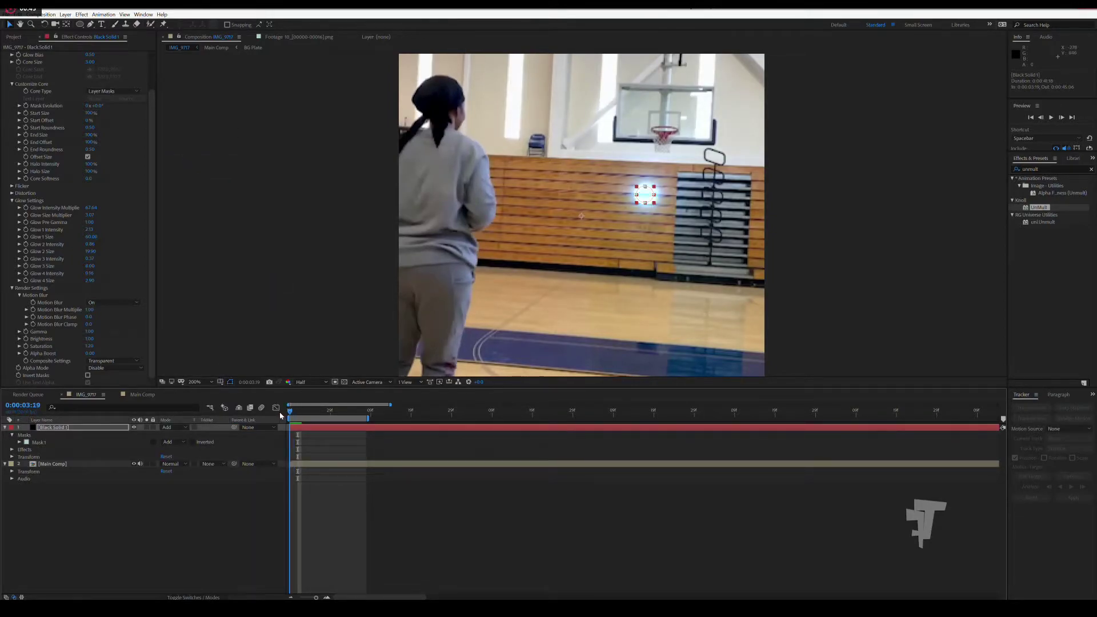
key("period")
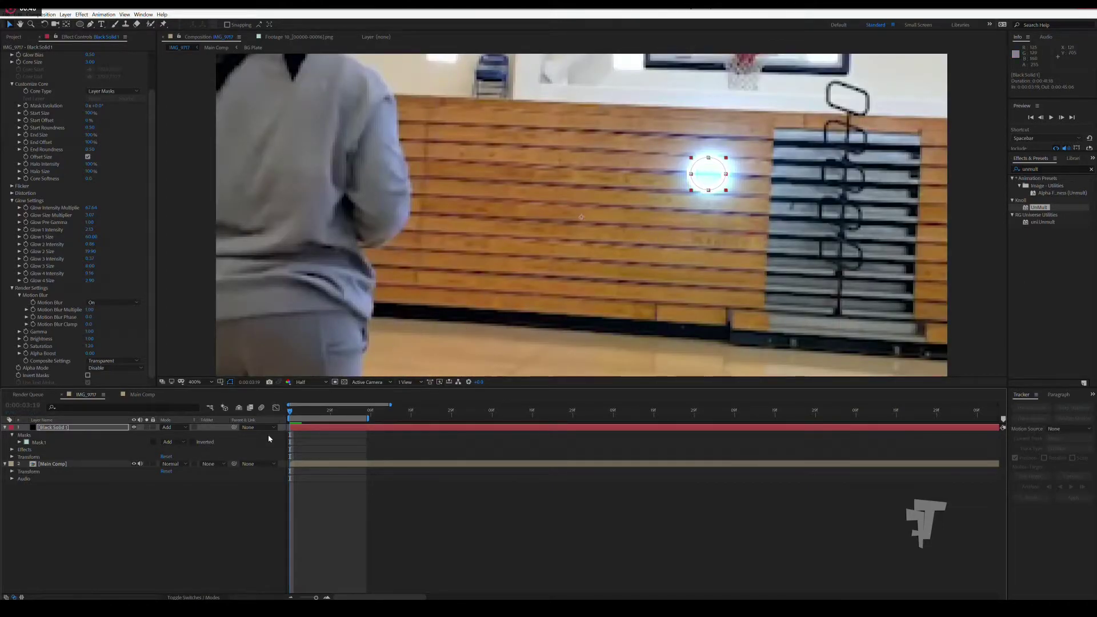
Keyframe Mask 1's Mask Path at 0:00:03:24, then undo it.
left_click(19, 443)
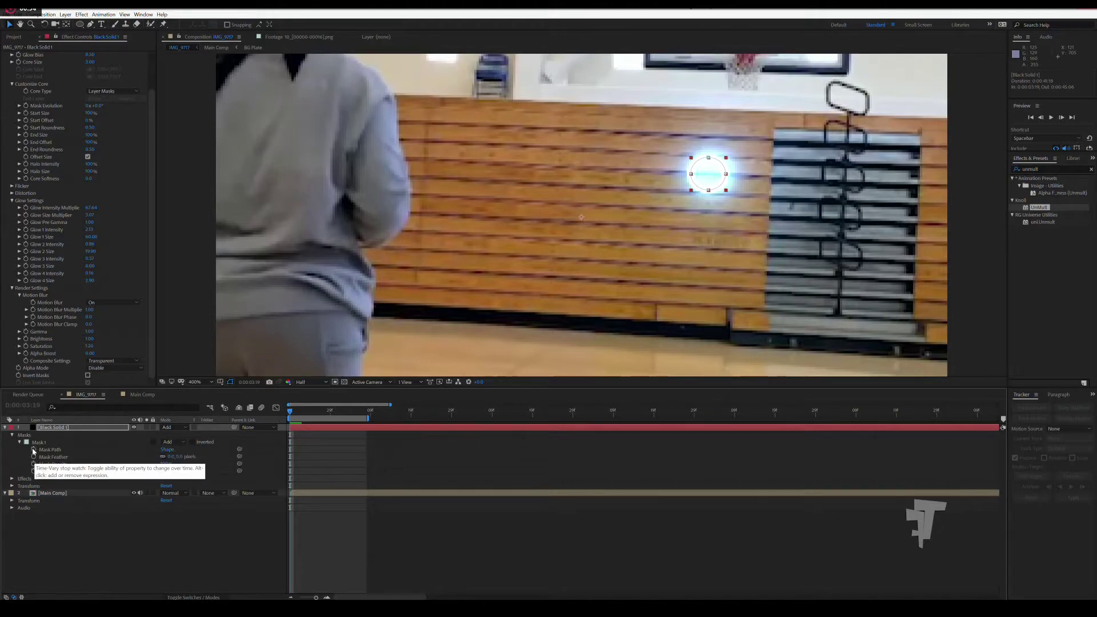
left_click(33, 449)
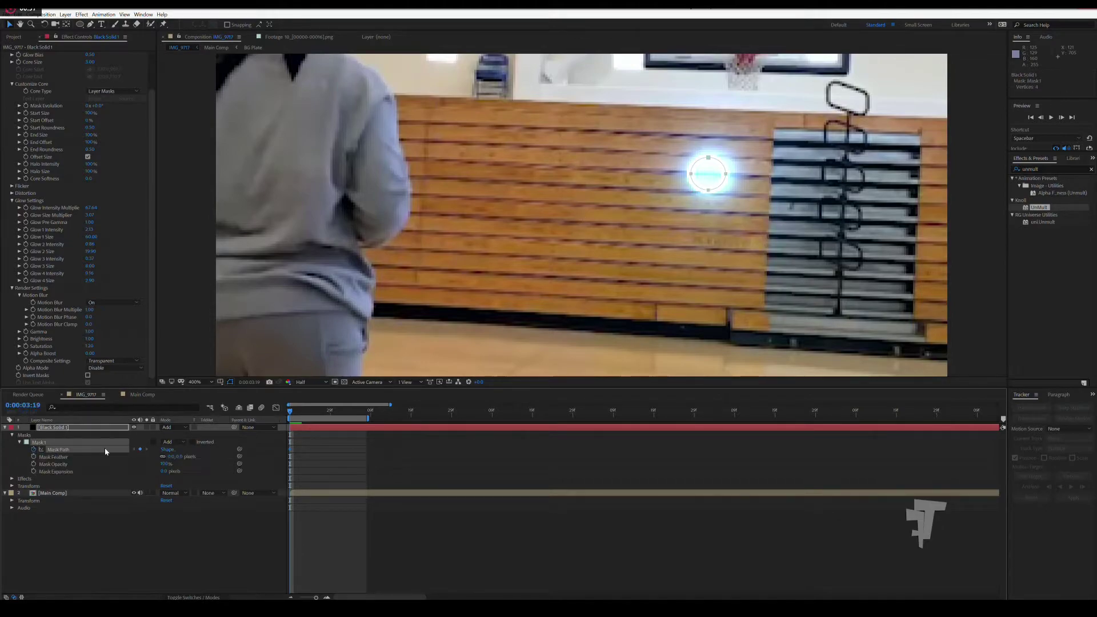
left_click_drag(289, 449, 309, 449)
key("ctrl+z")
key("ctrl+z")
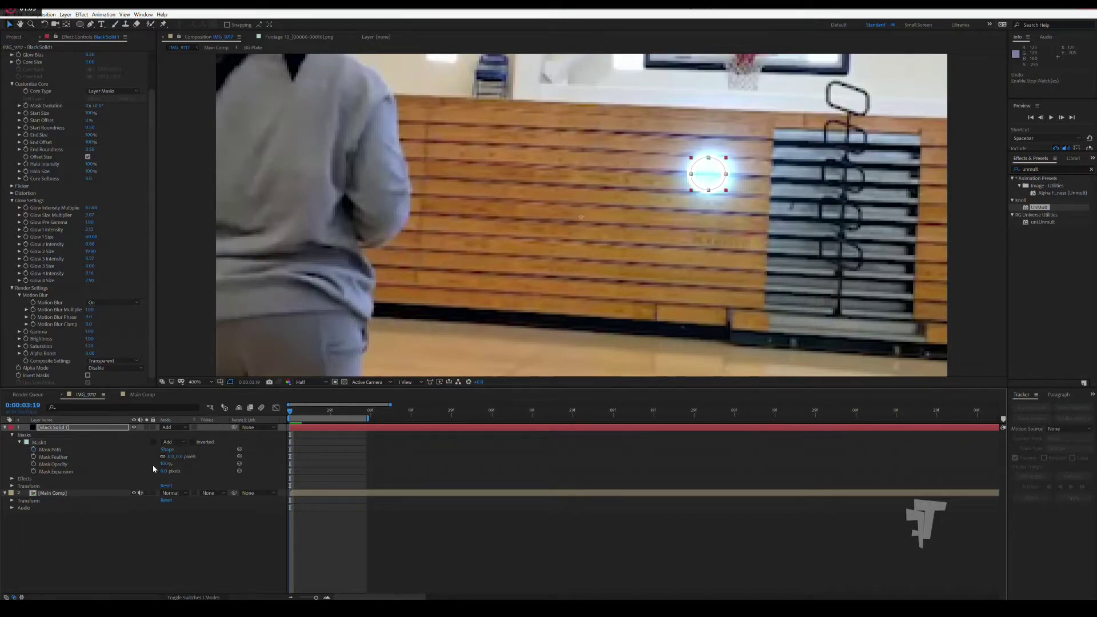
Keyframe Mask Expansion at 0:00:03:24, reset it to 0 pixels, and show the solid's Scale.
left_click(33, 471)
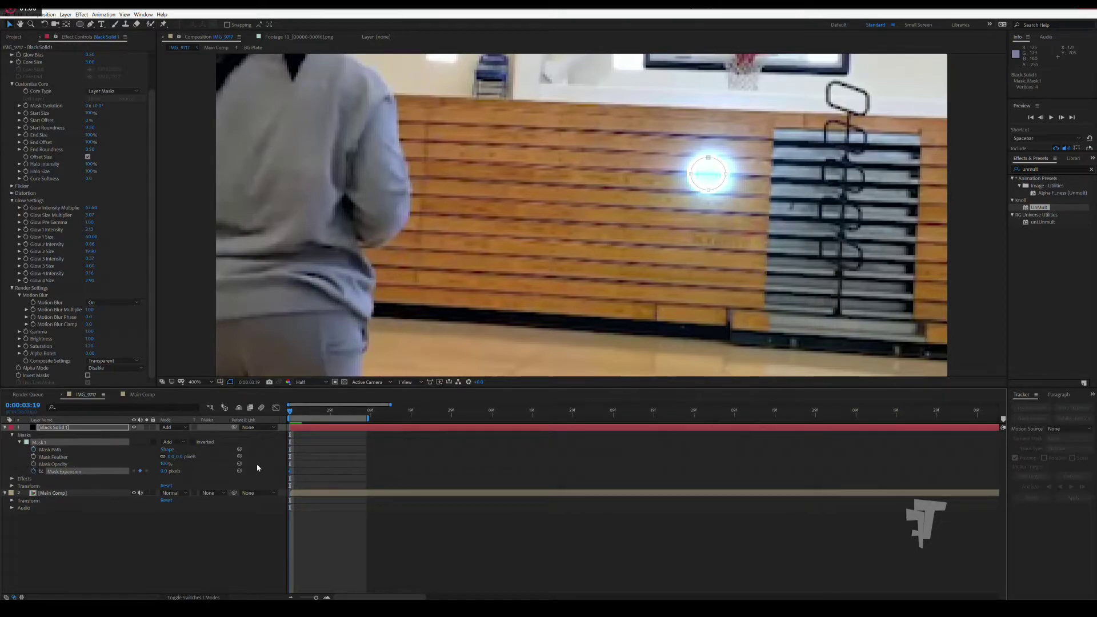
left_click_drag(289, 471, 309, 471)
key("ctrl+z")
key("ctrl+z")
left_click(55, 428)
key("s")
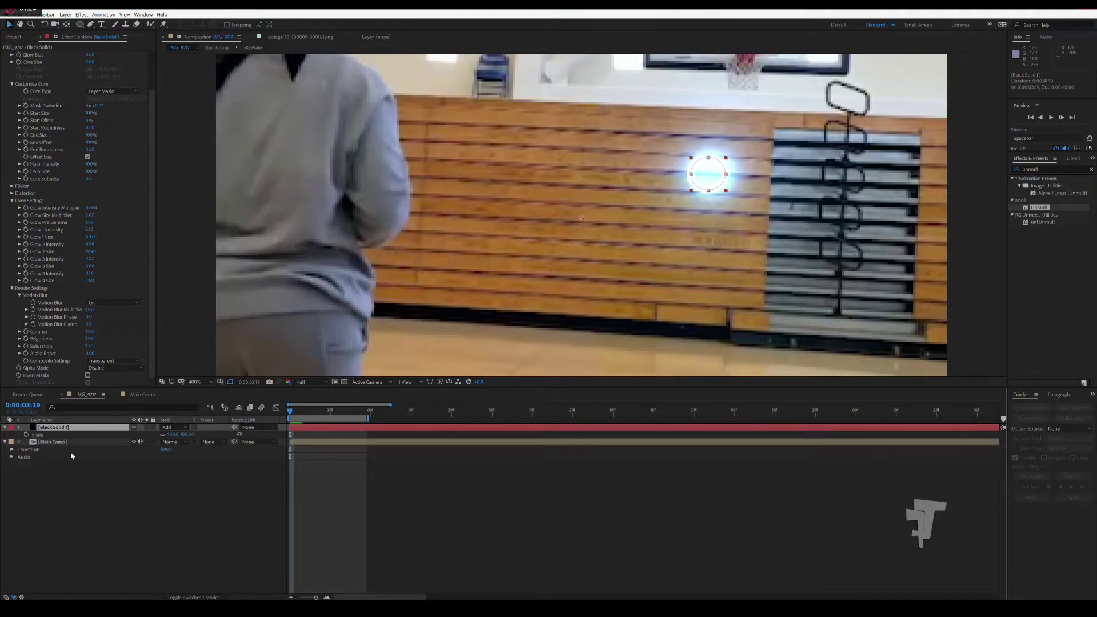
left_click(26, 434)
left_click_drag(290, 435, 305, 435)
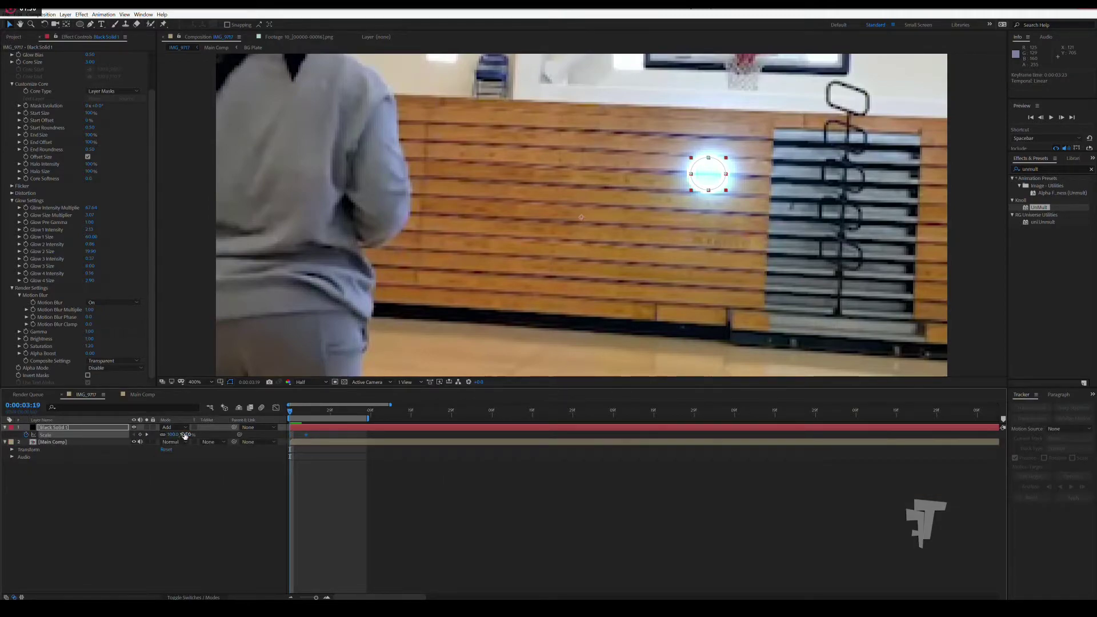
left_click_drag(177, 434, 171, 434)
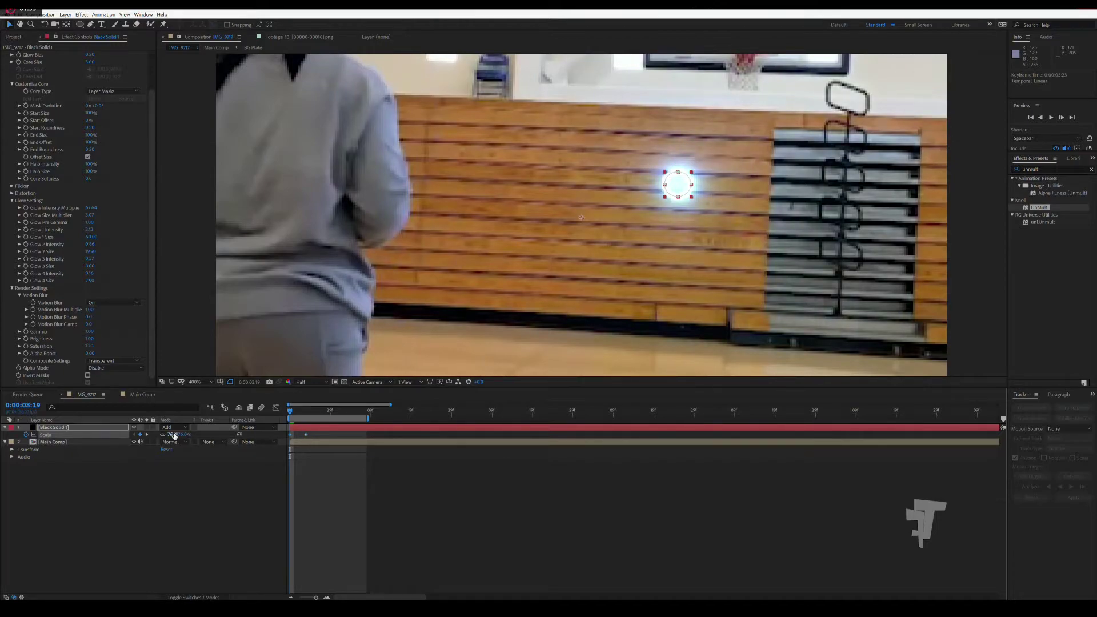
key("ctrl+z")
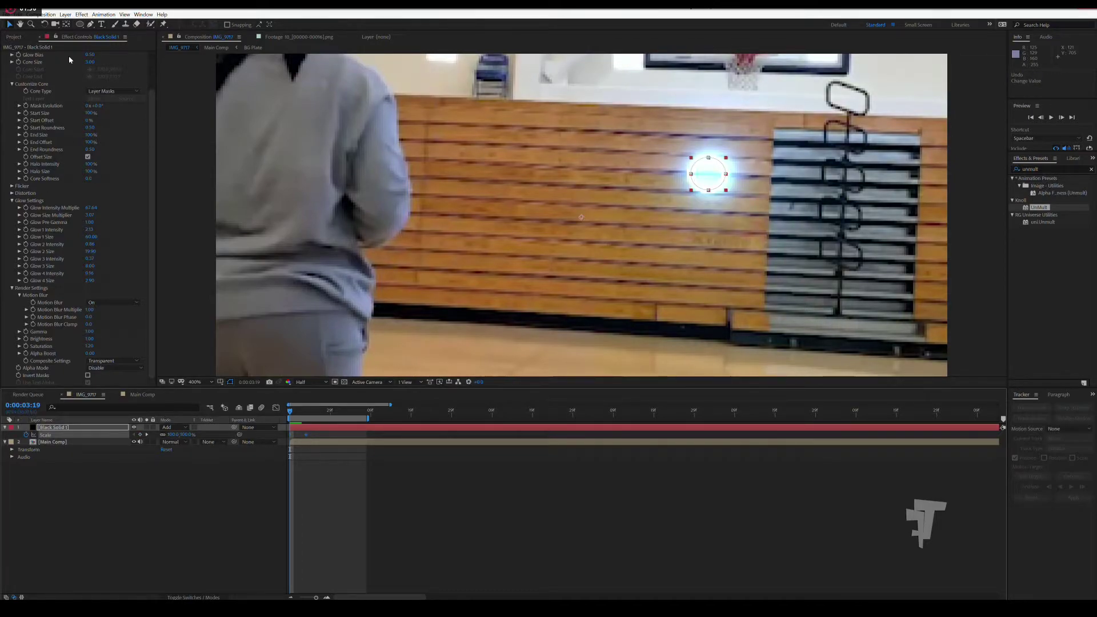
left_click(66, 26)
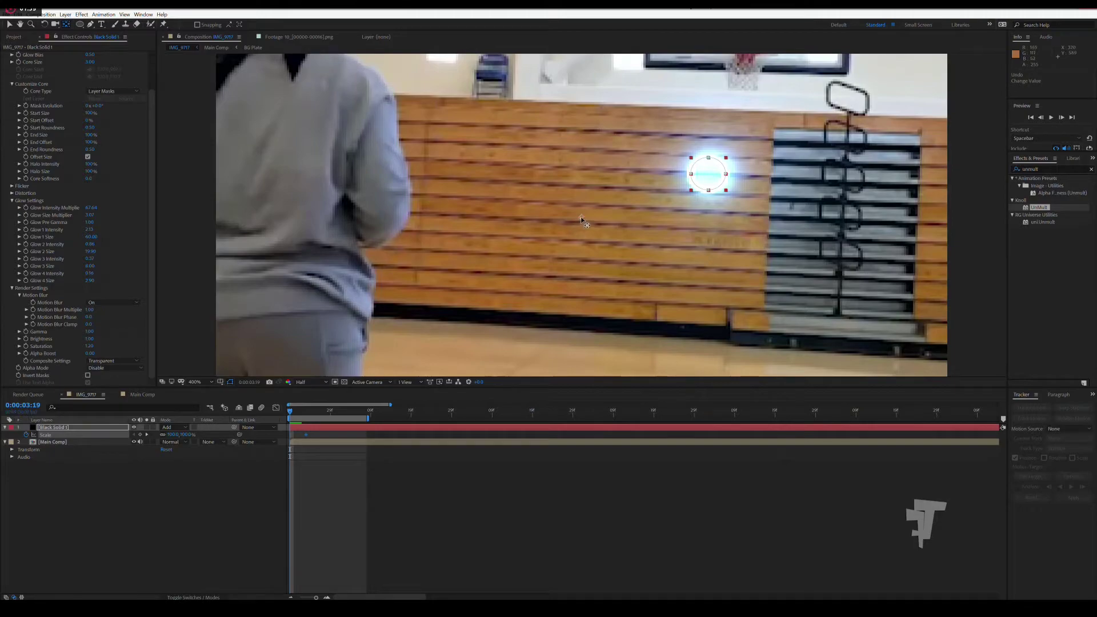
left_click_drag(581, 219, 705, 177)
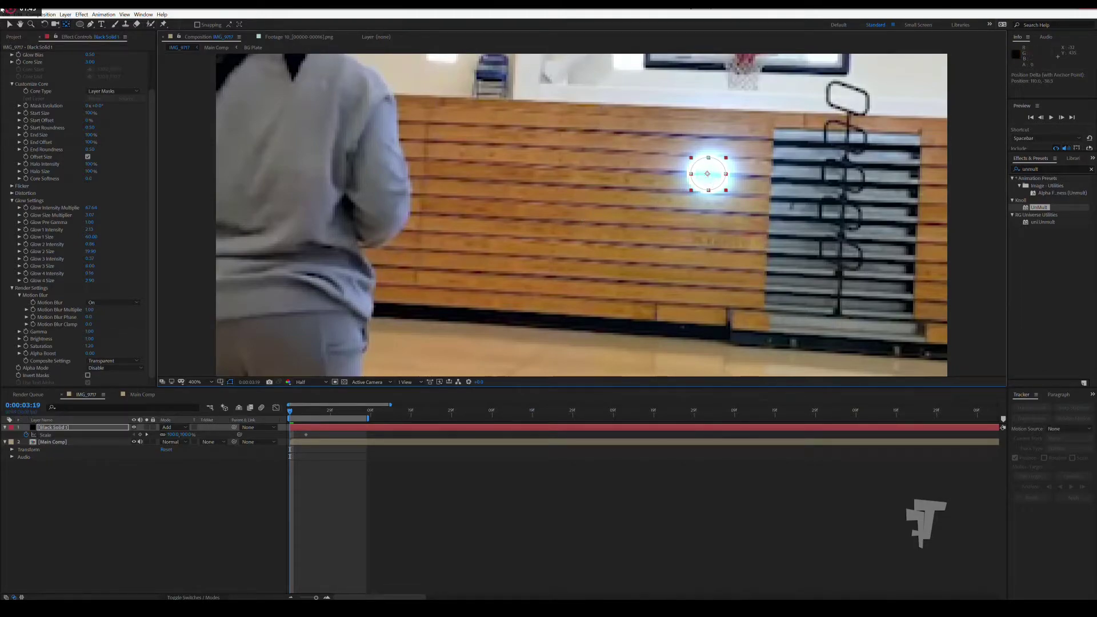
key("v")
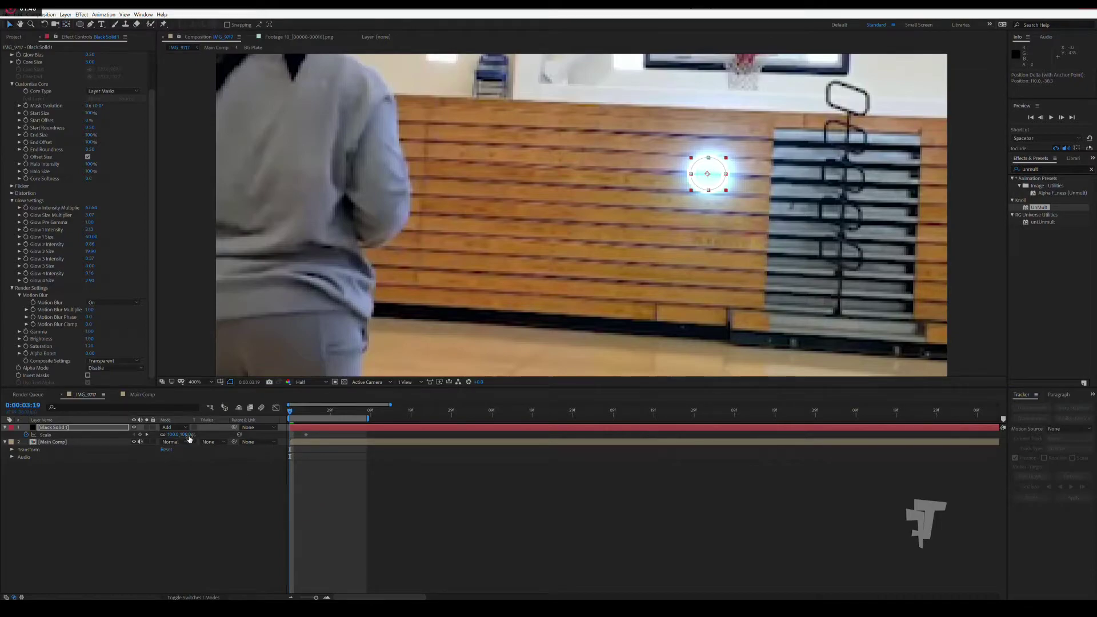
left_click_drag(186, 436, 155, 441)
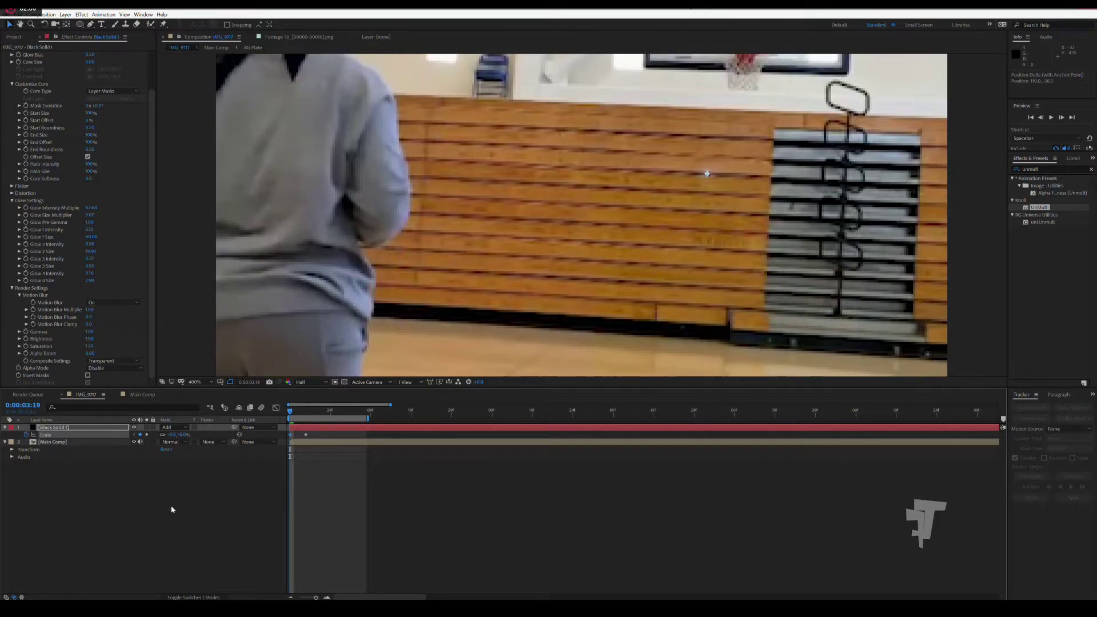
key("ctrl+z")
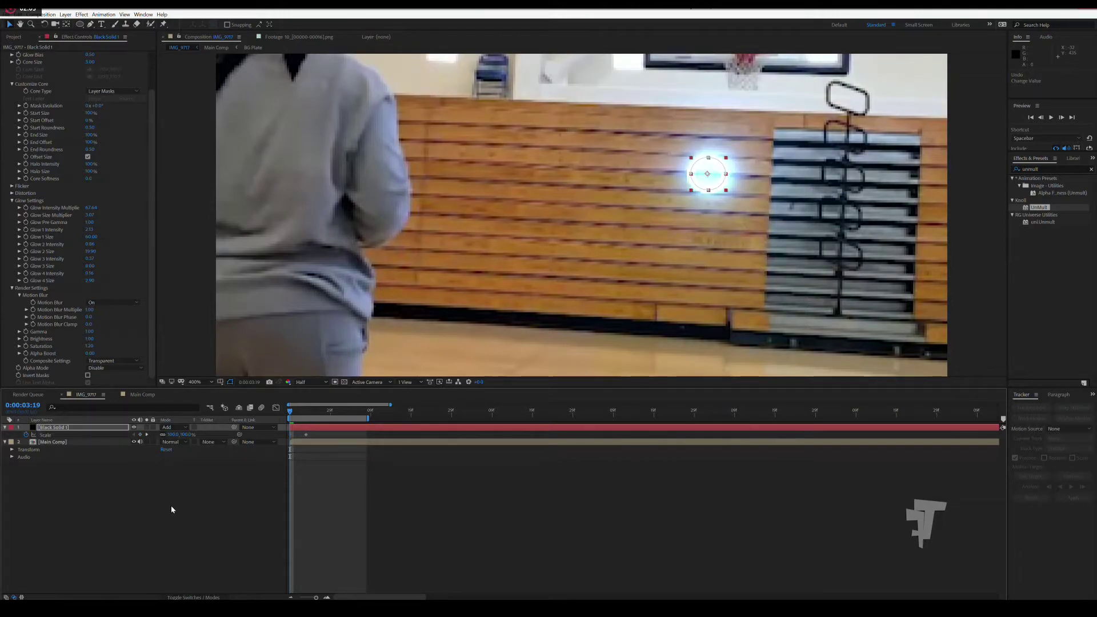
key("ctrl+z")
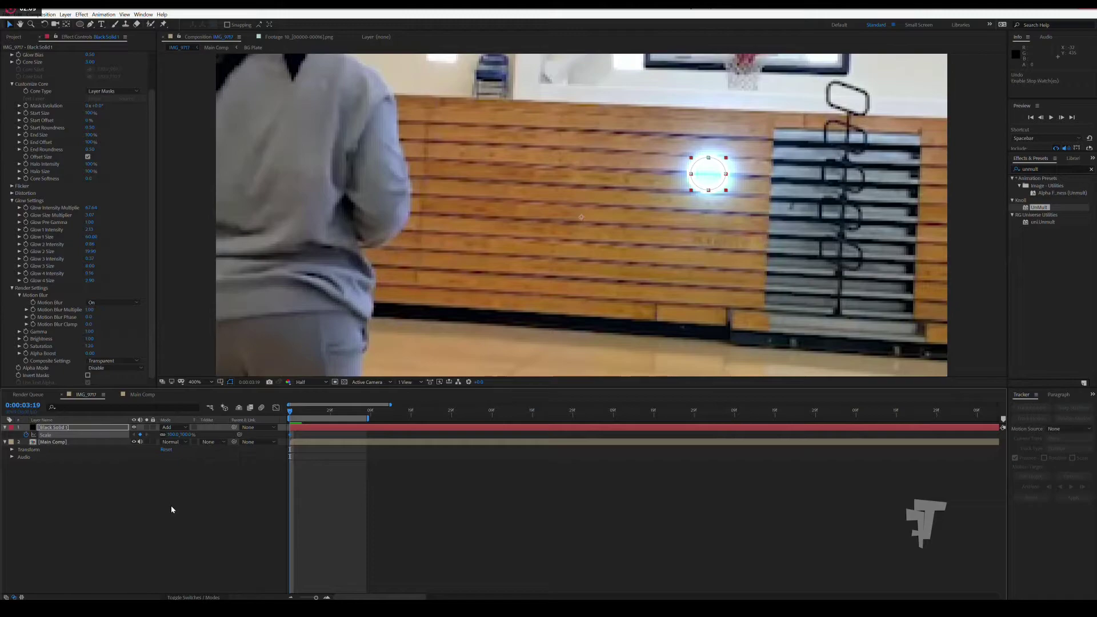
key("ctrl+z")
left_click_drag(677, 166, 480, 219)
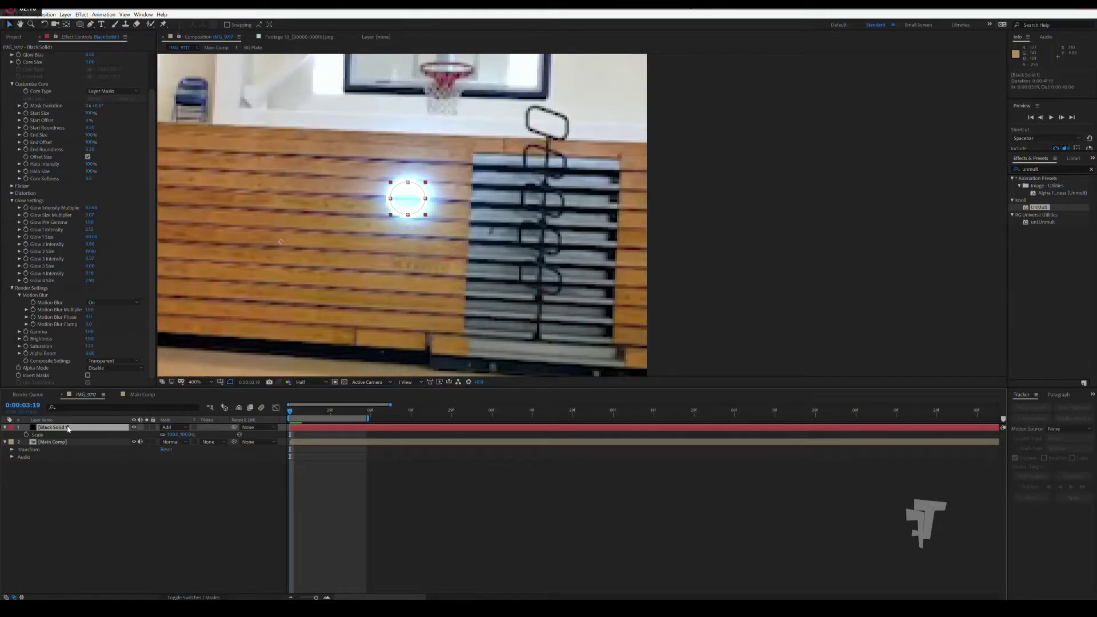
Keyframe Mask Path at 0:00:03:25, then shrink the mask to about 74% at 0:00:03:19.
key("s")
key("m")
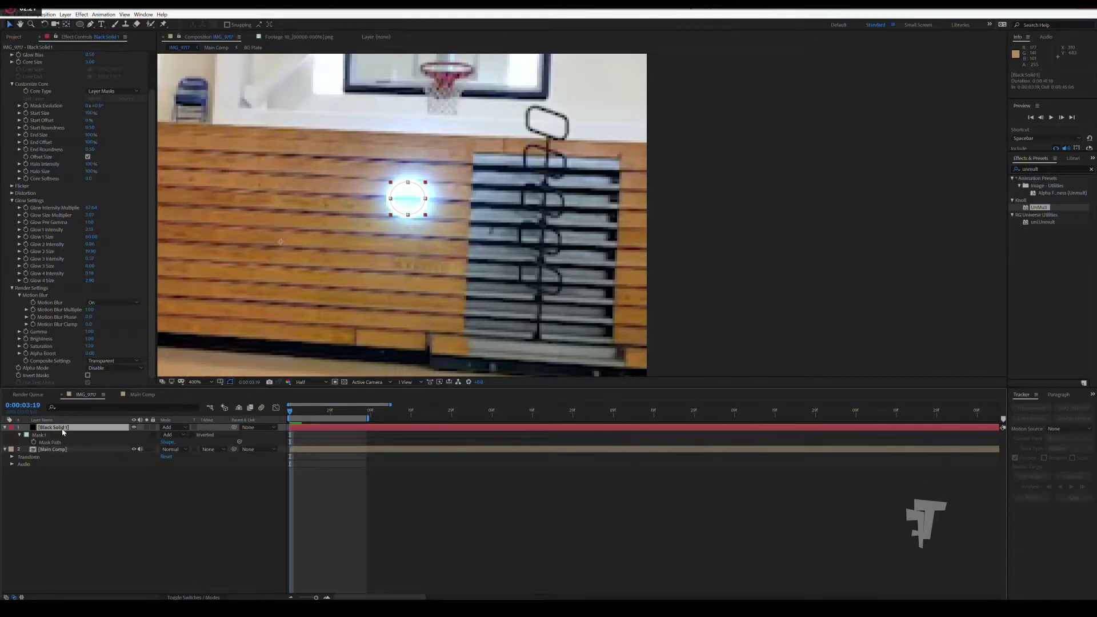
left_click(33, 442)
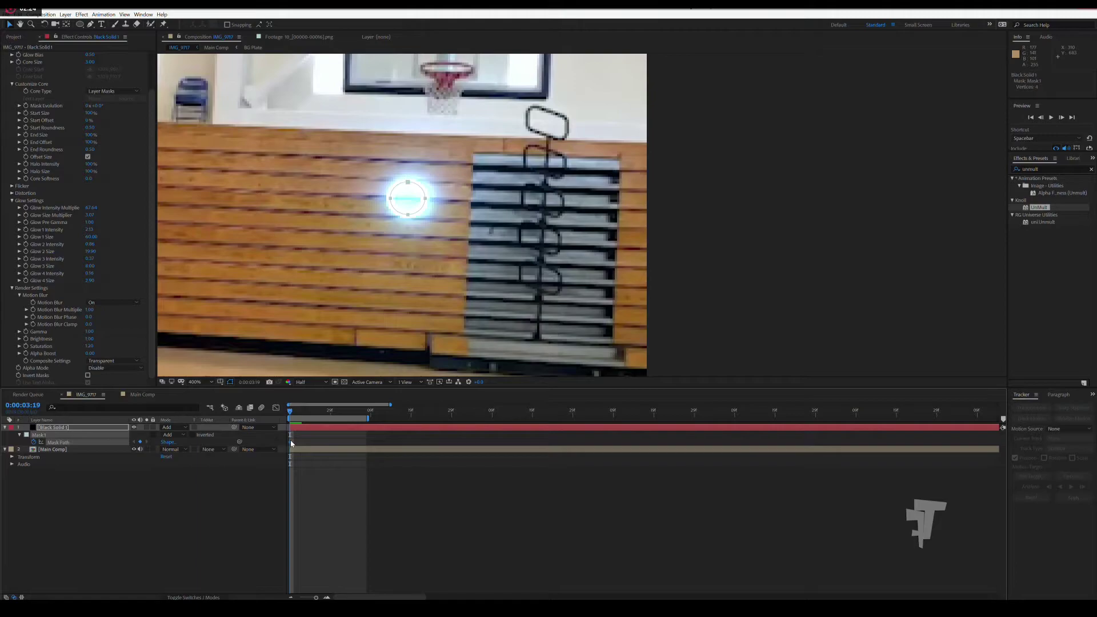
left_click_drag(290, 443, 313, 443)
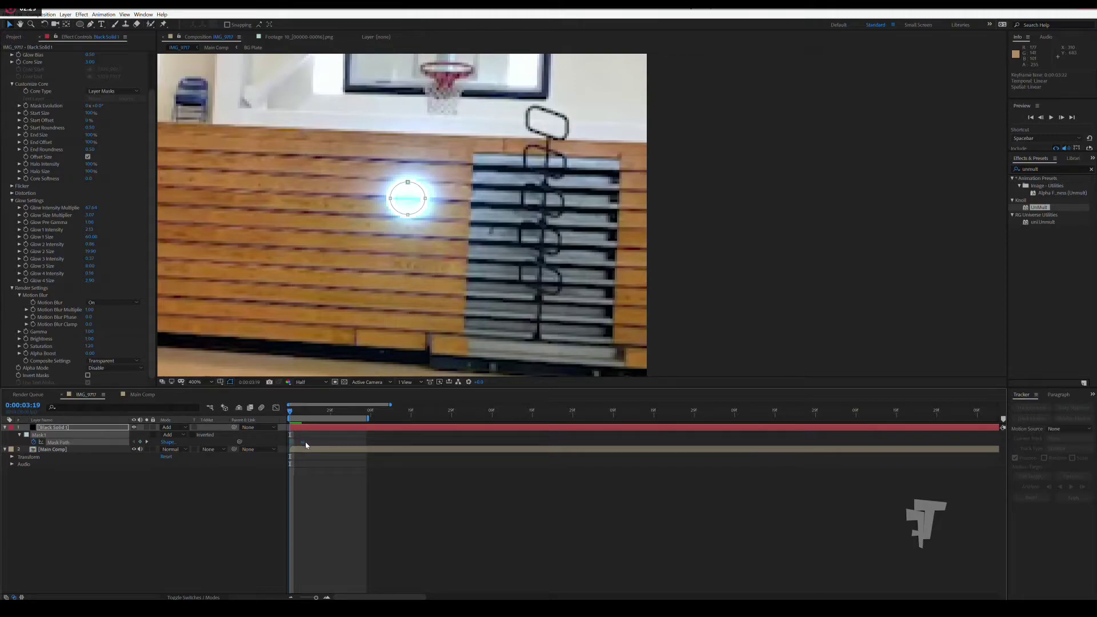
double_click(407, 215)
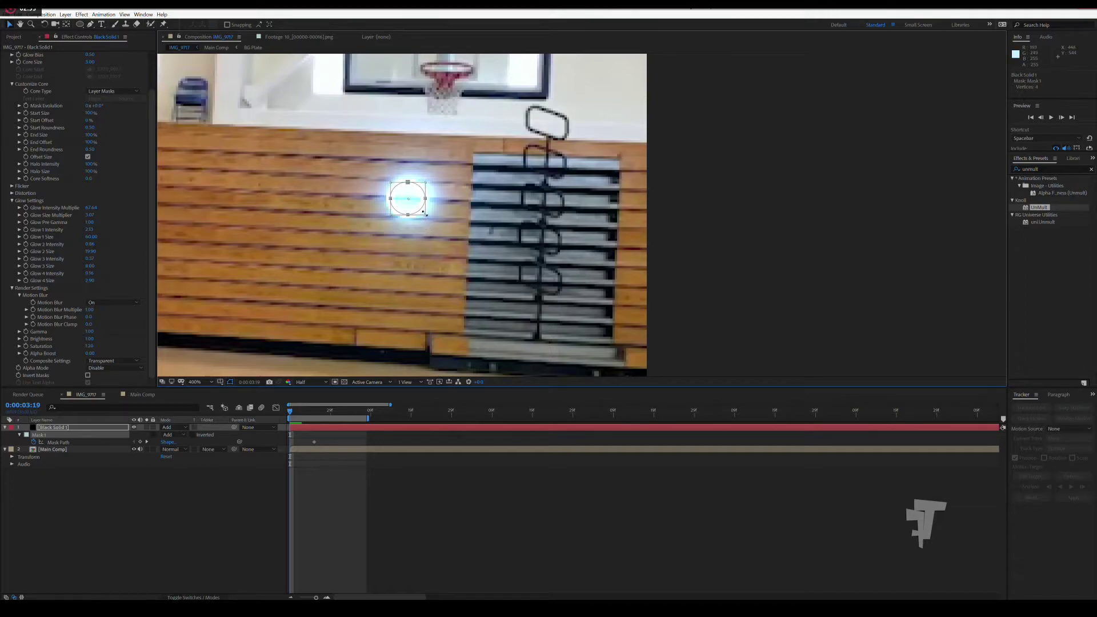
left_click_drag(423, 212, 399, 193)
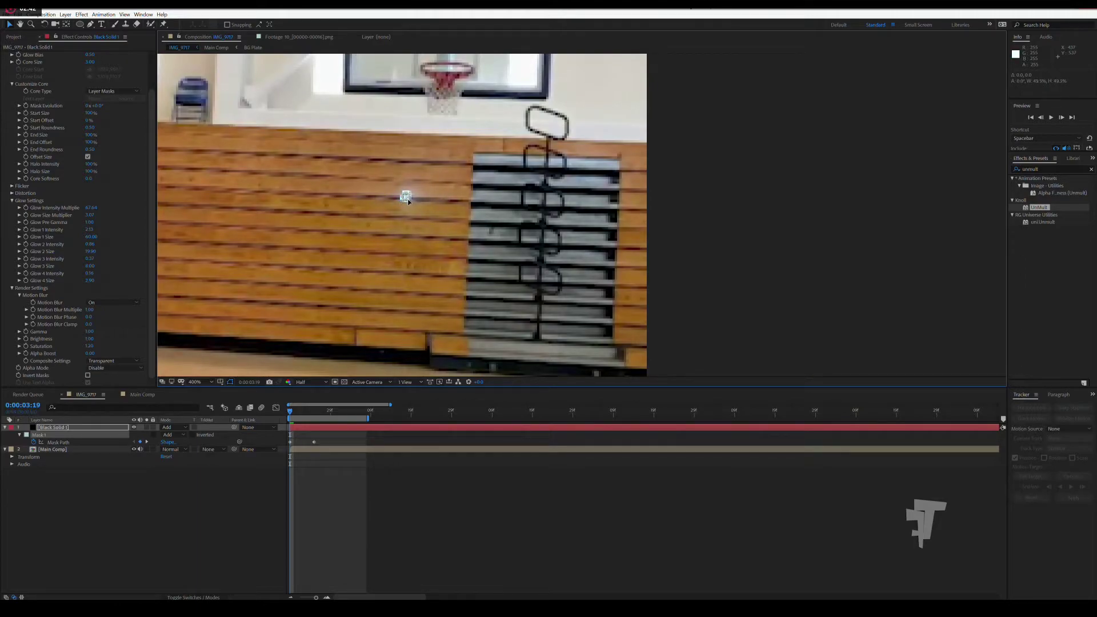
Zoom in to inspect the glowing mask, then fit the frame and check the glow at 0:00:03:20.
key("semicolon")
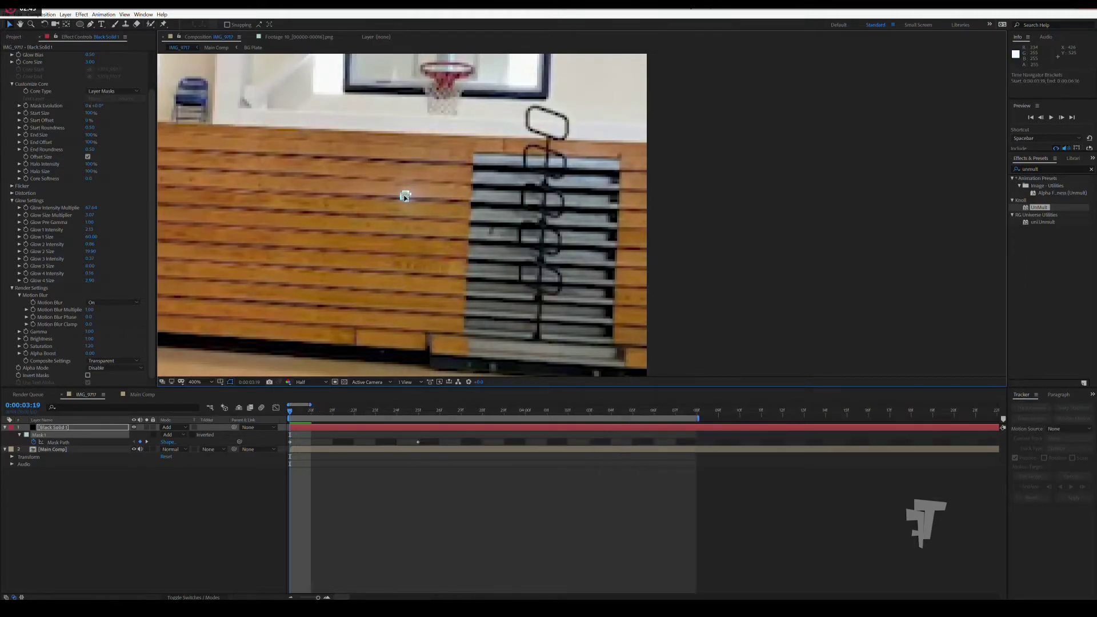
scroll(405, 196, "up", 2)
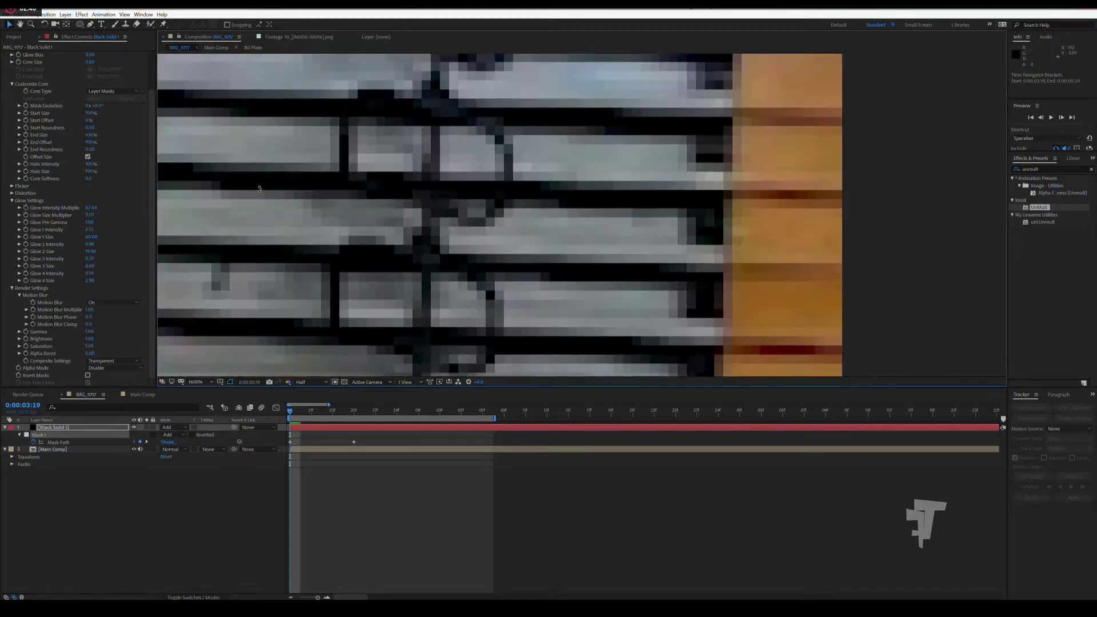
left_click_drag(361, 192, 732, 234)
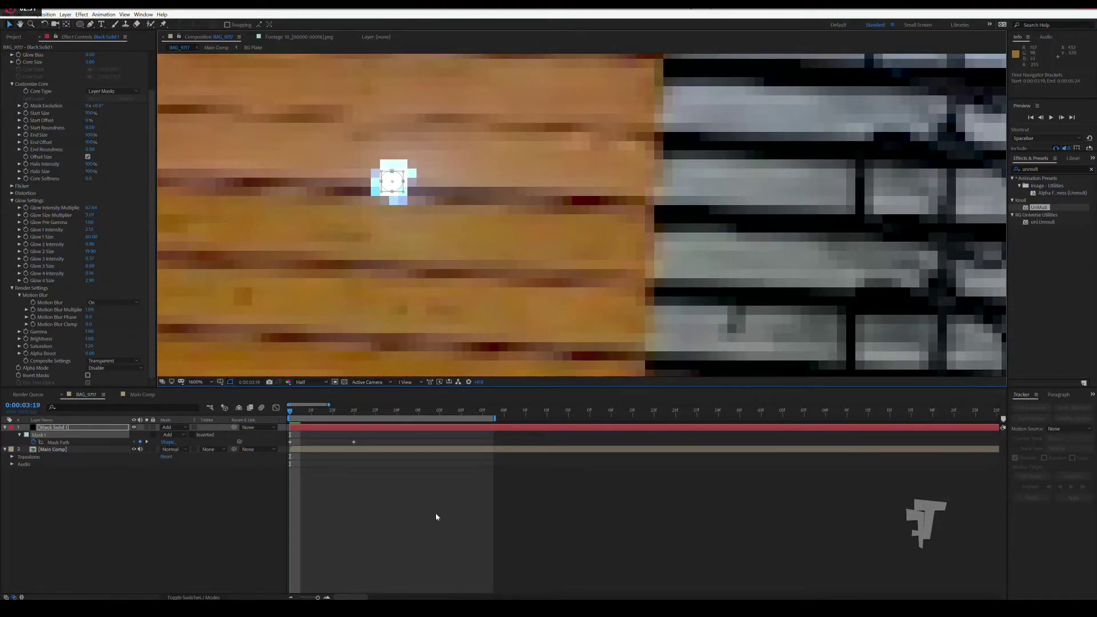
key("shift+slash")
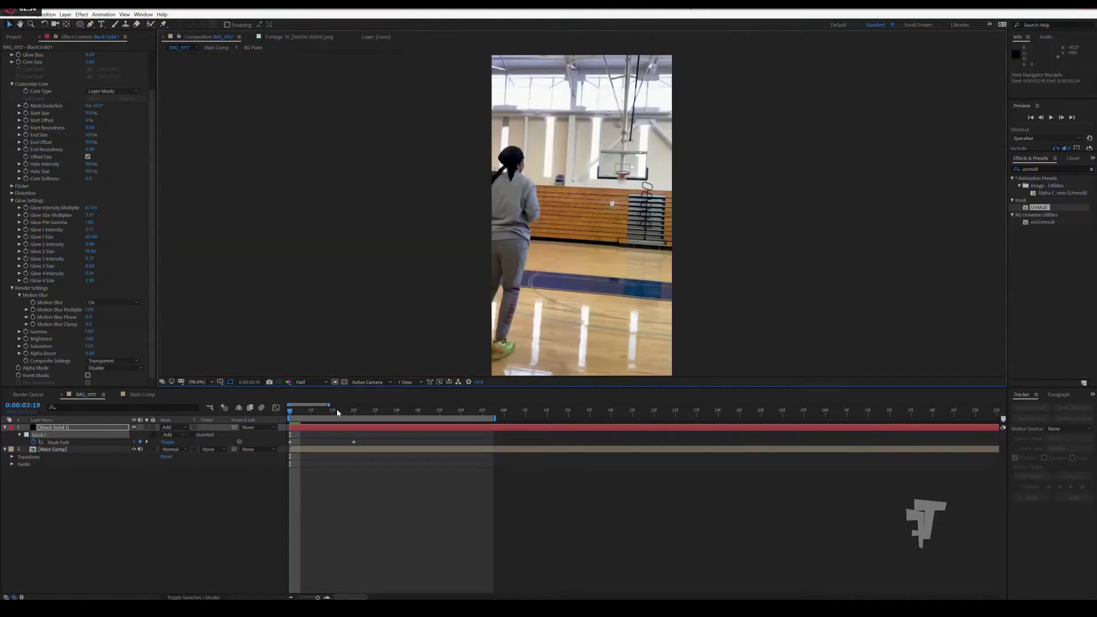
left_click(306, 415)
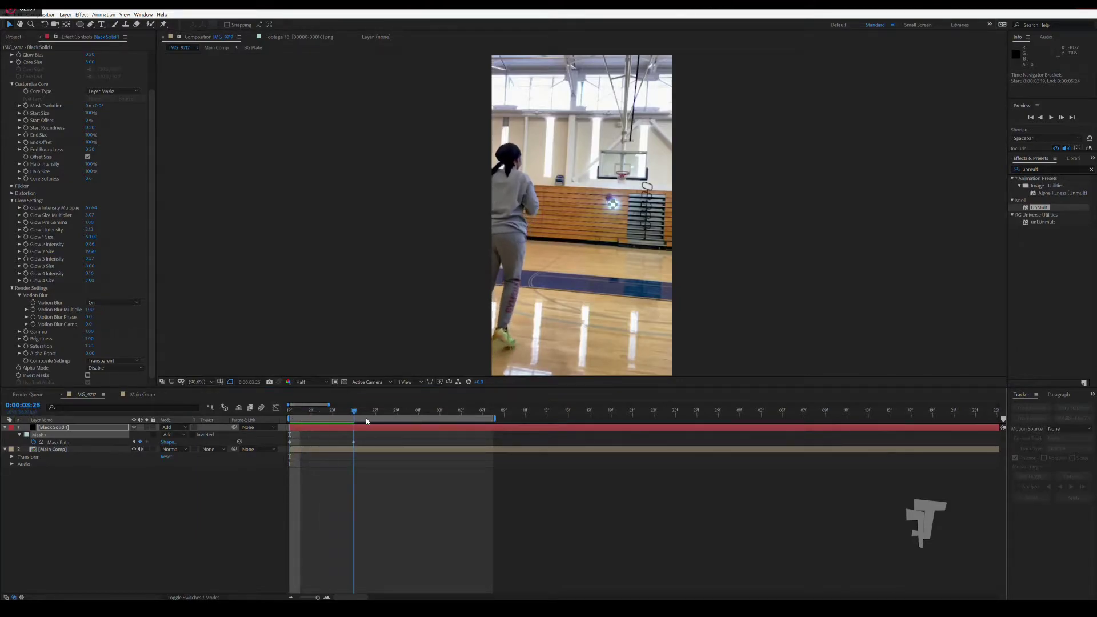
left_click(249, 511)
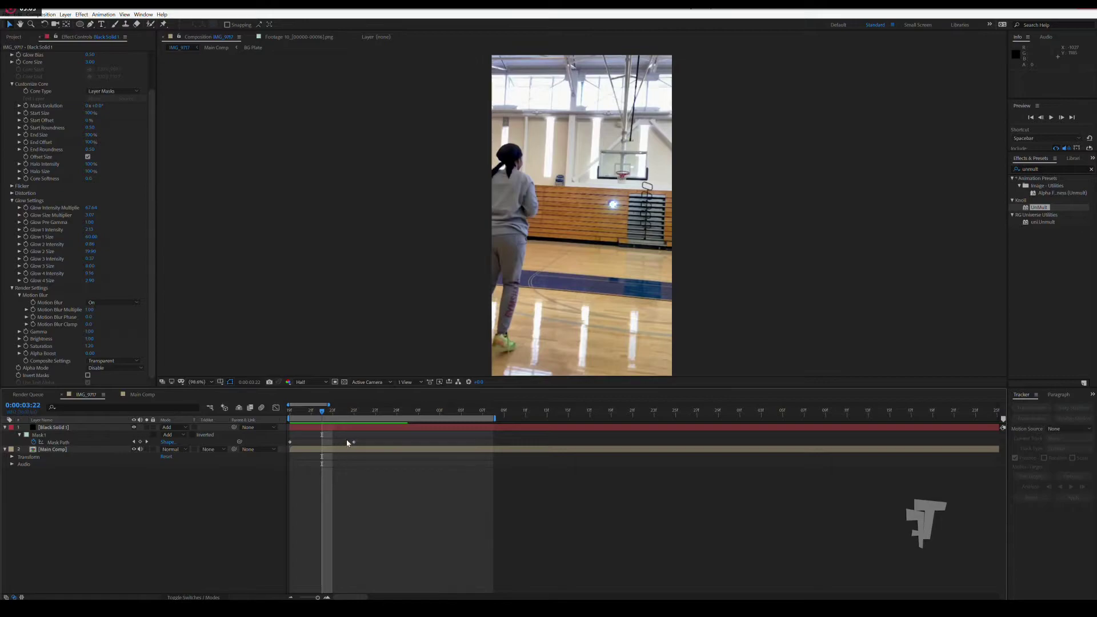
Preview the mask growing from 0:00:03:19 to 0:00:03:25 and reselect Black Solid 1.
left_click(322, 441)
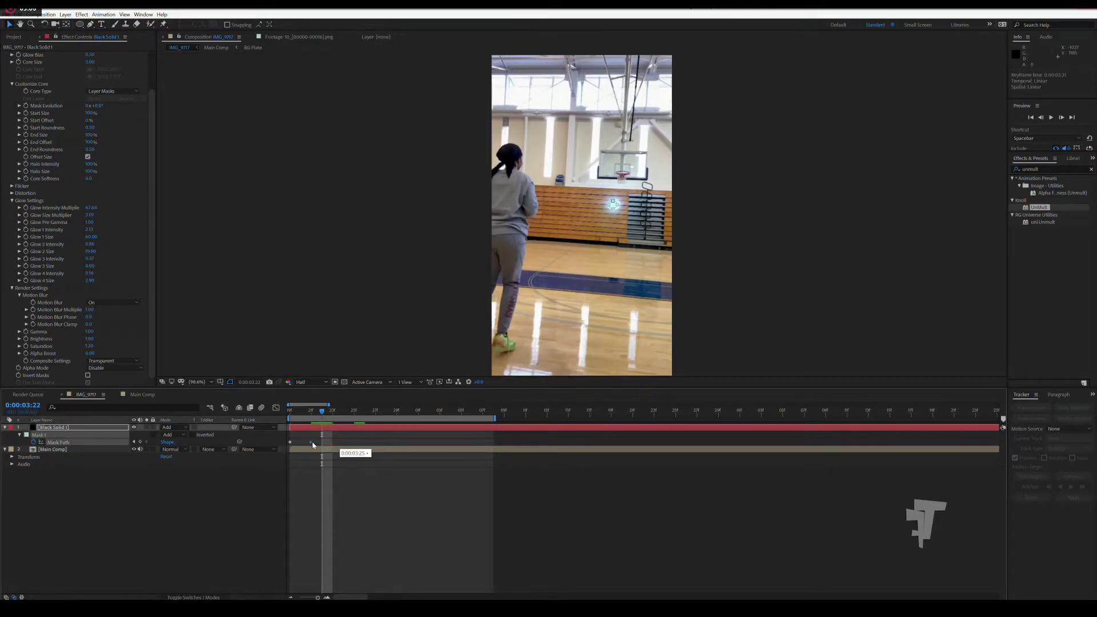
key("Home")
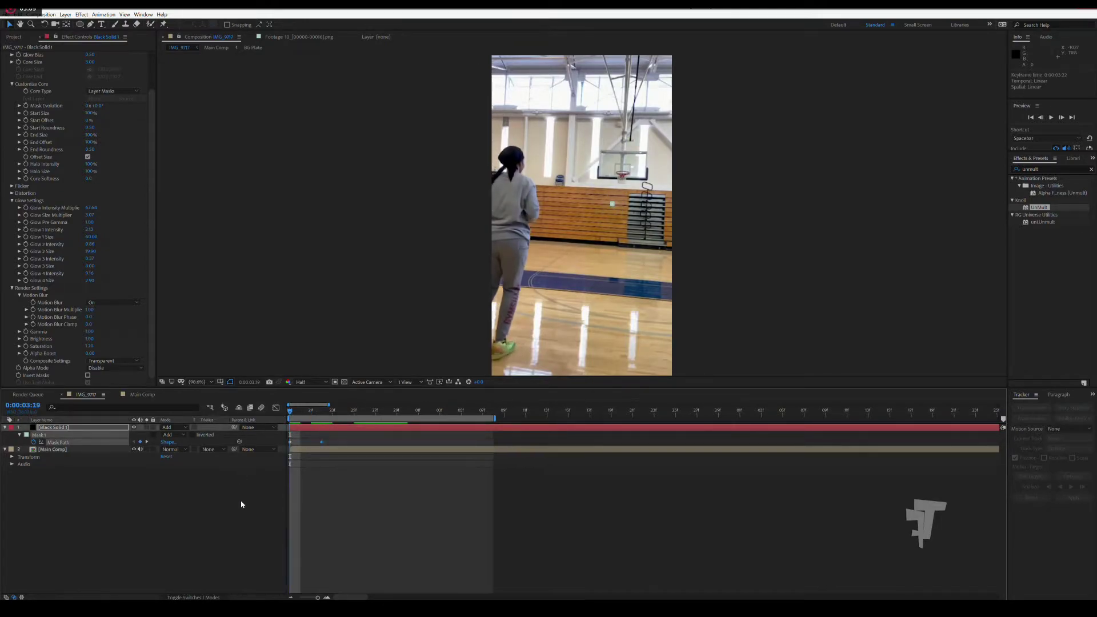
left_click(240, 507)
mouse_move(296, 413)
left_mouse_down()
mouse_move(345, 412)
mouse_move(273, 414)
left_mouse_up()
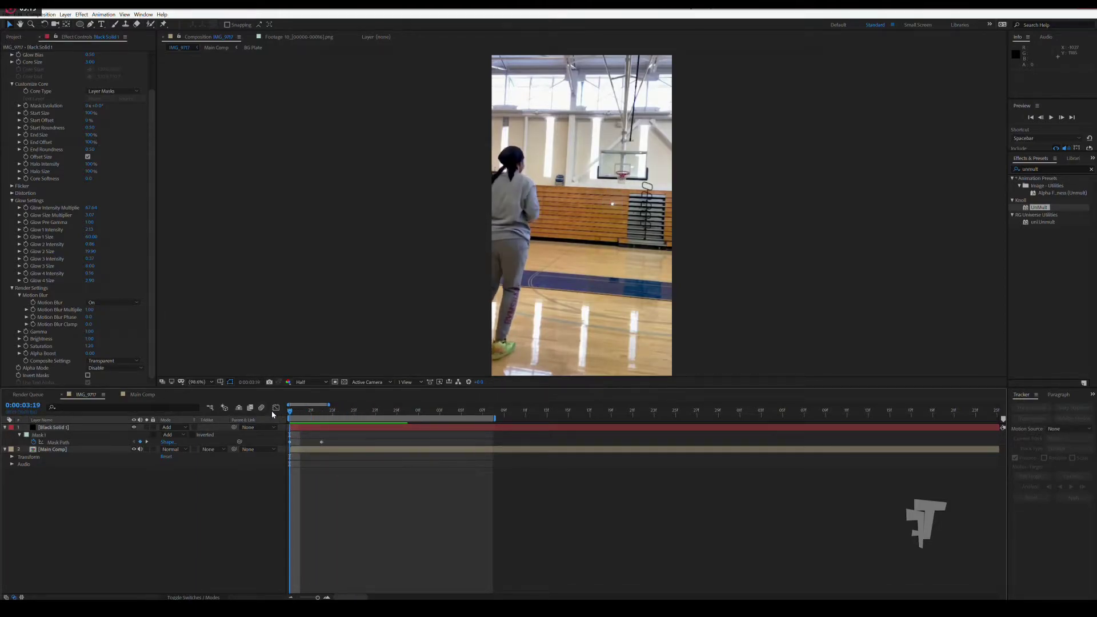
left_click(63, 428)
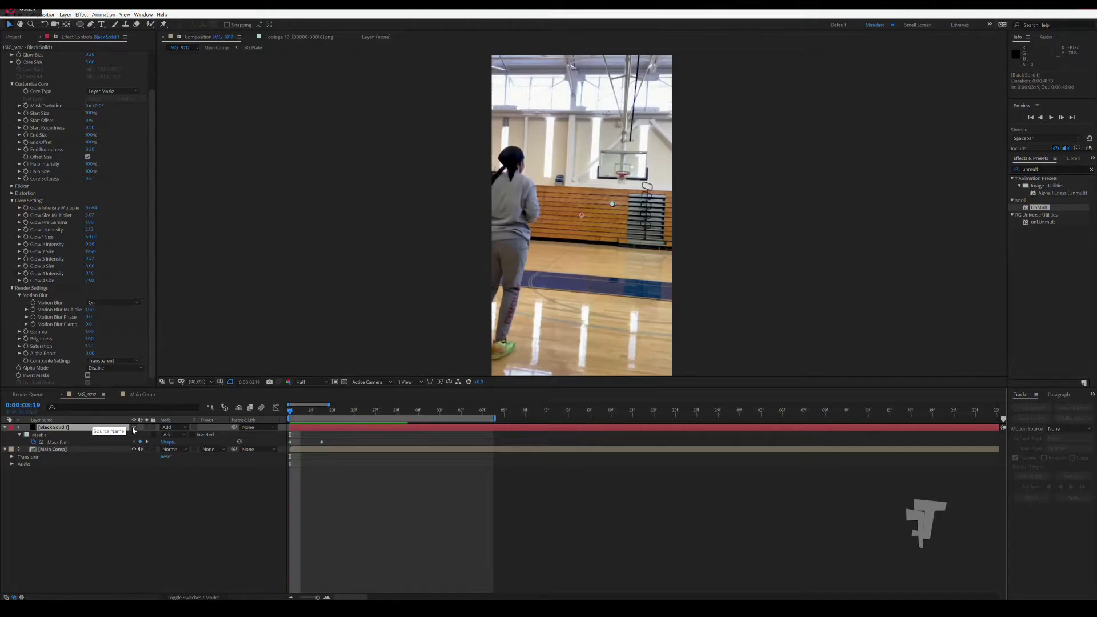
Copy Black Solid 1 and paste it into Main Comp at 0:00:03:19.
key("ctrl+c")
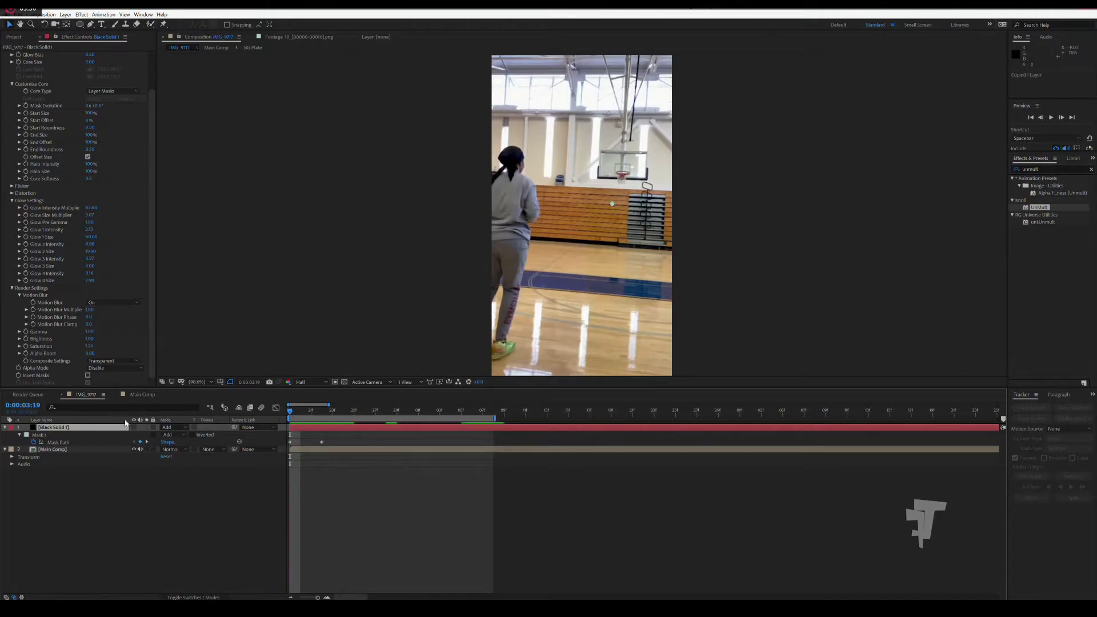
left_click(140, 395)
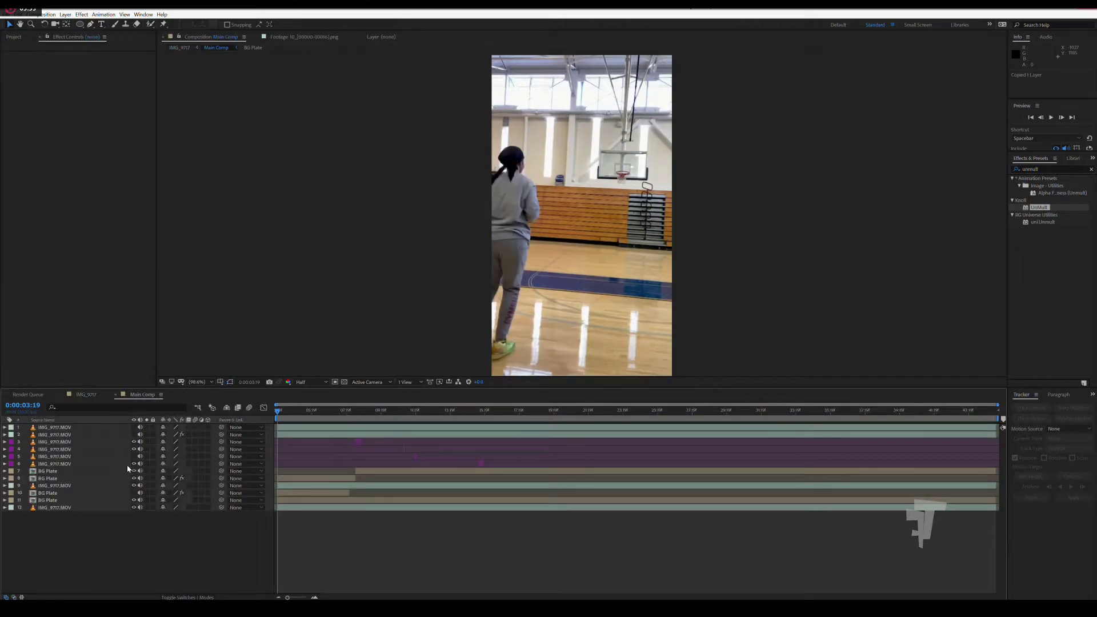
left_click_drag(337, 412, 355, 417)
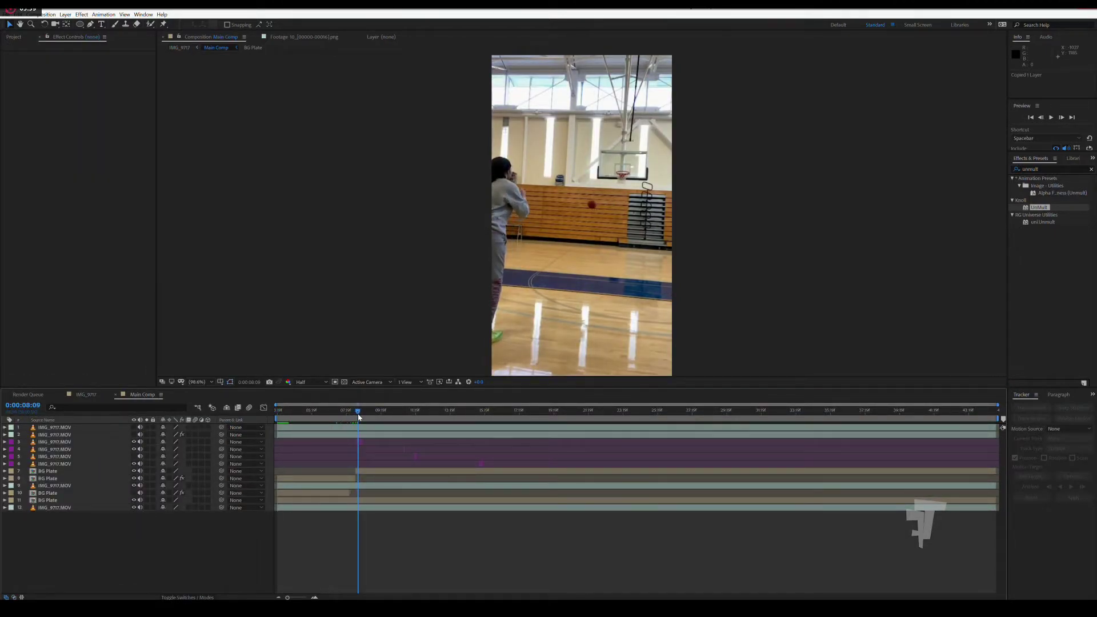
left_click_drag(355, 417, 259, 411)
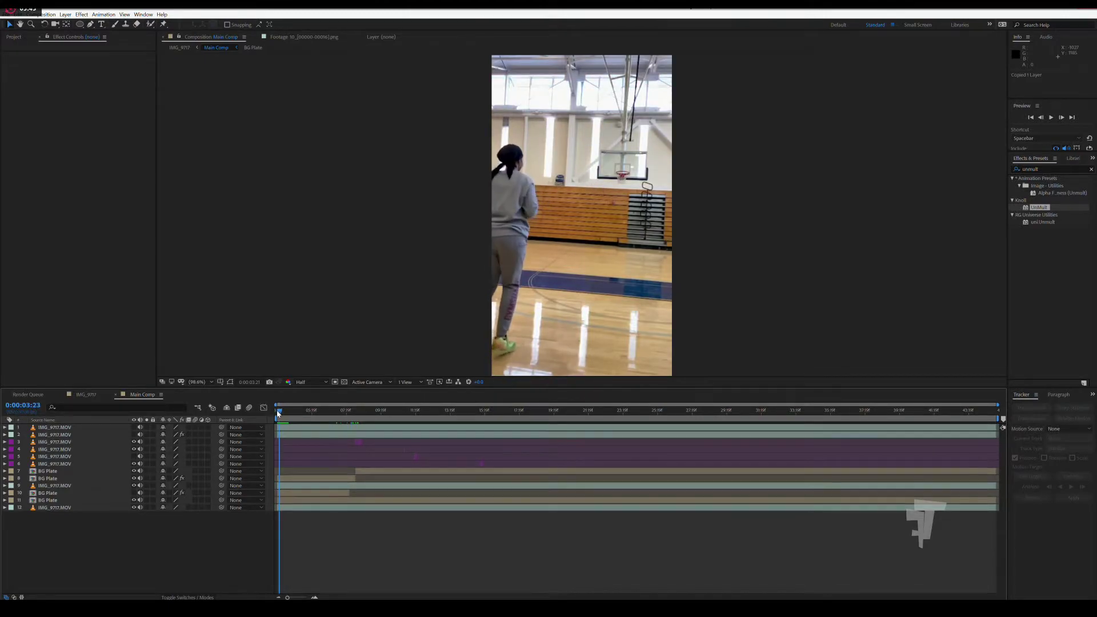
key("ctrl+v")
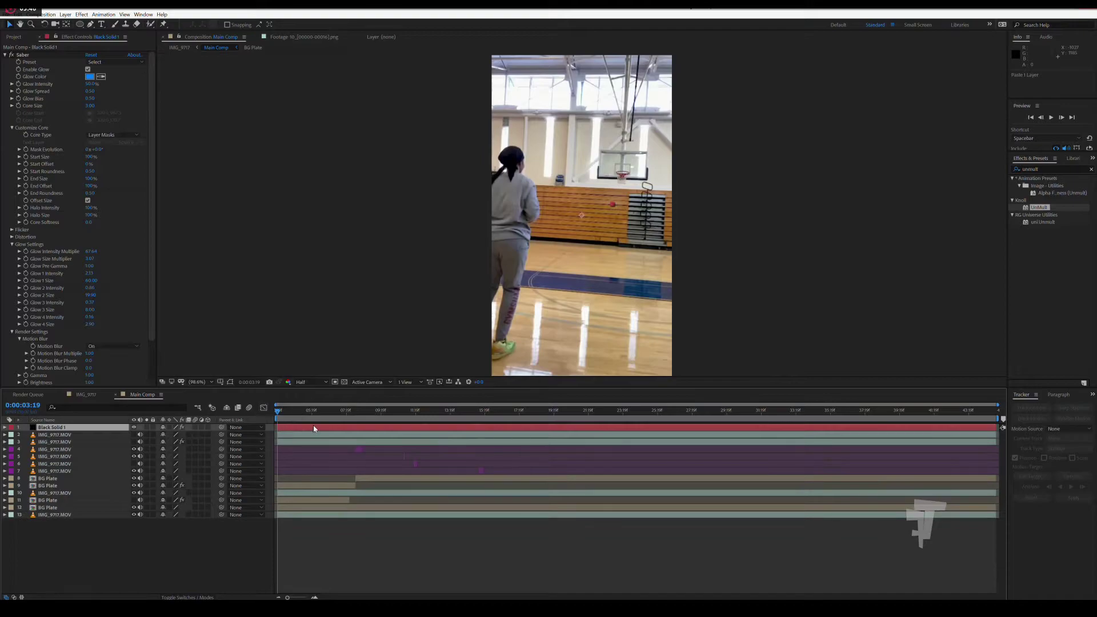
Move the glow layer seventh, below the ball footage, and preview the shot from 0:00:03:19.
left_click(280, 411)
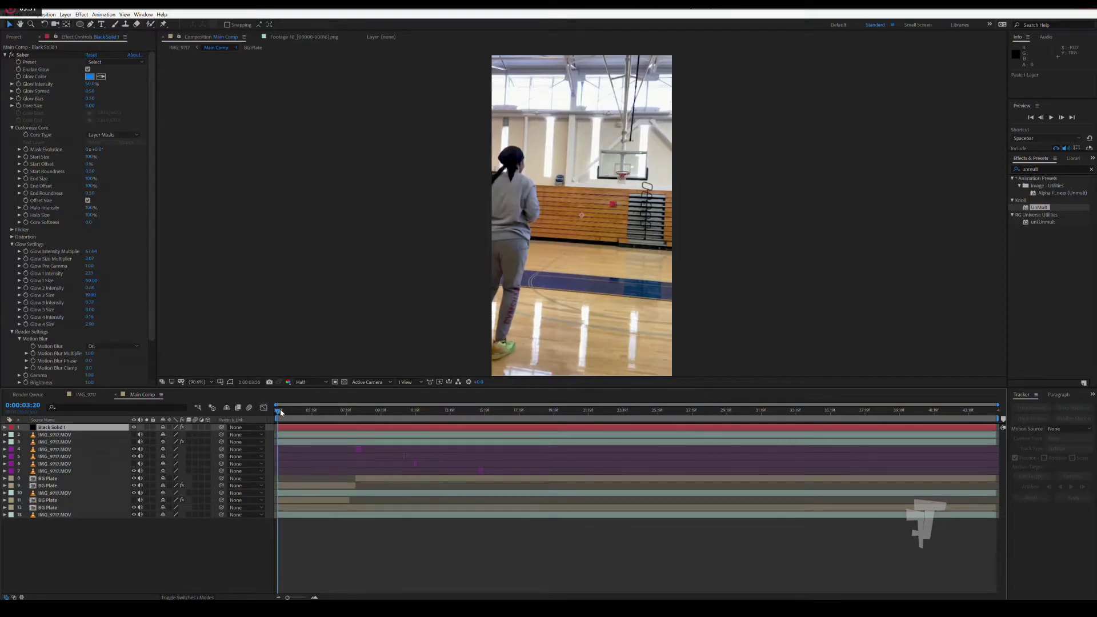
key("space")
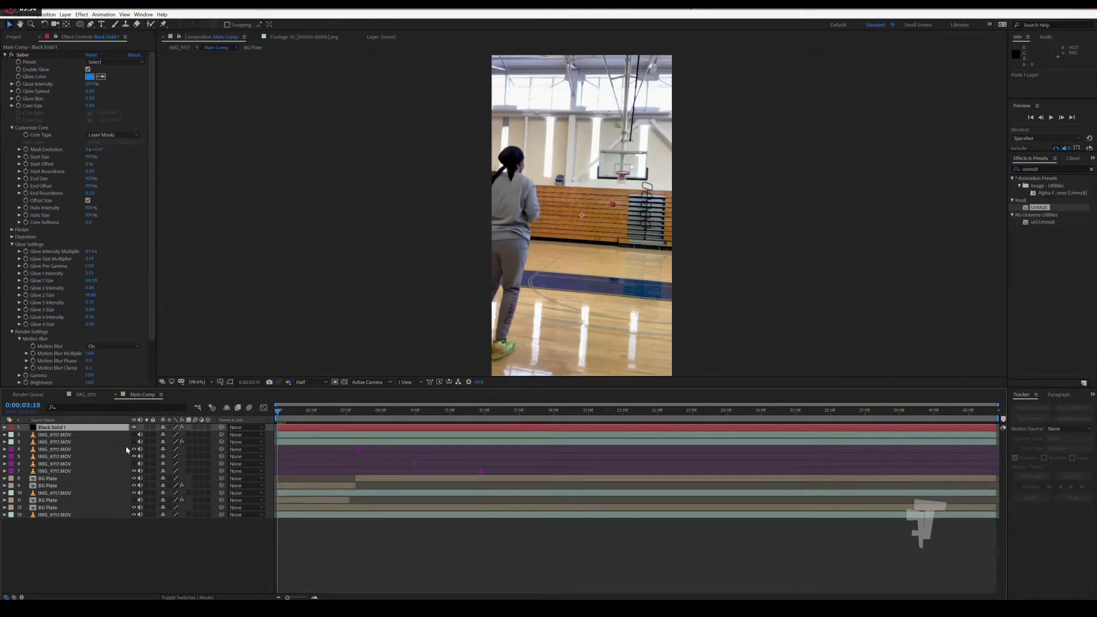
left_click_drag(89, 430, 90, 474)
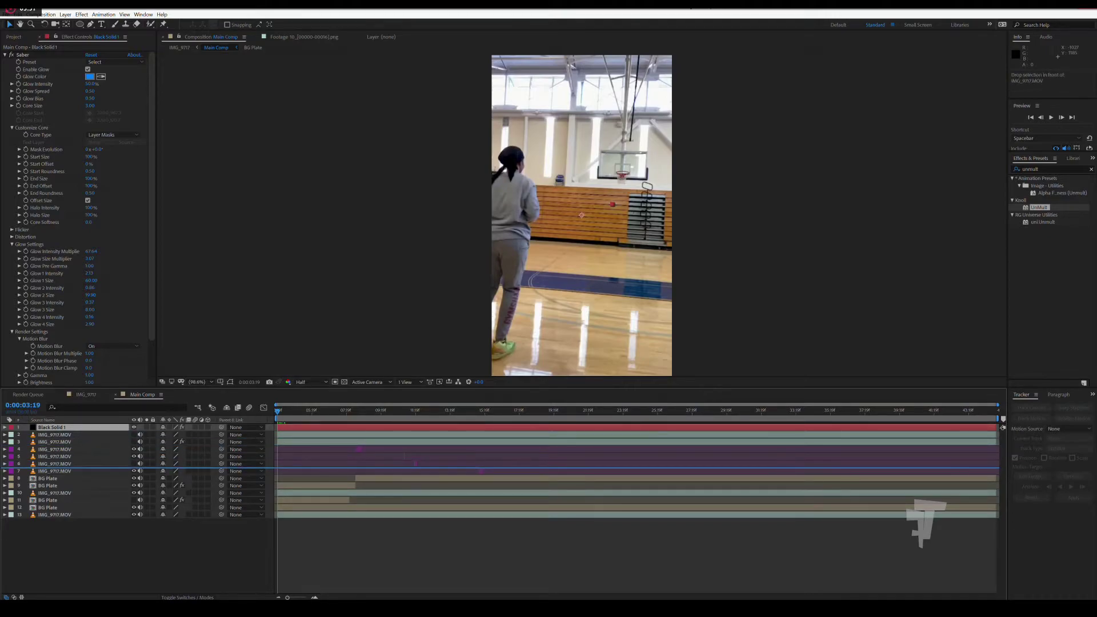
left_click(281, 411)
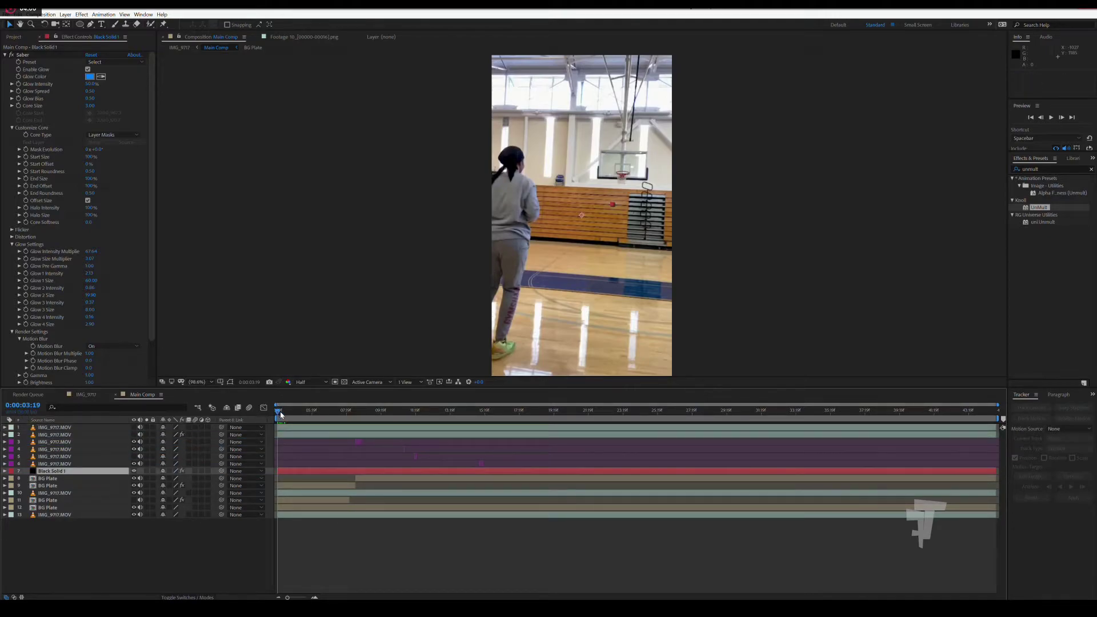
key("space")
left_click(245, 525)
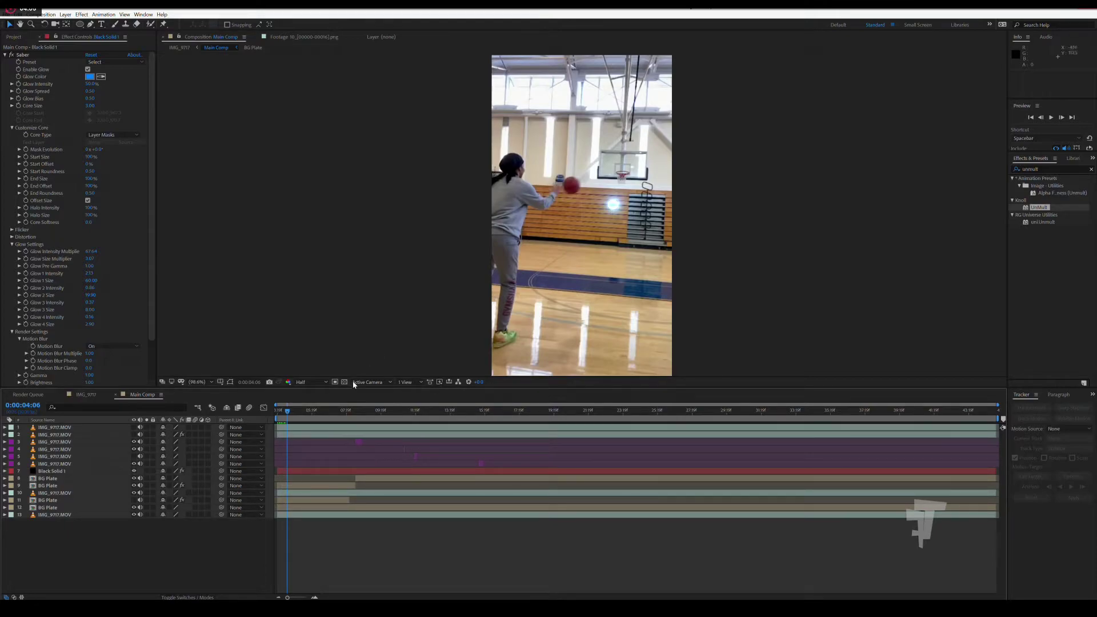
left_click(278, 411)
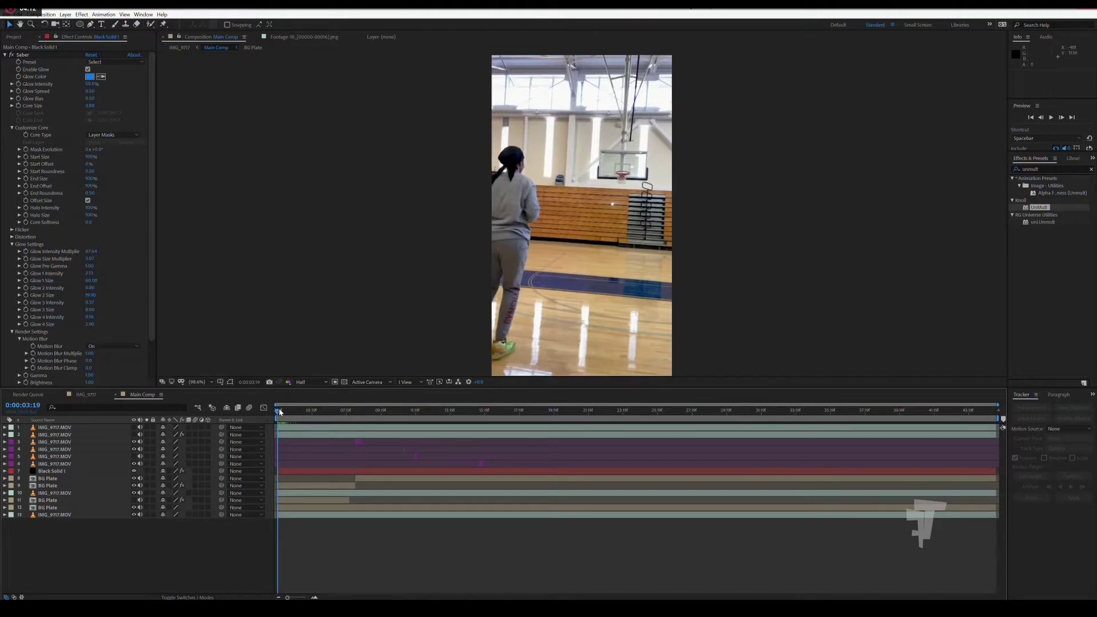
left_click_drag(280, 411, 283, 411)
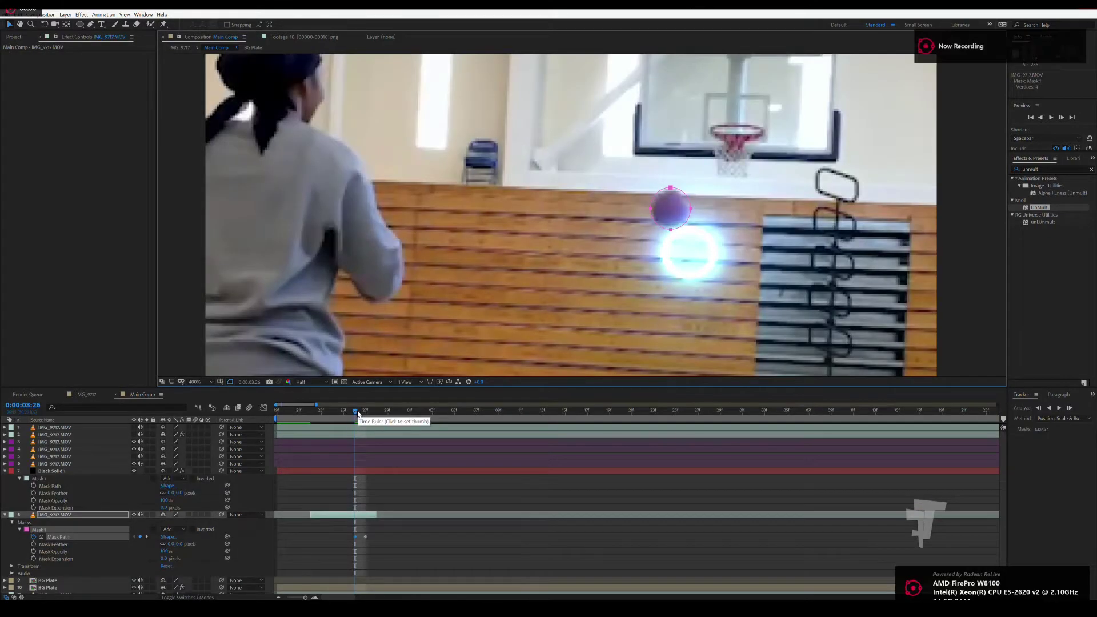
Reshape and reposition the ball mask to fit the basketball at 0:00:03:25.
left_click_drag(670, 231, 678, 244)
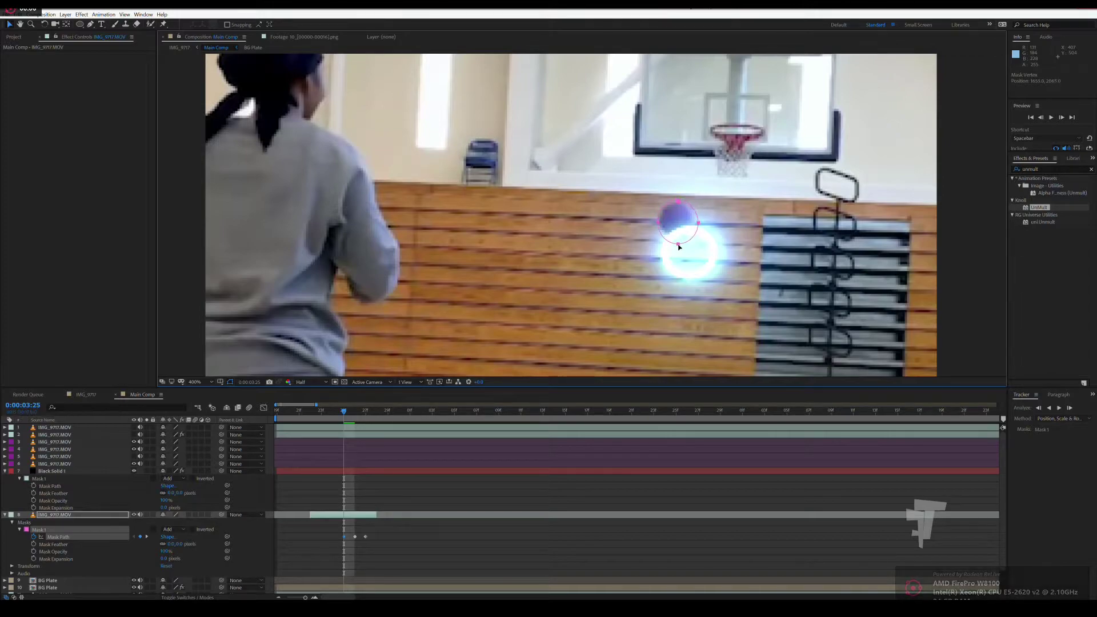
double_click(677, 244)
left_click_drag(677, 244, 694, 219)
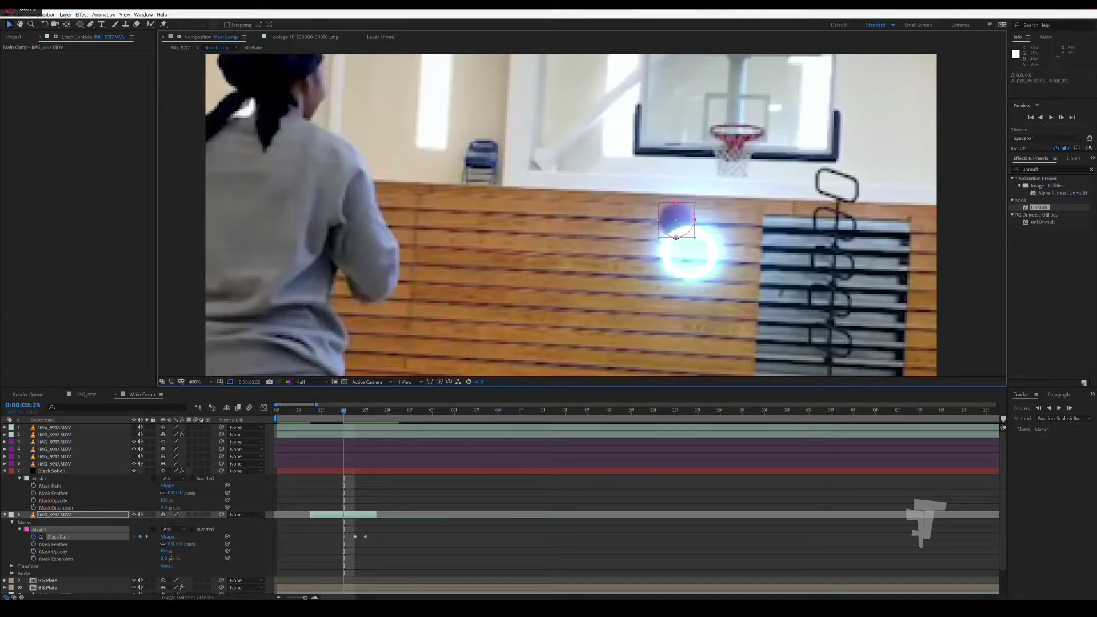
left_click_drag(676, 237, 675, 235)
left_click_drag(658, 203, 659, 203)
Refit the mask around the ball at 0:00:03:24.
left_click(337, 414)
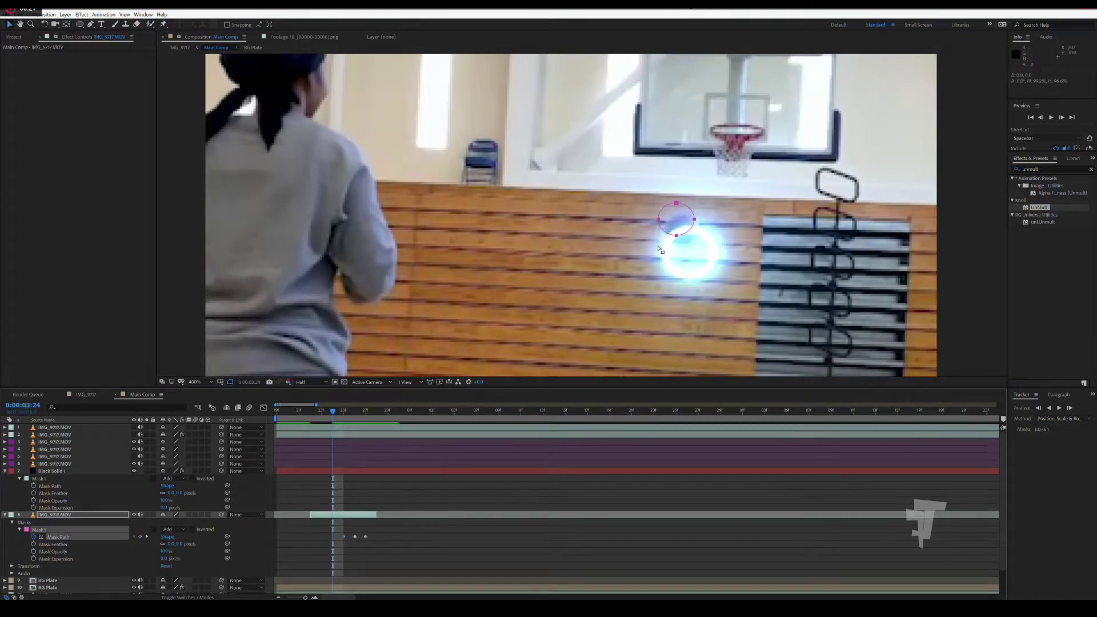
left_click_drag(681, 244, 680, 247)
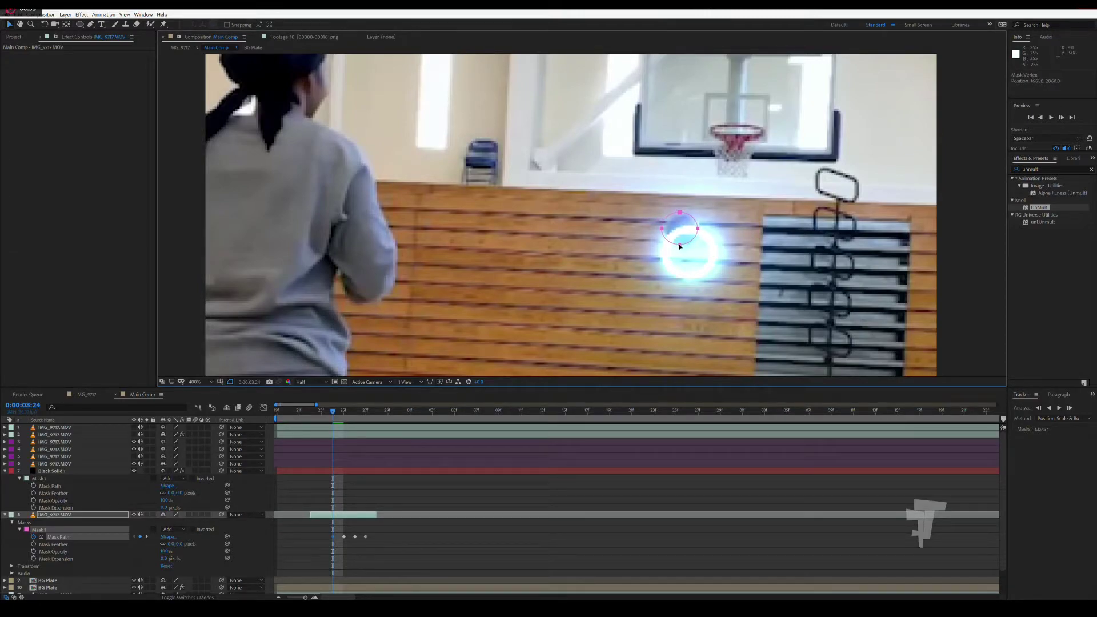
double_click(662, 229)
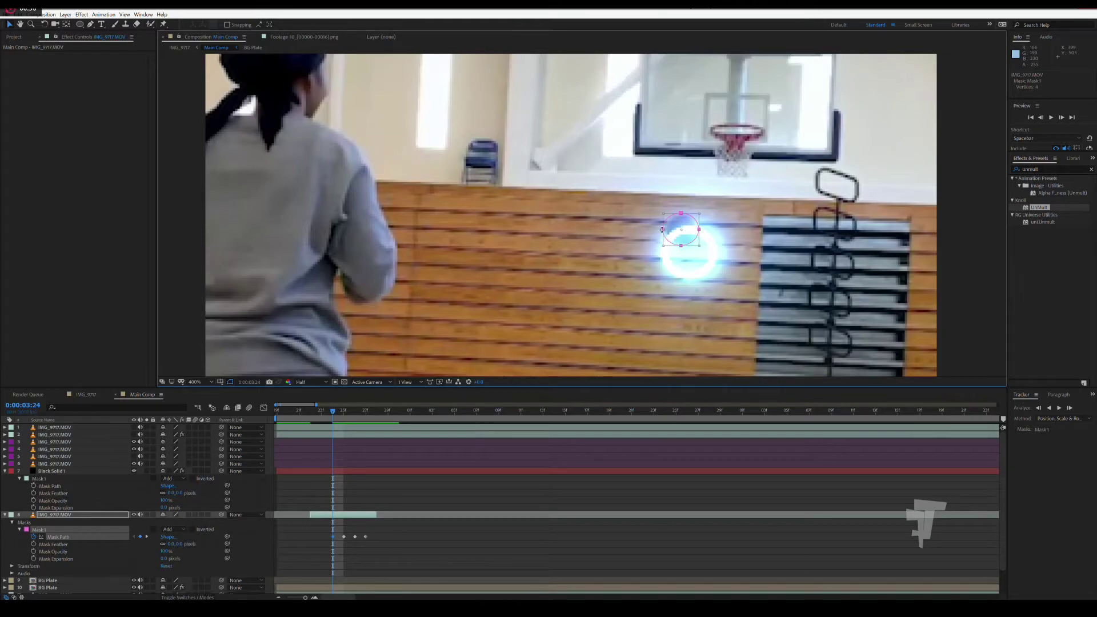
left_click_drag(662, 229, 664, 235)
left_click_drag(683, 217, 683, 219)
Move the mask onto the ball at 0:00:03:23 and 0:00:03:22, then place the masked layer above Black Solid 1.
left_click_drag(332, 412, 321, 413)
left_click_drag(686, 261, 686, 266)
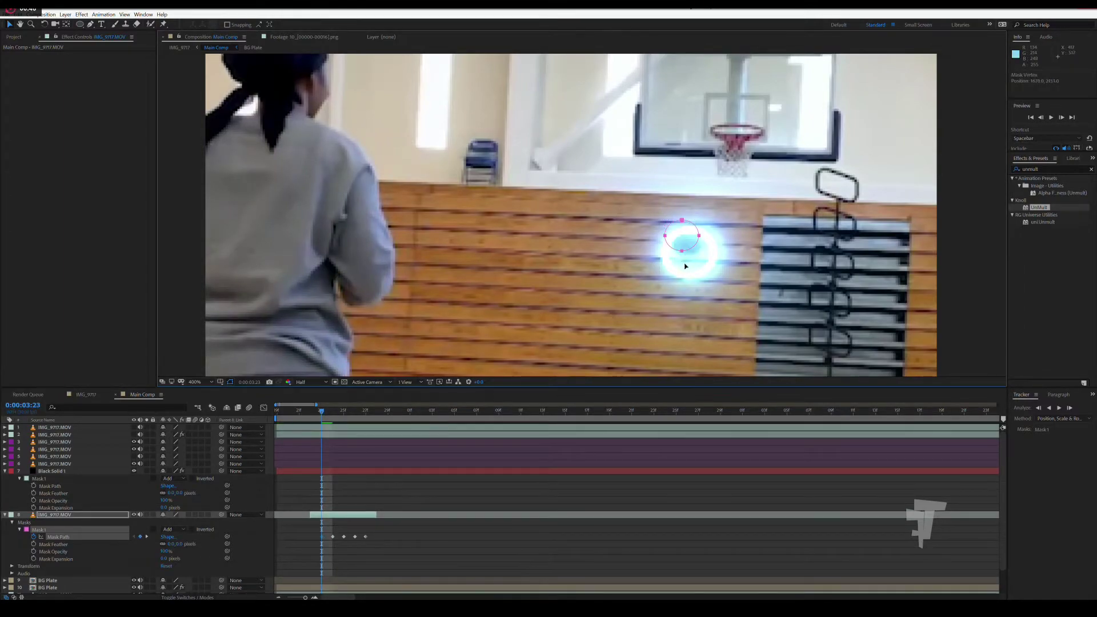
key("Down")
key("Down")
key("Down")
key("Right")
key("Right")
left_click_drag(321, 412, 313, 414)
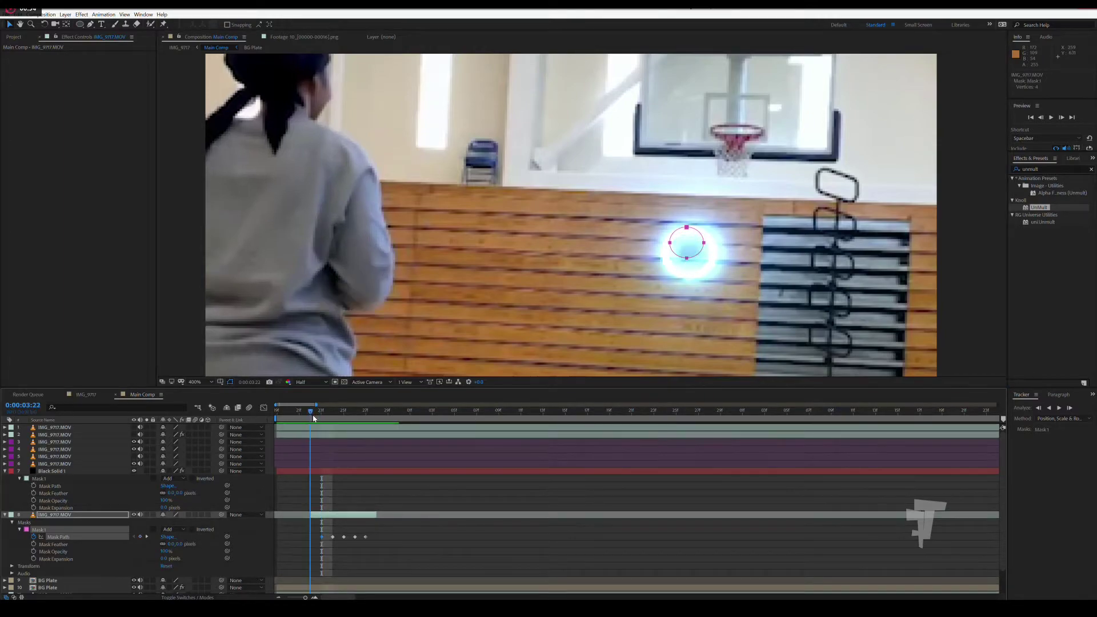
left_click_drag(686, 262, 689, 273)
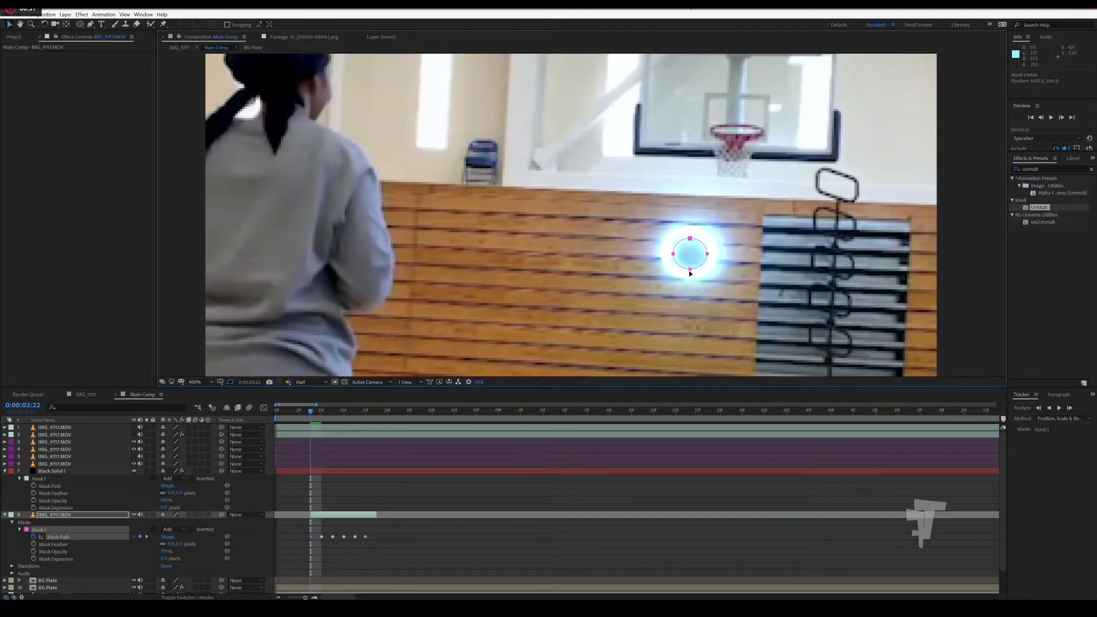
key("Down")
key("Down")
left_click_drag(40, 517, 40, 469)
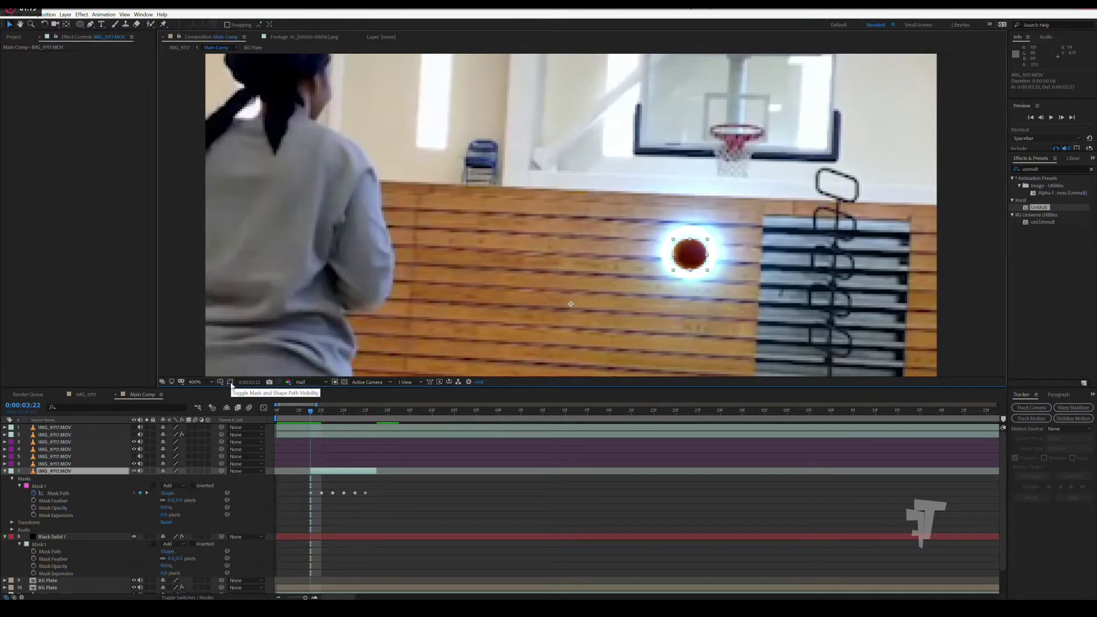
Save the project and rename the masked ball layer to 'Ball 001'.
key("ctrl+s")
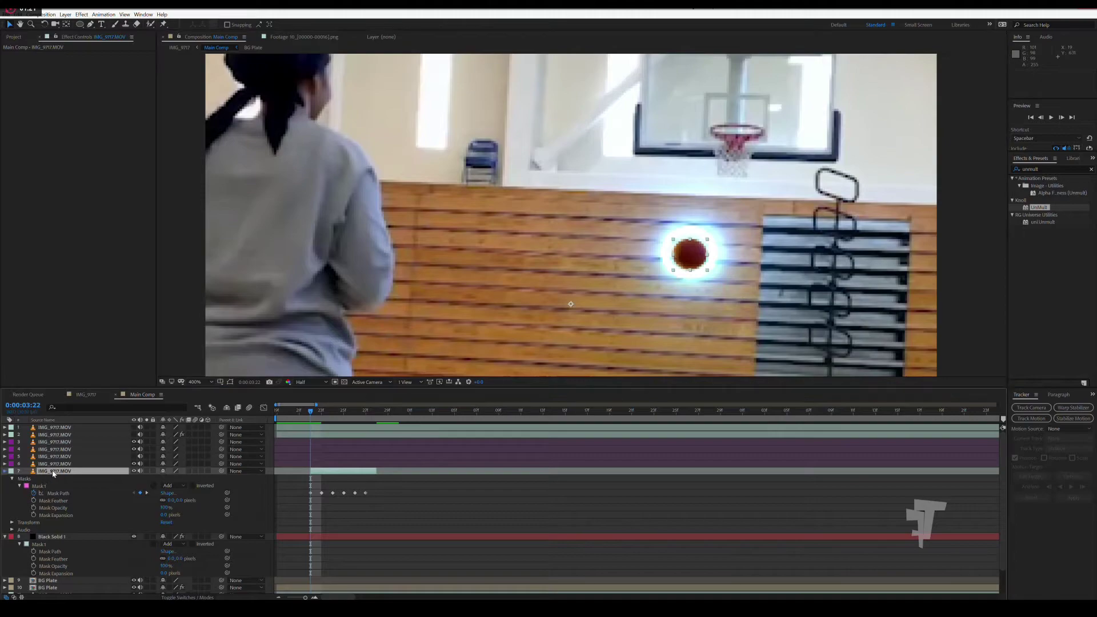
left_click(5, 471)
key("Return")
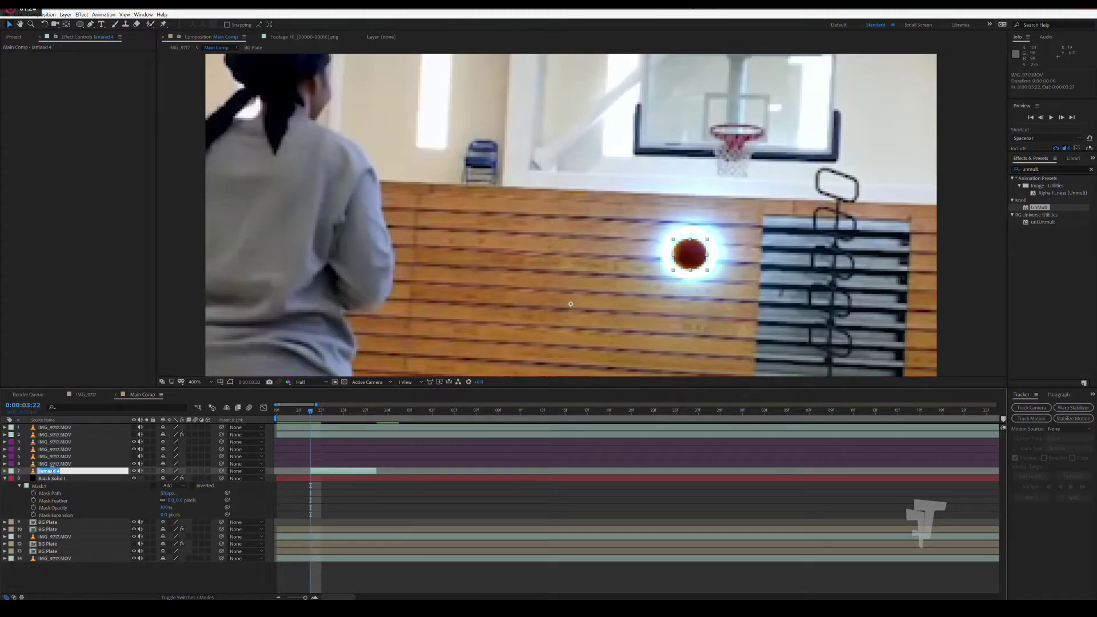
type("Ball glo")
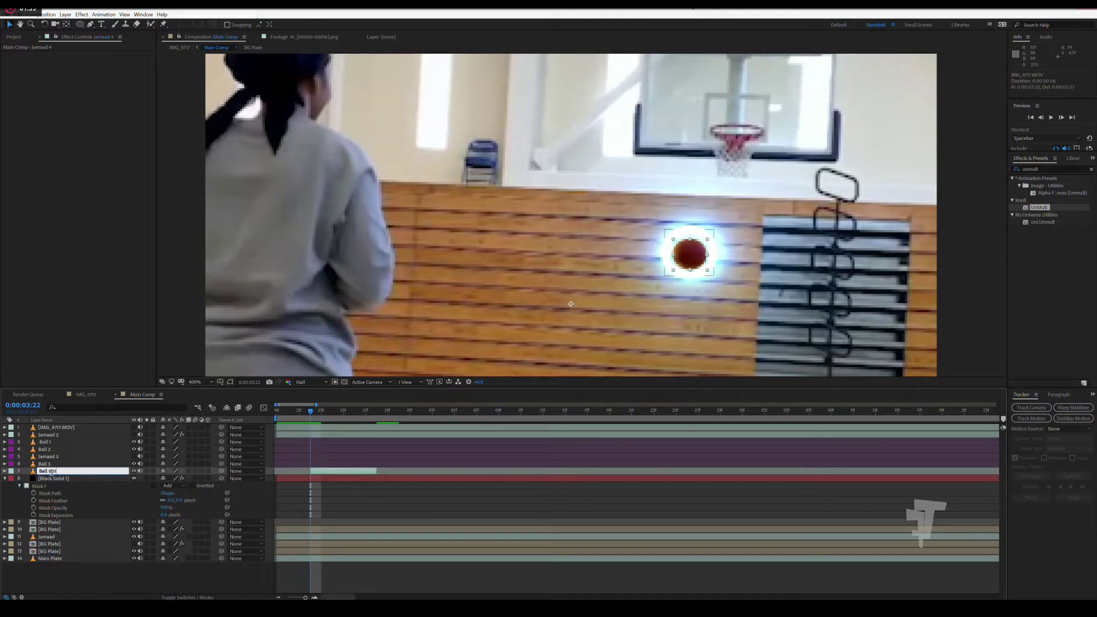
key("Return")
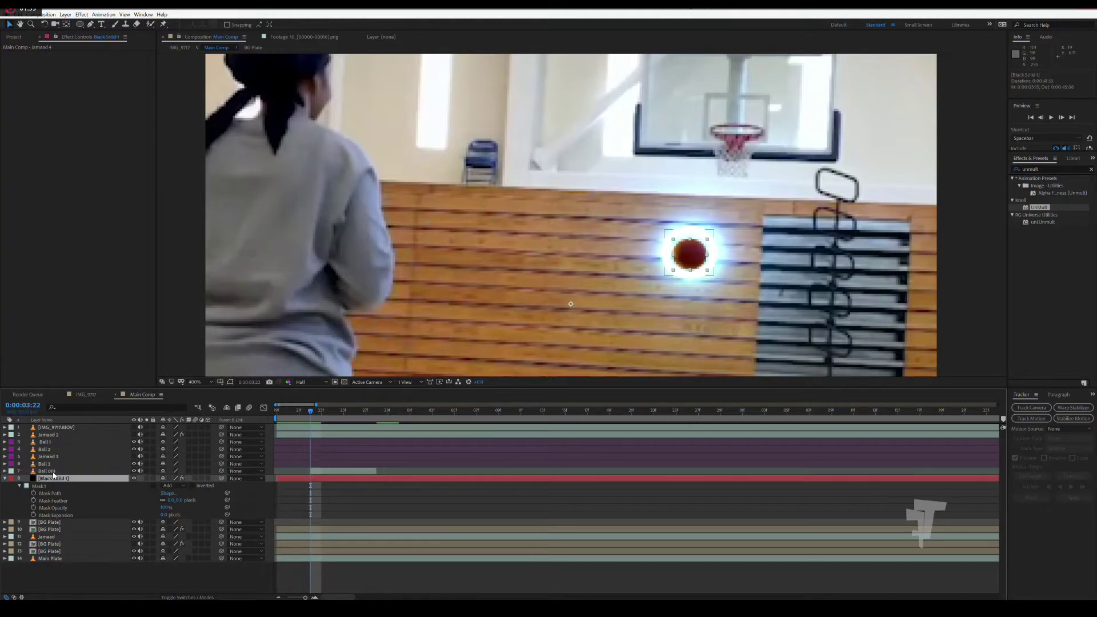
Apply Key Correct > Light Wrap to Ball 001.
left_click(81, 14)
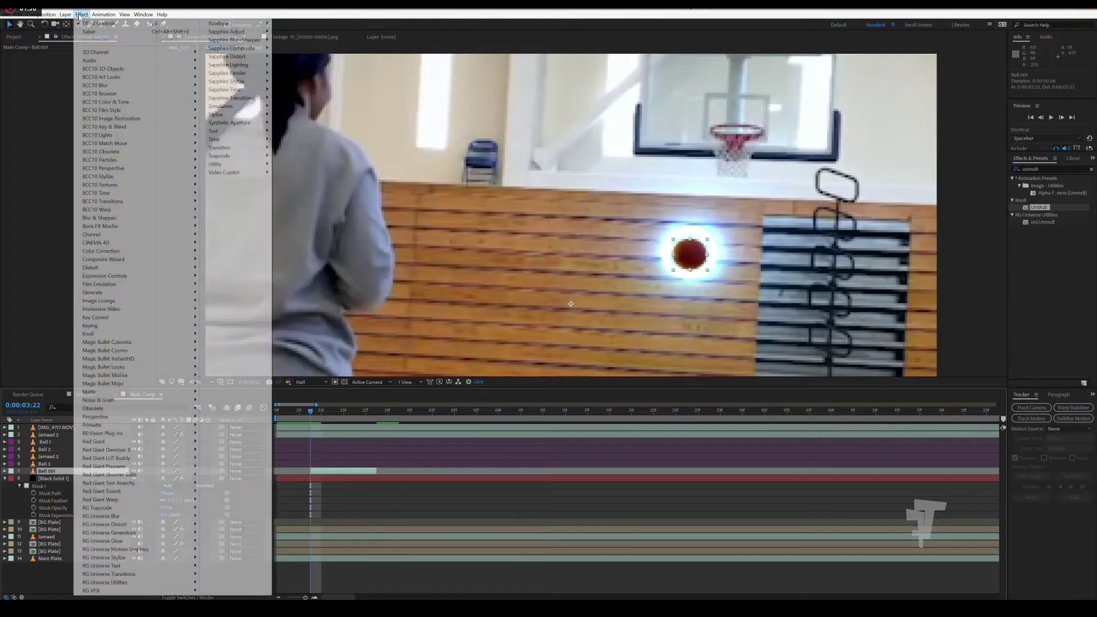
mouse_move(137, 319)
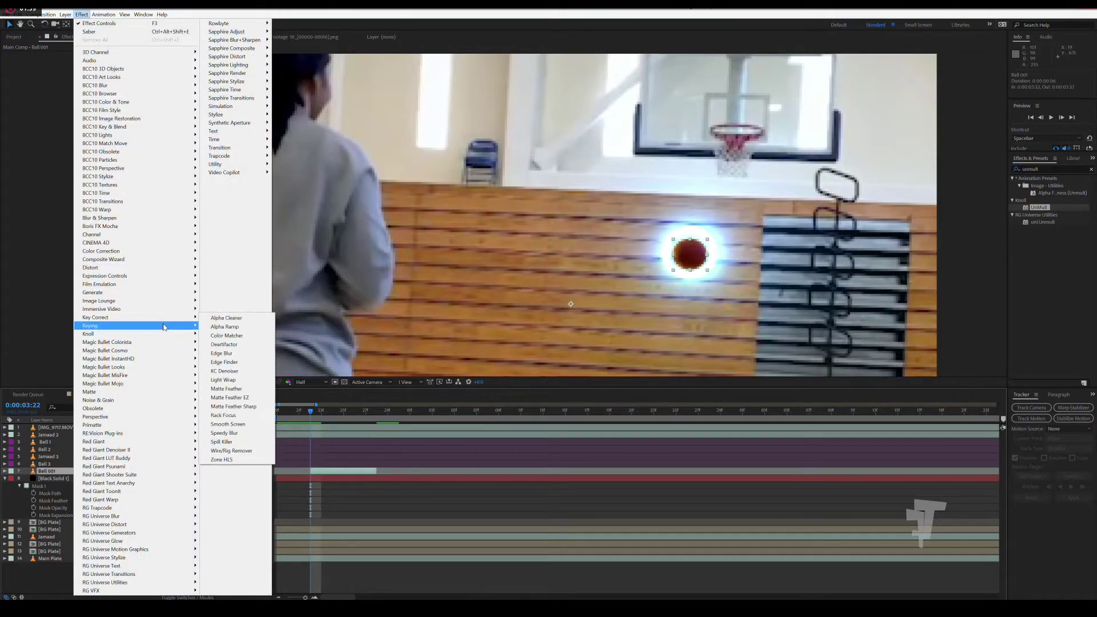
left_click(223, 379)
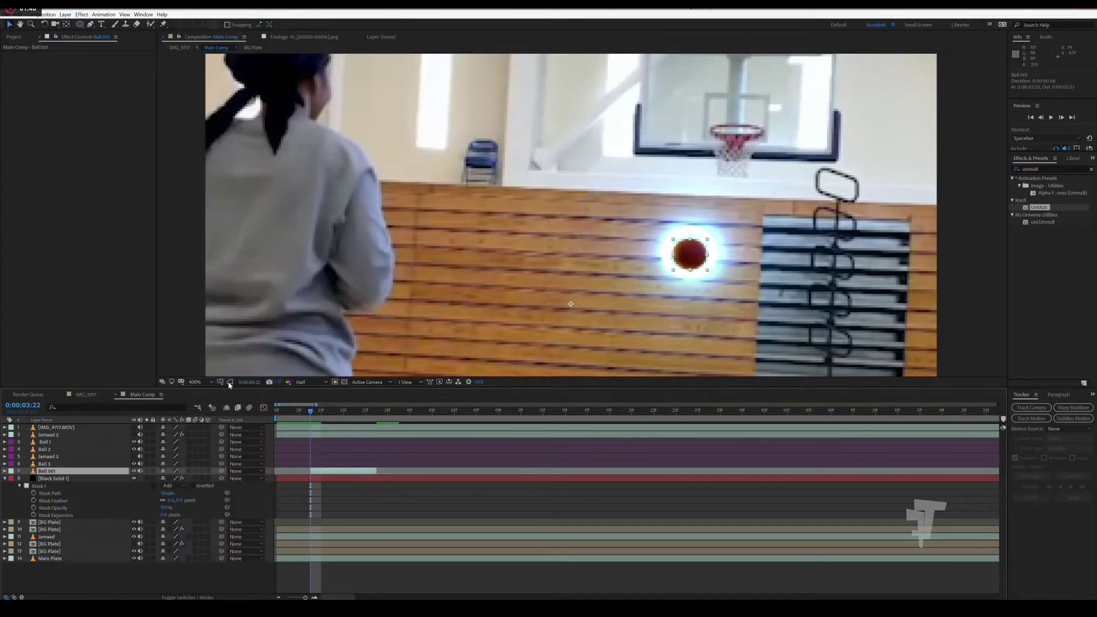
Rename Black Solid 1 to 'Portal 1'.
left_click(60, 478)
key("Return")
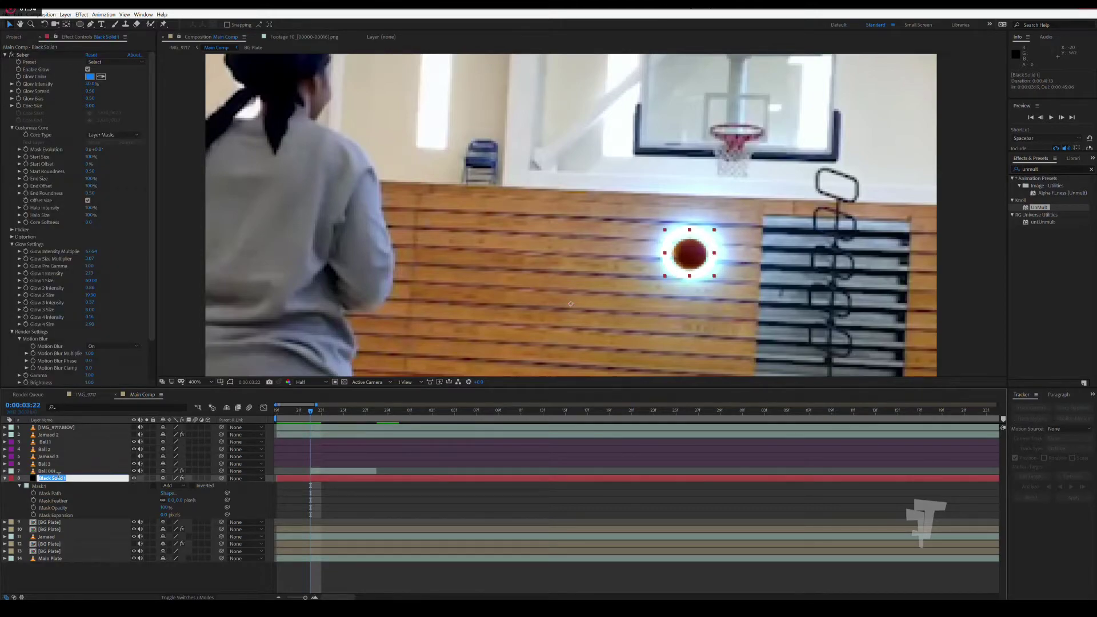
type("Portal")
key("Return")
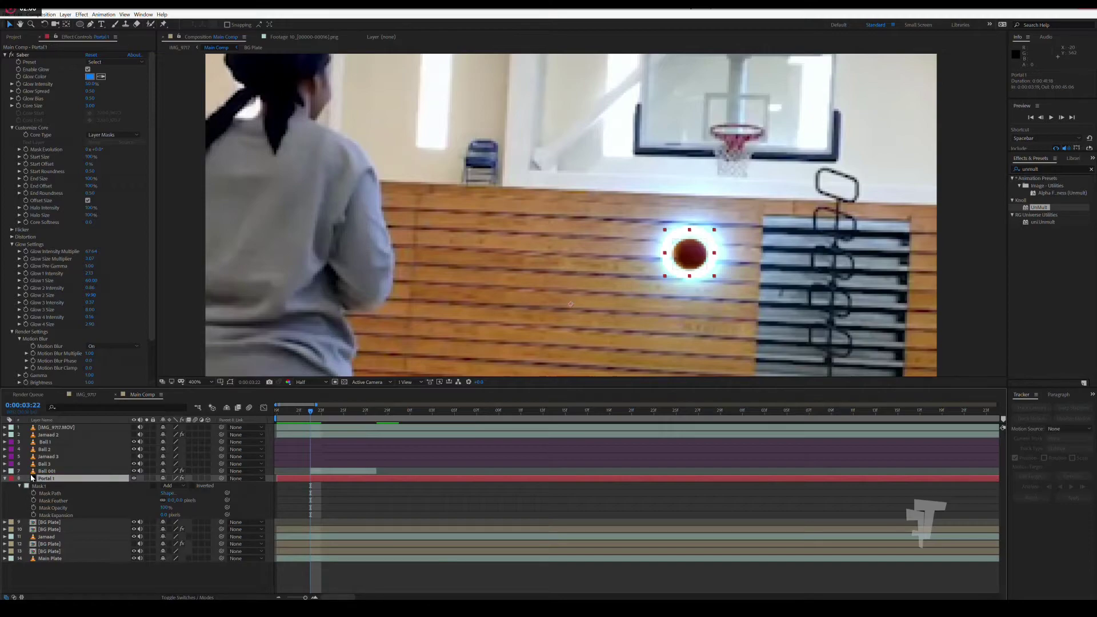
Set Light Wrap's background layer to Portal 1 from Effects & Masks, with Background Blur 0.
left_click(62, 470)
left_click(96, 69)
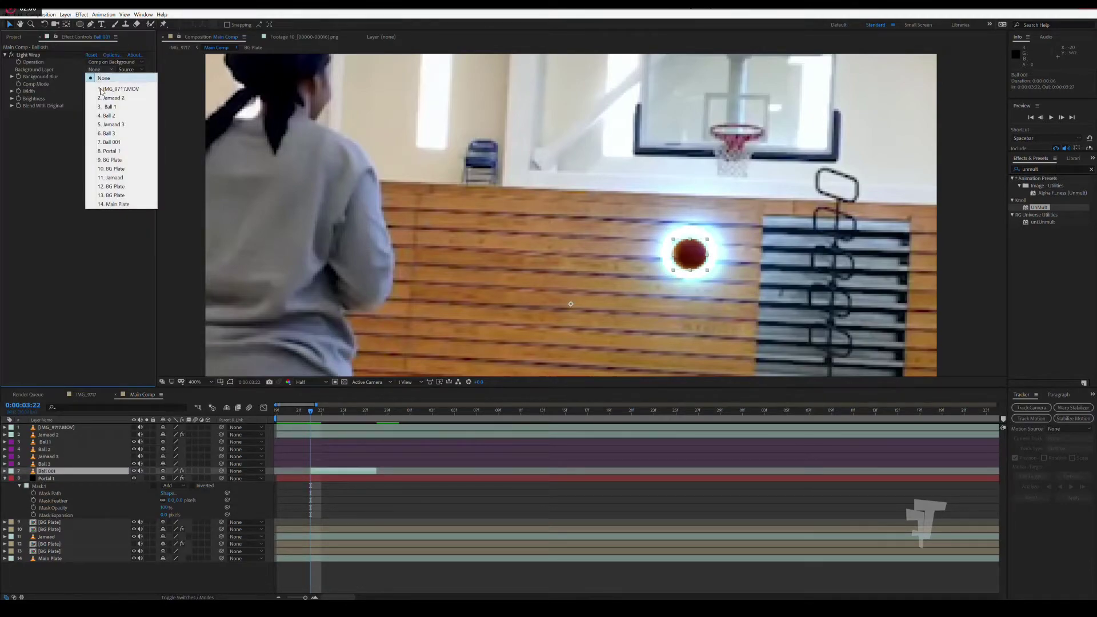
left_click(111, 151)
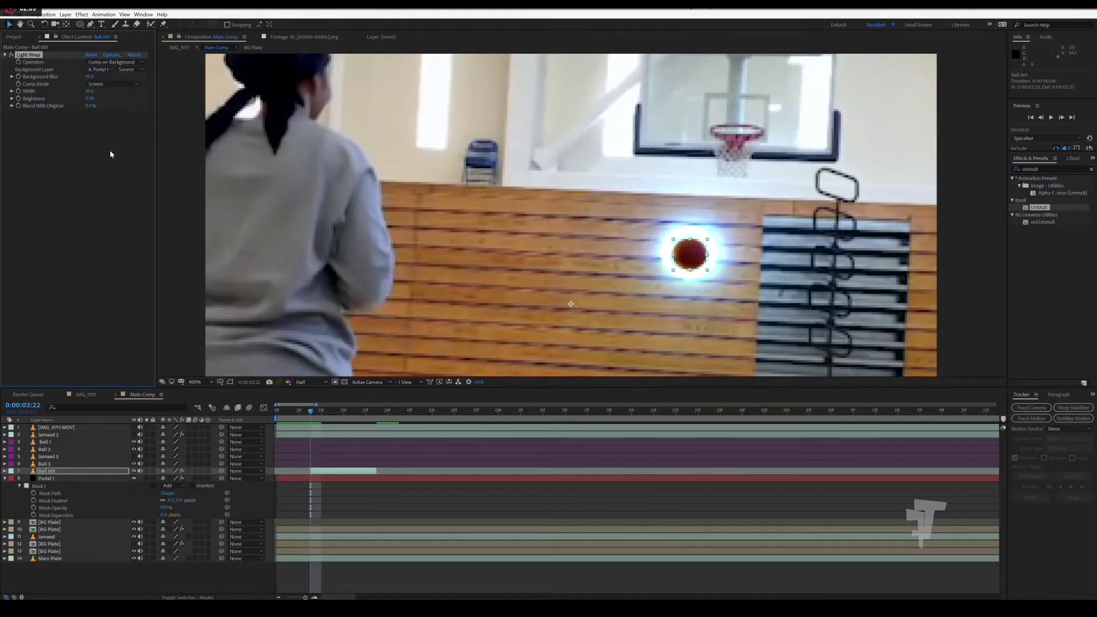
left_click_drag(90, 75, 117, 79)
key("Page_Down")
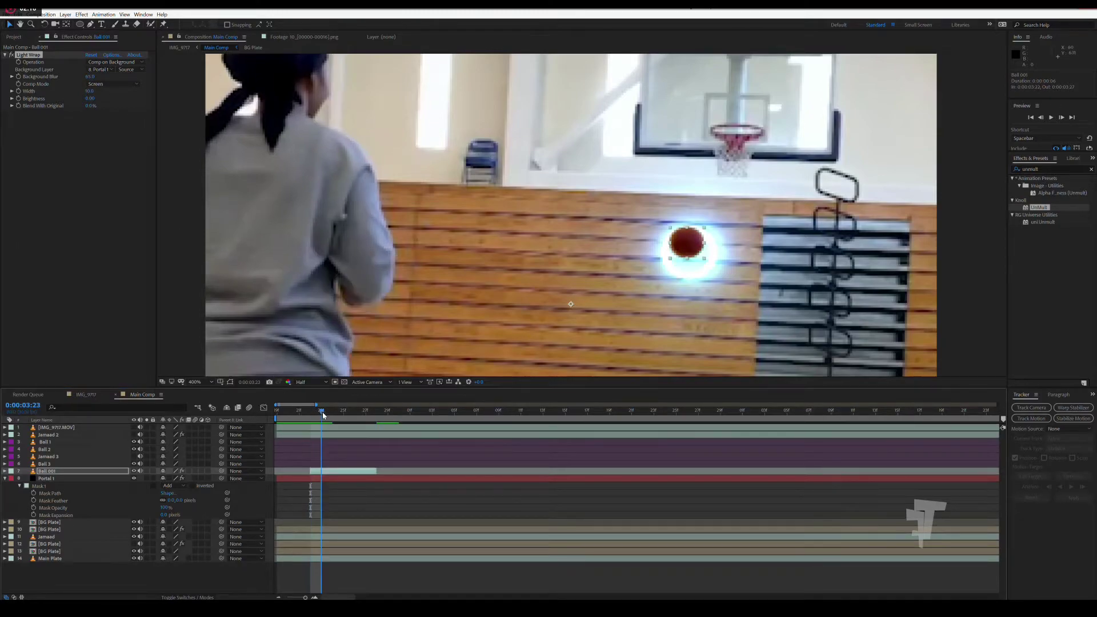
left_click(127, 69)
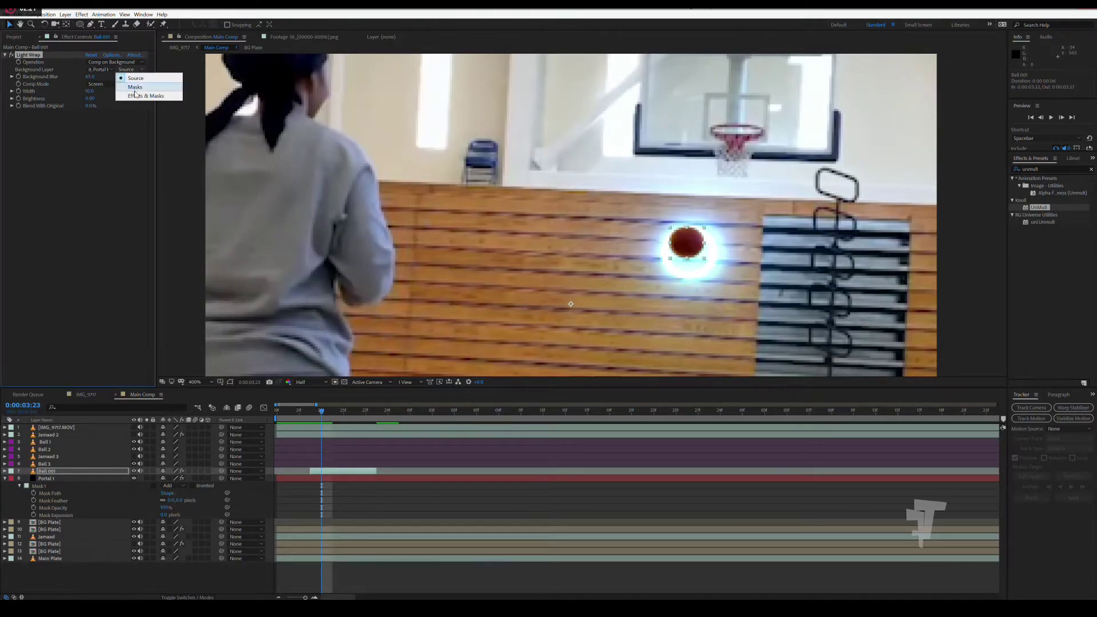
left_click(135, 97)
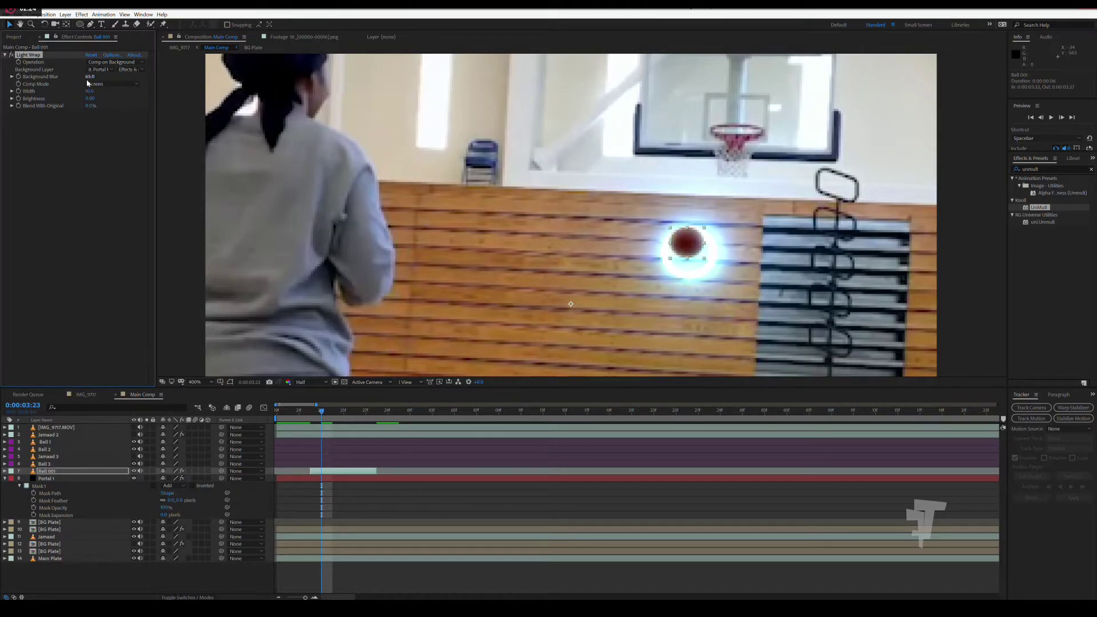
mouse_move(112, 75)
left_mouse_down()
mouse_move(5, 80)
mouse_move(60, 80)
left_mouse_up()
left_click_drag(34, 79, 3, 82)
Keyframe Light Wrap Width from 0 at 0:00:03:22 up to 43 at 0:00:03:26, then scrub to check.
left_click_drag(89, 91, 89, 91)
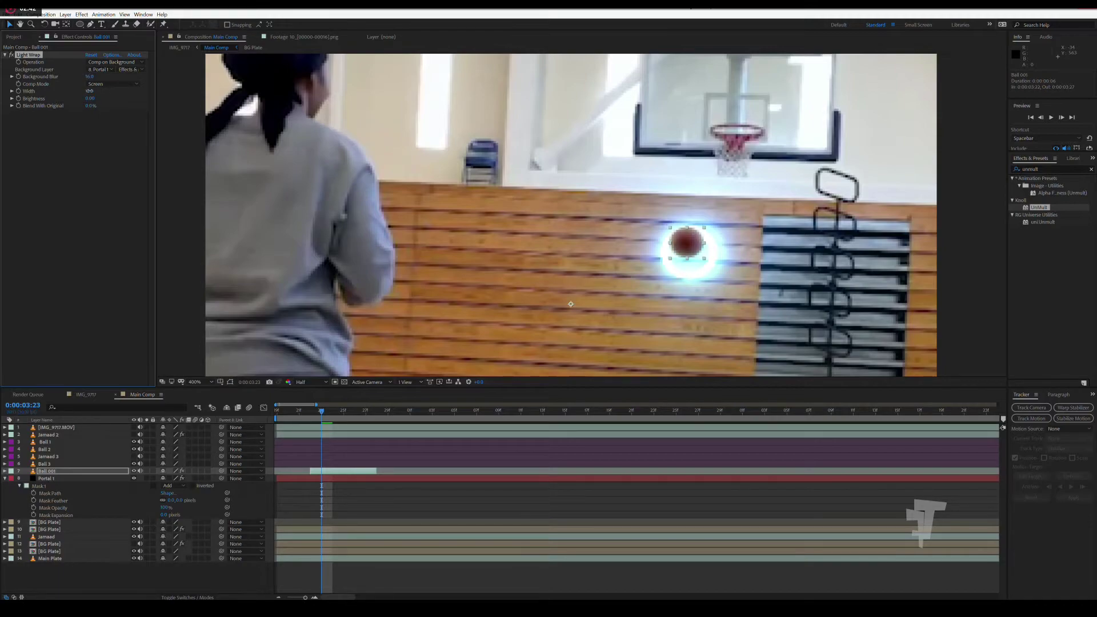
left_click_drag(85, 91, 99, 95)
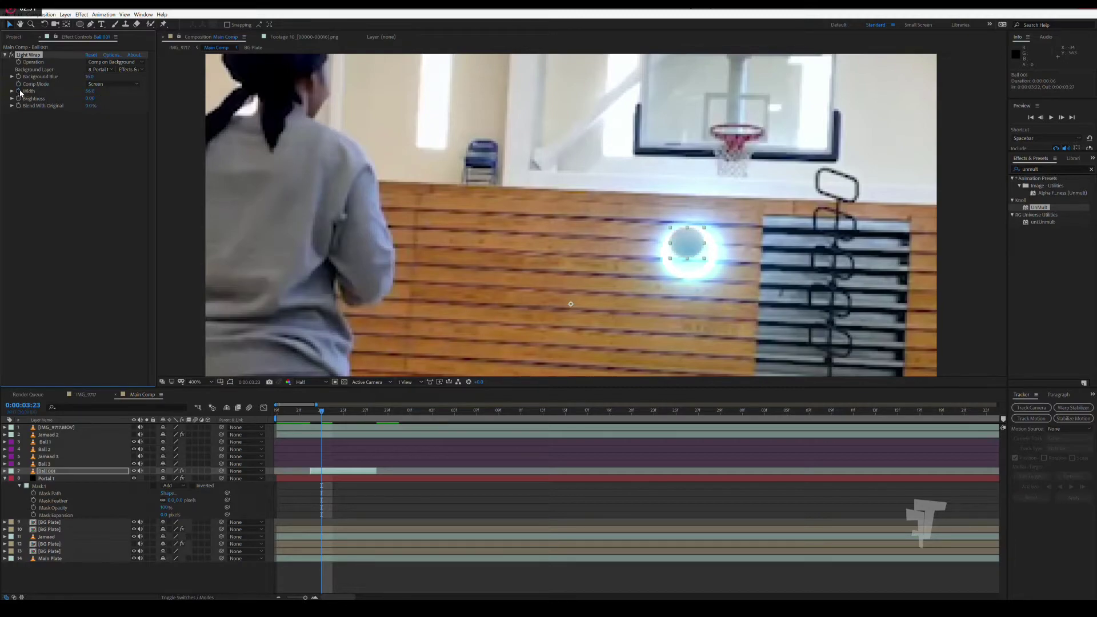
key("u")
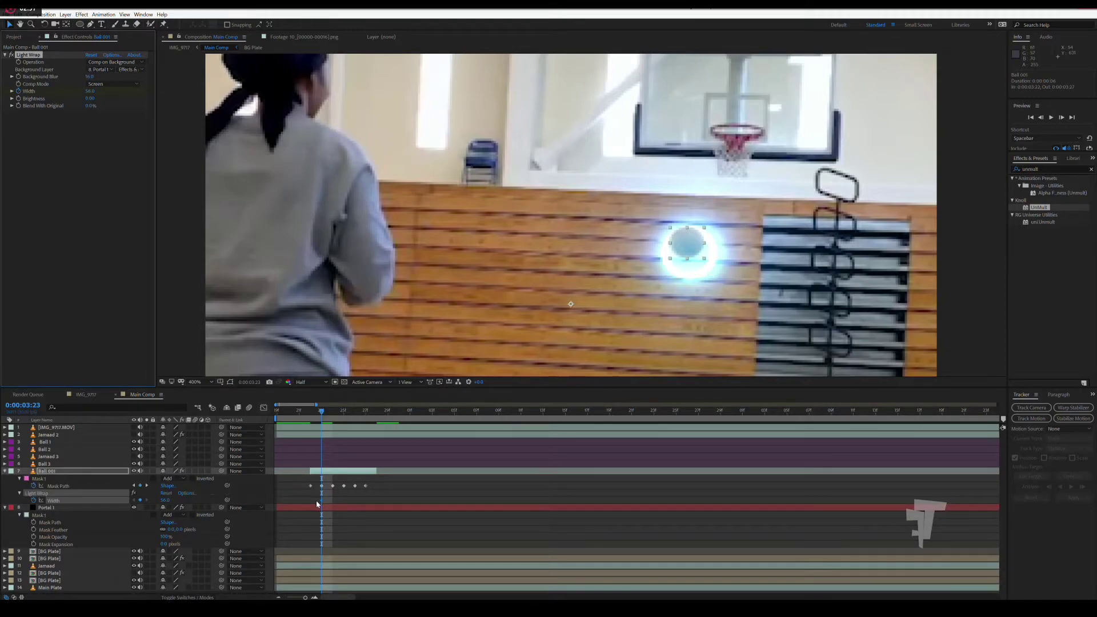
left_click_drag(321, 500, 311, 500)
left_click_drag(88, 91, 65, 93)
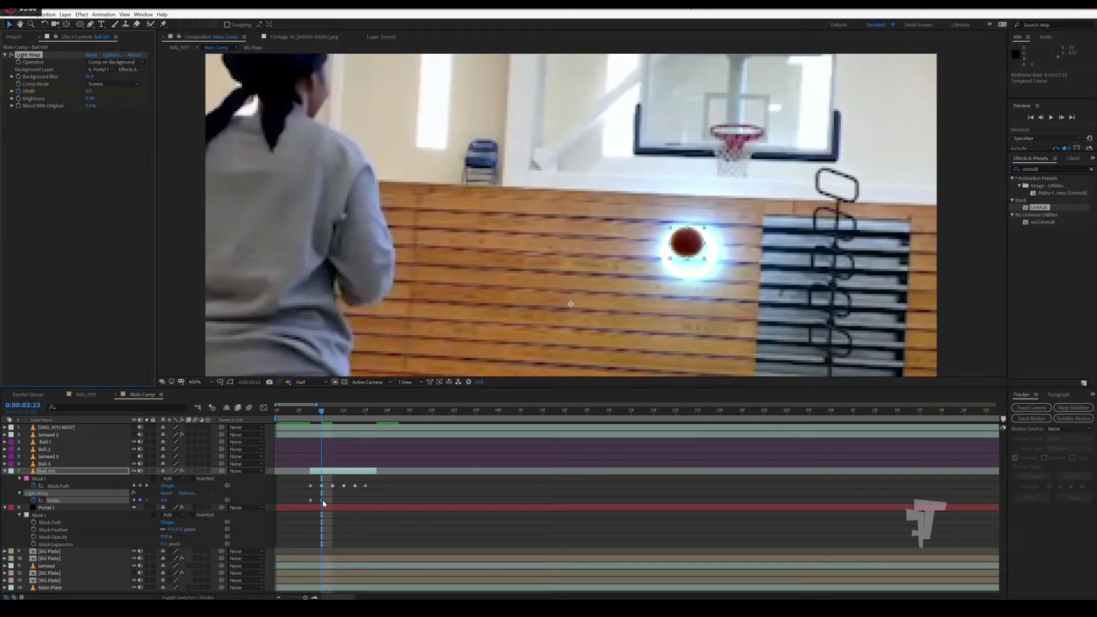
left_click_drag(321, 499, 365, 506)
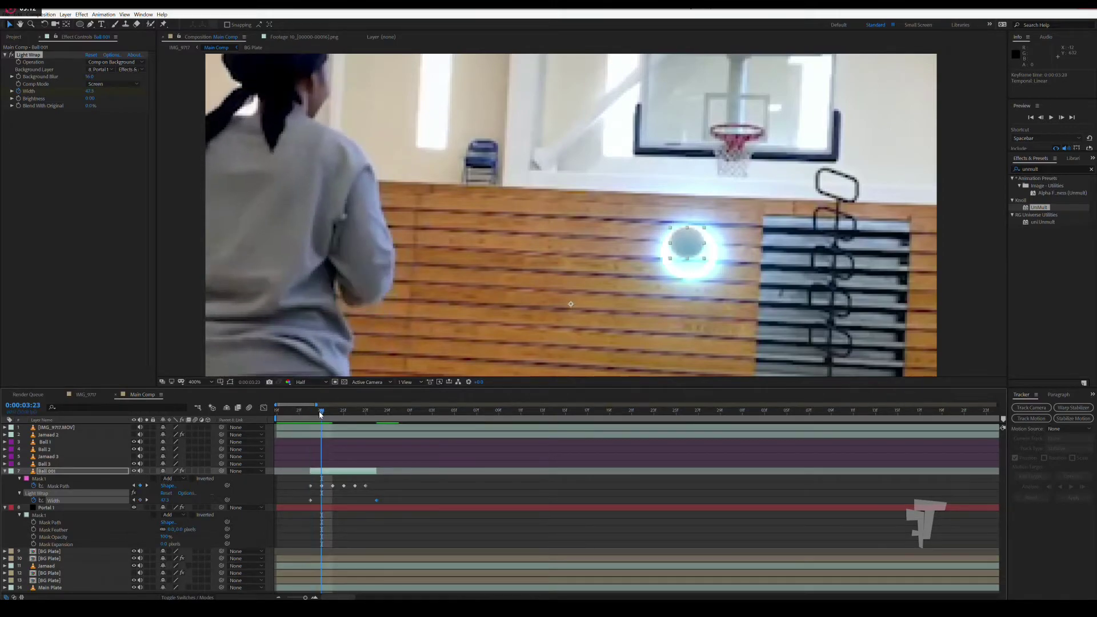
mouse_move(330, 417)
left_mouse_down()
mouse_move(381, 426)
mouse_move(371, 436)
mouse_move(410, 436)
left_mouse_up()
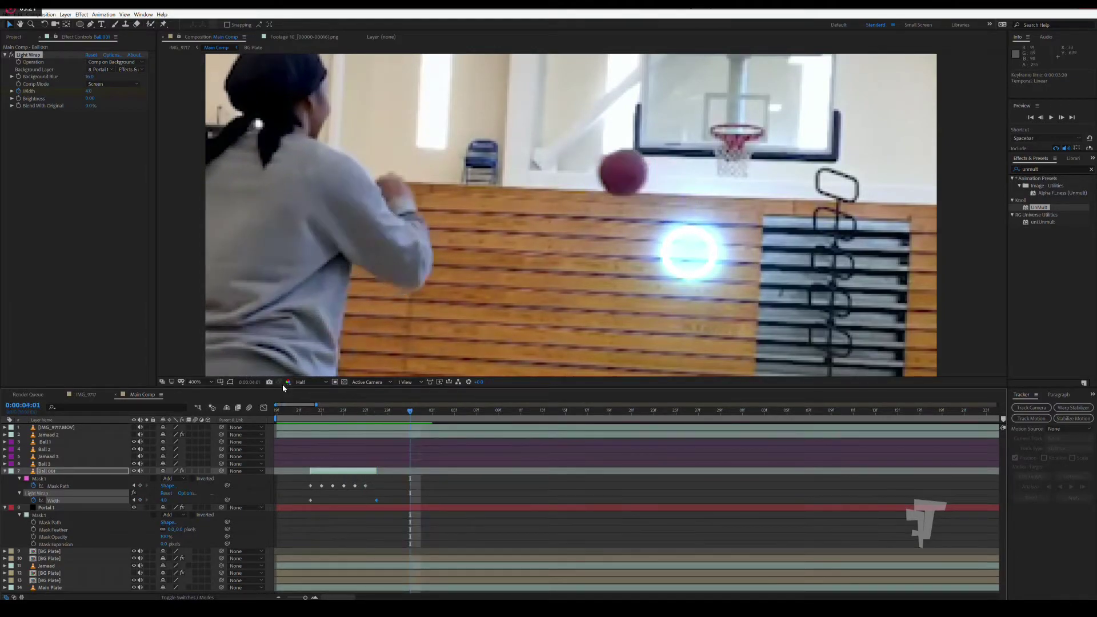
Fit the full frame in the viewer and collapse all of Main Comp's layer properties.
key("shift+slash")
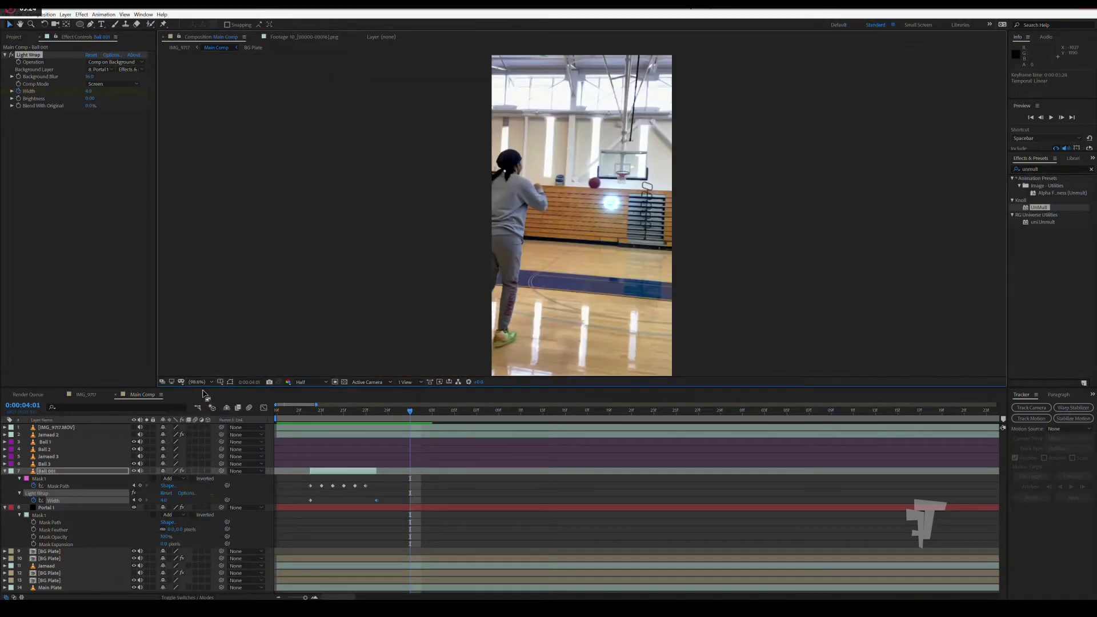
left_click(201, 382)
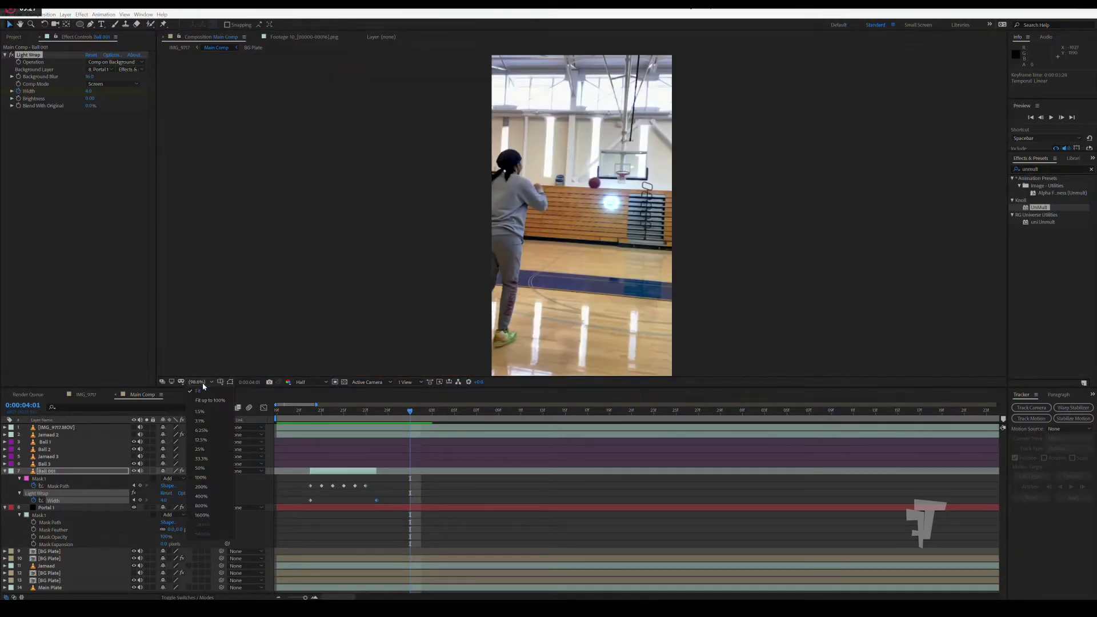
left_click(121, 528)
left_click(121, 529)
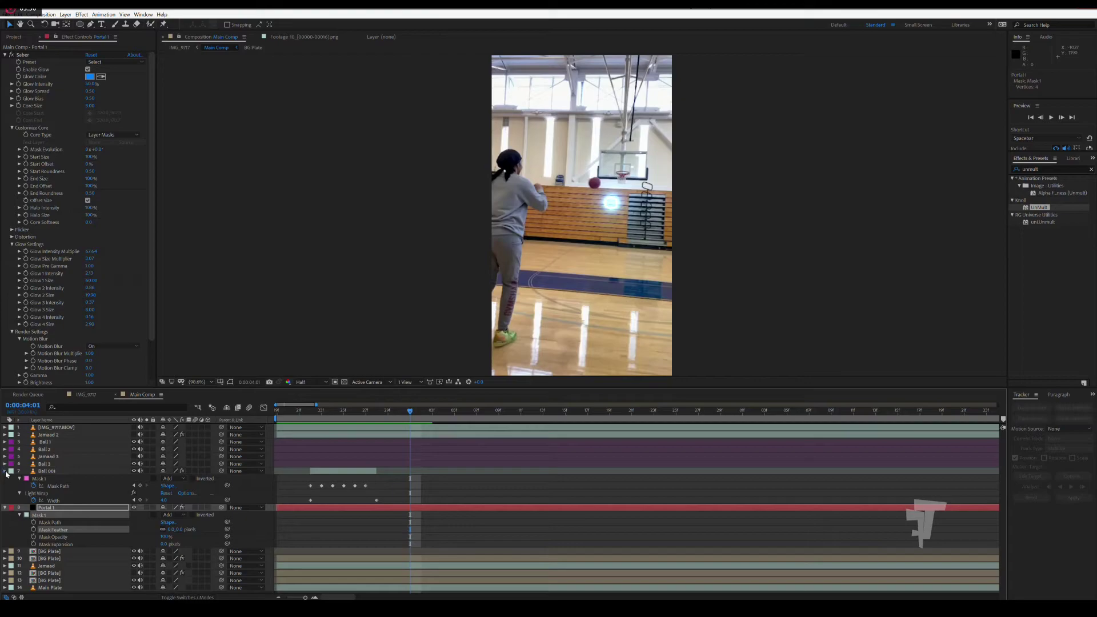
key("u")
left_click(5, 471)
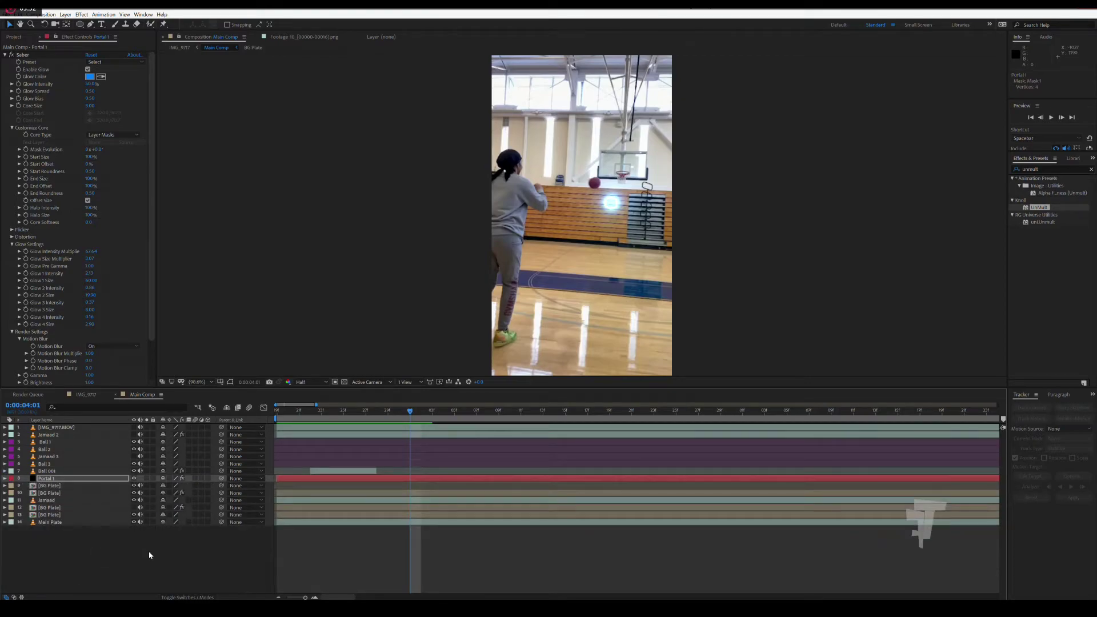
left_click(344, 472)
left_click(285, 411)
Set the time to 0:00:03:22 and show Portal 1's Saber settings.
mouse_move(314, 413)
left_mouse_down()
mouse_move(277, 406)
mouse_move(350, 421)
mouse_move(602, 429)
left_mouse_up()
left_click(245, 550)
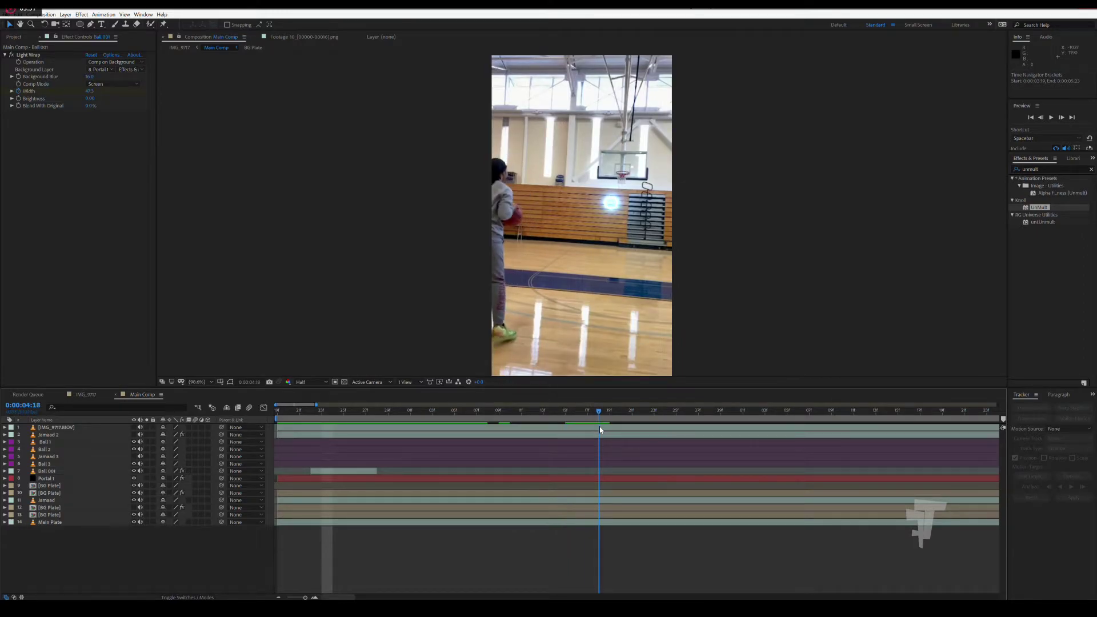
left_click_drag(599, 426, 315, 439)
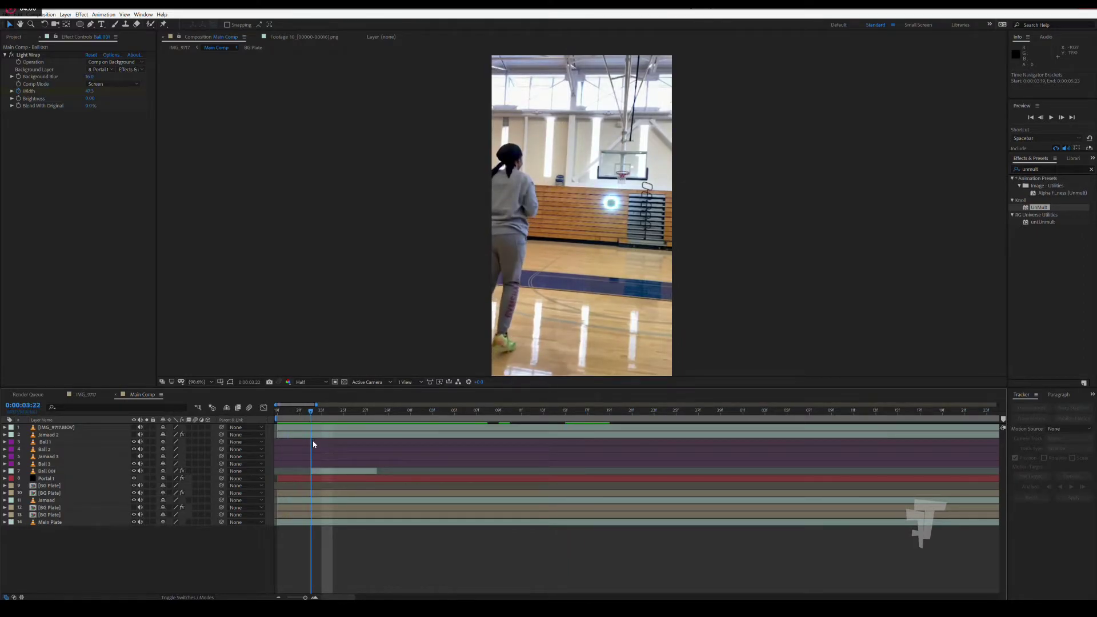
left_click(316, 479)
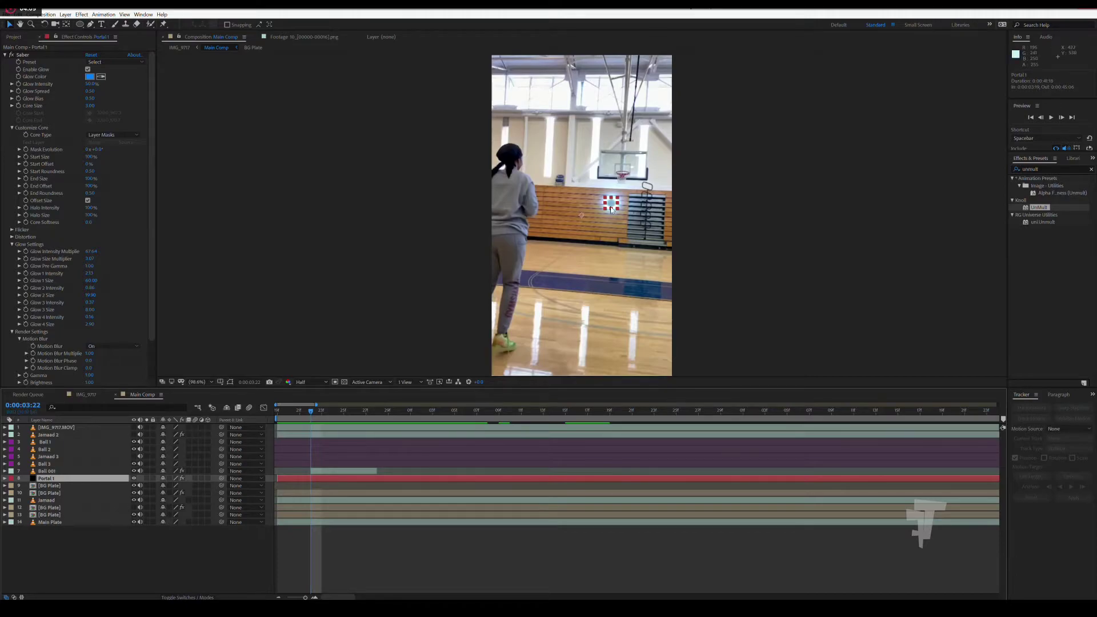
Zoom to 800% on the portal and add a Portal 1 Mask Path keyframe at 0:00:03:22.
scroll(612, 204, "up", 5)
scroll(785, 190, "down", 1)
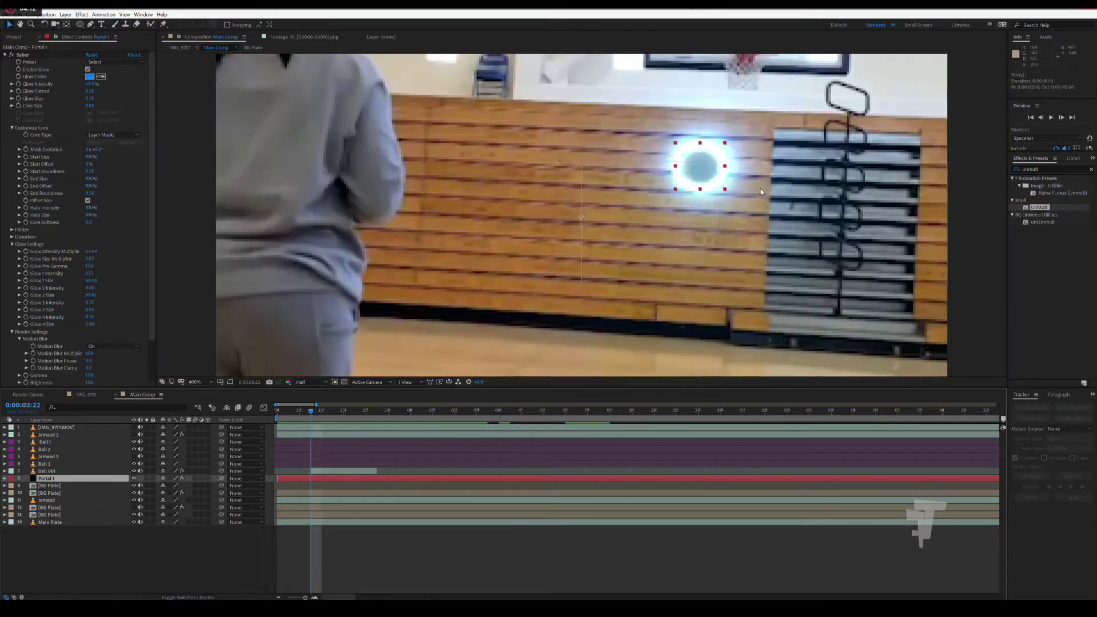
mouse_move(760, 188)
left_mouse_down()
mouse_move(630, 273)
mouse_move(557, 289)
mouse_move(546, 239)
left_mouse_up()
key("period")
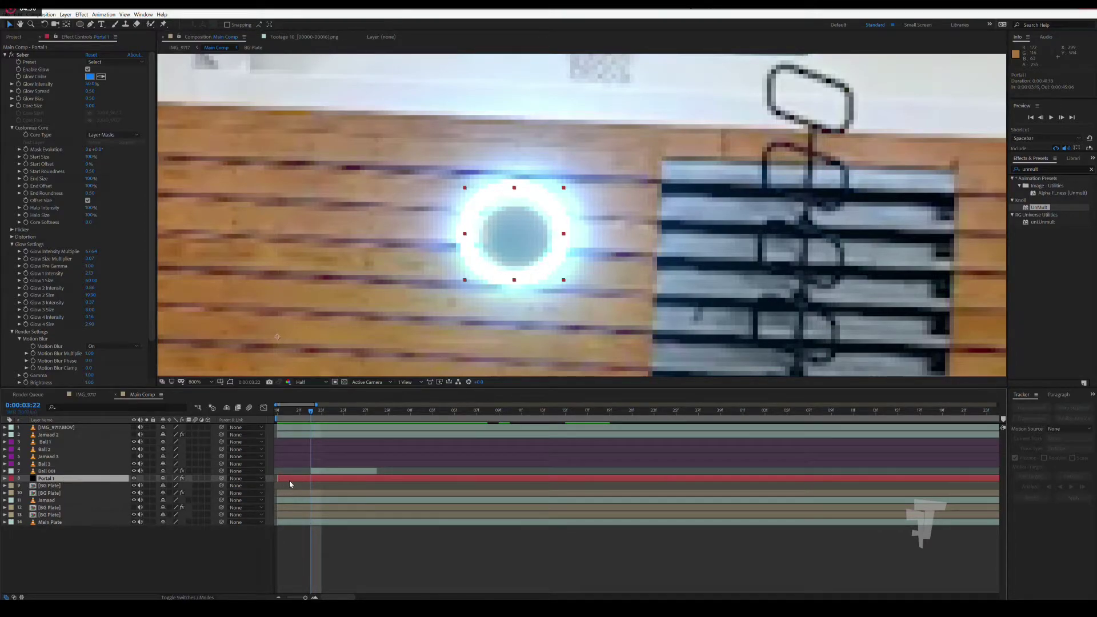
left_click(231, 382)
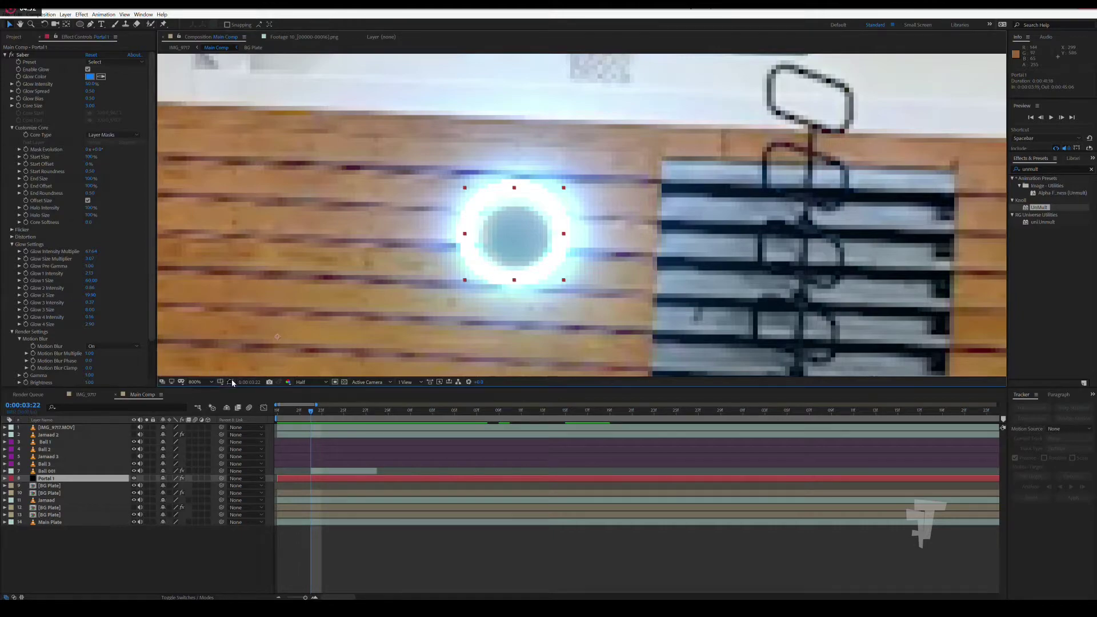
double_click(514, 281)
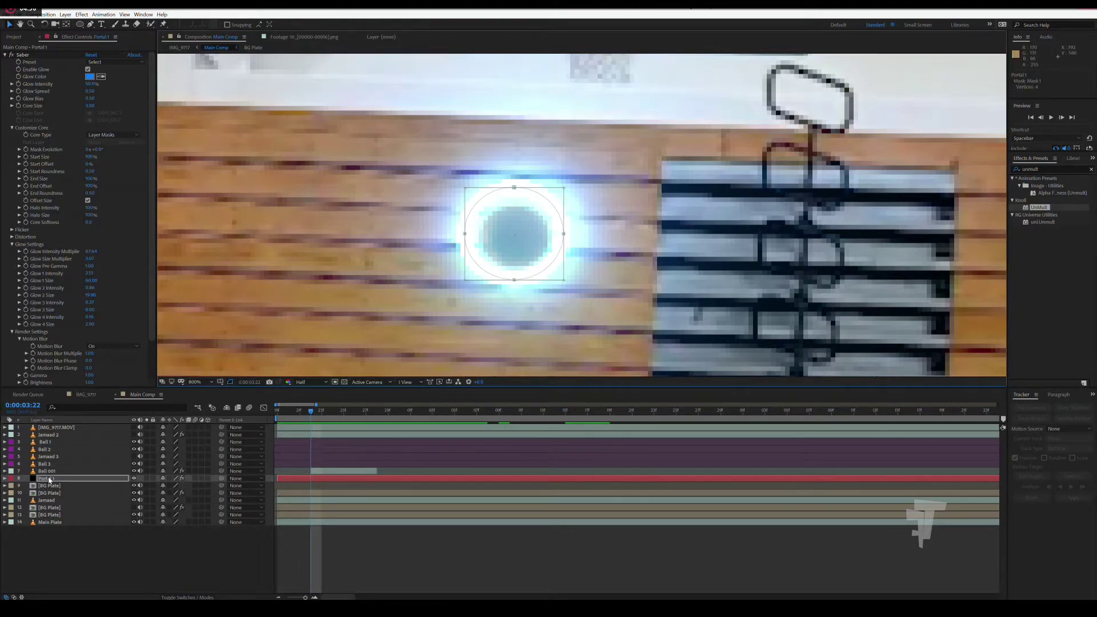
key("m")
key("m")
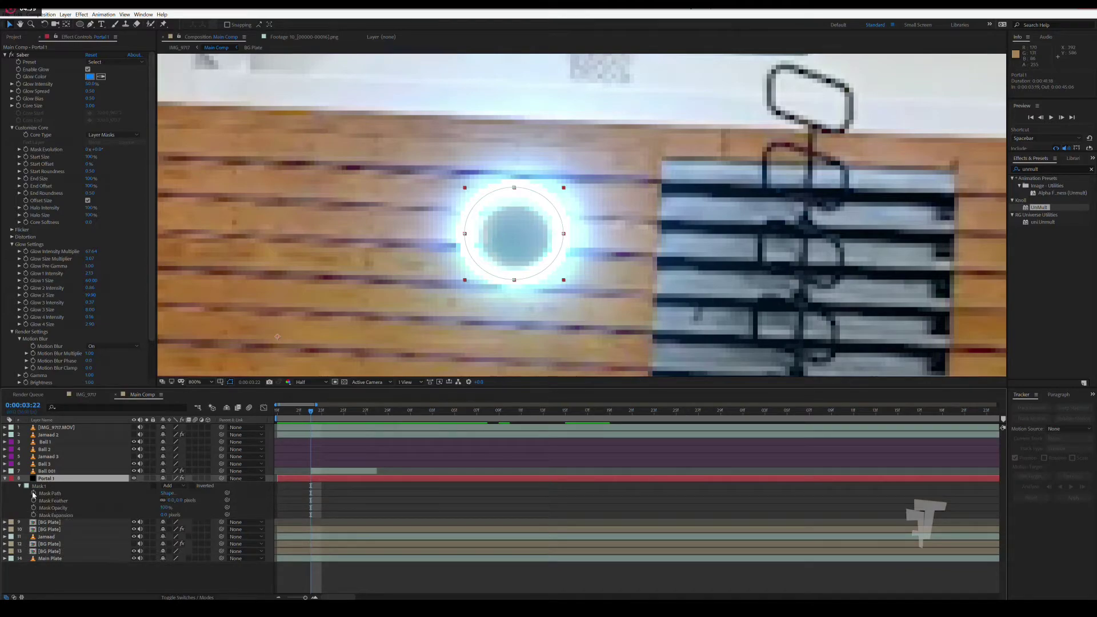
left_click(33, 494)
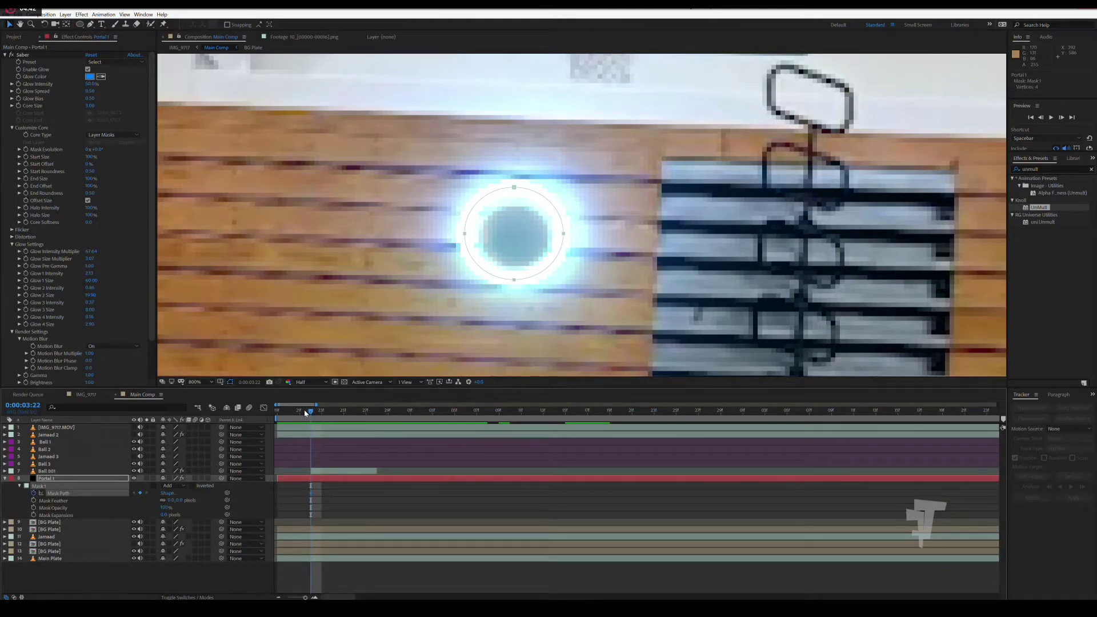
left_click_drag(305, 411, 302, 411)
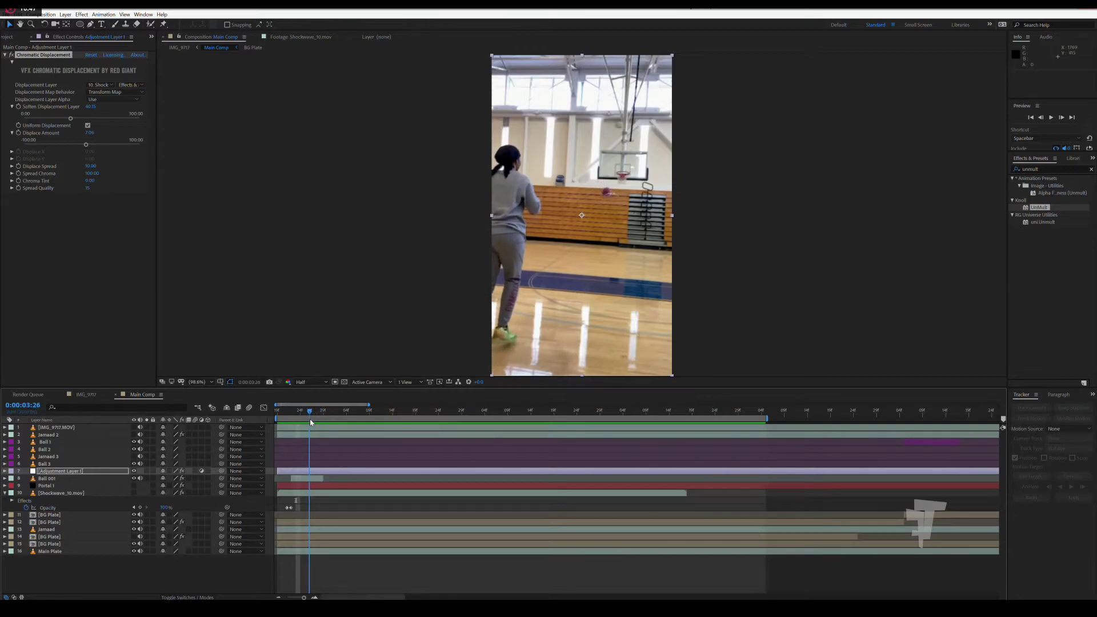
Move Adjustment Layer 1 directly below Ball 001 in the layer stack.
scroll(590, 200, "up", 4)
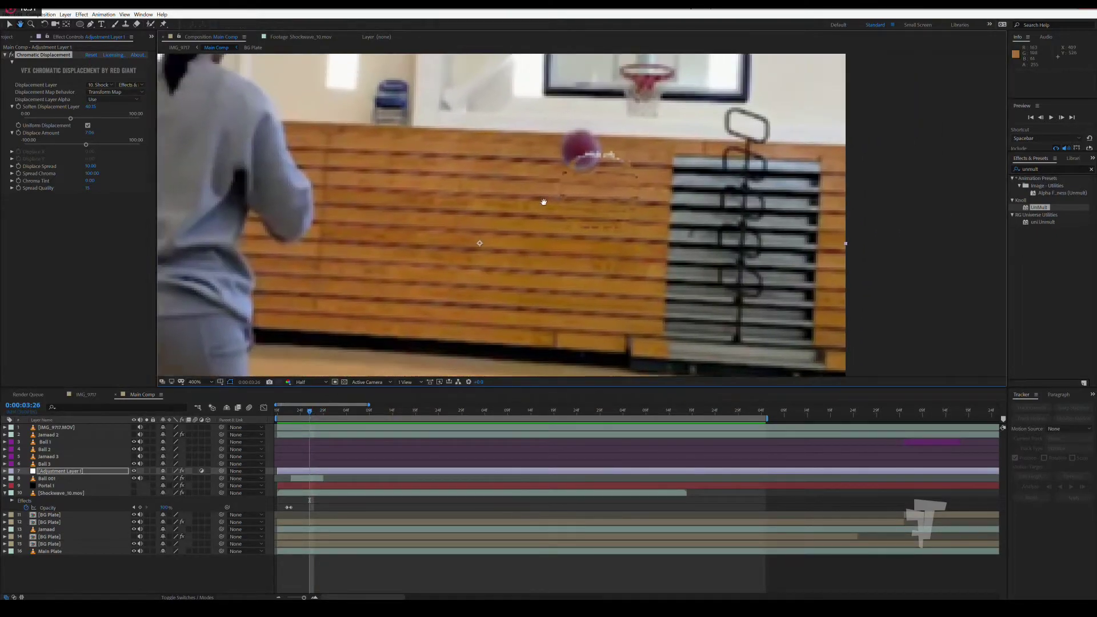
left_click_drag(544, 202, 472, 224)
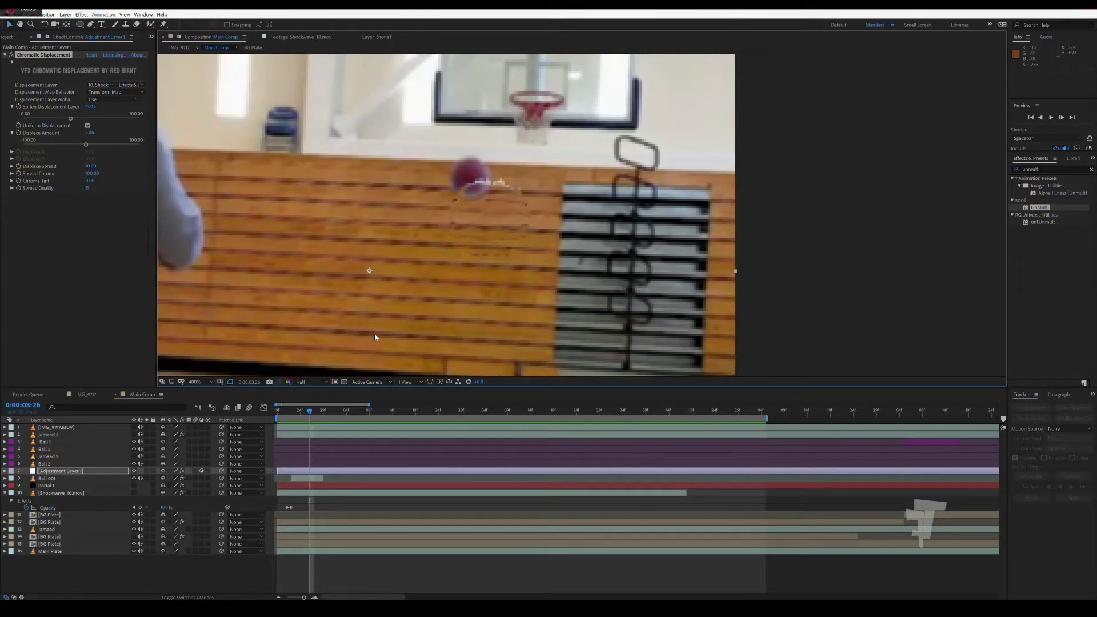
left_click(312, 479)
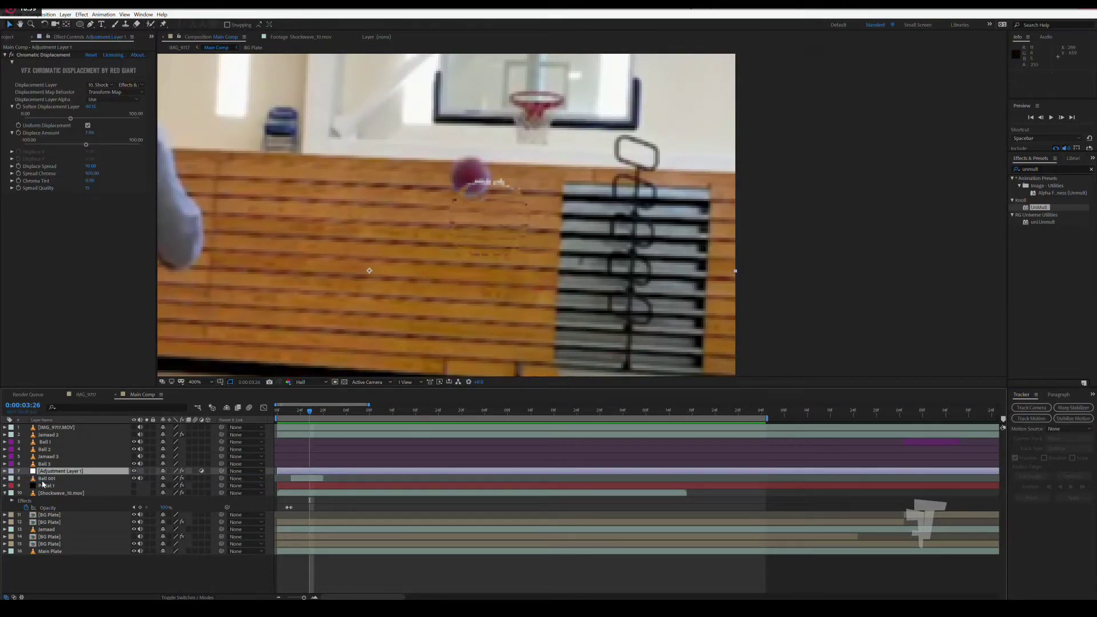
left_click_drag(43, 473, 43, 482)
Preview the shot from 0:00:03:22 and reset the viewer zoom to 100%.
mouse_move(300, 417)
left_mouse_down()
mouse_move(289, 419)
mouse_move(306, 419)
left_mouse_up()
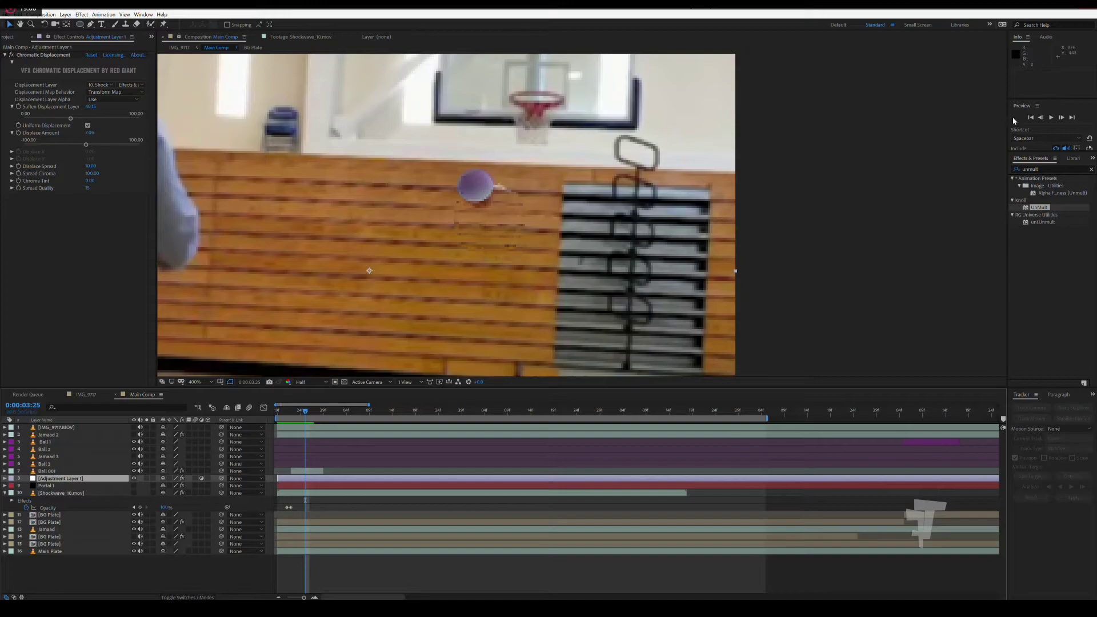
left_click(1051, 118)
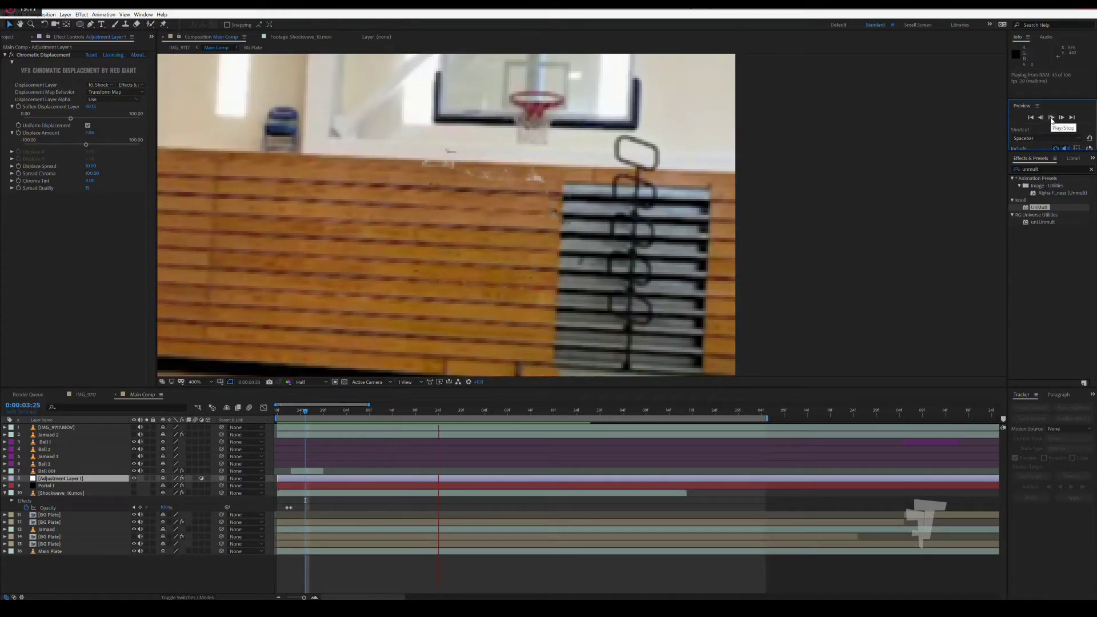
key("slash")
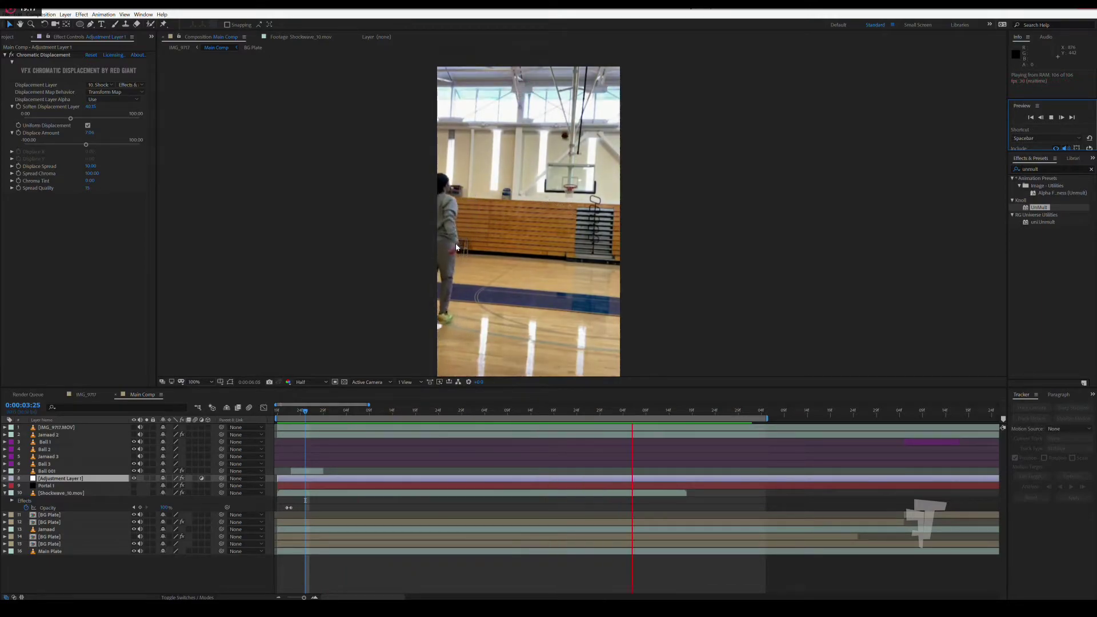
key("space")
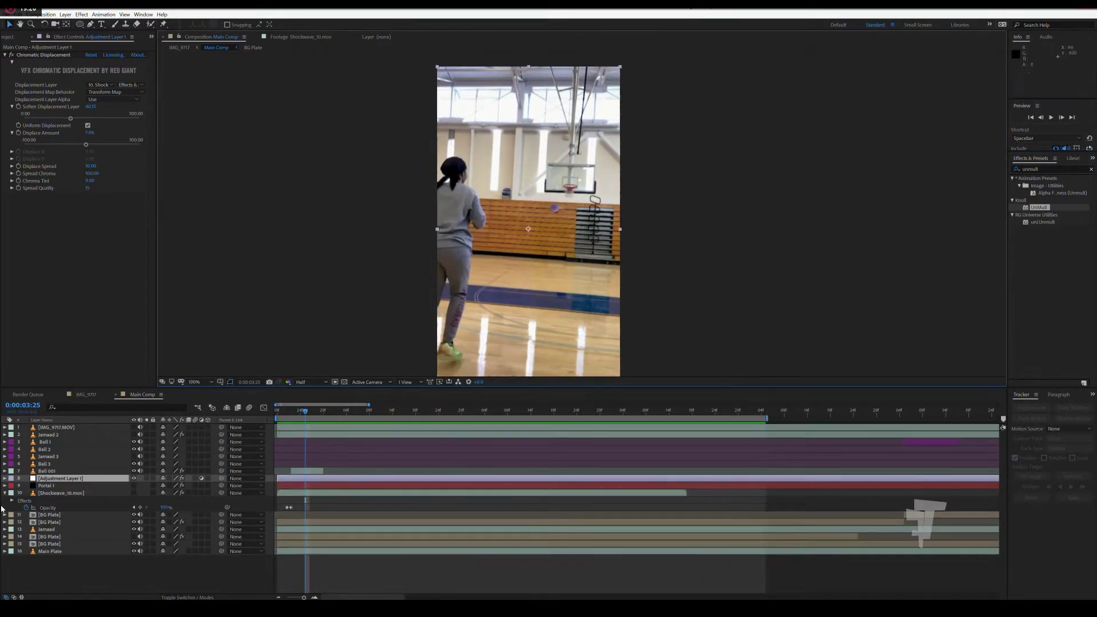
left_click(303, 471)
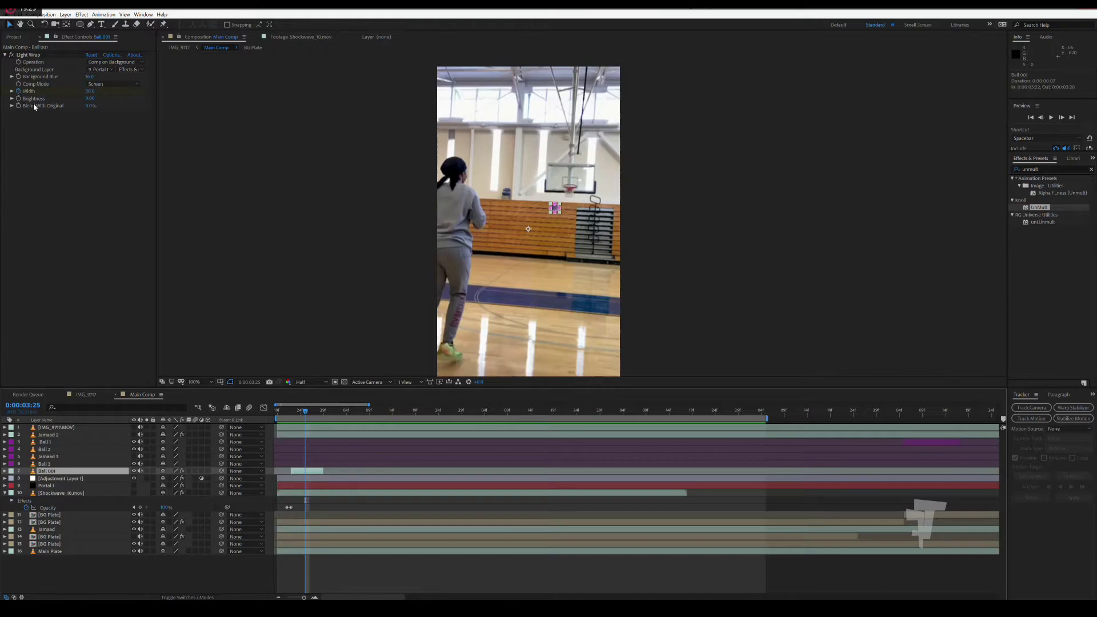
Turn off Ball 001's Light Wrap effect and play a preview without it.
left_click(11, 55)
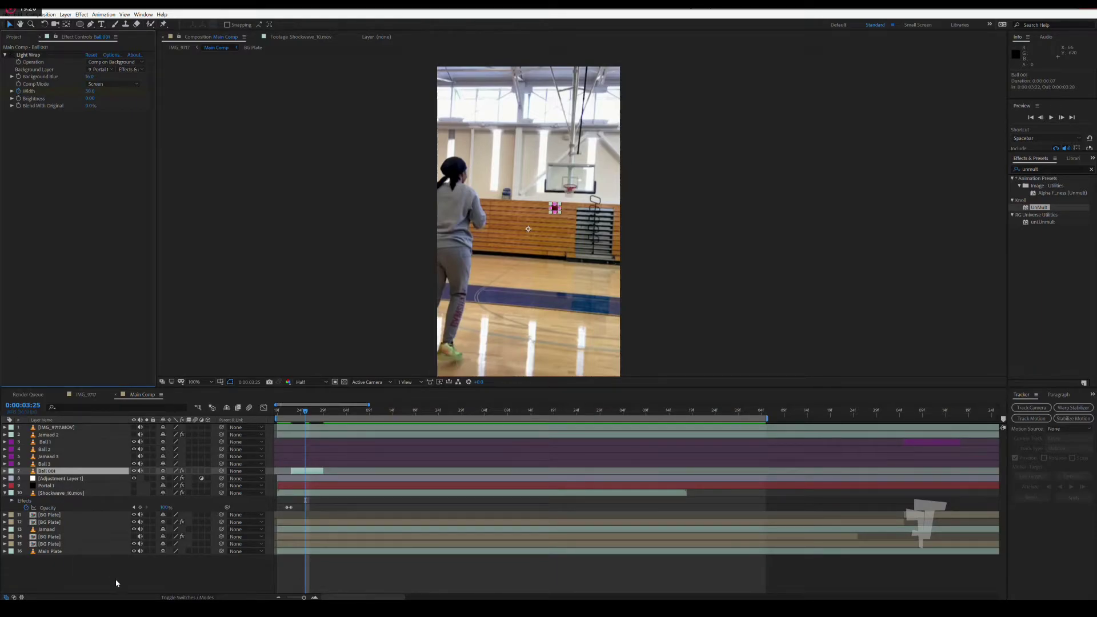
left_click(1051, 118)
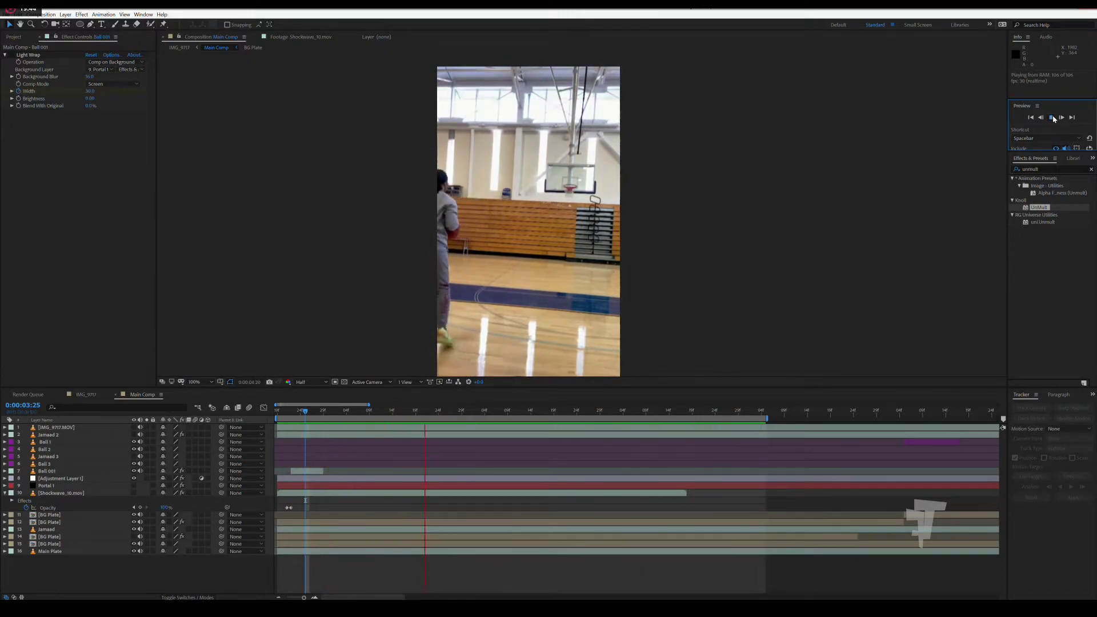
left_click(1051, 118)
Scrub the throw between 0:00:03:19 and 0:00:04:17, then replay the preview.
left_click_drag(277, 411, 433, 414)
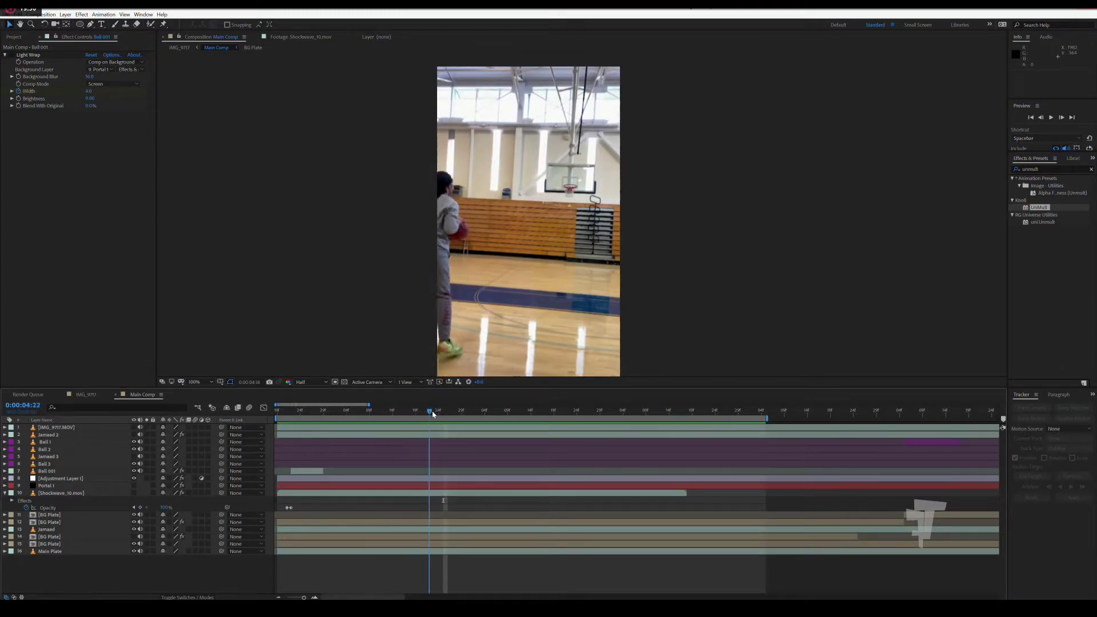
left_click_drag(309, 420, 220, 425)
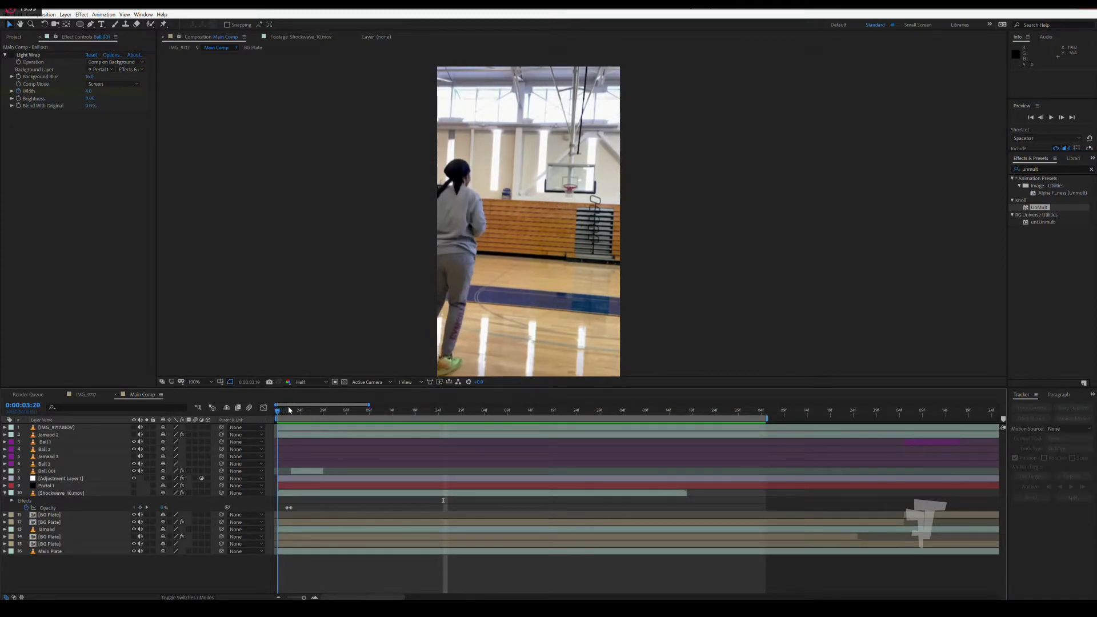
left_click_drag(289, 410, 421, 391)
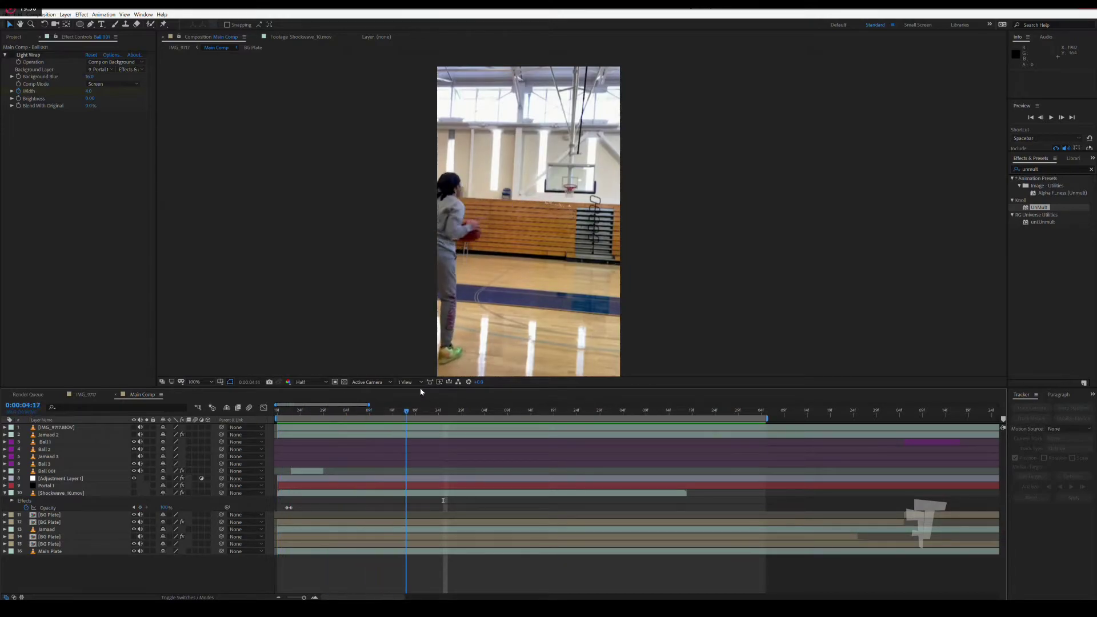
key("space")
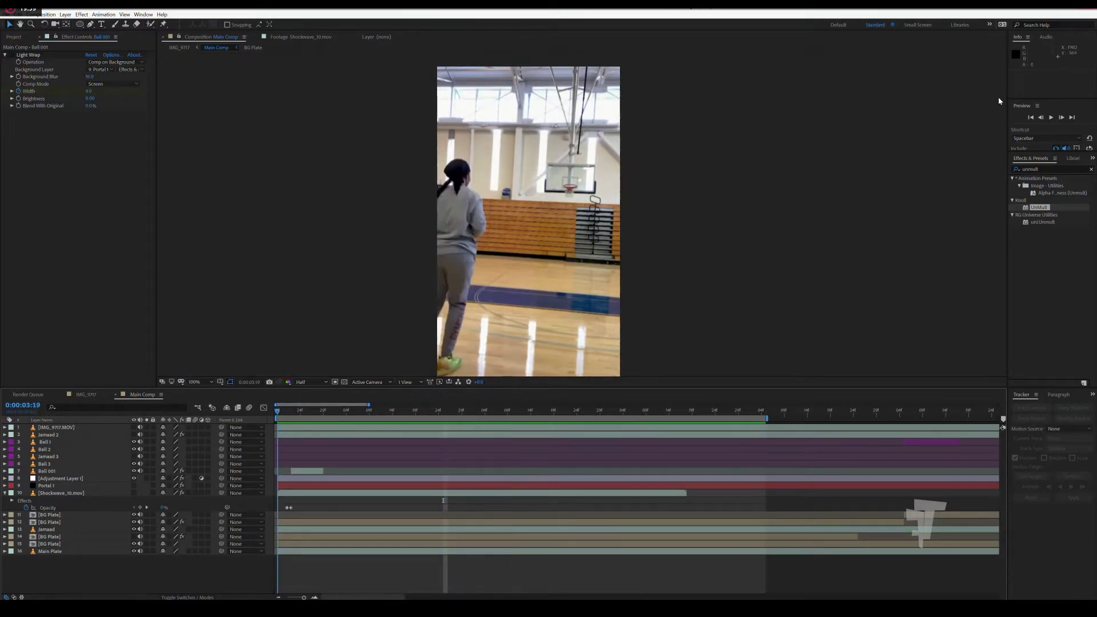
left_click(1051, 117)
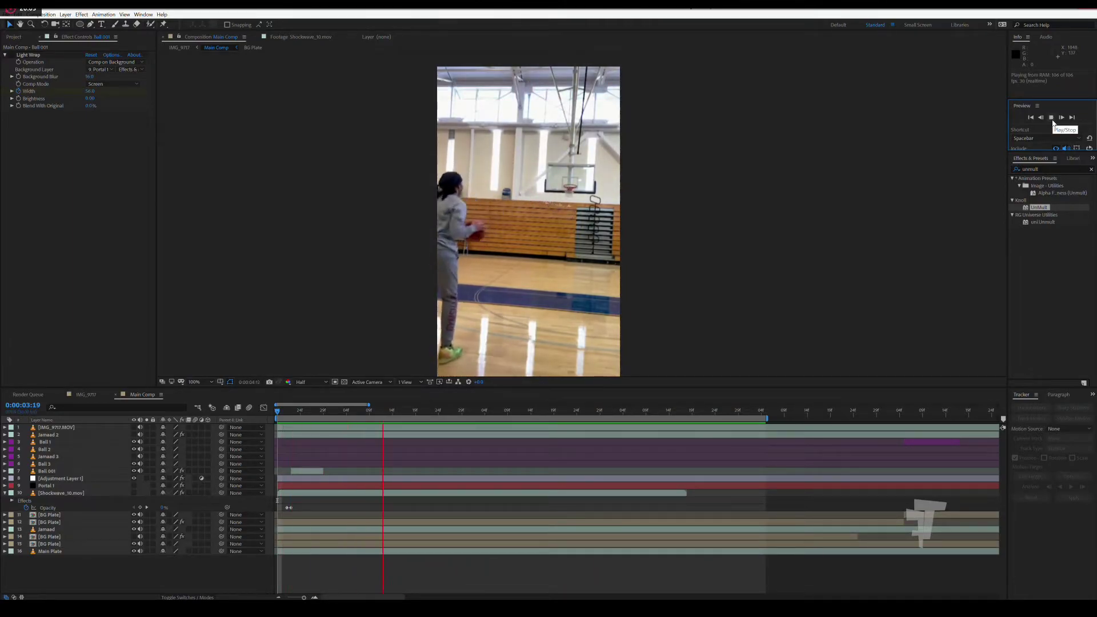
left_click(1053, 121)
left_click_drag(299, 598, 296, 598)
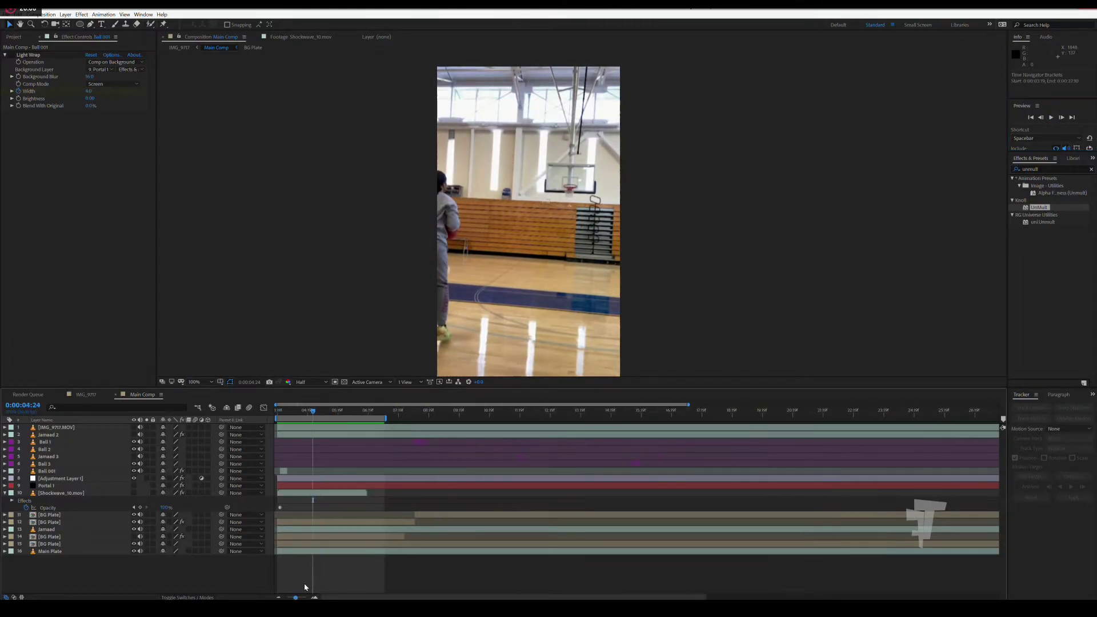
left_click_drag(431, 419, 442, 418)
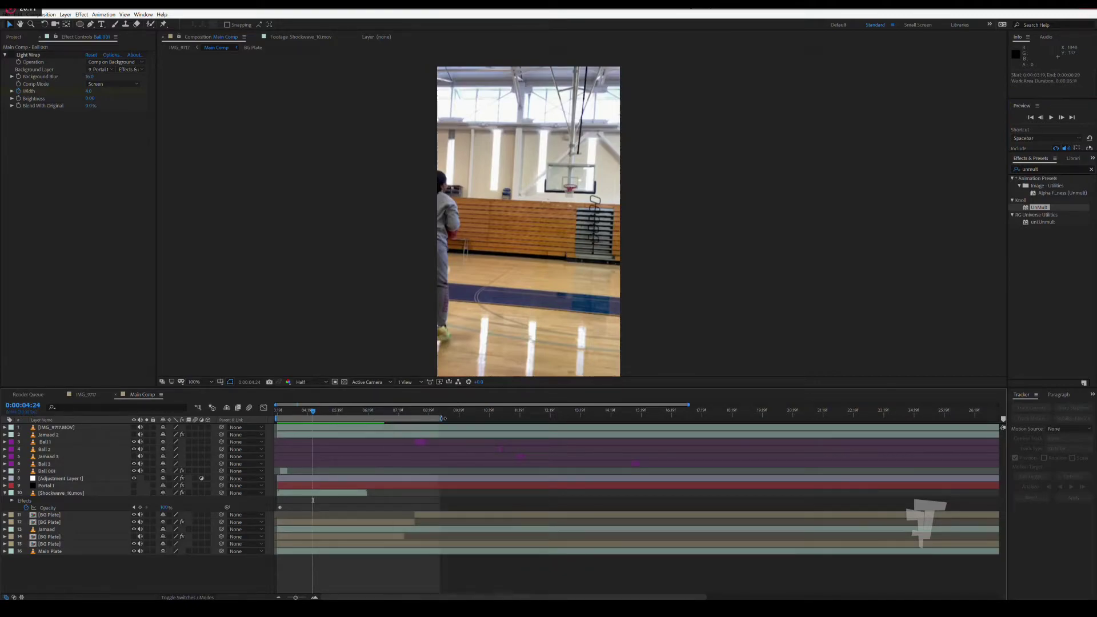
left_click(1050, 118)
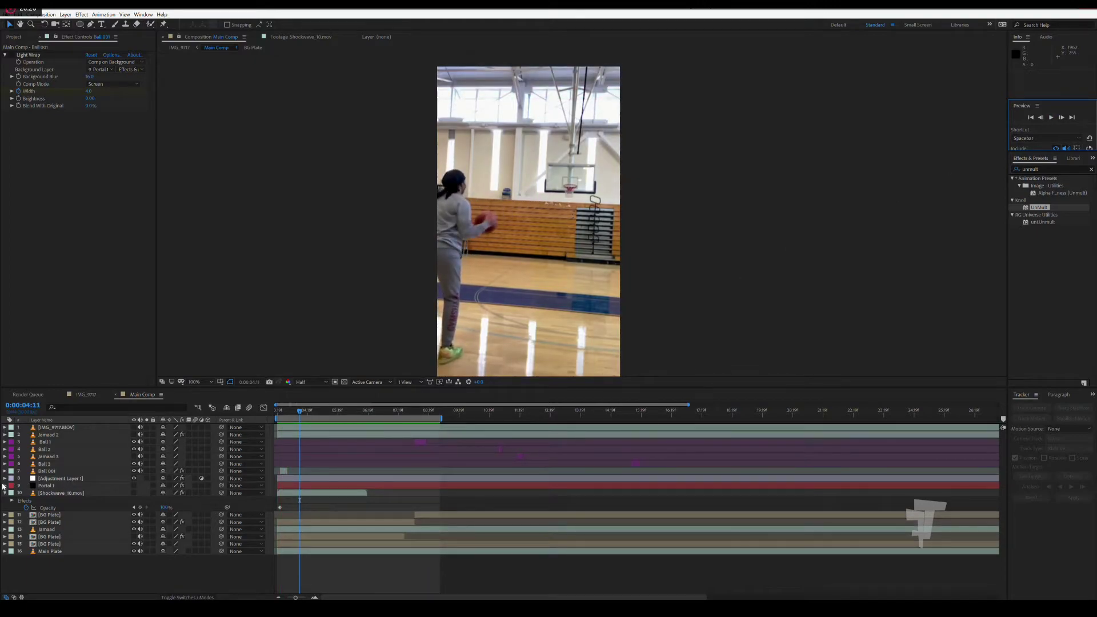
left_click(134, 485)
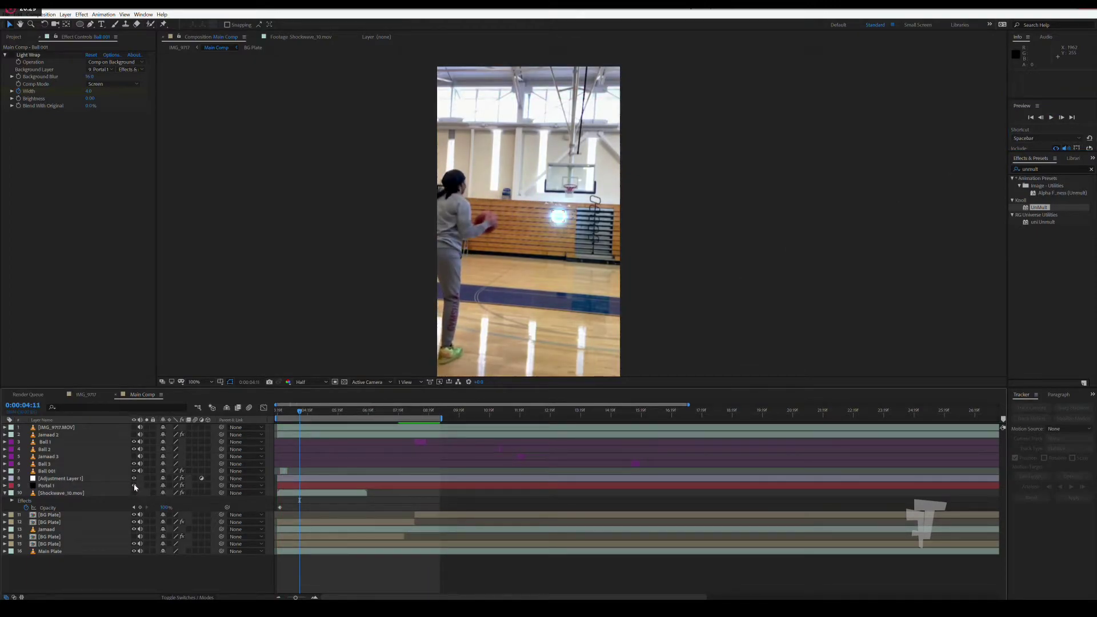
left_click(1051, 121)
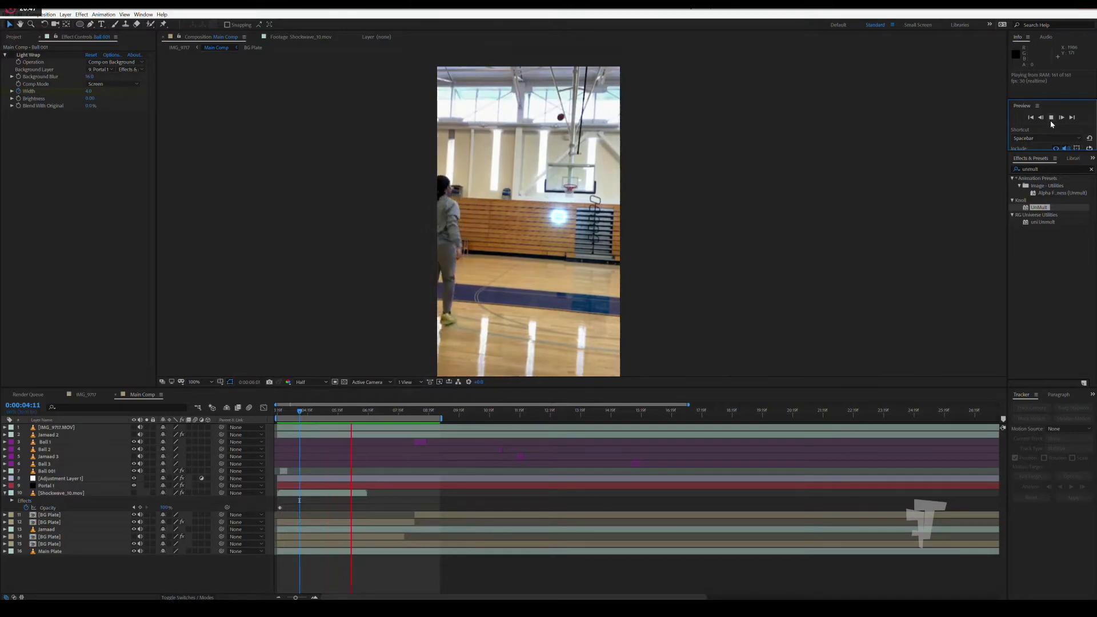
key("space")
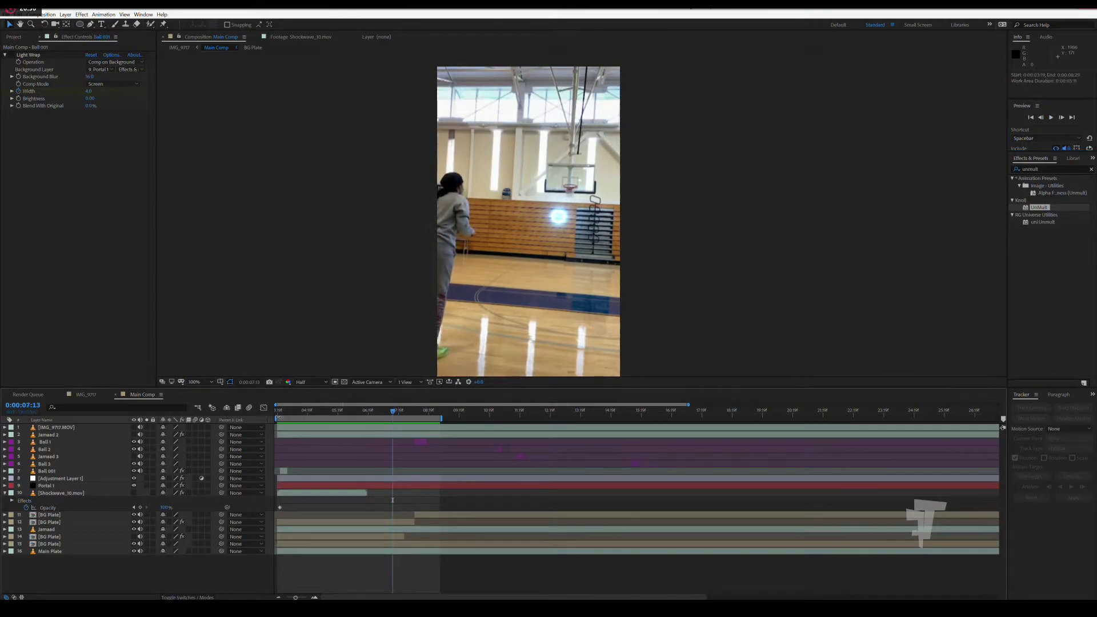
left_click_drag(287, 409, 280, 415)
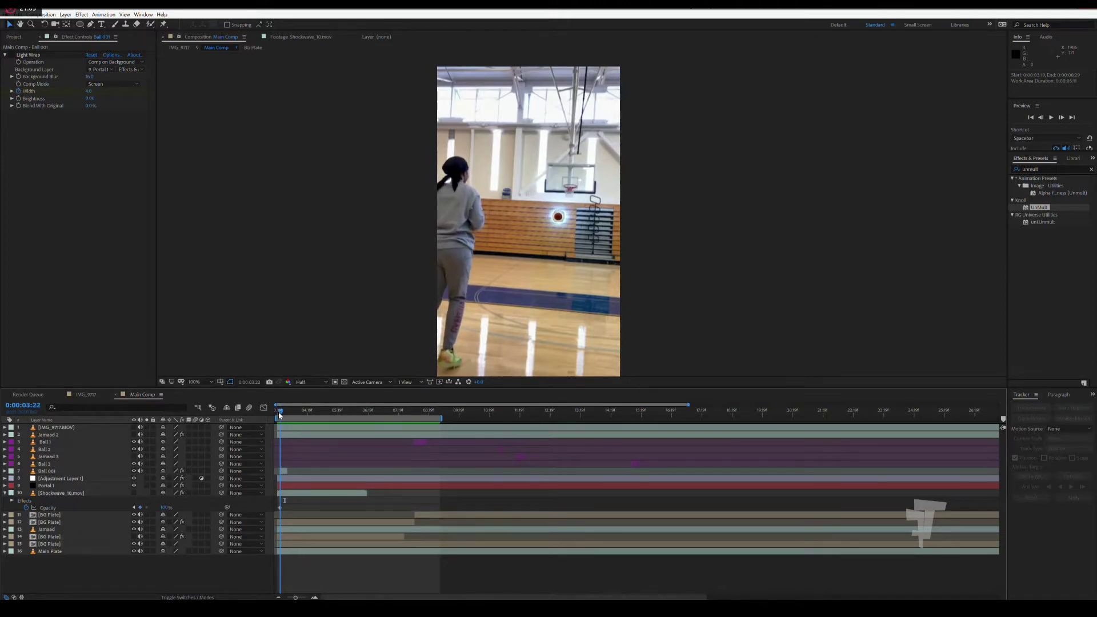
left_click(46, 483)
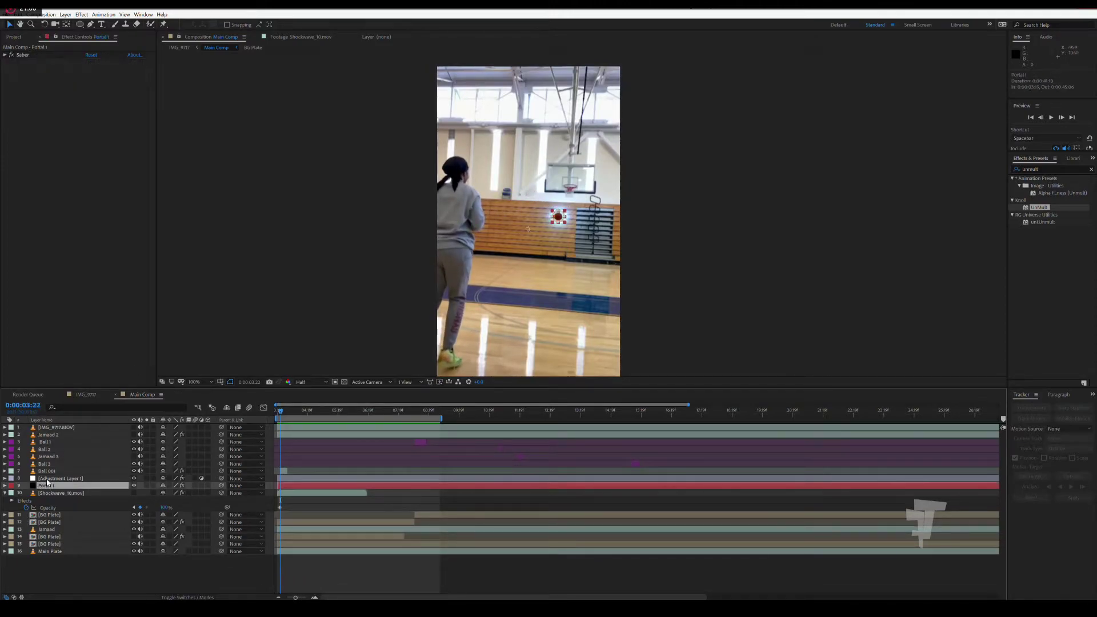
left_click(48, 471)
left_click(11, 55)
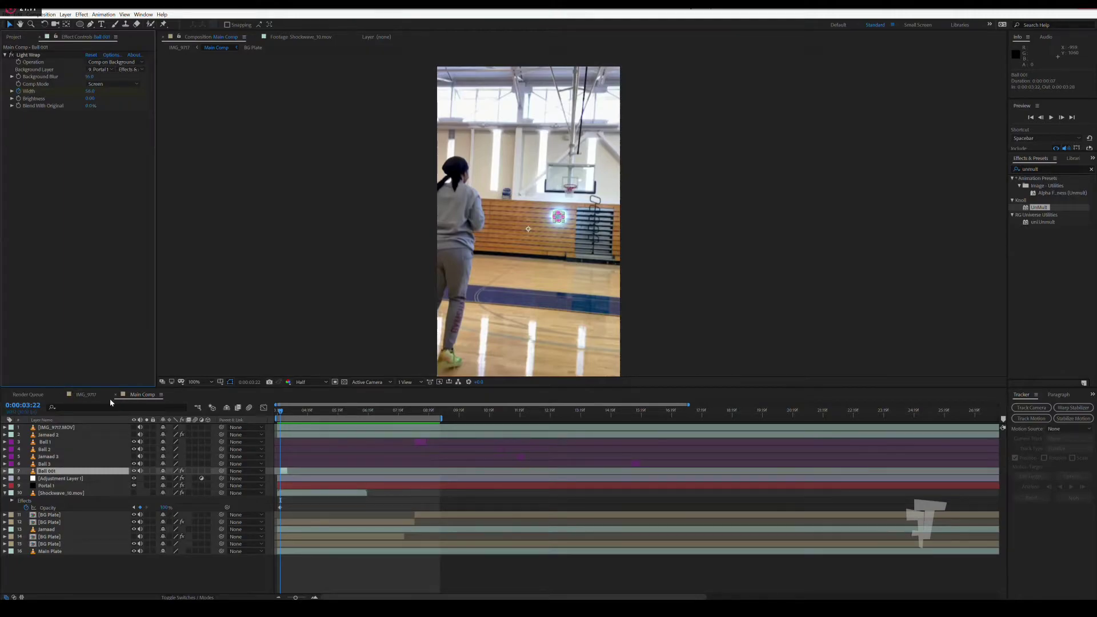
left_click(150, 570)
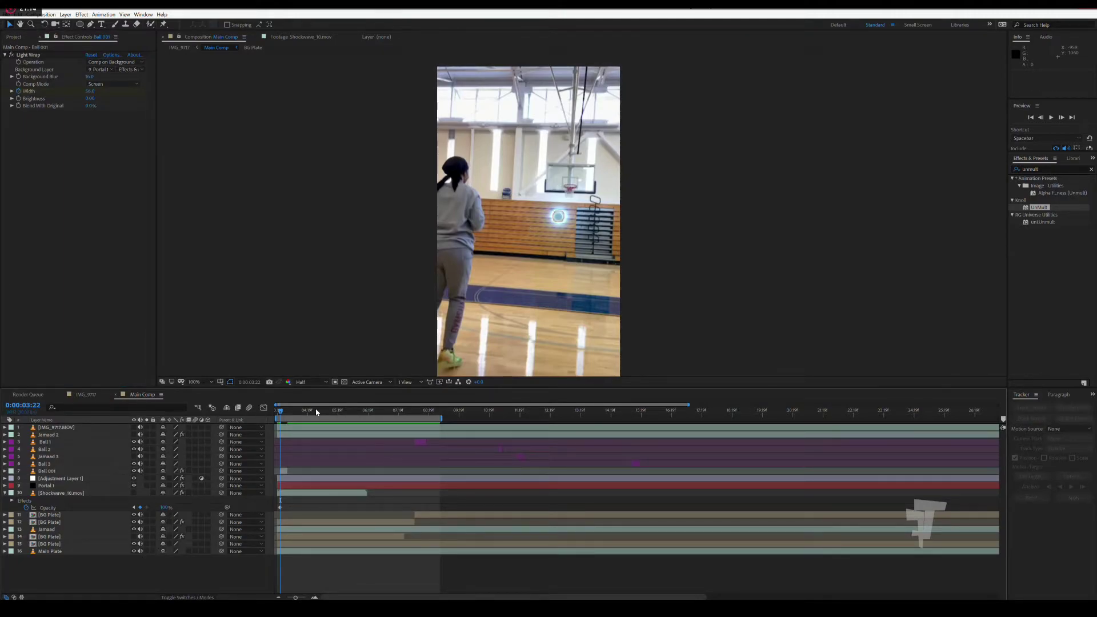
mouse_move(278, 413)
left_mouse_down()
mouse_move(268, 413)
mouse_move(368, 417)
mouse_move(271, 434)
mouse_move(309, 442)
left_mouse_up()
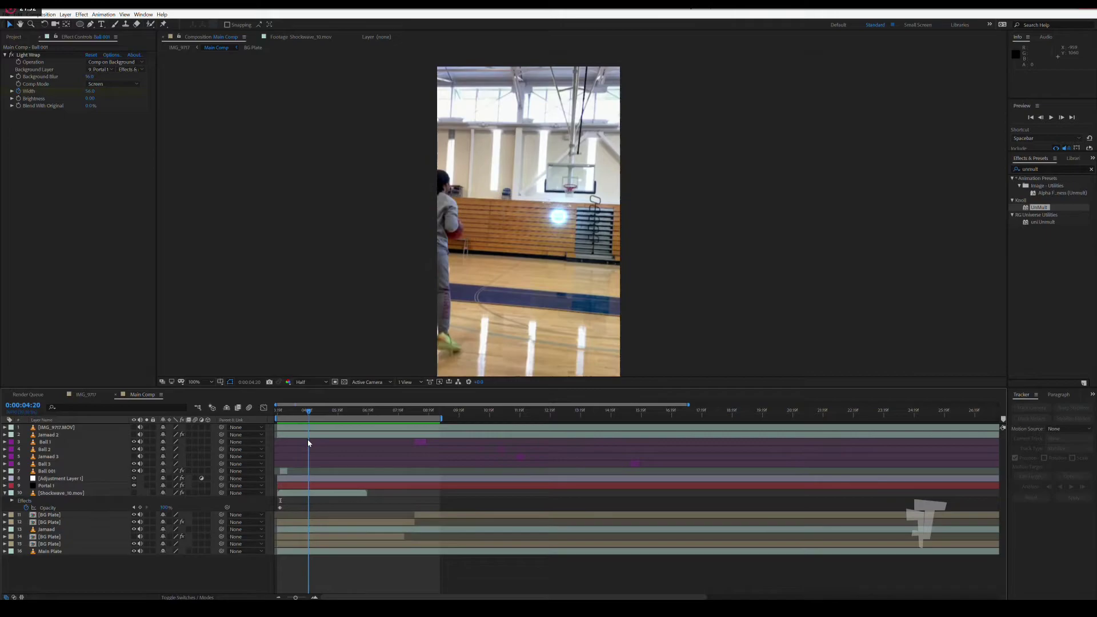
left_click(301, 494)
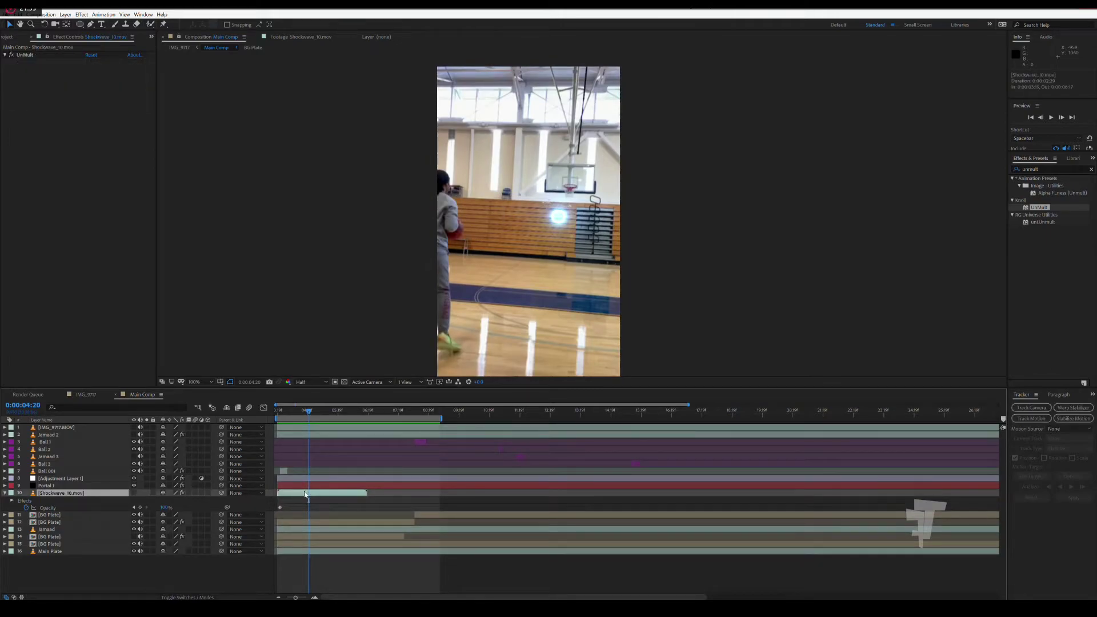
Copy Shockwave_10.mov's two Opacity keyframes and place the pasted pair at 0:00:04:18.
key("u")
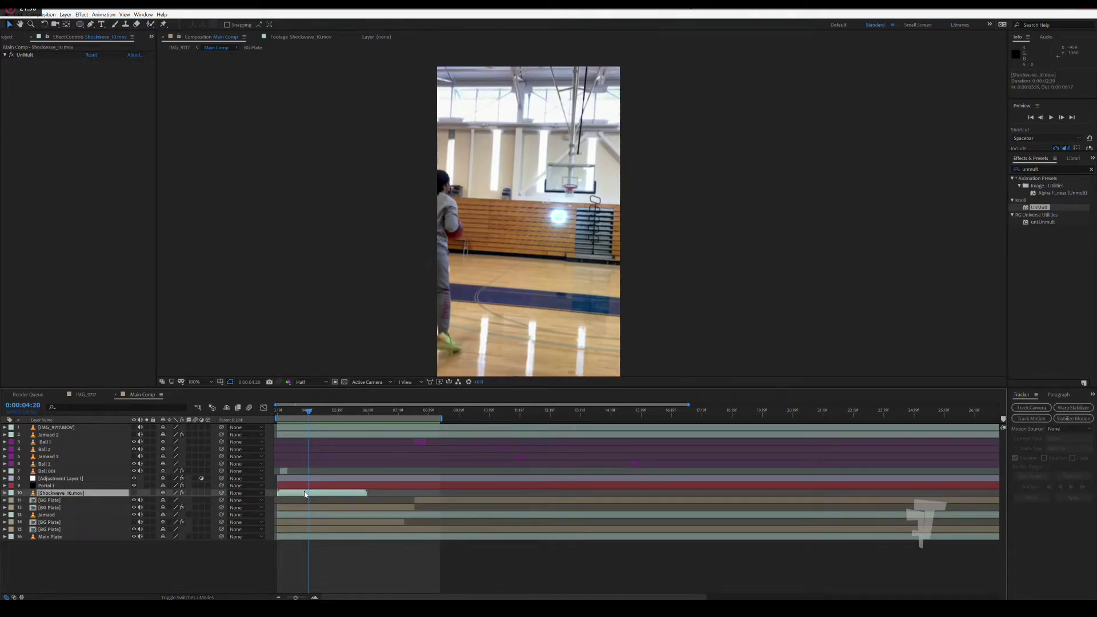
key("t")
scroll(305, 494, "up", 4)
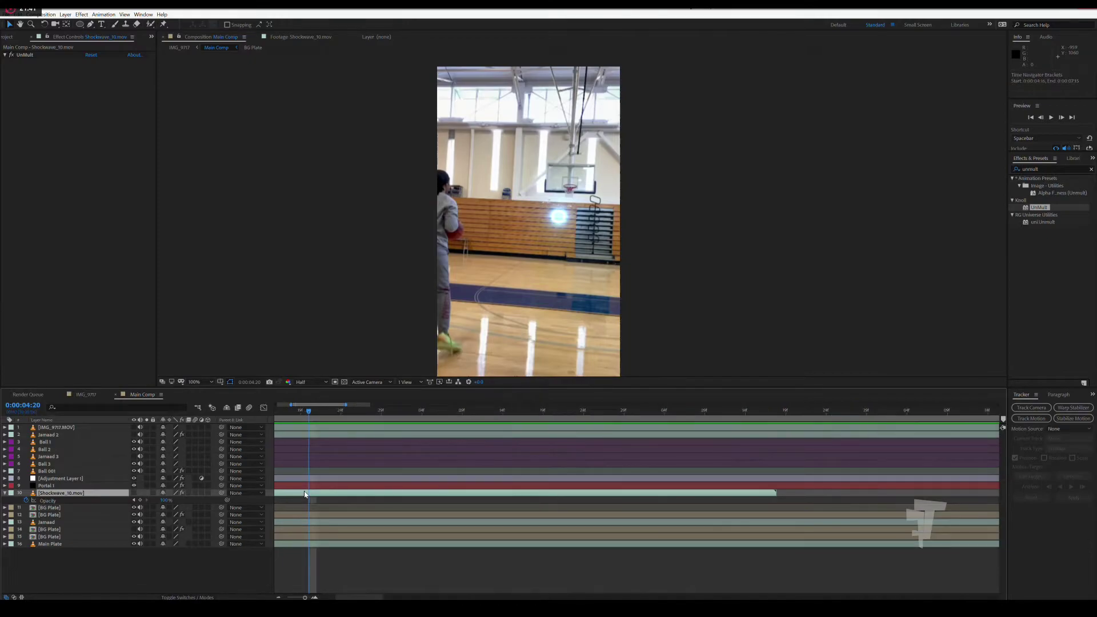
left_click_drag(358, 598, 345, 598)
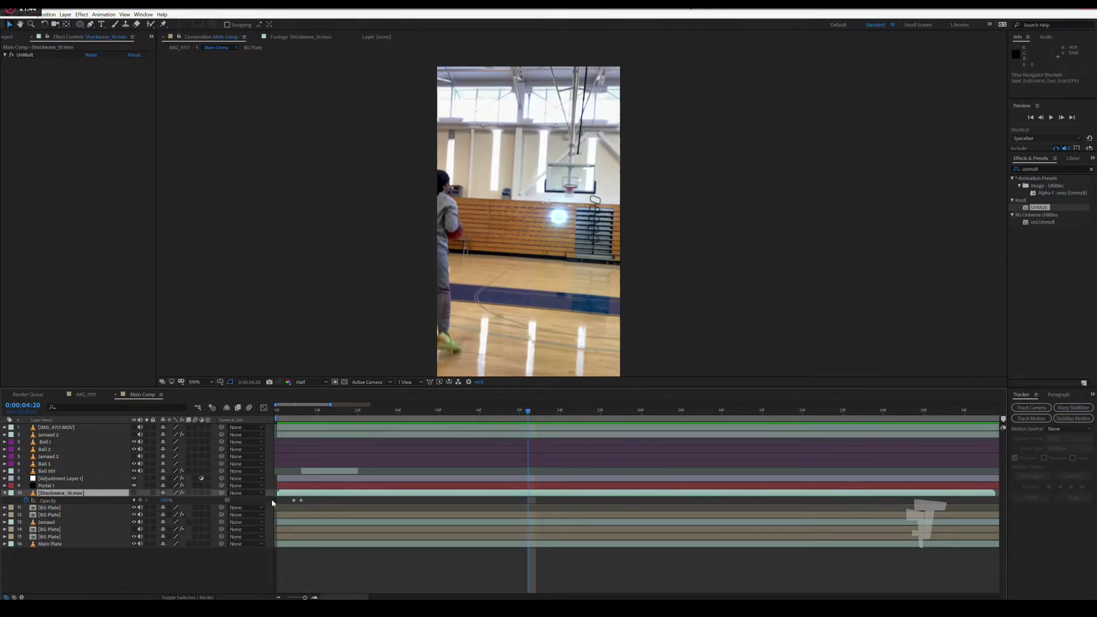
left_click_drag(290, 503, 319, 505)
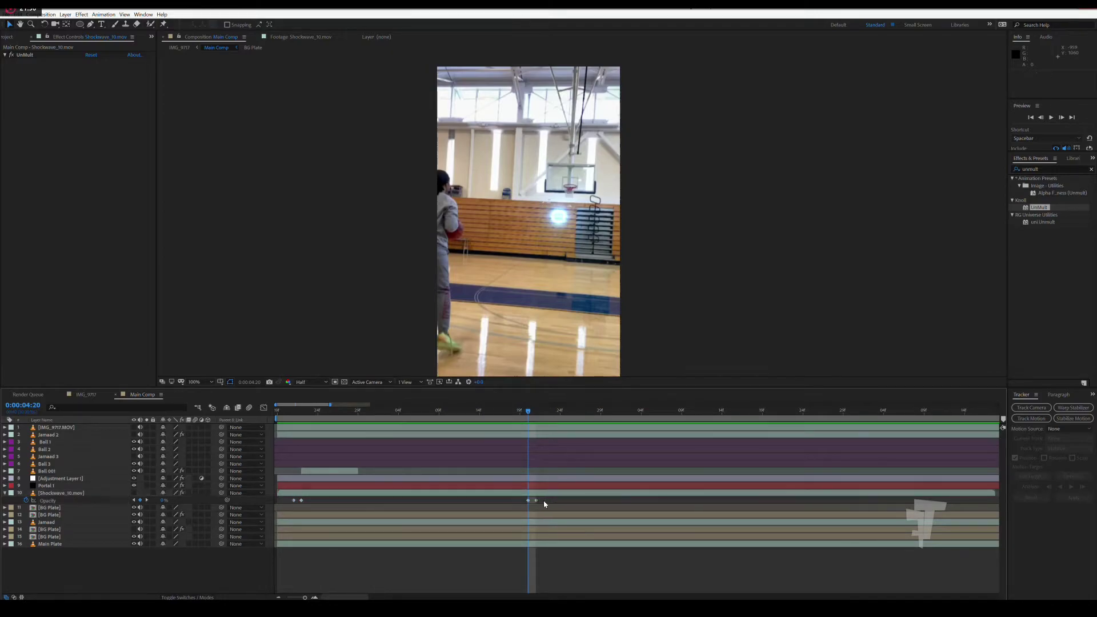
left_click_drag(531, 500, 515, 503)
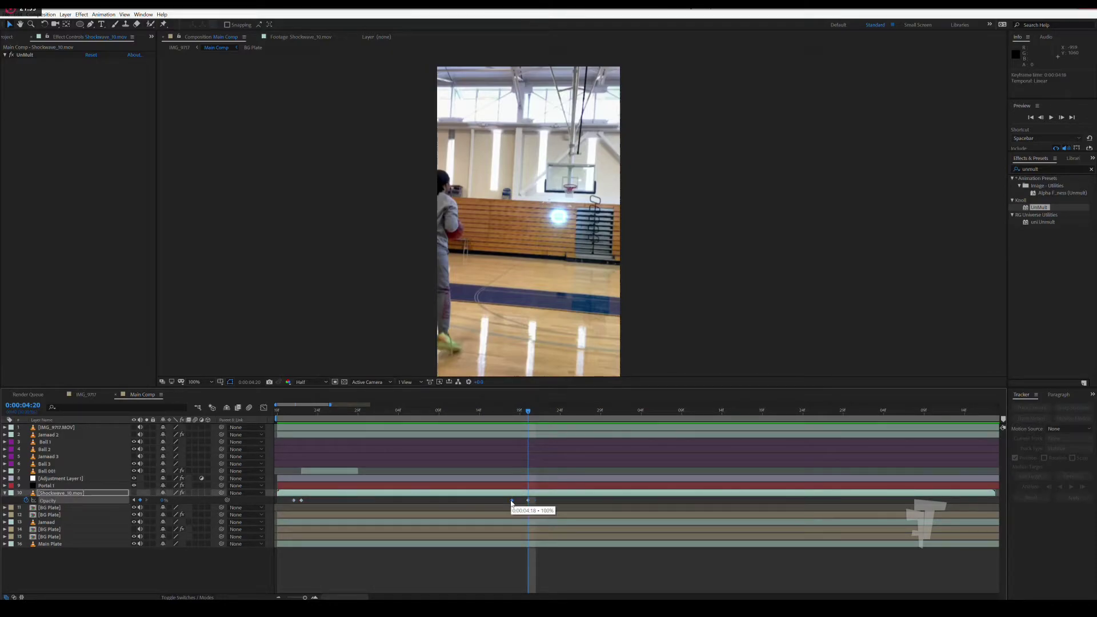
mouse_move(516, 423)
left_mouse_down()
mouse_move(536, 425)
mouse_move(249, 436)
left_mouse_up()
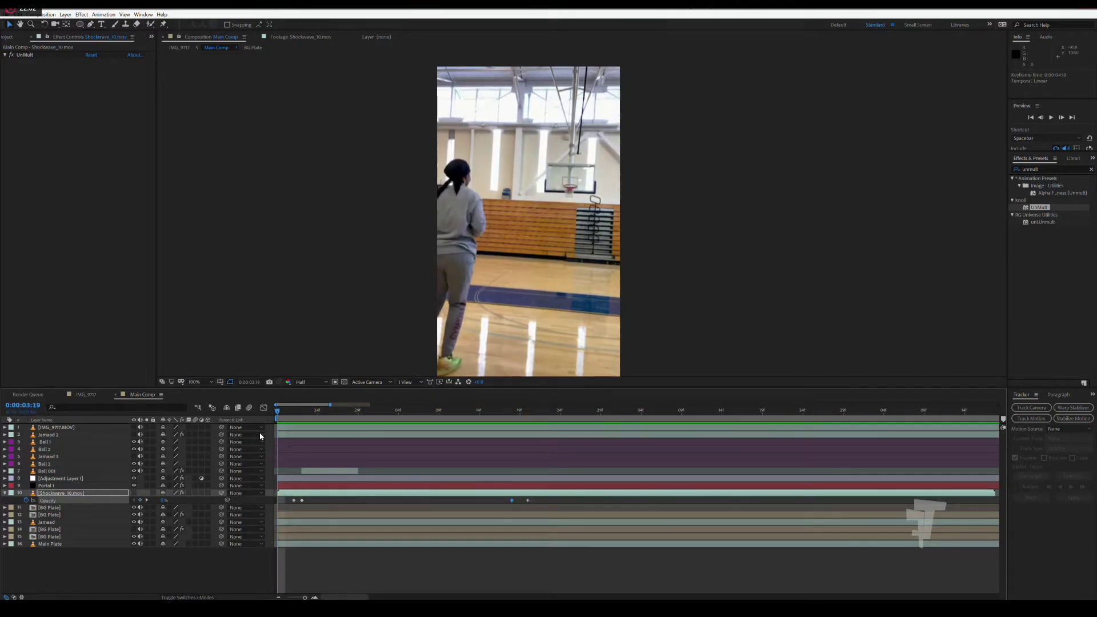
left_click(297, 486)
Paste Portal 1's Mask Path keyframes at 0:00:04:20, nudge them earlier, and play back.
key("m")
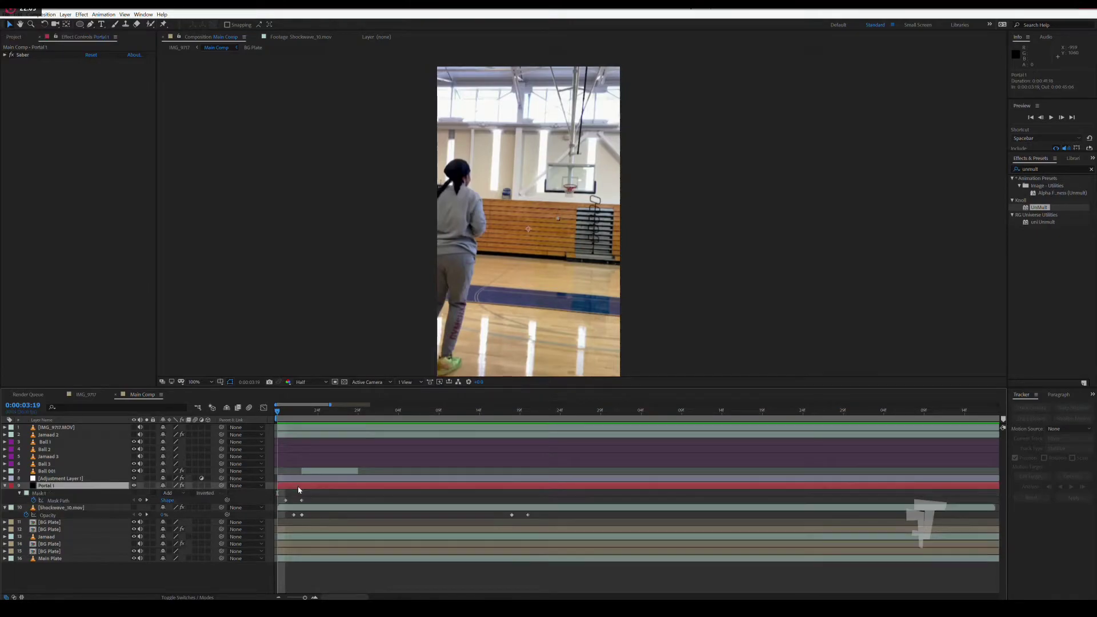
left_click_drag(312, 497, 275, 505)
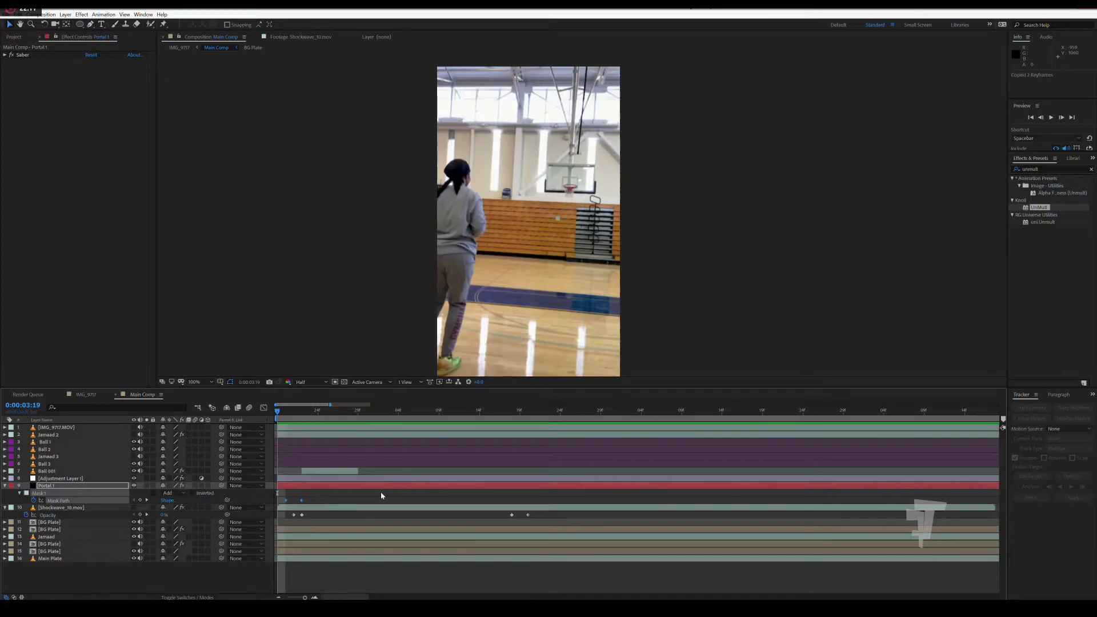
left_click(525, 415)
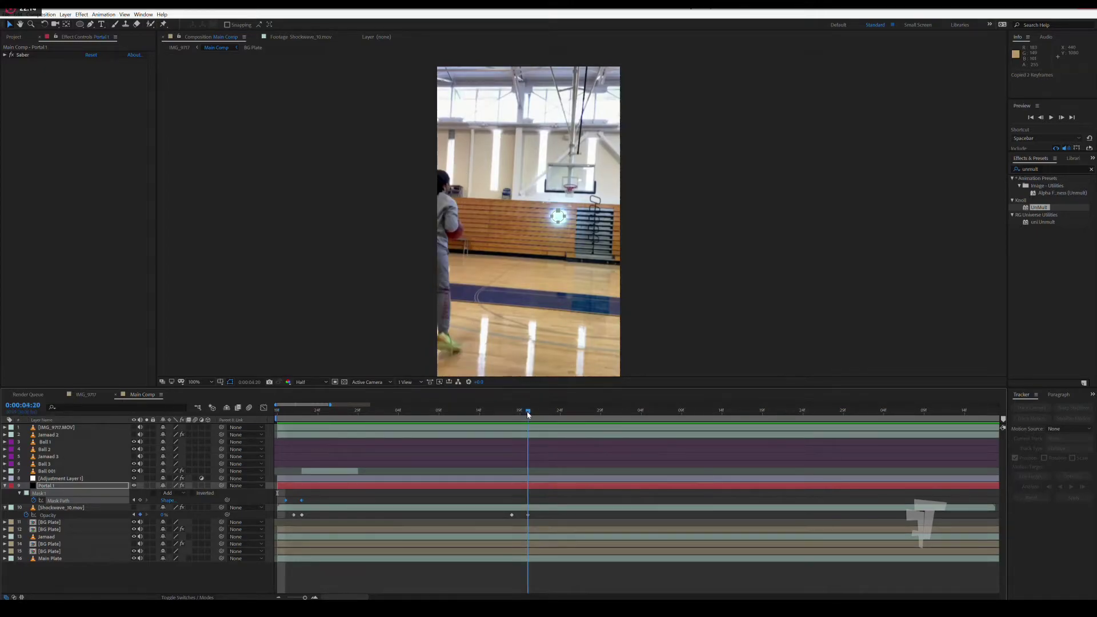
key("ctrl+v")
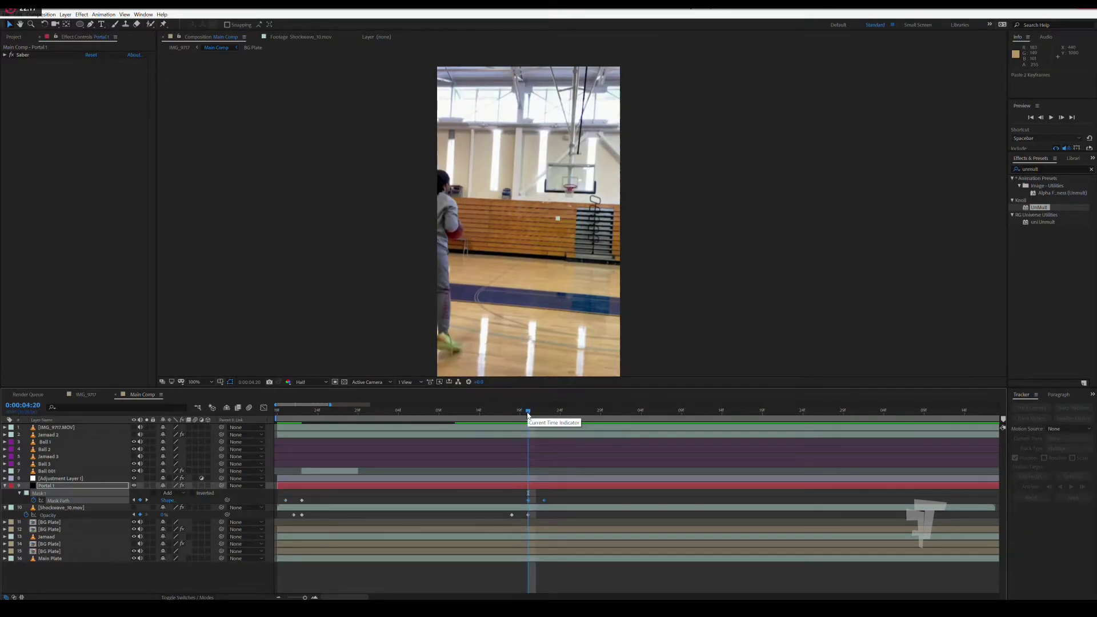
left_click_drag(548, 502, 512, 507)
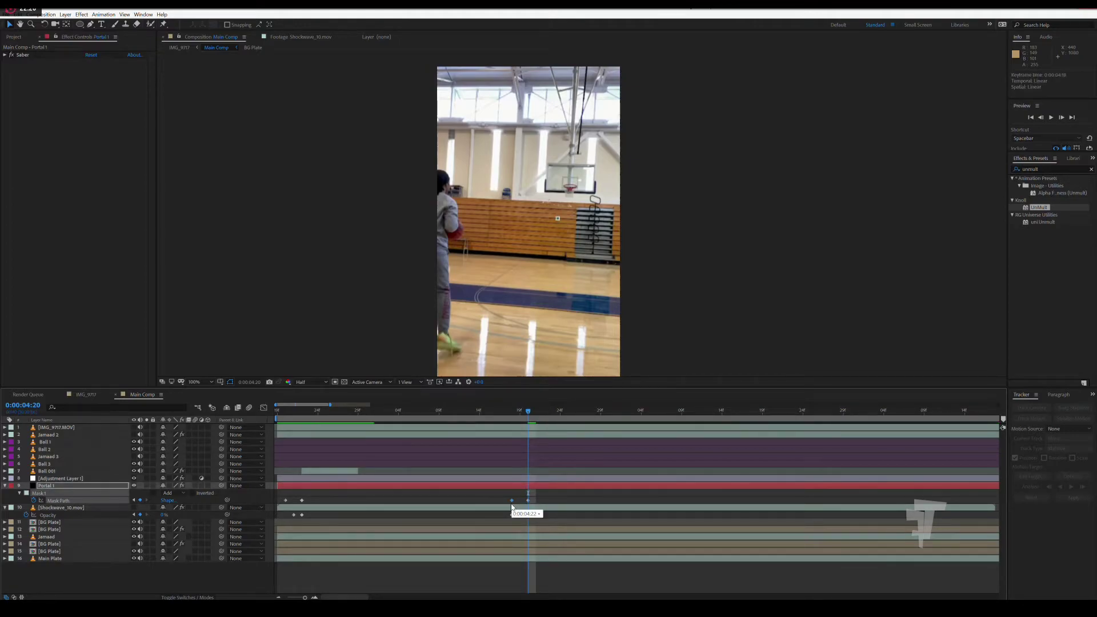
left_click(277, 410)
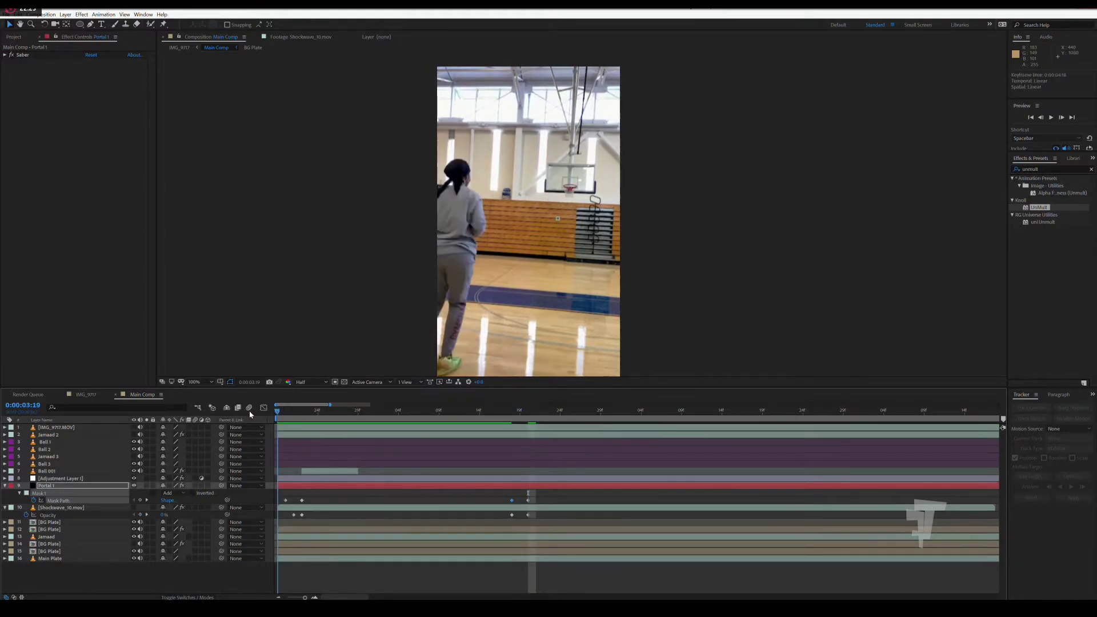
key("space")
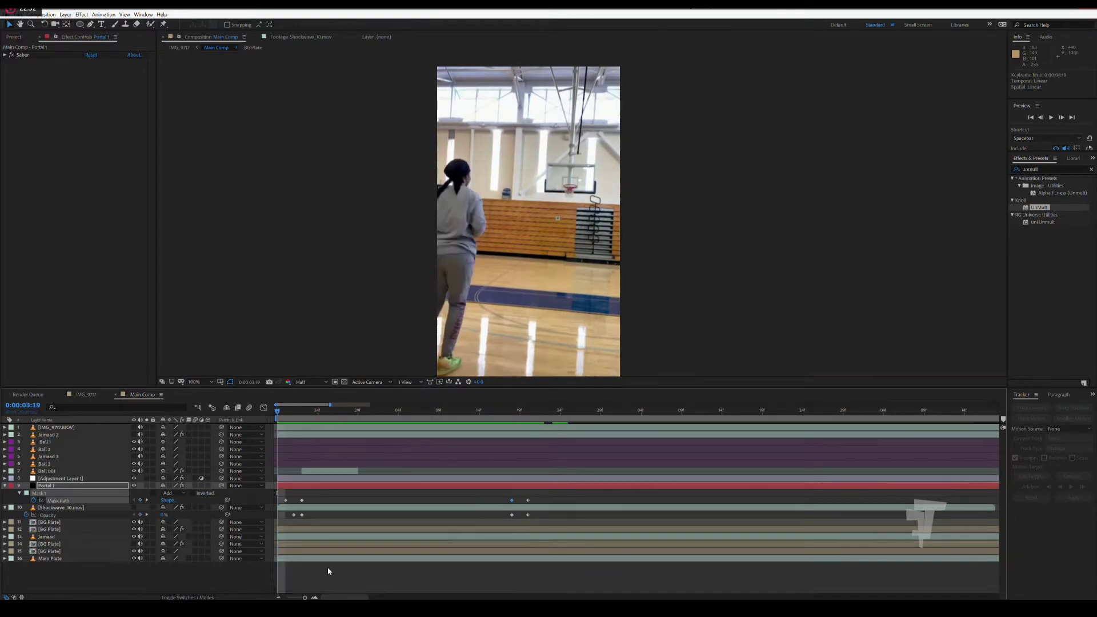
key("semicolon")
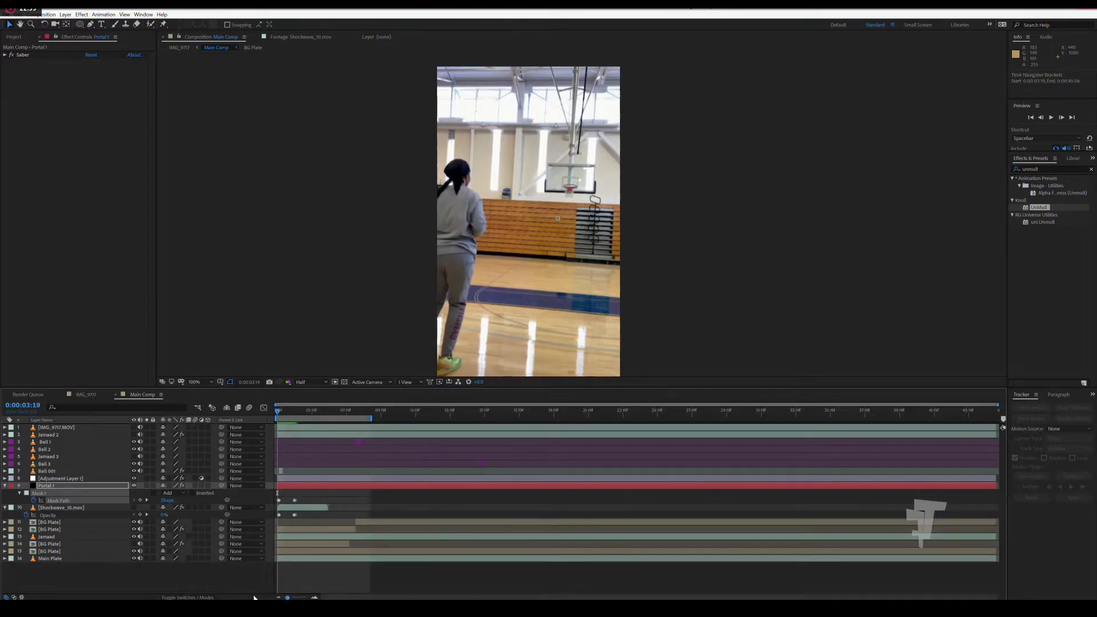
left_click(646, 311)
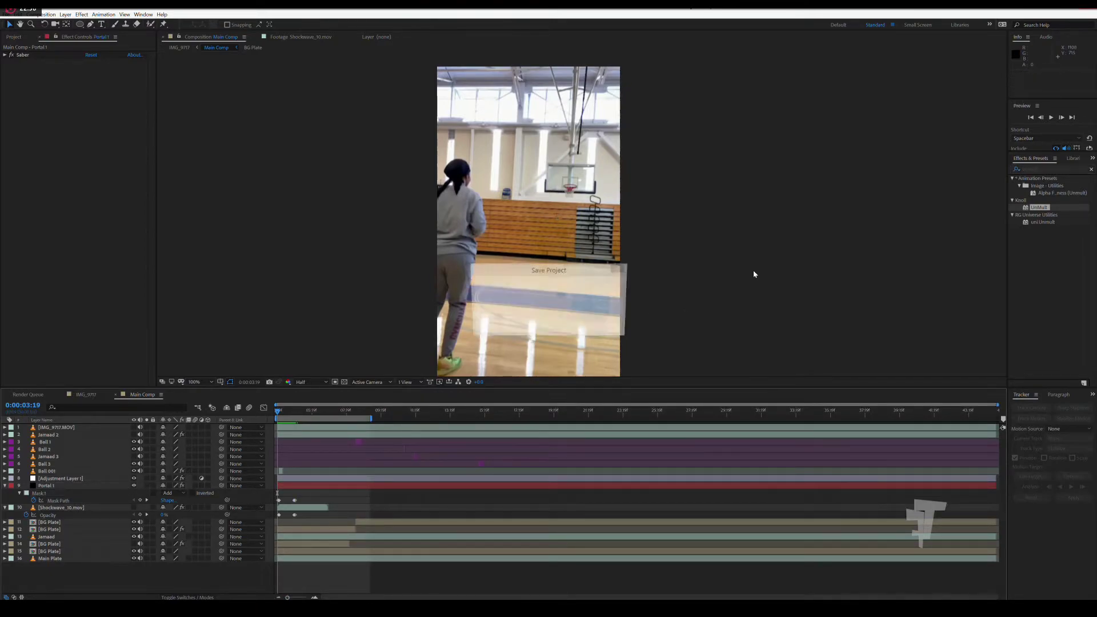
left_click(1051, 118)
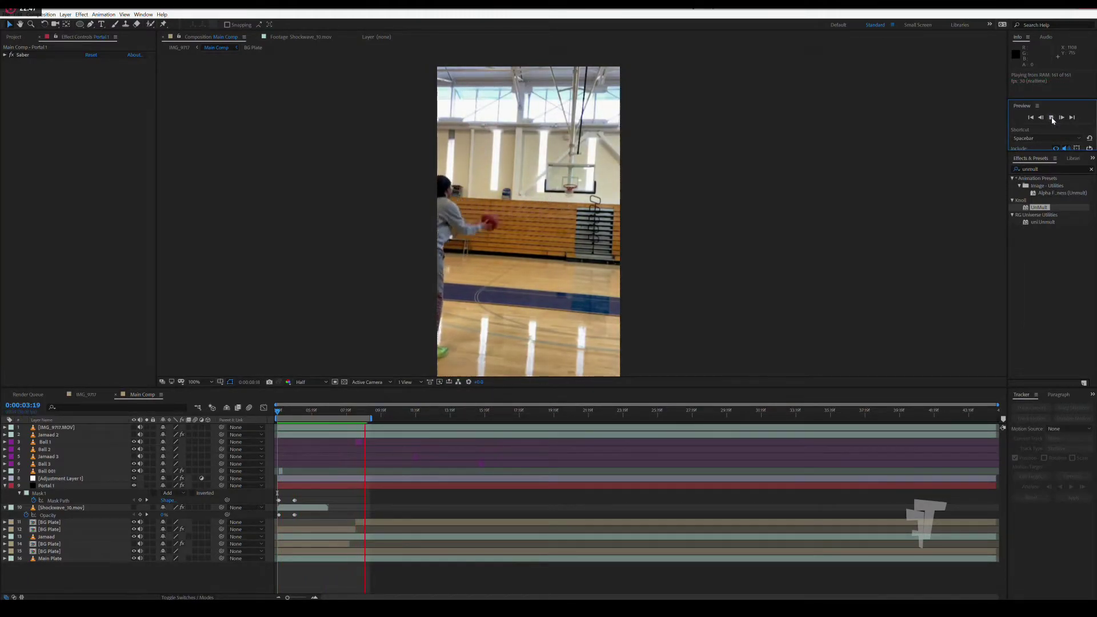
left_click(1052, 120)
left_click_drag(284, 414, 279, 412)
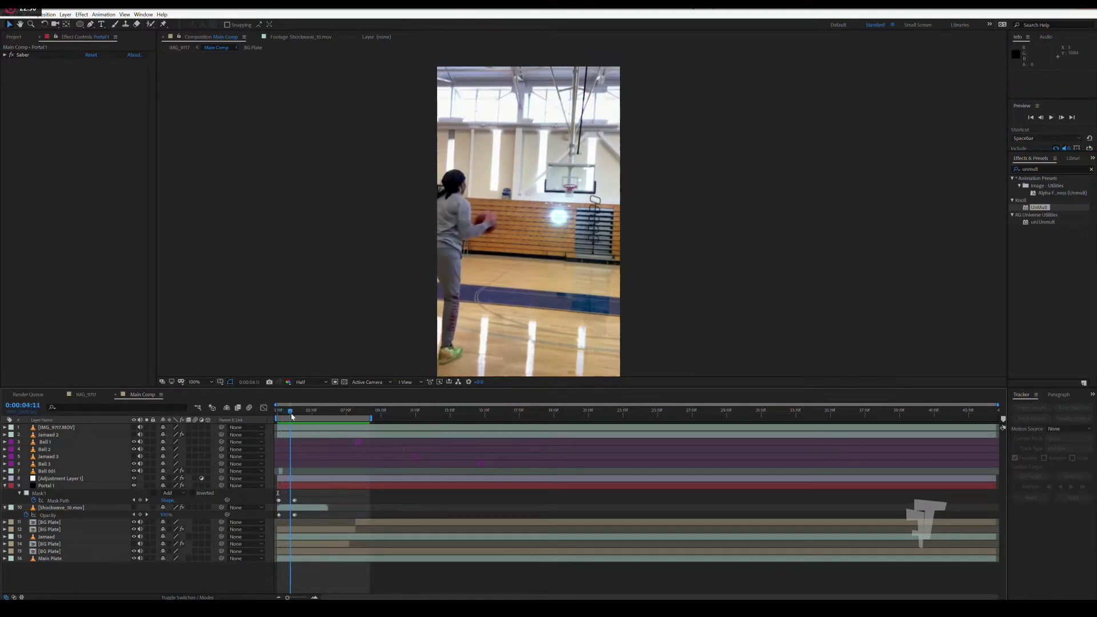
left_click(1052, 121)
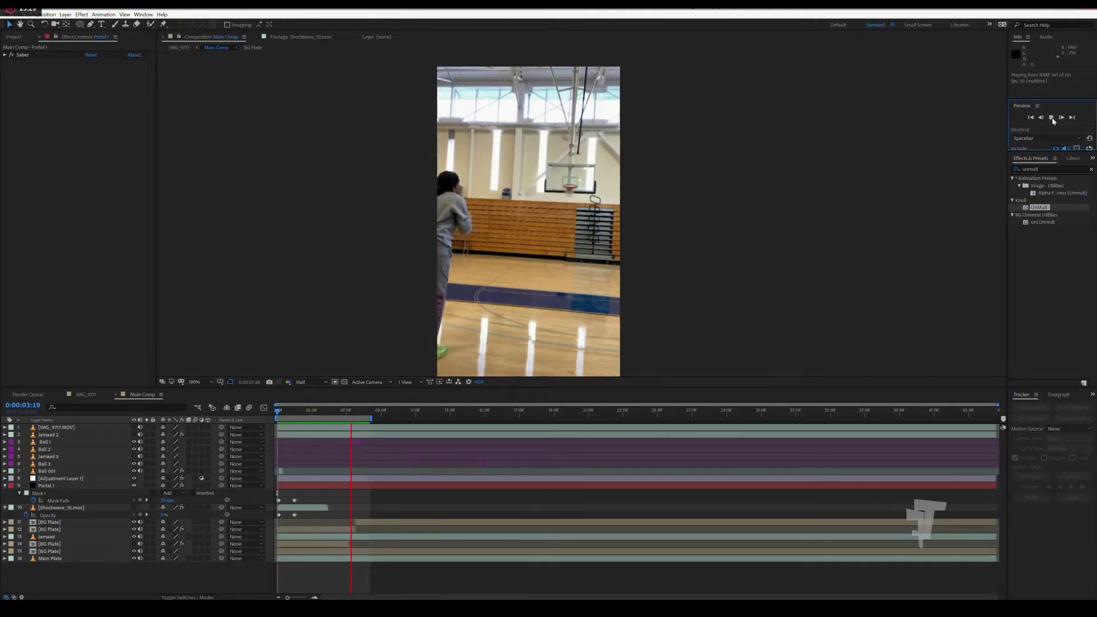
Stop the preview at 0:00:05:03 and trim Portal 1's out point to that frame.
left_click(1052, 118)
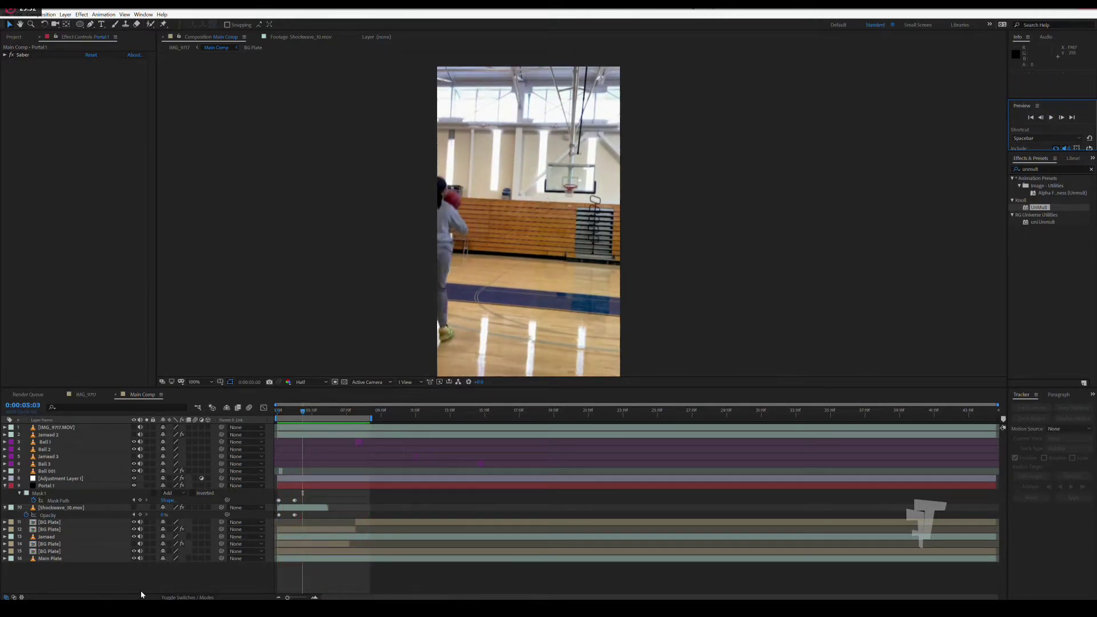
left_click(43, 486)
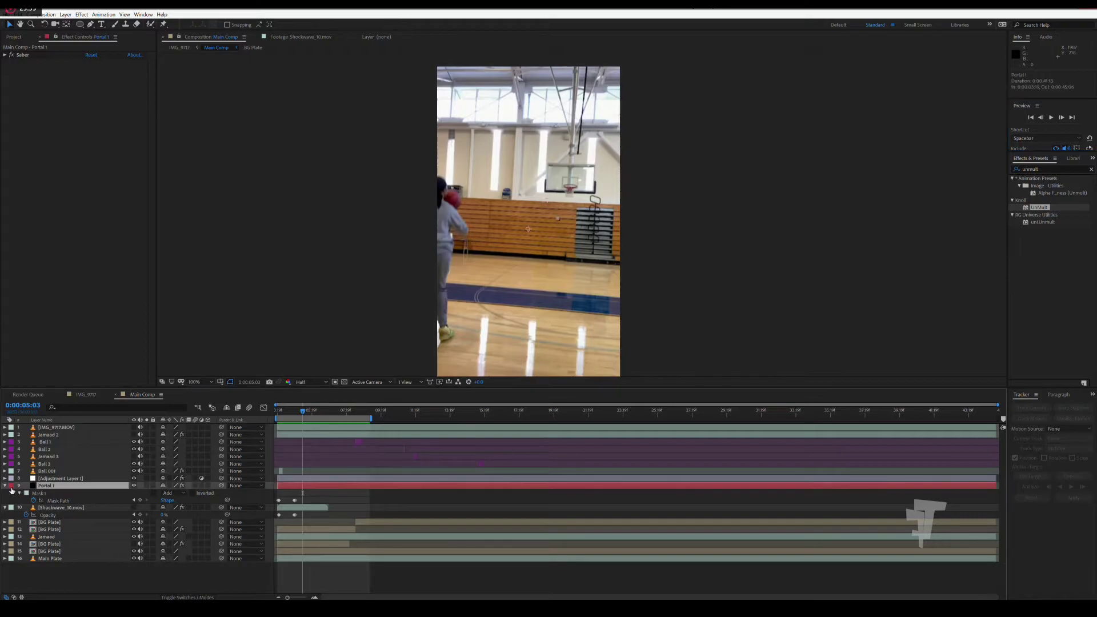
left_click(4, 486)
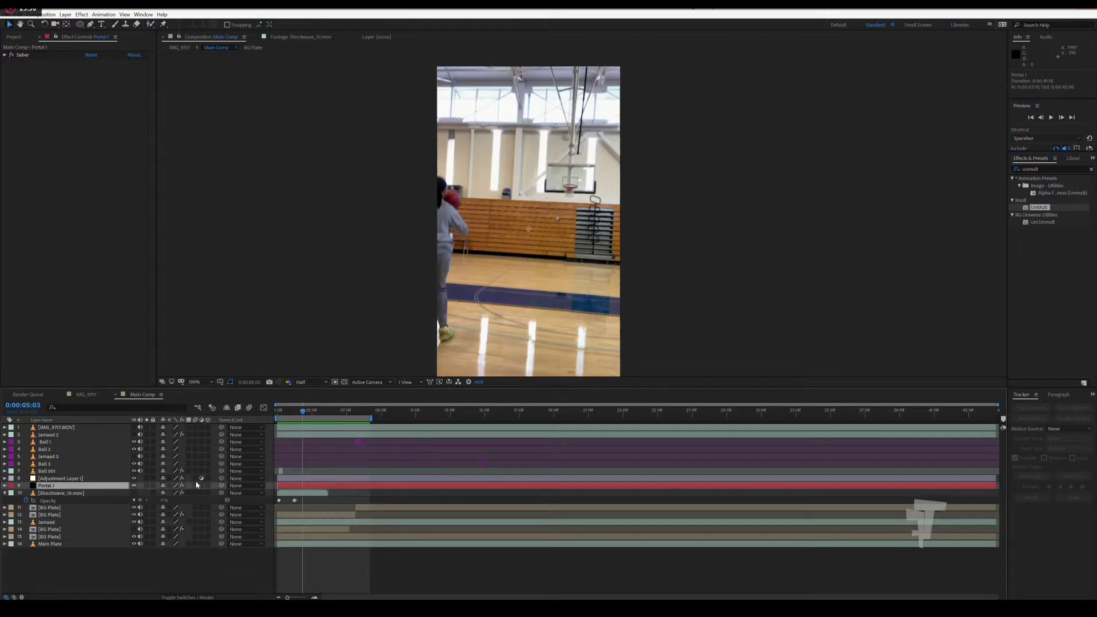
left_click(305, 491)
left_click(305, 487)
key("alt+bracketright")
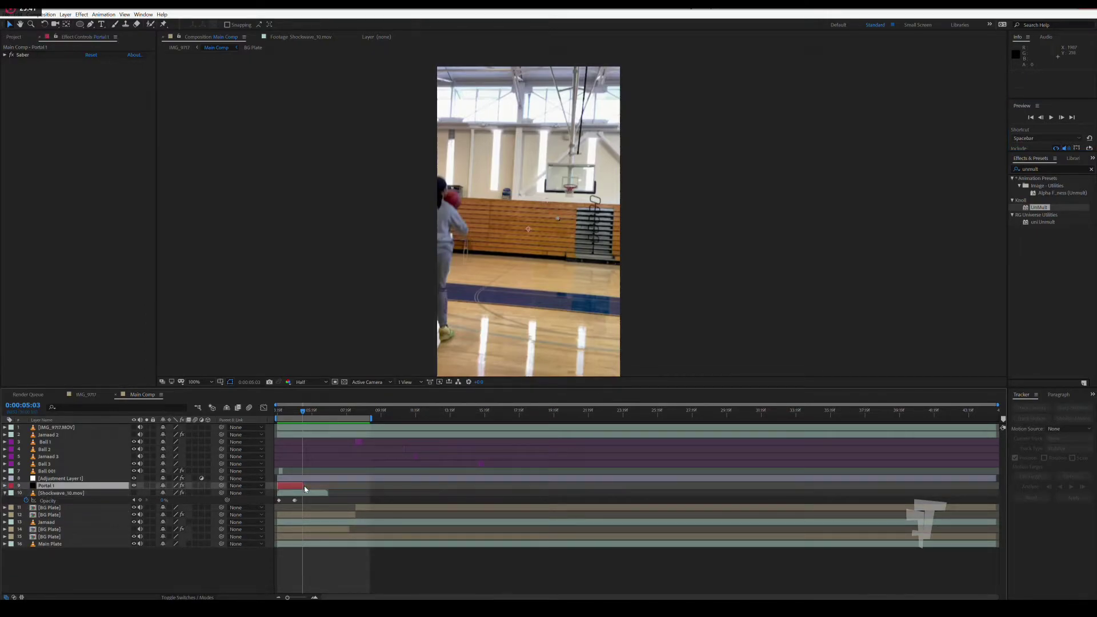
Collapse the Shockwave_10.mov layer and replay the shot from the start to check the trim.
left_click(5, 492)
left_click(57, 493)
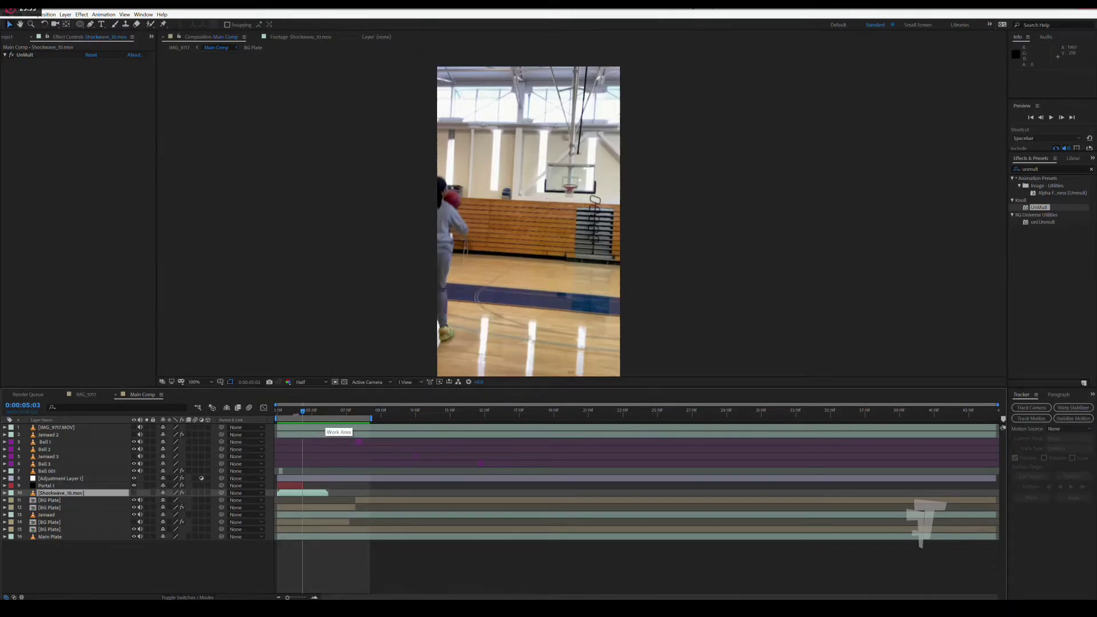
left_click(279, 411)
key("space")
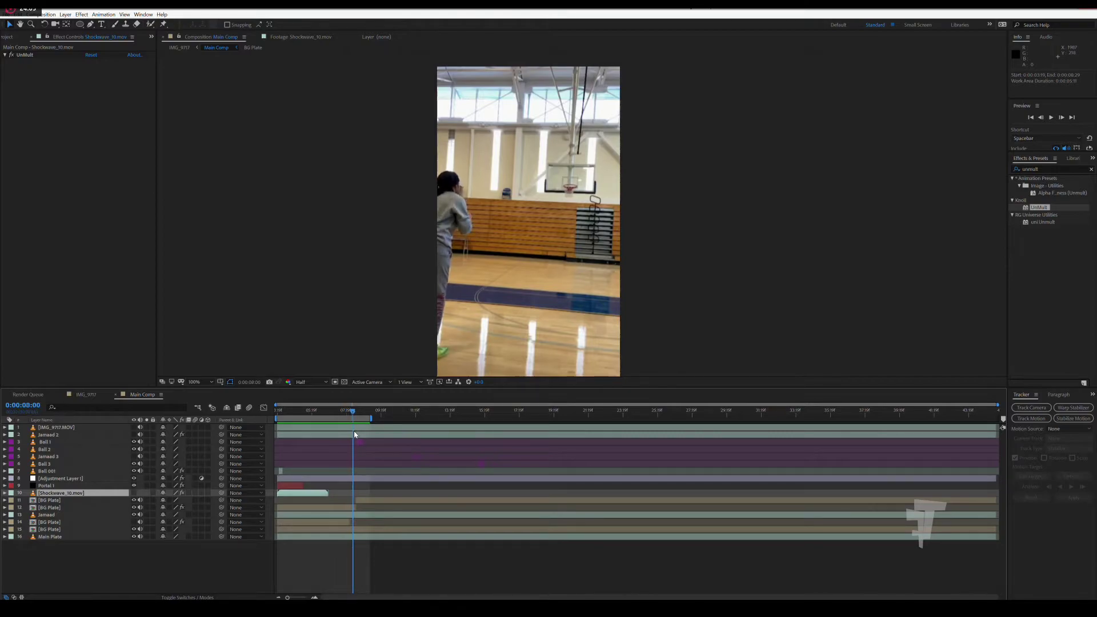
key("space")
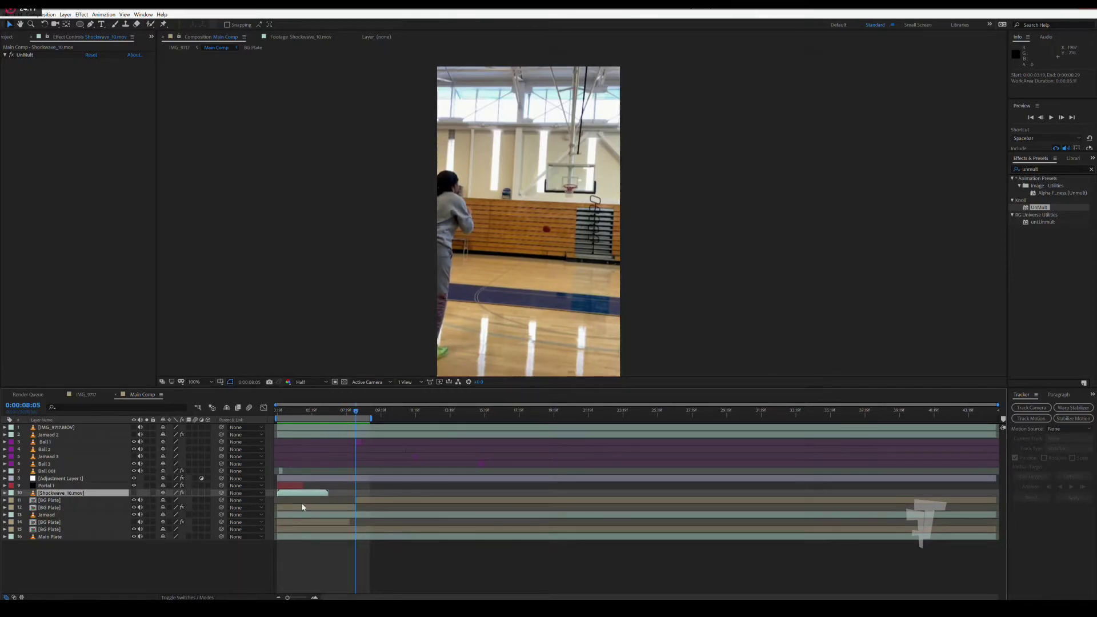
Trim Adjustment Layer 1 shorter, then select it together with Portal 1 and the shockwave.
left_click(290, 488)
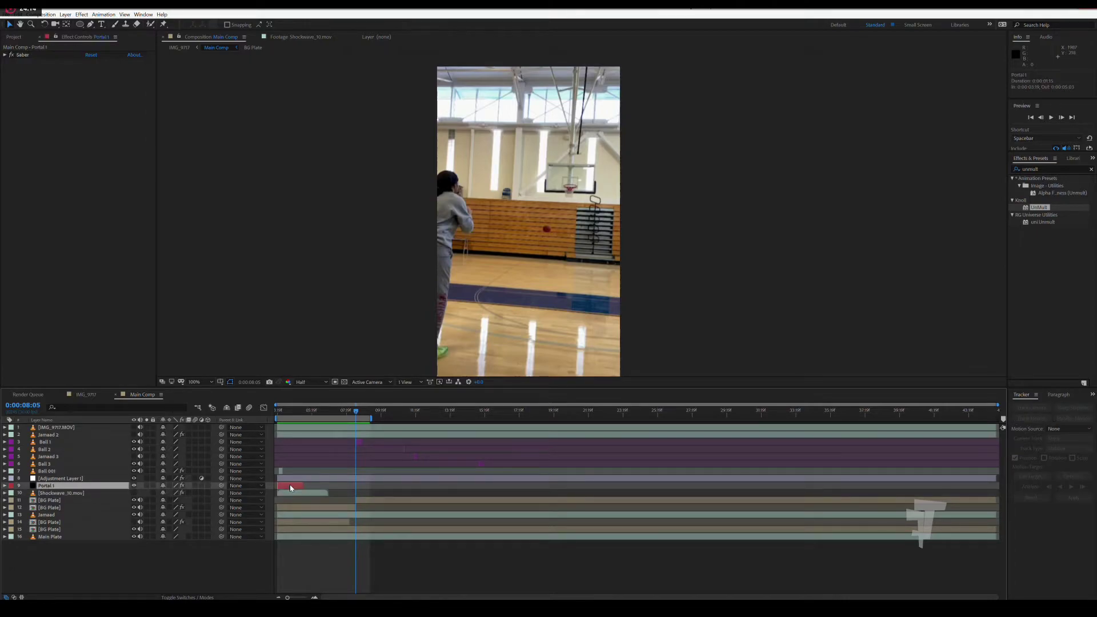
left_click(292, 479)
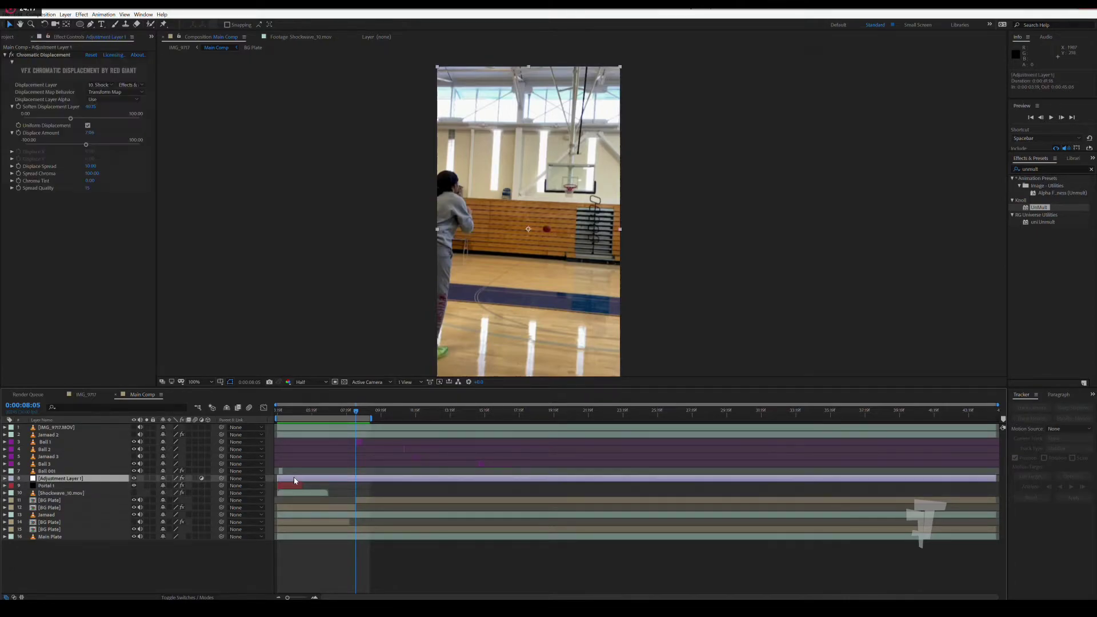
key("alt+bracketright")
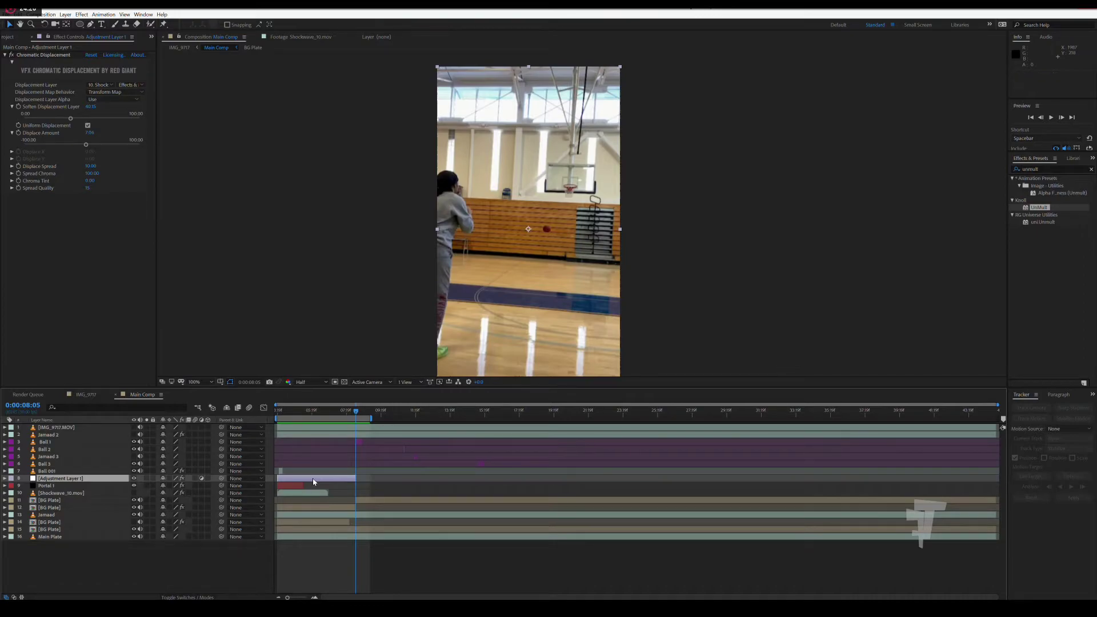
left_click_drag(355, 478, 323, 480)
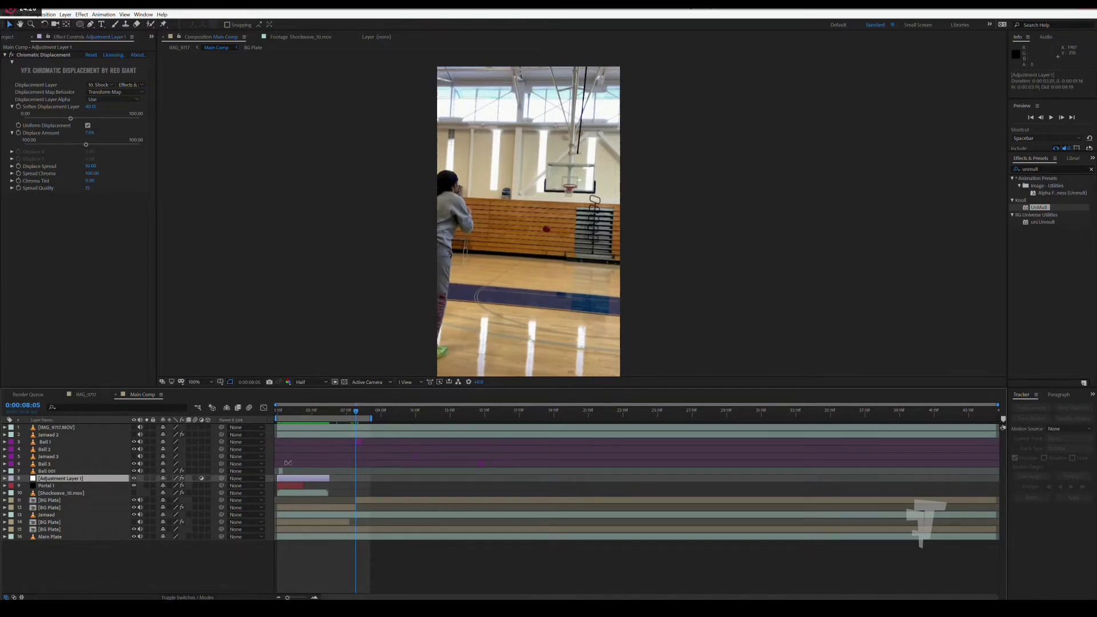
left_click(286, 488)
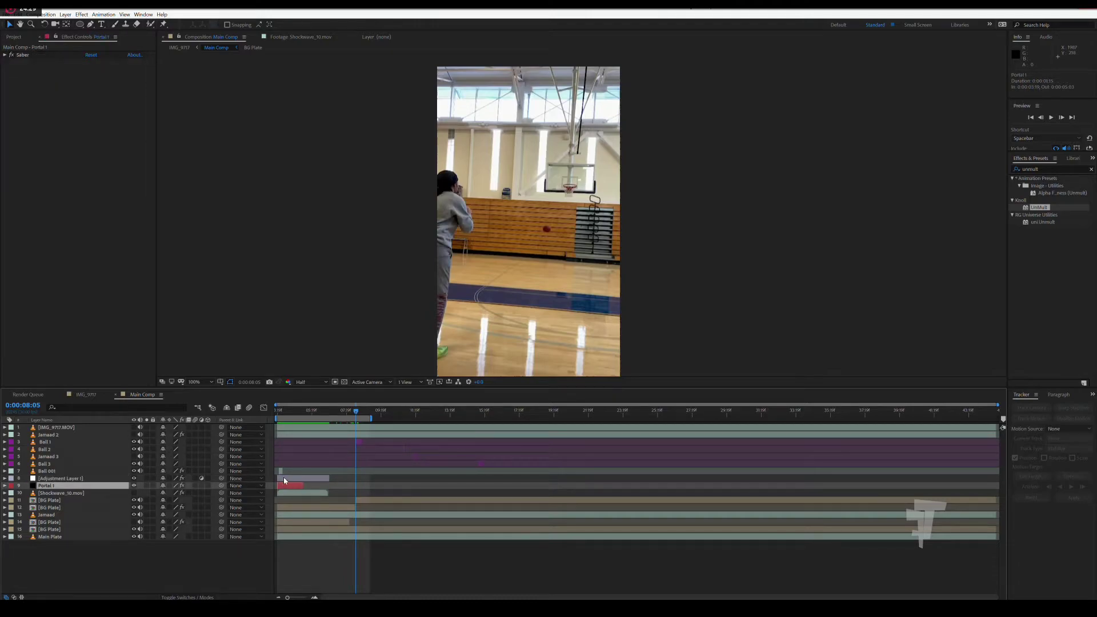
left_click(283, 477)
left_click(285, 493, "shift")
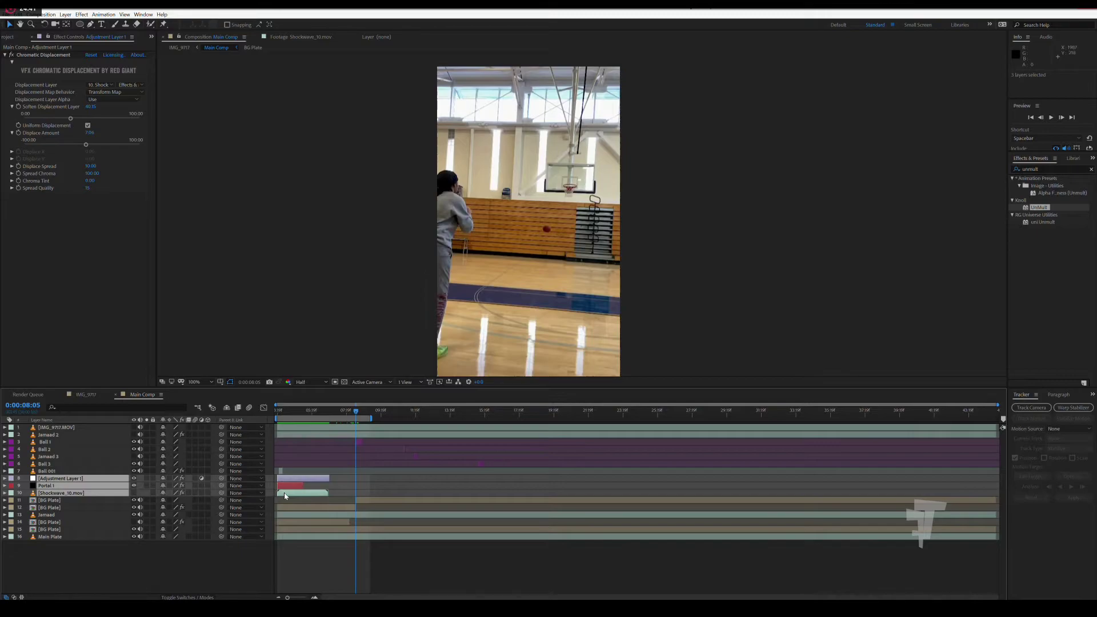
Pre-compose the adjustment, Portal 1 and shockwave layers into a comp named 'Portal'.
right_click(284, 495)
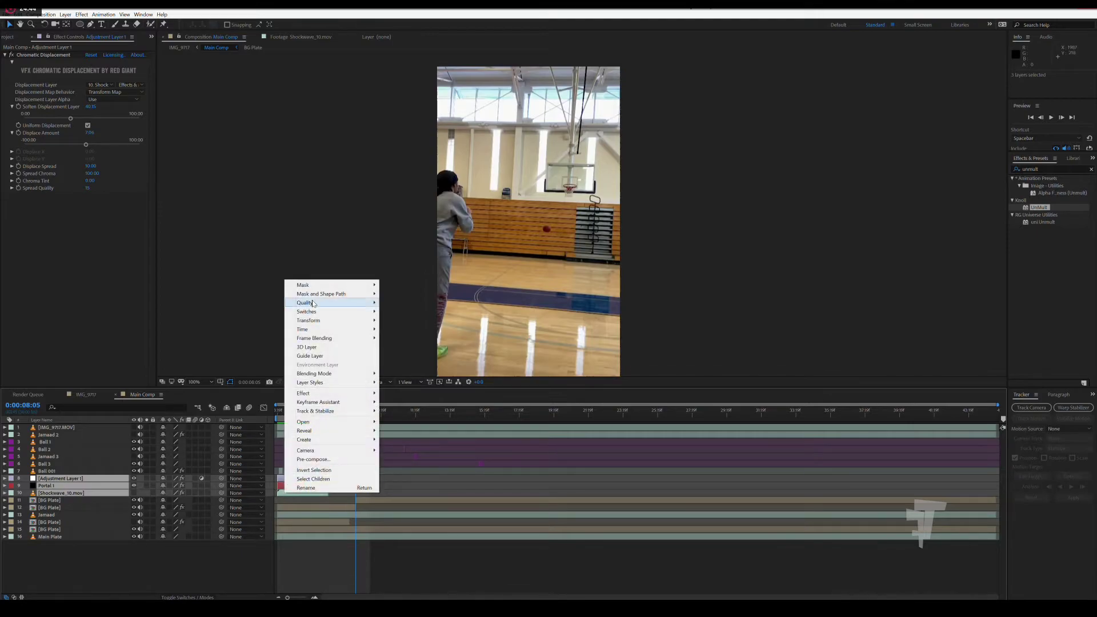
left_click(320, 459)
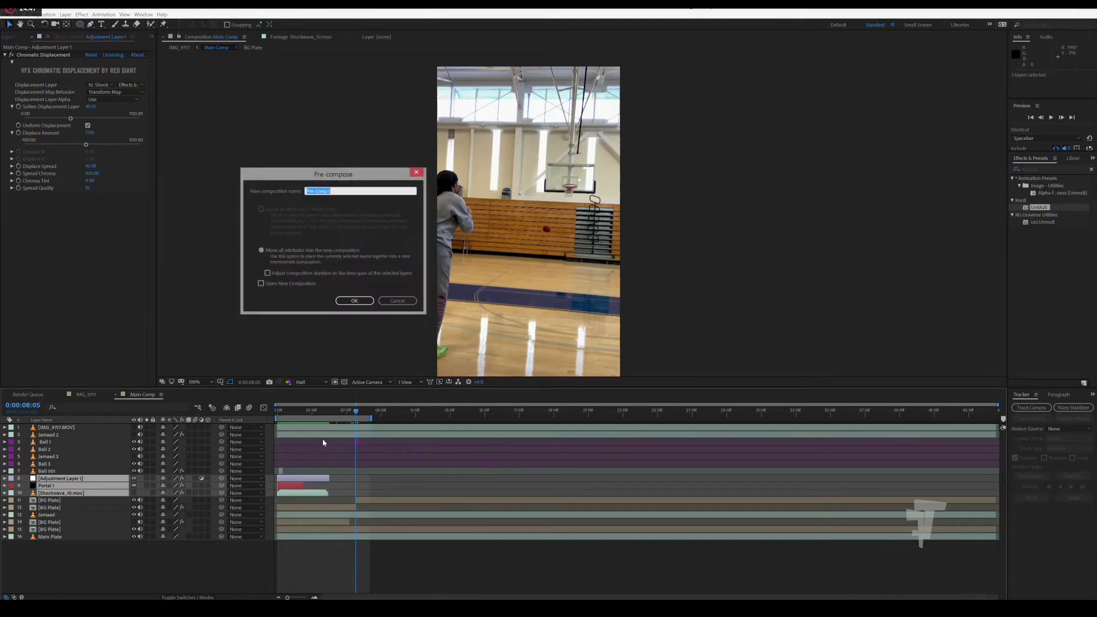
type("Portal")
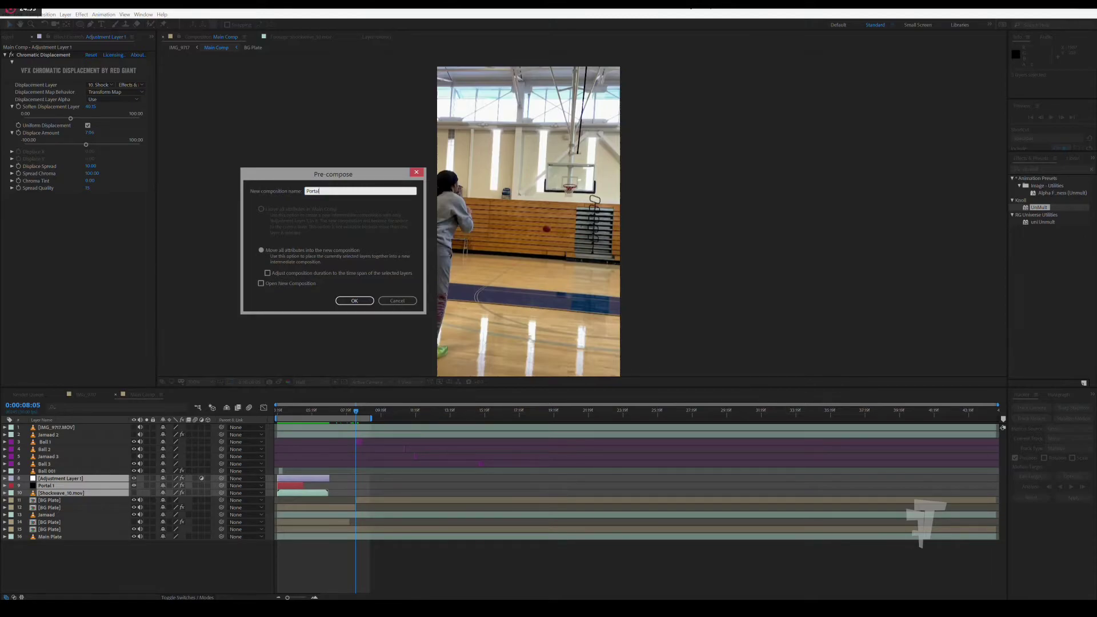
left_click(347, 306)
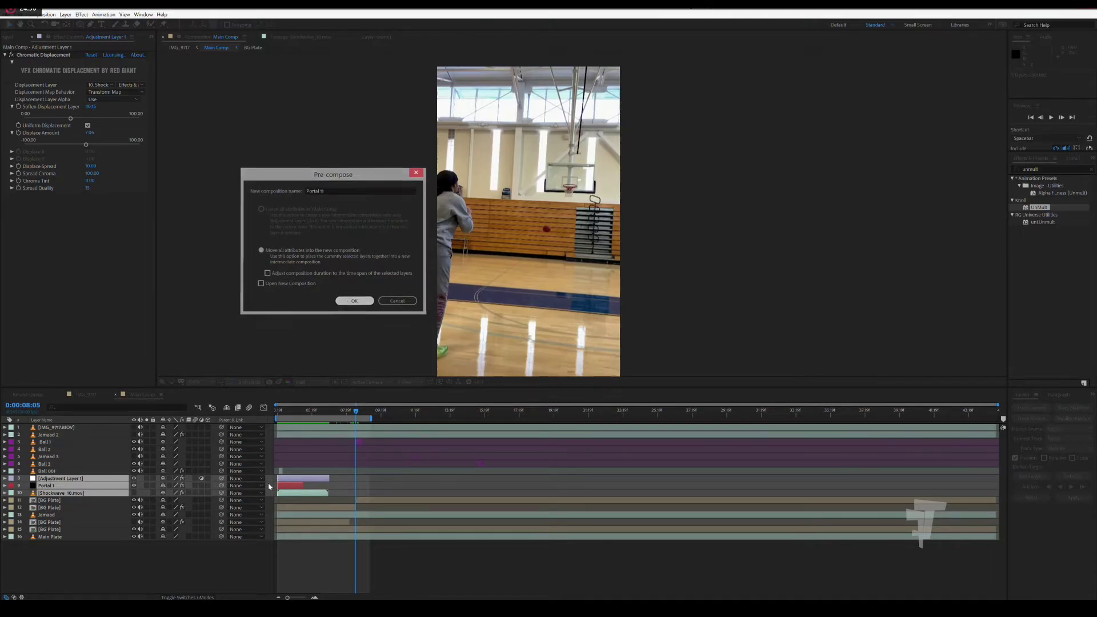
left_click_drag(285, 410, 286, 419)
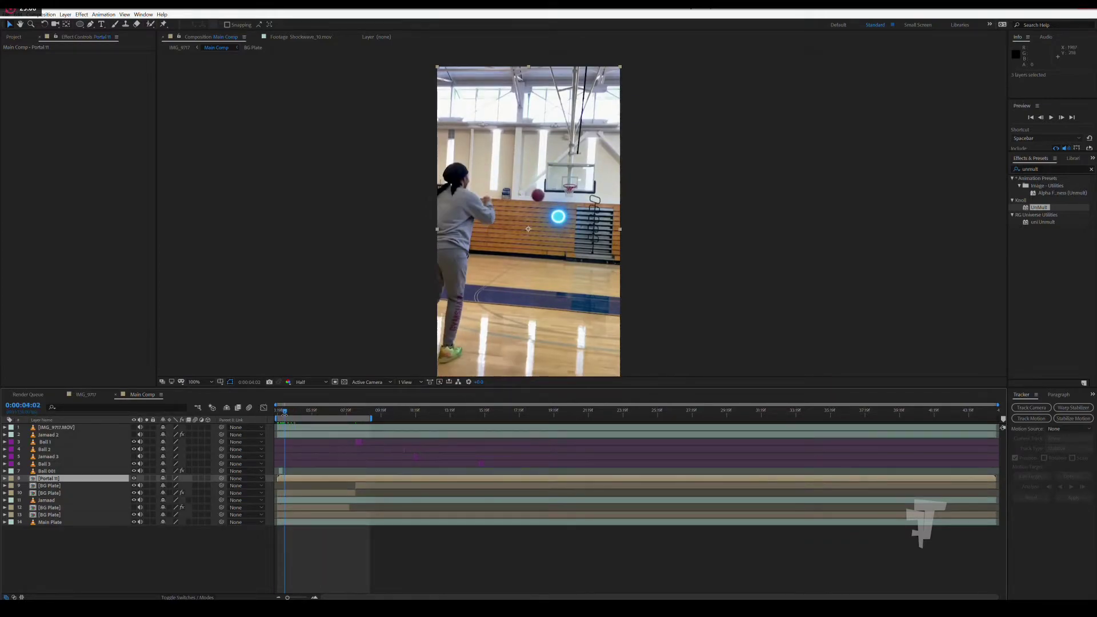
Undo the pre-compose, duplicate the three layers, and start the copies at the playhead.
key("ctrl+z")
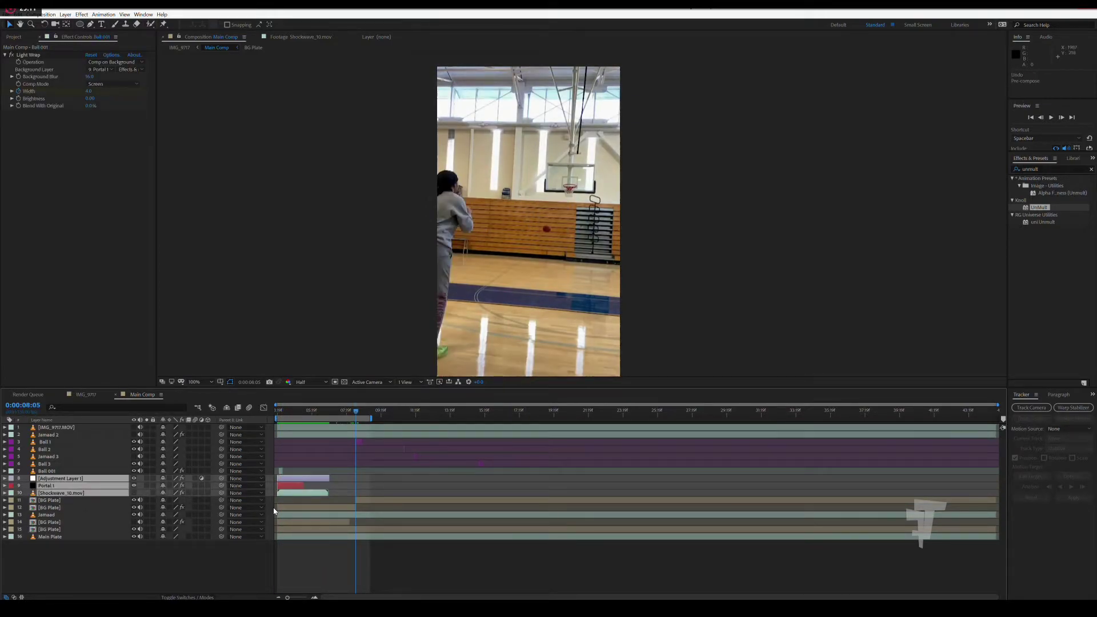
key("ctrl+d")
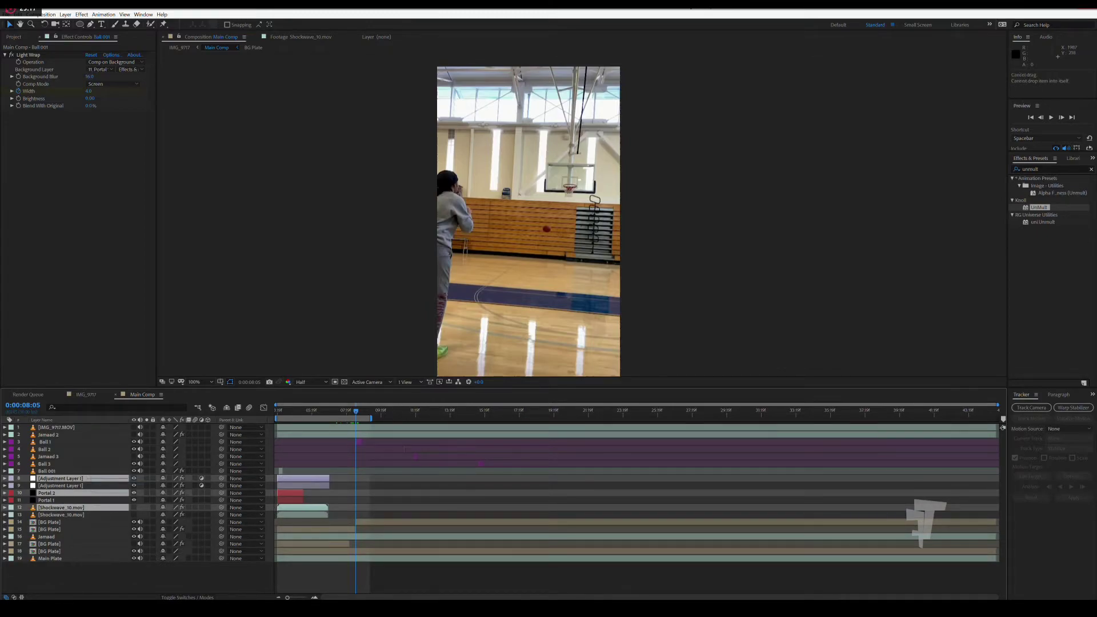
left_click_drag(284, 481, 355, 485)
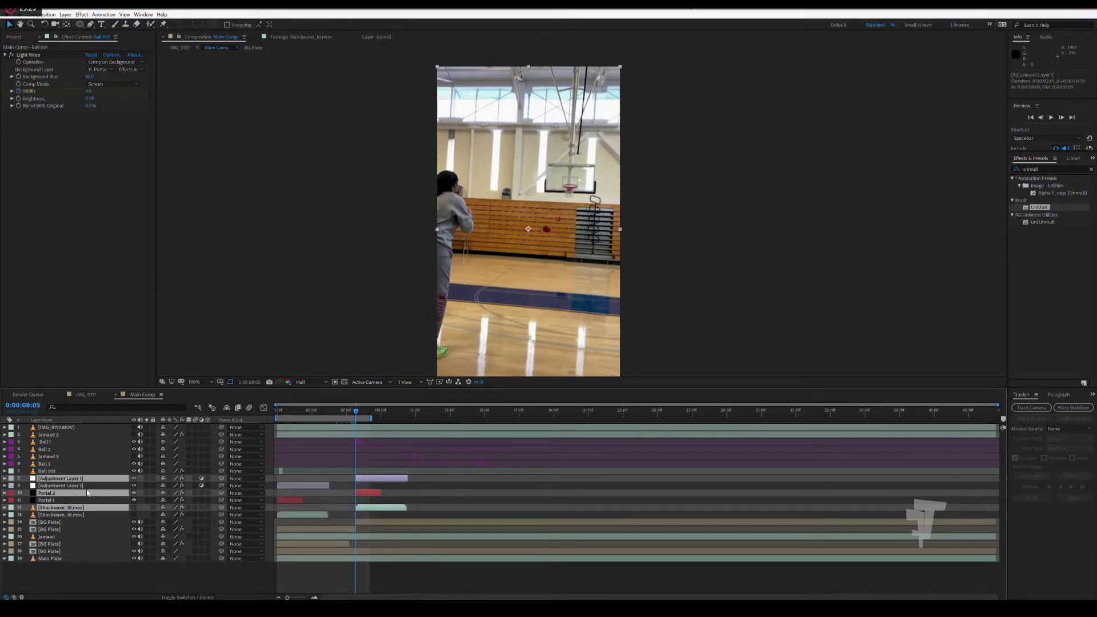
Reorder the portal and shockwave layers and extend the work area to about 16 seconds.
mouse_move(50, 500)
left_mouse_down()
mouse_move(49, 485)
mouse_move(63, 489)
left_mouse_up()
left_click(62, 515)
left_click_drag(372, 420, 495, 420)
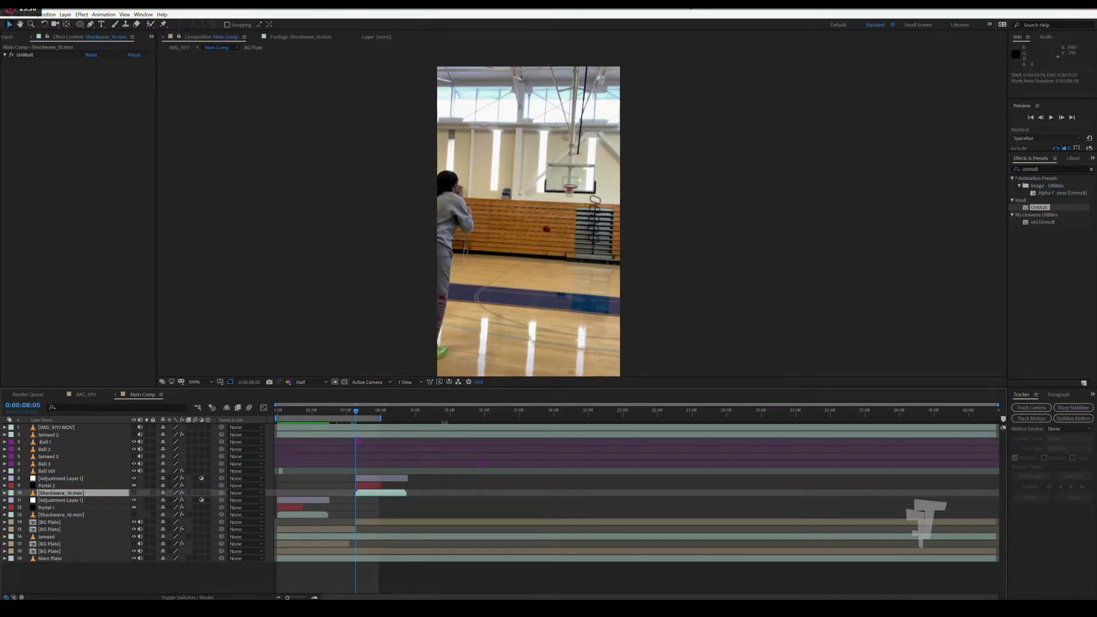
left_click_drag(341, 417, 356, 418)
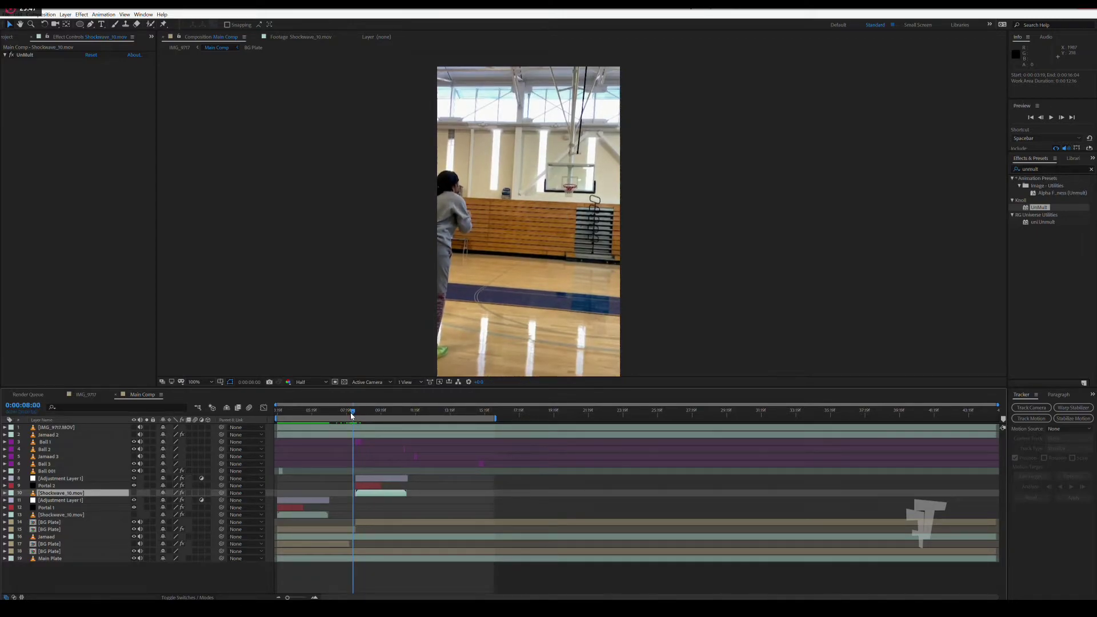
View the comp at 200% on frame 0:00:08:04 with the timeline zoomed to frames.
left_click_drag(355, 415, 356, 417)
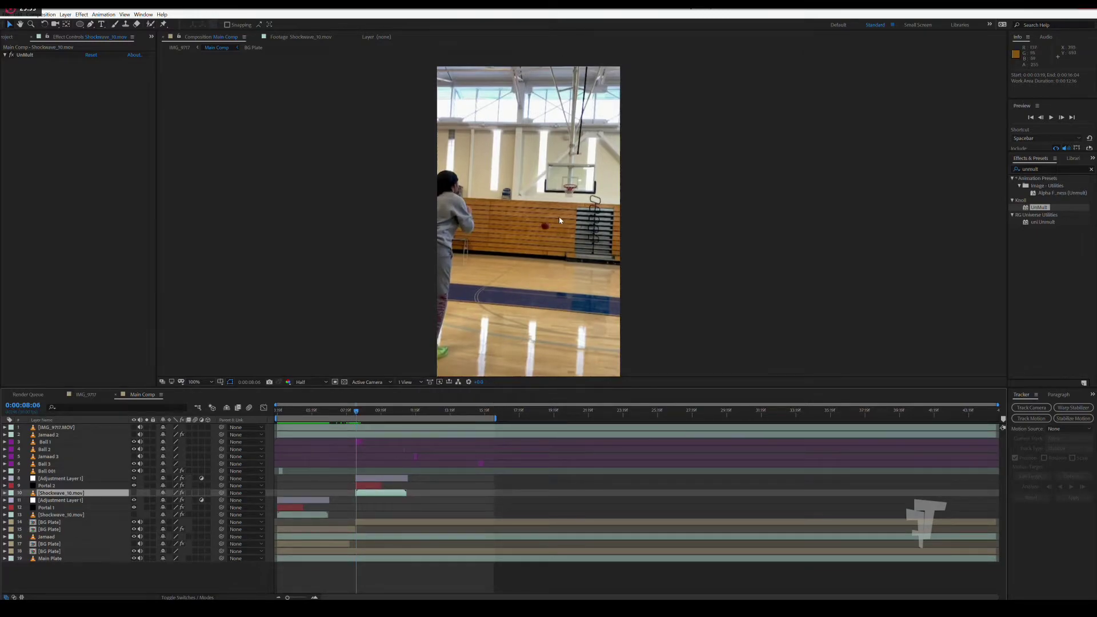
key("period")
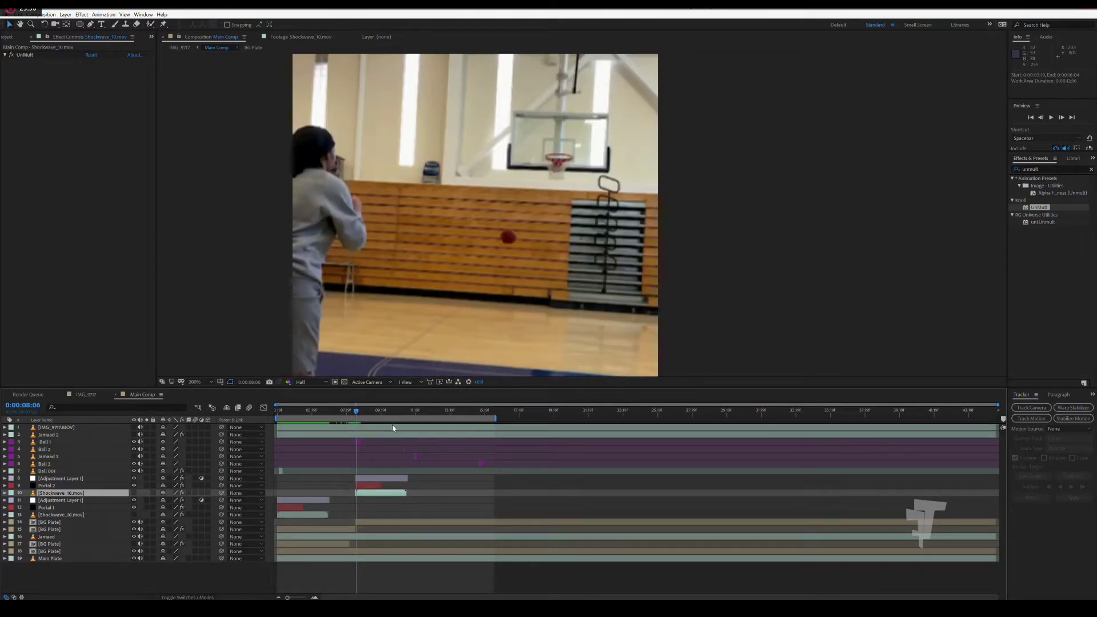
left_click(1040, 118)
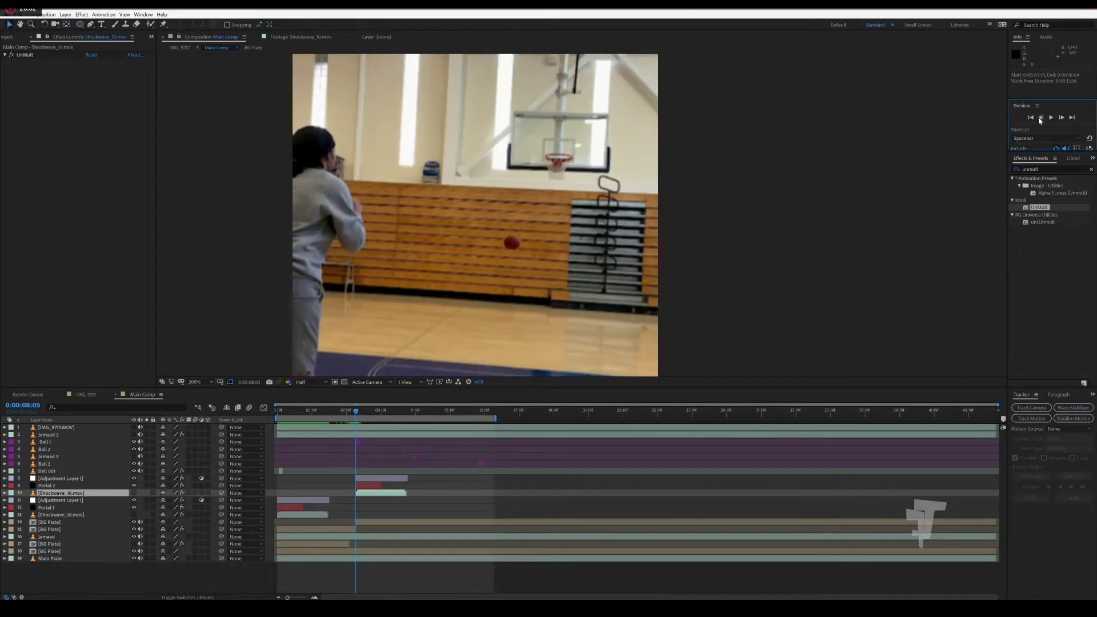
left_click(1040, 118)
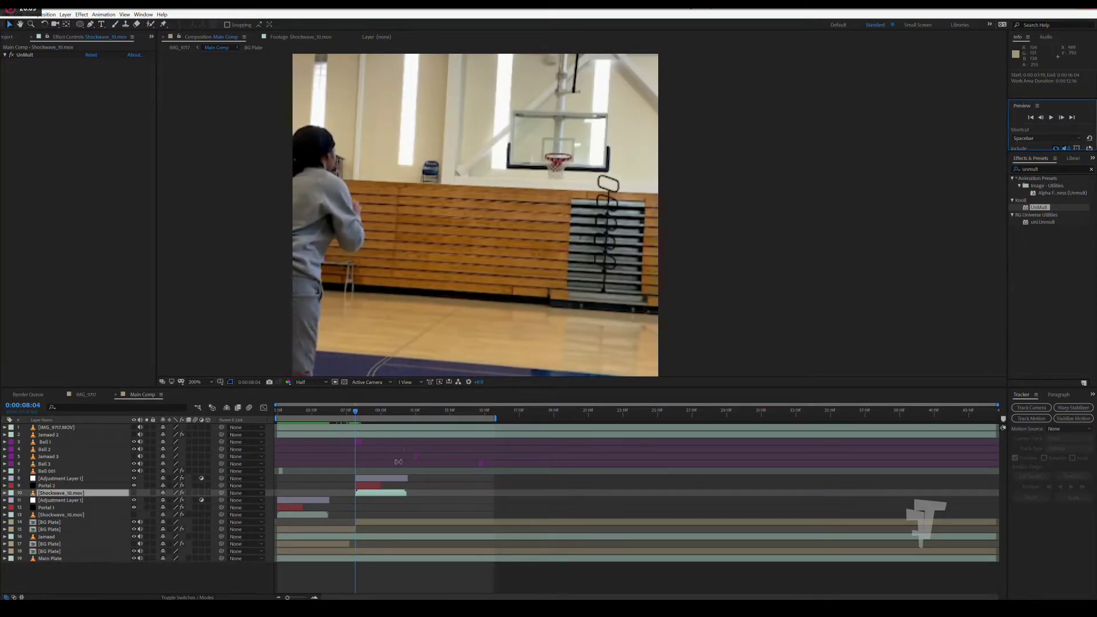
key("equal")
key("equal")
key("equal")
Shift the duplicated adjustment, portal and shockwave layers to start at 0:00:08:02.
left_click(385, 477)
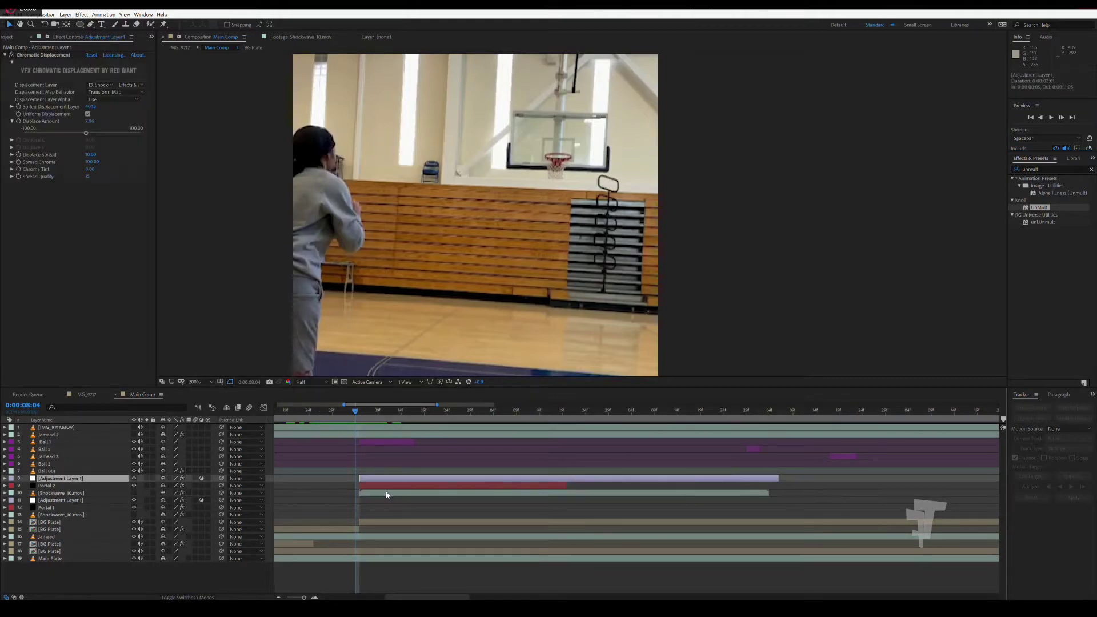
left_click(371, 480)
left_click(378, 492, "shift")
left_click_drag(401, 481, 404, 480)
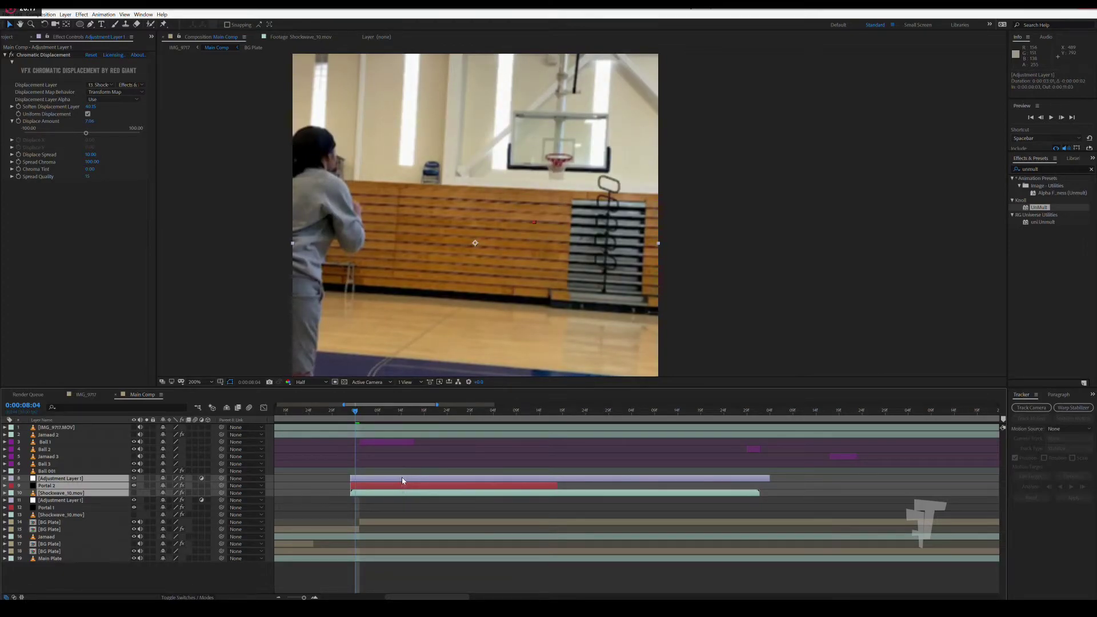
left_click_drag(402, 477, 394, 478)
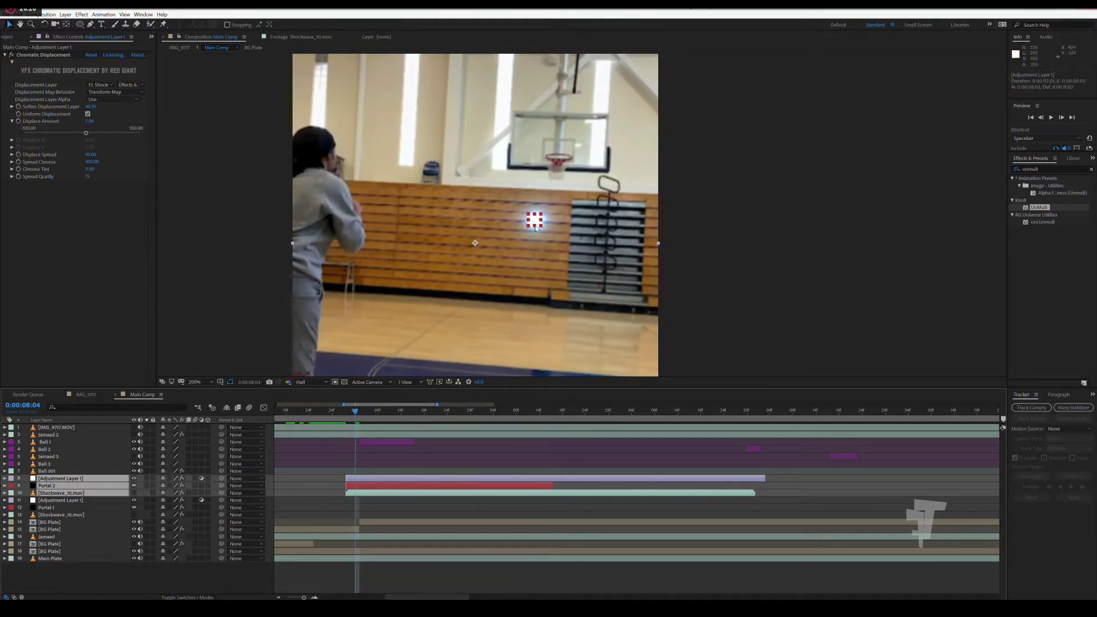
Position the duplicated portal effects over the ball, centring the glowing ring on it.
left_click_drag(534, 223, 518, 248)
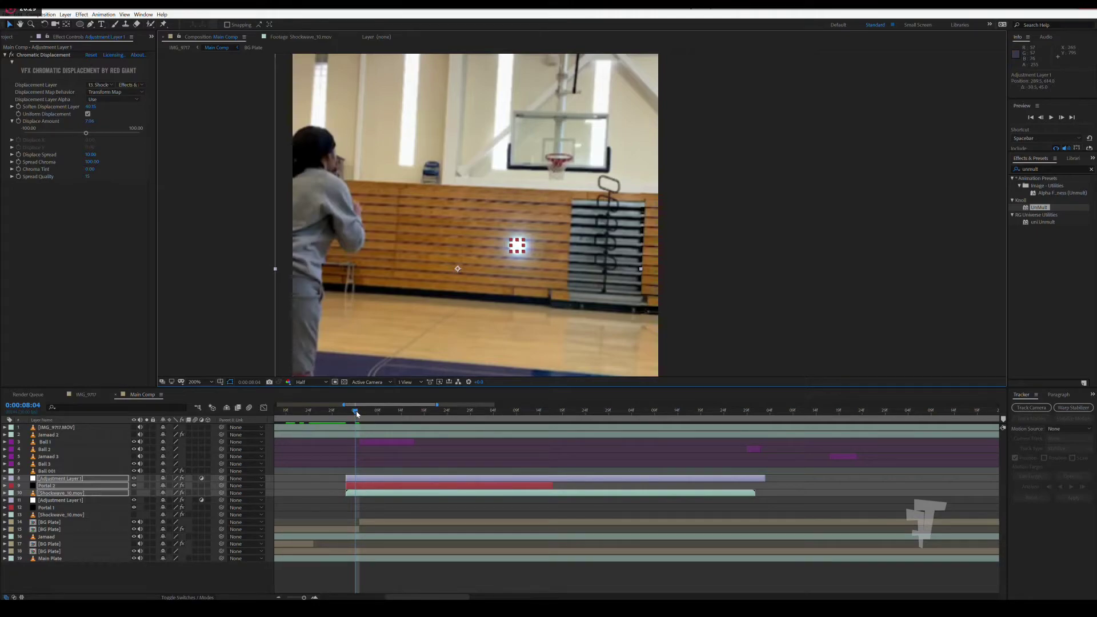
left_click_drag(356, 413, 359, 412)
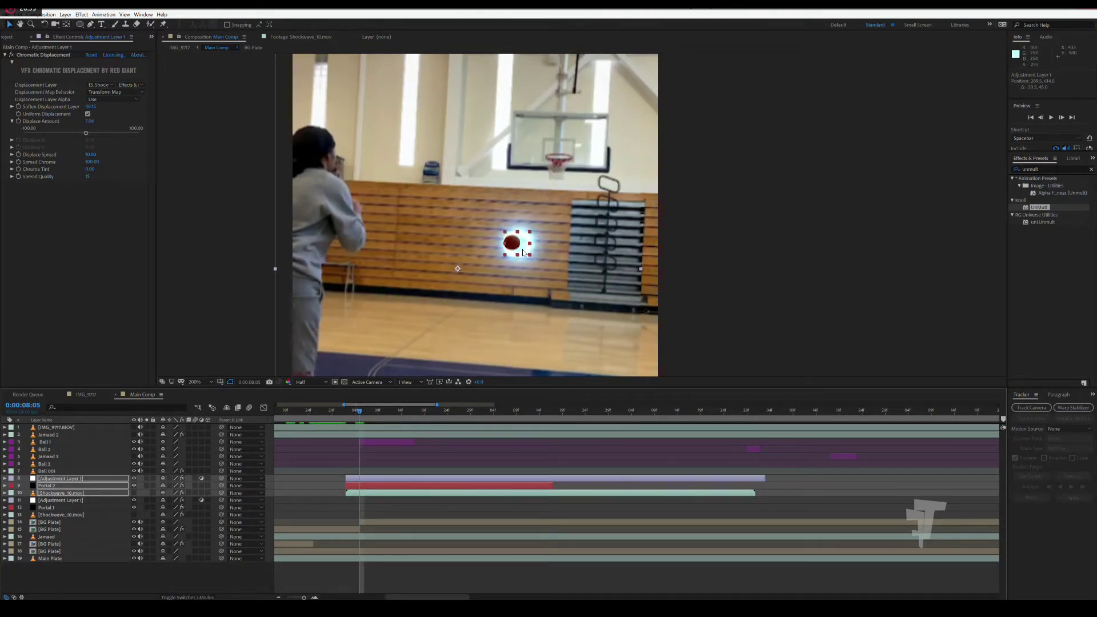
left_click_drag(523, 252, 518, 251)
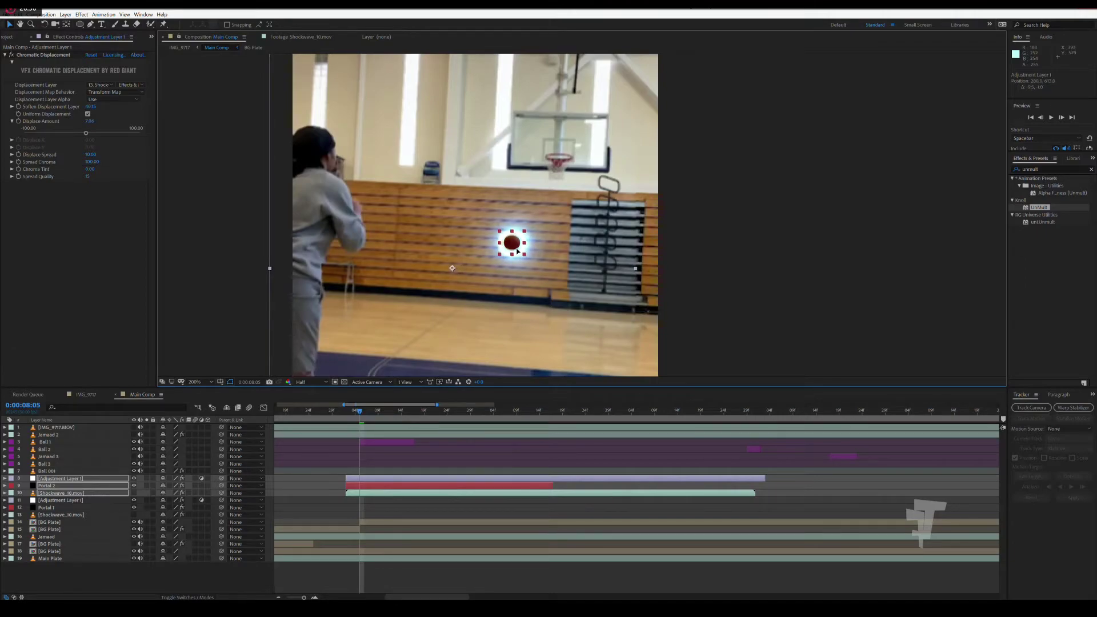
left_click(363, 442)
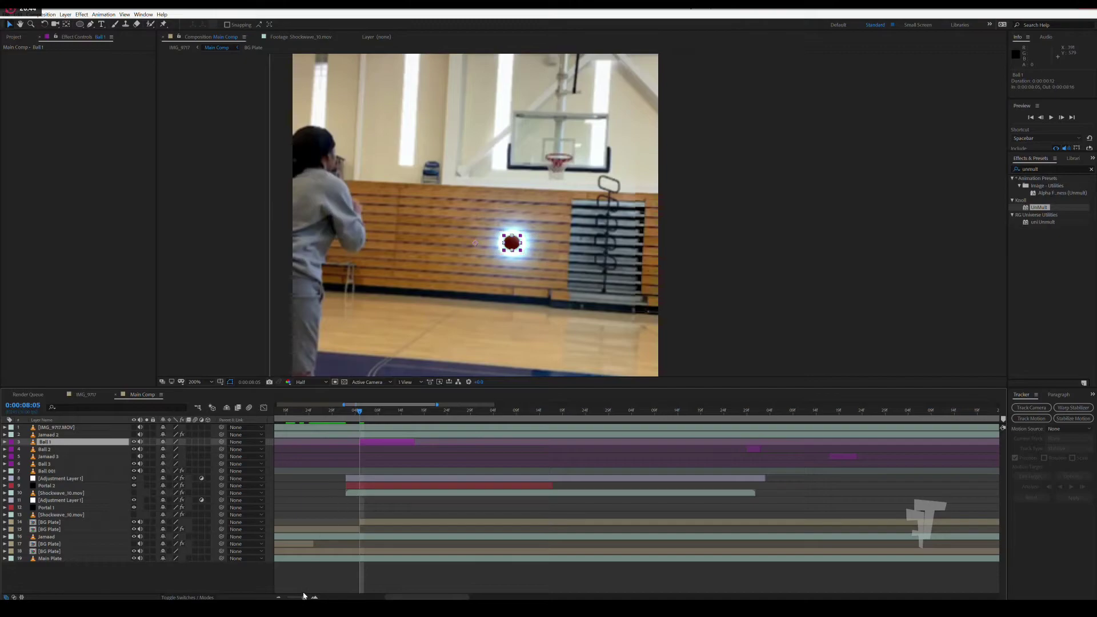
Give the Ball 001 layer a purple label colour.
left_click_drag(303, 597, 292, 598)
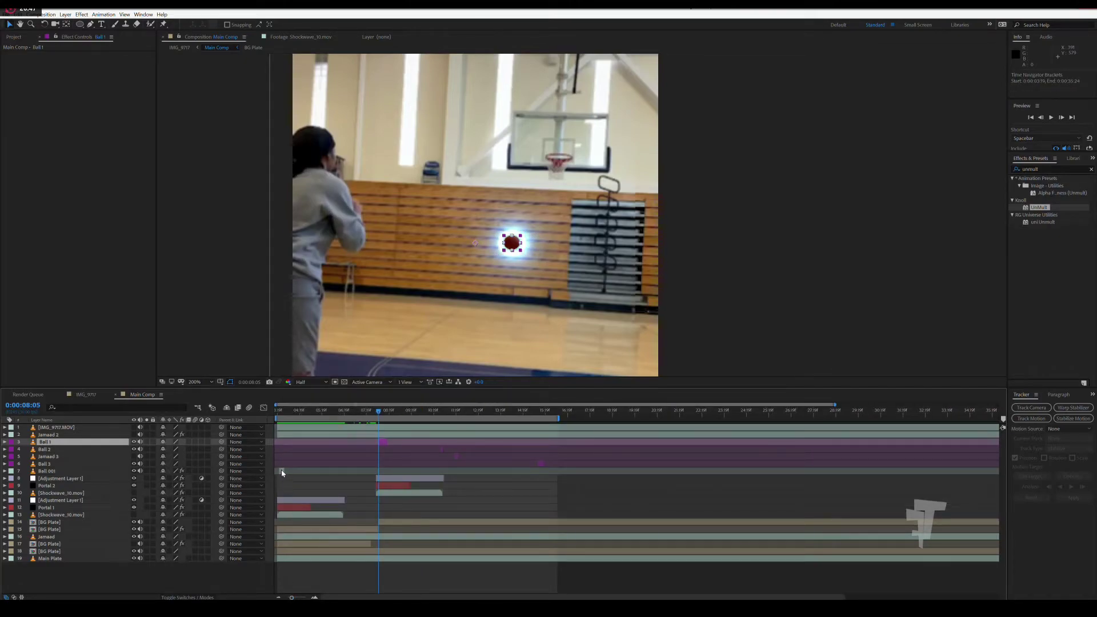
left_click(282, 471)
left_click(11, 472)
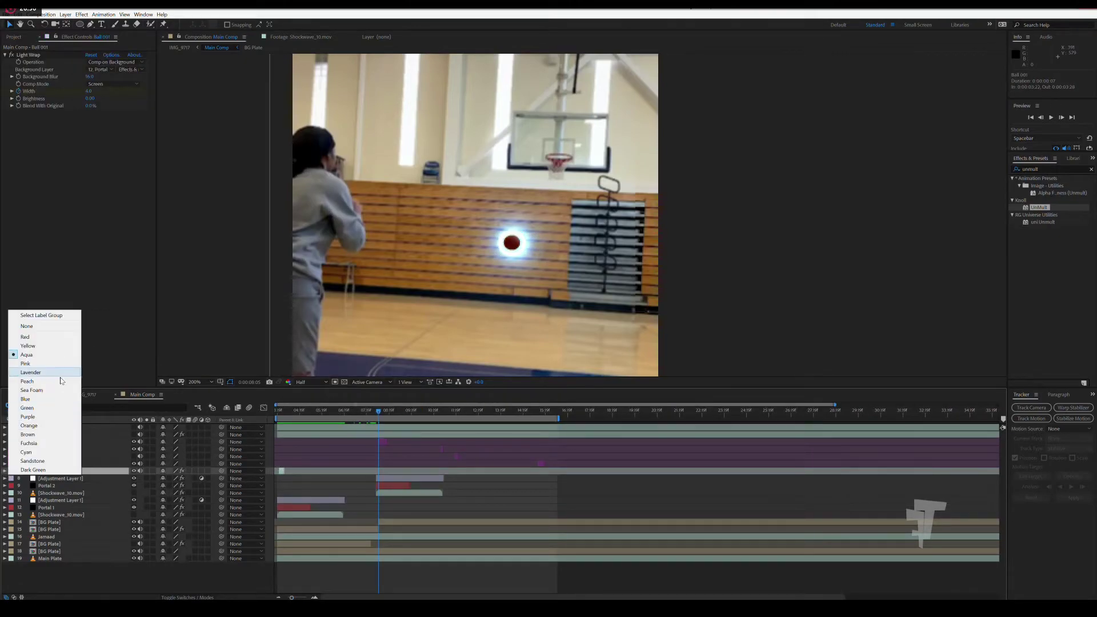
left_click(37, 416)
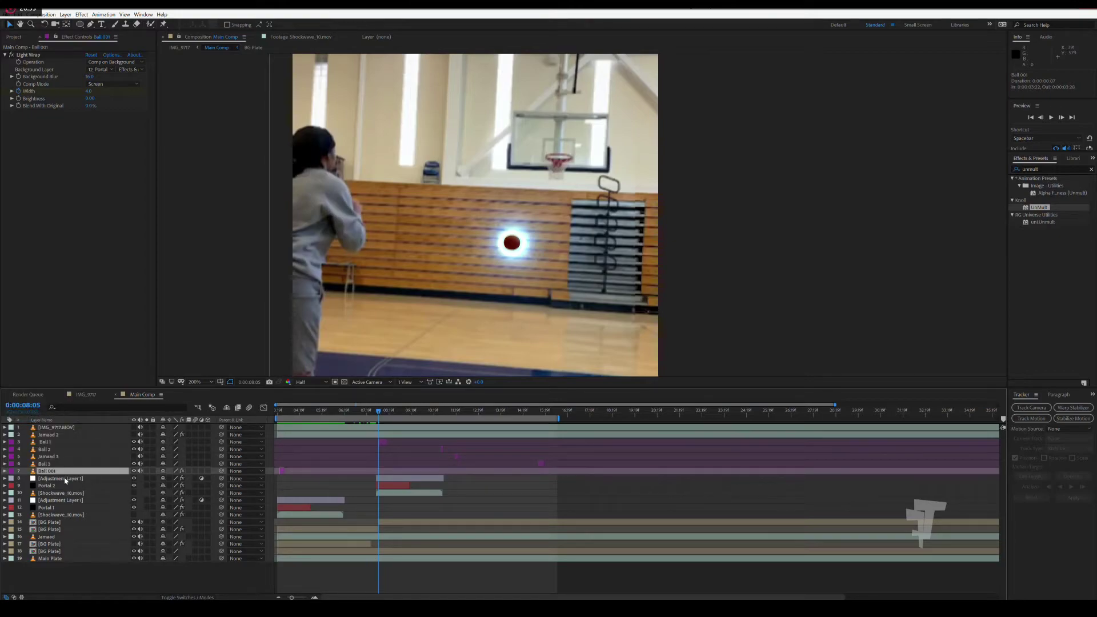
Copy Ball 001's Light Wrap effect onto Ball 1 and check it a few frames ahead.
left_click(65, 115)
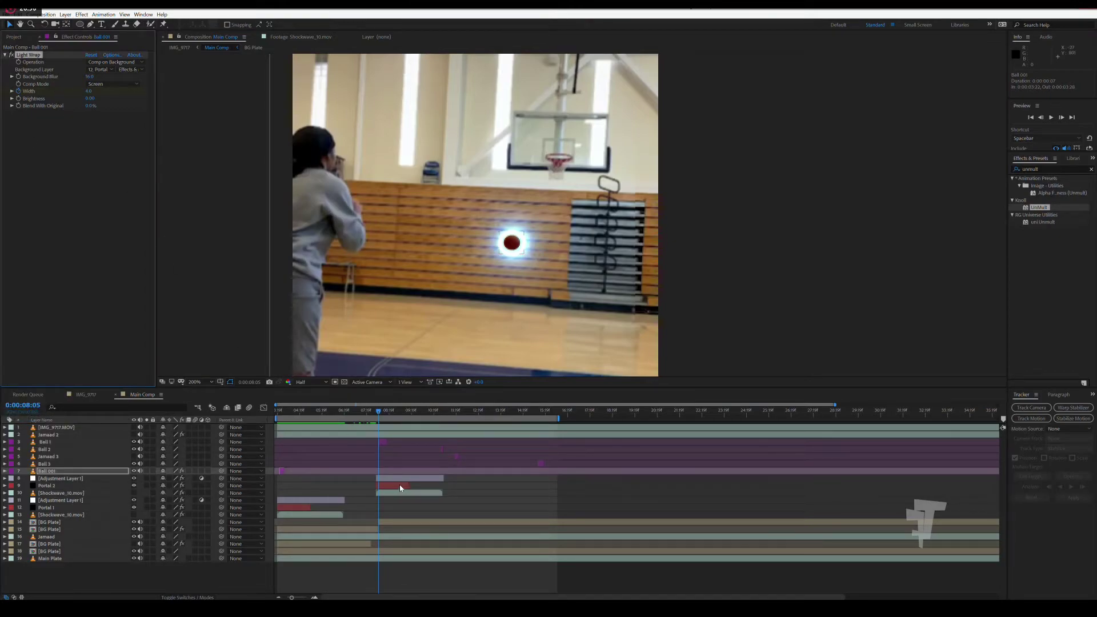
left_click(383, 443)
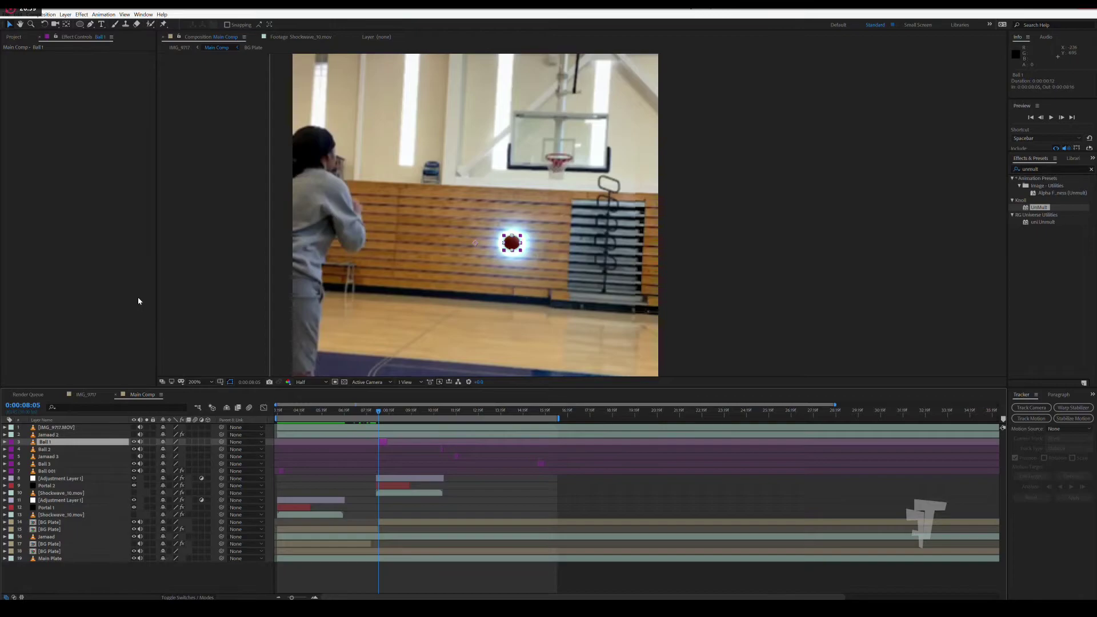
key("ctrl+v")
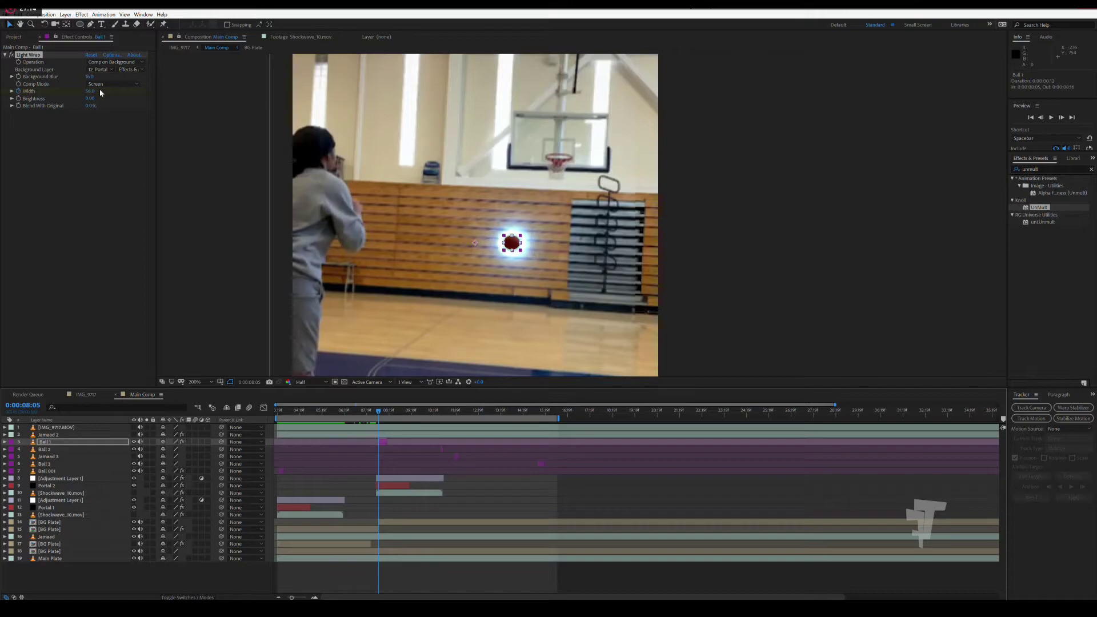
left_click_drag(380, 411, 382, 412)
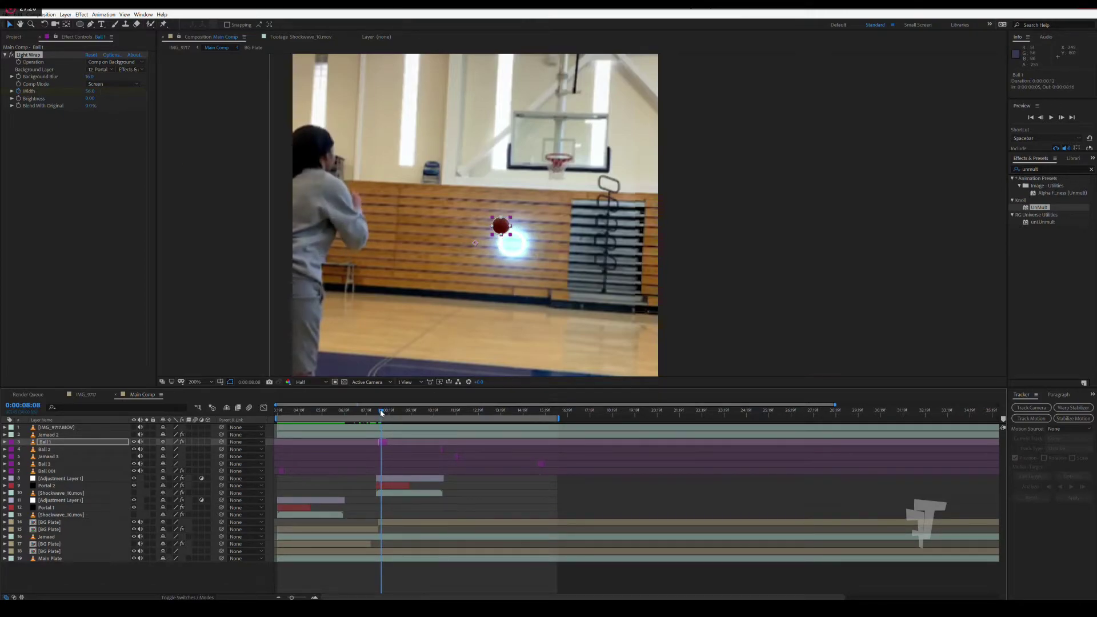
left_click(382, 443)
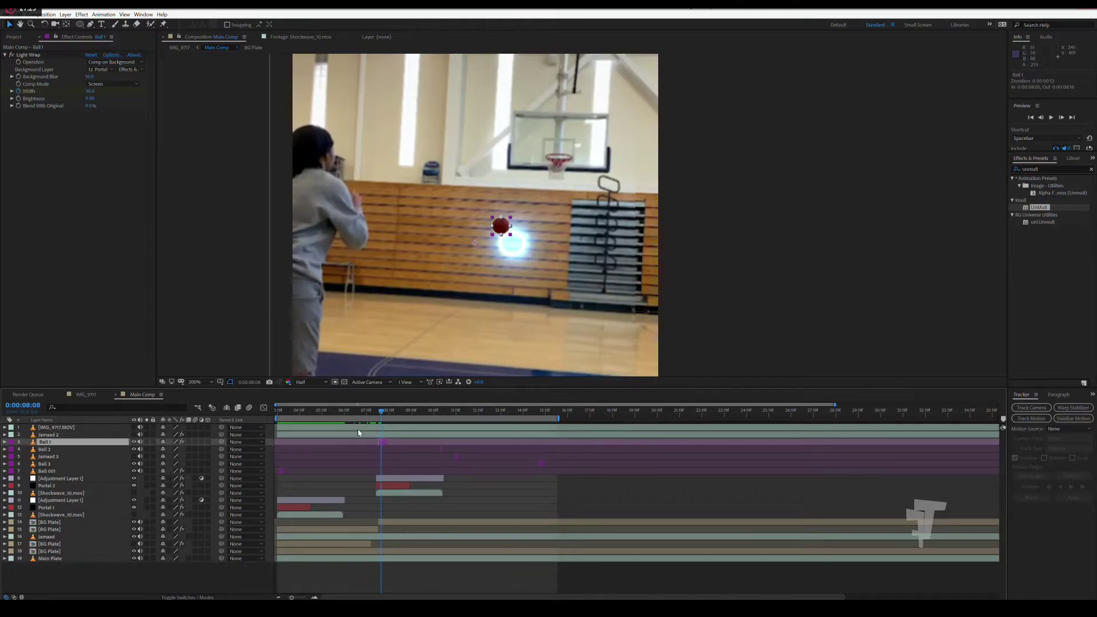
left_click(76, 494)
Rename layer 10 to Shockwave_10.mov 2 and set Chromatic Displacement's Displacement Layer to 10.
key("Return")
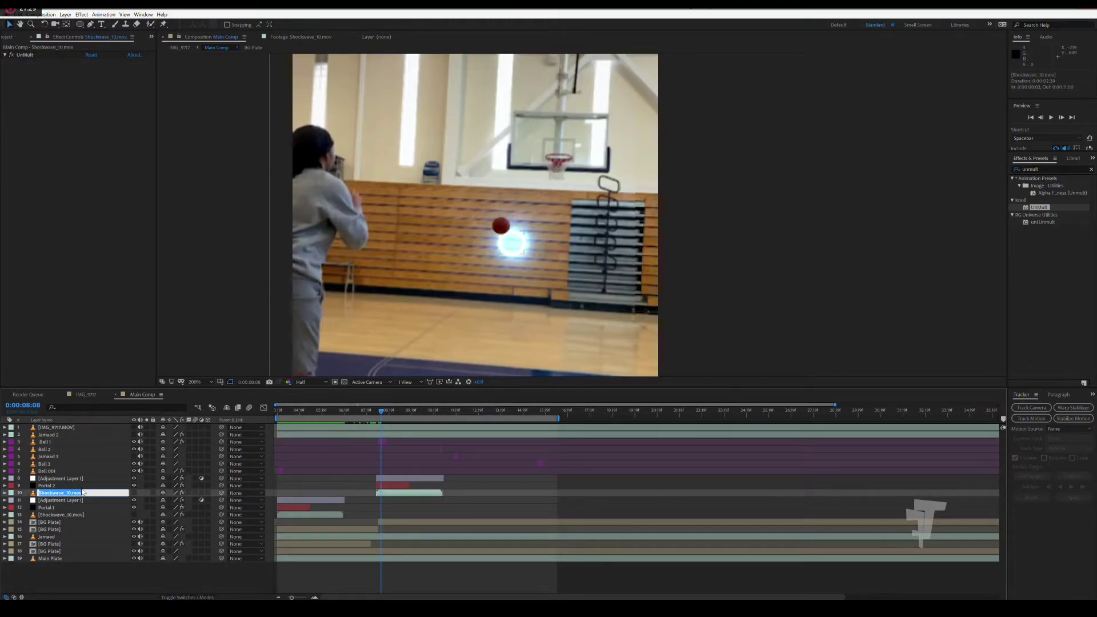
type("2")
left_click(108, 500)
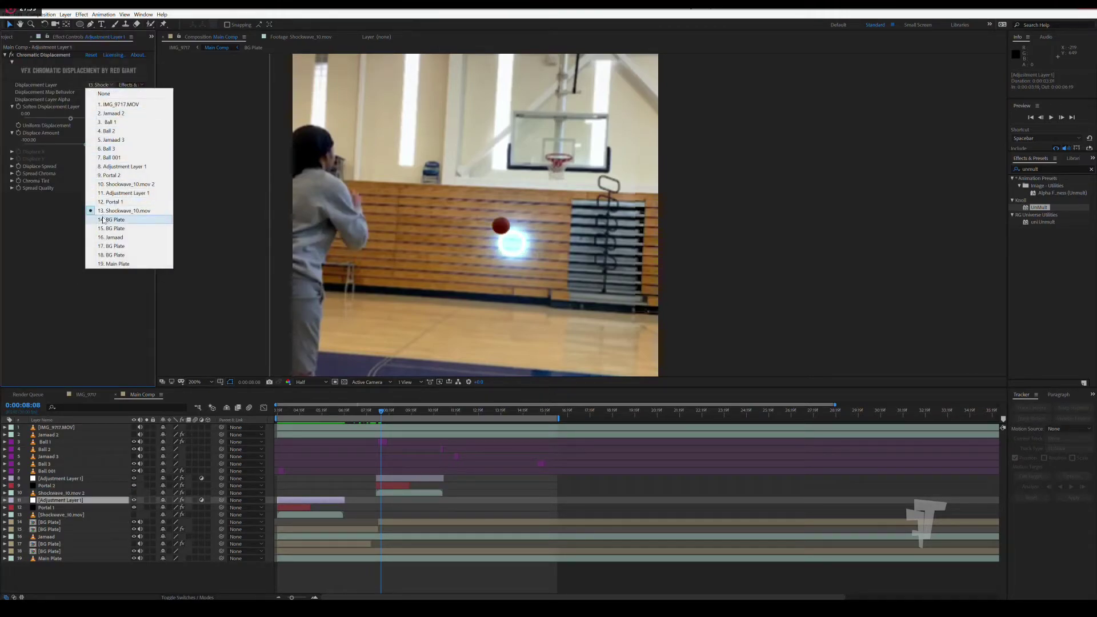
left_click(106, 186)
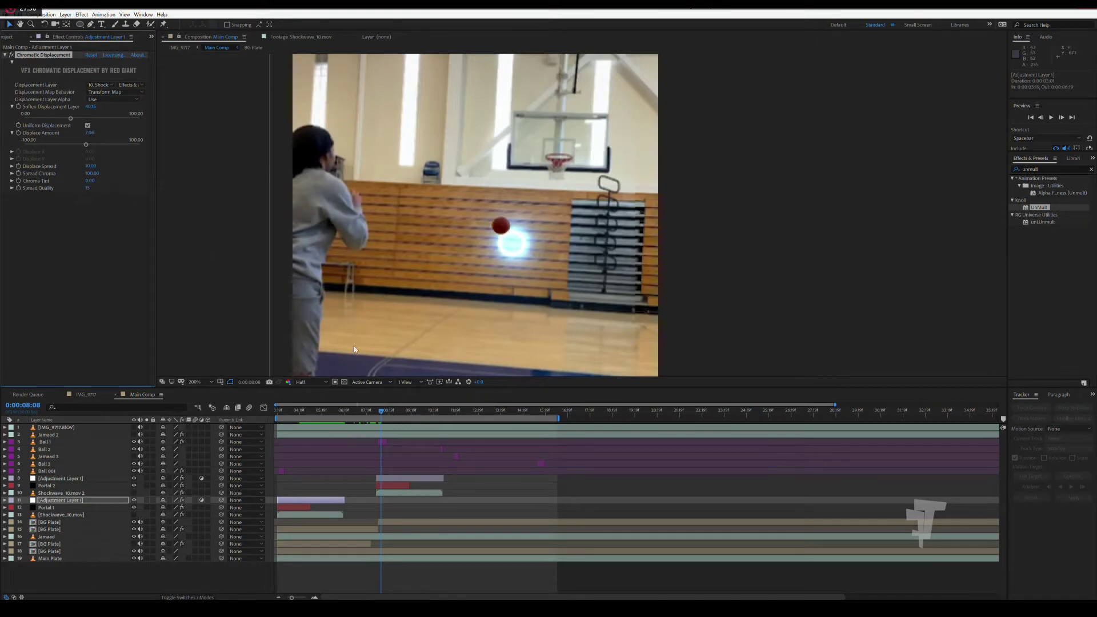
left_click(97, 95)
left_click(97, 94)
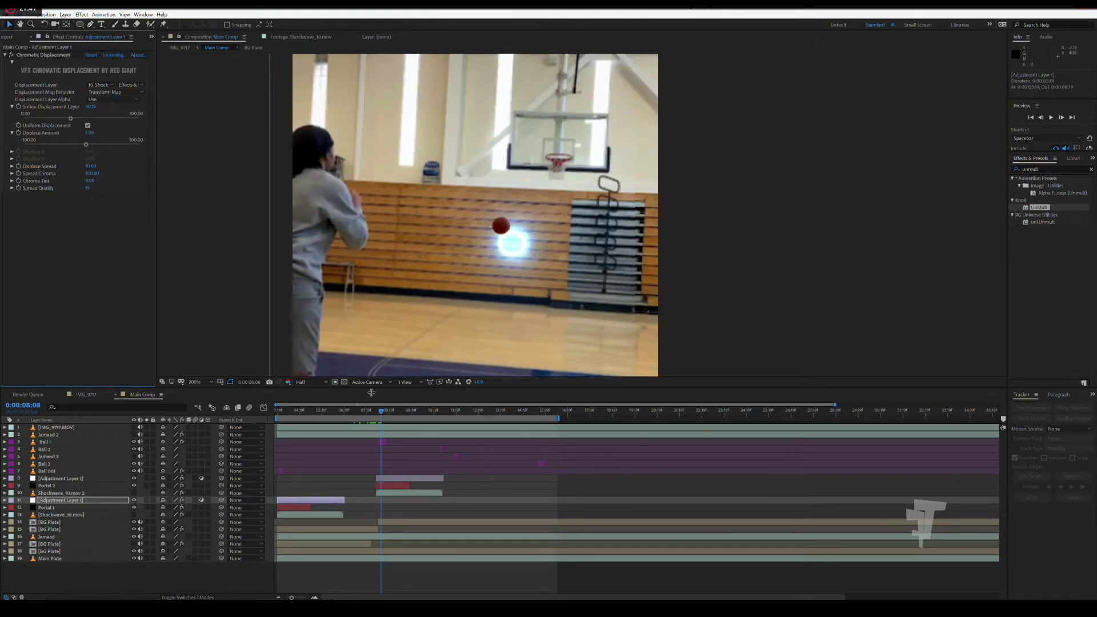
Scrub through the shockwave frames and zoom the viewer out to 50%.
left_click_drag(369, 415, 380, 421)
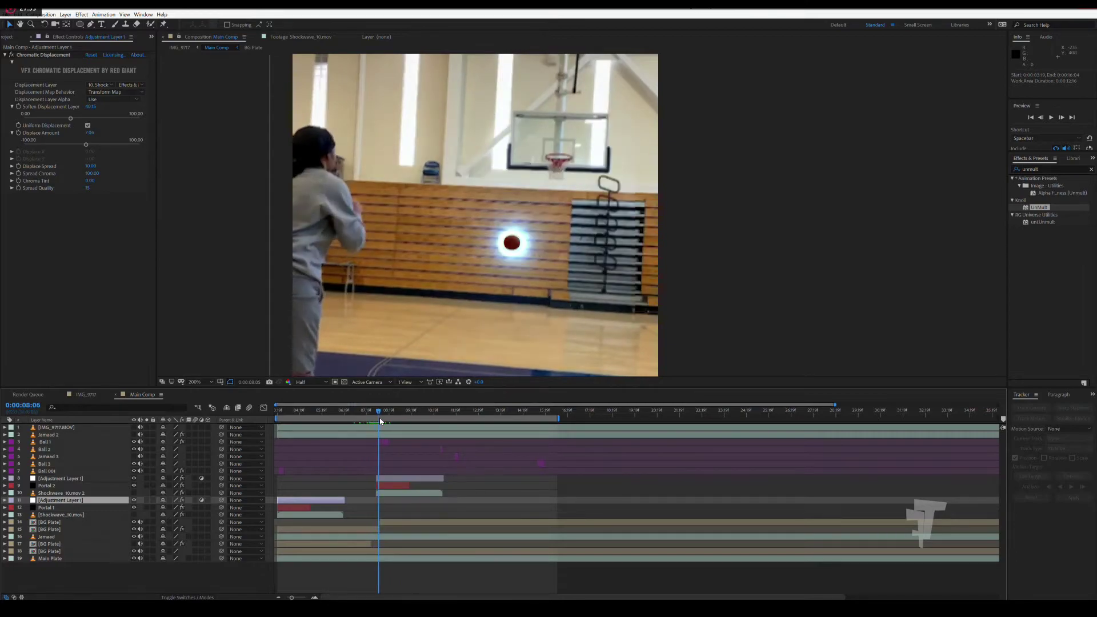
left_click(373, 434)
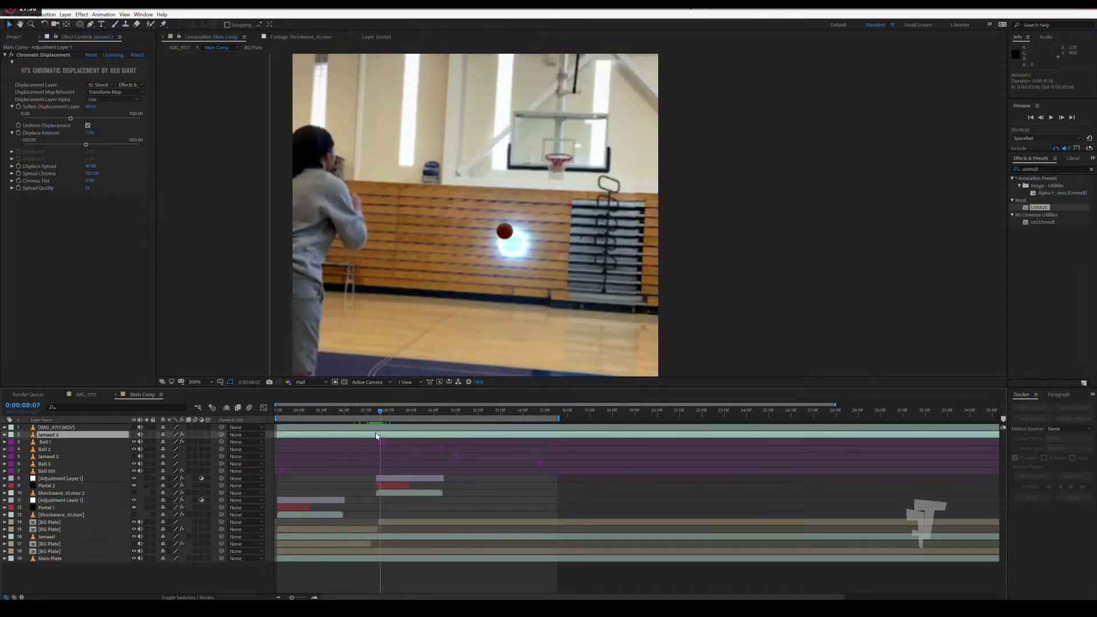
left_click(390, 522)
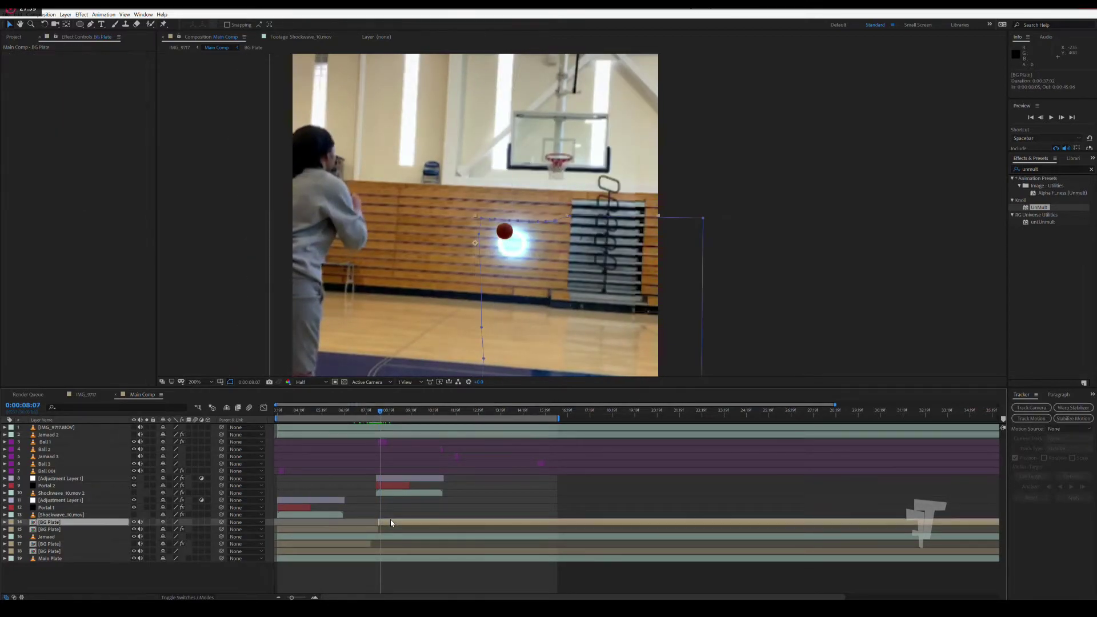
key("comma")
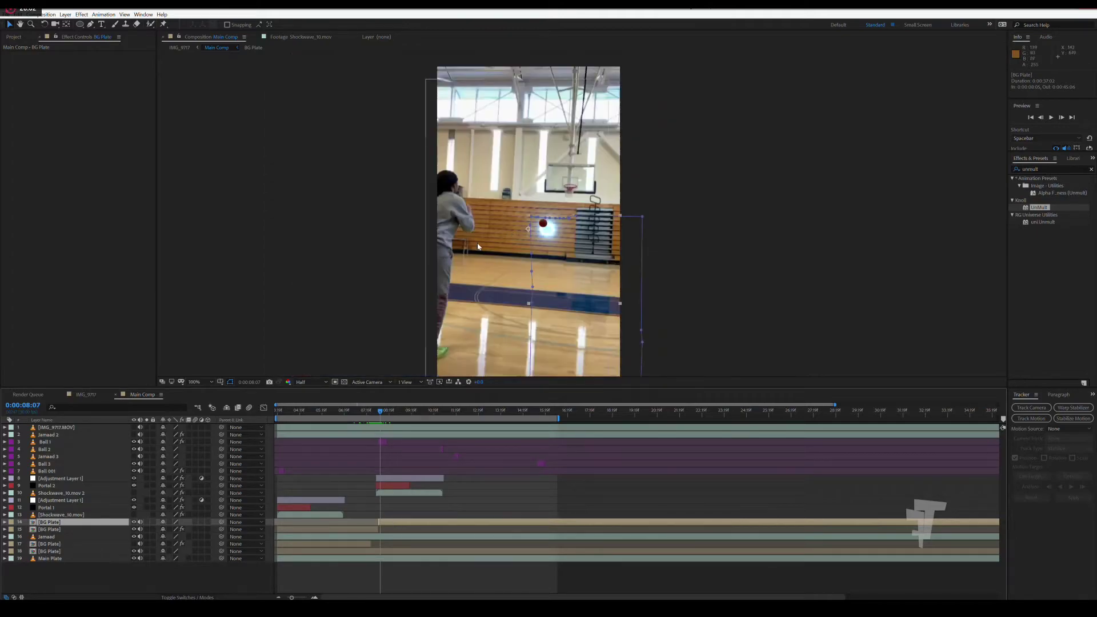
key("comma")
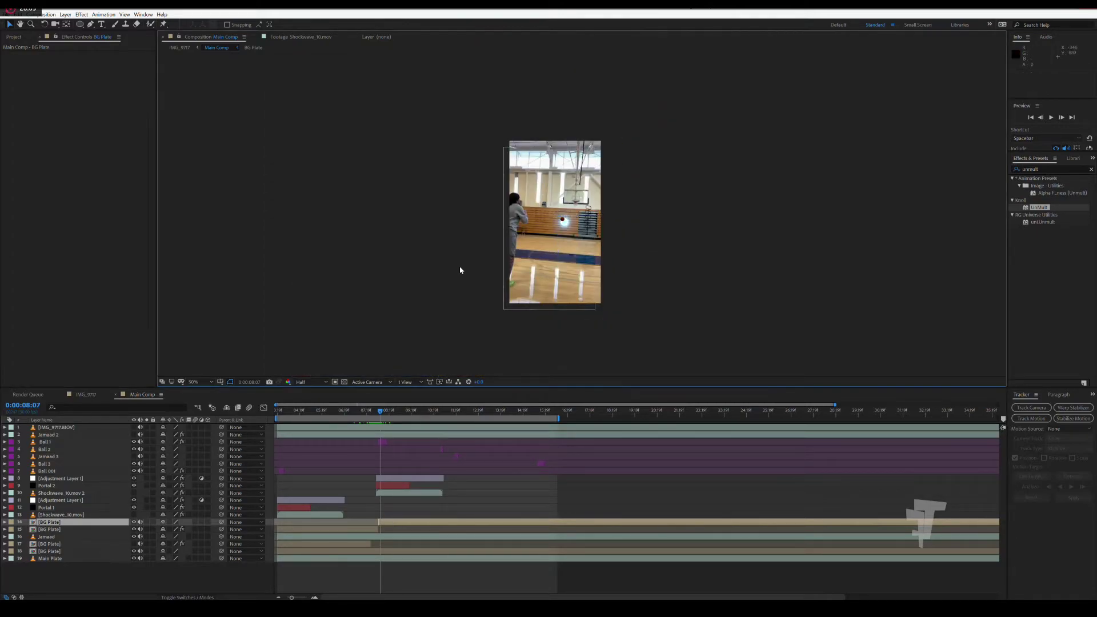
left_click(460, 269)
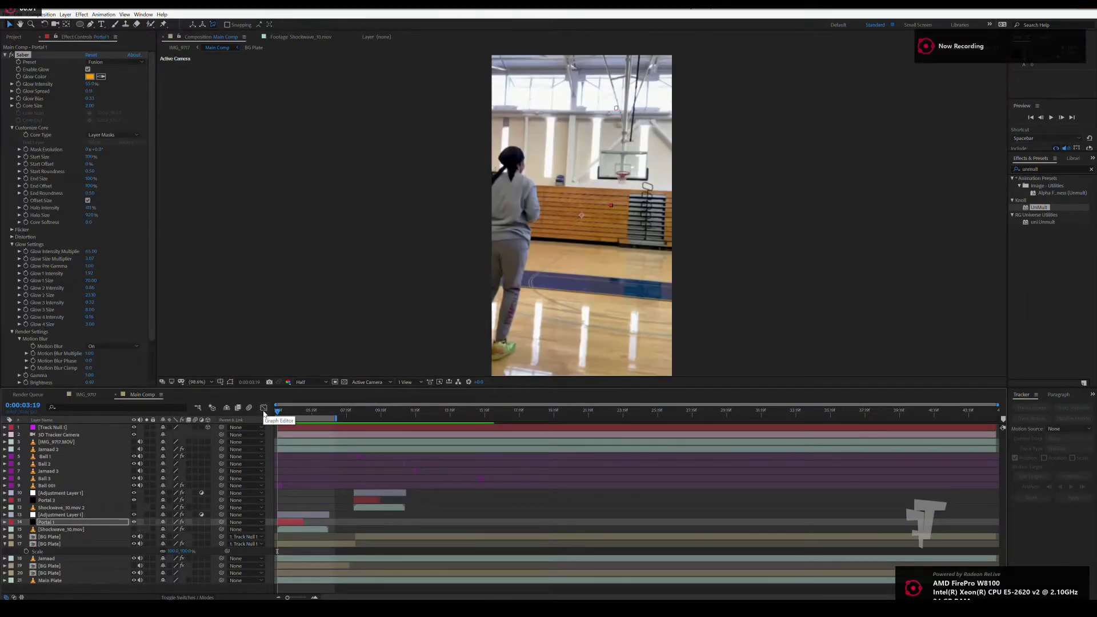
Apply the Kryptonite Saber preset to Portal 1 and preview it.
key("space")
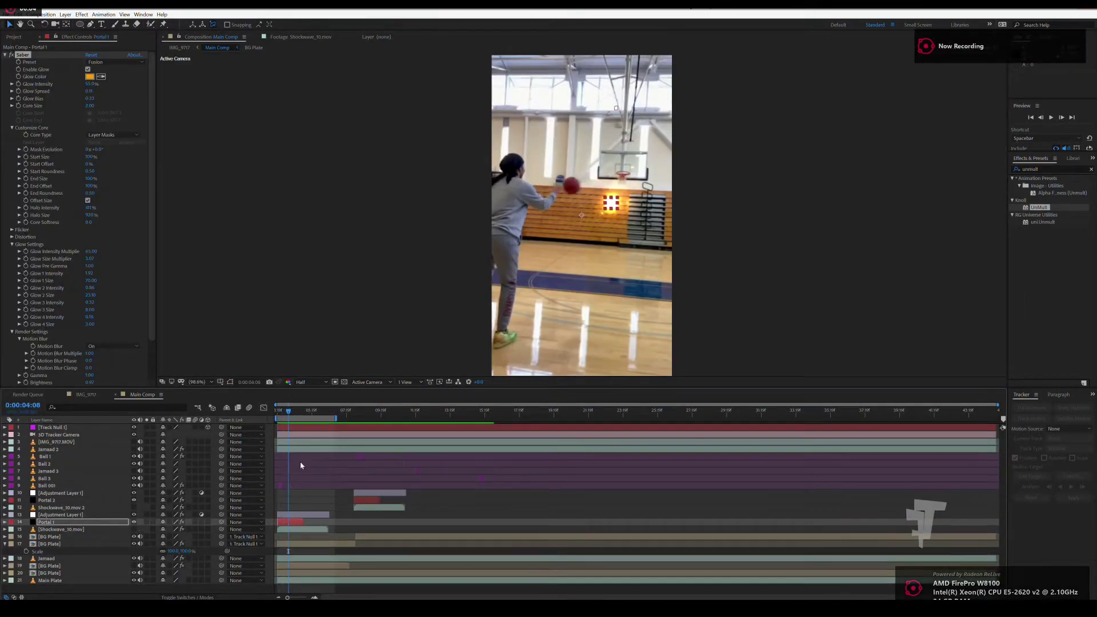
left_click(311, 501)
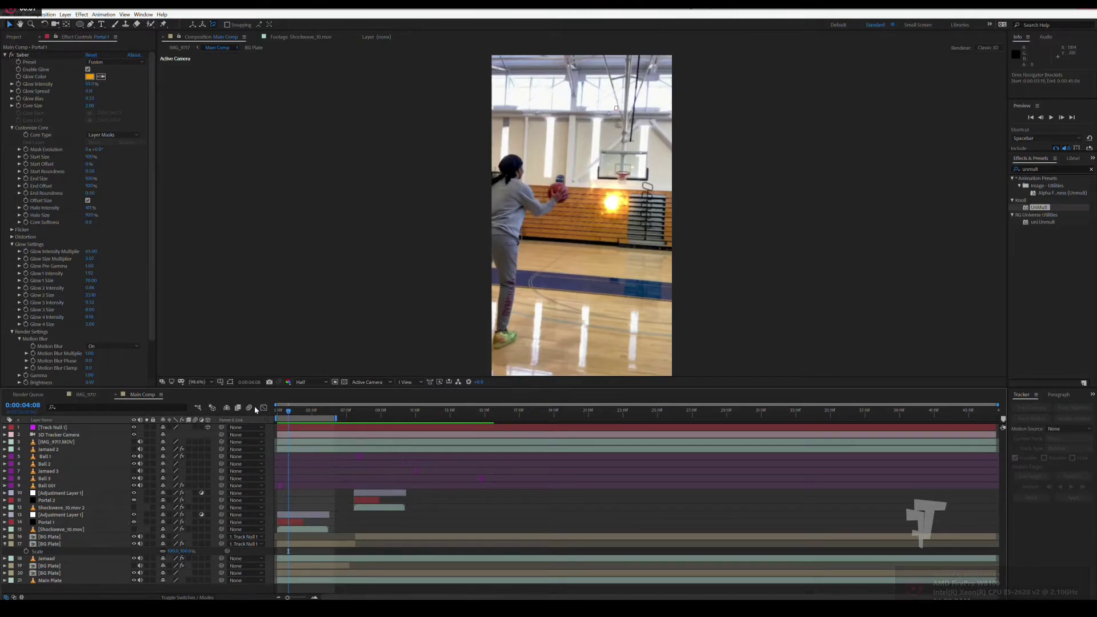
left_click_drag(285, 413, 281, 412)
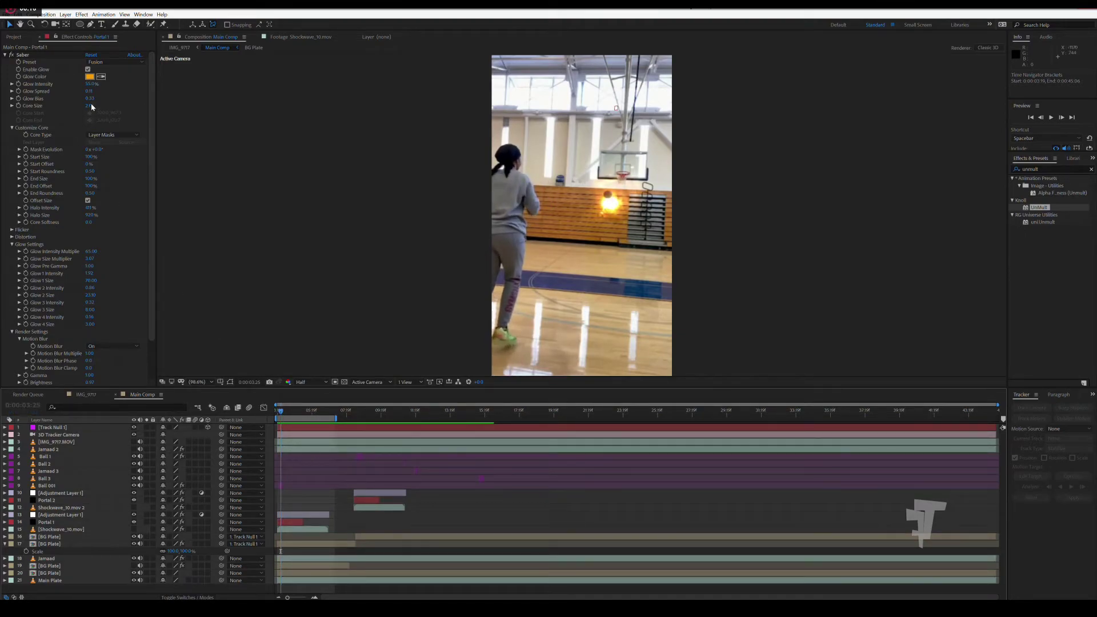
left_click(94, 62)
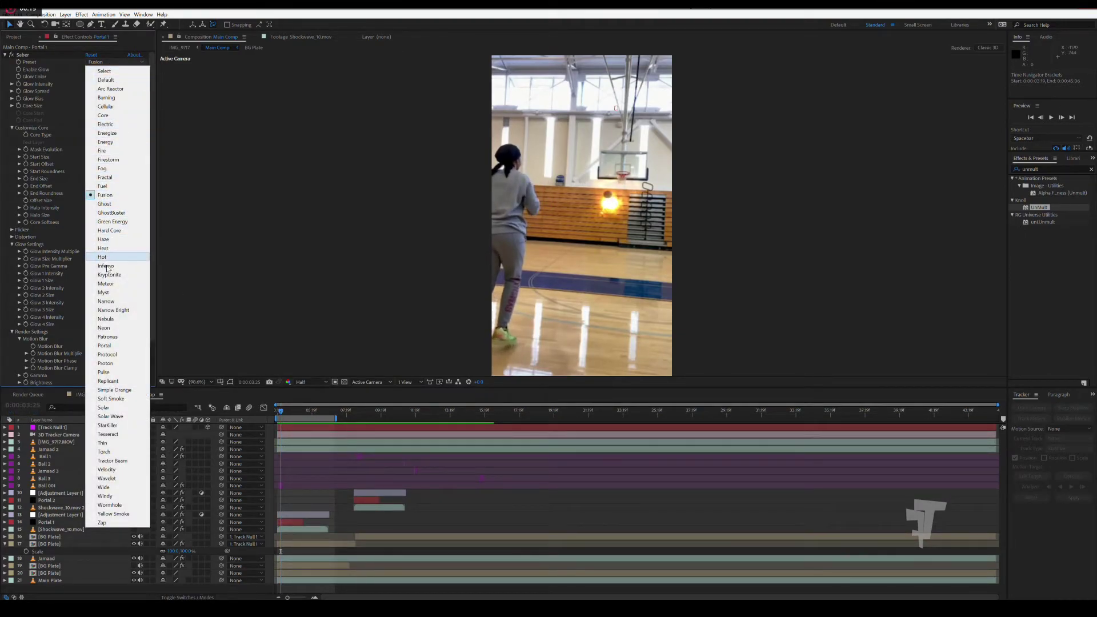
left_click(110, 275)
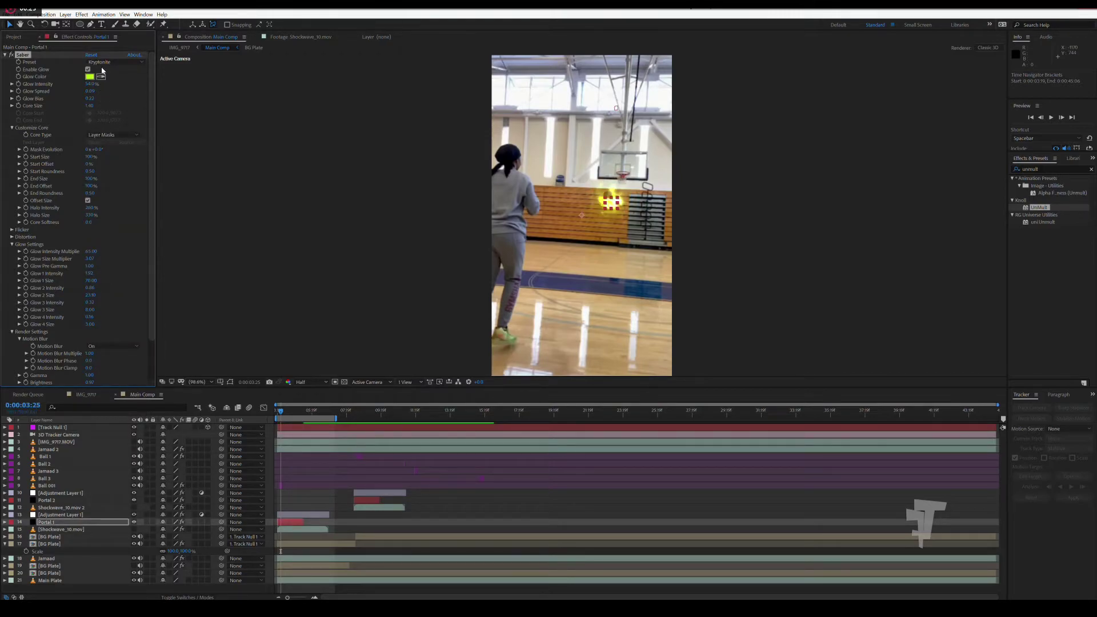
left_click(465, 506)
key("space")
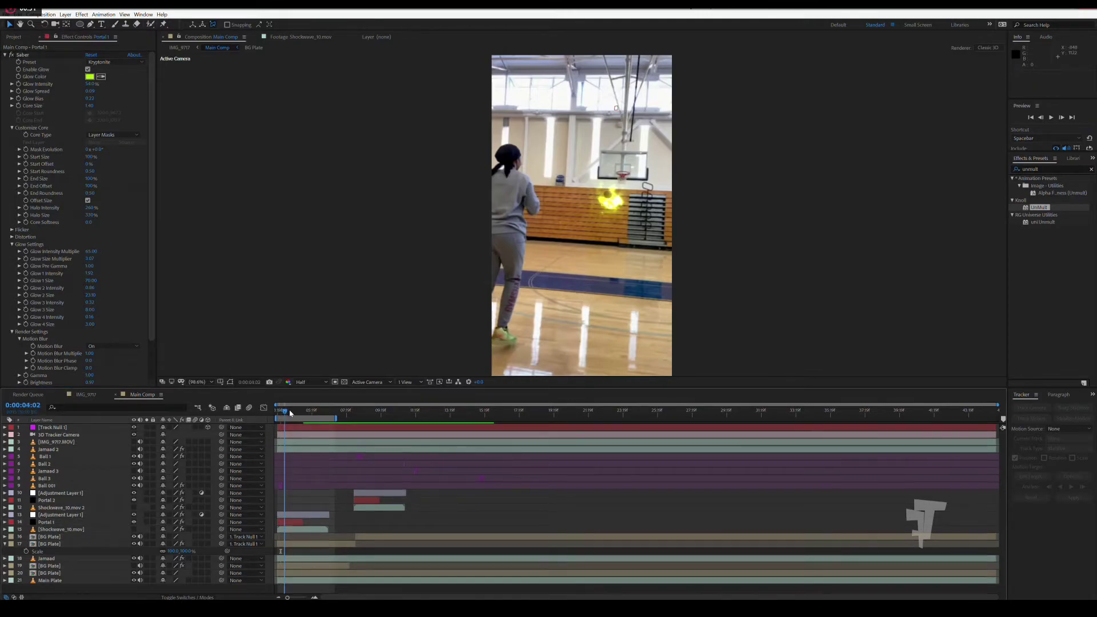
Switch Portal 1's Saber to the Nebula preset and play the preview.
mouse_move(291, 415)
left_mouse_down()
mouse_move(264, 412)
mouse_move(281, 413)
left_mouse_up()
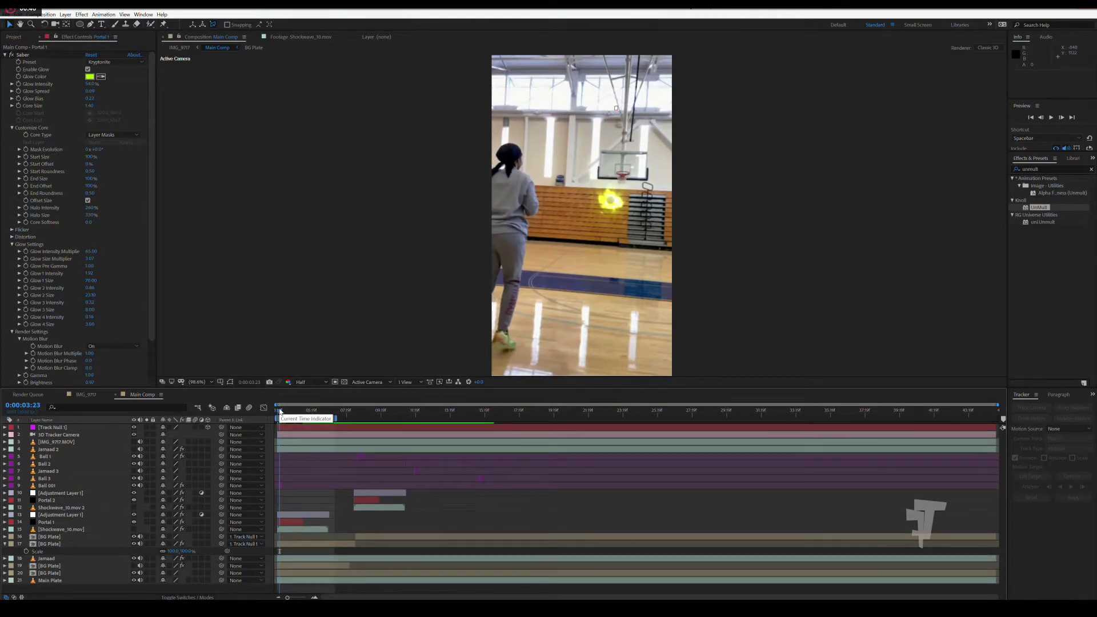
left_click(115, 62)
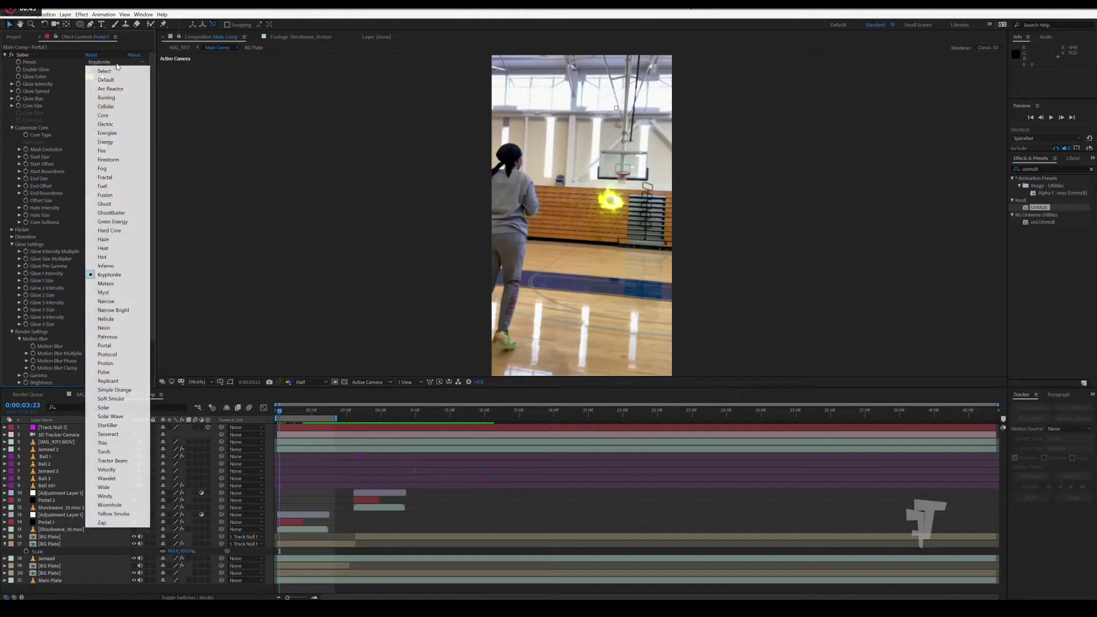
left_click(111, 319)
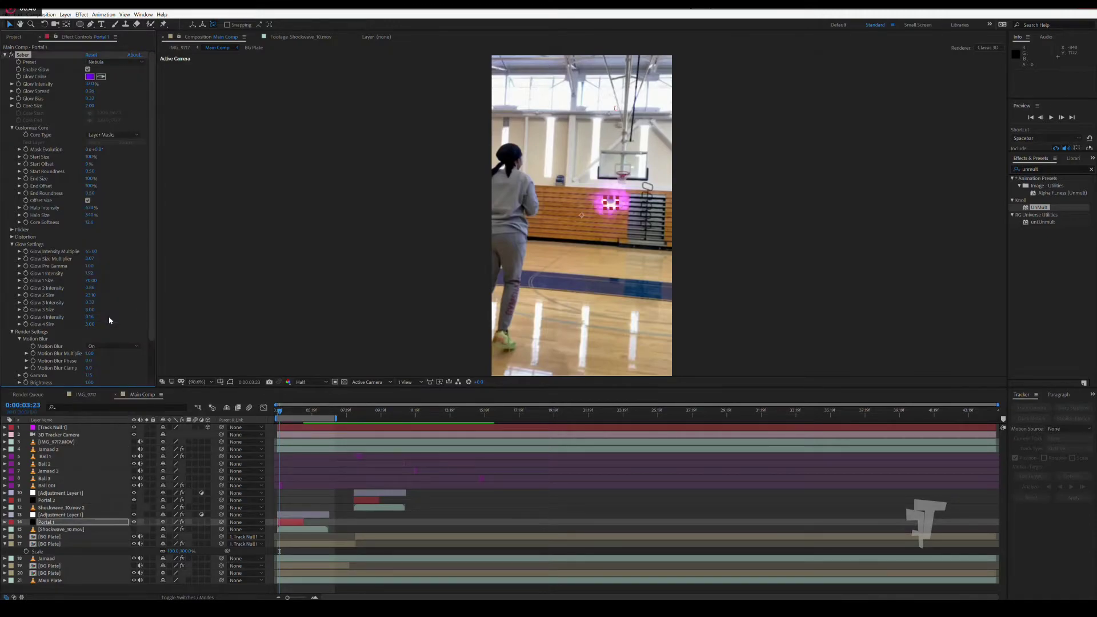
left_click(331, 497)
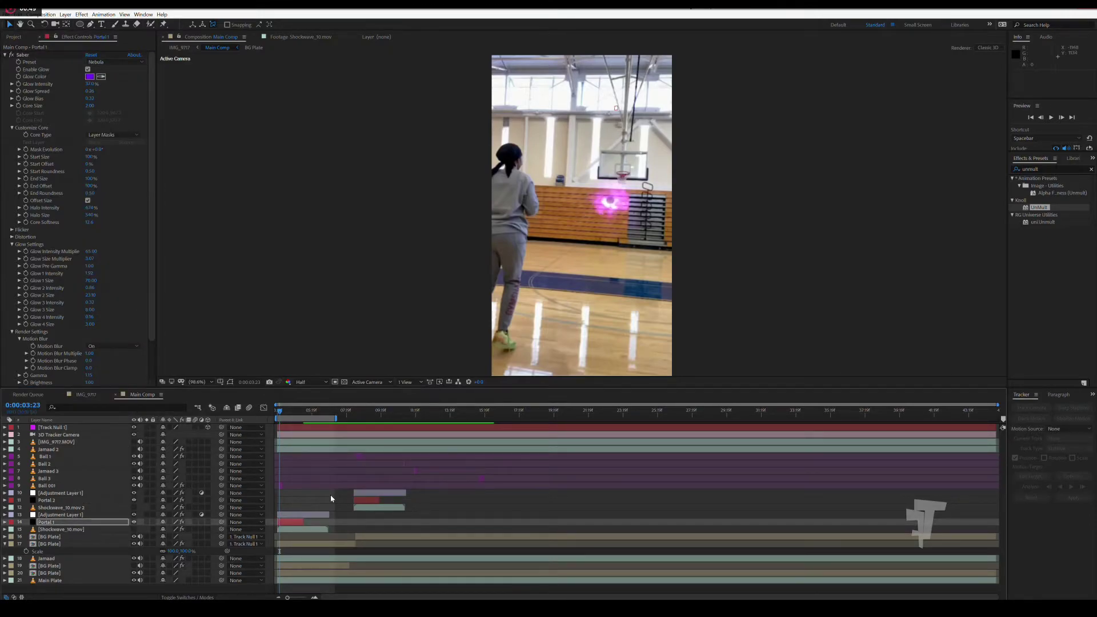
left_click(1051, 118)
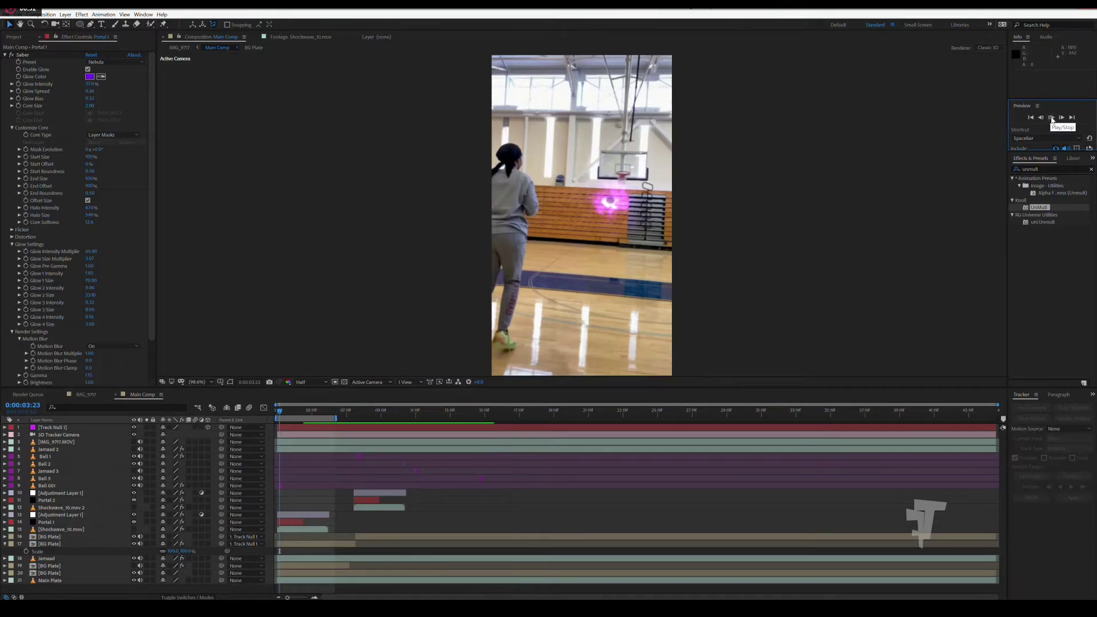
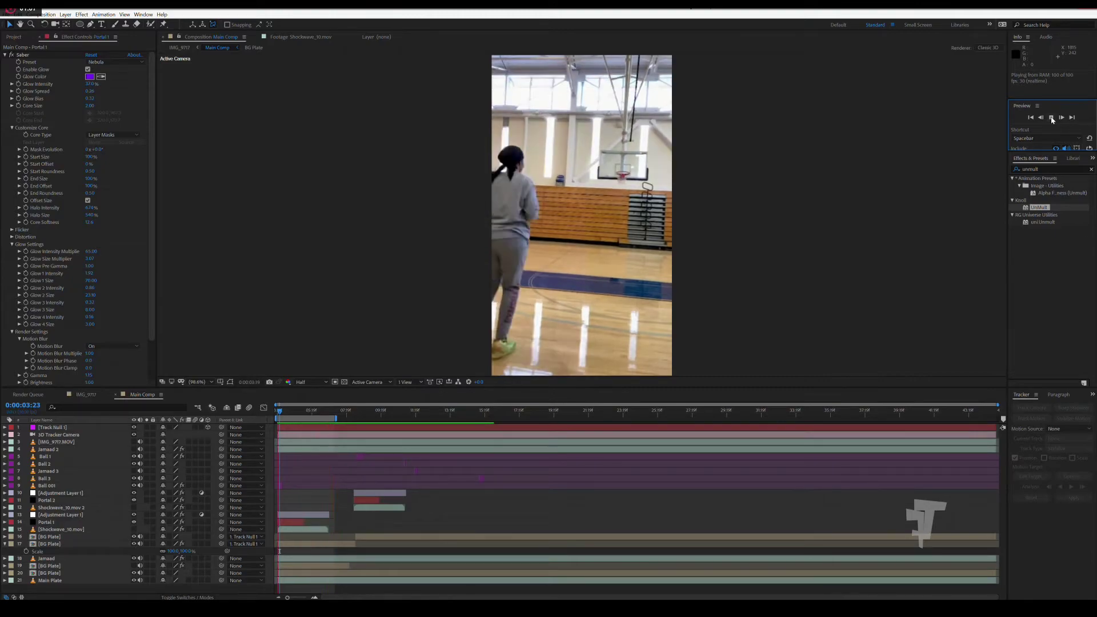
Stop the preview at frame 0:00:04:05 and bring up Saber's Preset list.
key("space")
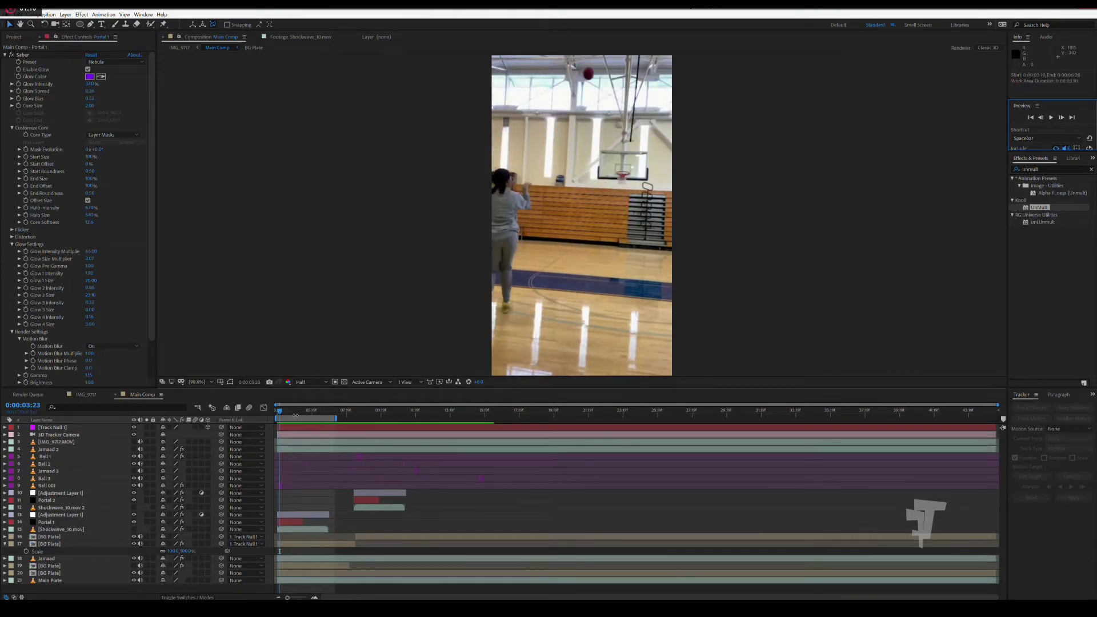
left_click(296, 415)
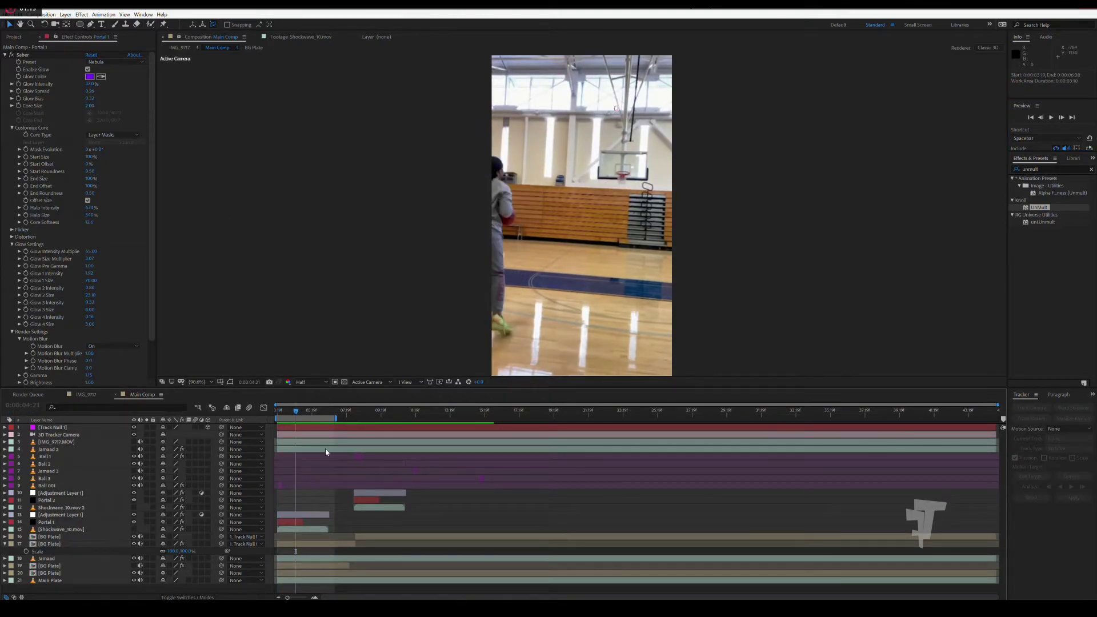
left_click_drag(299, 416, 287, 416)
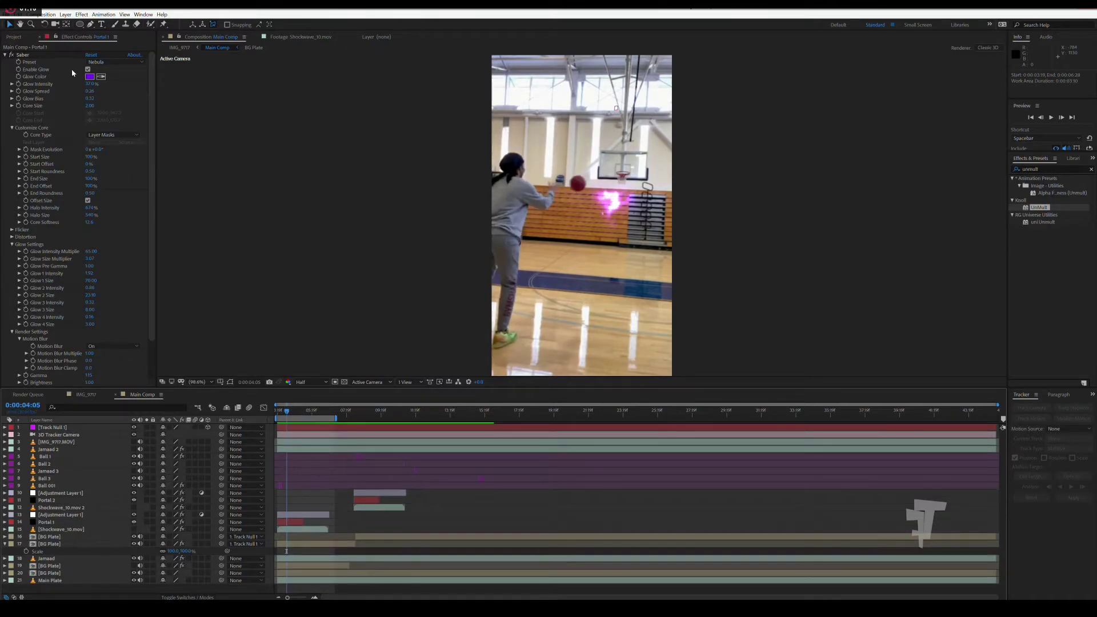
left_click(99, 63)
Try the Solar, Energize, Core and Burning Saber presets on the portal glow.
left_click(124, 408)
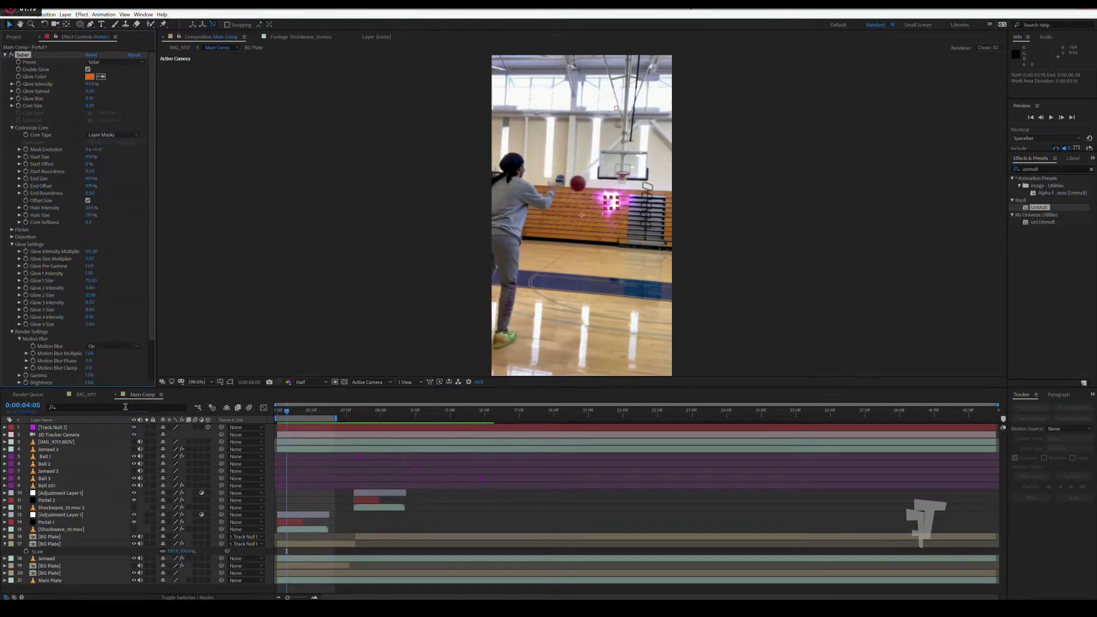
left_click(117, 62)
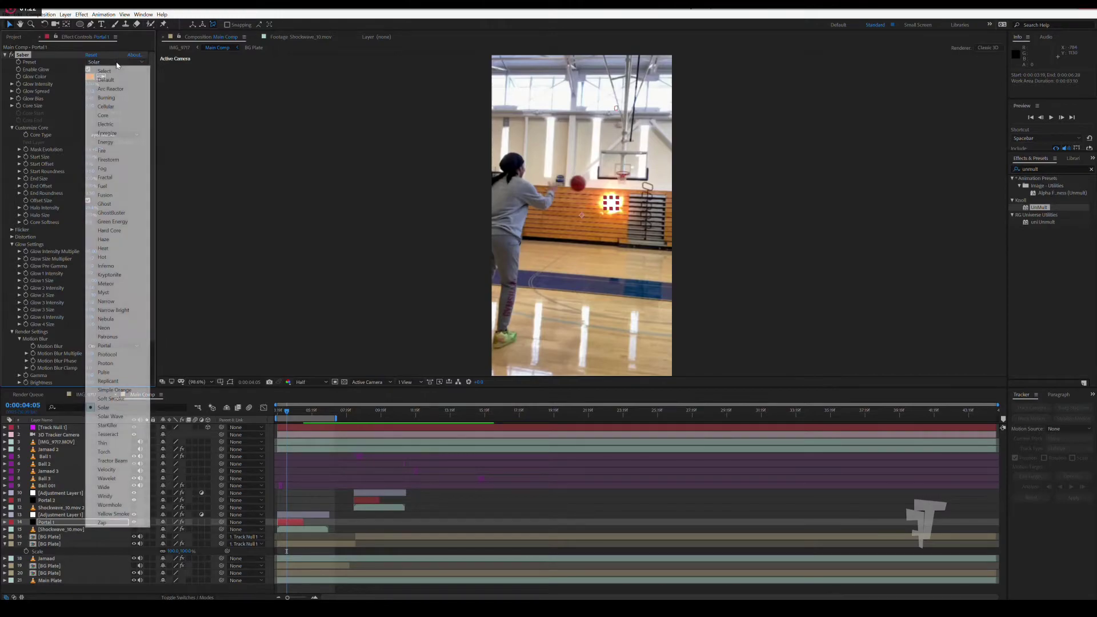
left_click(125, 133)
left_click(117, 62)
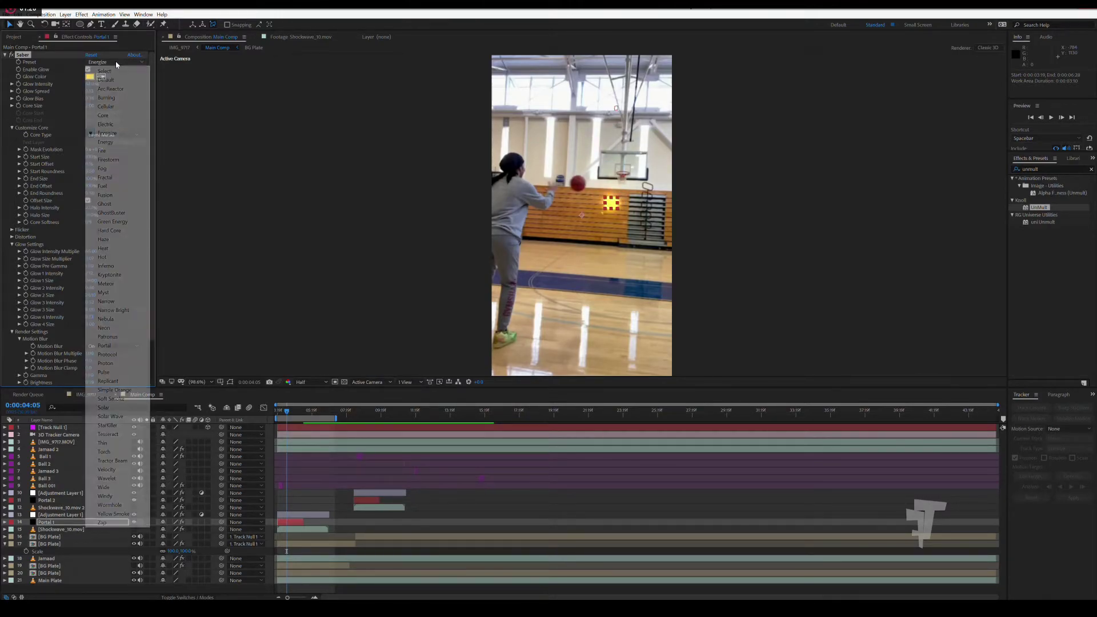
left_click(104, 115)
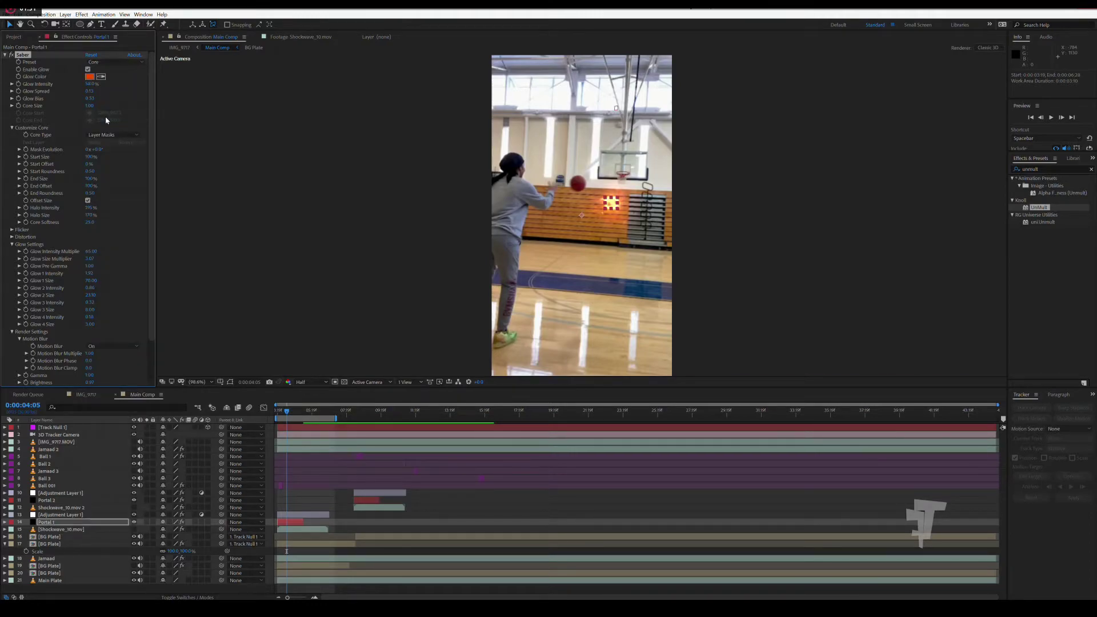
left_click(112, 63)
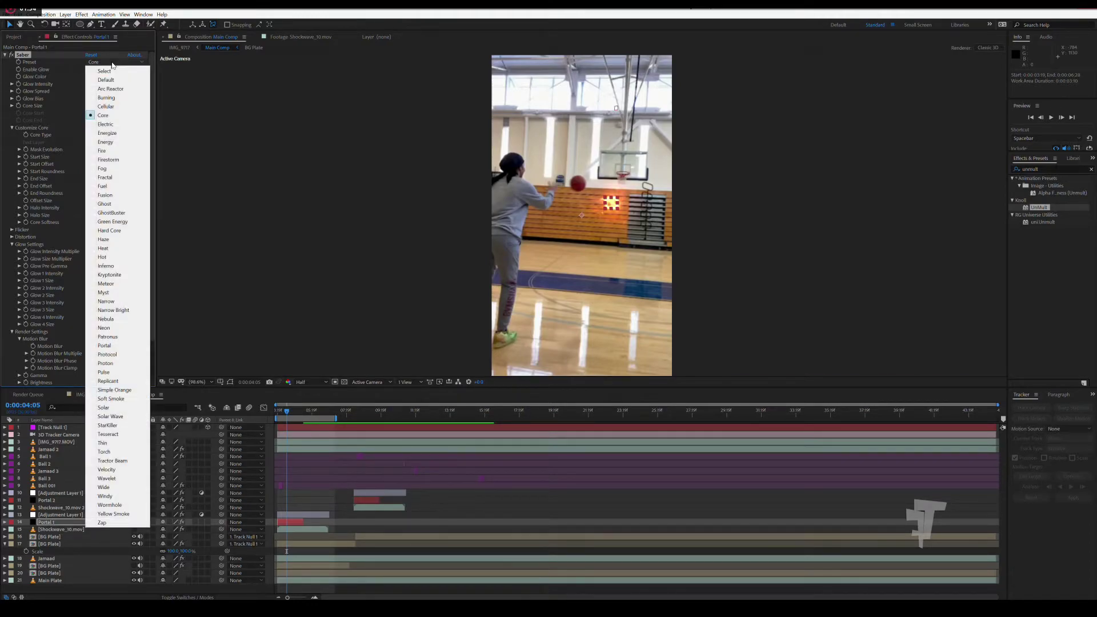
left_click(107, 98)
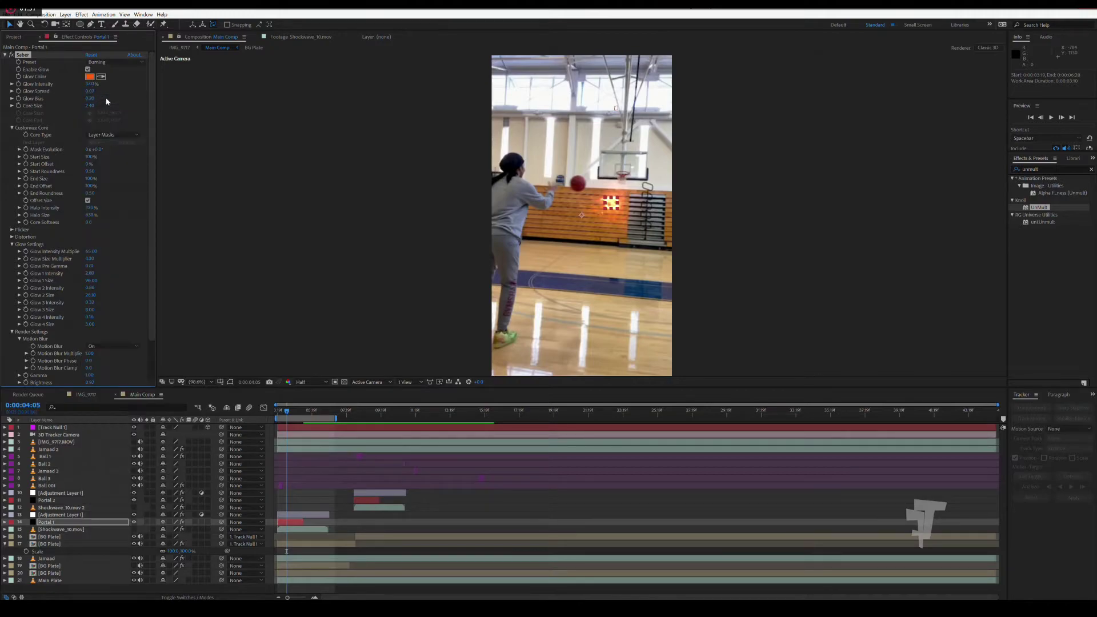
Try Soft Smoke, then settle on the Wormhole preset and scrub to check the glow.
left_click(113, 63)
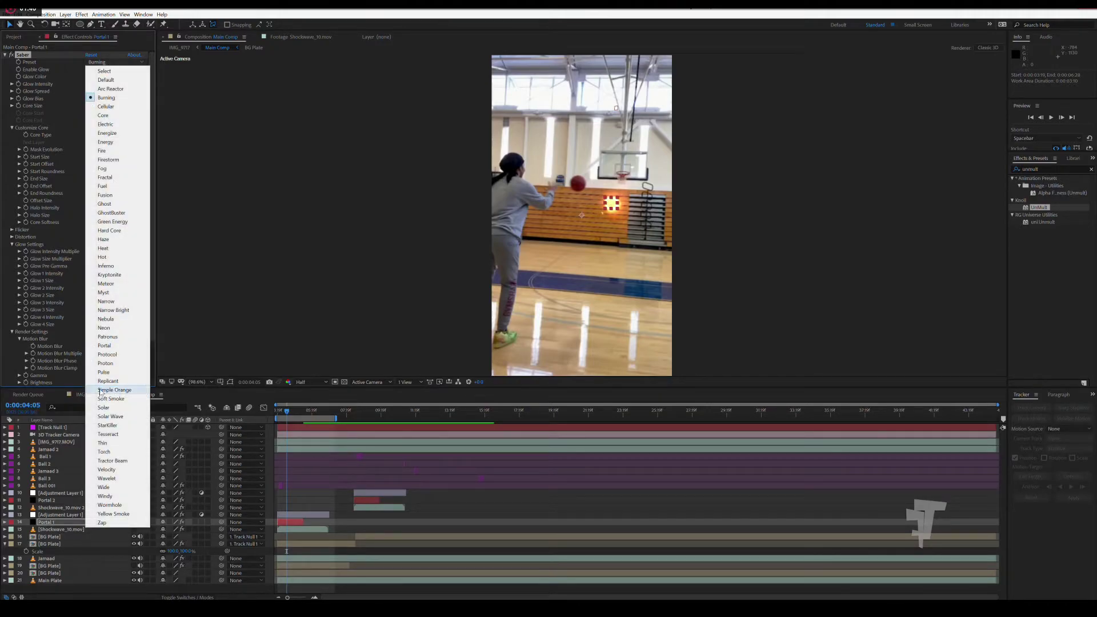
left_click(127, 398)
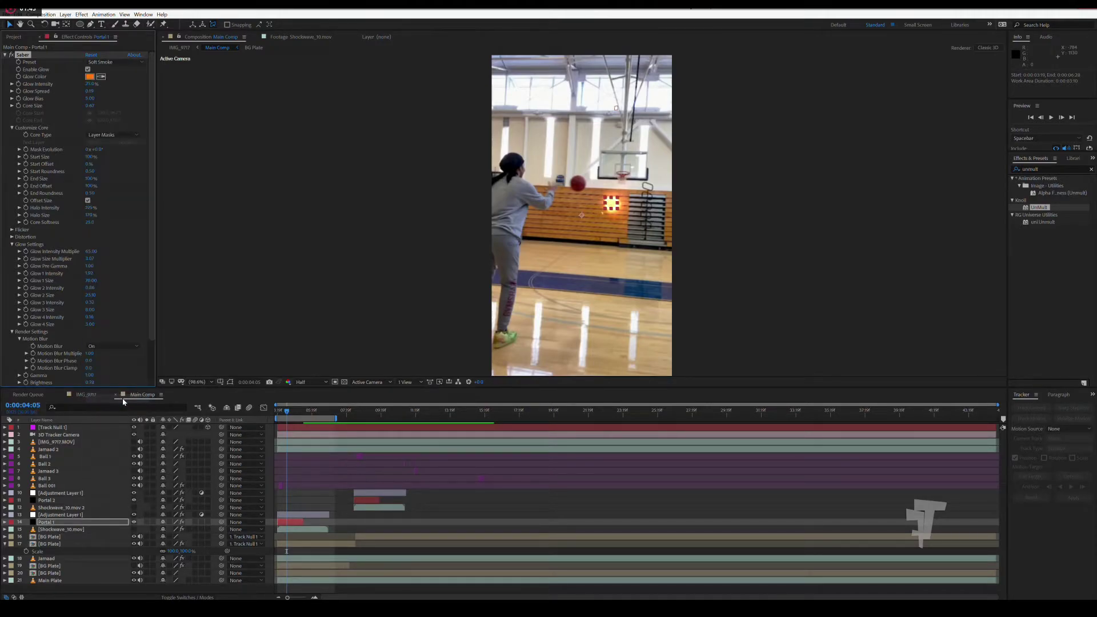
left_click(110, 63)
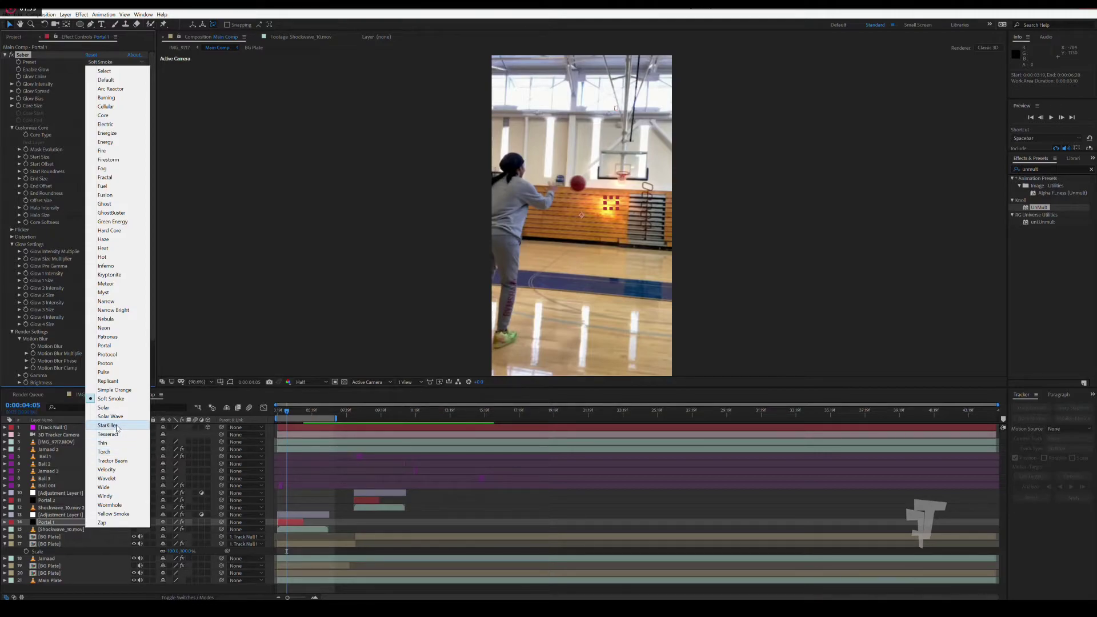
left_click(114, 506)
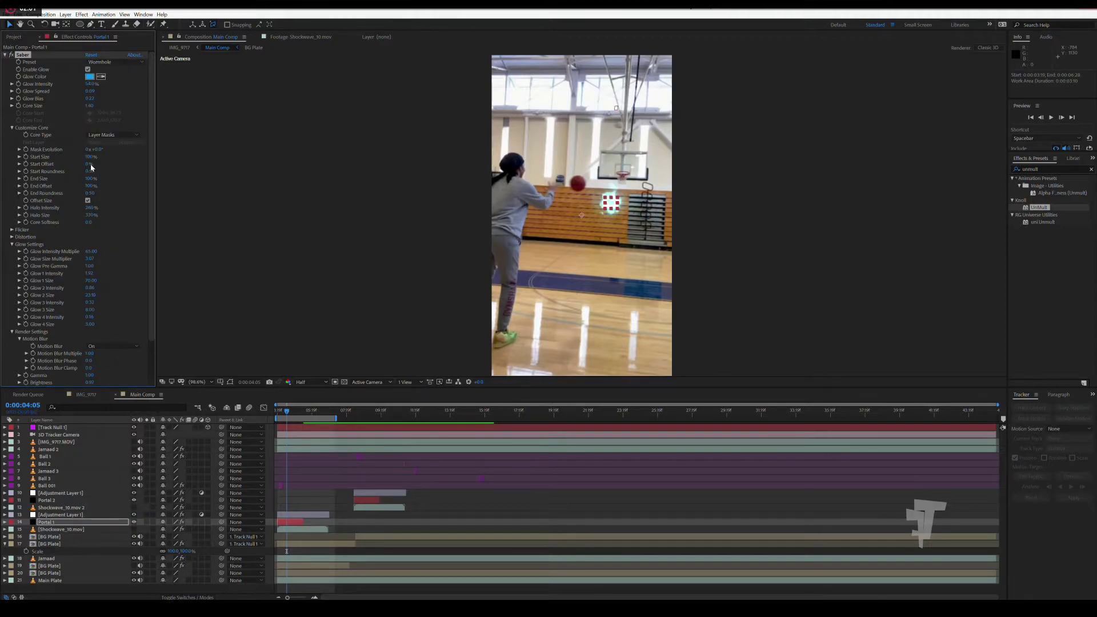
left_click_drag(290, 411, 269, 409)
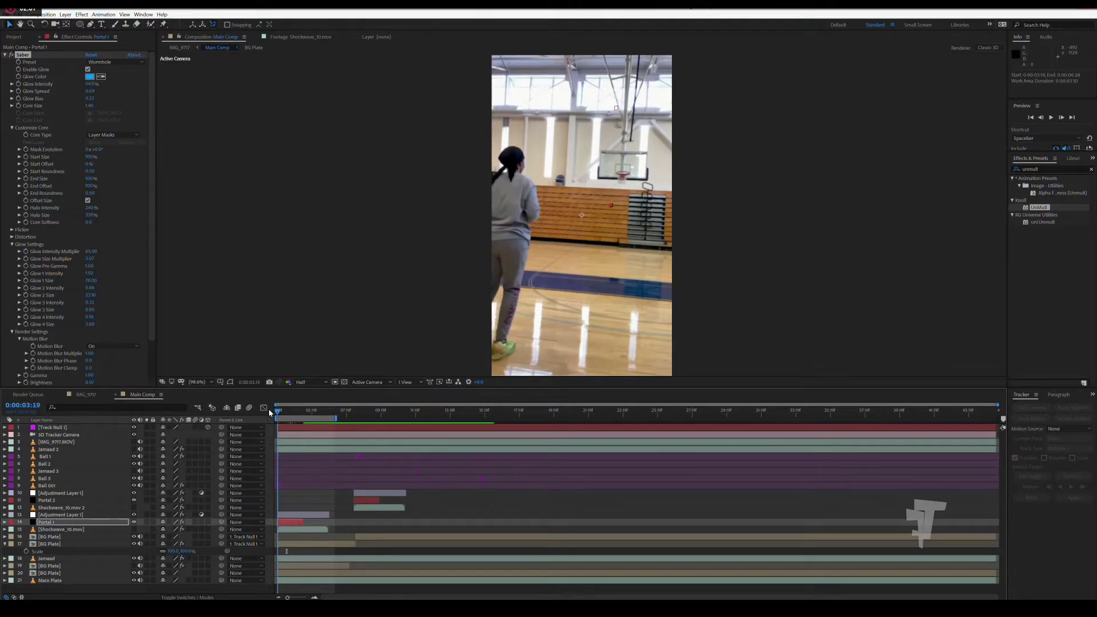
Reveal Portal 1's Mask Path and move its keyframe later to 0:00:04:20.
left_click(96, 522)
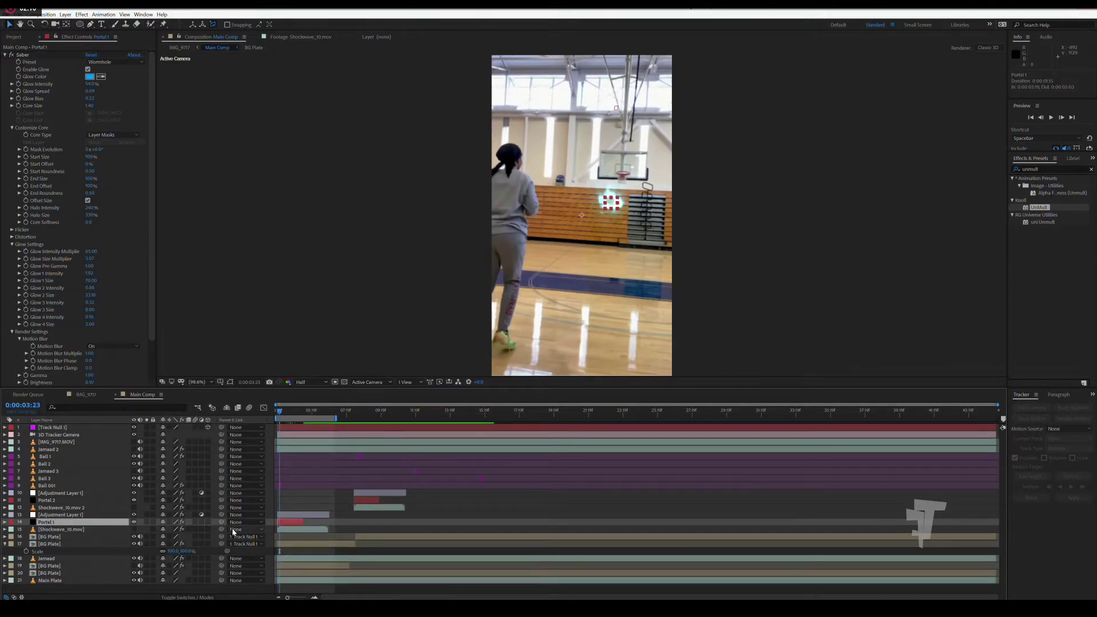
key("m")
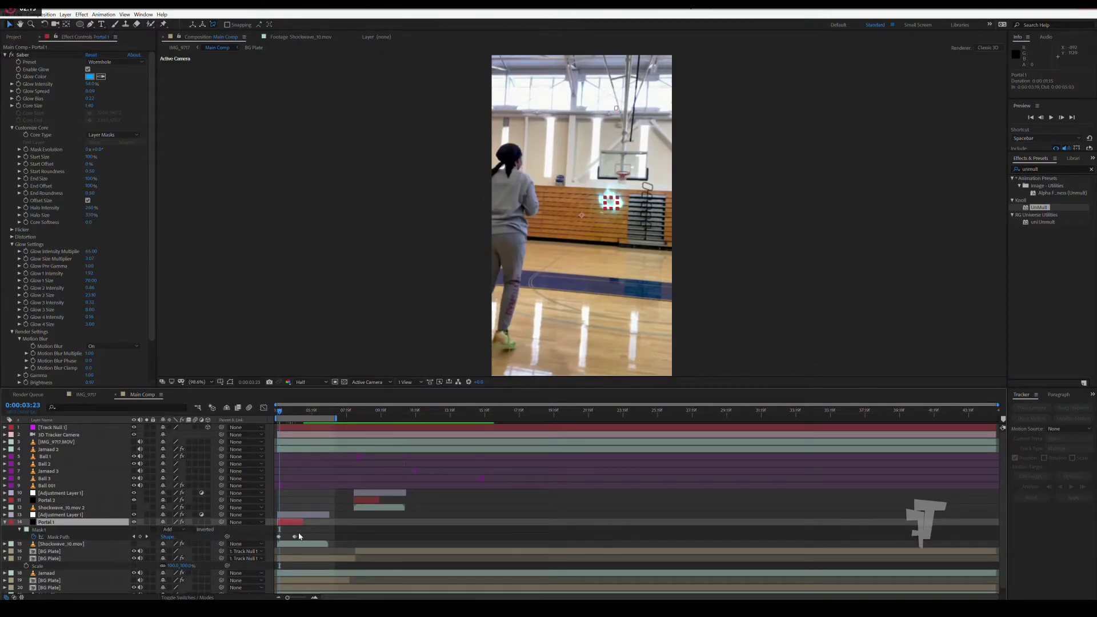
key("equal")
key("equal")
key("equal")
left_click_drag(405, 537, 457, 538)
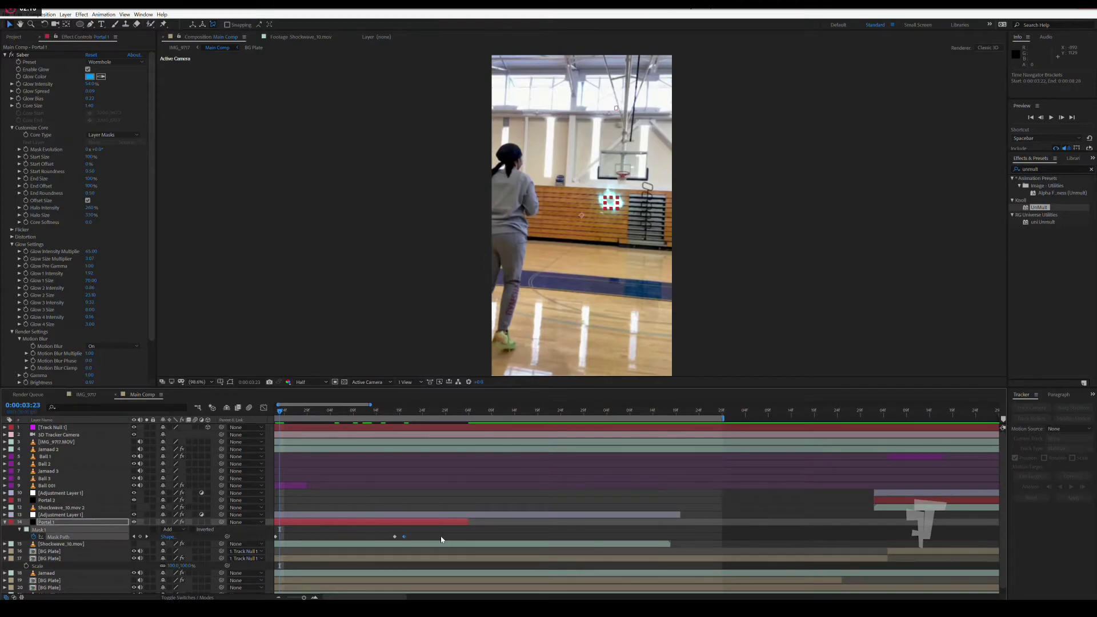
key("minus")
key("minus")
key("minus")
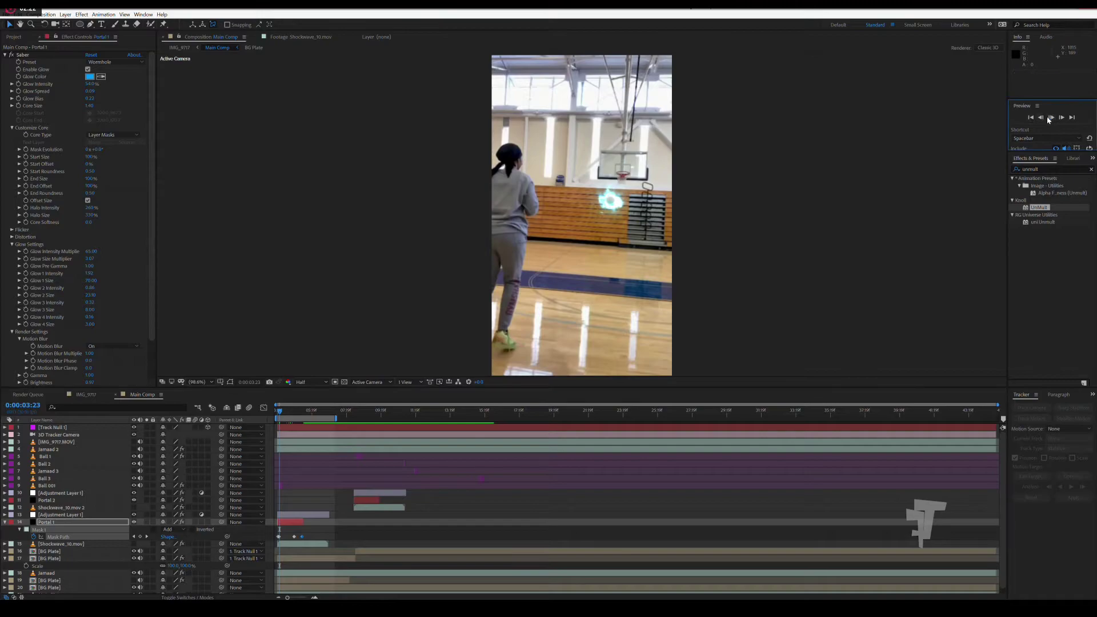
Preview the portal animation and scrub back to 0:00:03:20 to judge the timing.
left_click(1050, 117)
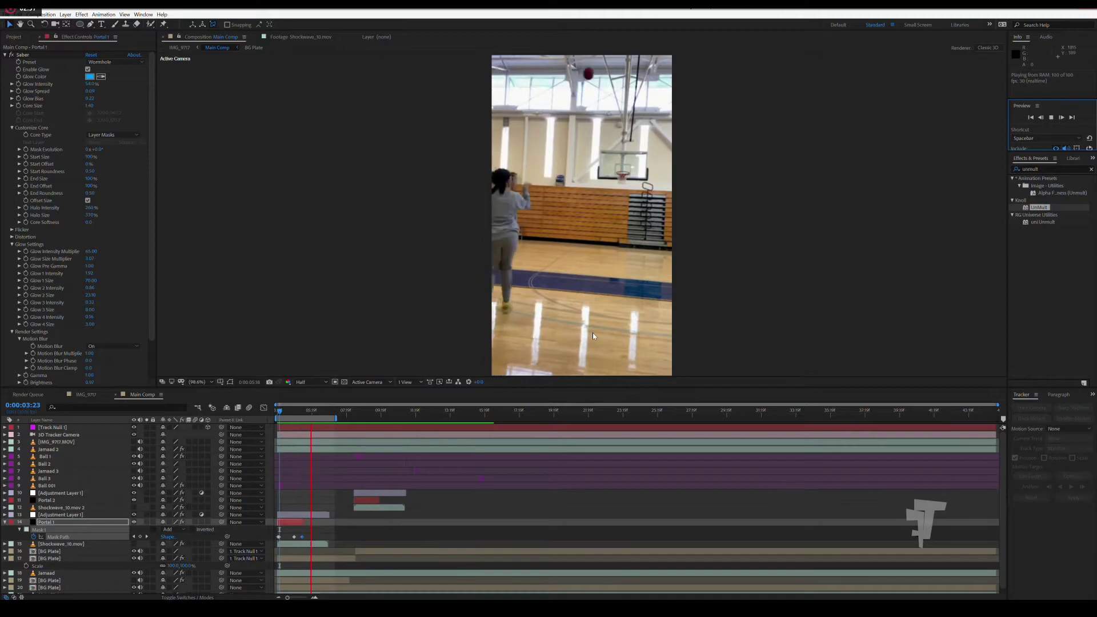
left_click(275, 413)
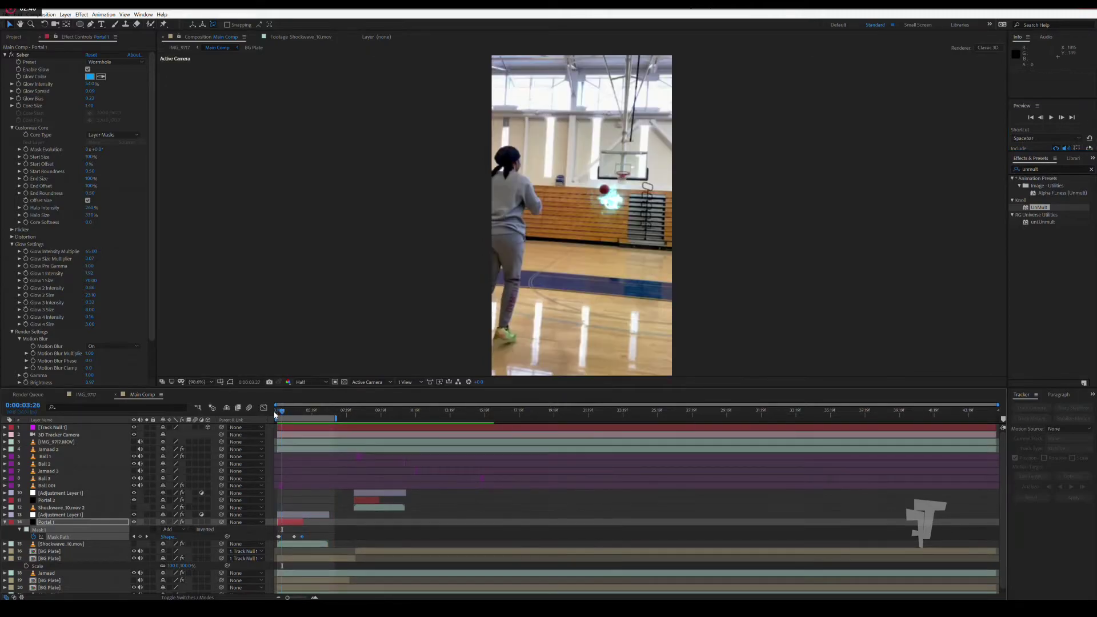
key("space")
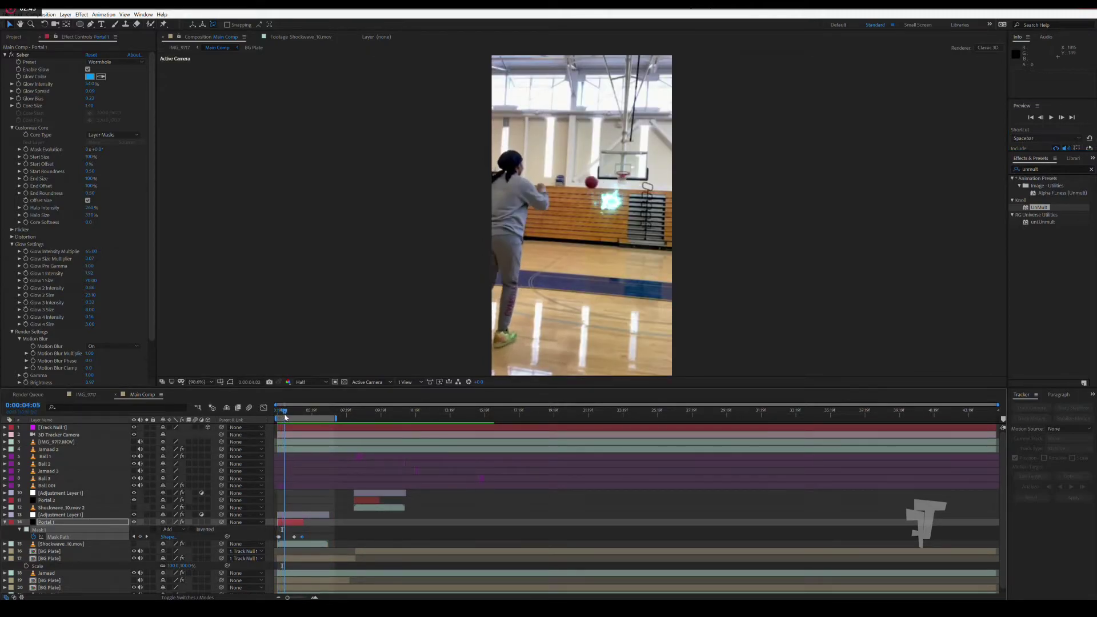
left_click(277, 417)
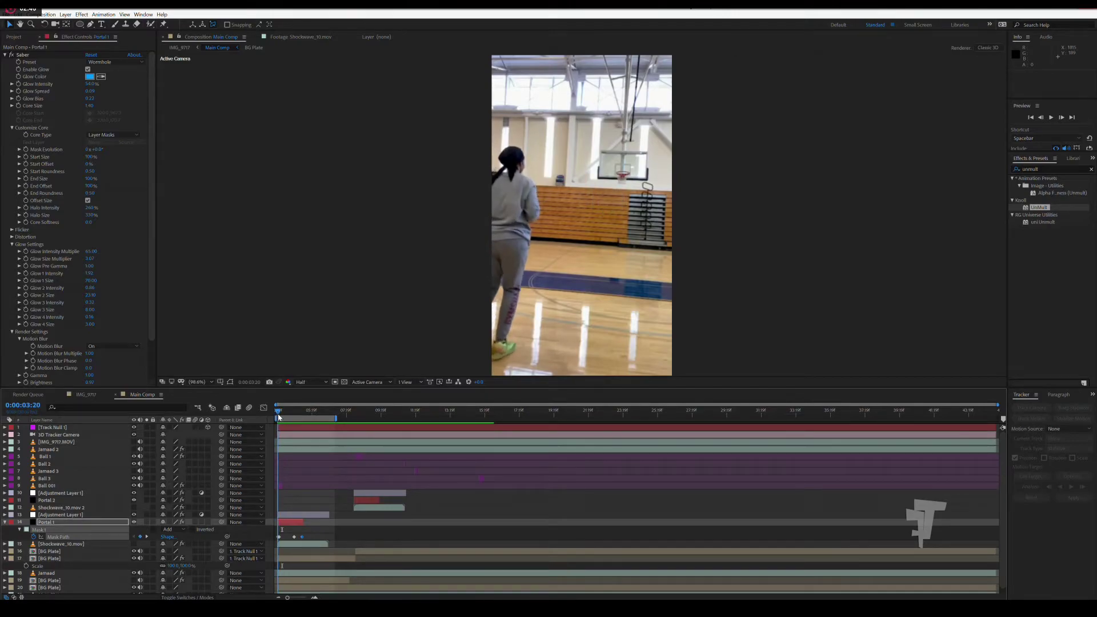
mouse_move(278, 417)
left_mouse_down()
mouse_move(301, 423)
mouse_move(293, 418)
left_mouse_up()
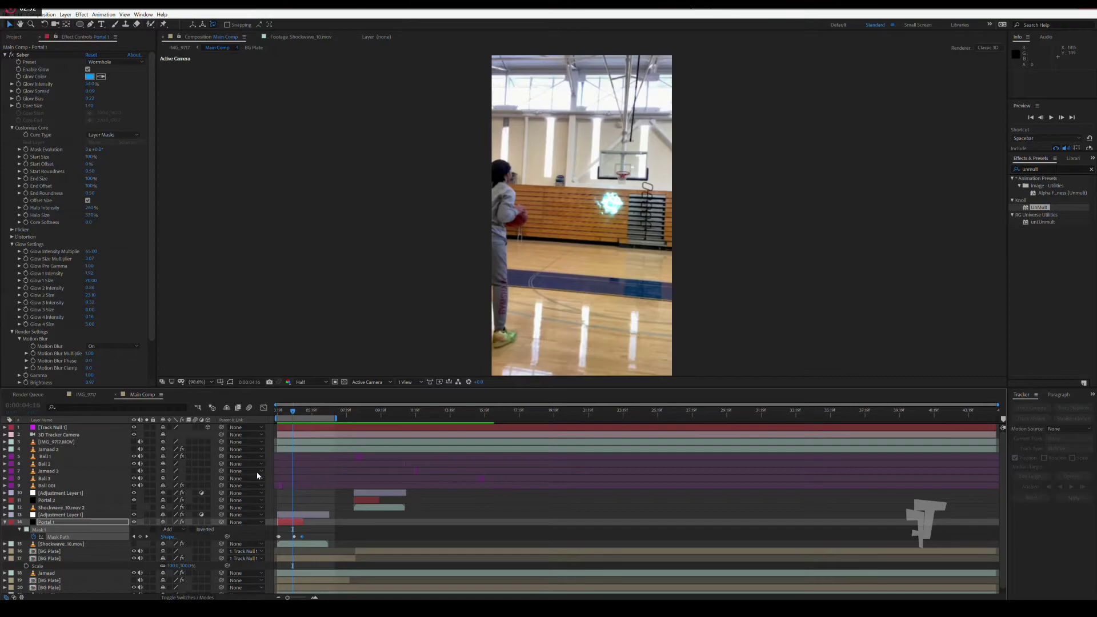
left_click(277, 416)
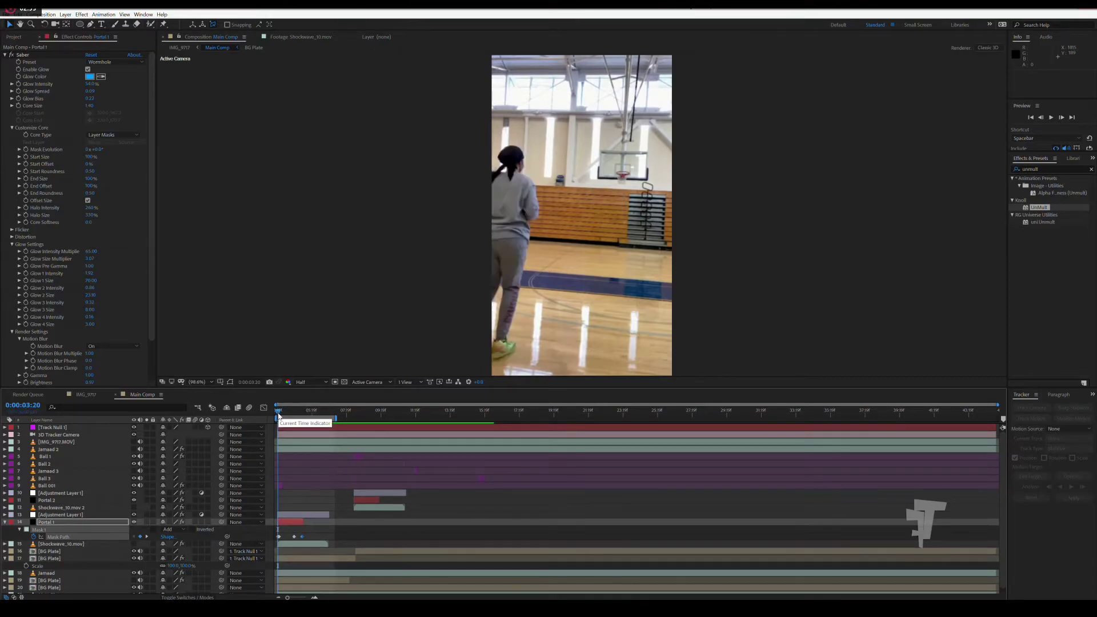
scroll(278, 416, "up", 5)
scroll(278, 415, "down", 3)
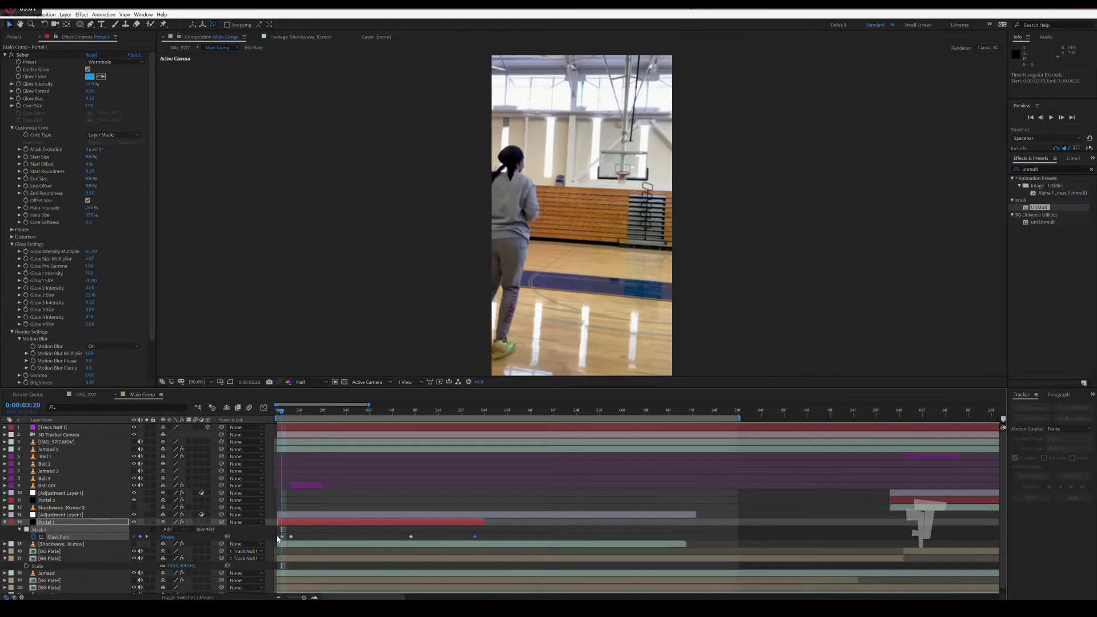
Move the Mask Path keyframe to 0:00:03:20, then preview and scrub to the glowing portal.
left_click_drag(281, 539, 278, 538)
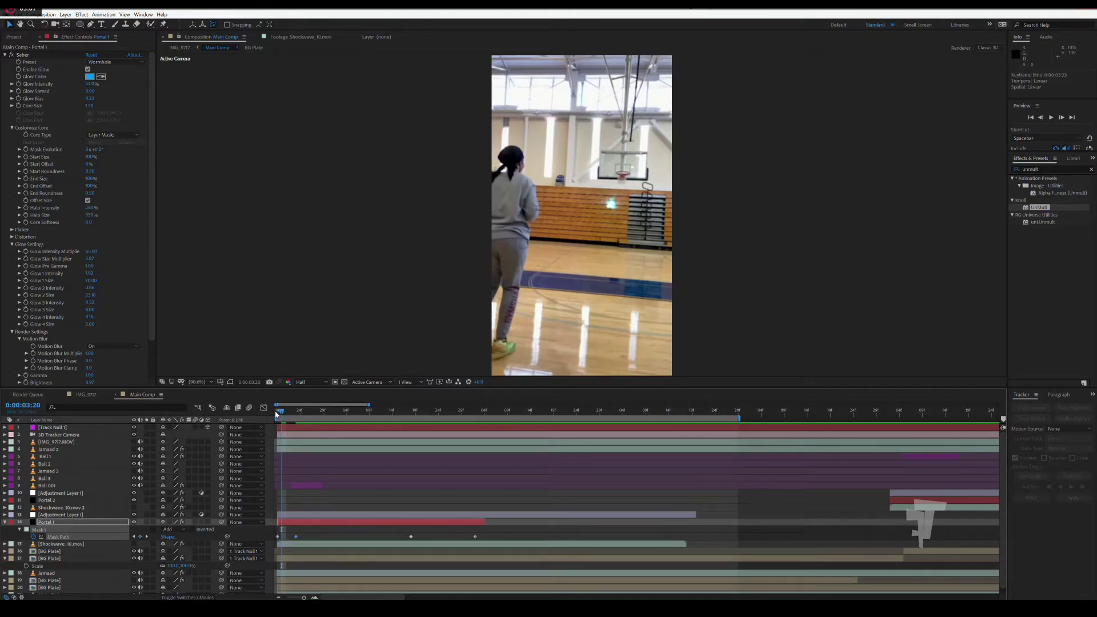
left_click(1049, 118)
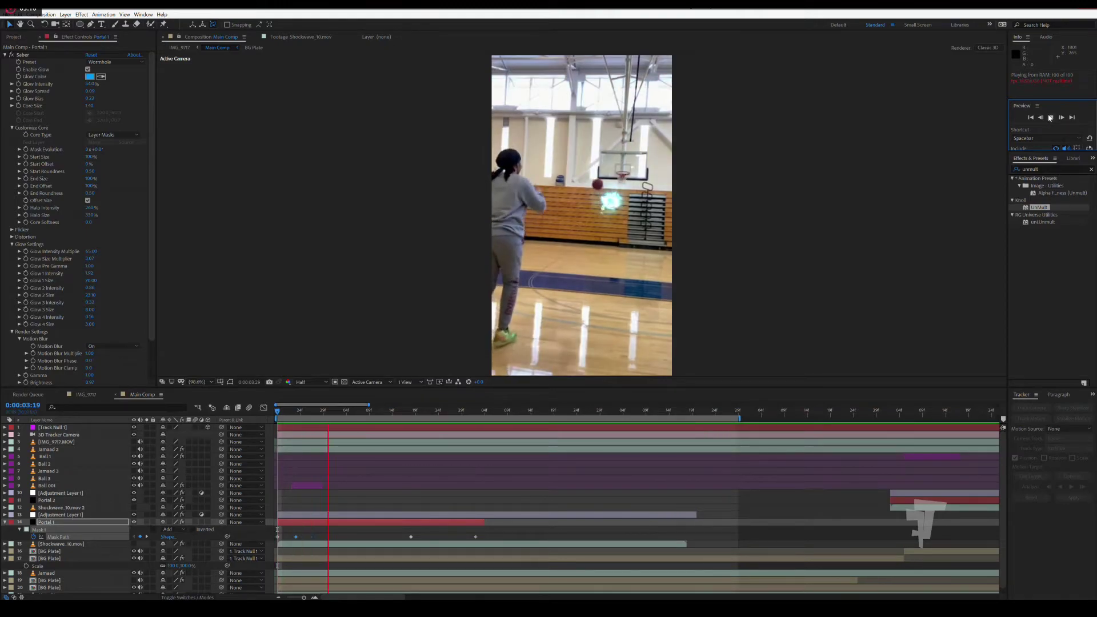
left_click(260, 415)
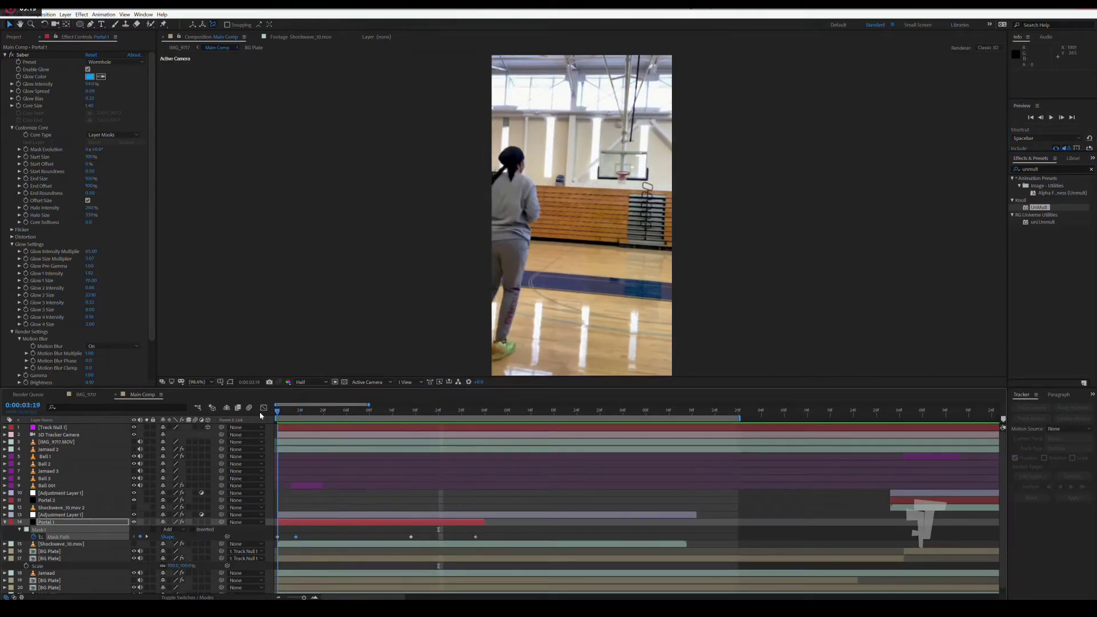
mouse_move(279, 414)
left_mouse_down()
mouse_move(385, 401)
mouse_move(676, 416)
left_mouse_up()
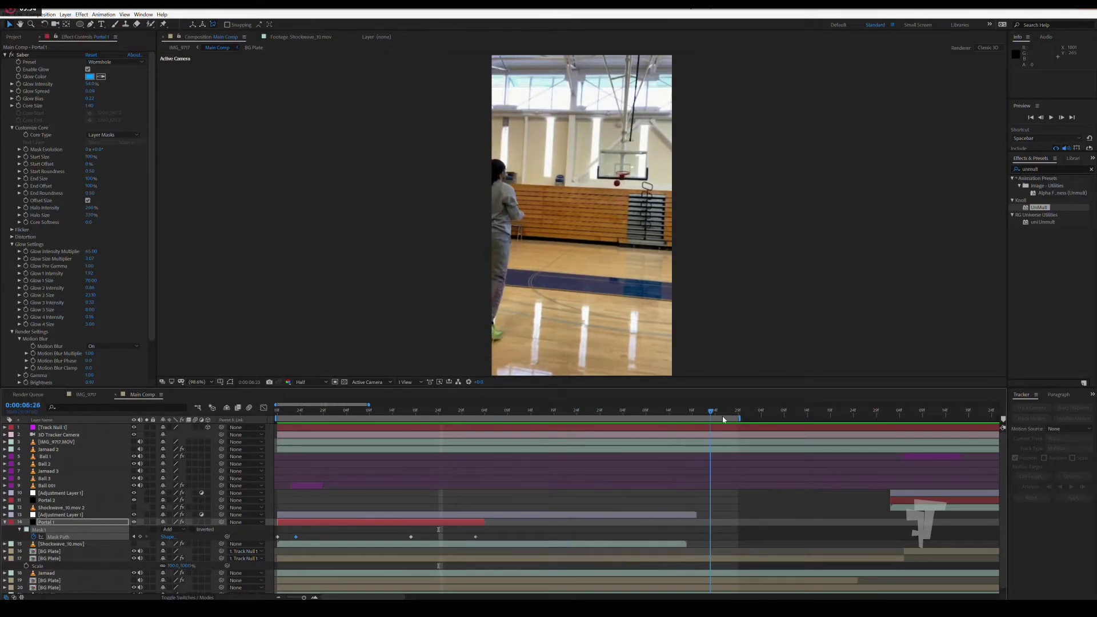
At 0:00:04:13, sample a magenta Glow Color for Portal 1's Saber and confirm it.
left_click_drag(676, 416, 385, 444)
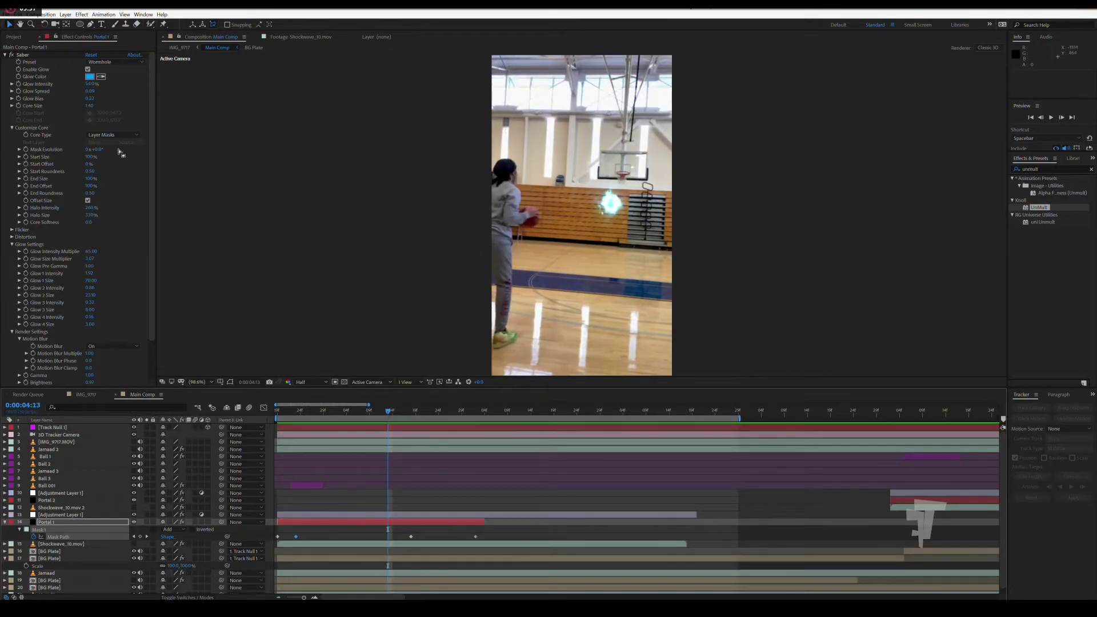
left_click(89, 76)
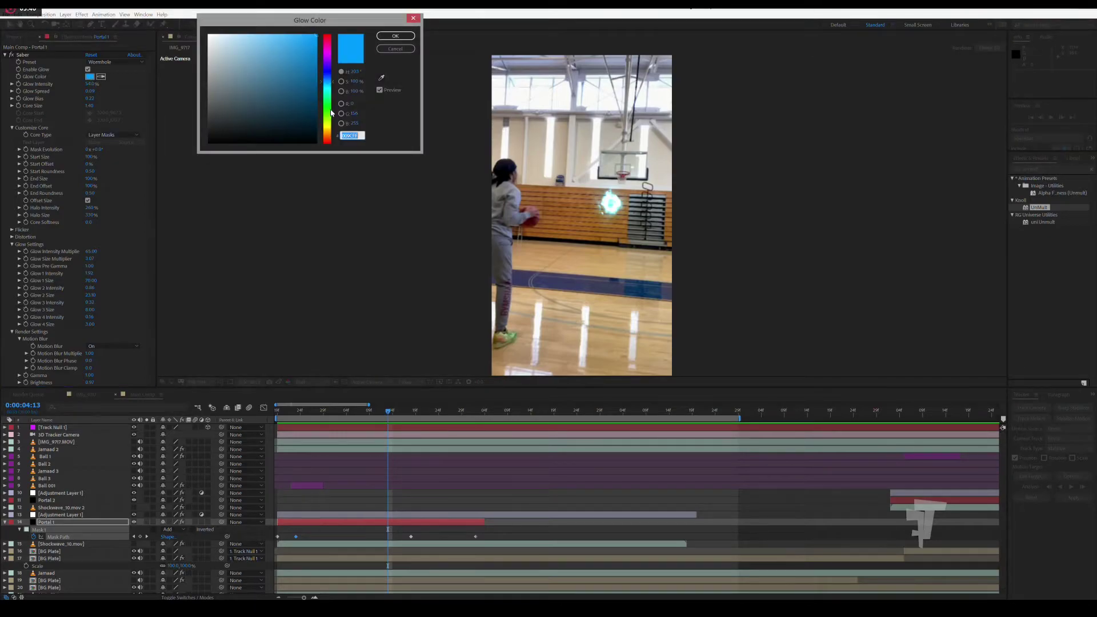
left_click(382, 77)
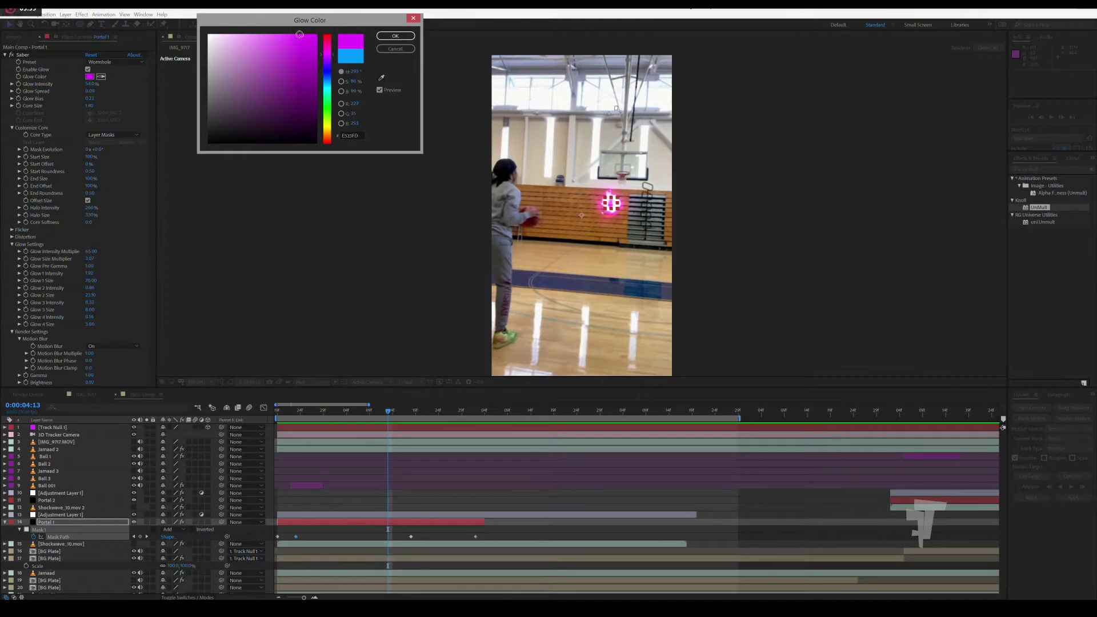
left_click(392, 36)
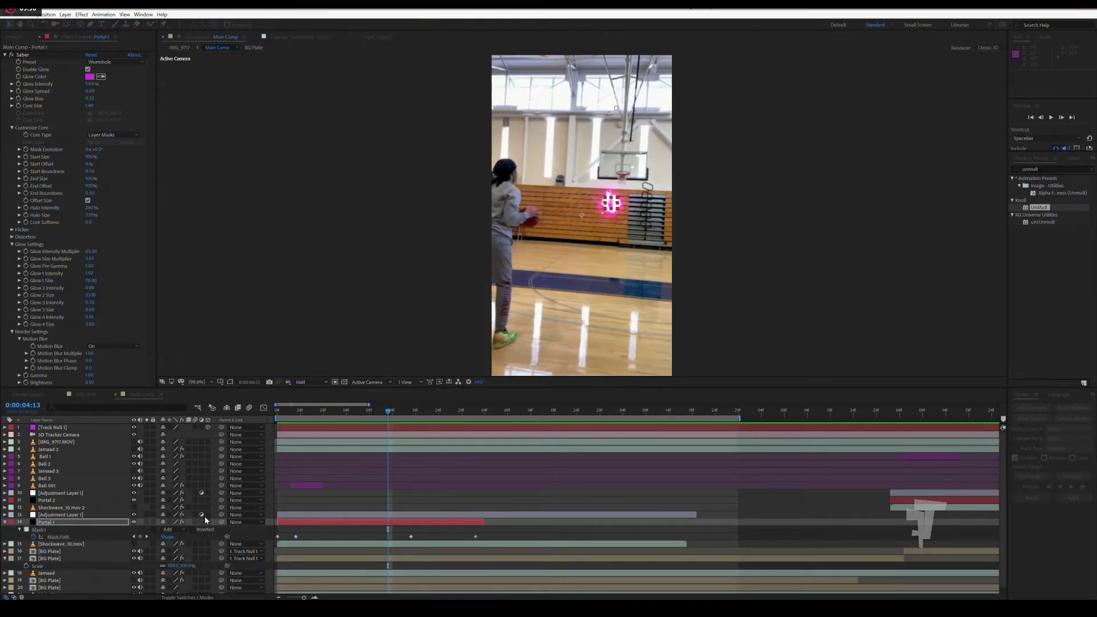
left_click(198, 597)
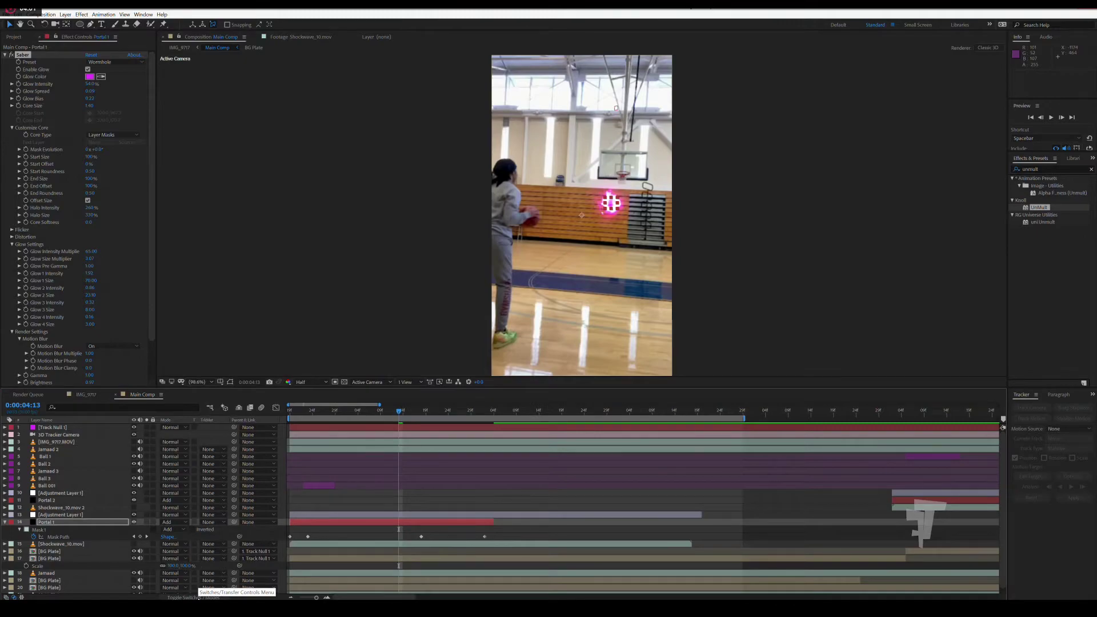
Go to 0:00:04:03, select the Ball 2 layer and save the project.
left_click(198, 597)
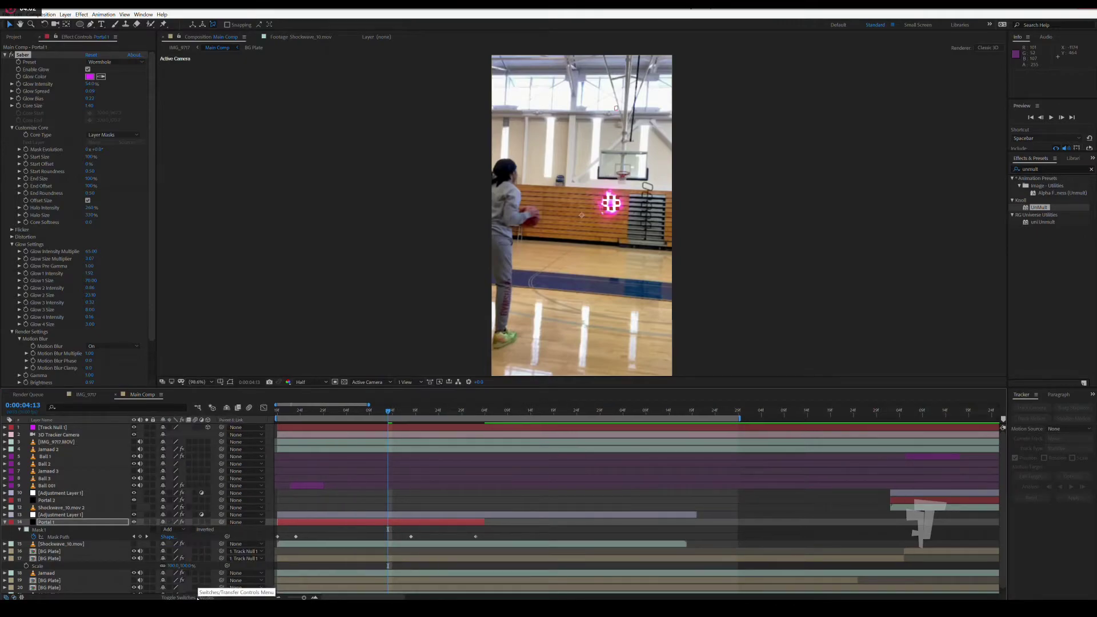
left_click(342, 411)
left_click(332, 462)
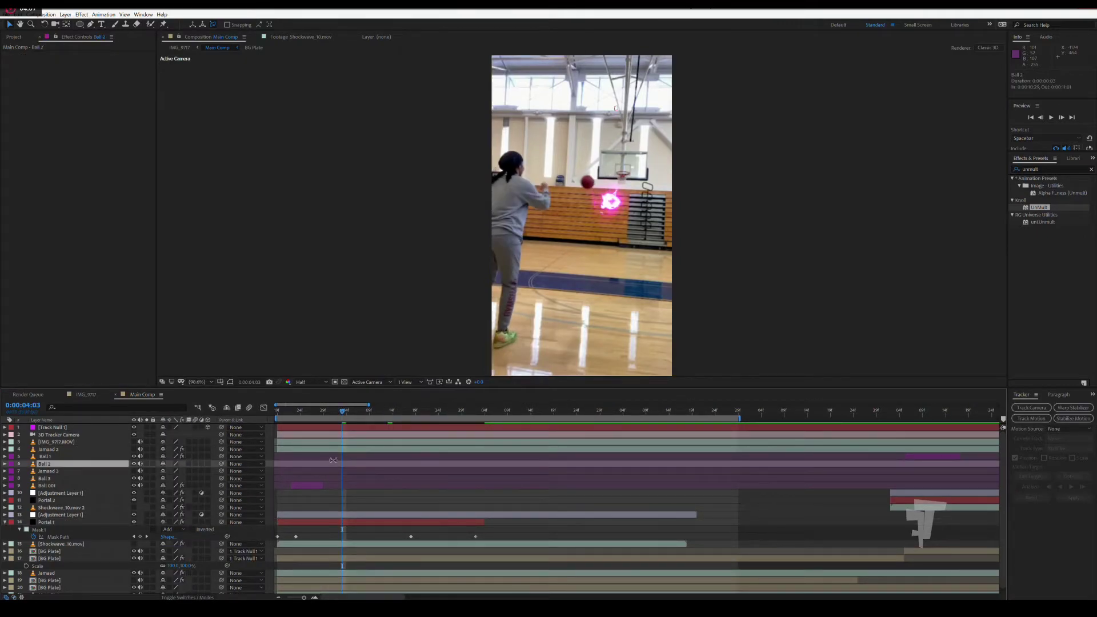
key("ctrl+s")
Preview the composition, then park at 0:00:05:02 with the whole comp visible in the timeline.
left_click(1051, 117)
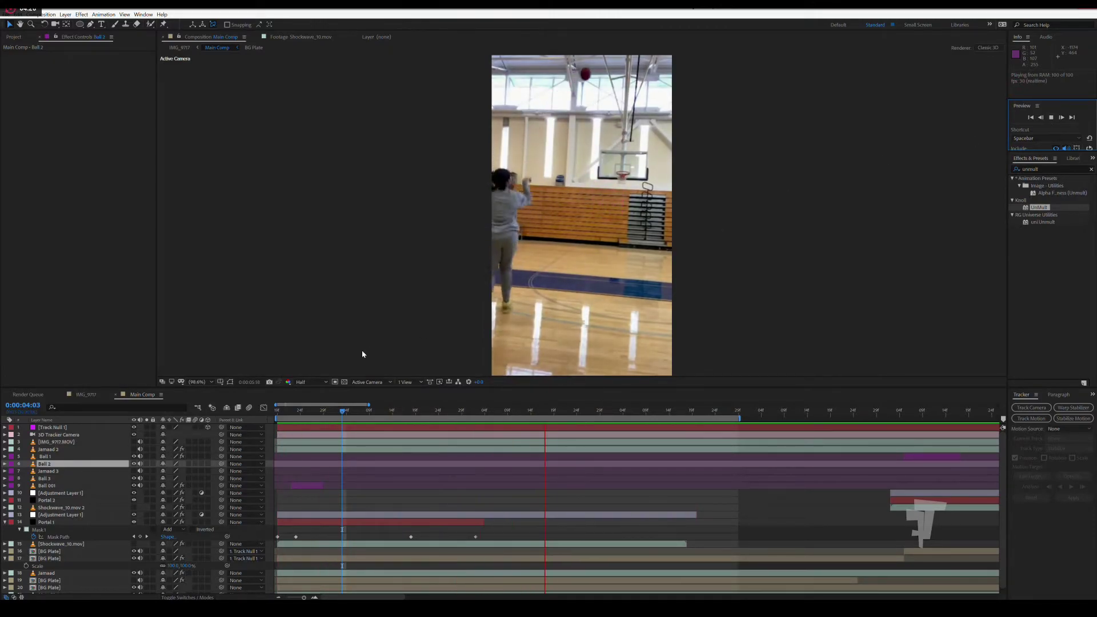
left_click(292, 416)
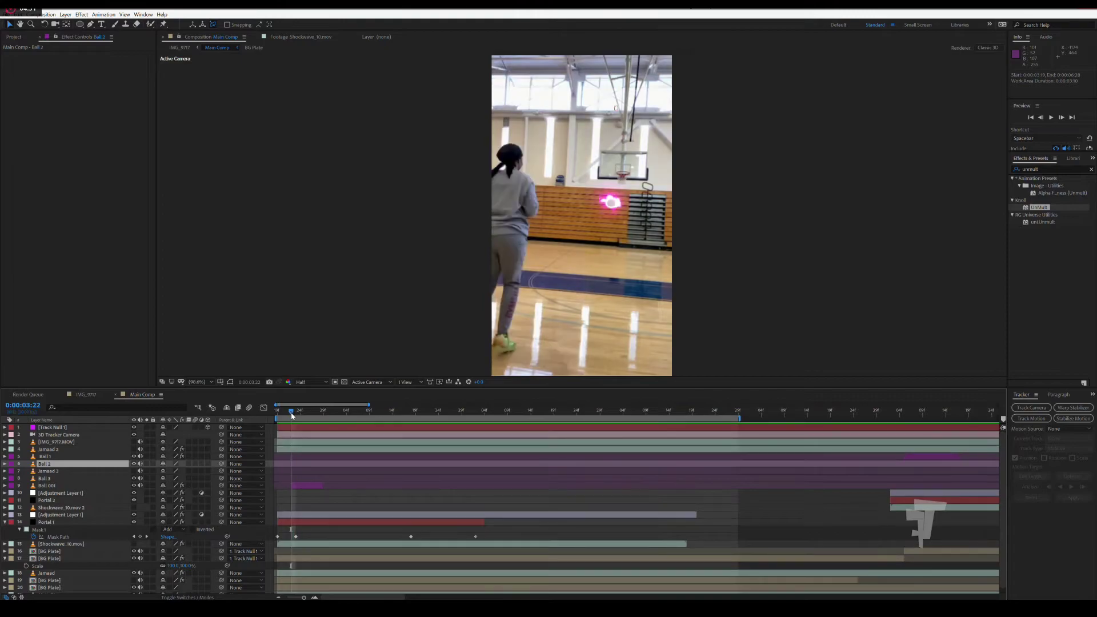
key("Page_Down")
key("Page_Down")
left_click_drag(305, 415, 475, 412)
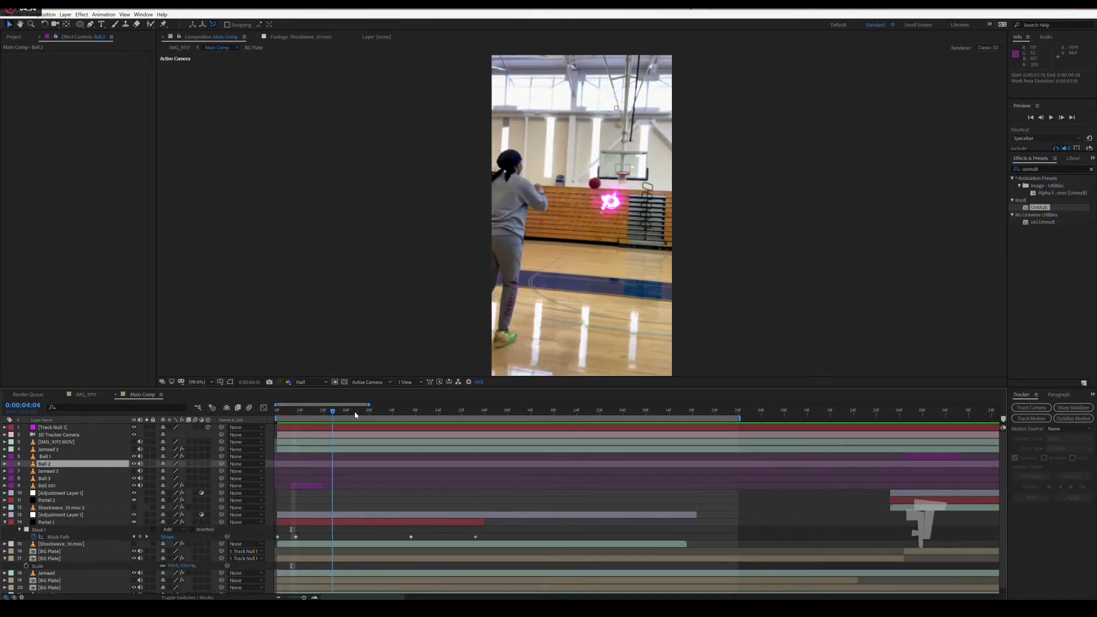
key("semicolon")
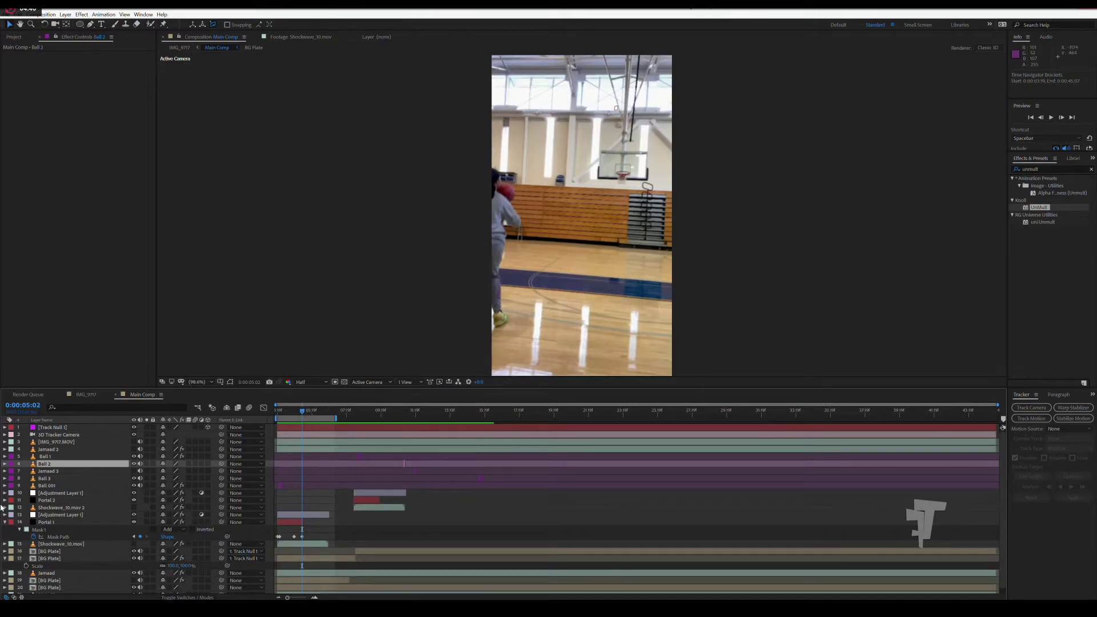
Duplicate Adjustment Layer 1, Portal 1 and Shockwave_10.mov and slide the copies later in time.
left_click(4, 522)
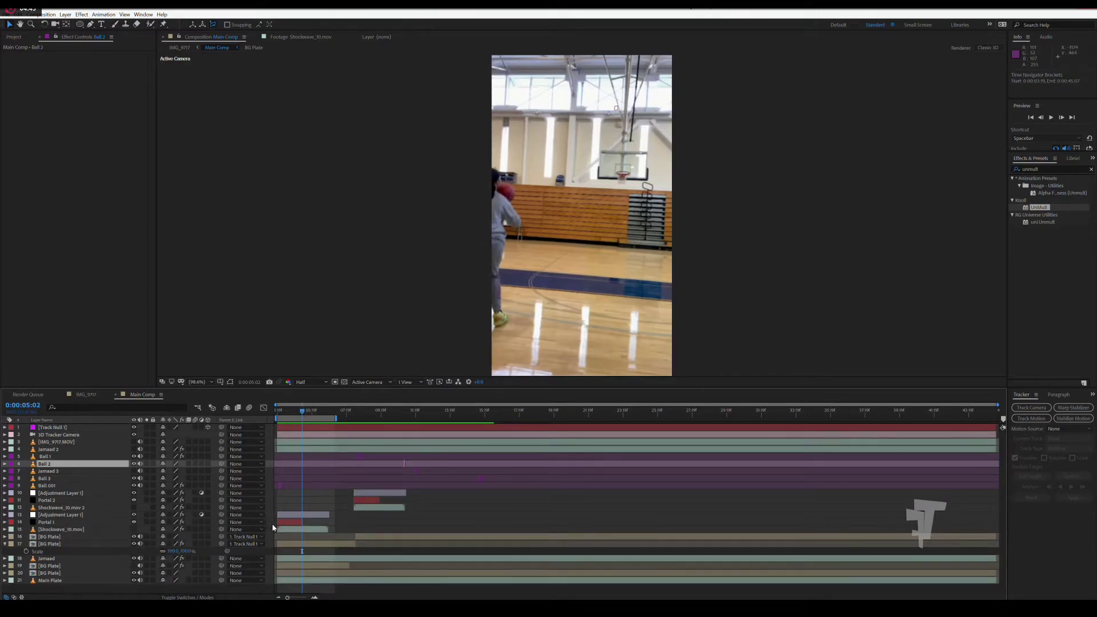
left_click(76, 530)
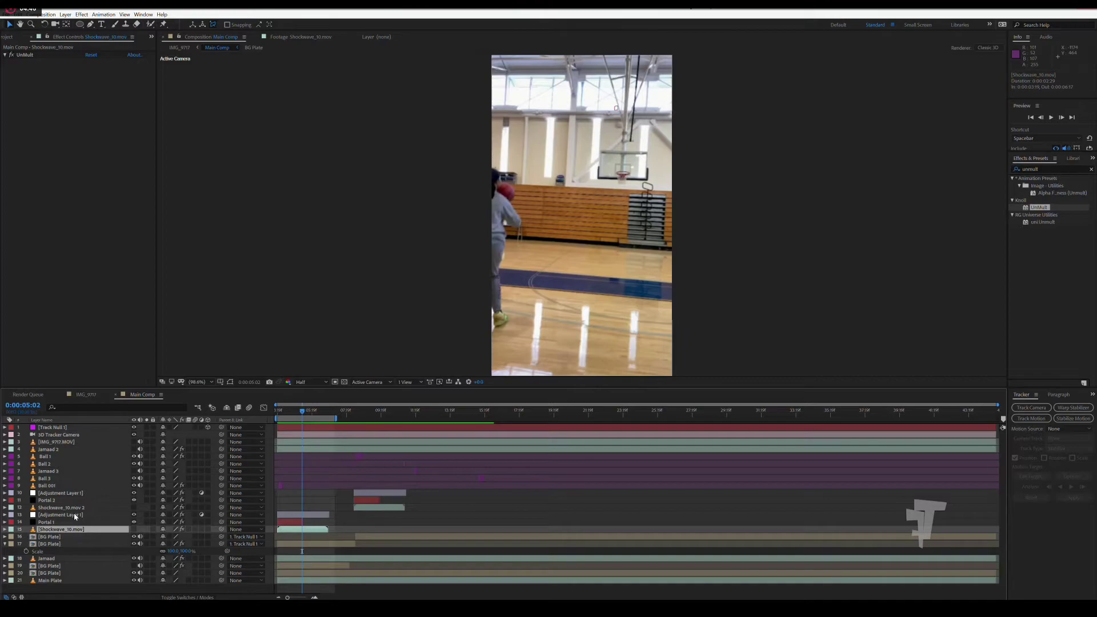
left_click(75, 515, "shift")
key("ctrl+d")
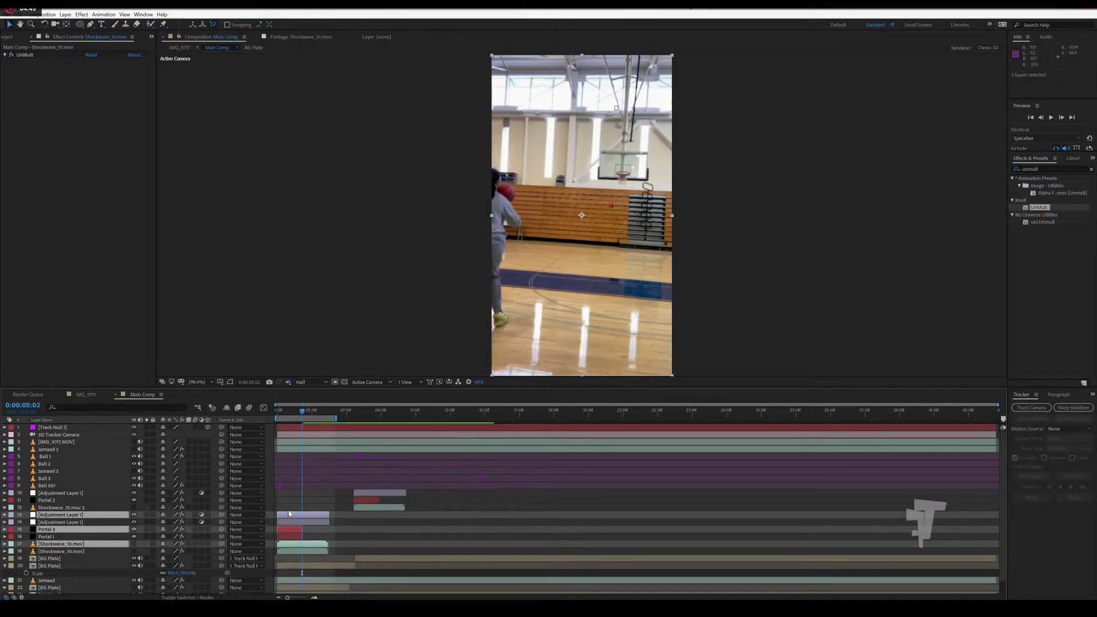
left_click_drag(283, 515, 361, 526)
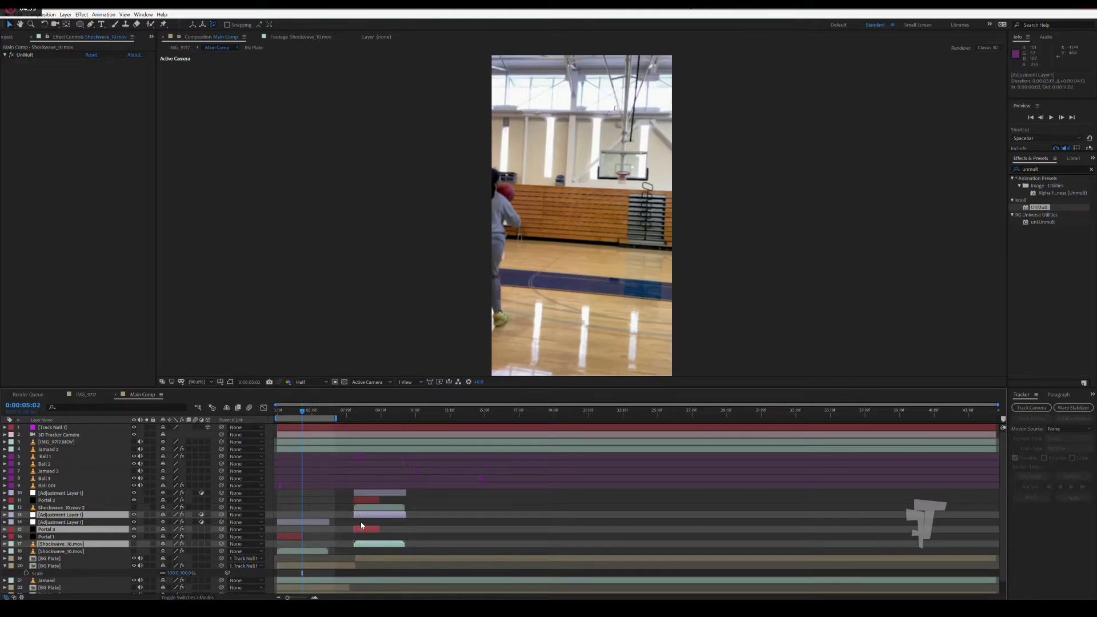
Place the duplicated shockwave below Portal 3 and delete the three unneeded layers.
left_click(63, 533)
left_click_drag(60, 544, 60, 525)
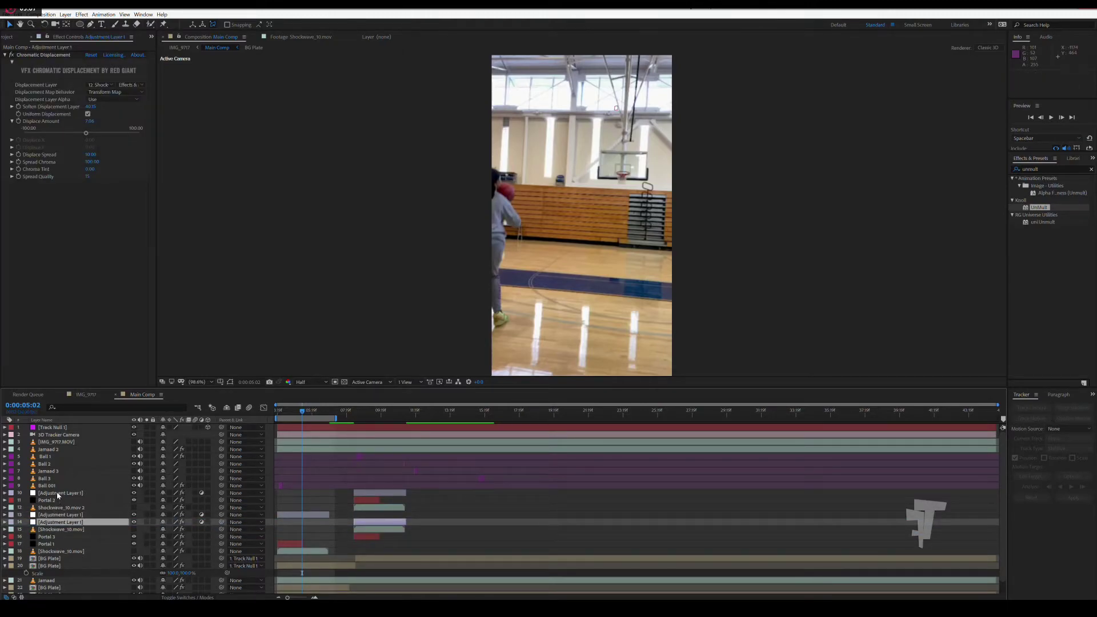
left_click(57, 495)
left_click(67, 508, "shift")
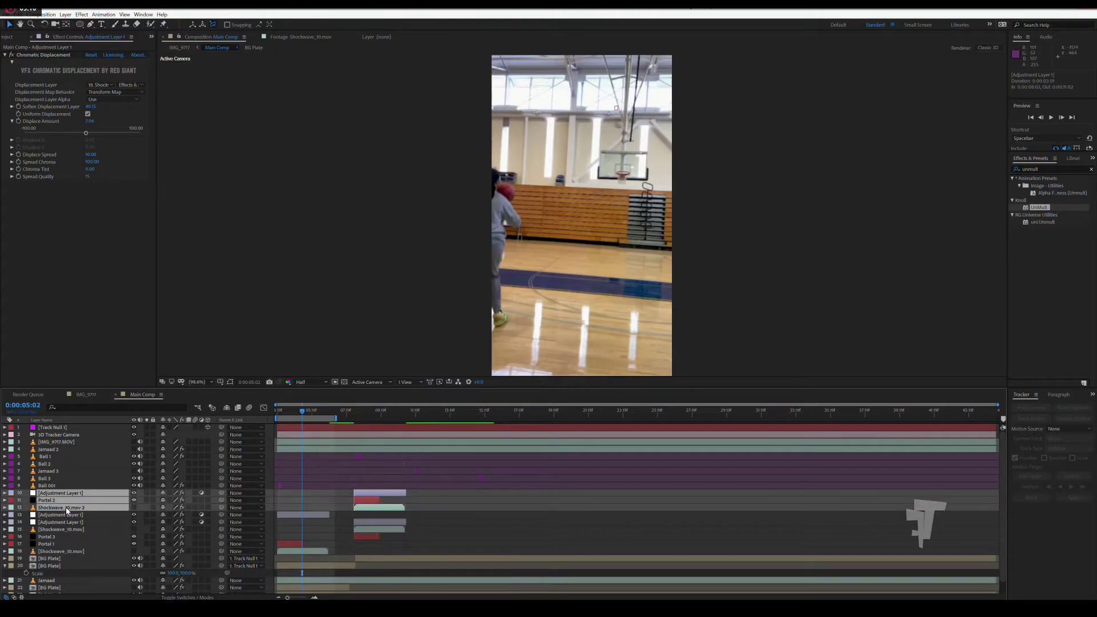
key("Delete")
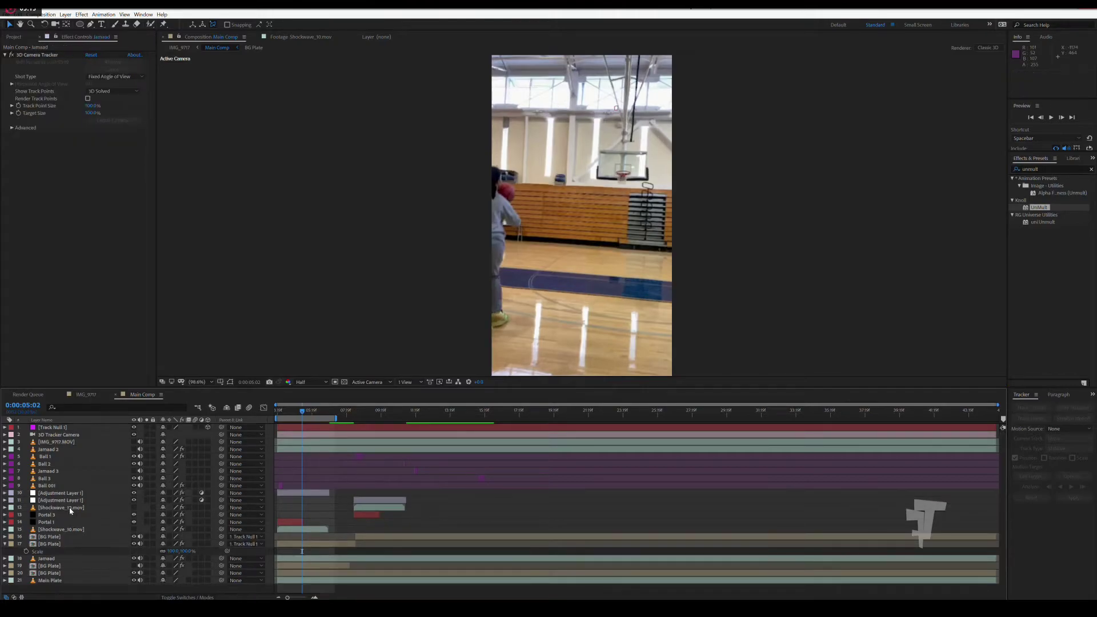
Reorder Adjustment Layer 1 below Portal 1 and Shockwave_10.mov under Portal 3, at 0:00:08:09.
mouse_move(57, 500)
left_mouse_down()
mouse_move(58, 525)
mouse_move(367, 514)
left_mouse_up()
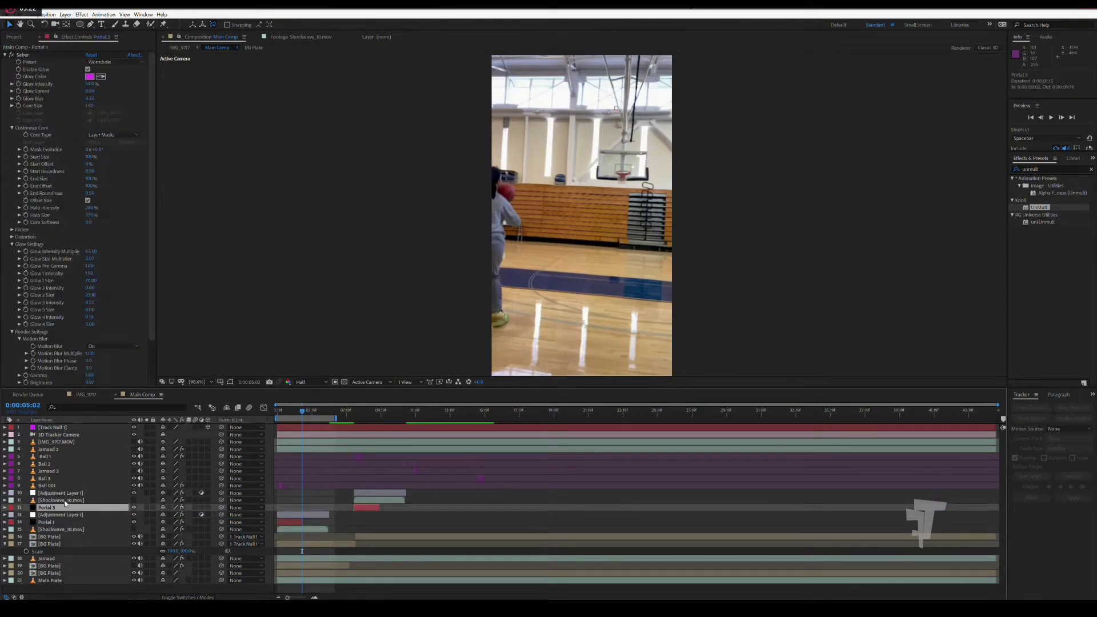
left_click(63, 500)
left_click_drag(70, 511, 70, 512)
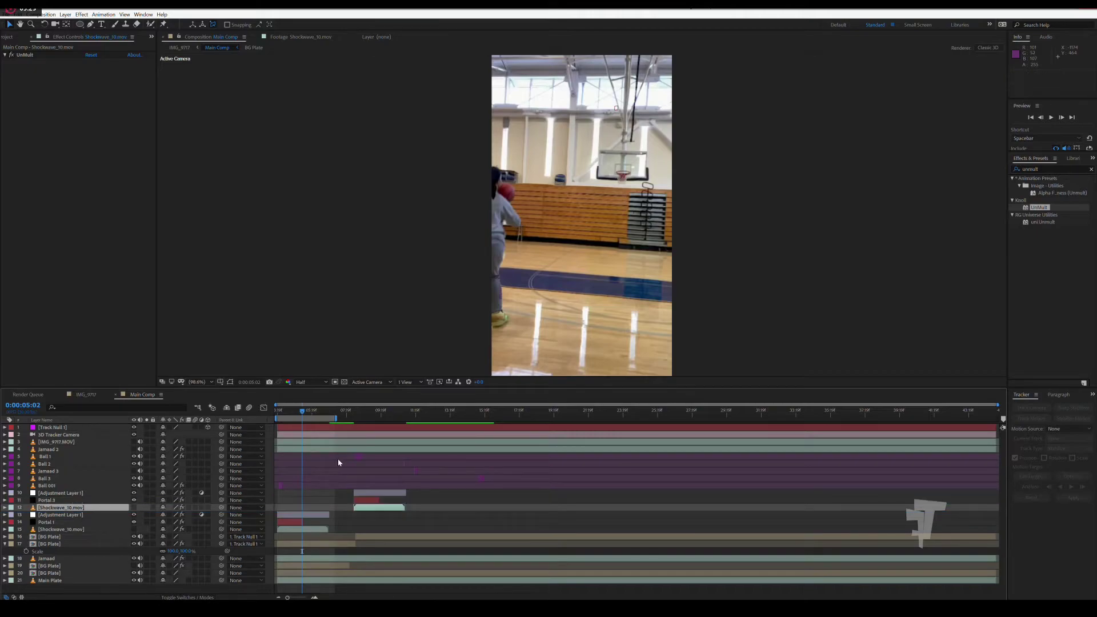
left_click_drag(353, 412, 355, 420)
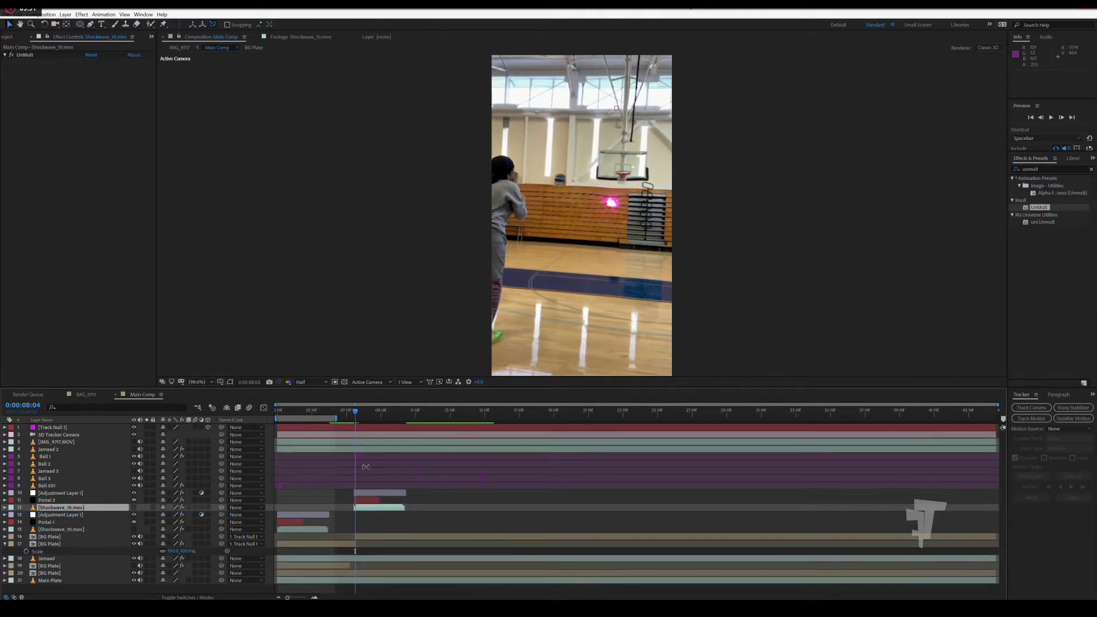
left_click(366, 494)
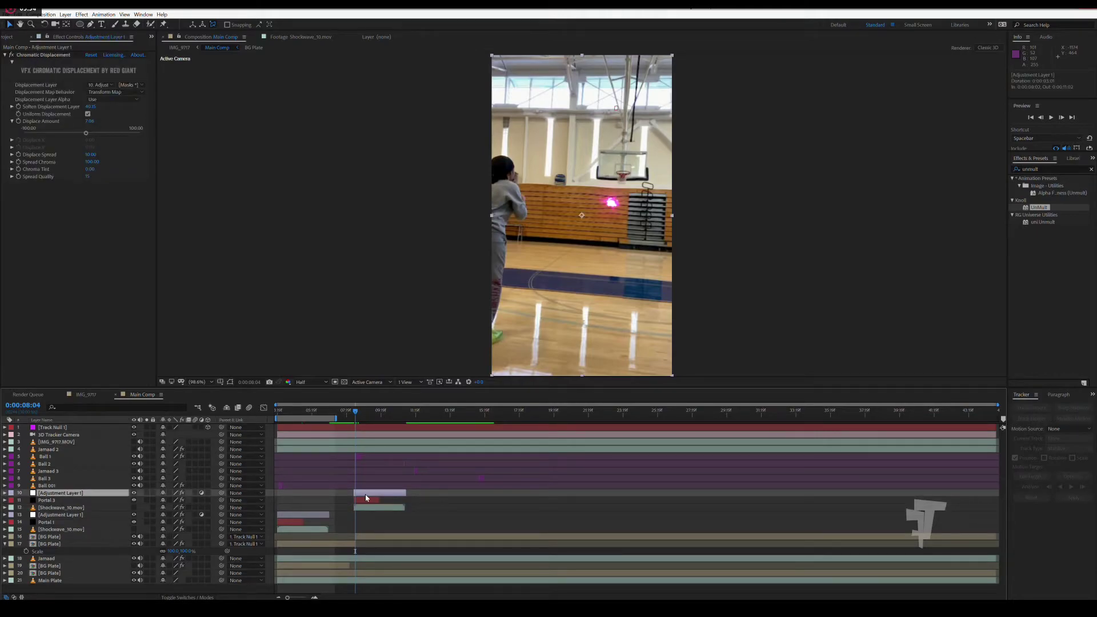
Set Chromatic Displacement's Displacement Layer to 11. Portal 3 and check frames near 0:00:08:09 at 200%.
left_click(111, 86)
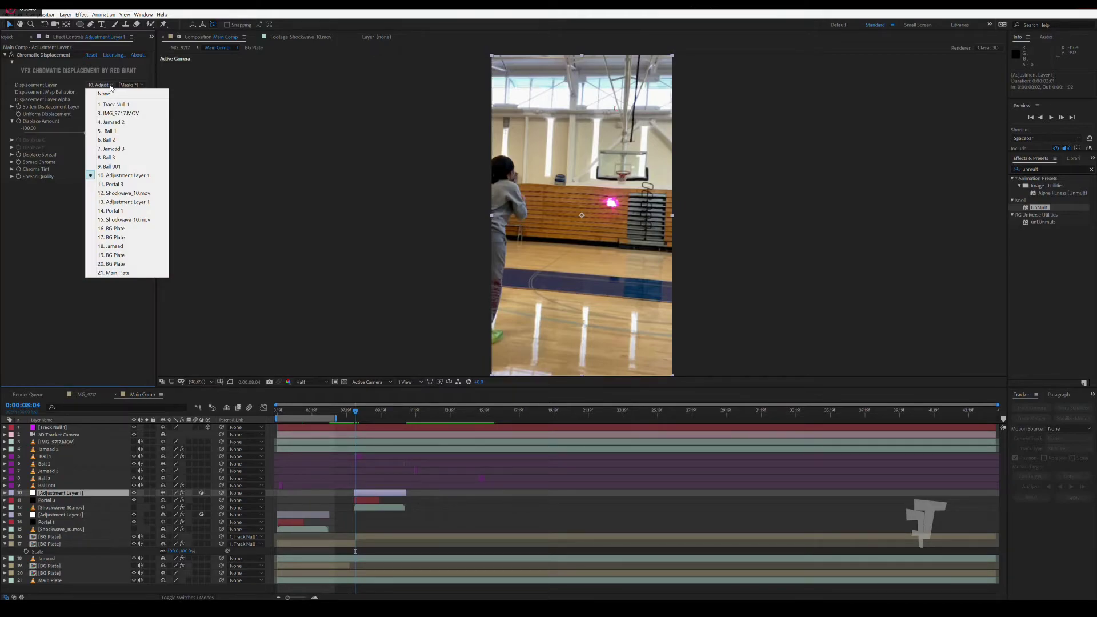
left_click(104, 184)
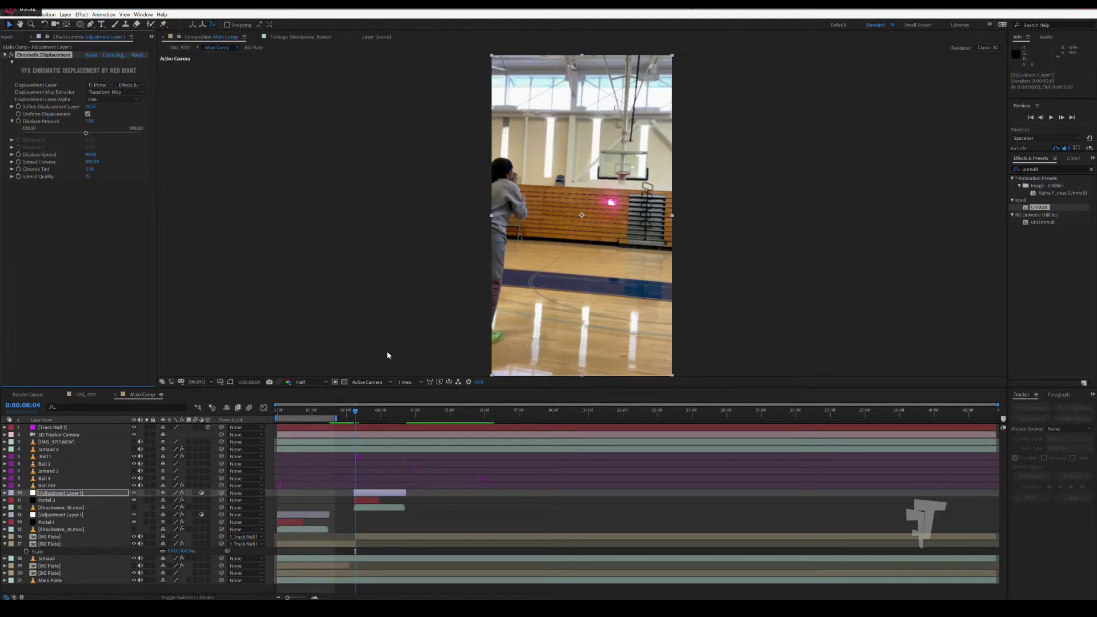
key("Page_Up")
key("Page_Up")
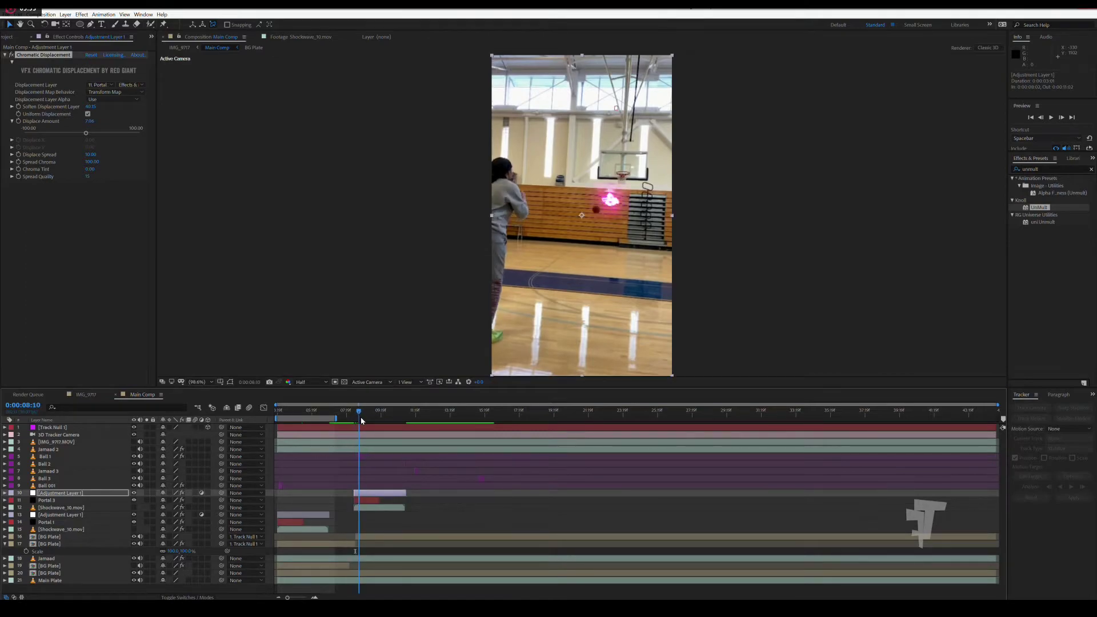
key("Page_Down")
key("Page_Down")
key("Page_Down")
key("Page_Down")
key("Page_Down")
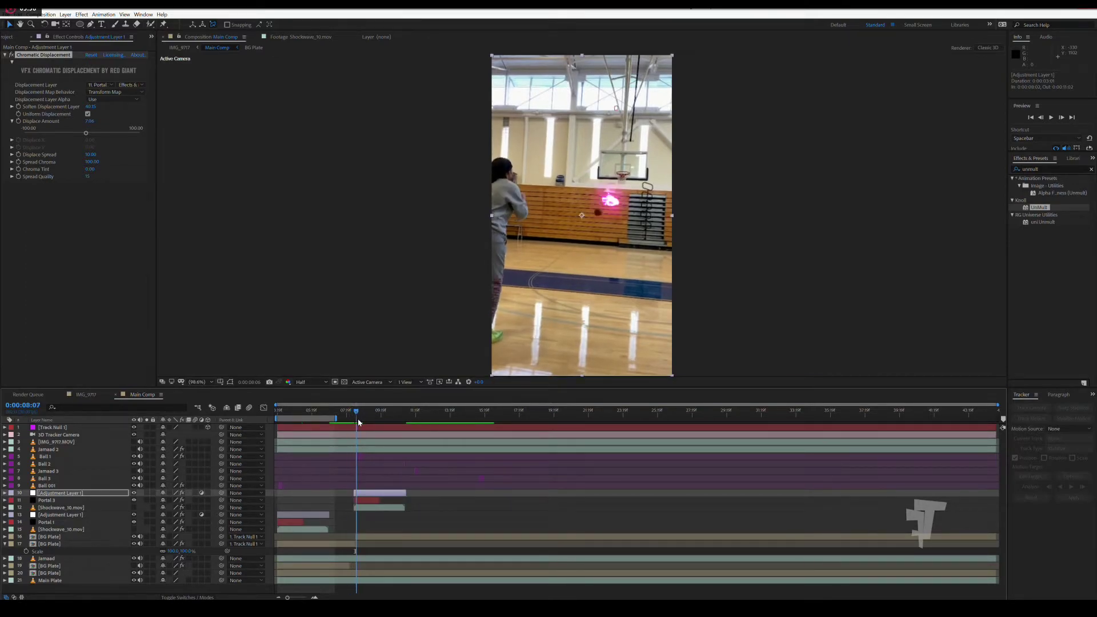
key("Page_Down")
key("Page_Down")
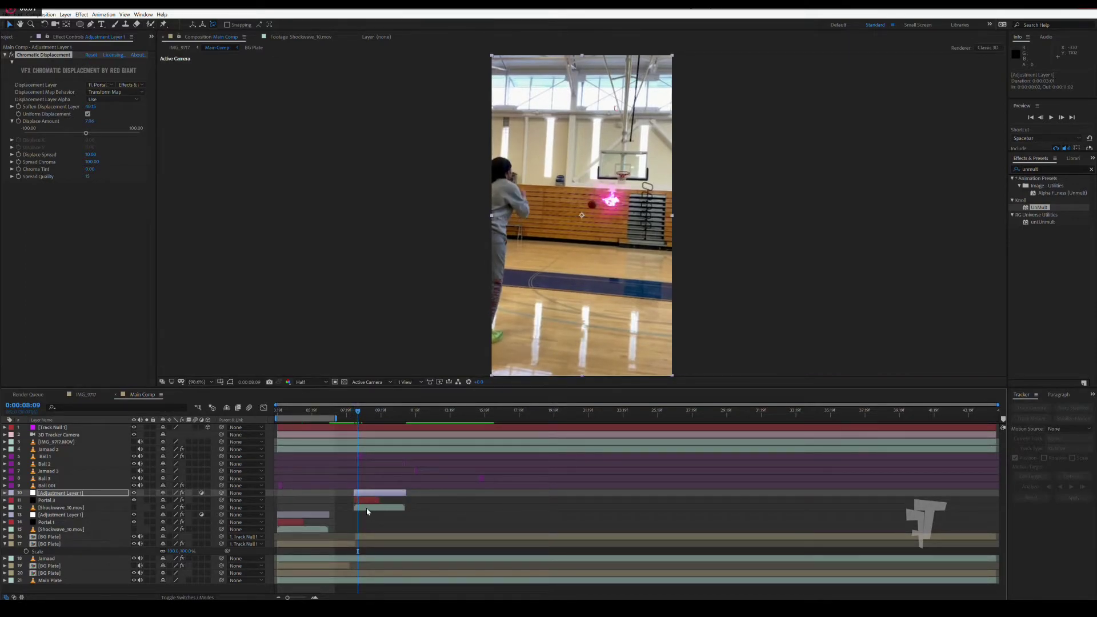
left_click(367, 508, "shift")
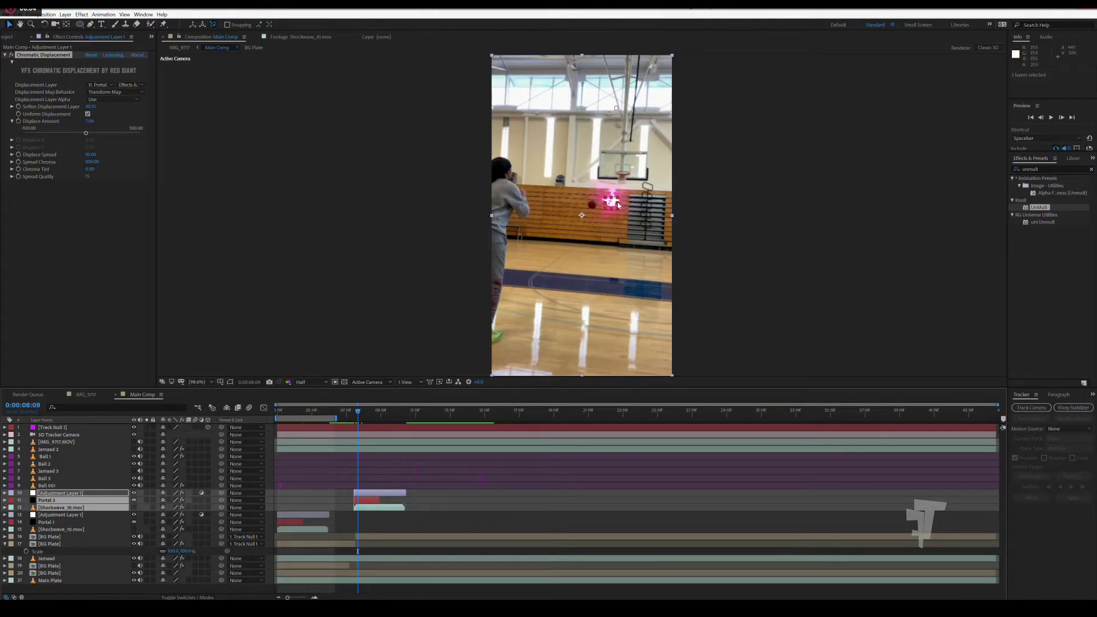
key("period")
key("period")
Move the portal layers onto the ball at 0:00:08:09 and reselect only the adjustment layer.
left_click_drag(644, 193, 606, 203)
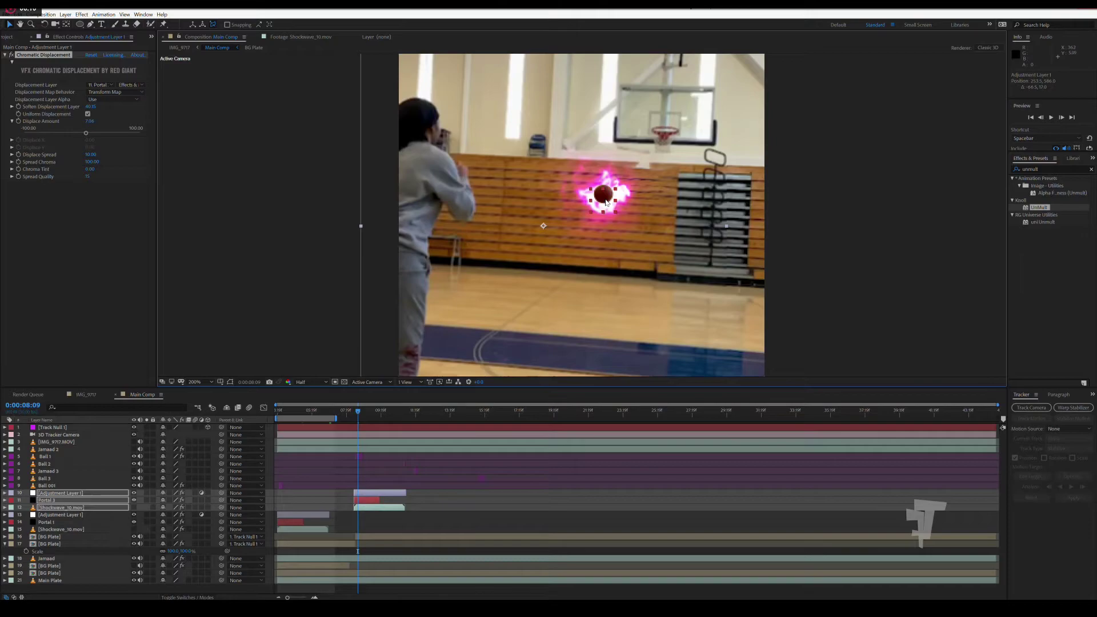
left_click_drag(359, 415, 359, 413)
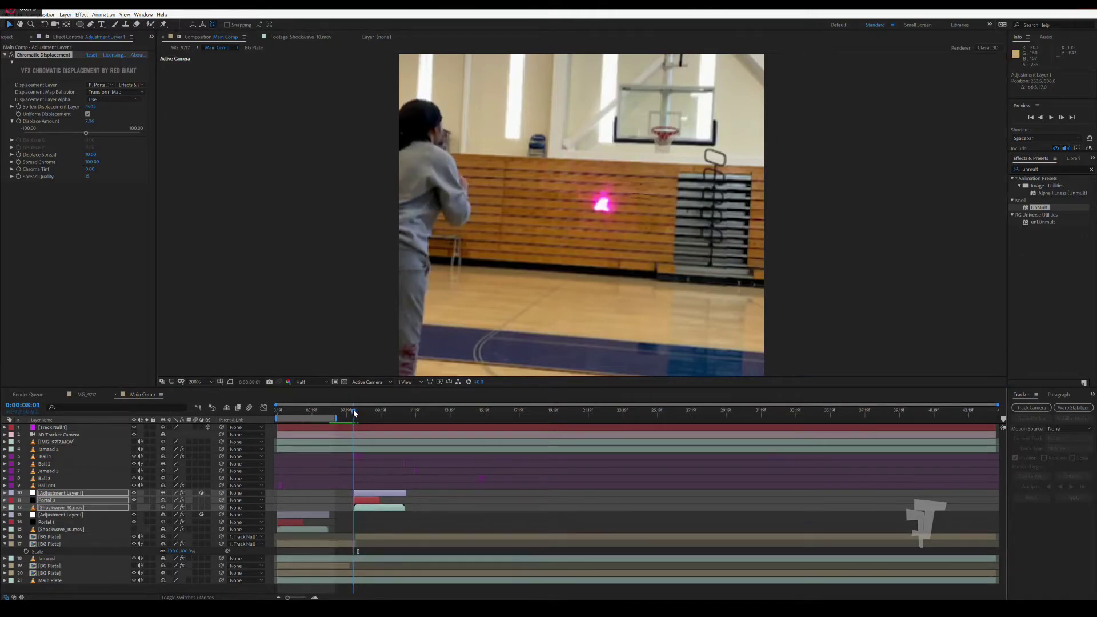
left_click(367, 494)
left_click(367, 493)
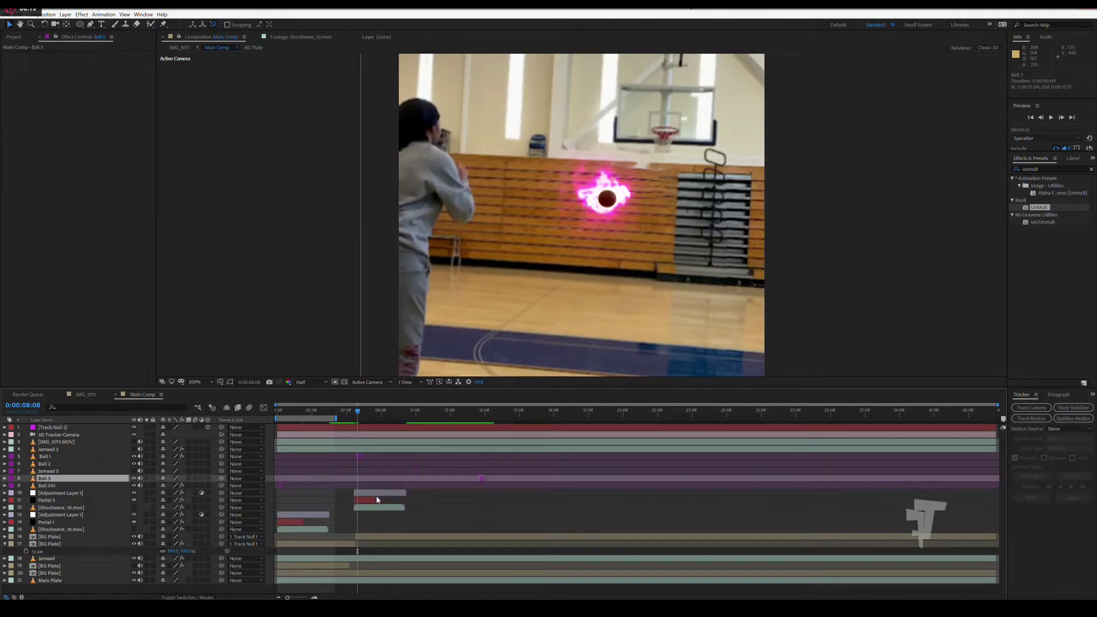
Try Tile Map for the displacement map behaviour, then revert to Transform Map.
left_click(147, 270)
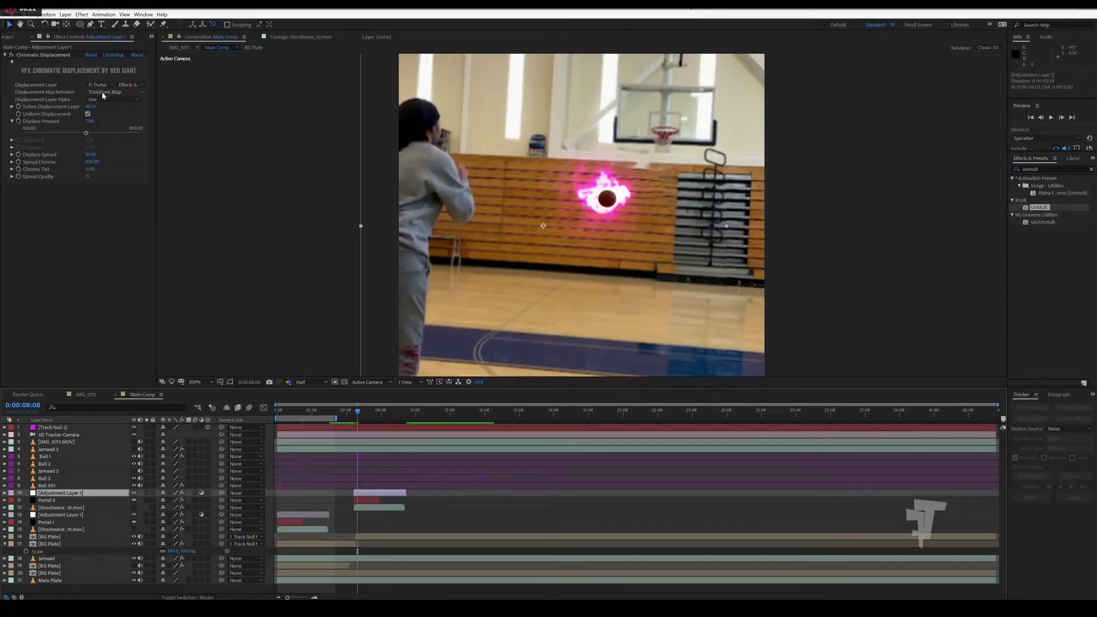
left_click(119, 93)
left_click(107, 118)
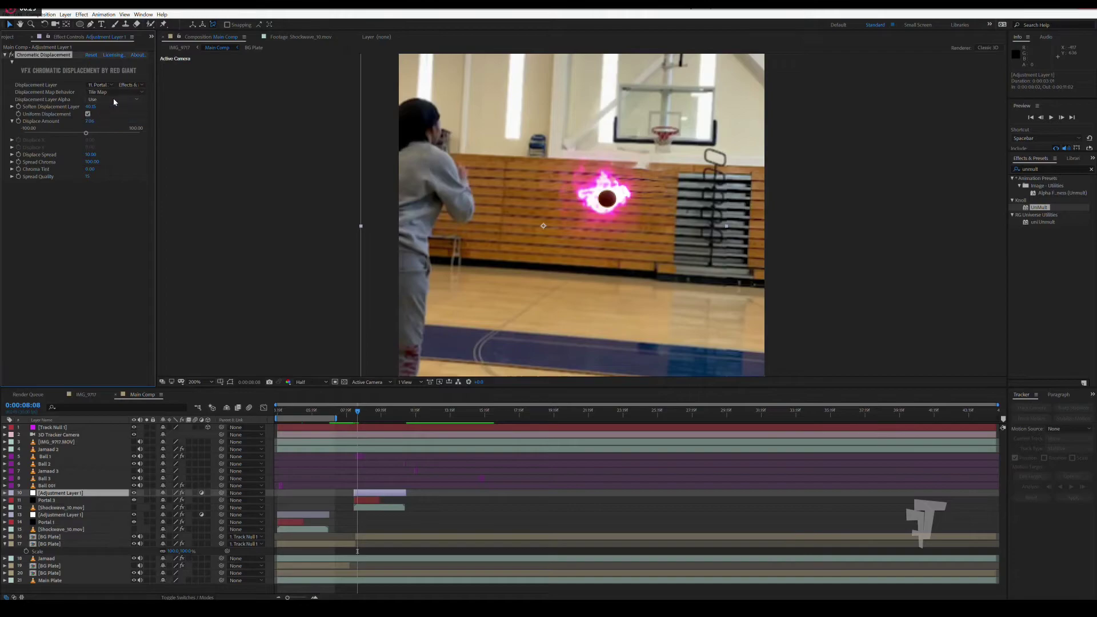
left_click(114, 93)
left_click(113, 128)
Delete both Shockwave_10.mov layers from Main Comp.
left_click(365, 506)
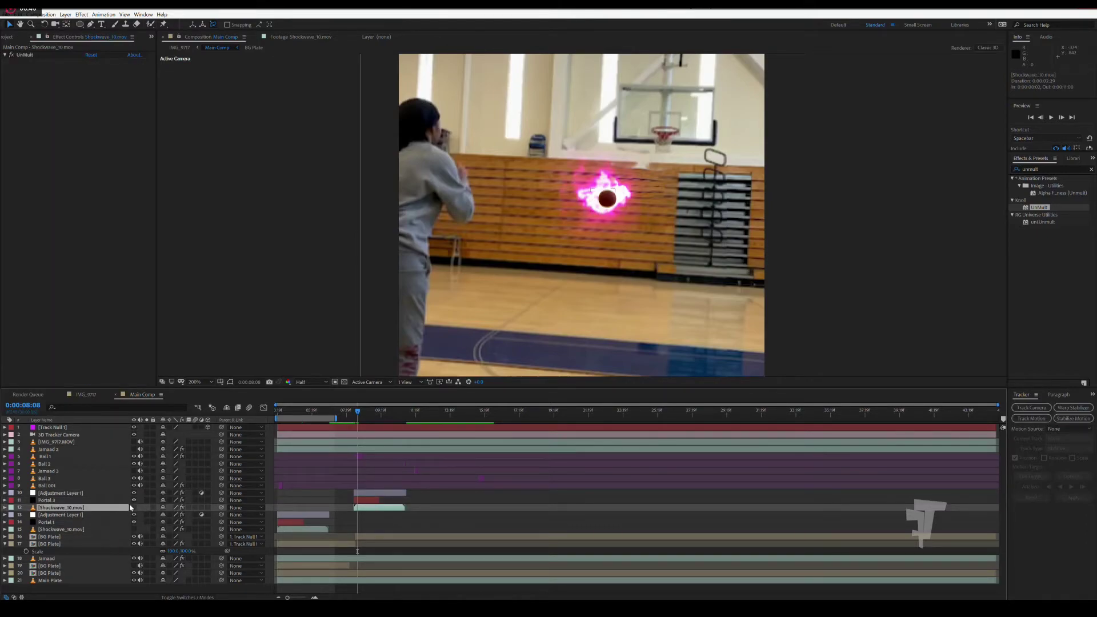
key("Delete")
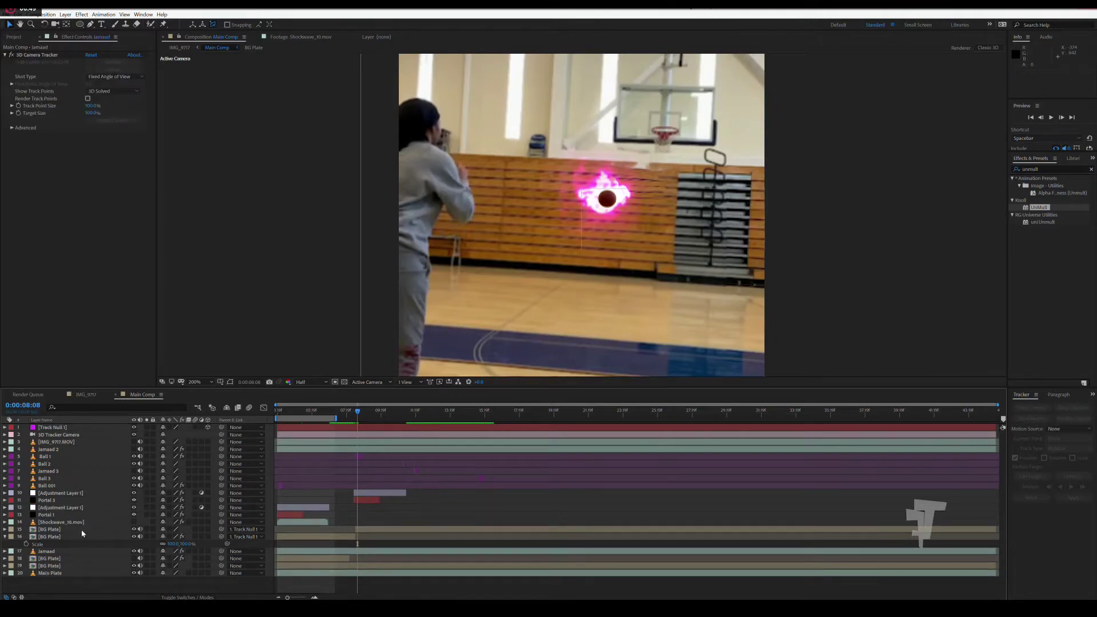
left_click(81, 523)
key("Delete")
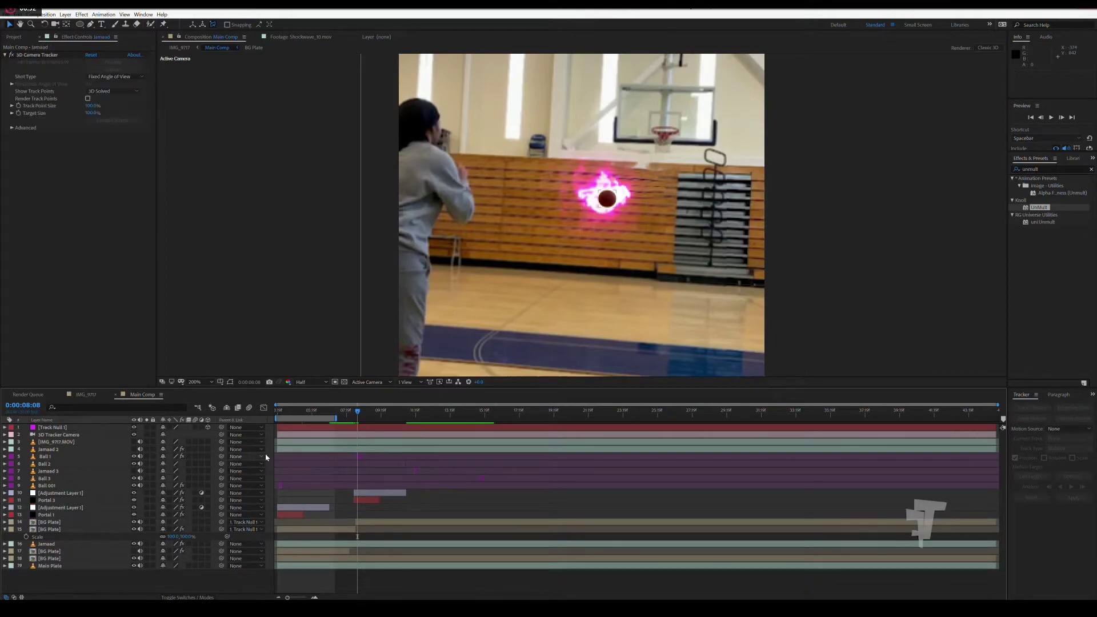
Shift Adjustment Layer 1 three frames earlier and trim its end around 0:00:04:28.
mouse_move(277, 410)
left_mouse_down()
mouse_move(261, 415)
mouse_move(339, 423)
mouse_move(326, 424)
left_mouse_up()
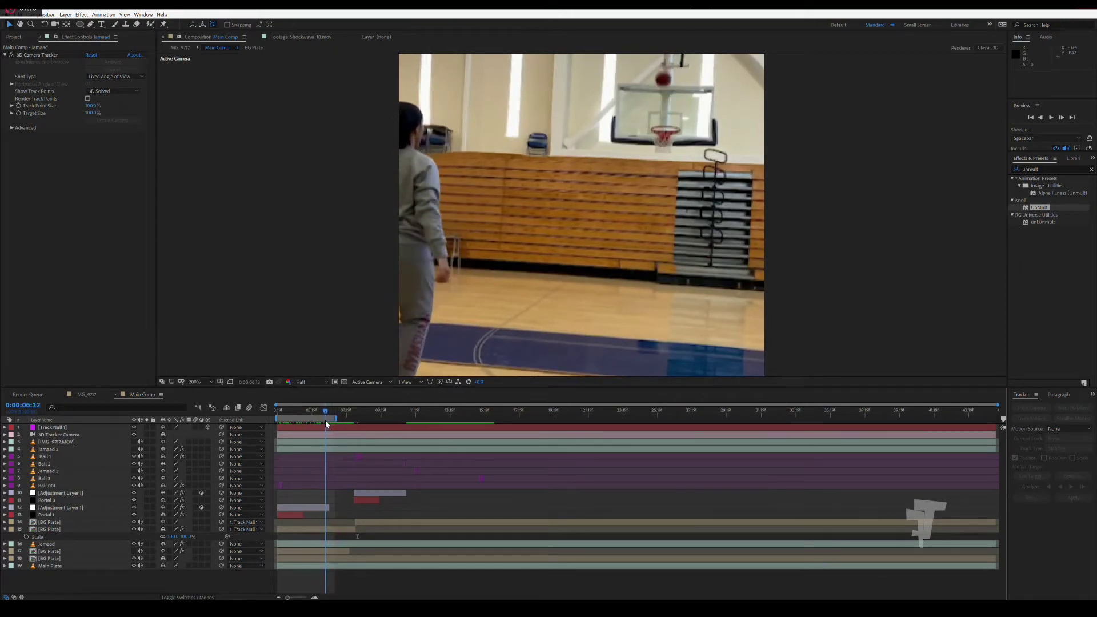
left_click(314, 510)
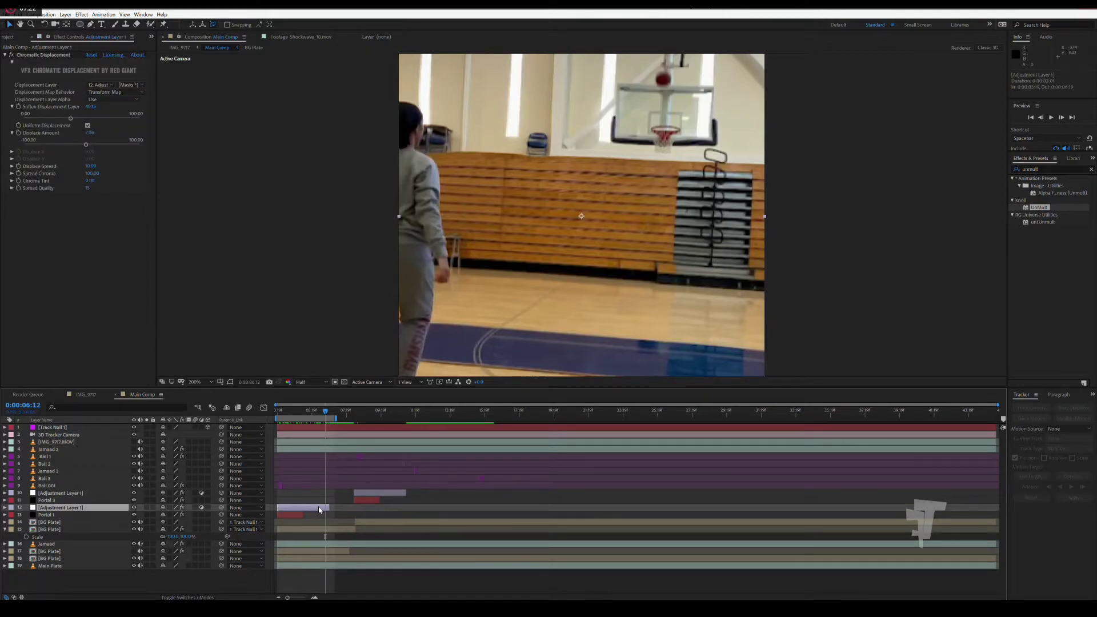
left_click_drag(326, 511, 324, 511)
left_click_drag(330, 508, 300, 516)
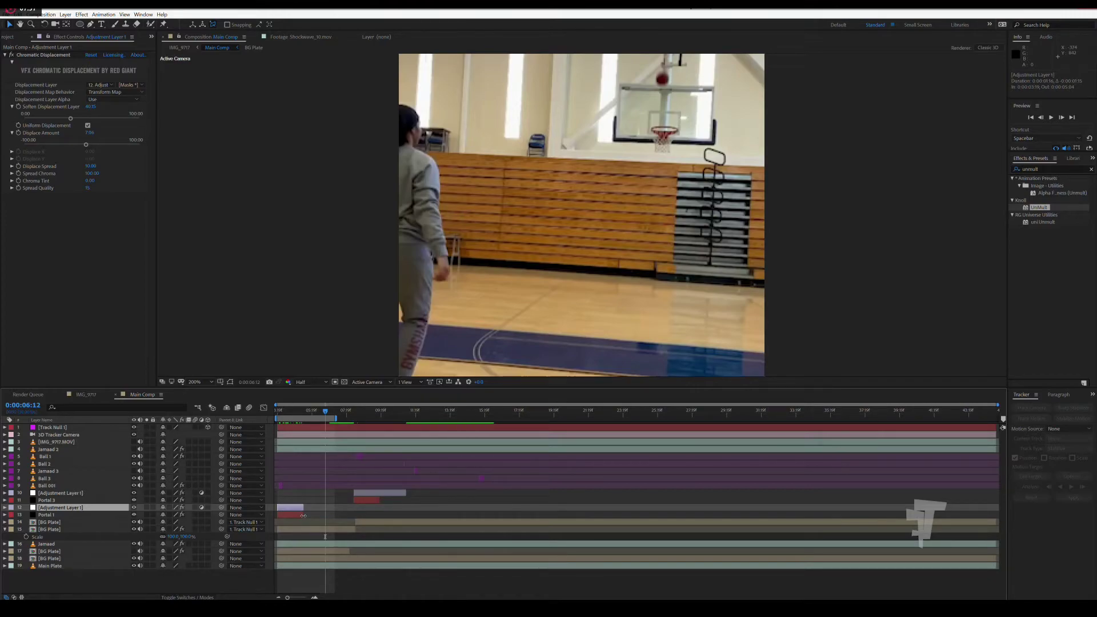
left_click(301, 414)
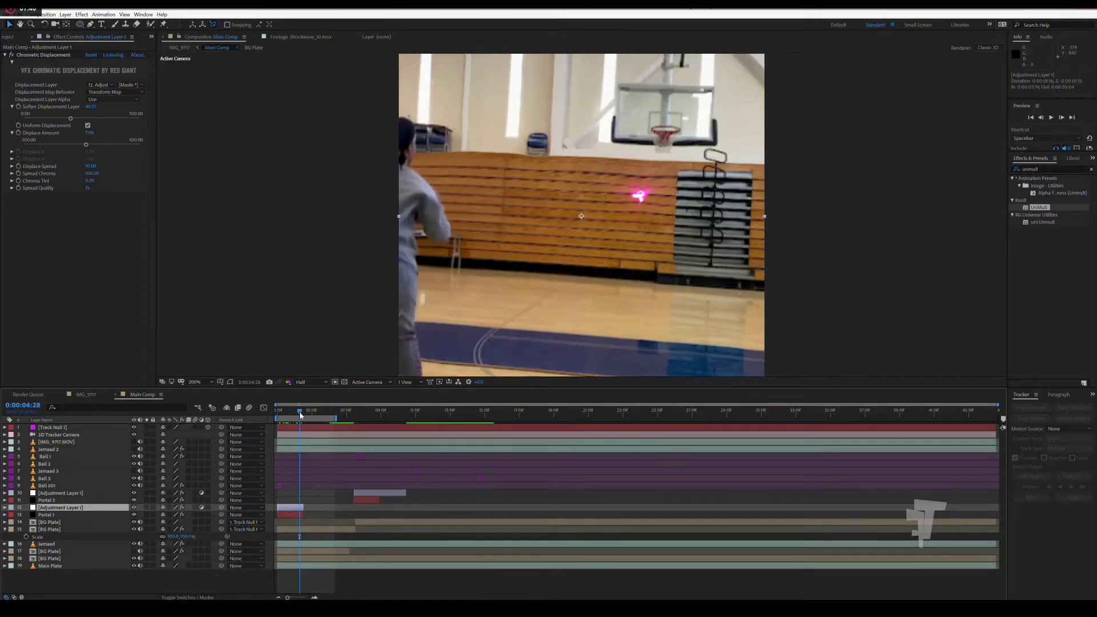
key("=")
key("=")
key("=")
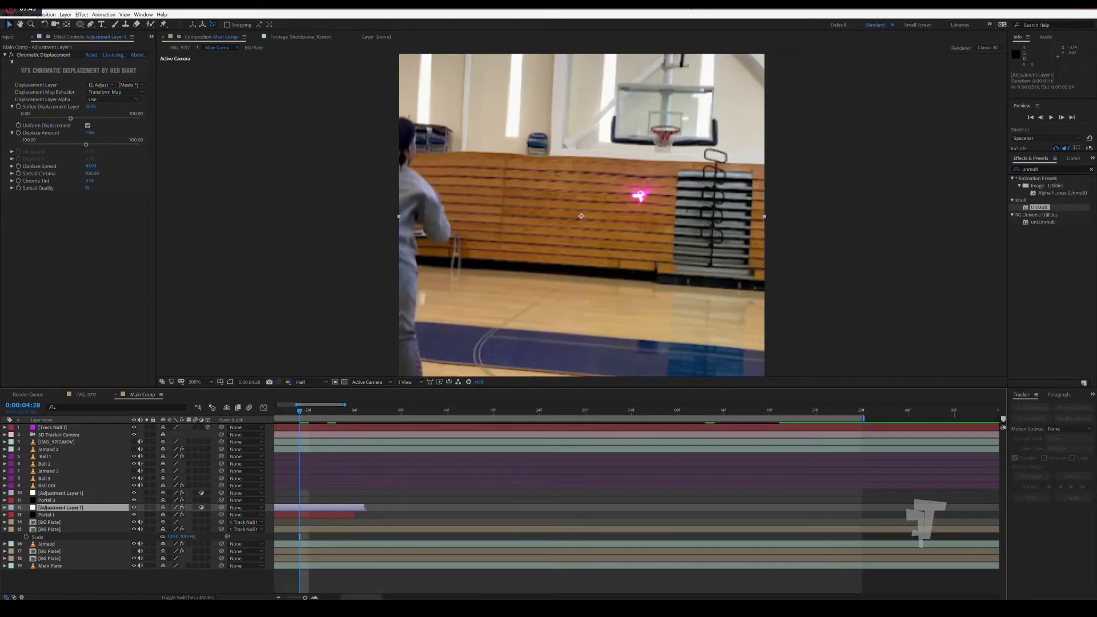
left_click_drag(363, 508, 354, 514)
left_click_drag(305, 597, 286, 597)
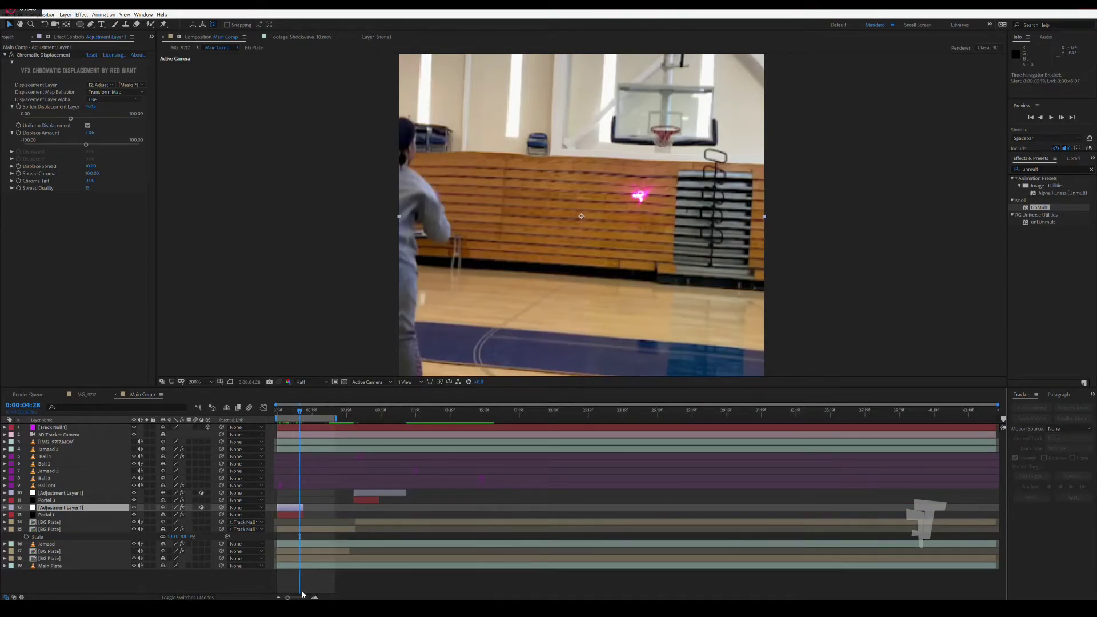
Return to the start, save the project and preview at Full resolution.
key("Home")
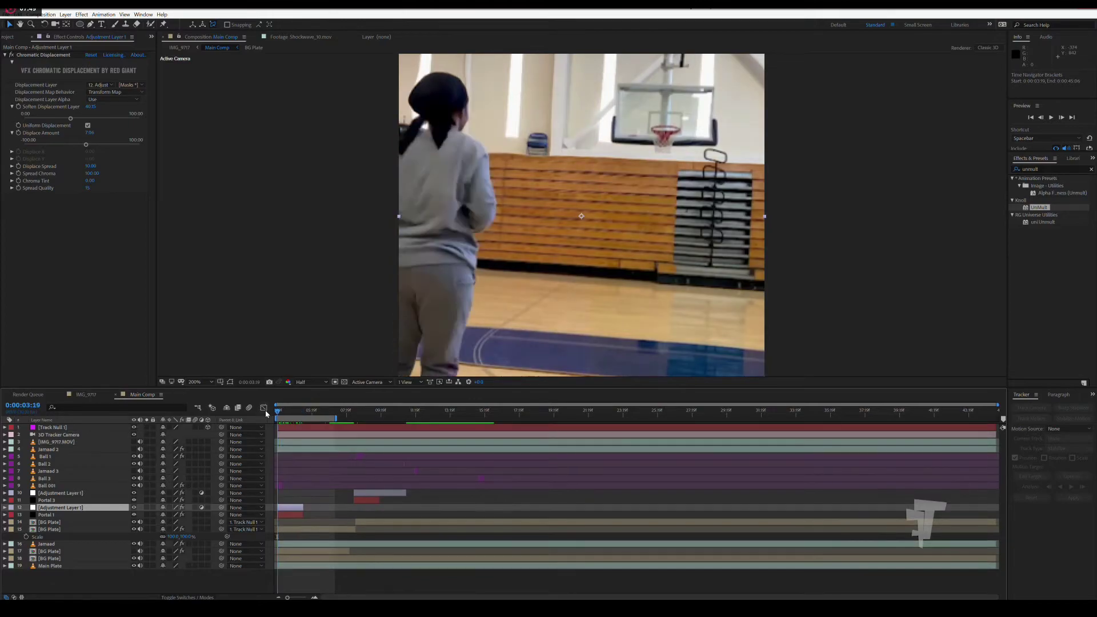
key("ctrl+s")
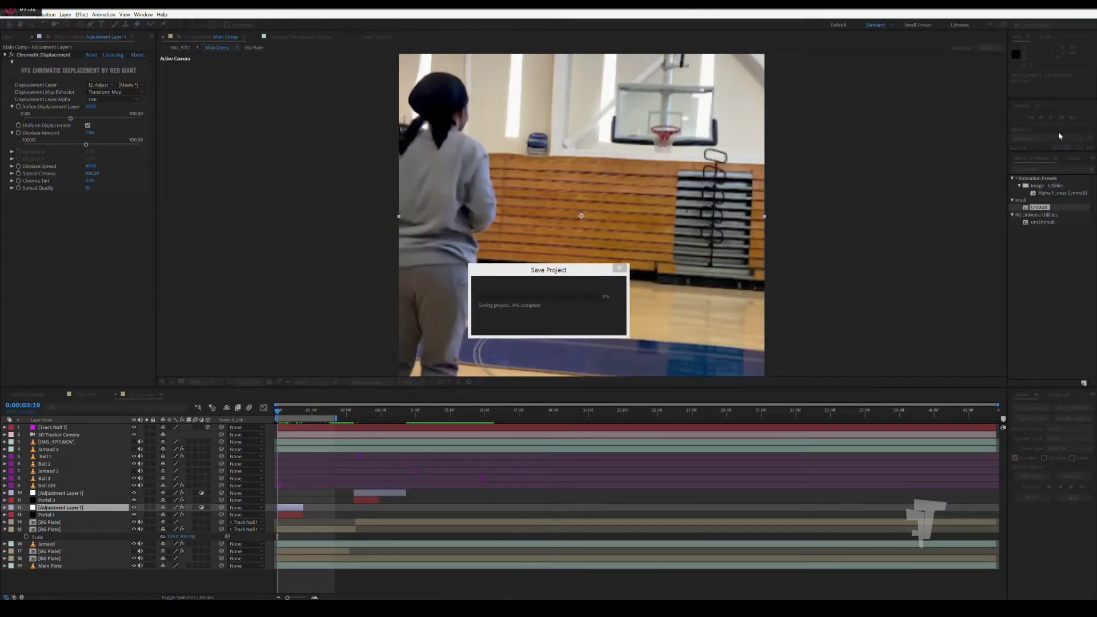
left_click(1050, 118)
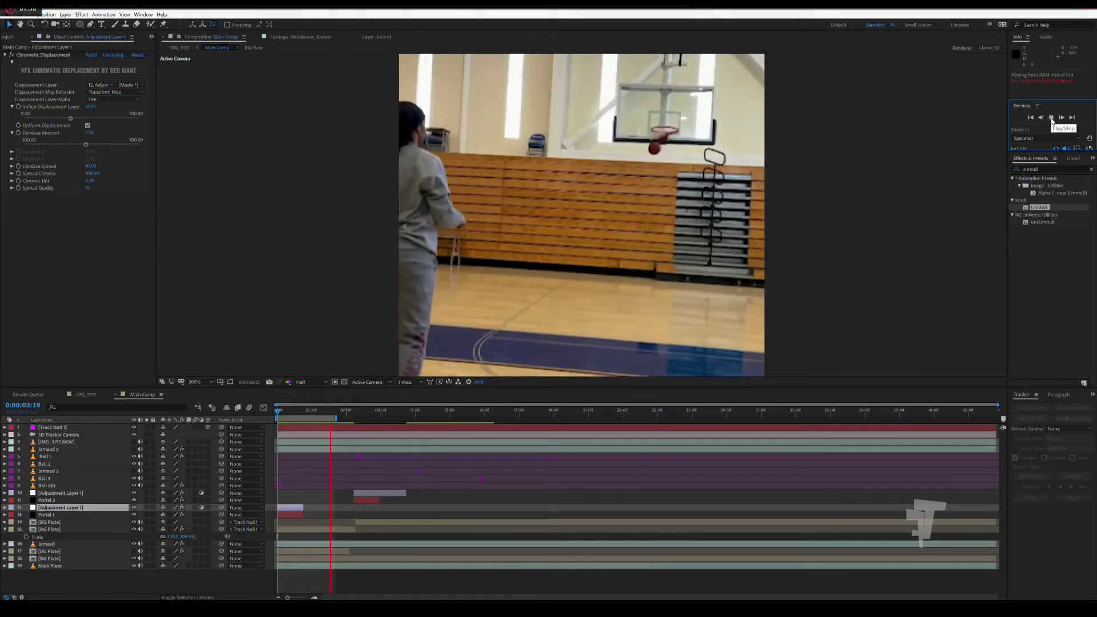
left_click(313, 382)
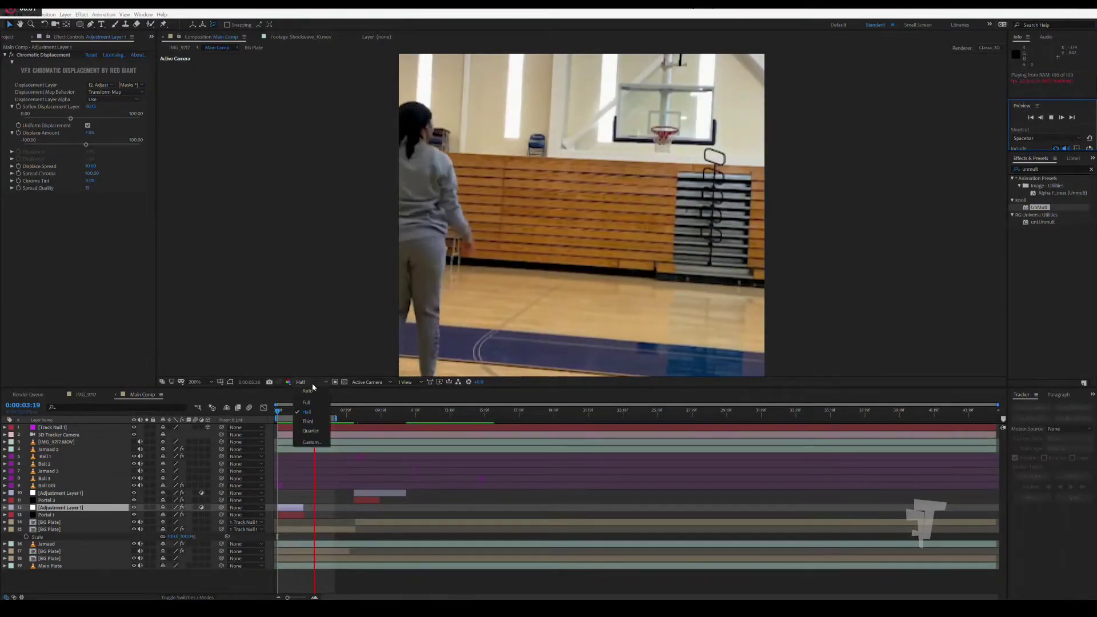
left_click(312, 402)
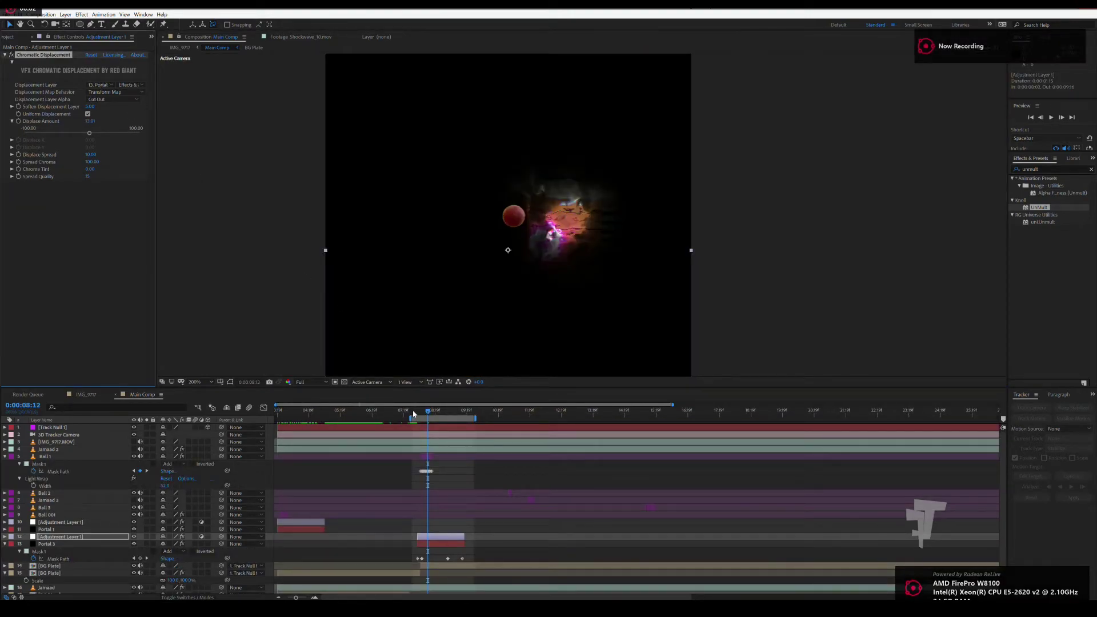
Scrub to about 0:00:08:10 and select the Portal 3 layer to inspect the displacement.
left_click_drag(414, 413, 424, 412)
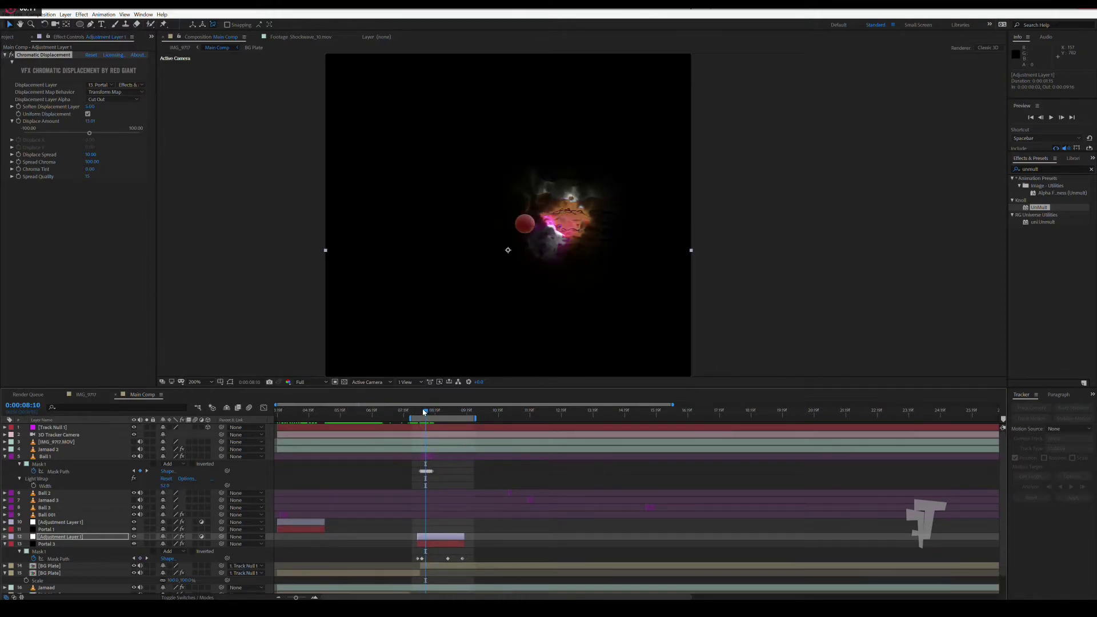
left_click(442, 544)
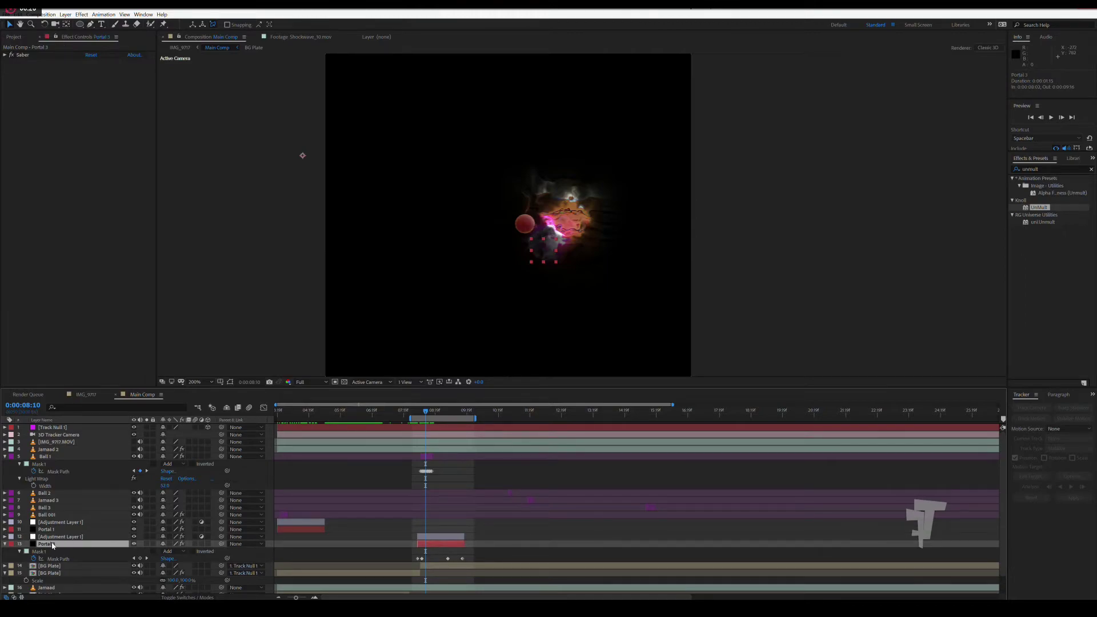
Move Portal 3 and Portal 1 above Adjustment Layer 1 in the layer stack.
left_click_drag(53, 544, 54, 538)
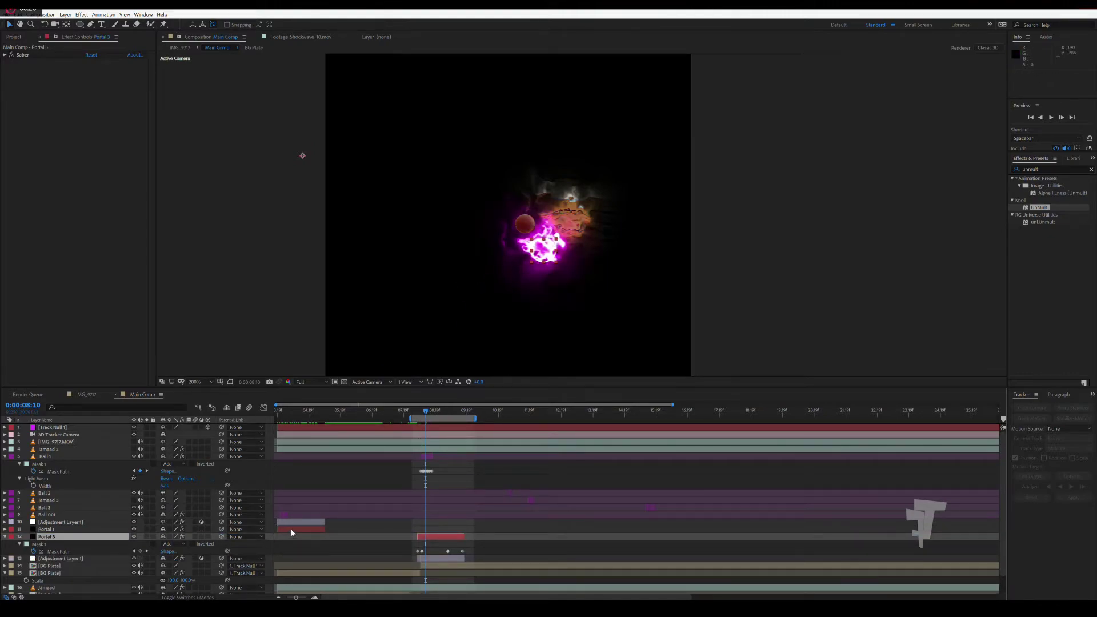
left_click(292, 530)
left_click_drag(78, 532, 77, 520)
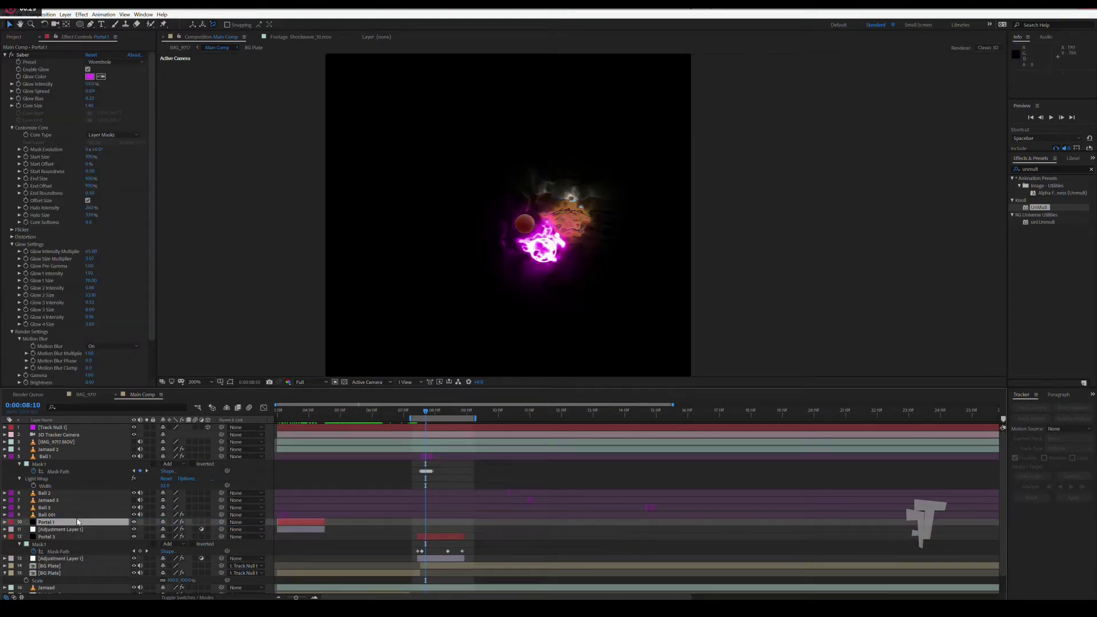
Play the shot from around 0:00:03:21 to check the portal.
left_click_drag(281, 412, 295, 411)
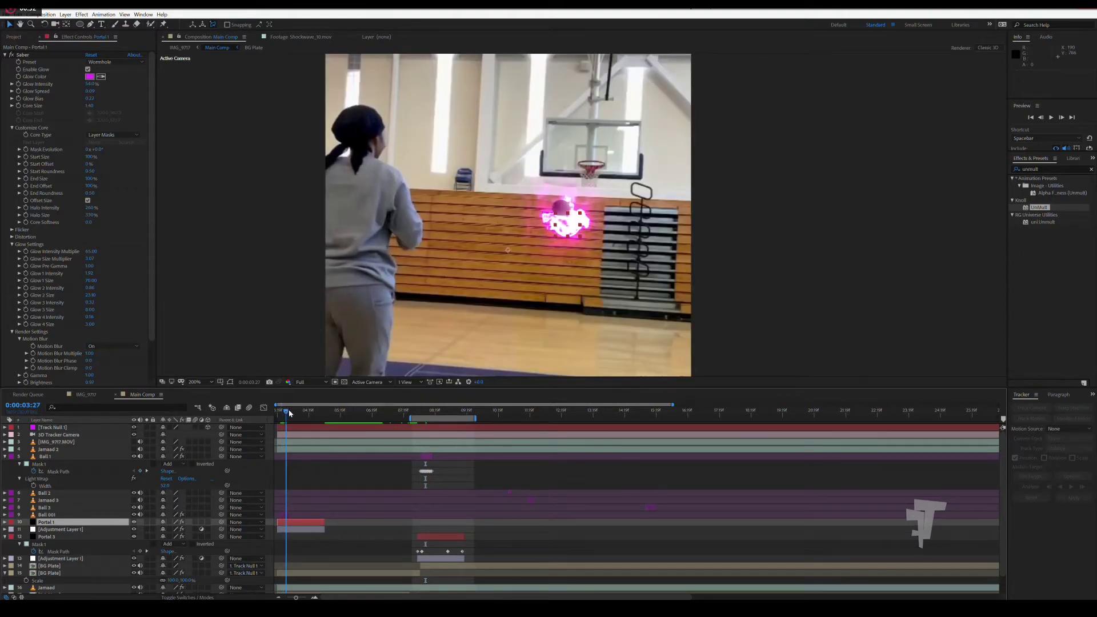
left_click(281, 418)
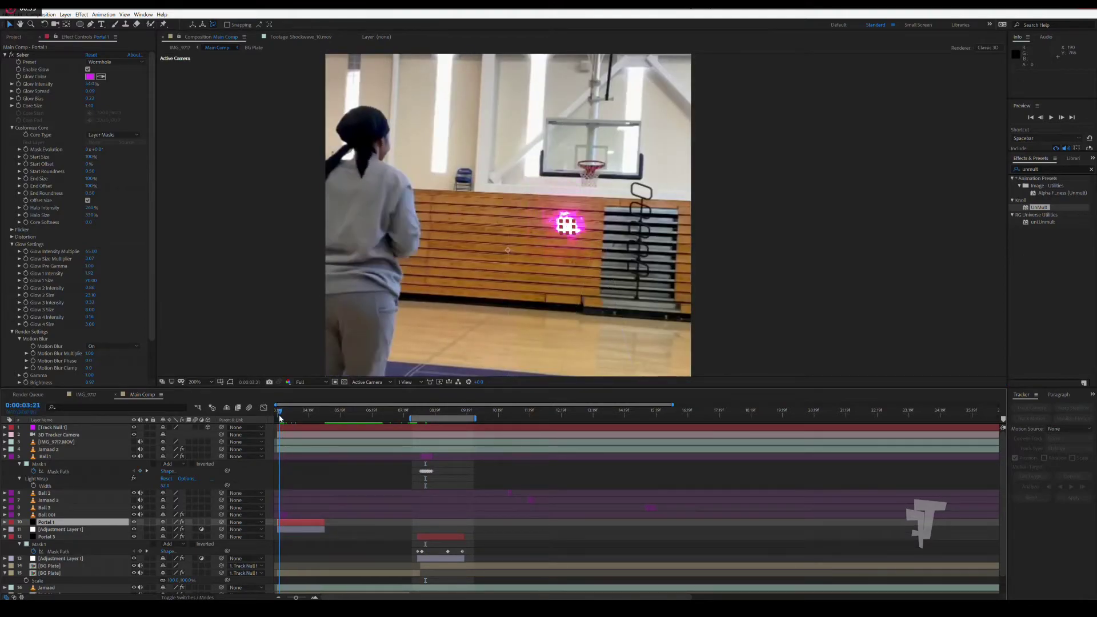
key("space")
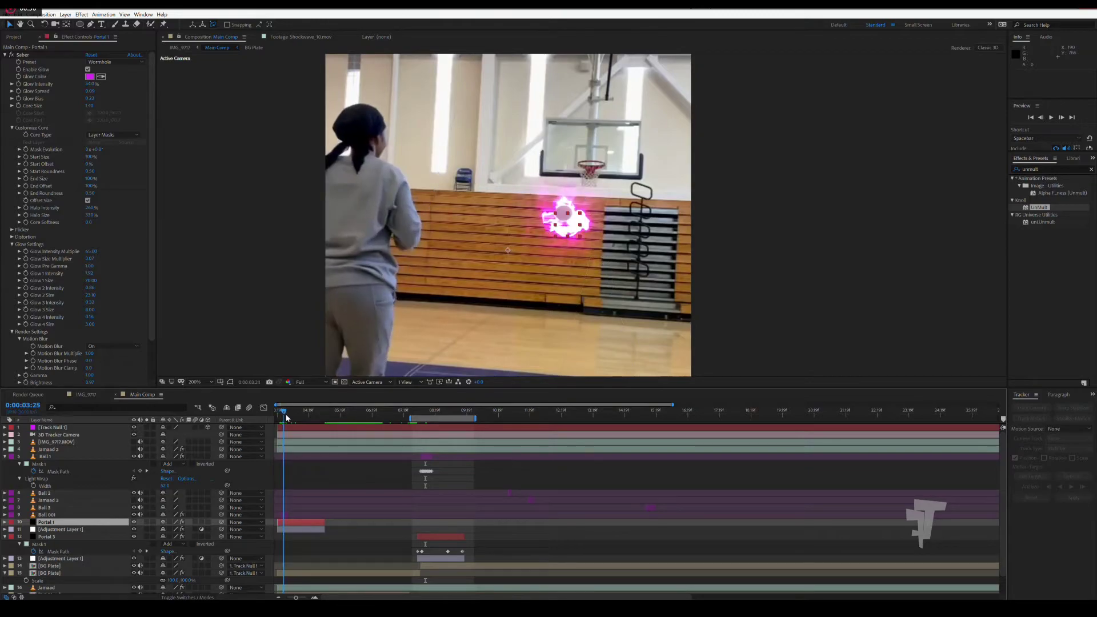
key("space")
left_click(280, 418)
key("space")
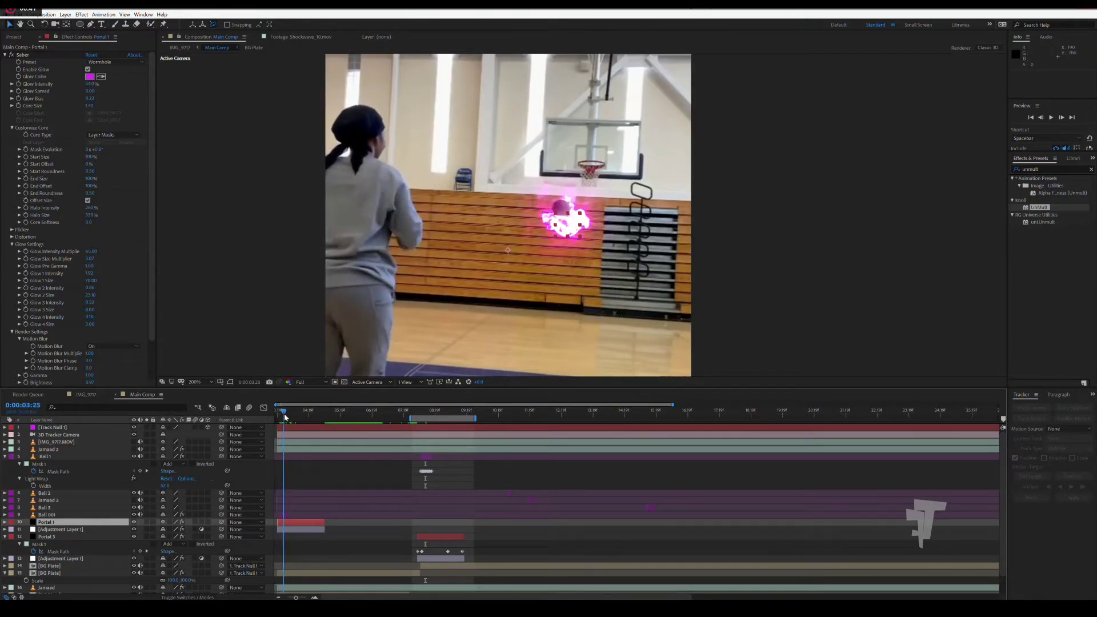
key("space")
Scrub through the ball's flight to the hoop, stopping at 0:00:08:10.
left_click(282, 415)
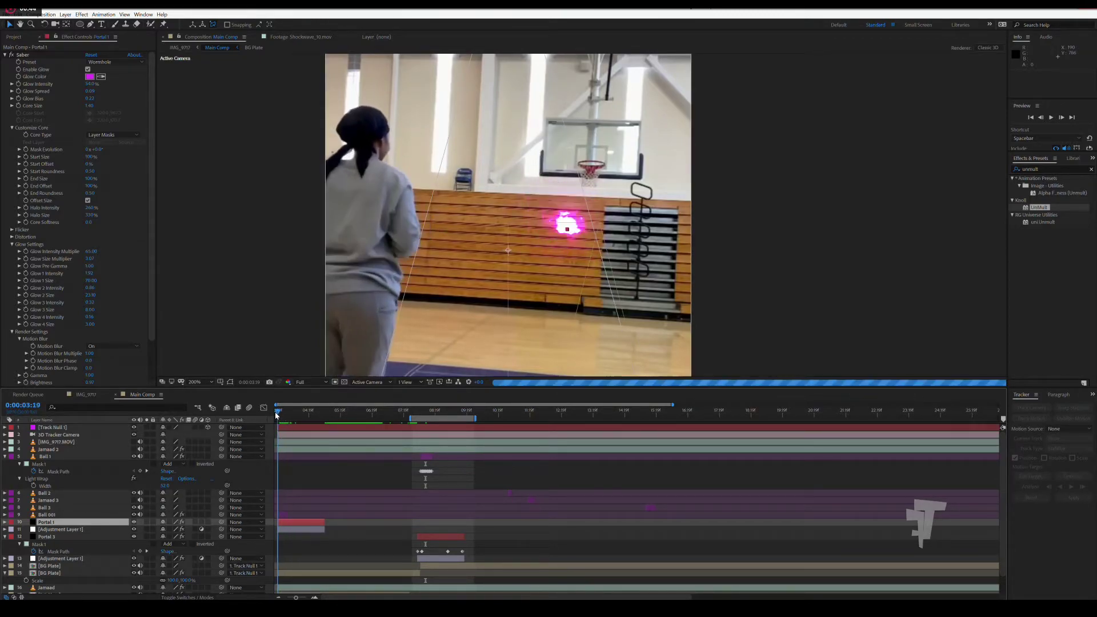
left_click_drag(282, 415, 293, 416)
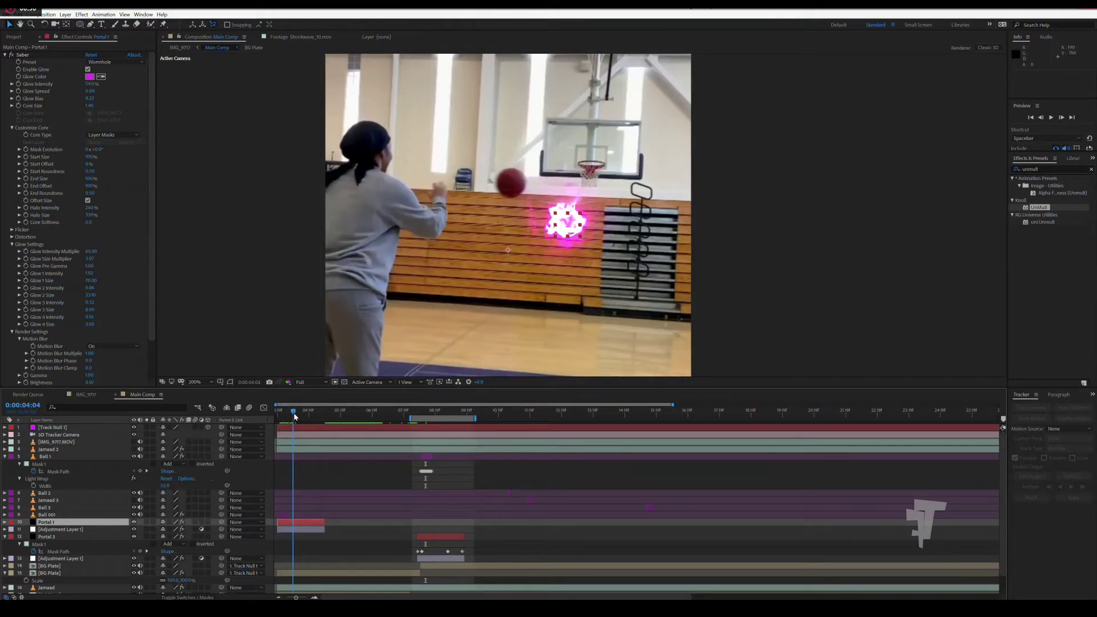
left_click_drag(293, 416, 293, 415)
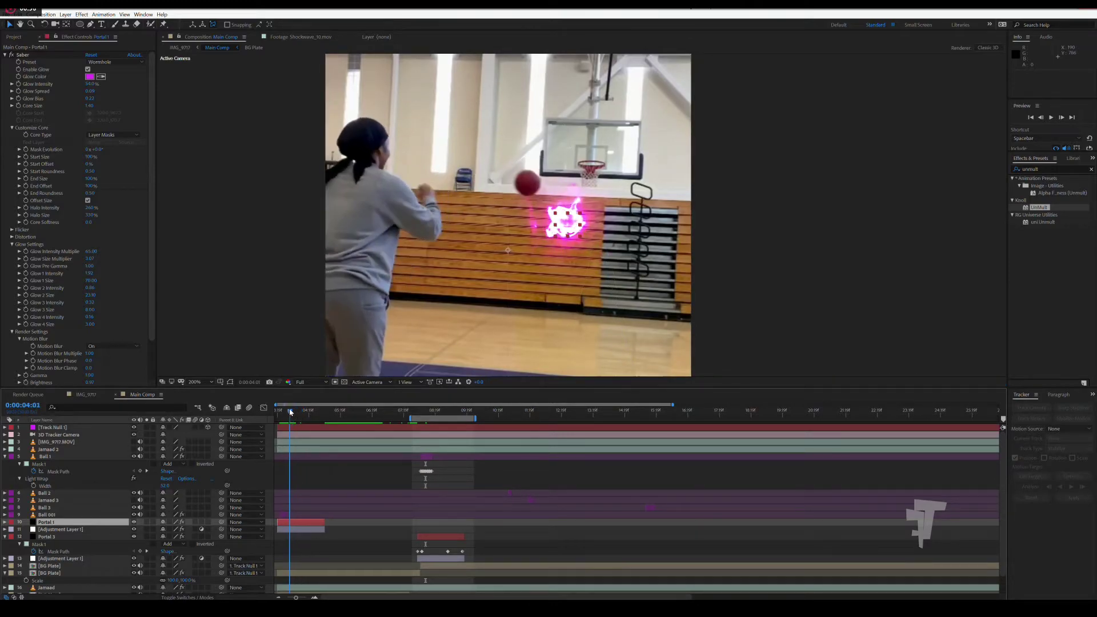
mouse_move(293, 415)
left_mouse_down()
mouse_move(281, 410)
mouse_move(301, 412)
left_mouse_up()
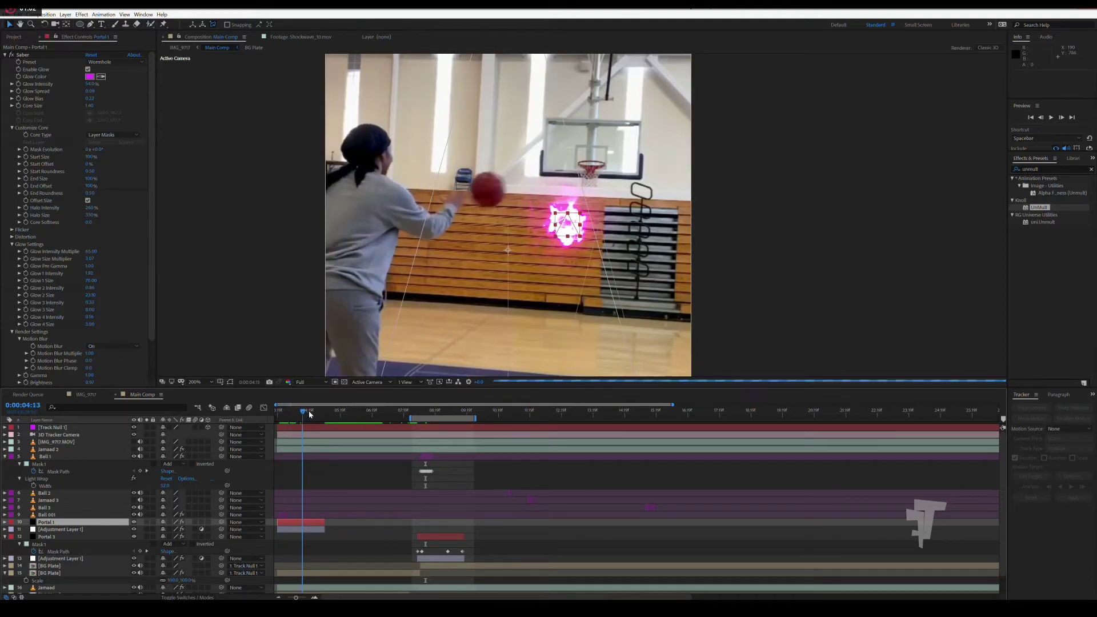
mouse_move(301, 412)
left_mouse_down()
mouse_move(427, 424)
mouse_move(433, 407)
left_mouse_up()
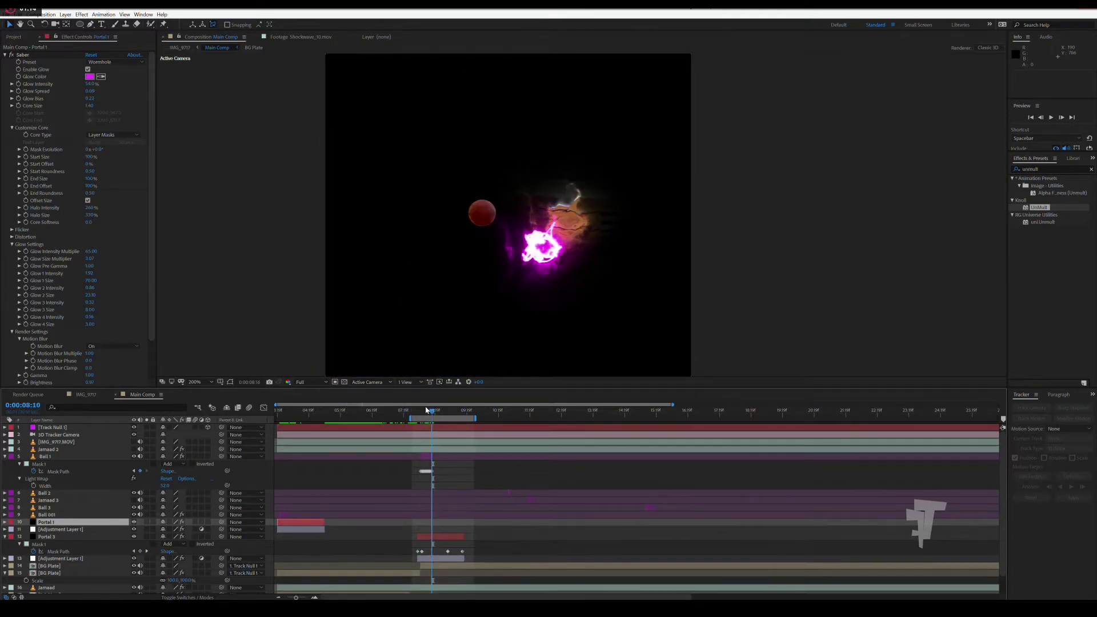
left_click_drag(433, 407, 425, 409)
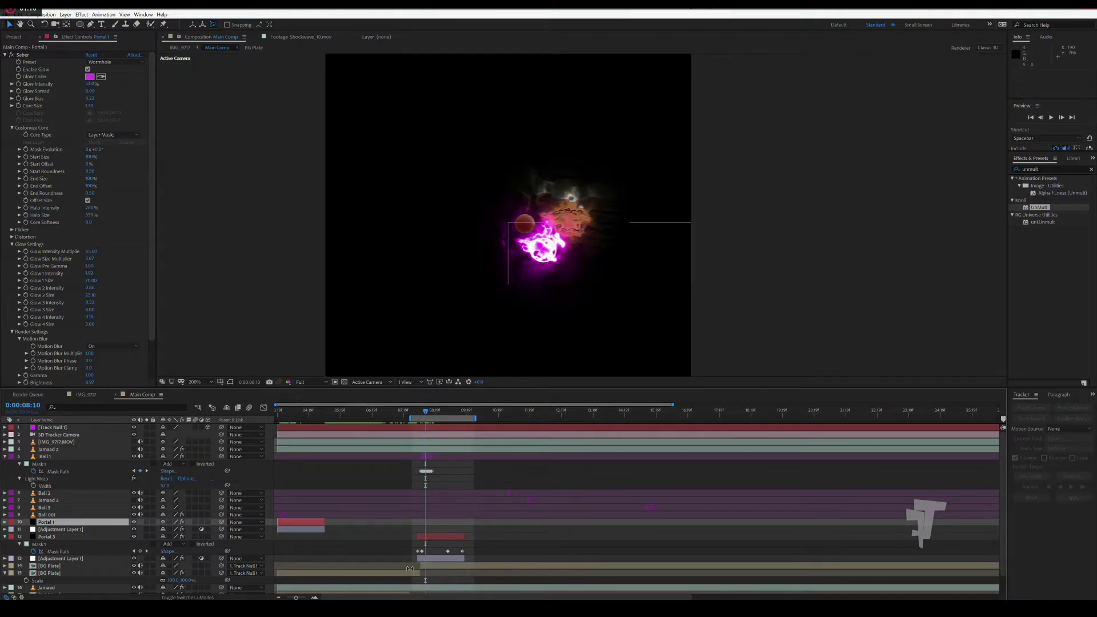
Switch off Portal 3's Saber glow after comparing it on and off.
left_click(438, 537)
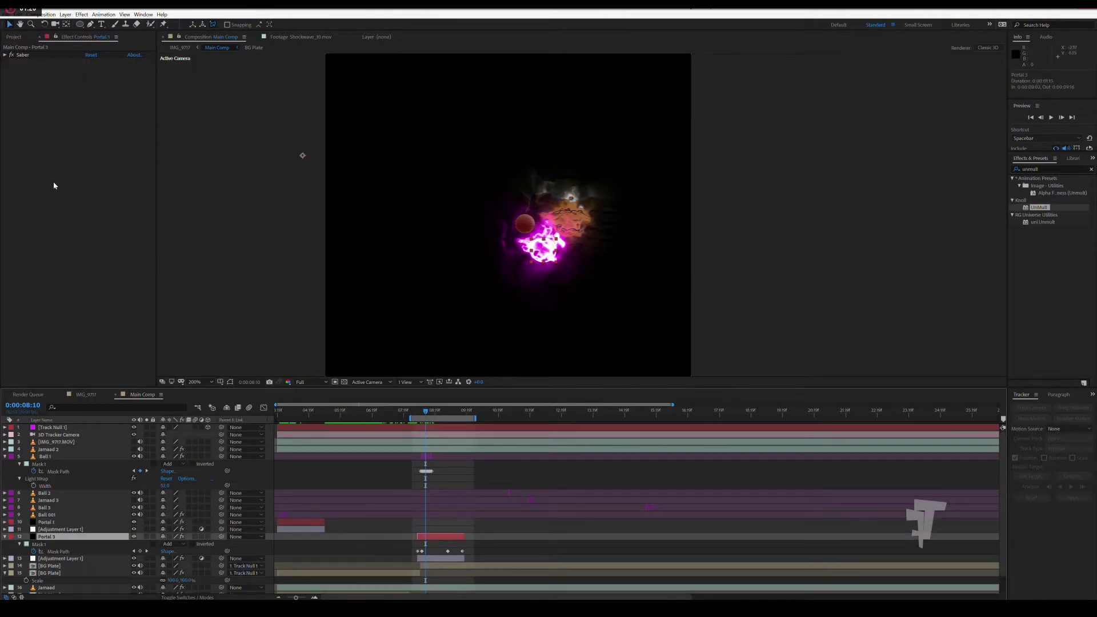
left_click(11, 55)
left_click(11, 55)
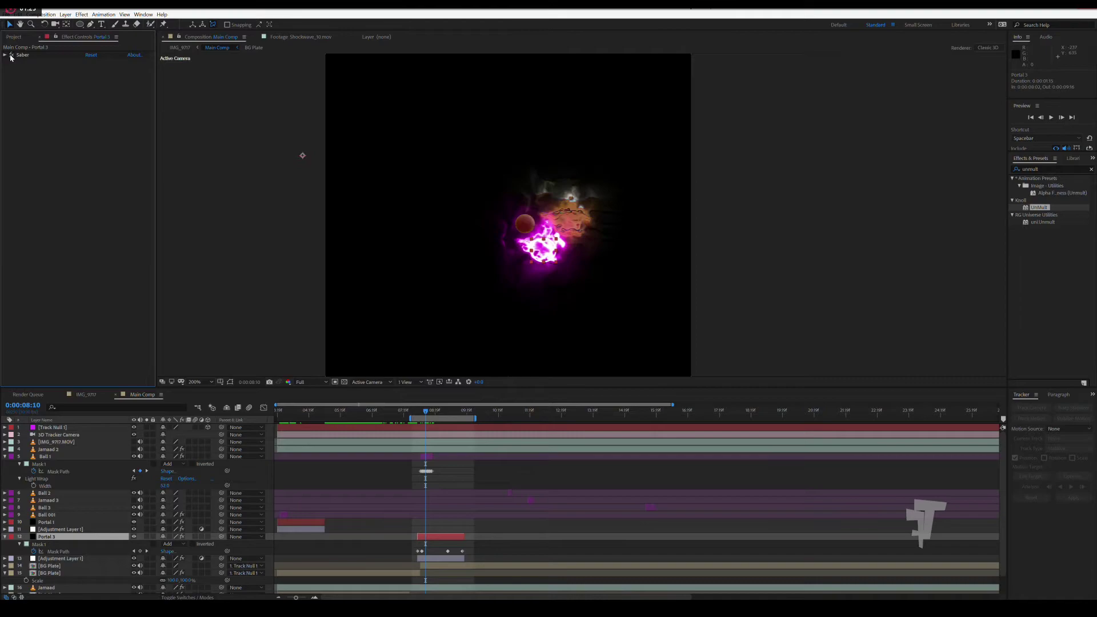
left_click(11, 55)
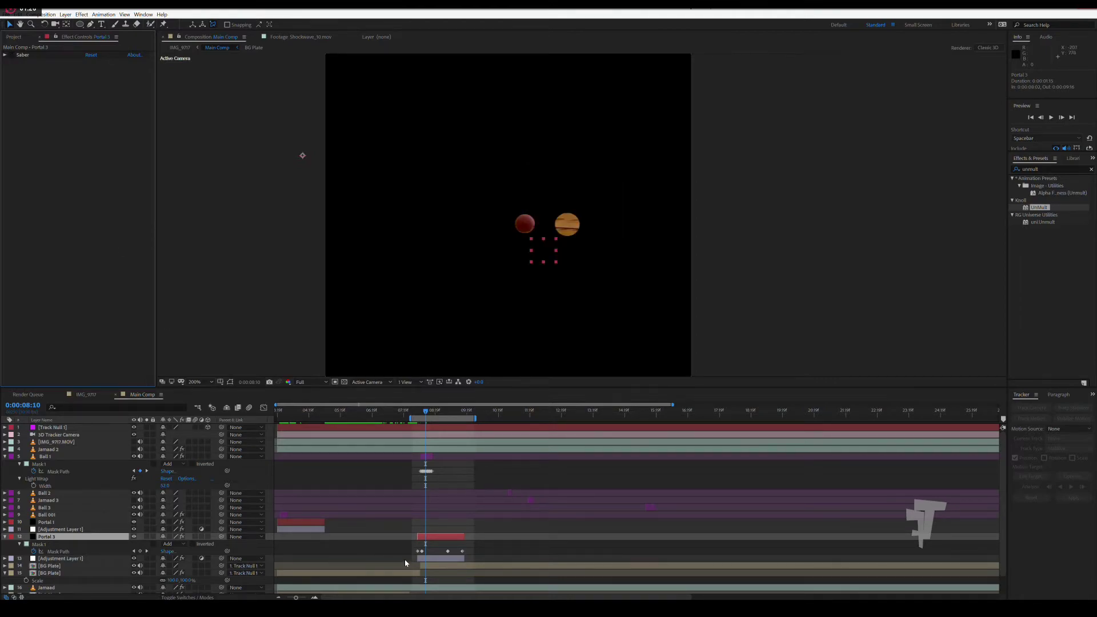
left_click(442, 559)
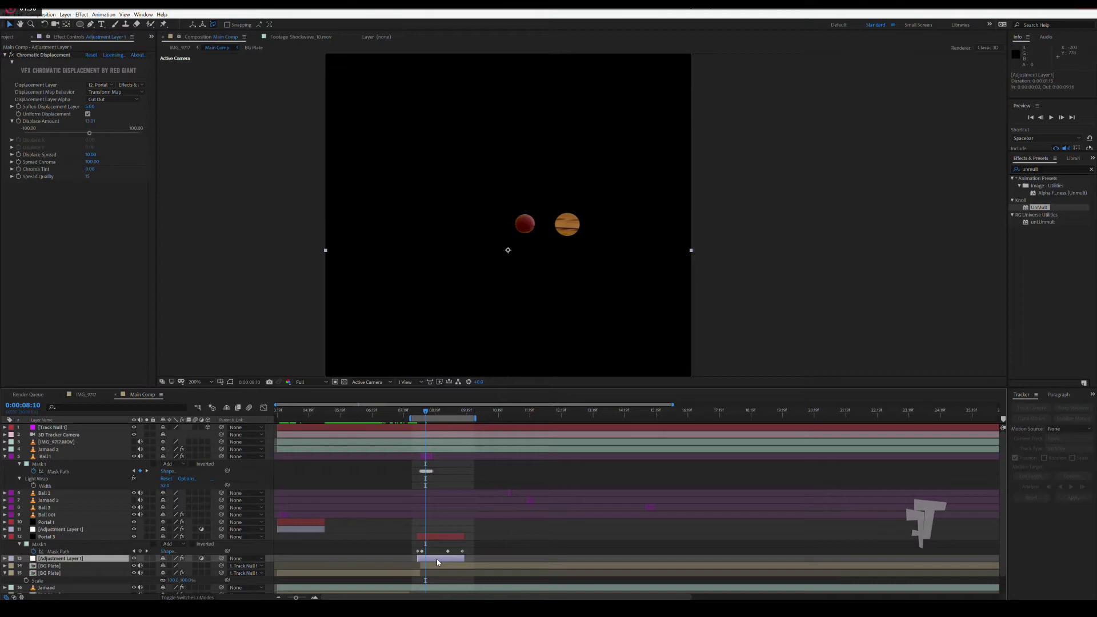
Try Adjustment Layer 1 and Portal as the displacement map, keeping Transform Map behaviour.
left_click(101, 85)
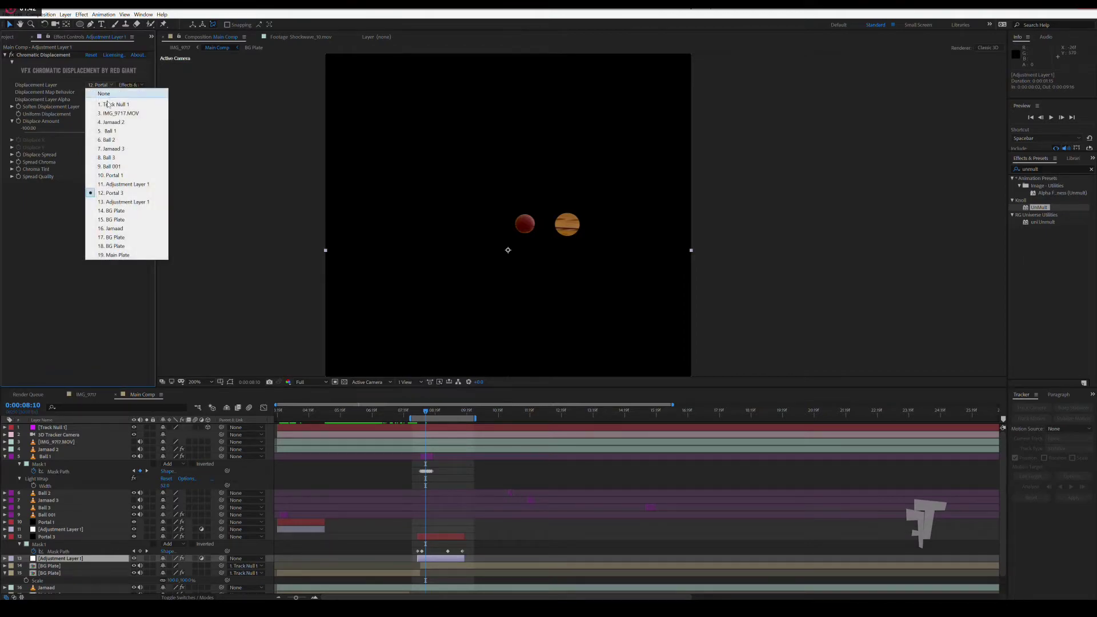
left_click(108, 185)
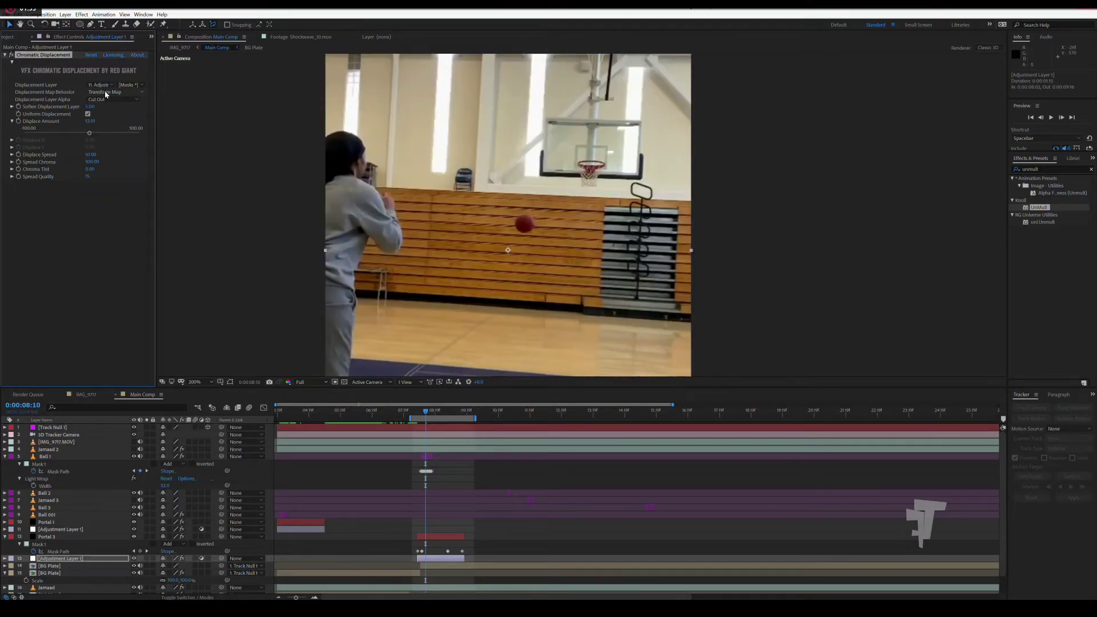
left_click(101, 84)
left_click(112, 193)
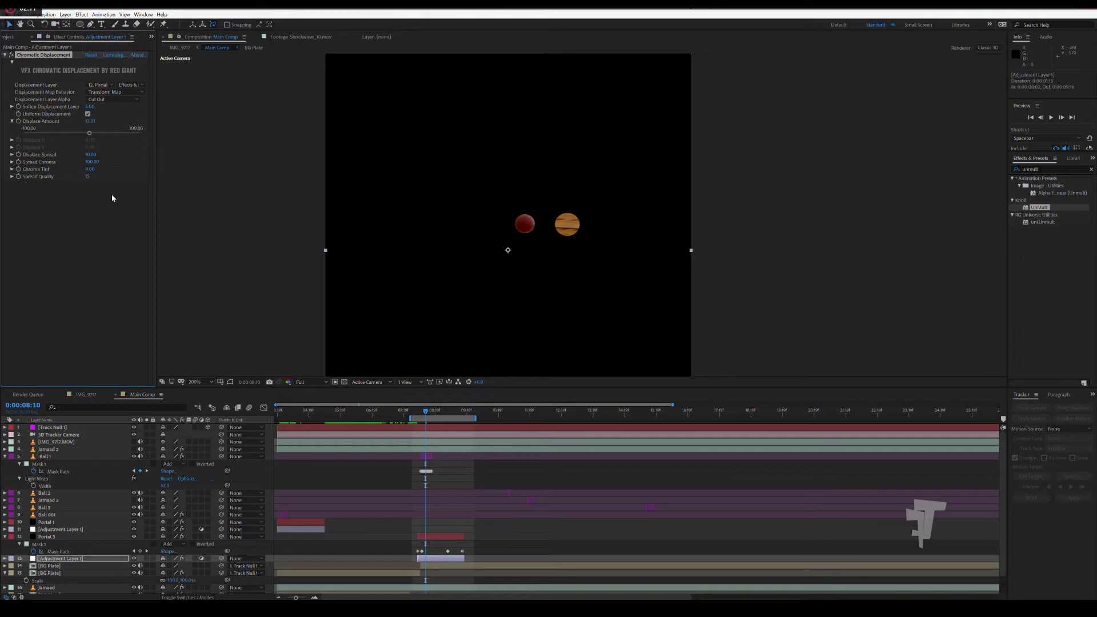
left_click(123, 93)
left_click(123, 108)
left_click(117, 92)
left_click(127, 126)
Set the displacement source to Source and keep Portal 3 as the displacement layer.
left_click(131, 85)
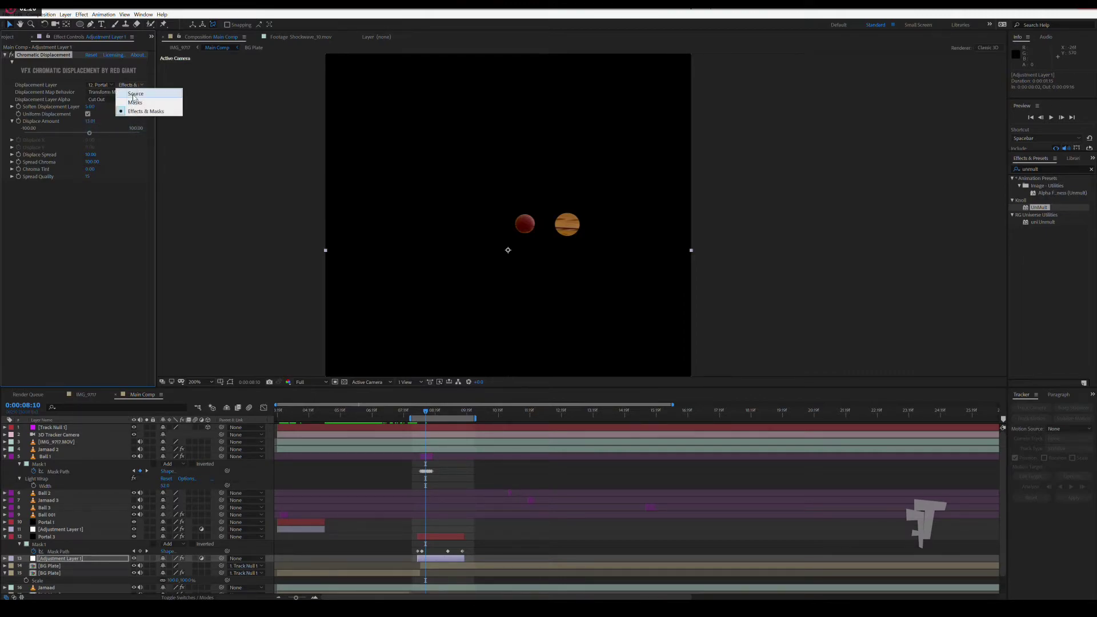
left_click(135, 102)
left_click(133, 86)
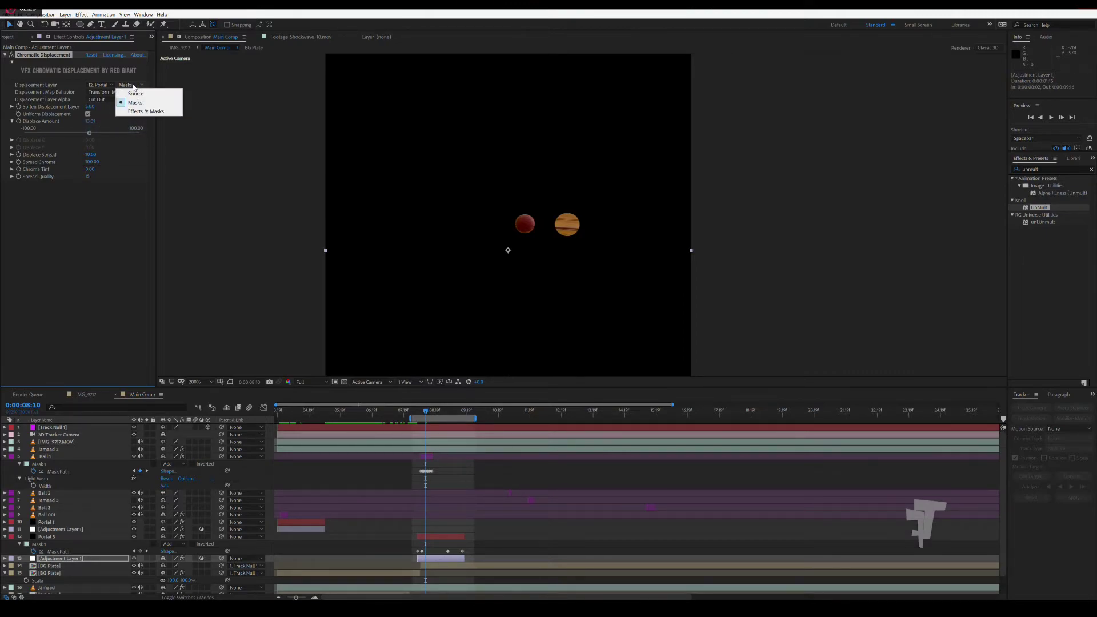
left_click(135, 93)
left_click(100, 85)
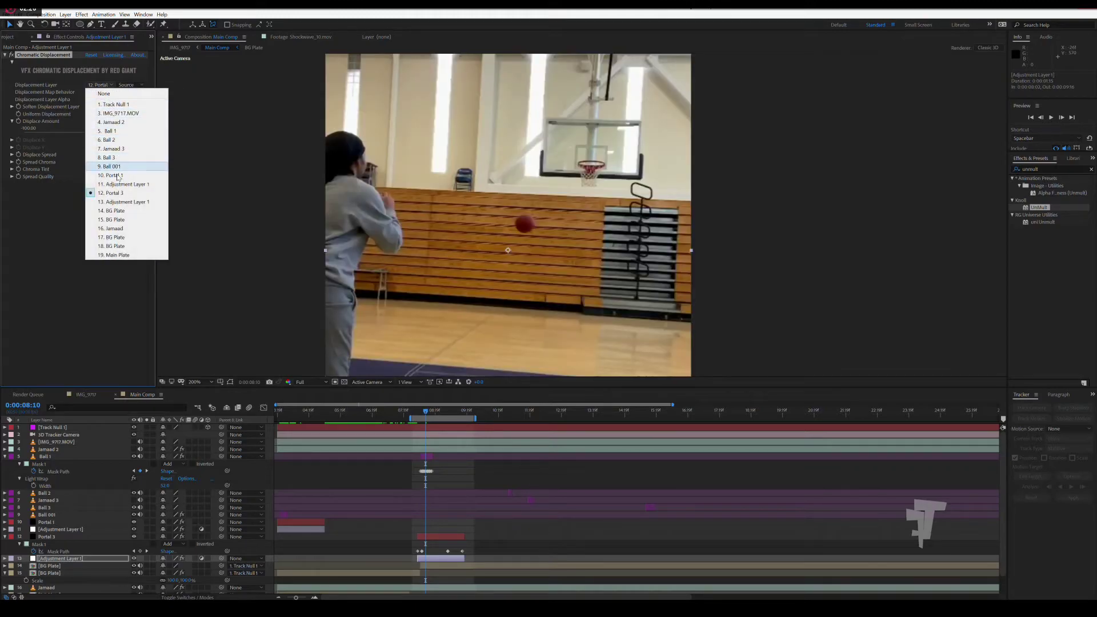
left_click(440, 559)
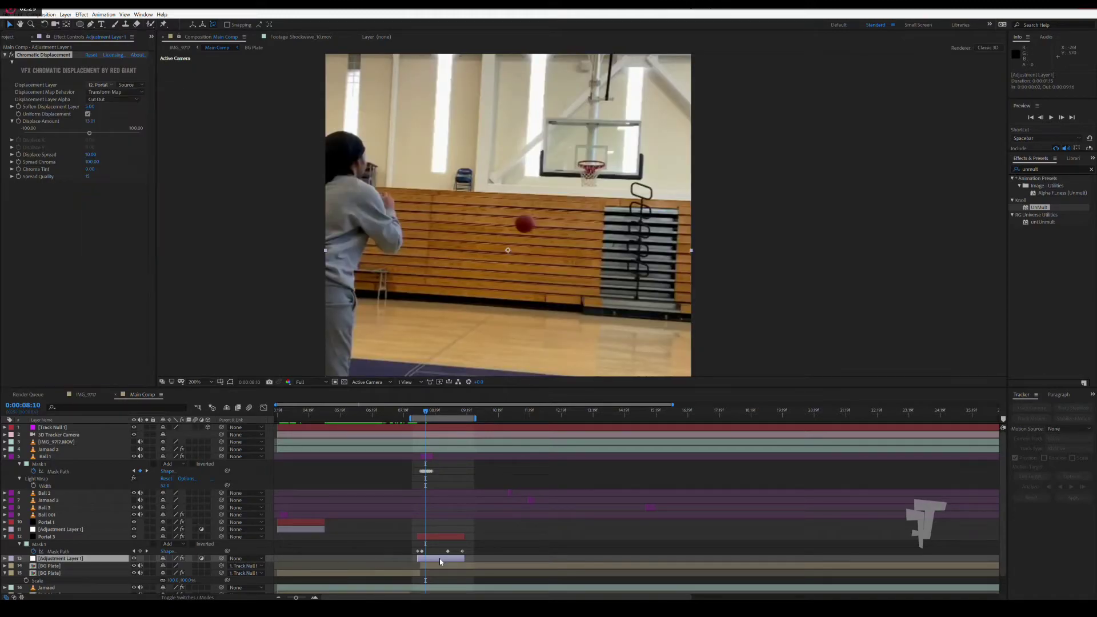
left_click(440, 558)
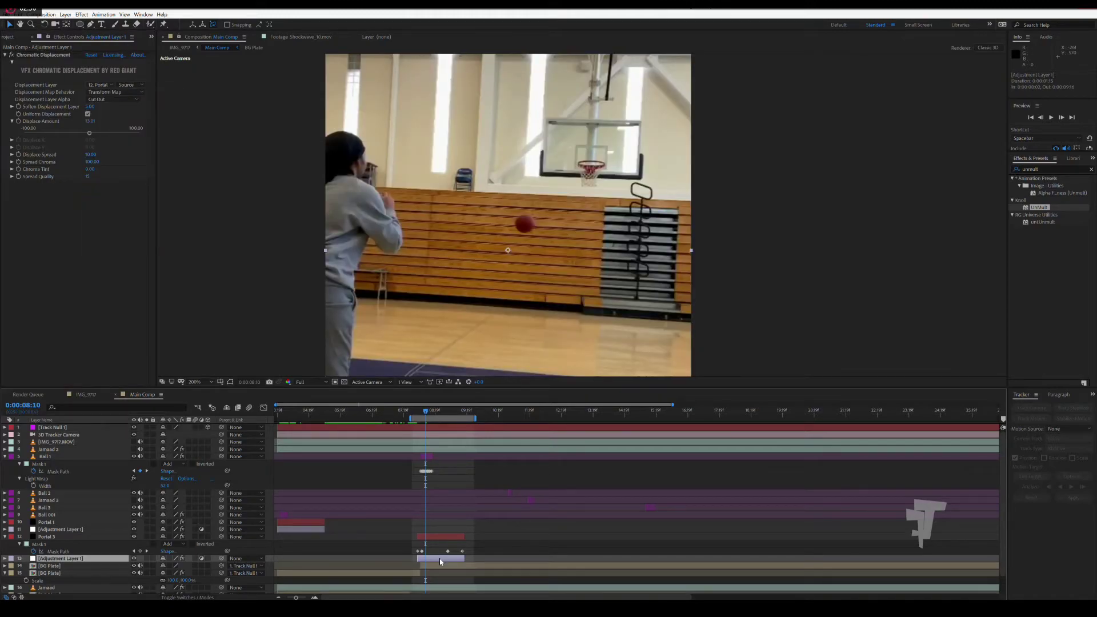
Inspect Portal 3 and the adjustment layers, then switch the displacement layer to Portal 1.
left_click(85, 537)
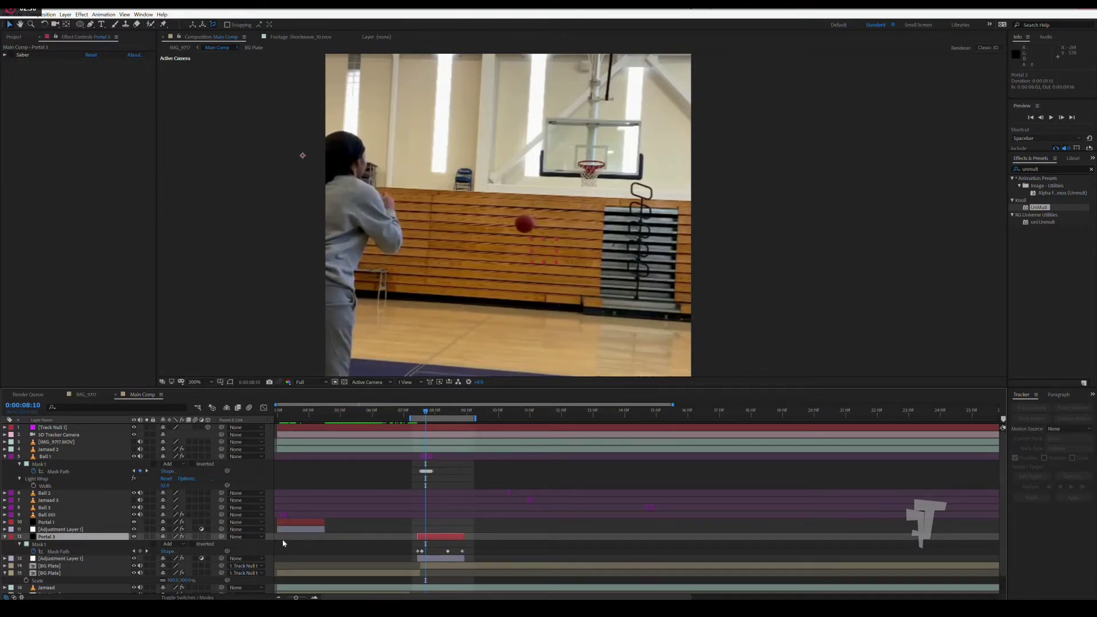
left_click(294, 529)
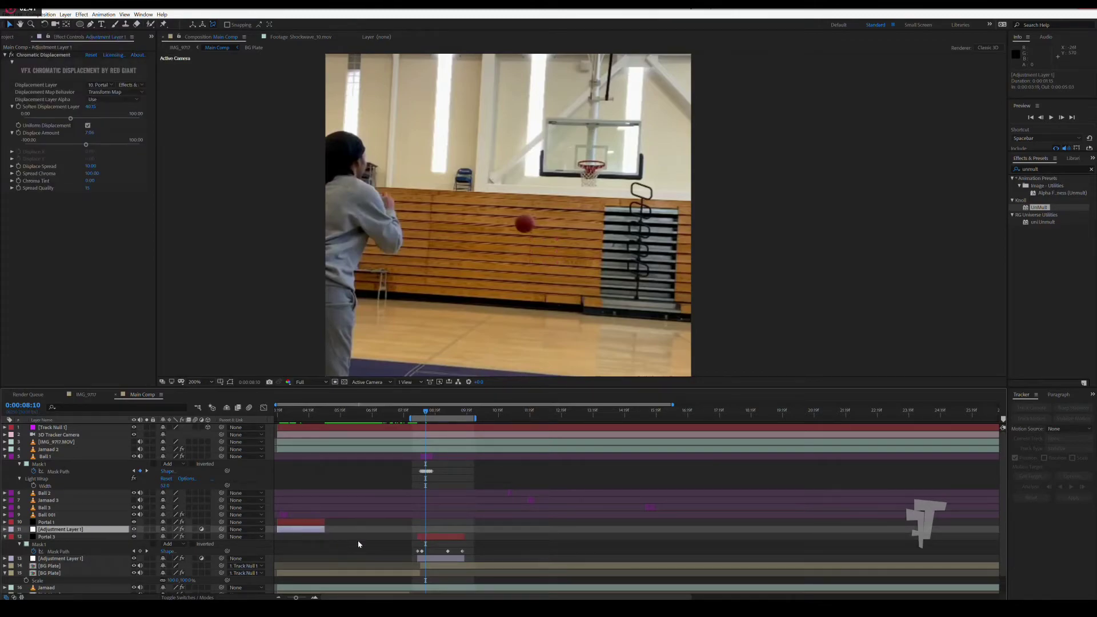
left_click(427, 559)
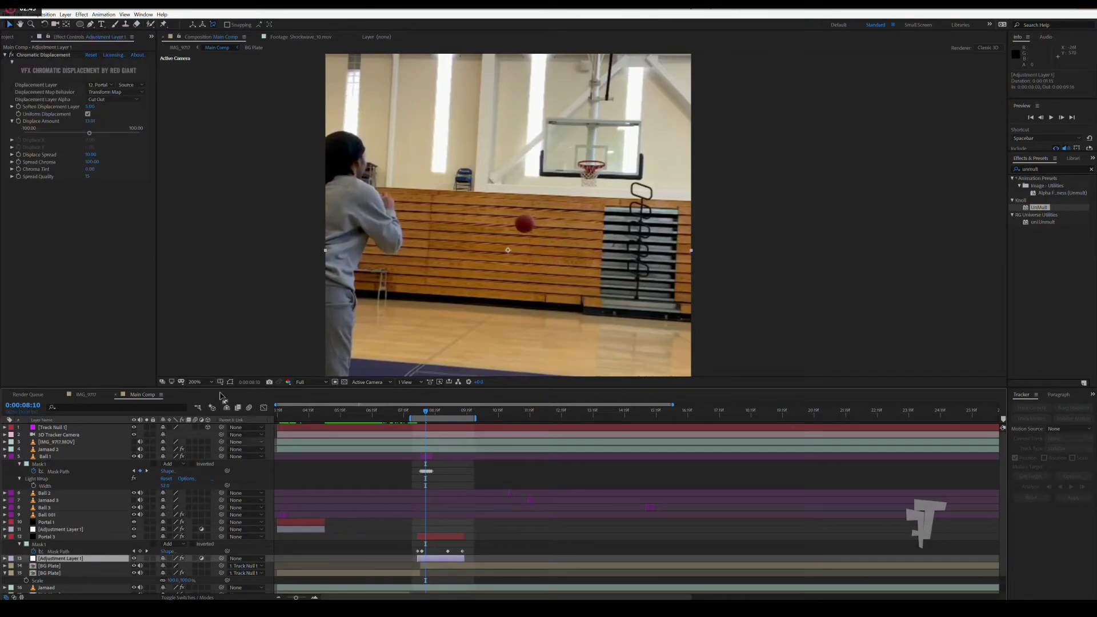
left_click(106, 84)
left_click(112, 175)
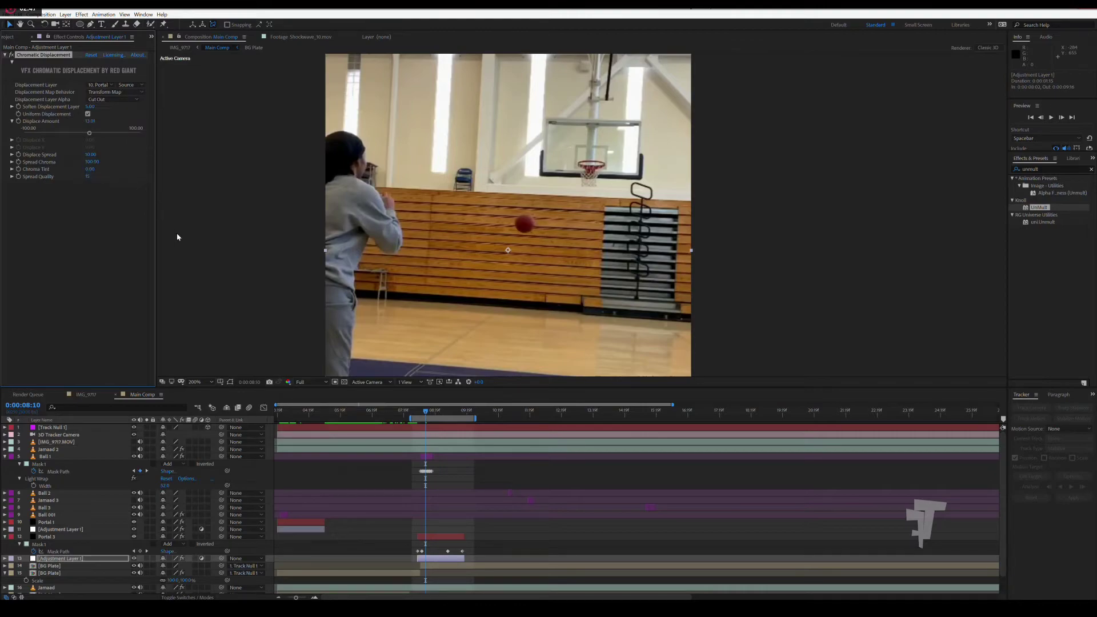
Set Displacement Layer Alpha to Use and check the result a frame later.
left_click(112, 99)
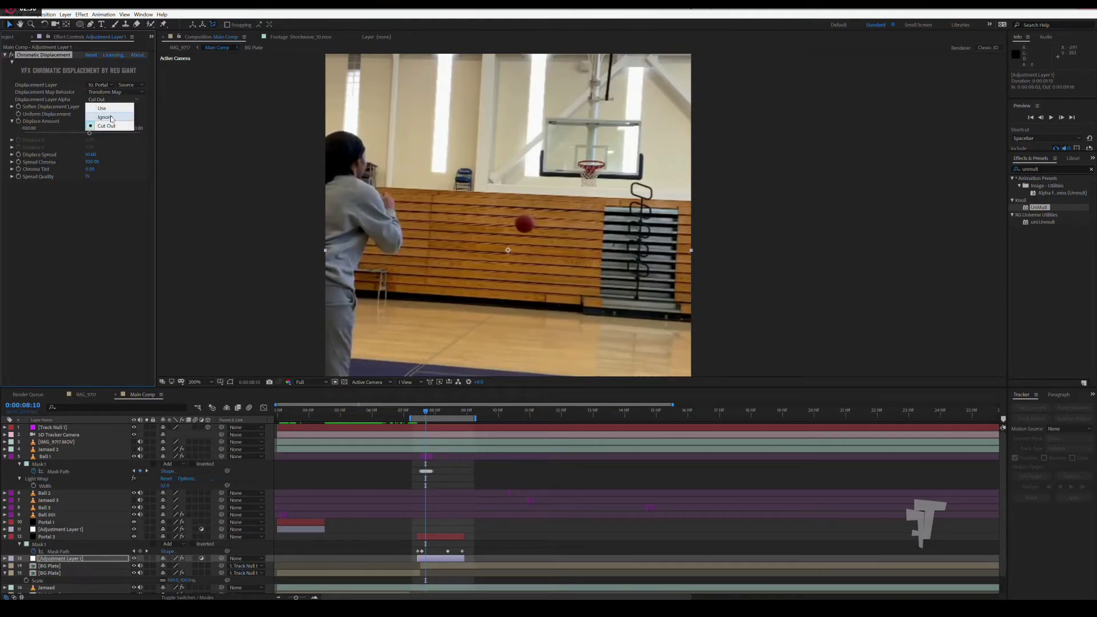
left_click(102, 107)
left_click(112, 99)
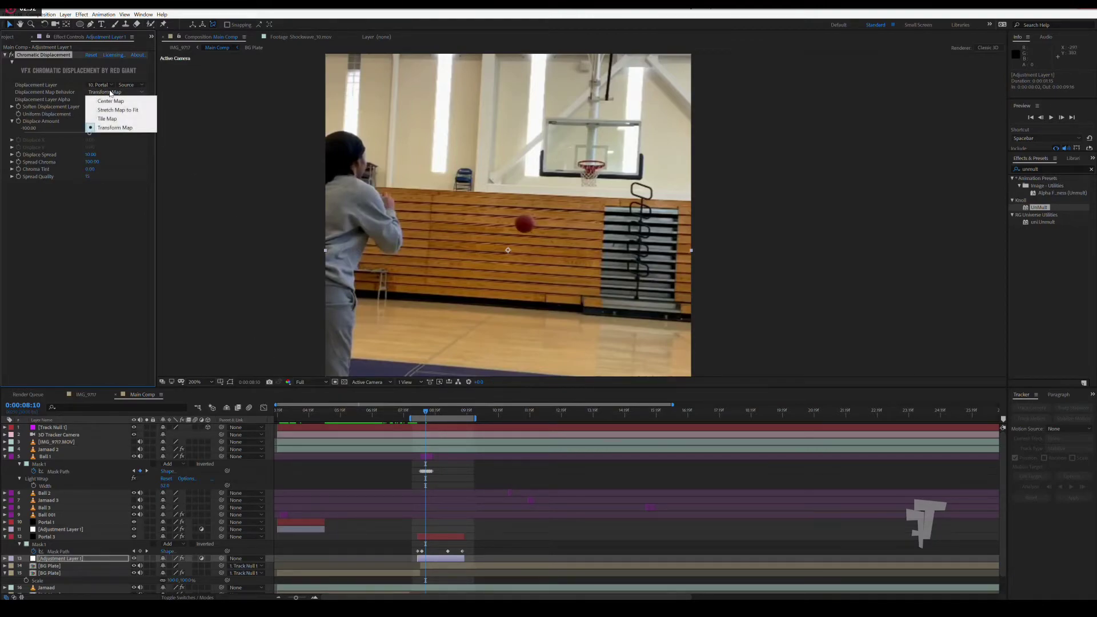
left_click(120, 228)
left_click_drag(428, 412, 425, 415)
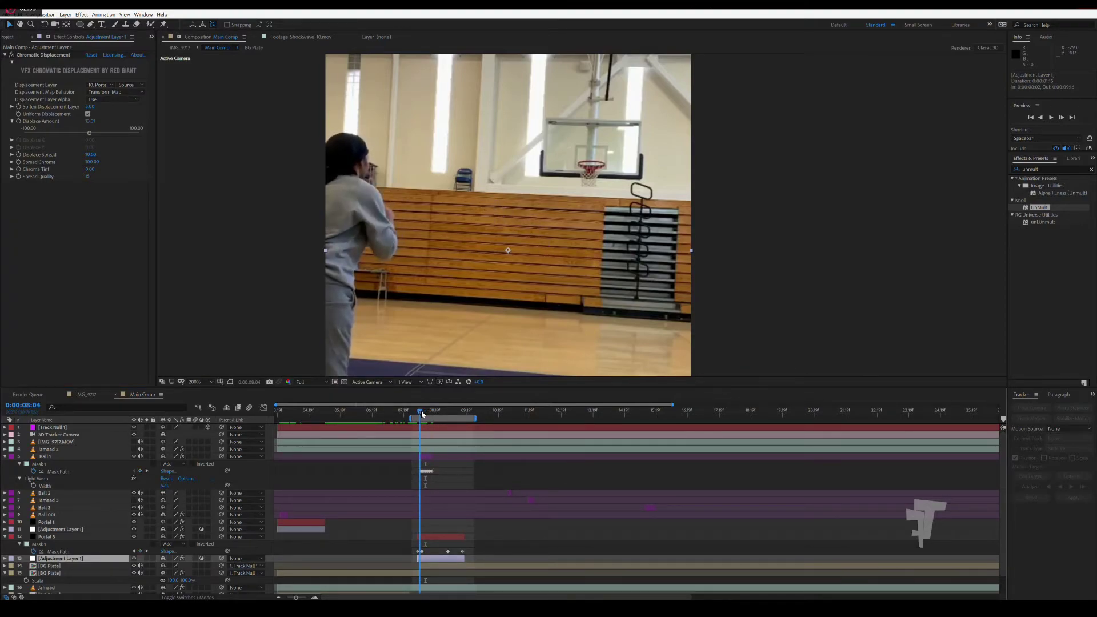
Turn Portal 3's Saber effect back on and scrub around 0:00:08:15 to watch the glow.
left_click(426, 537)
left_click(11, 55)
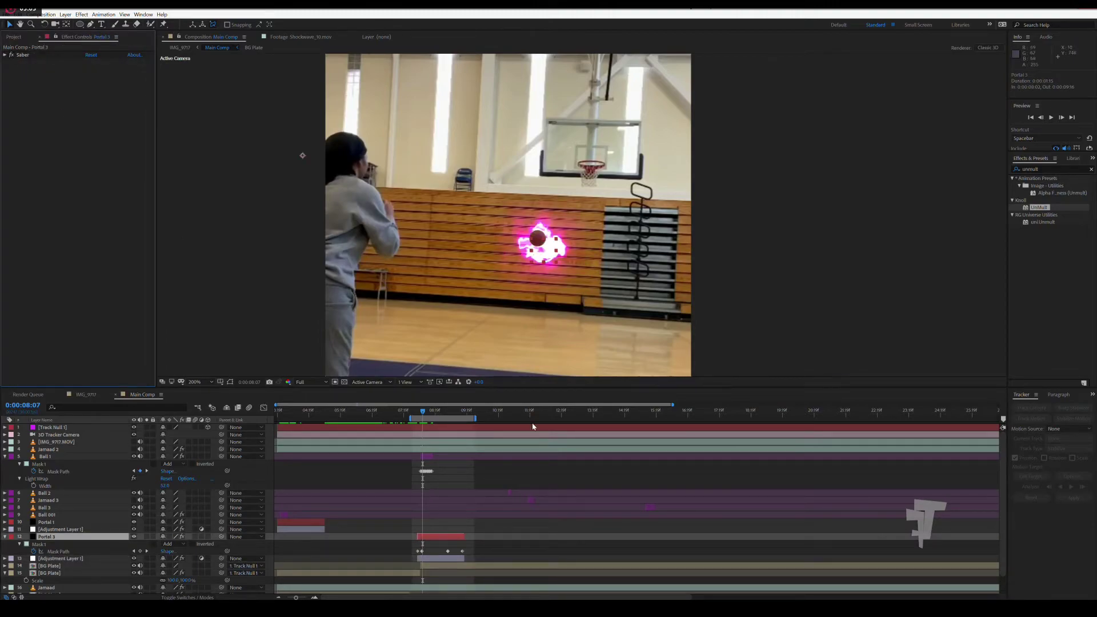
left_click_drag(422, 411, 418, 411)
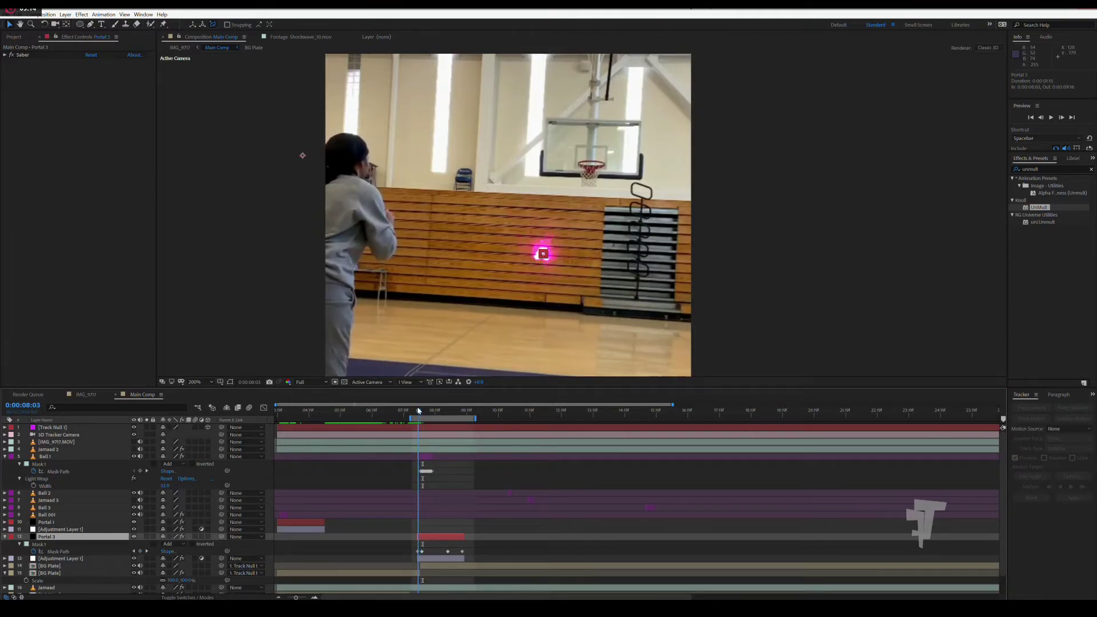
left_click_drag(418, 411, 430, 415)
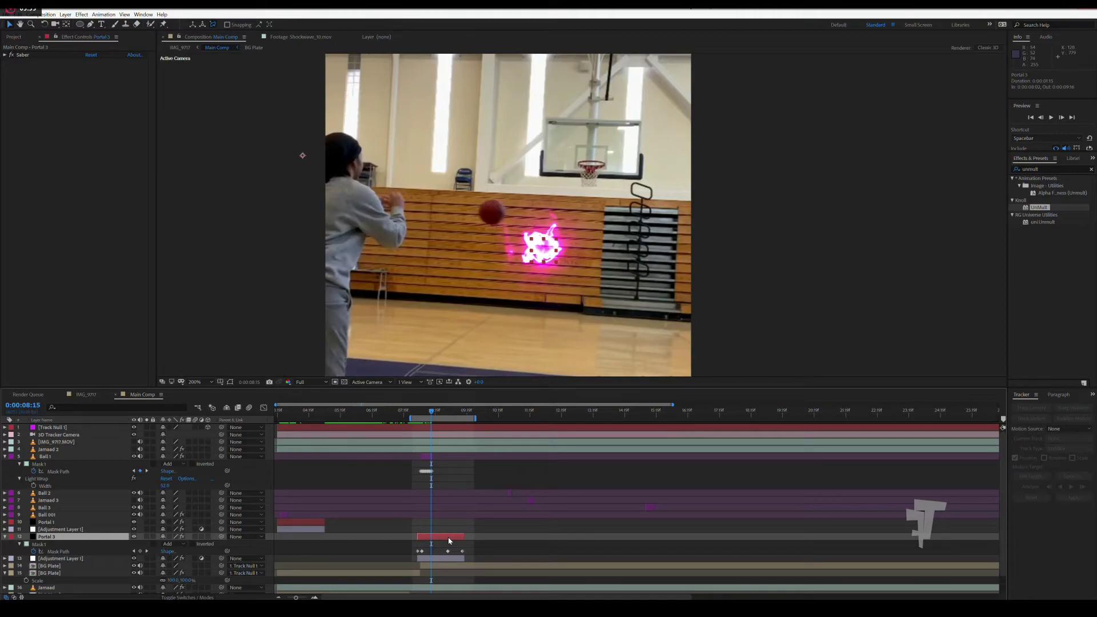
Duplicate Portal 3 as Portal 4 and precompose it with the Trim Compose-update script.
key("ctrl+d")
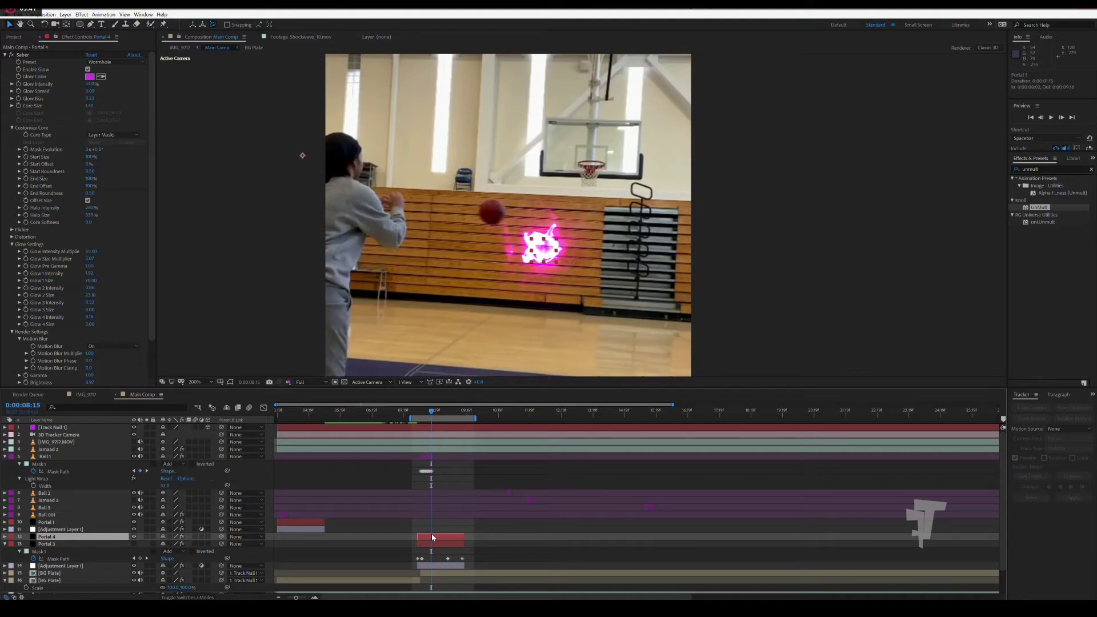
right_click(431, 537)
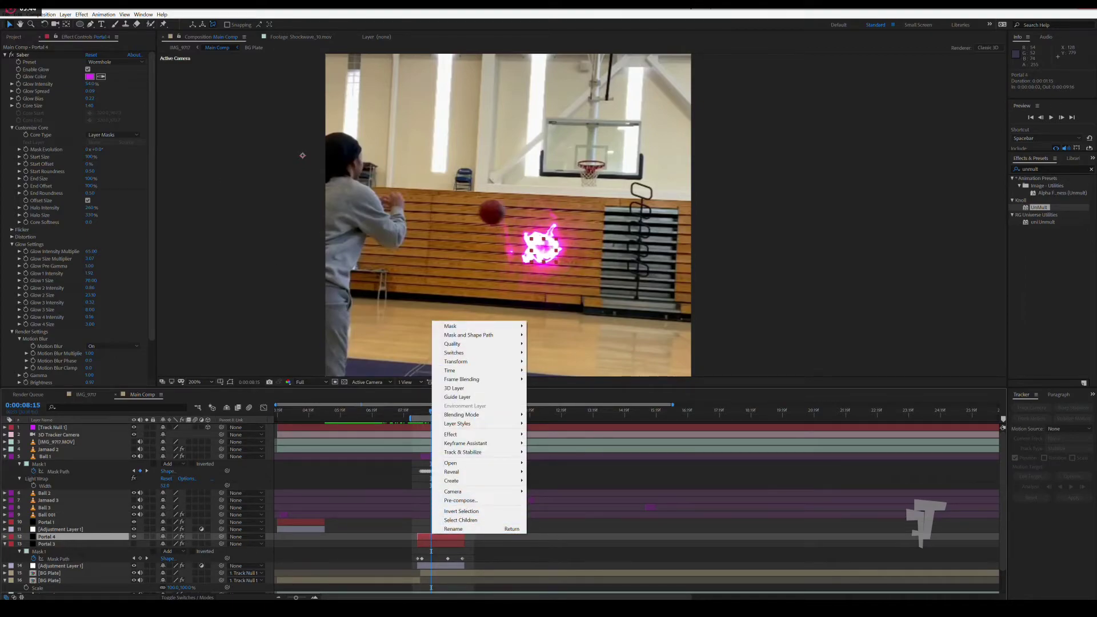
left_click(7, 16)
left_click(7, 16)
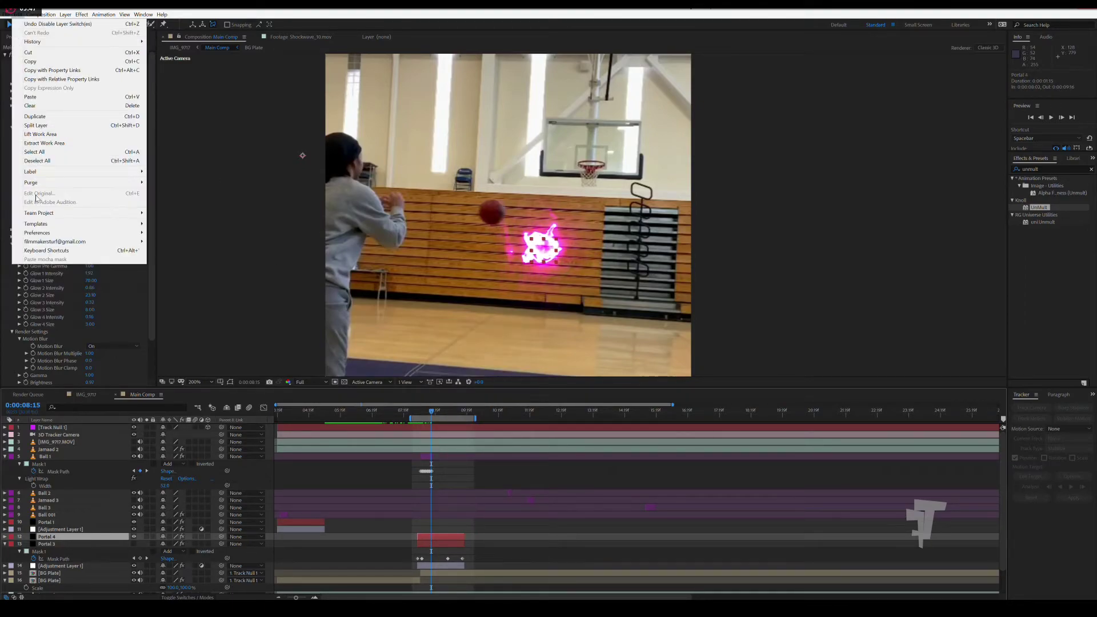
mouse_move(72, 228)
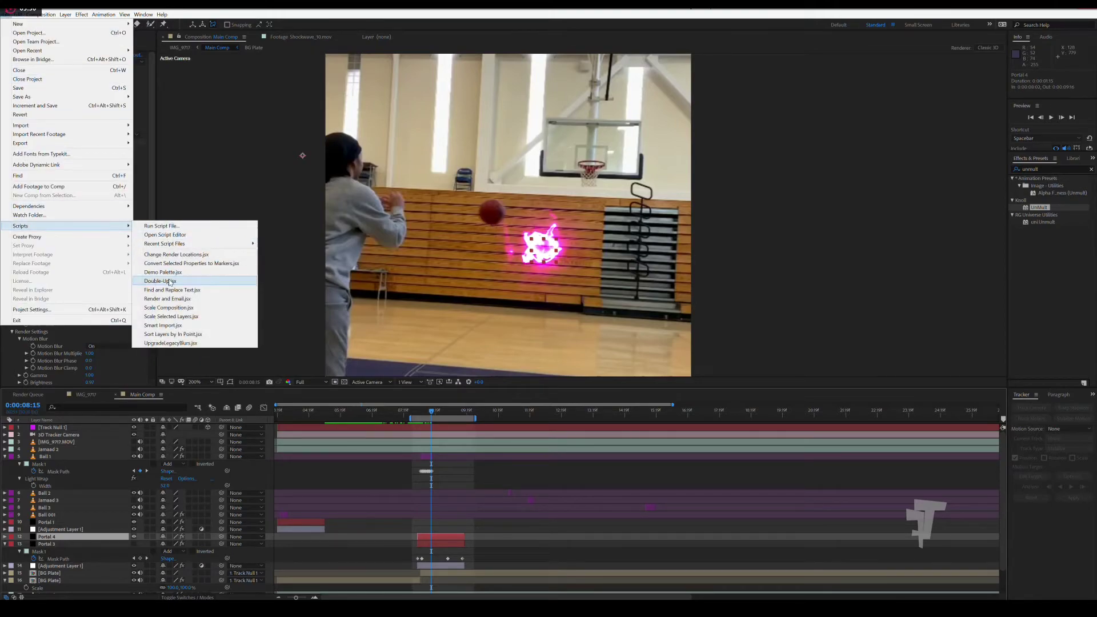
left_click(162, 226)
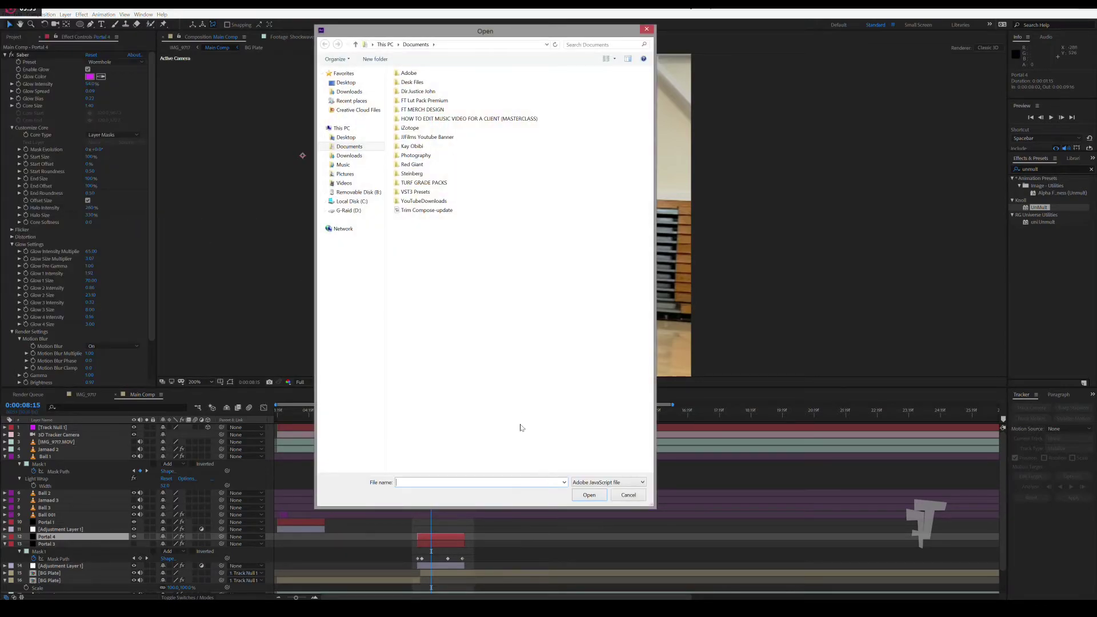
double_click(427, 210)
left_click(648, 290)
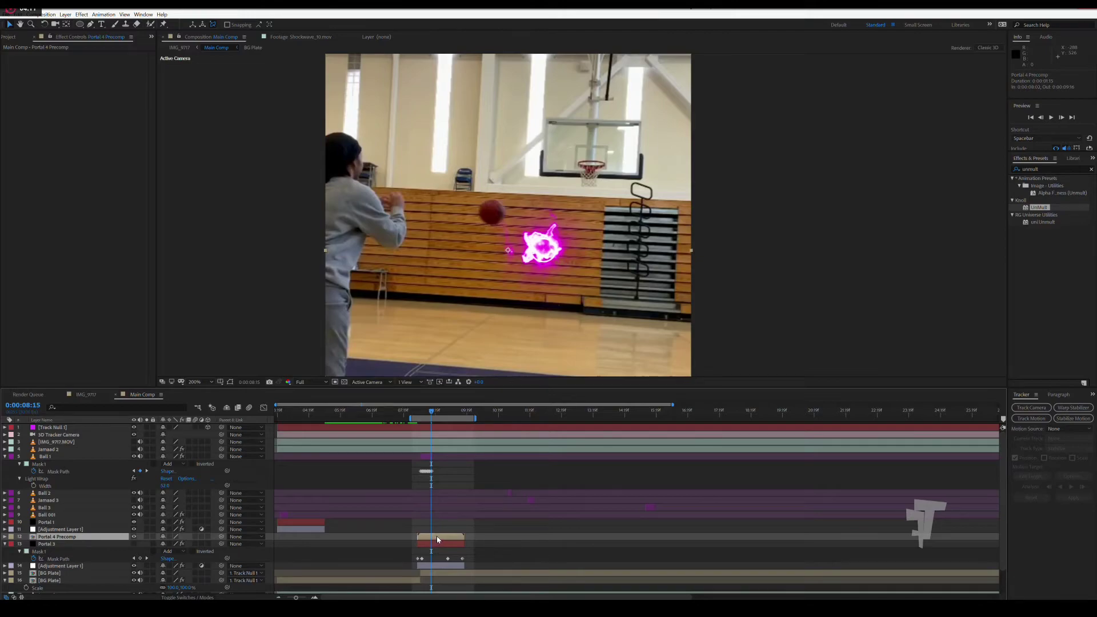
Open Portal 4 Precomp to inspect its contents, then return to Main Comp.
double_click(438, 538)
left_click(40, 428)
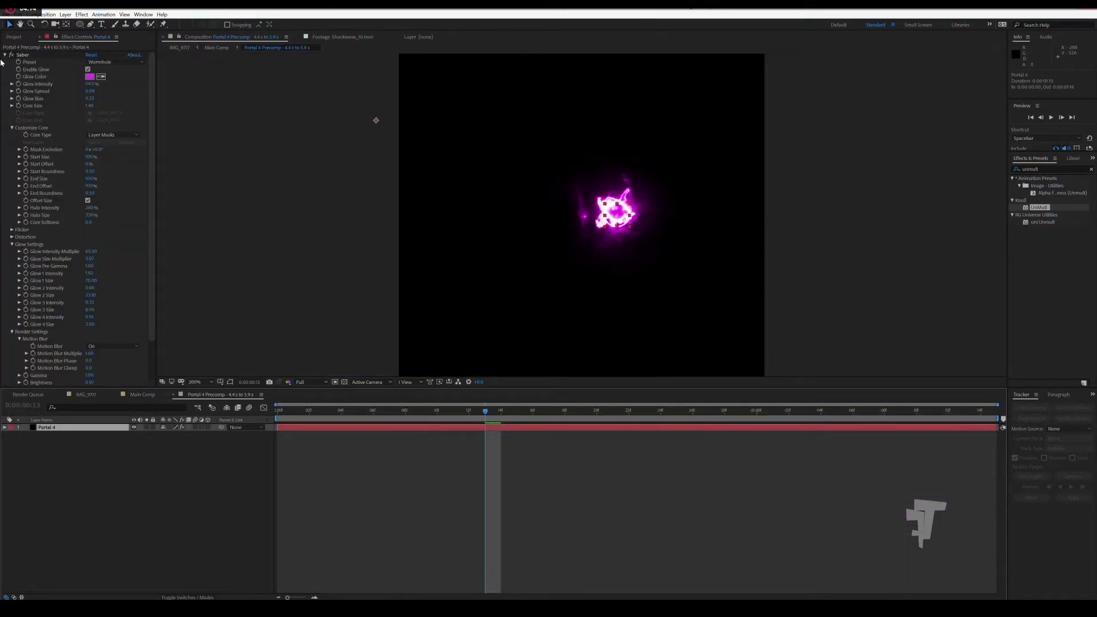
left_click(14, 37)
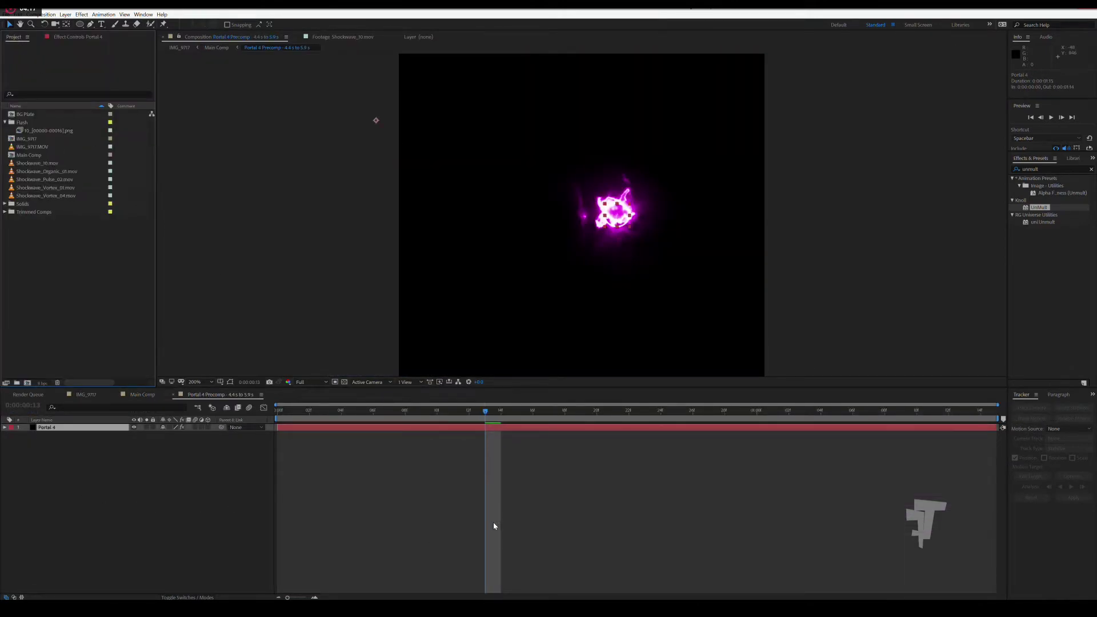
left_click(140, 395)
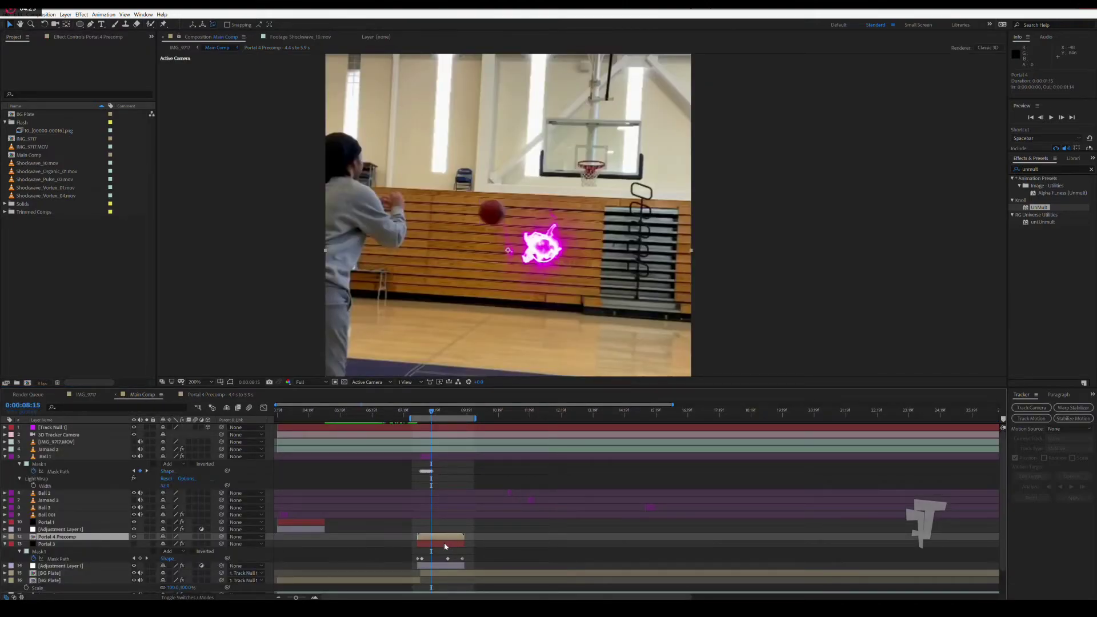
Set Portal 4 Precomp's blending mode to Add.
key("F3")
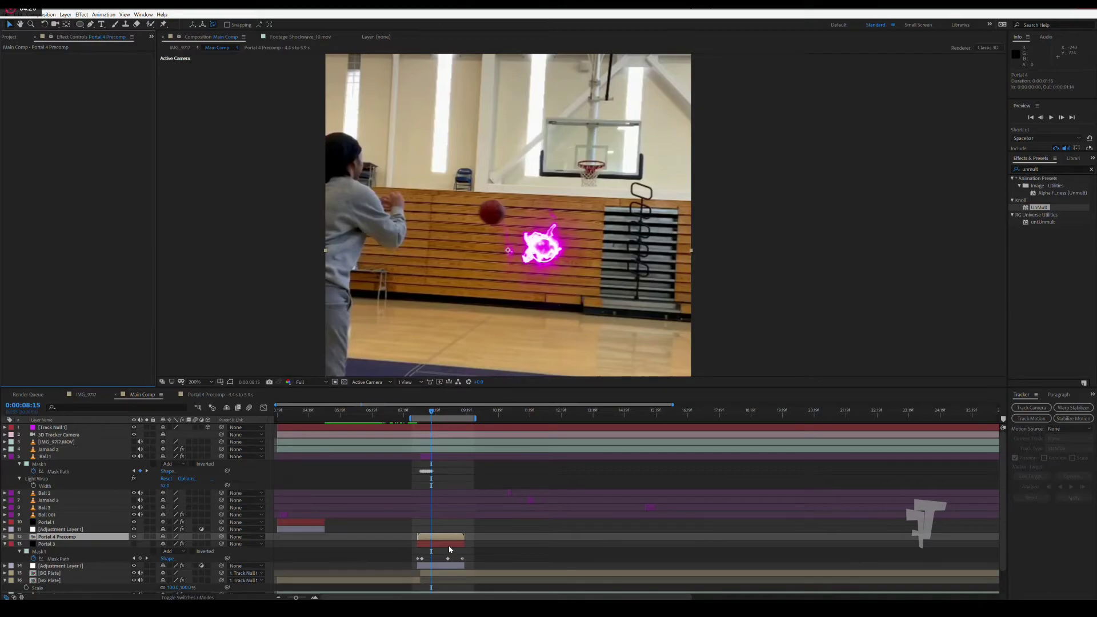
left_click(449, 545)
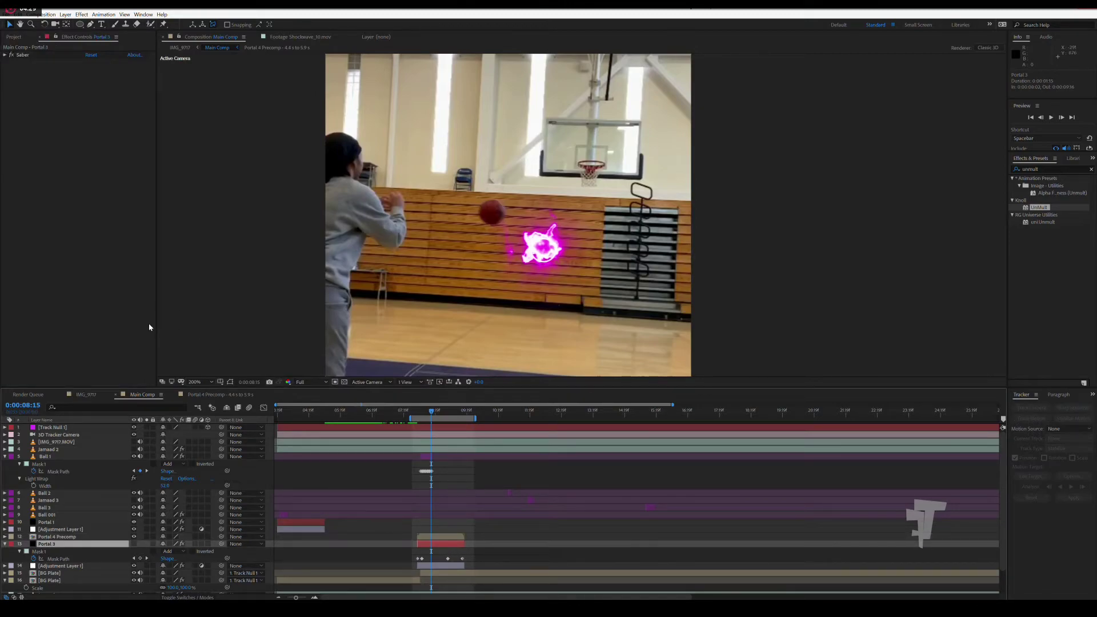
left_click(189, 597)
left_click(172, 537)
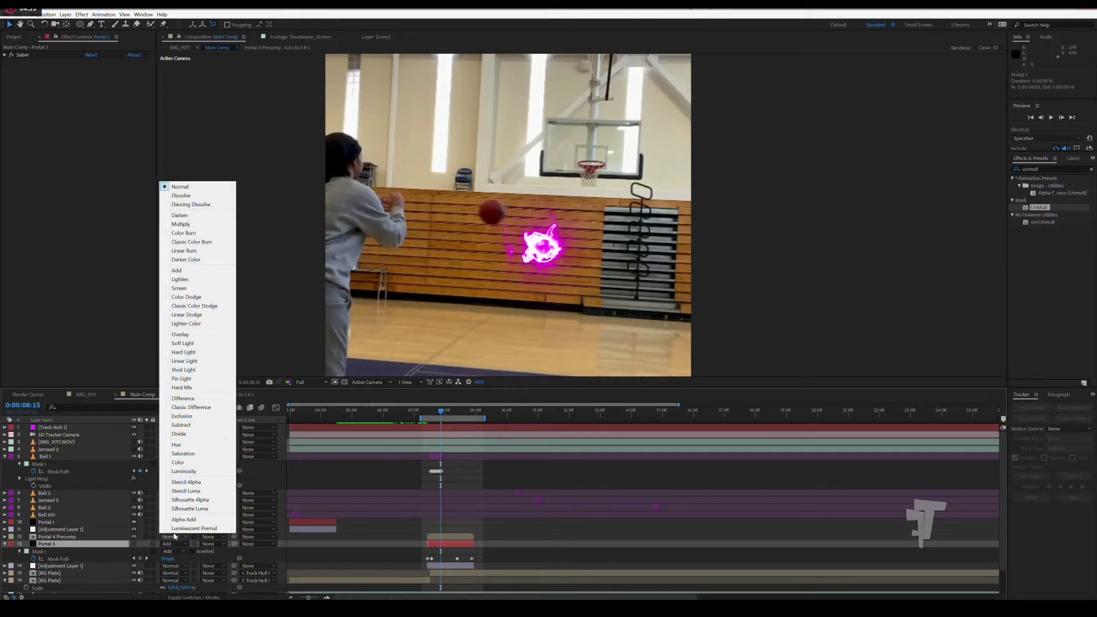
left_click(192, 270)
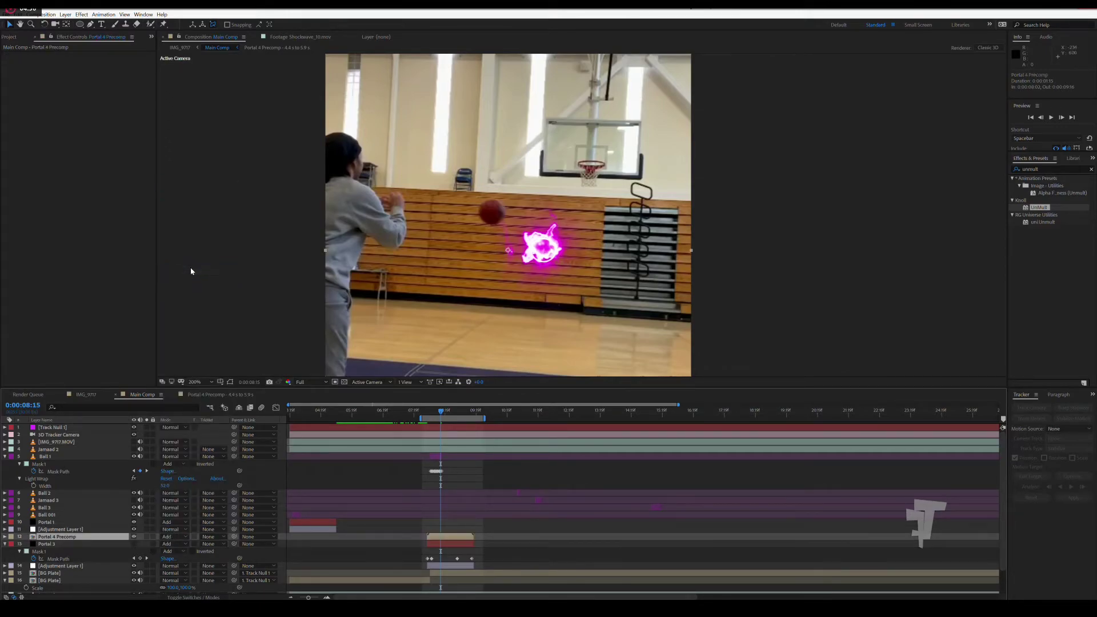
Compare Portal 3, Adjustment Layer 1 and the precomp, then delete Portal 4 Precomp.
left_click(85, 544)
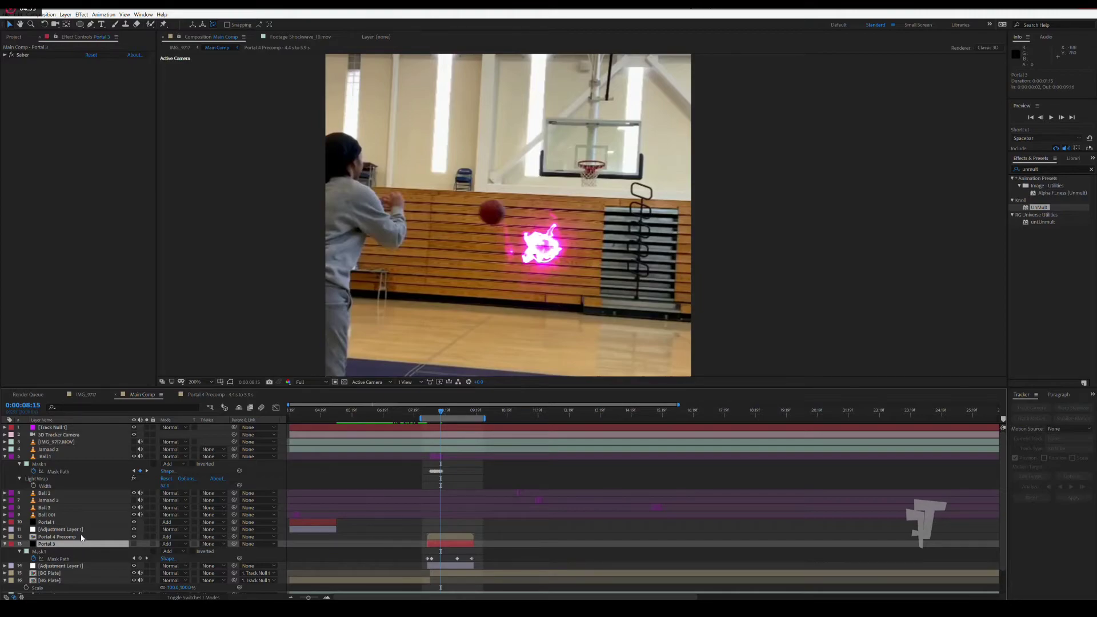
left_click(82, 538)
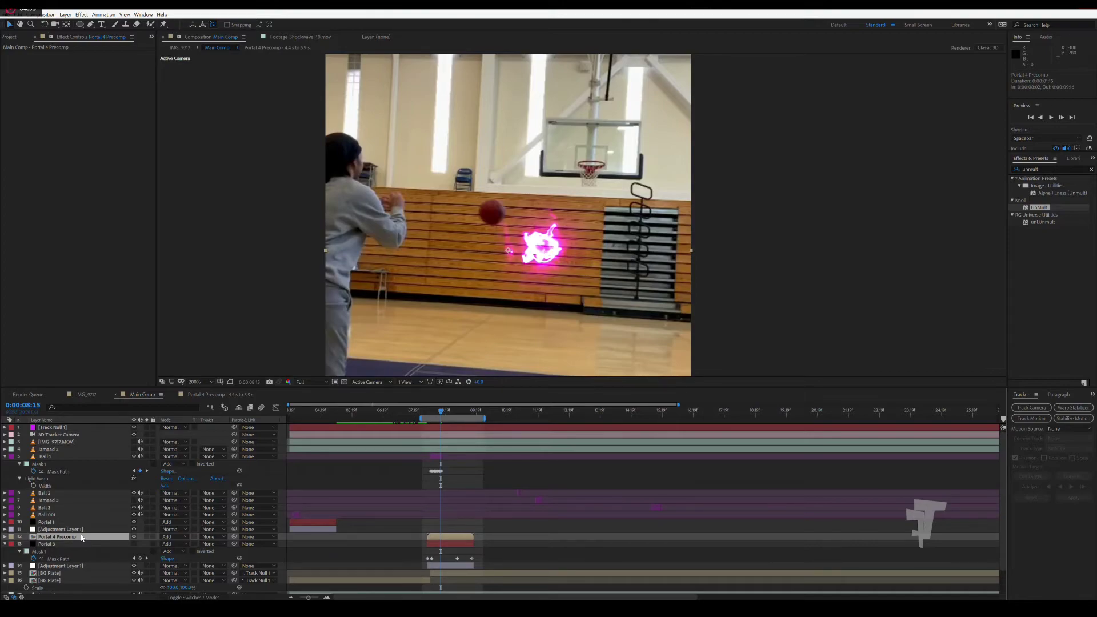
left_click(5, 543)
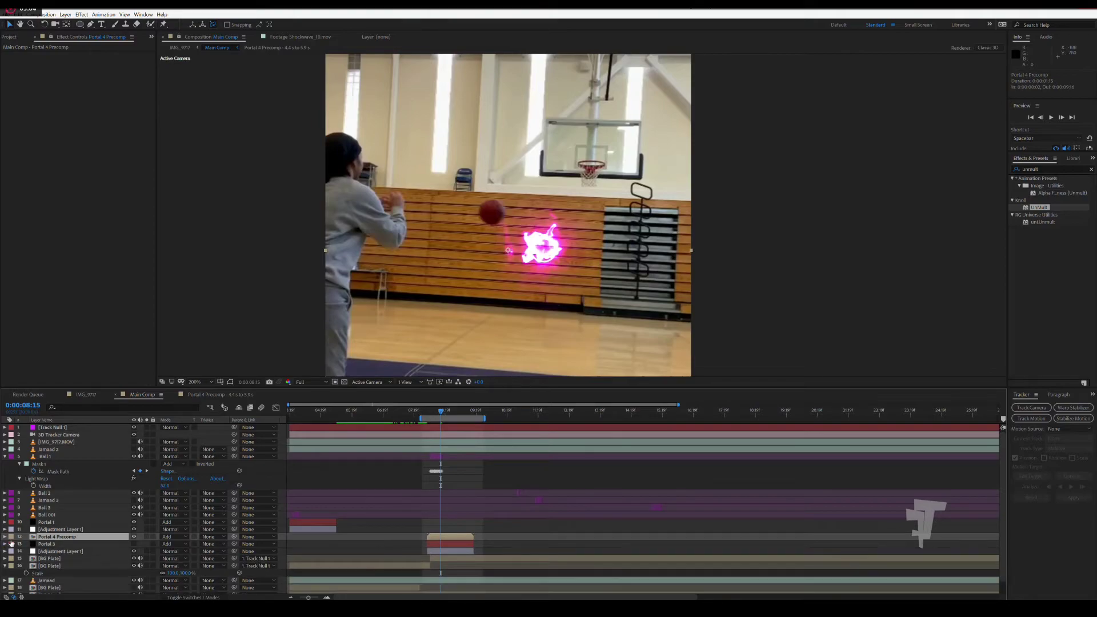
left_click(71, 551)
left_click(71, 545)
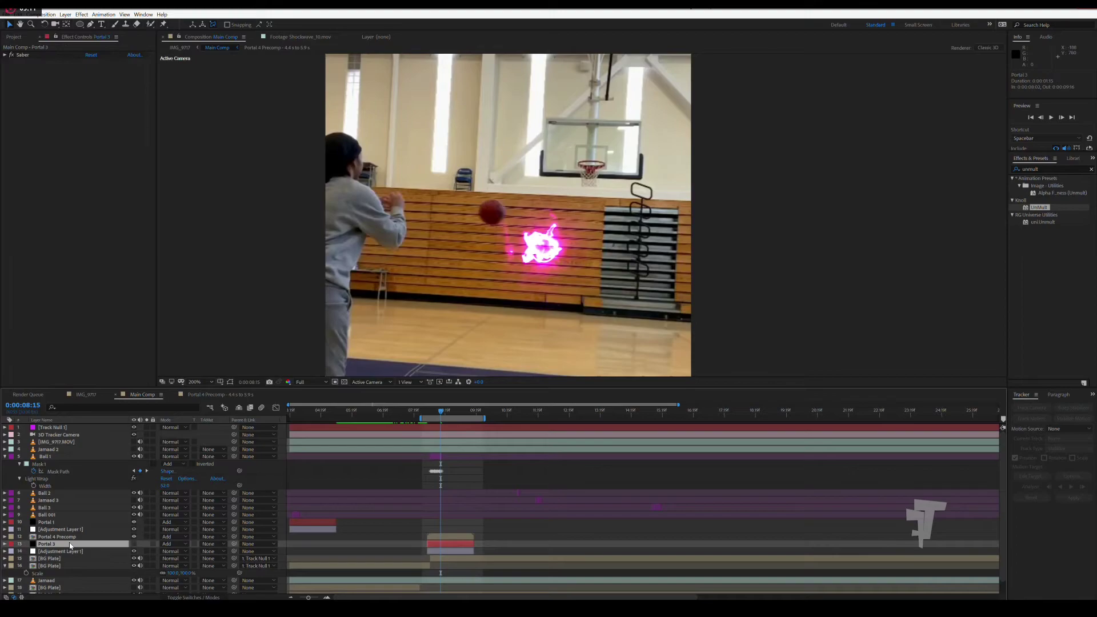
left_click(71, 537)
double_click(71, 537)
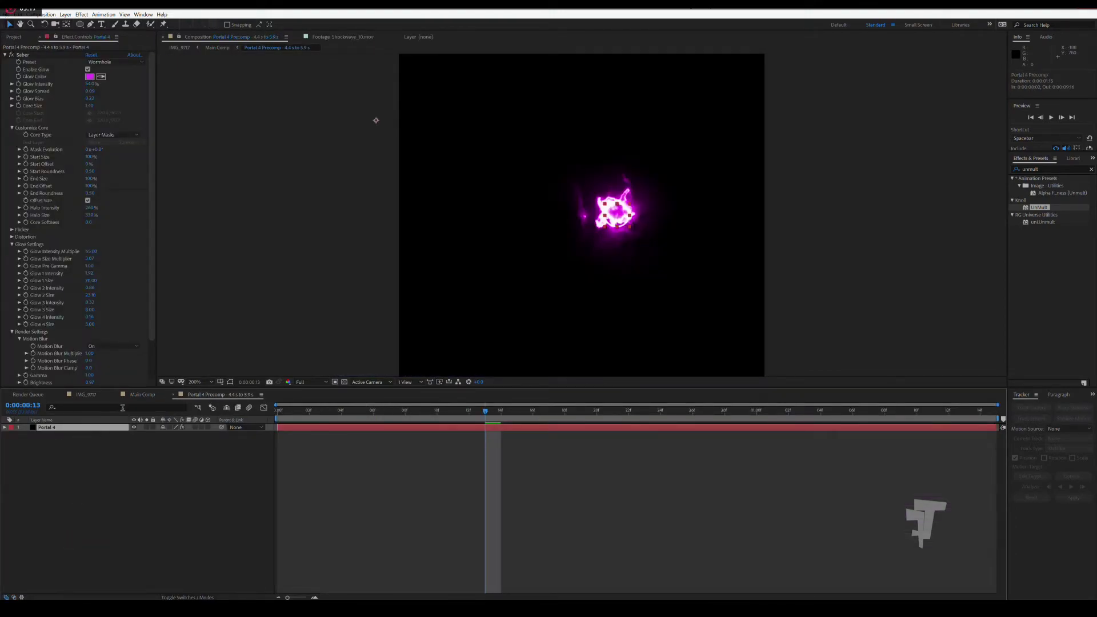
left_click(154, 395)
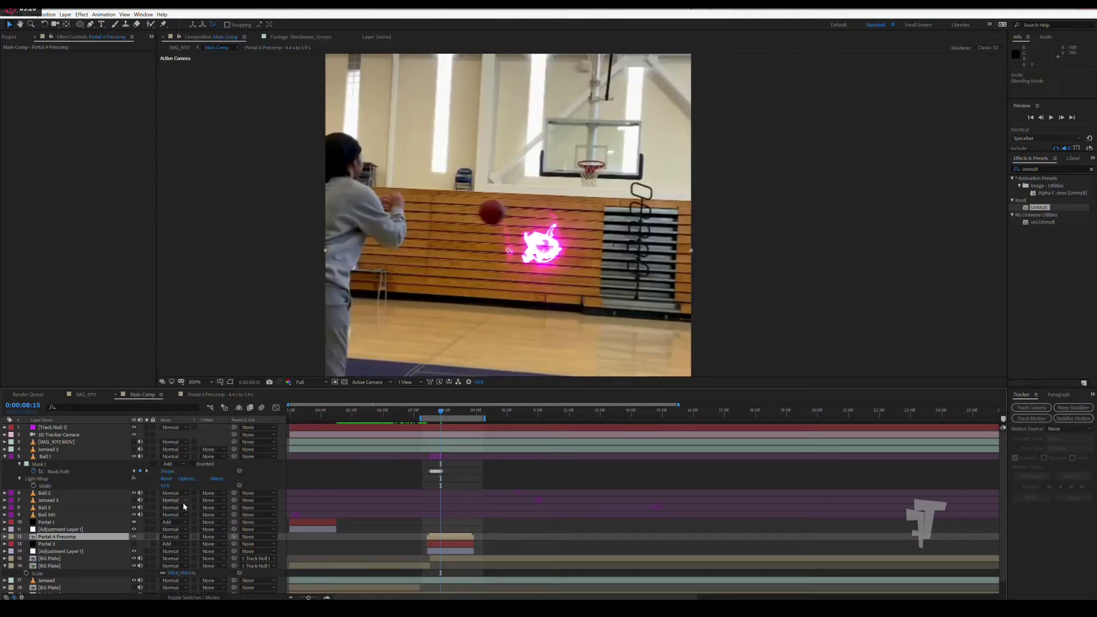
key("Delete")
Save the project and scrub back to 0:00:08:05 with Adjustment Layer 1 selected.
key("j")
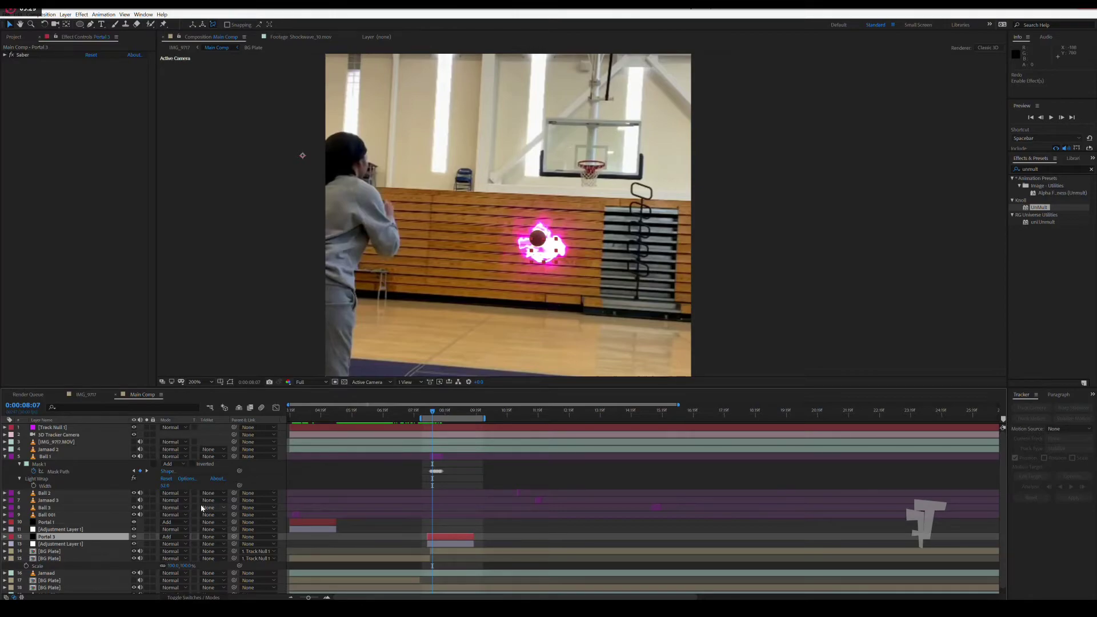
key("ctrl+s")
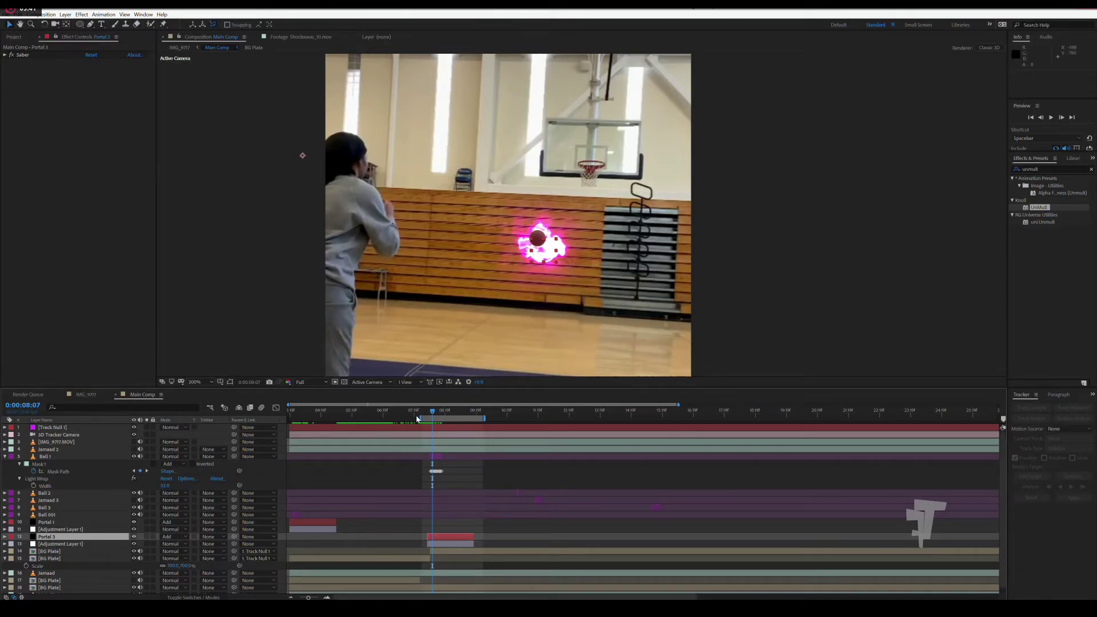
left_click_drag(430, 416, 429, 414)
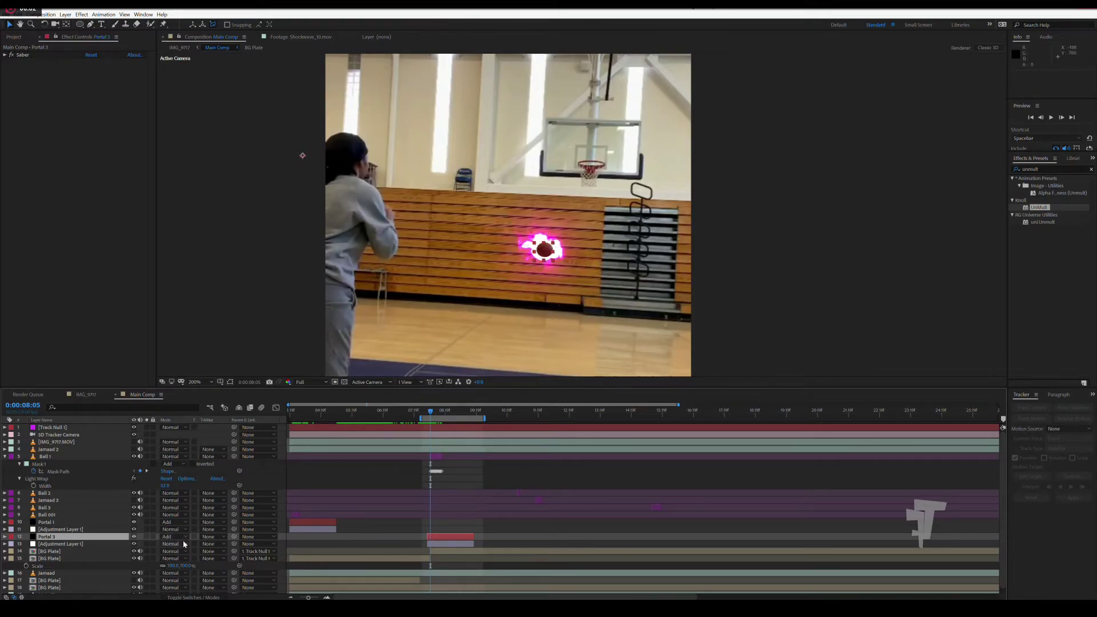
left_click(439, 544)
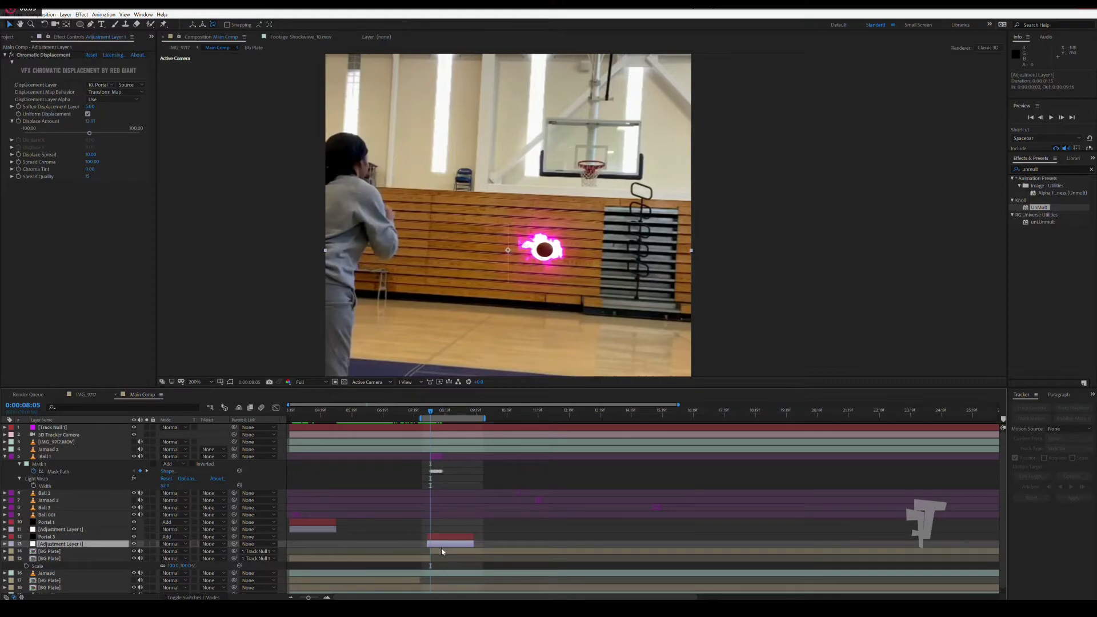
Duplicate Portal 3 and run Trim Compose-update.jsx to build a new Portal 4 Precomp.
left_click(444, 535)
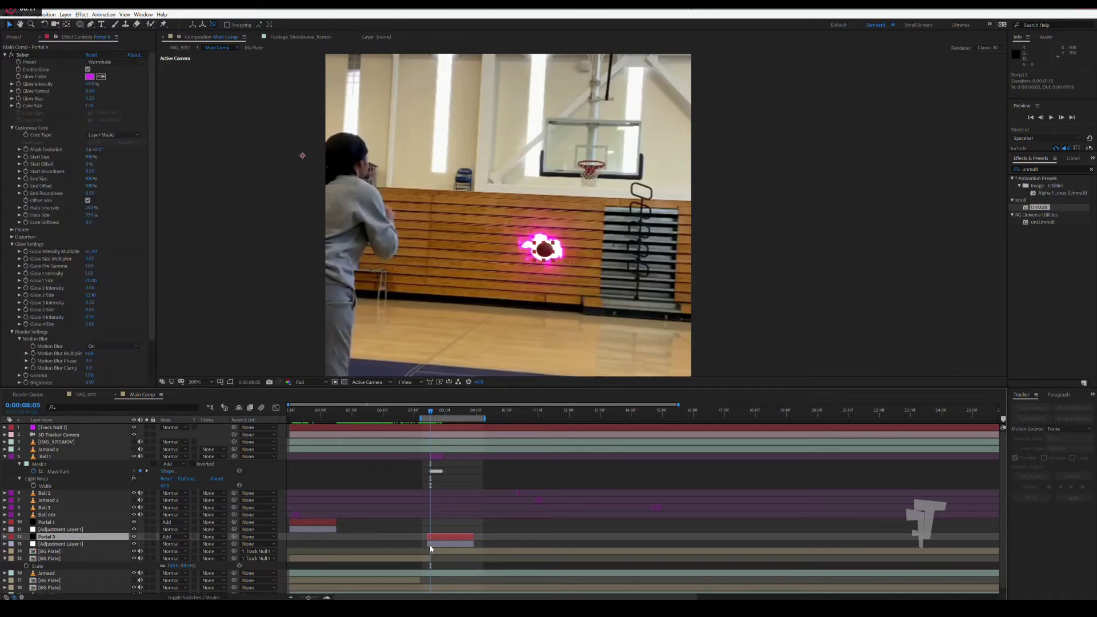
key("ctrl+d")
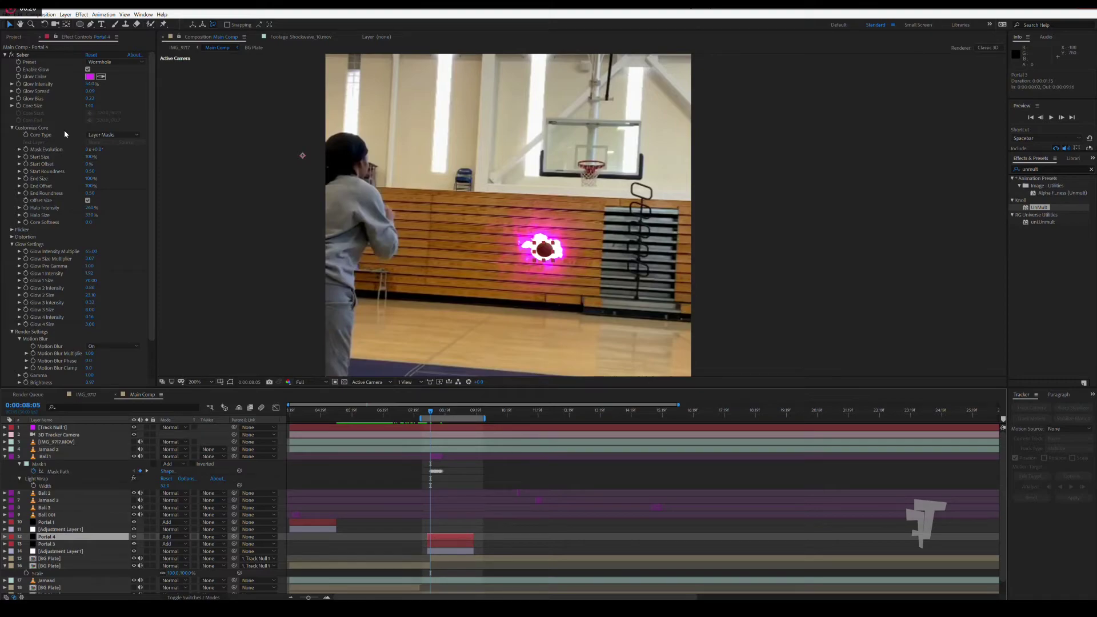
left_click(8, 15)
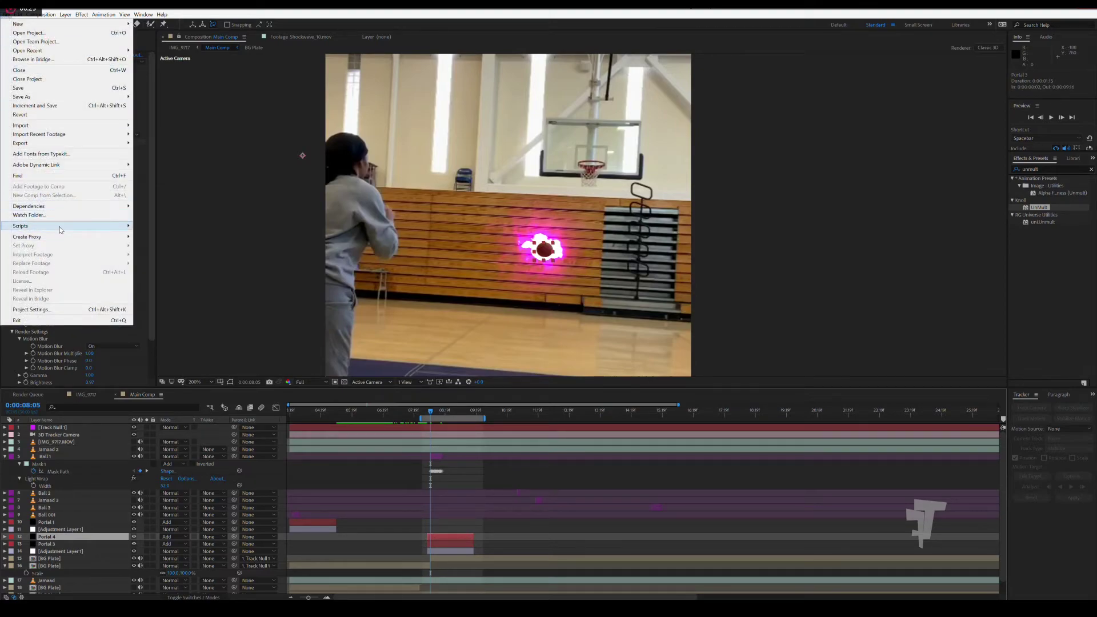
mouse_move(62, 228)
left_click(161, 226)
left_click(418, 306)
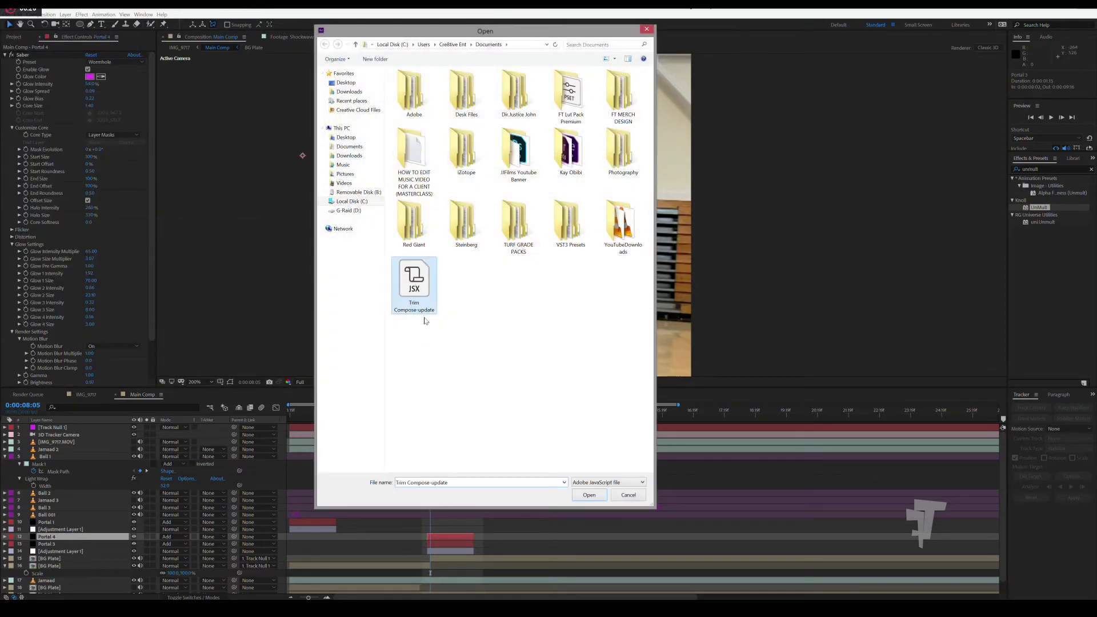
left_click(583, 496)
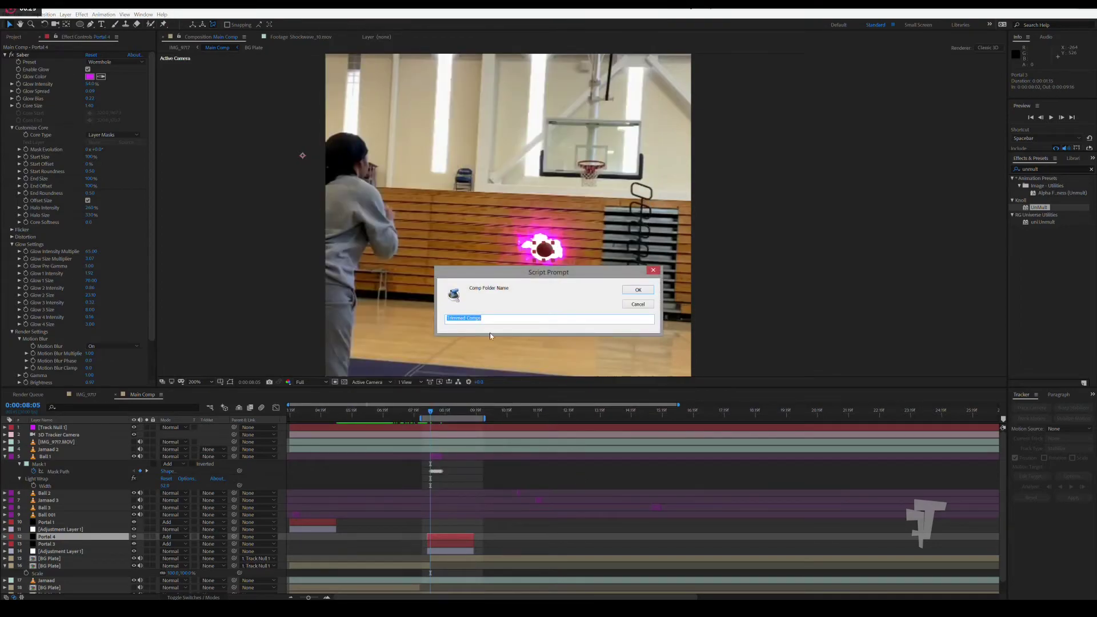
left_click(634, 291)
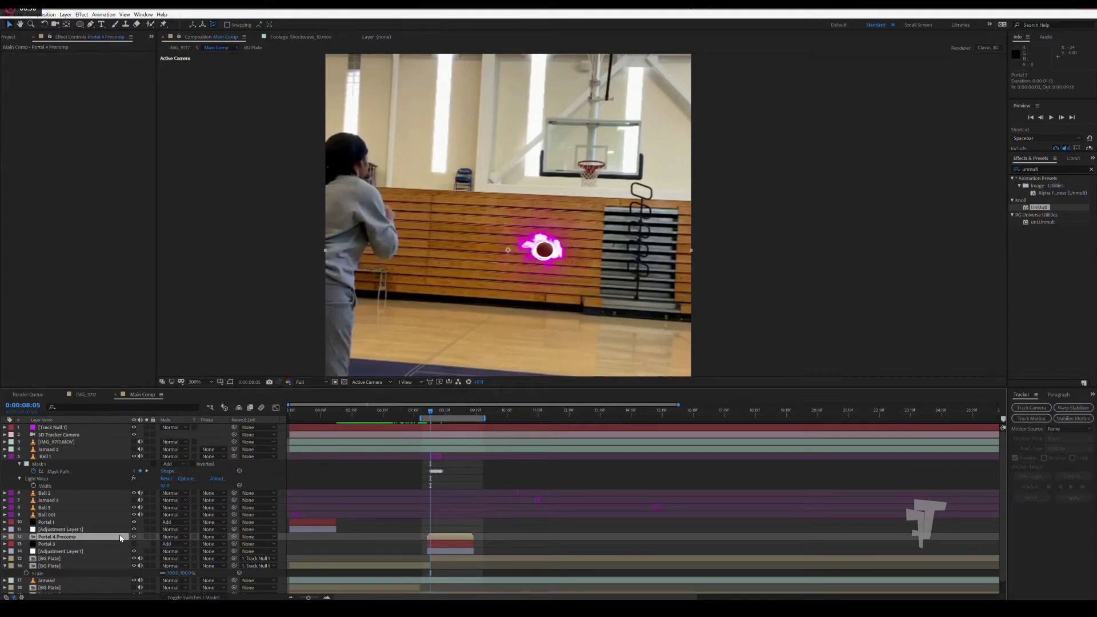
Switch Portal 4 Precomp's Mode dropdown to Add.
left_click(171, 537)
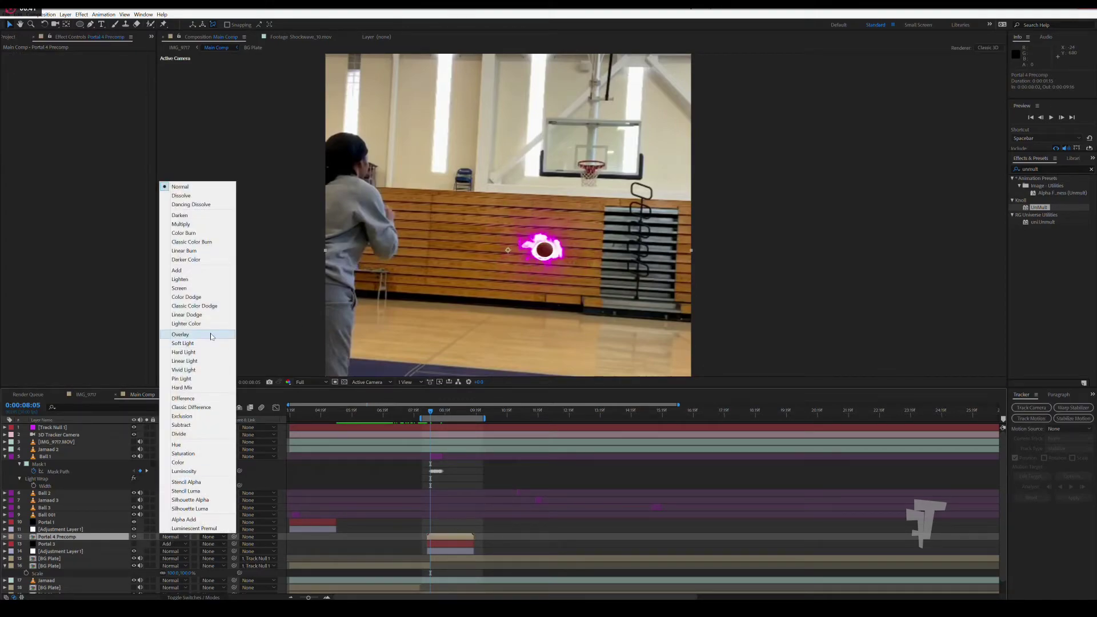
left_click(204, 273)
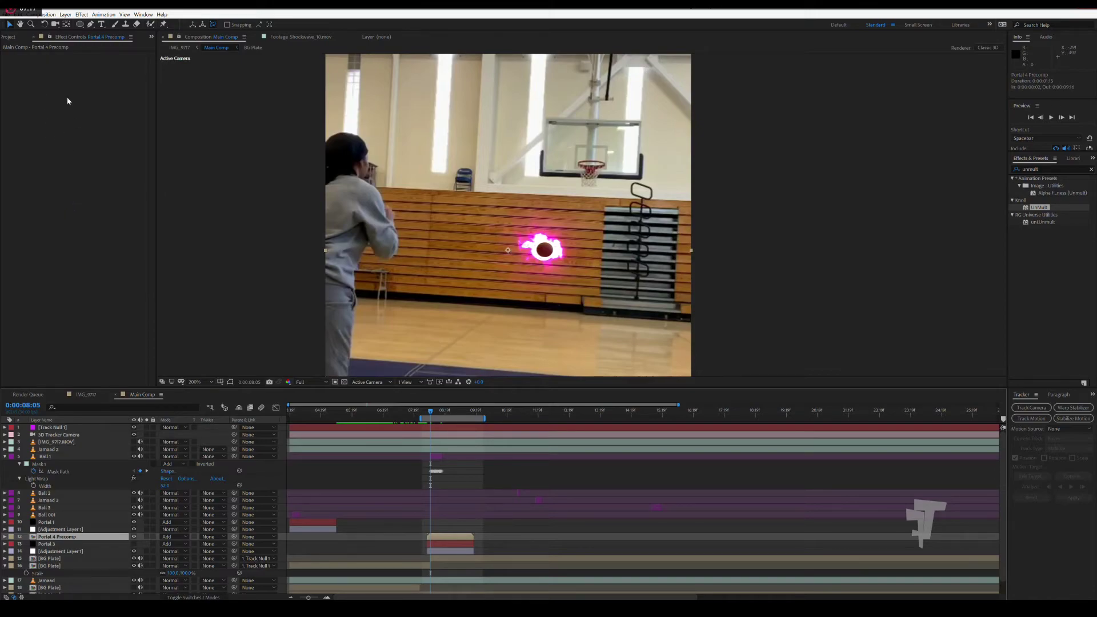
Apply RG VFX Chromatic Displacement to Portal 4 Precomp, leaving its displacement layer unchanged.
left_click(81, 13)
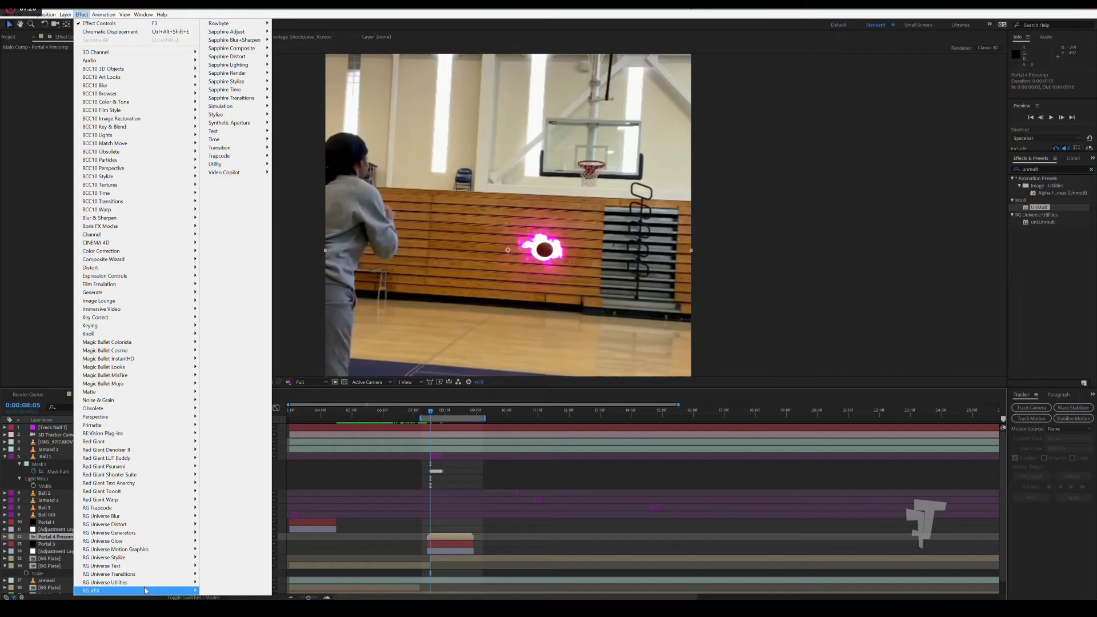
mouse_move(142, 590)
left_click(238, 519)
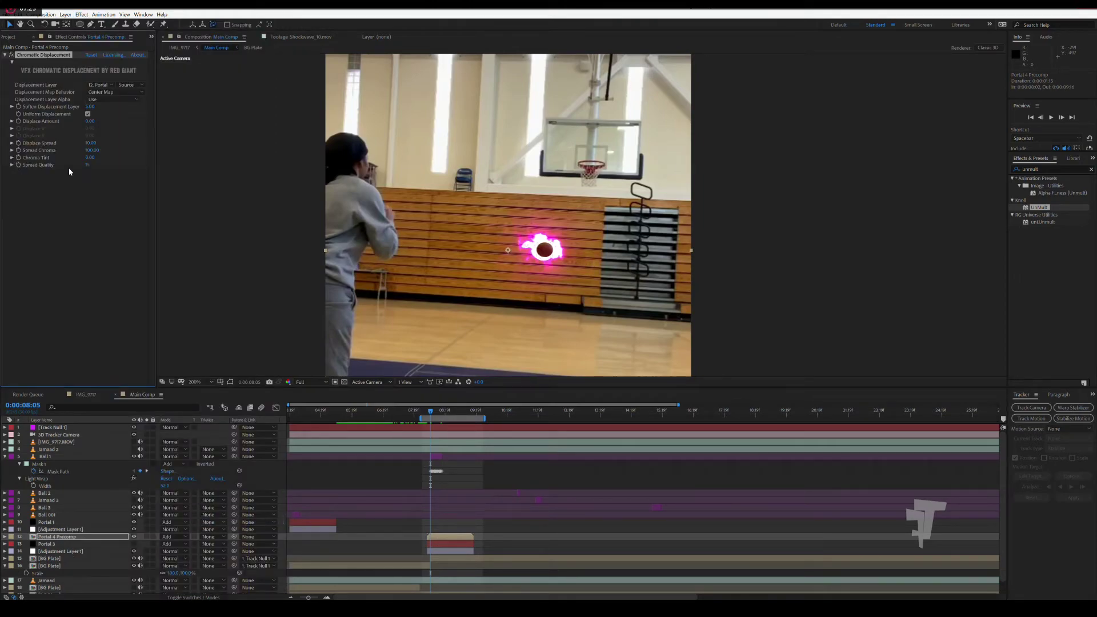
left_click(106, 85)
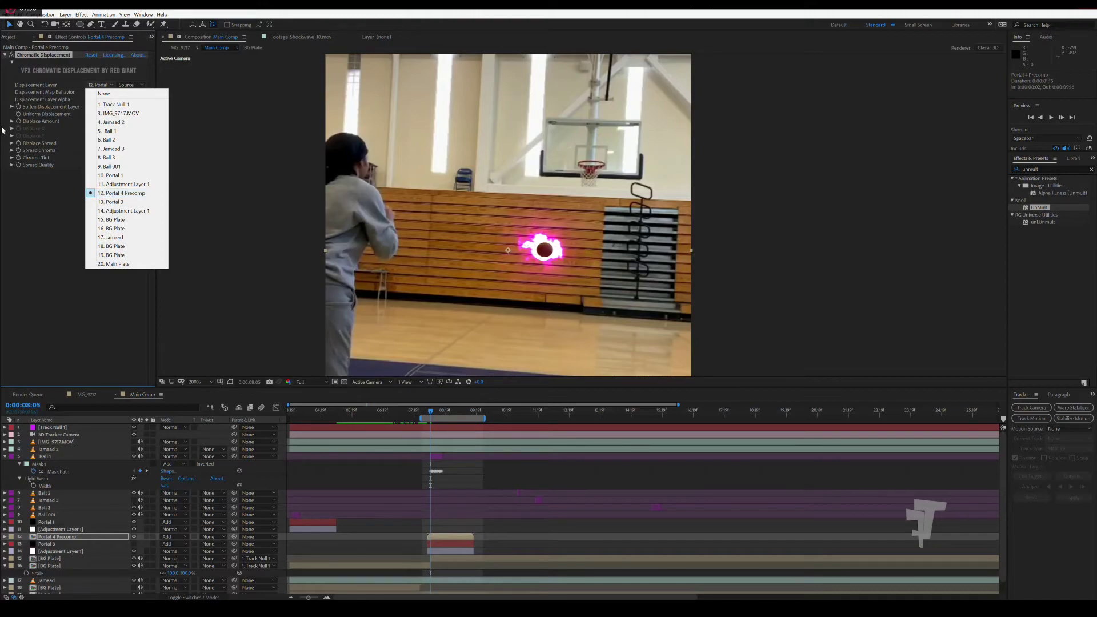
left_click(8, 59)
left_click(5, 55)
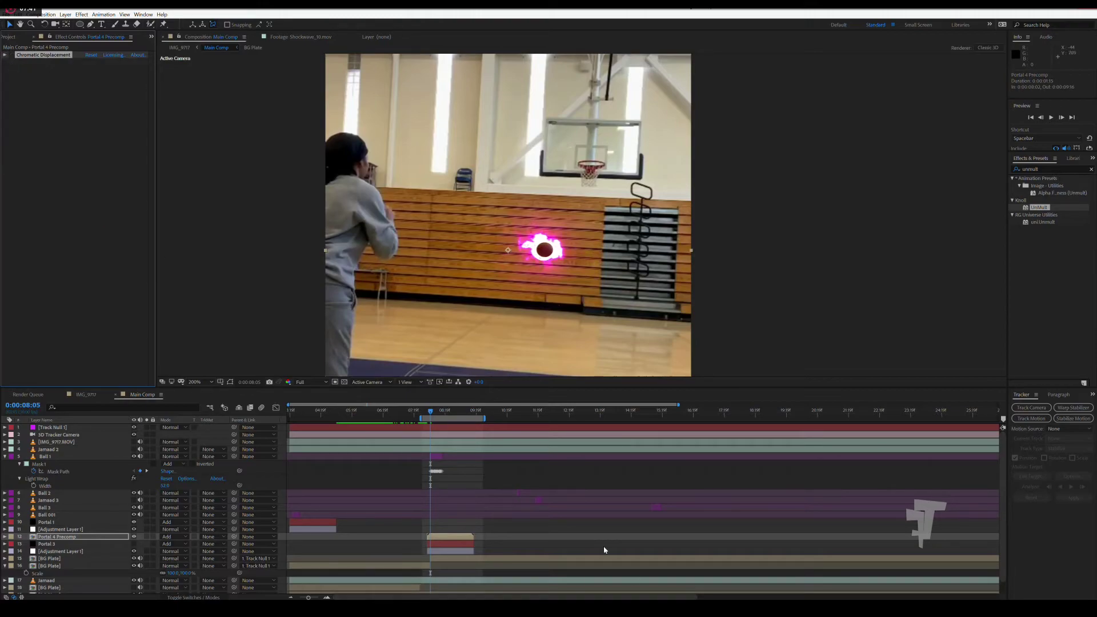
Point Adjustment Layer 1's displacement at 12. Portal 4 Precomp, keeping Source and Transform Map.
left_click(438, 552)
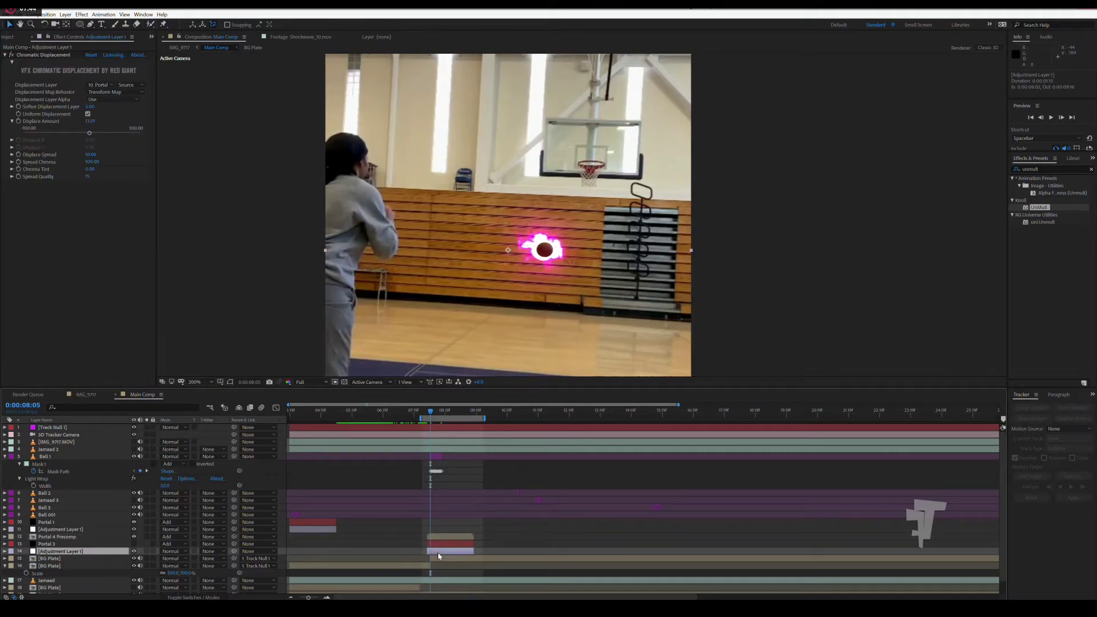
left_click(100, 85)
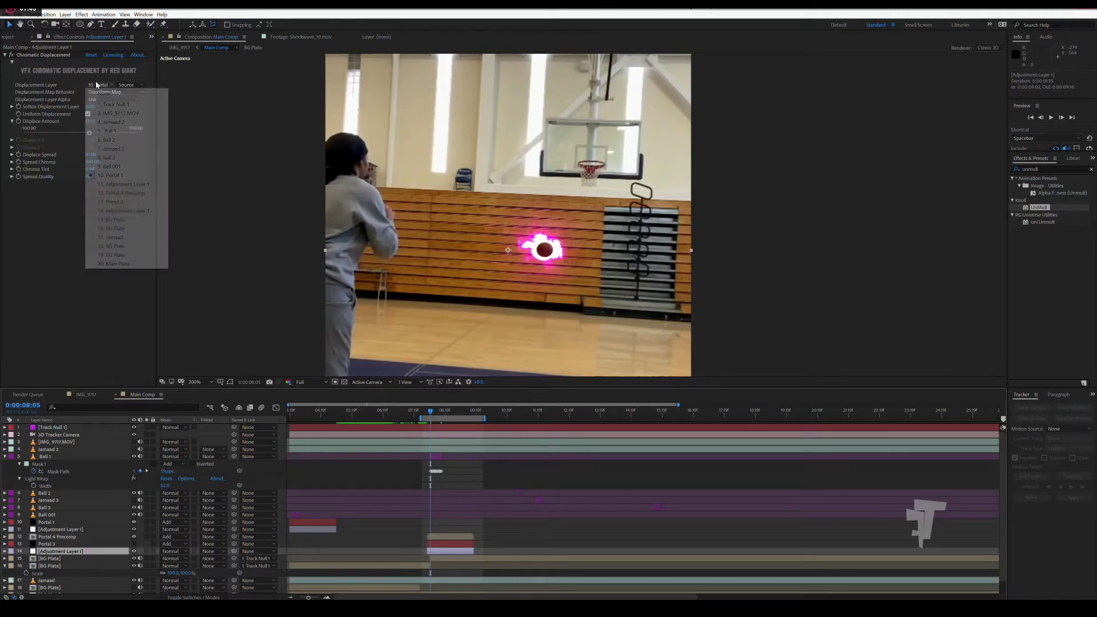
left_click(119, 193)
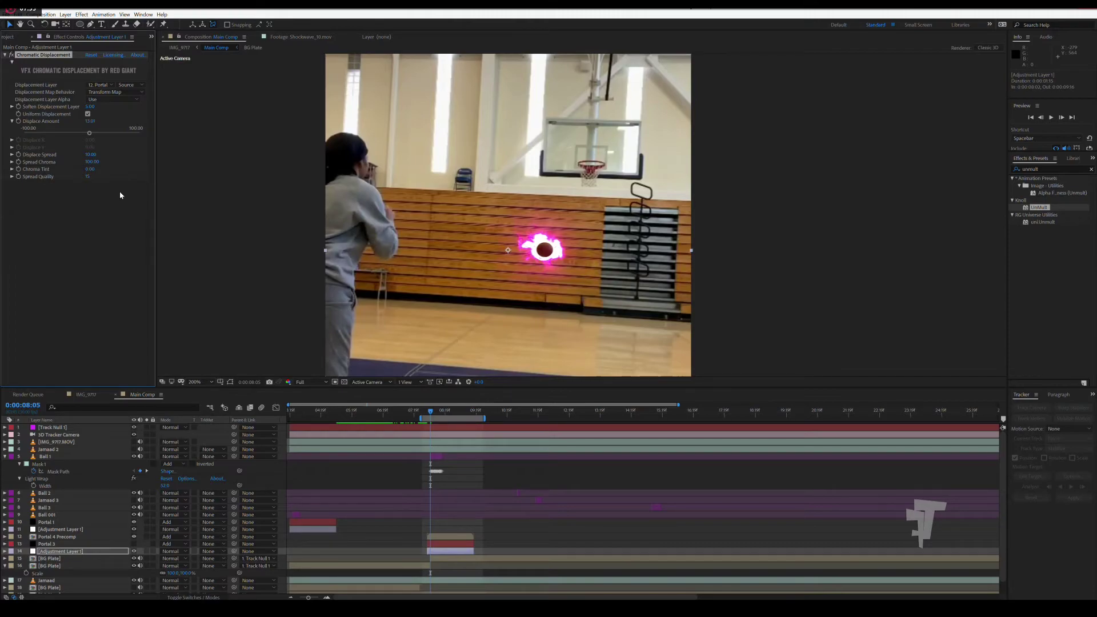
left_click(127, 85)
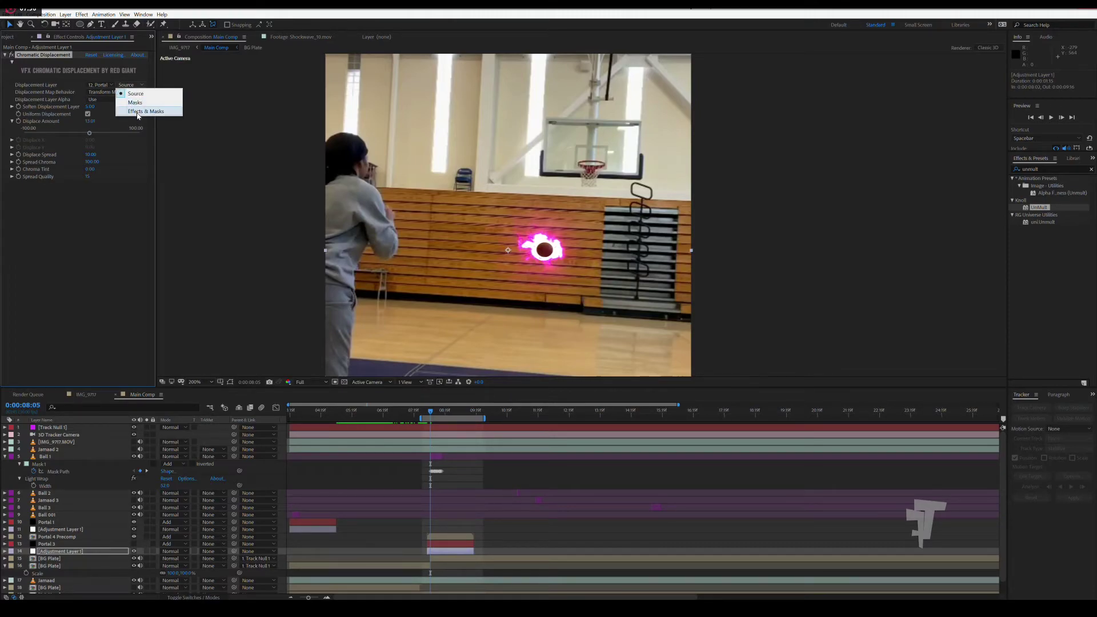
left_click(146, 111)
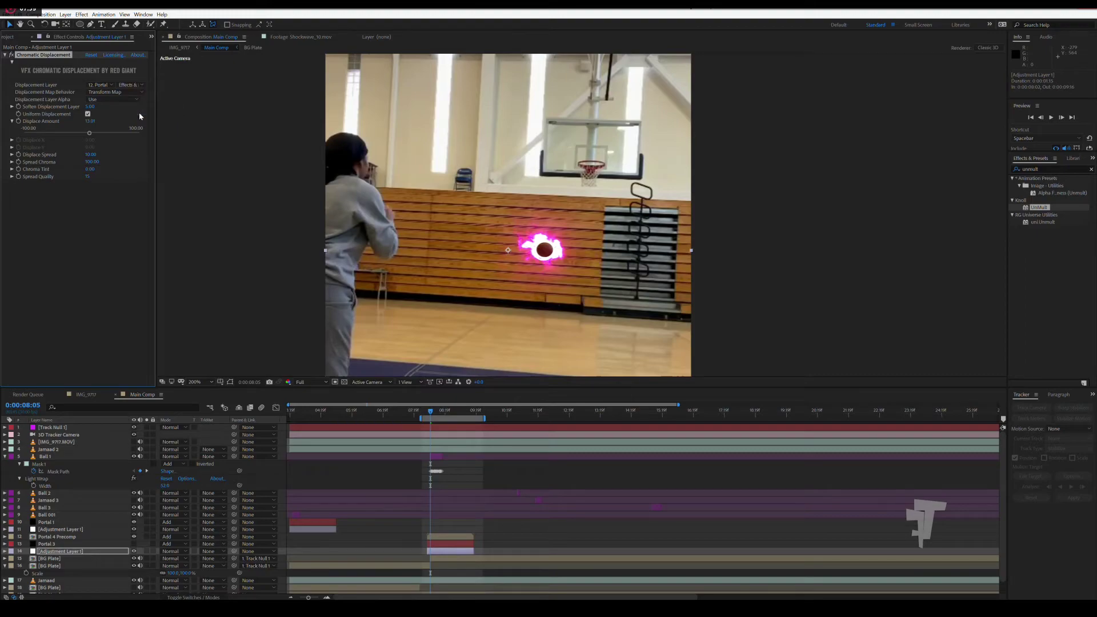
left_click(134, 86)
left_click(135, 93)
left_click(104, 93)
left_click(108, 240)
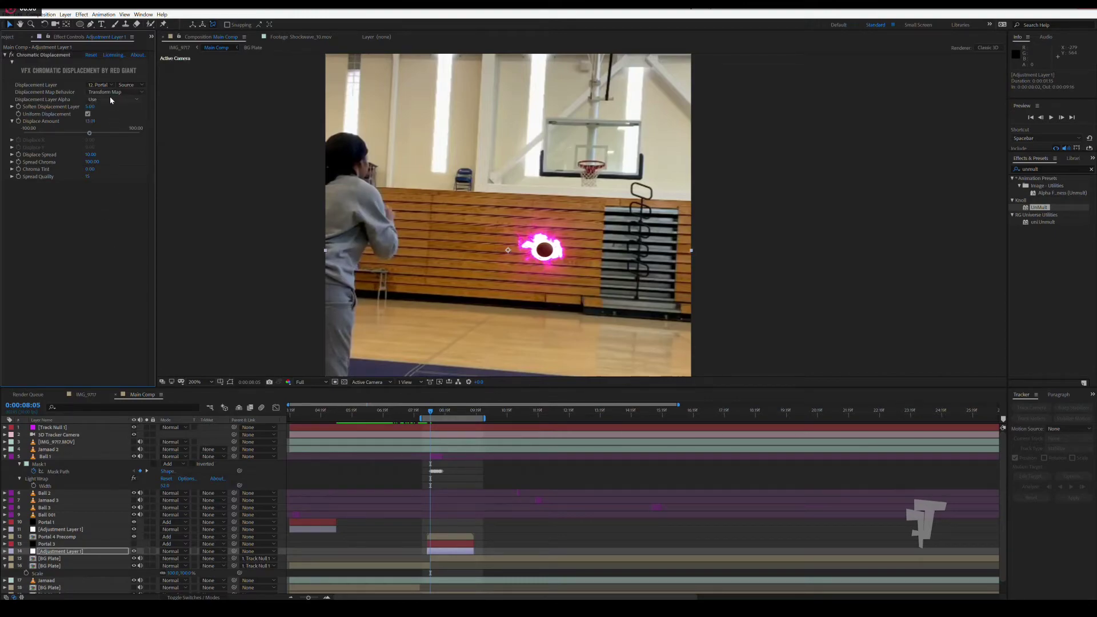
Set Displacement Layer Alpha to Cut Out.
left_click(111, 99)
left_click(107, 118)
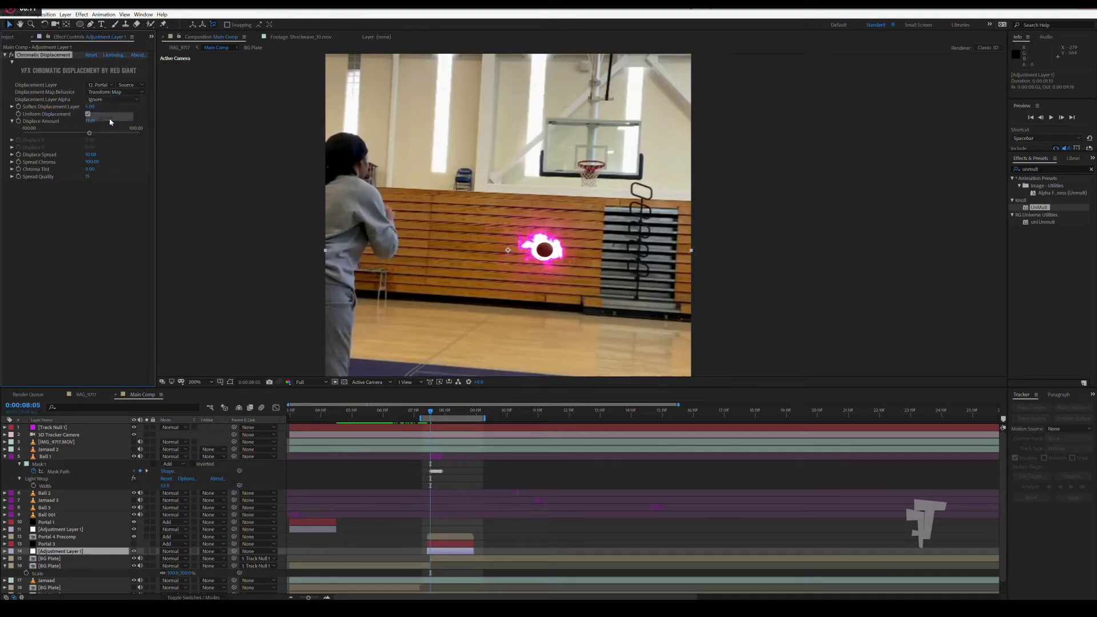
left_click(112, 100)
left_click(109, 129)
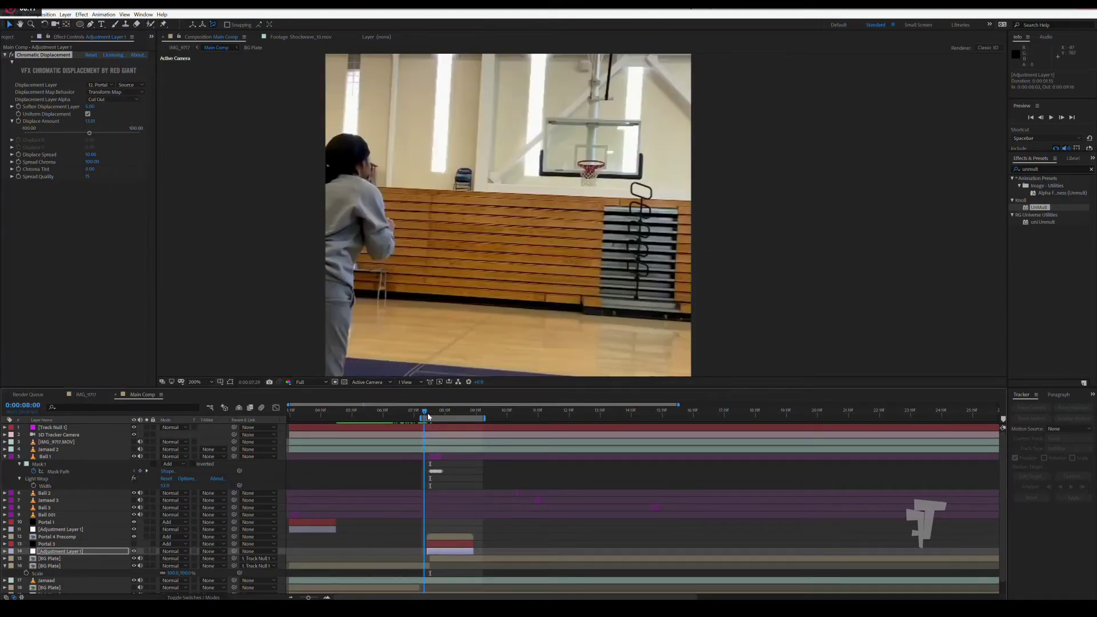
Scrub through nearby frames and inspect Portal 4 Precomp's glow effect settings.
mouse_move(425, 415)
left_mouse_down()
mouse_move(441, 418)
mouse_move(432, 418)
left_mouse_up()
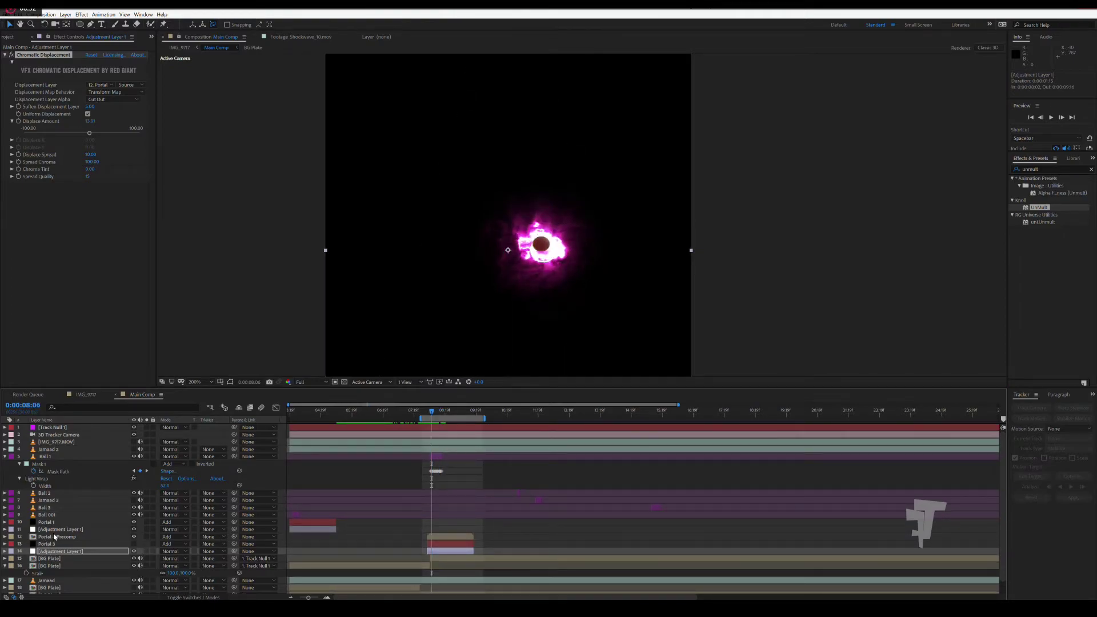
left_click(63, 544)
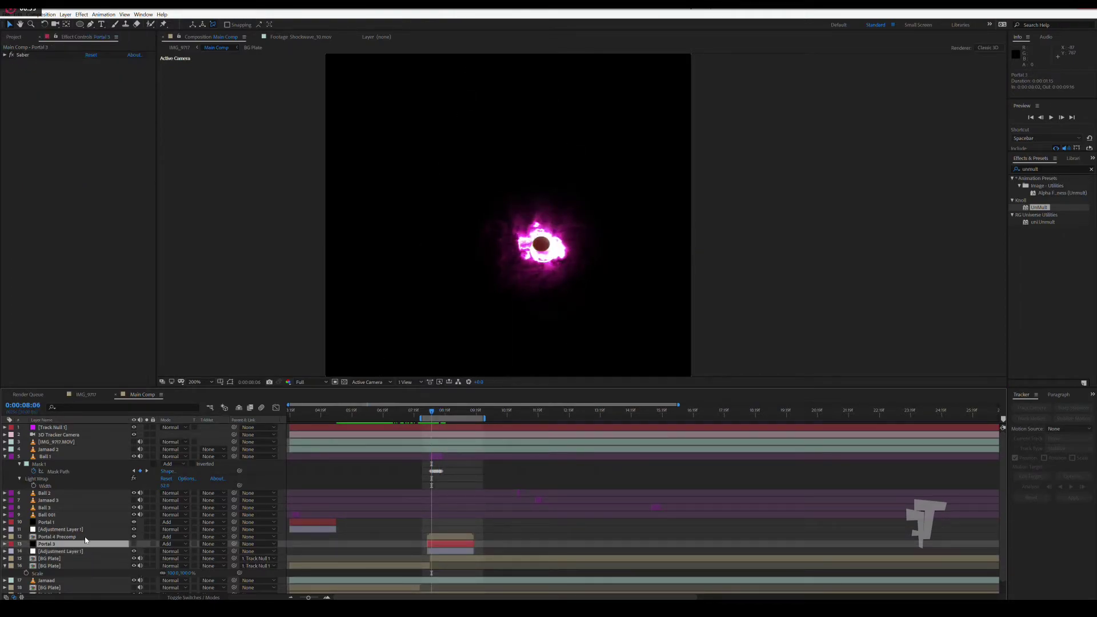
left_click(85, 537)
left_click(134, 537)
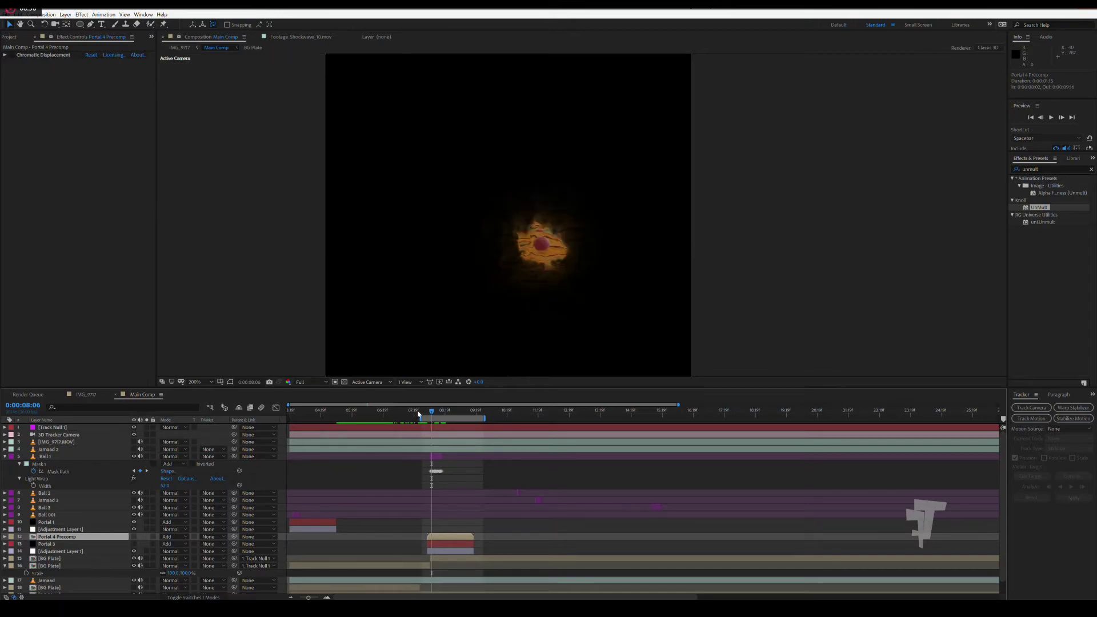
left_click_drag(422, 412, 463, 422)
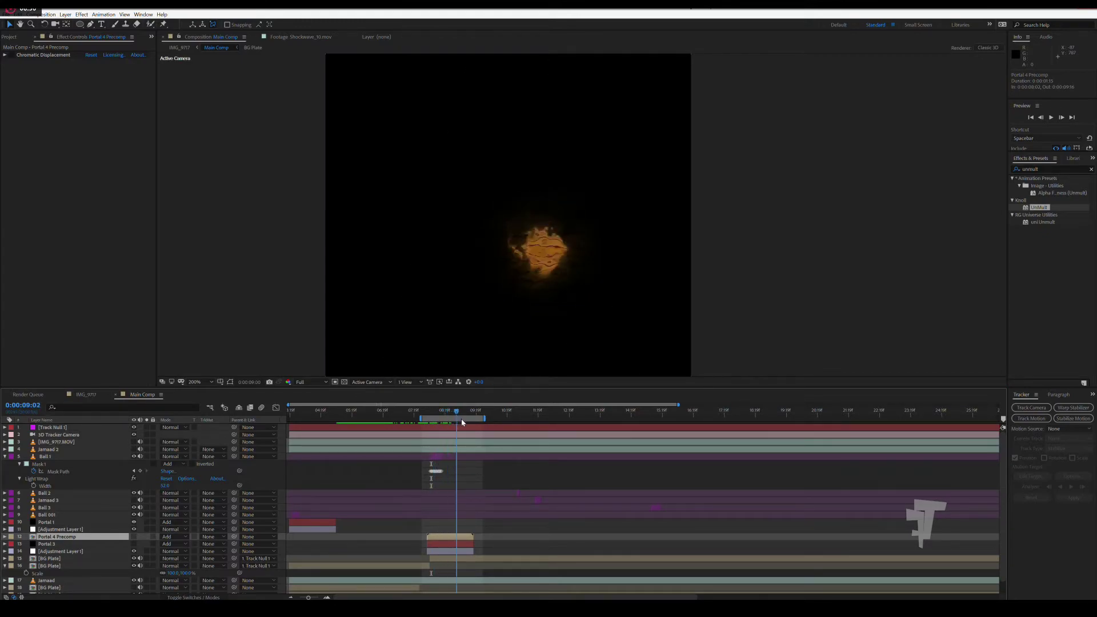
left_click_drag(463, 423, 451, 419)
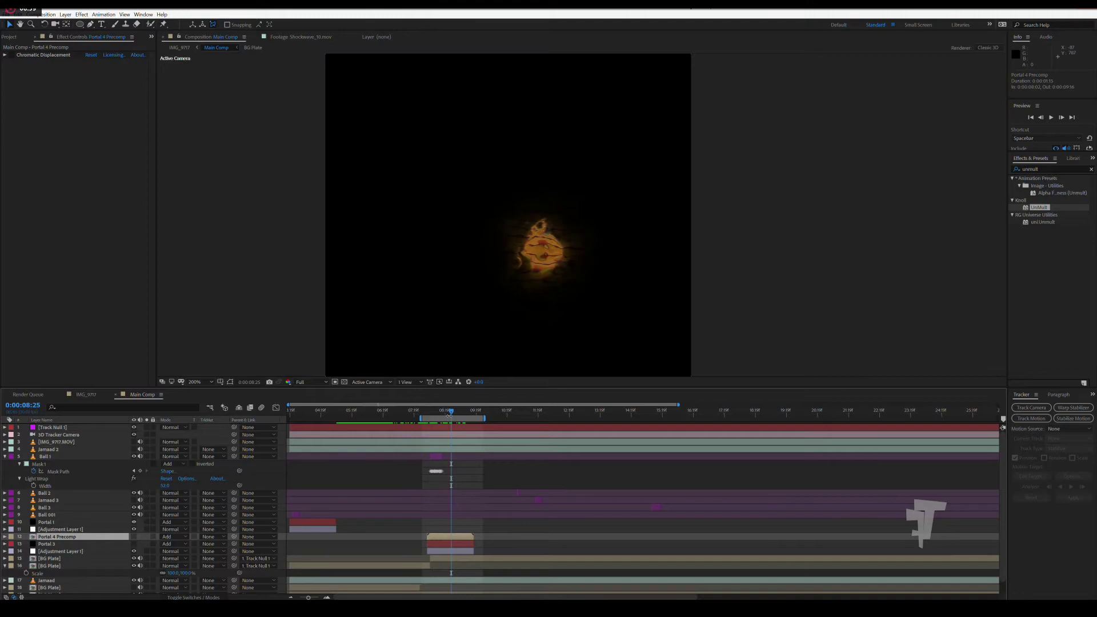
Make Portal 4 Precomp visible and delete the orange Portal 3 layer.
left_click(134, 537)
left_click(105, 545)
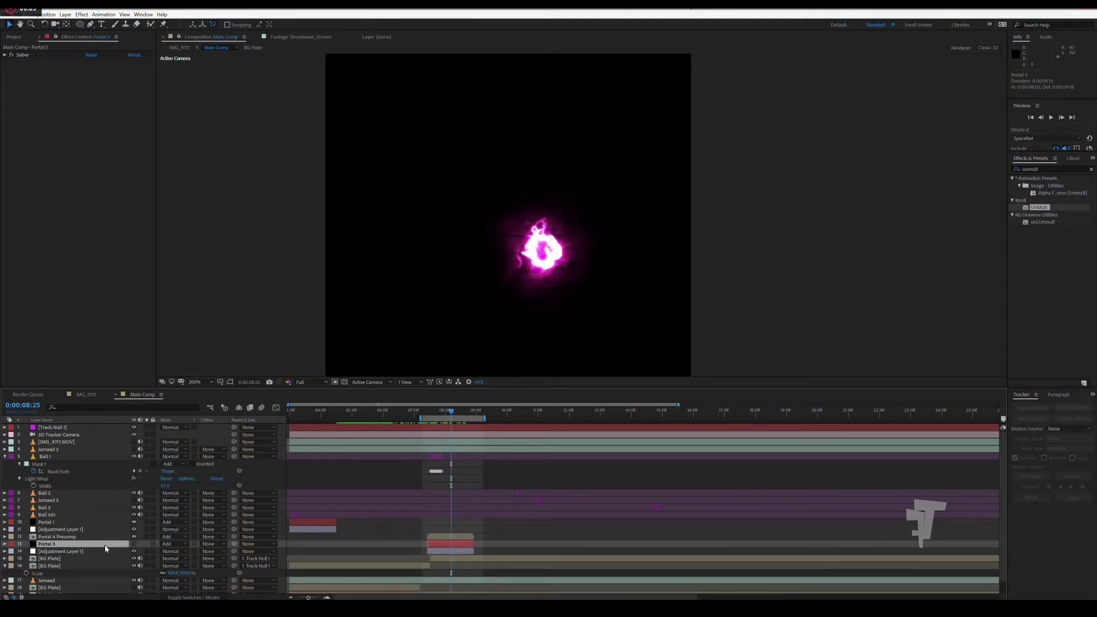
key("Delete")
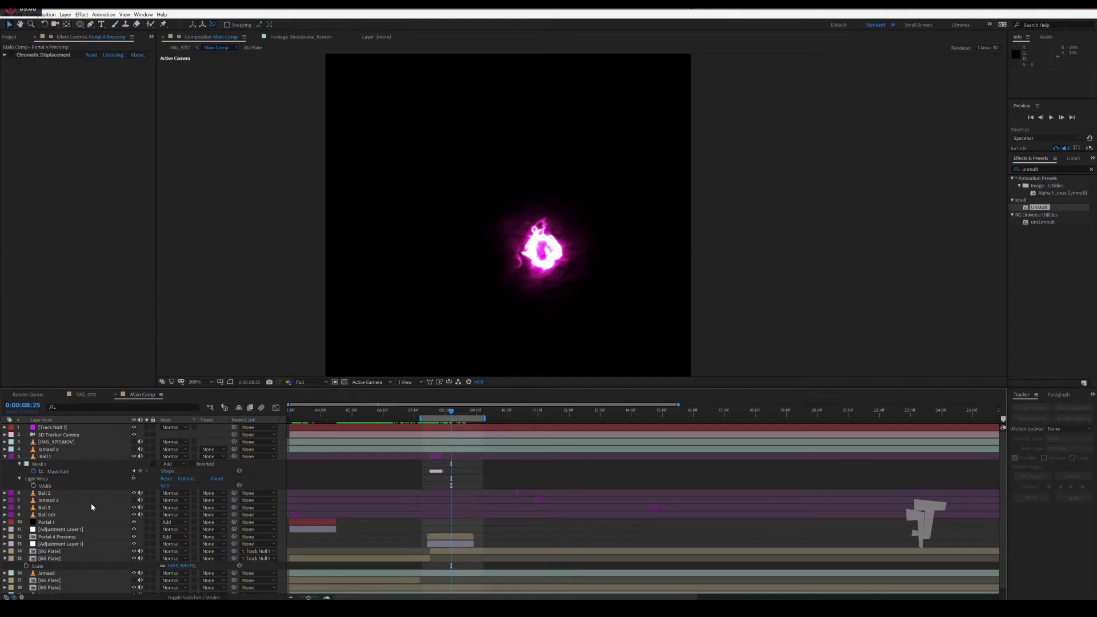
left_click(66, 537)
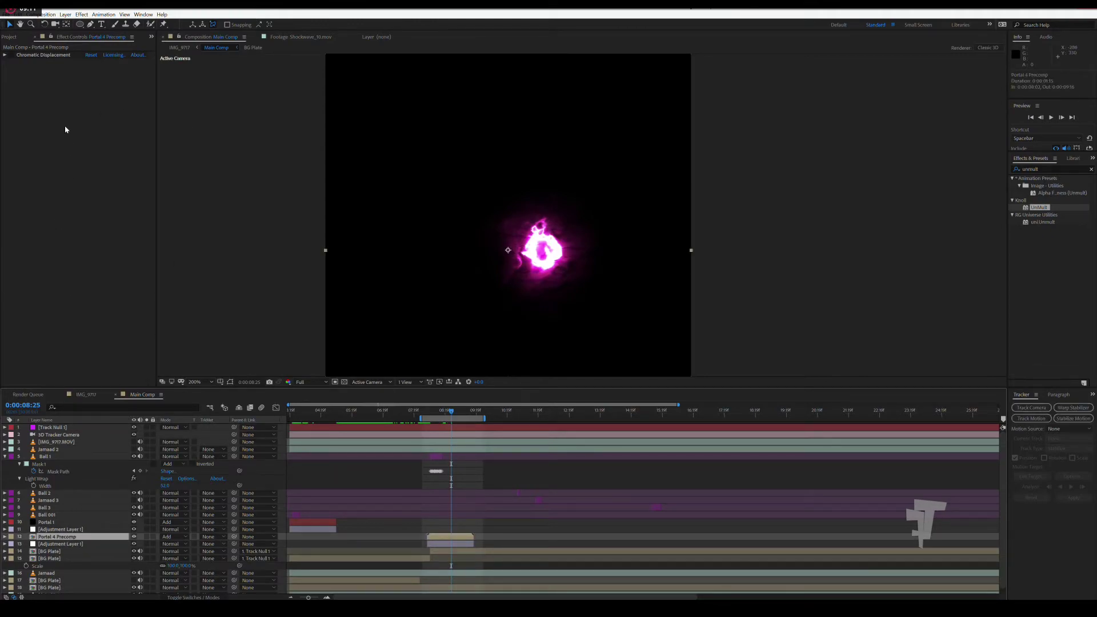
Set Adjustment Layer 1's Chromatic Displacement Displacement Layer Alpha to Use.
left_click(71, 531)
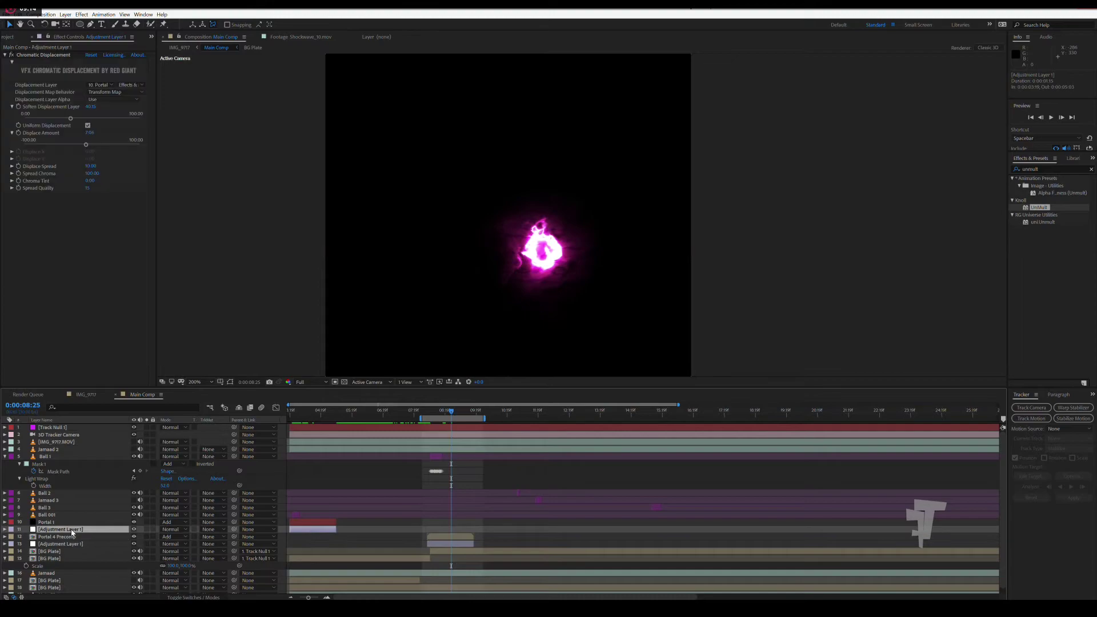
left_click(72, 538)
left_click(72, 543)
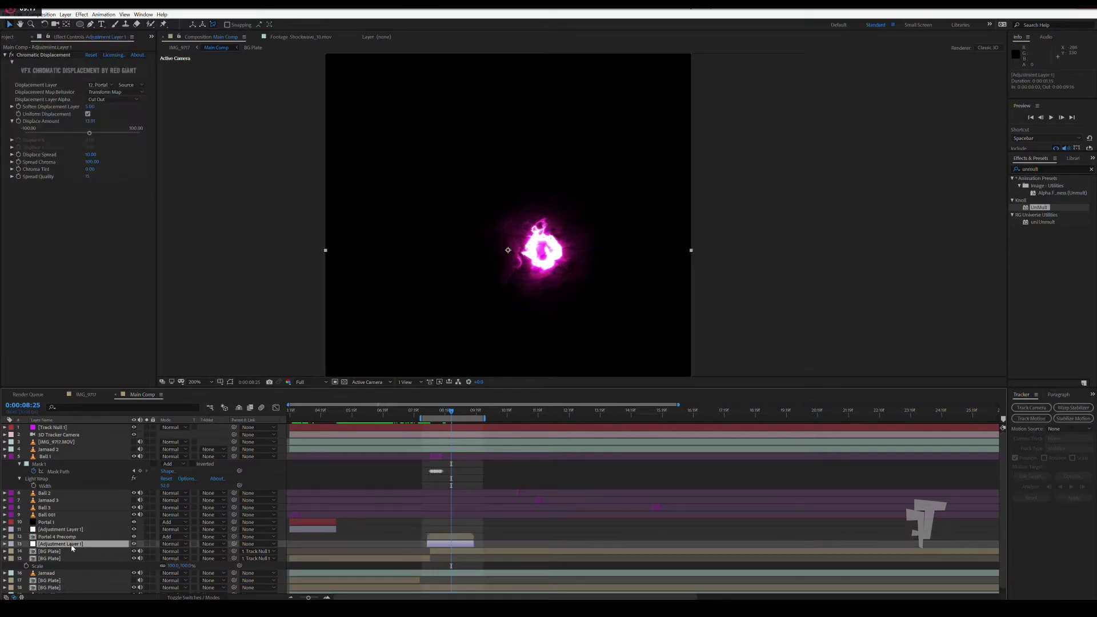
left_click(69, 537)
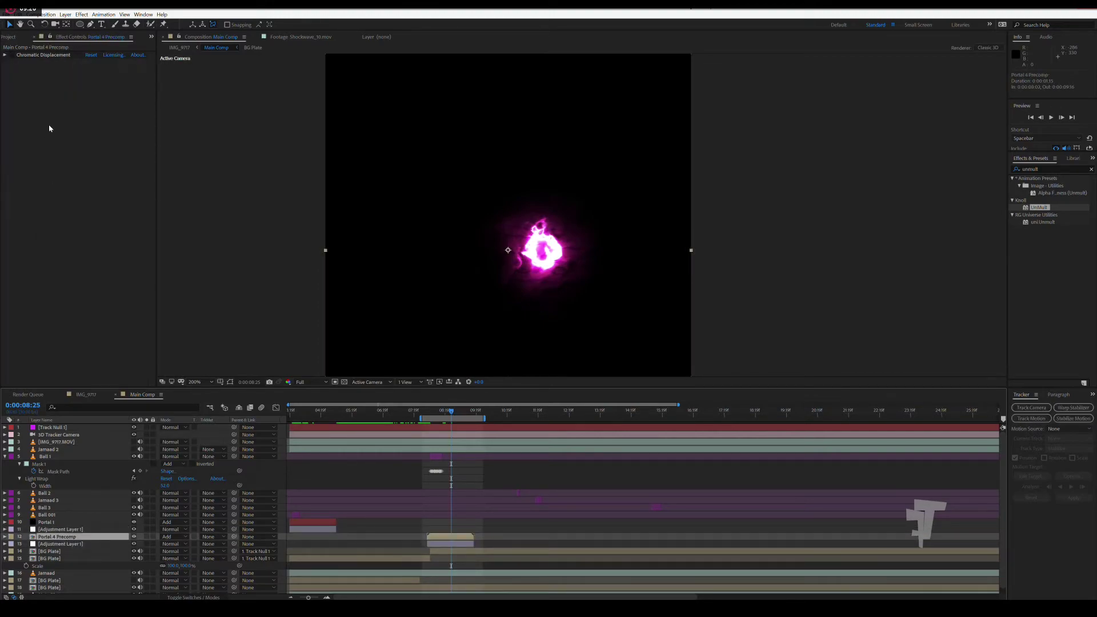
key("ctrl+Down")
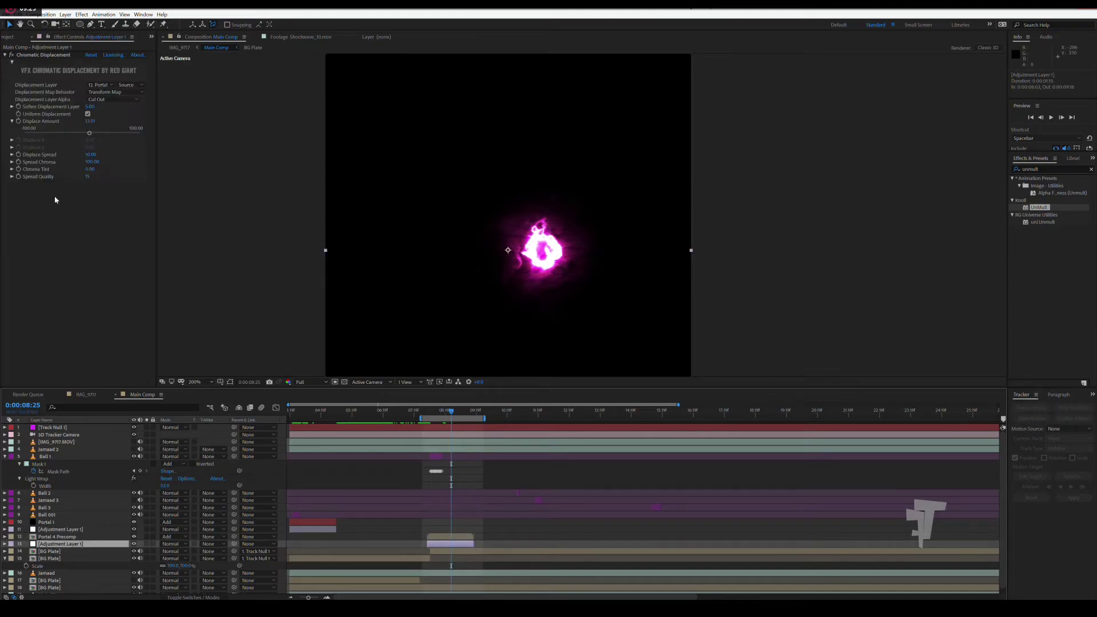
left_click(112, 100)
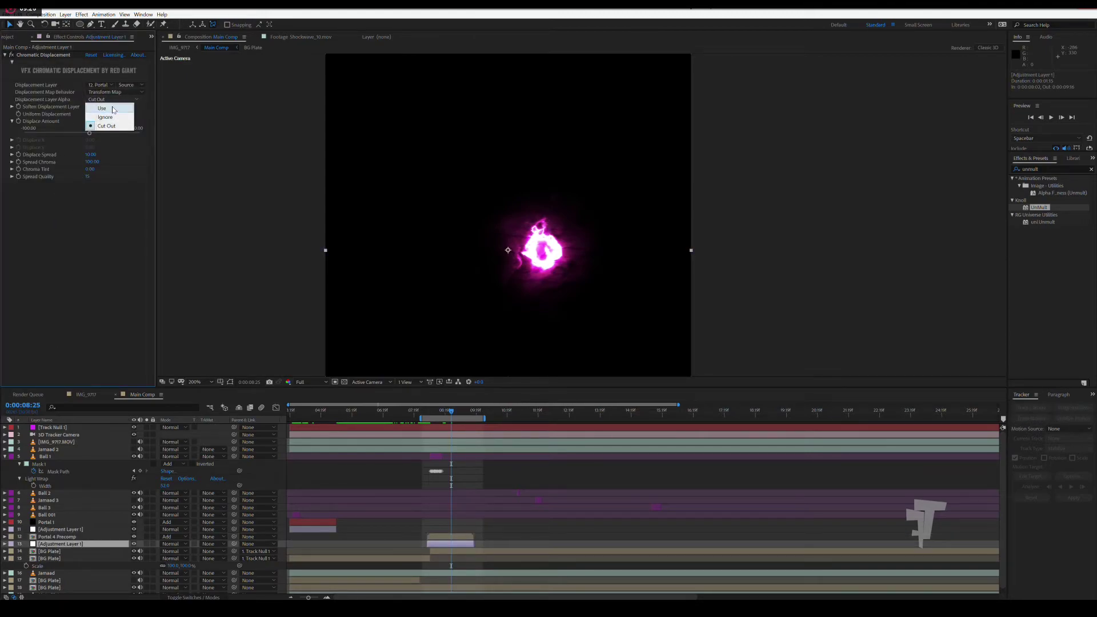
left_click(113, 108)
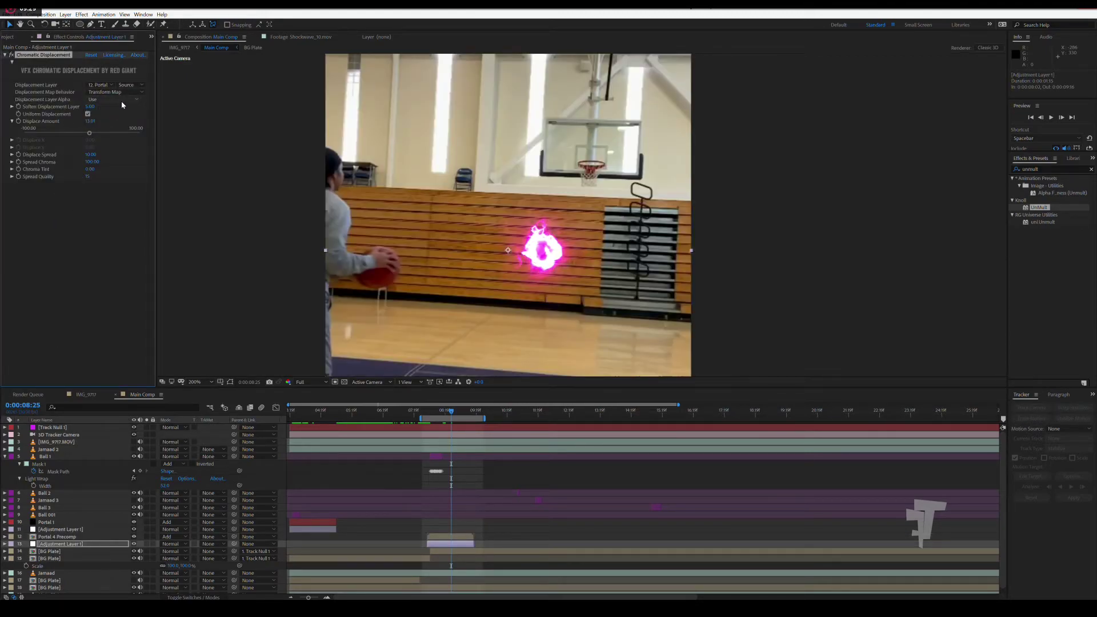
Lower Soften Displacement Layer to a small value.
left_click(12, 107)
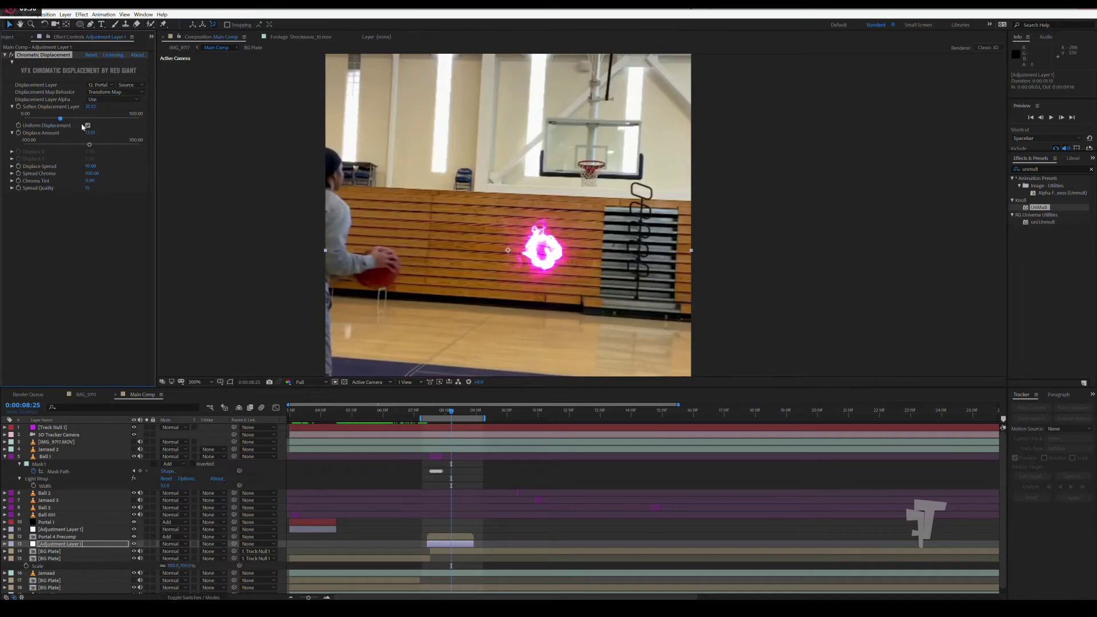
mouse_move(49, 119)
left_mouse_down()
mouse_move(111, 118)
mouse_move(25, 119)
left_mouse_up()
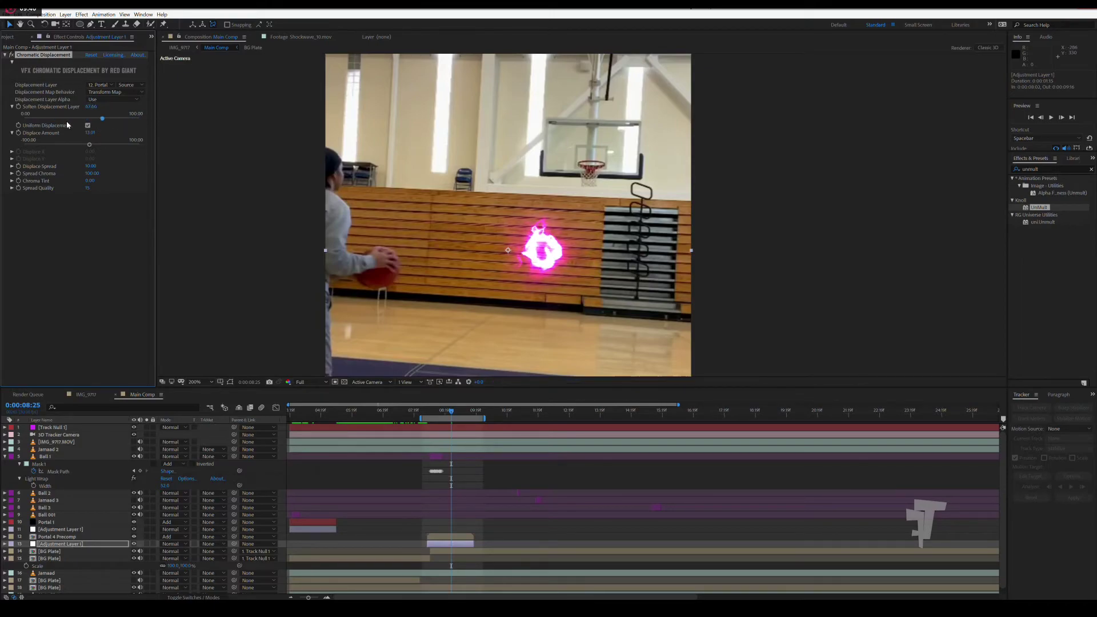
left_click(35, 119)
left_click_drag(35, 118, 32, 120)
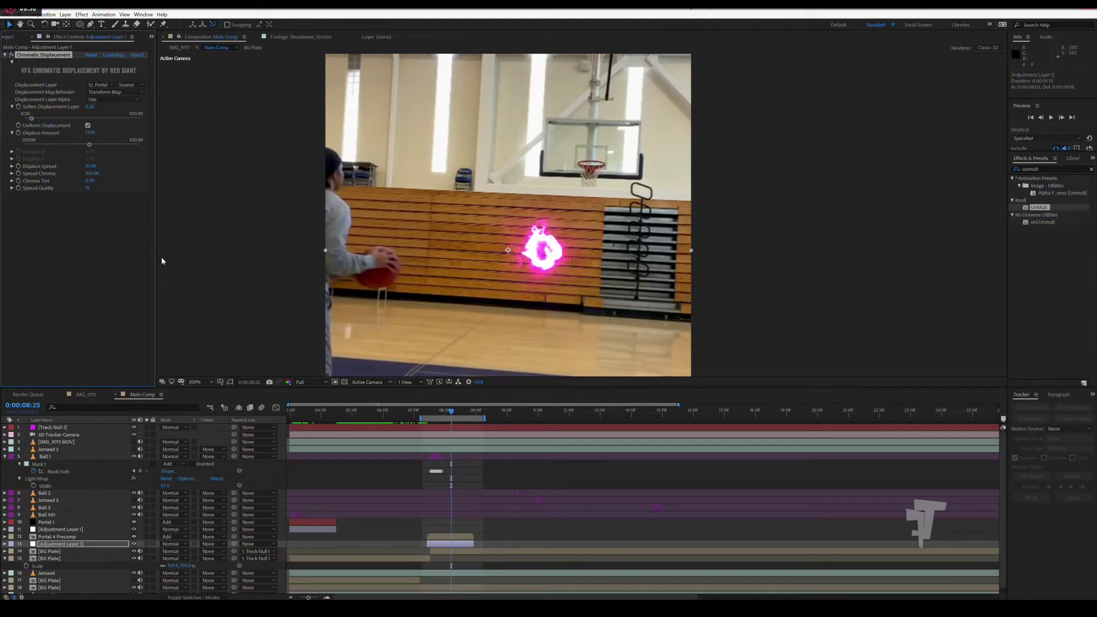
Drag Displace Amount into negative values, hiding the portal glow to judge the distortion.
mouse_move(91, 146)
left_mouse_down()
mouse_move(54, 153)
mouse_move(103, 154)
left_mouse_up()
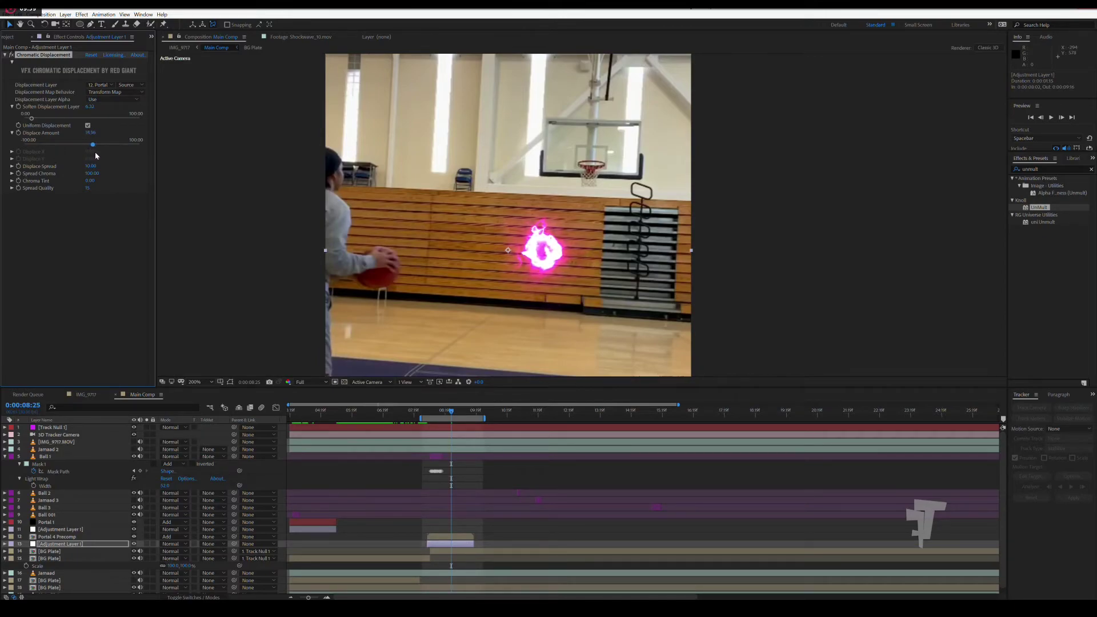
left_click(134, 536)
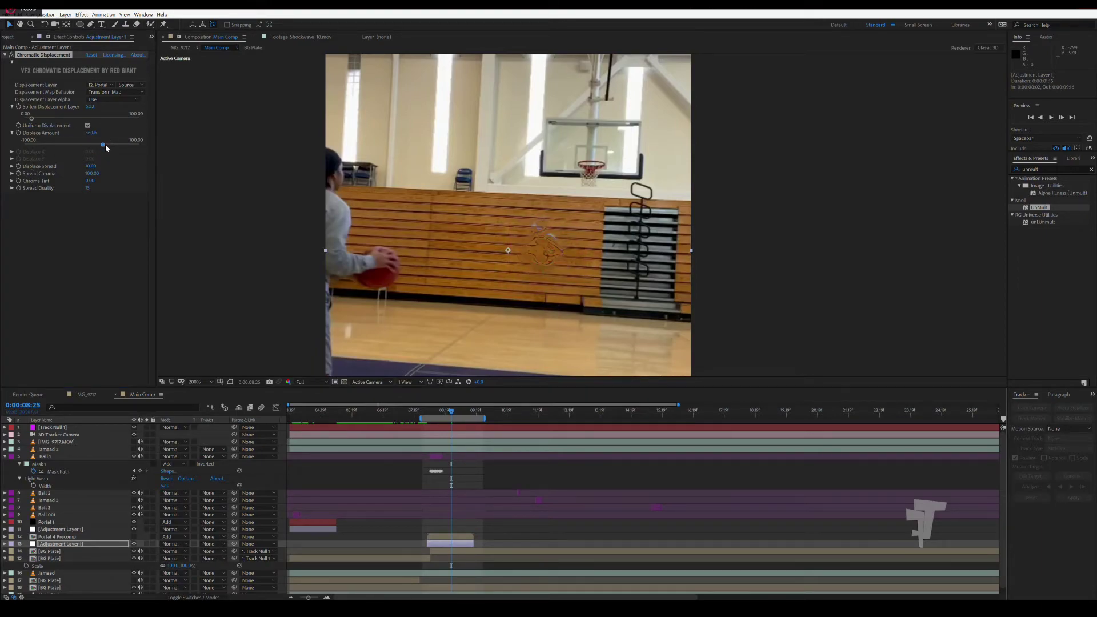
mouse_move(105, 145)
left_mouse_down()
mouse_move(75, 145)
mouse_move(157, 153)
mouse_move(107, 164)
mouse_move(2, 150)
mouse_move(80, 146)
left_mouse_up()
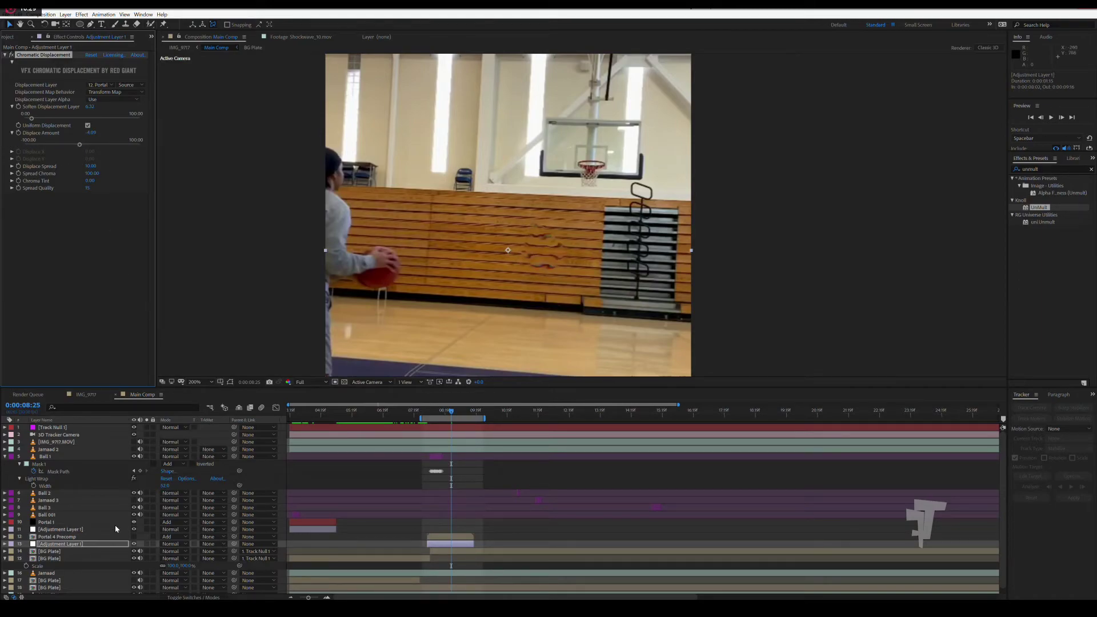
left_click(134, 537)
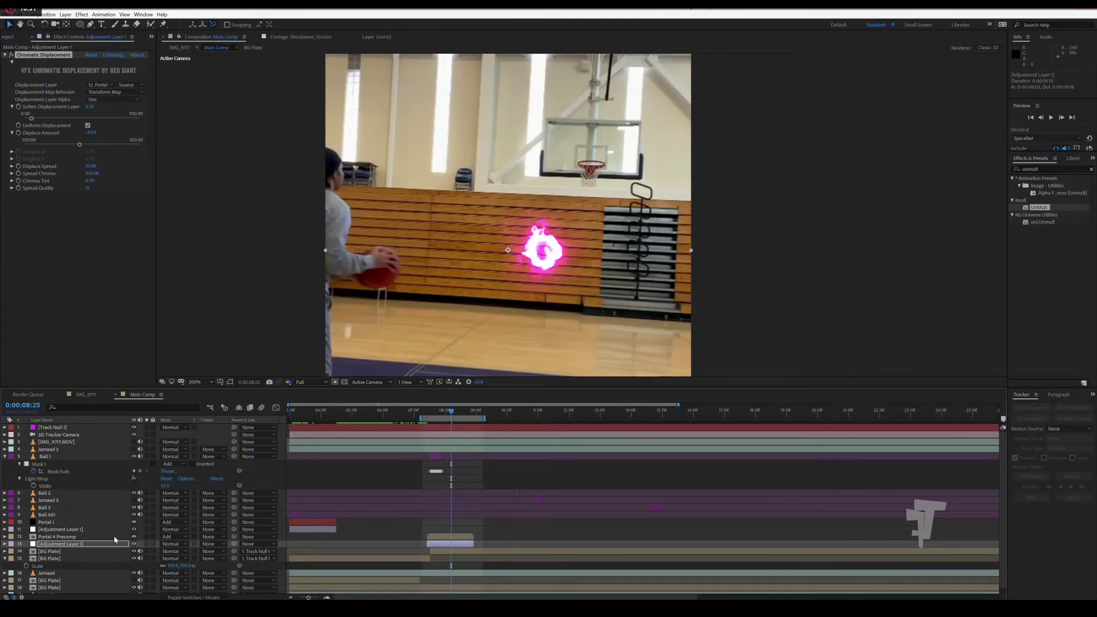
left_click(85, 537)
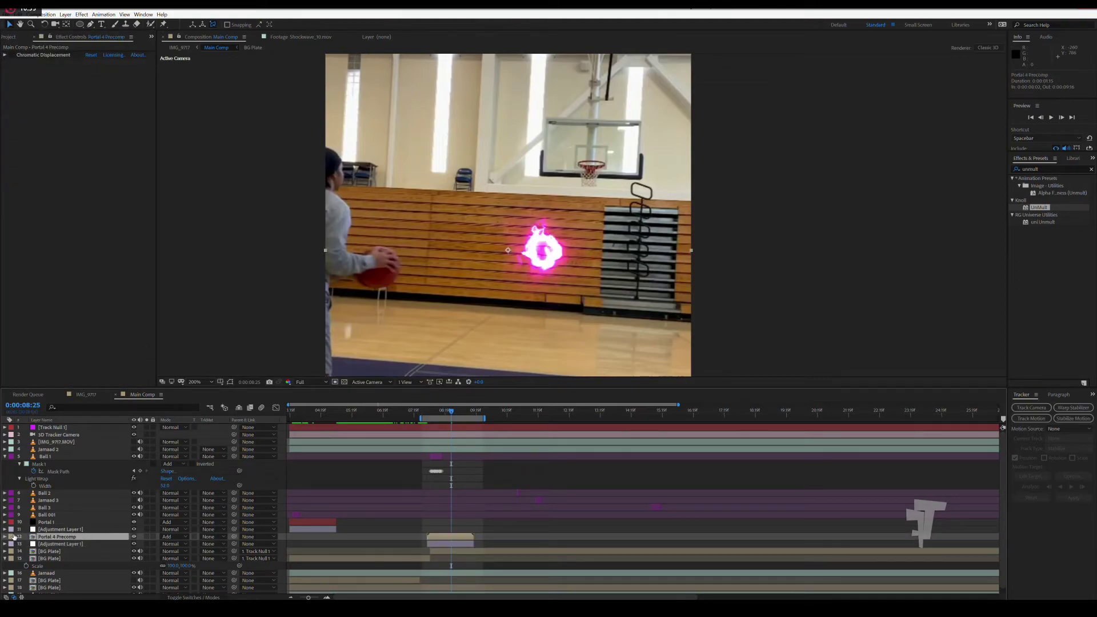
Label Portal 4 Precomp orange, preview the shot, and stop at 0:00:08:06 with Ball 1 selected.
left_click(12, 537)
left_click(34, 493)
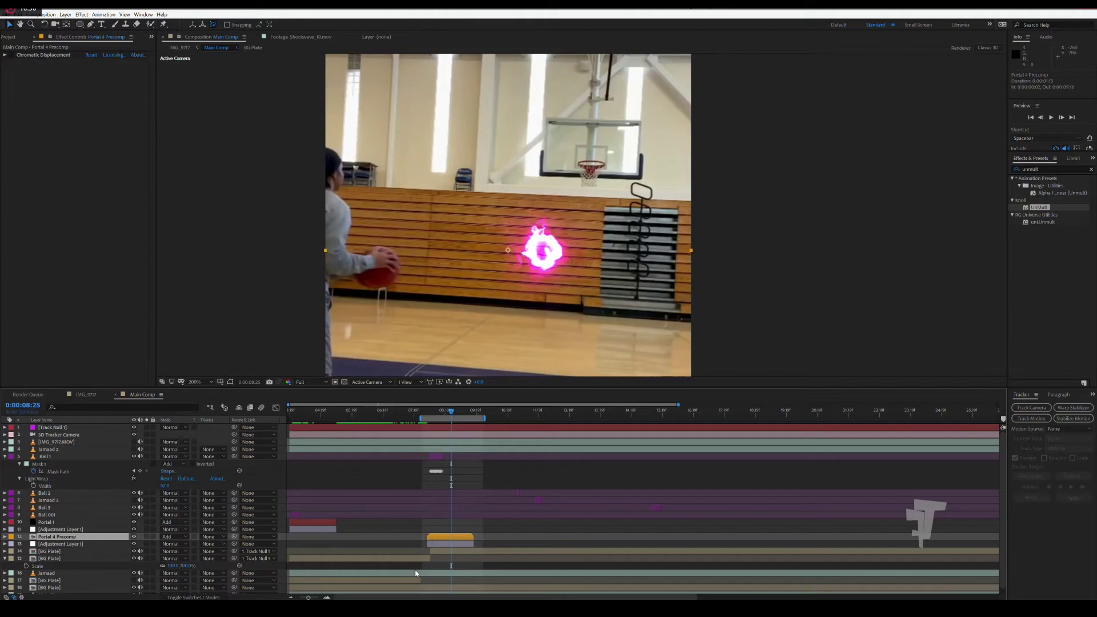
left_click(424, 411)
key("space")
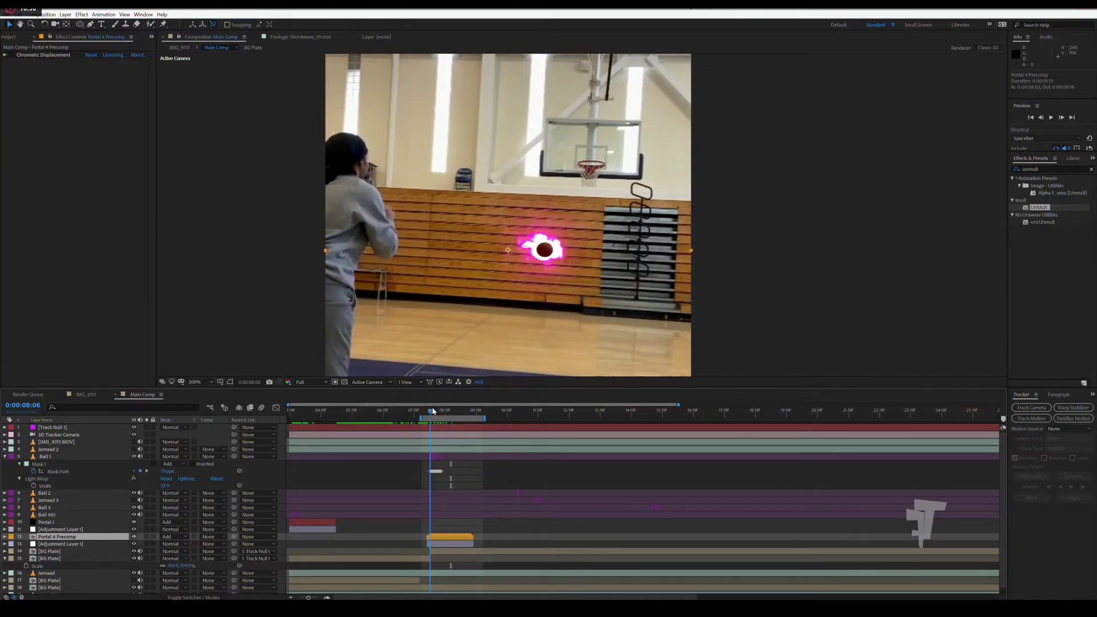
left_click(431, 410)
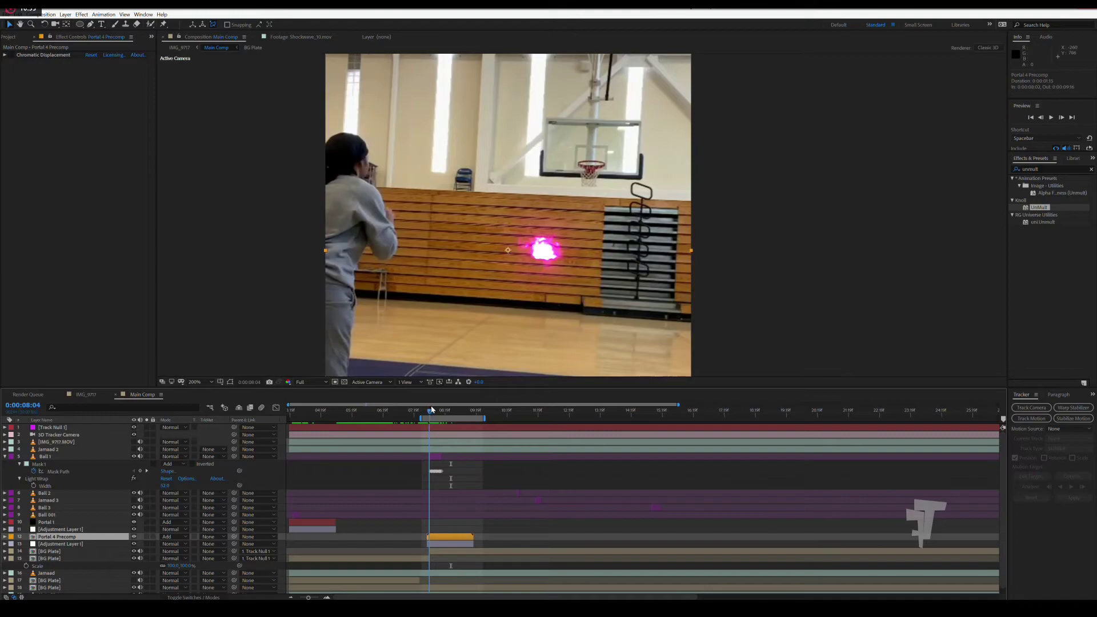
left_click(434, 457)
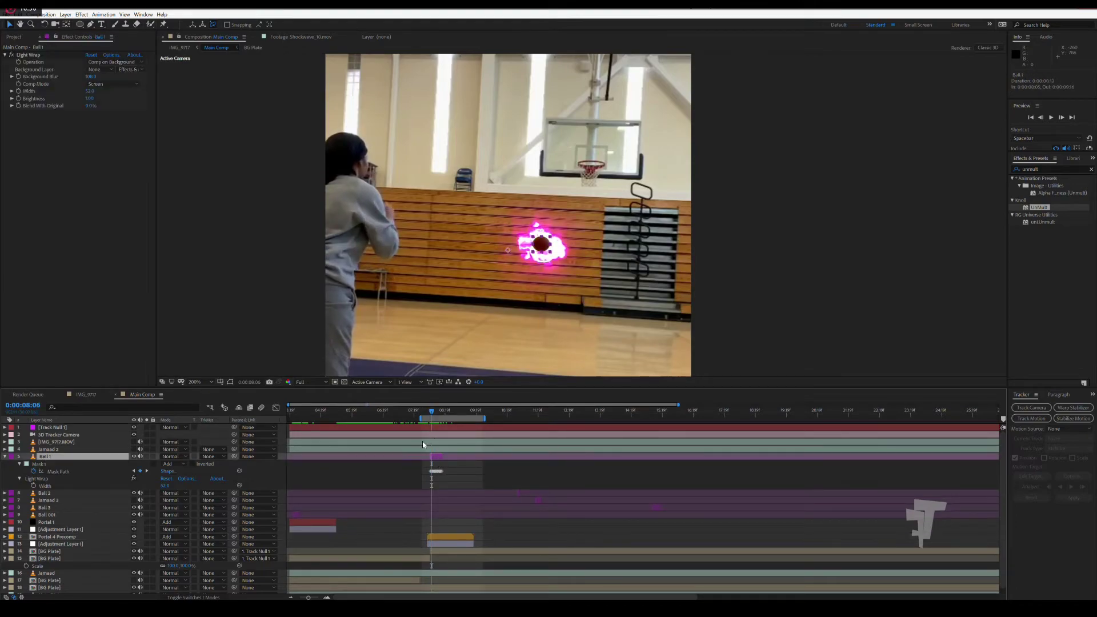
left_click(106, 70)
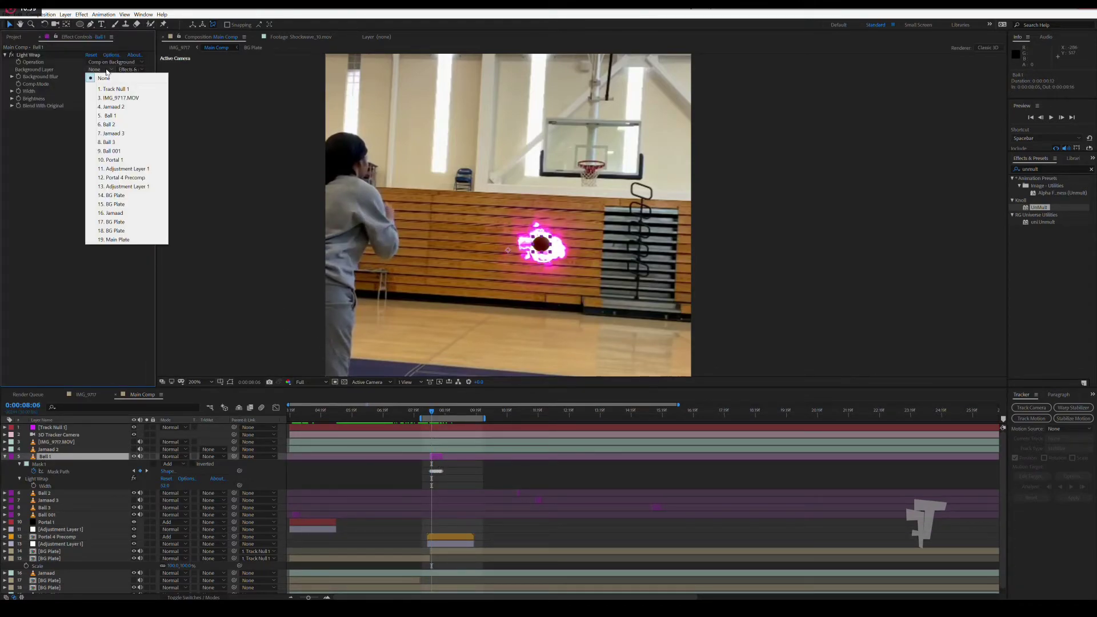
Set Ball 1's Light Wrap background to Portal 4 Precomp in Add mode, reducing Background Blur and Width.
left_click(122, 178)
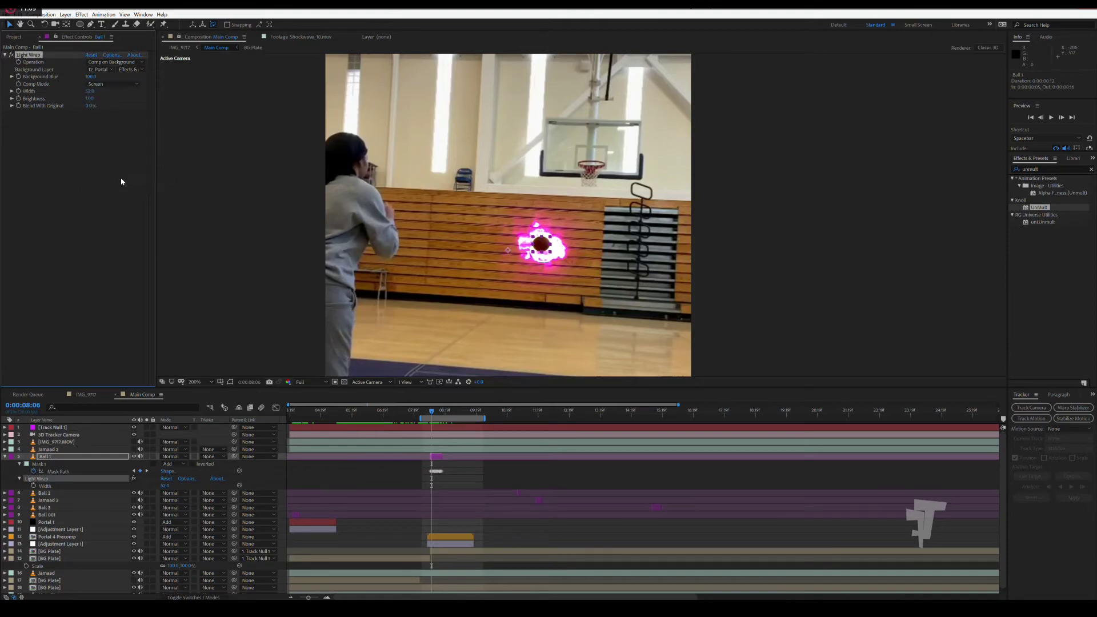
left_click(112, 84)
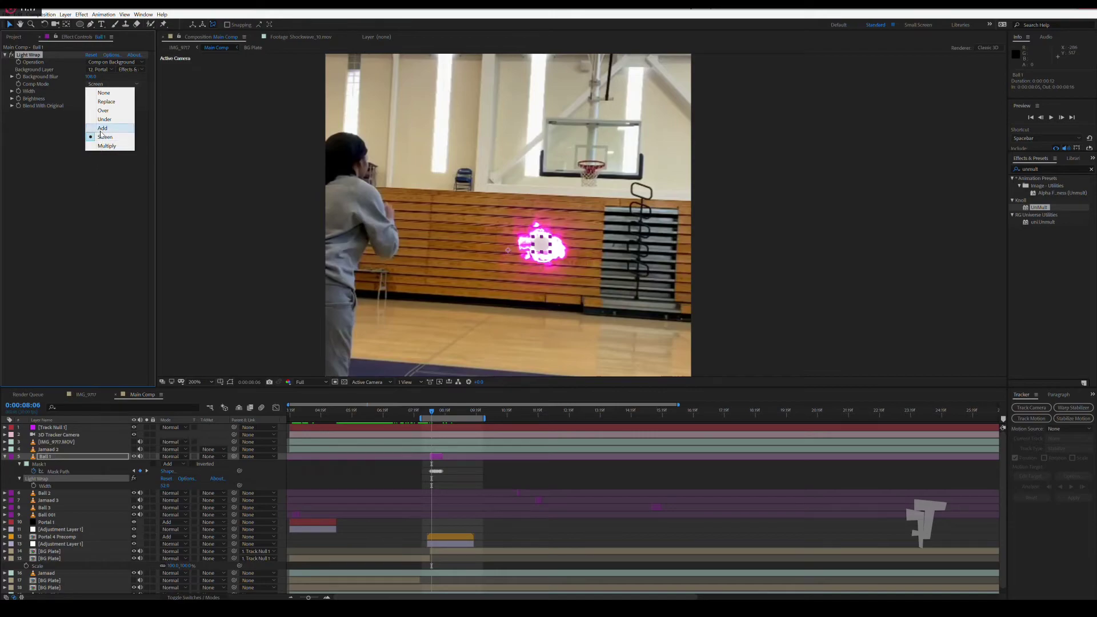
left_click(102, 128)
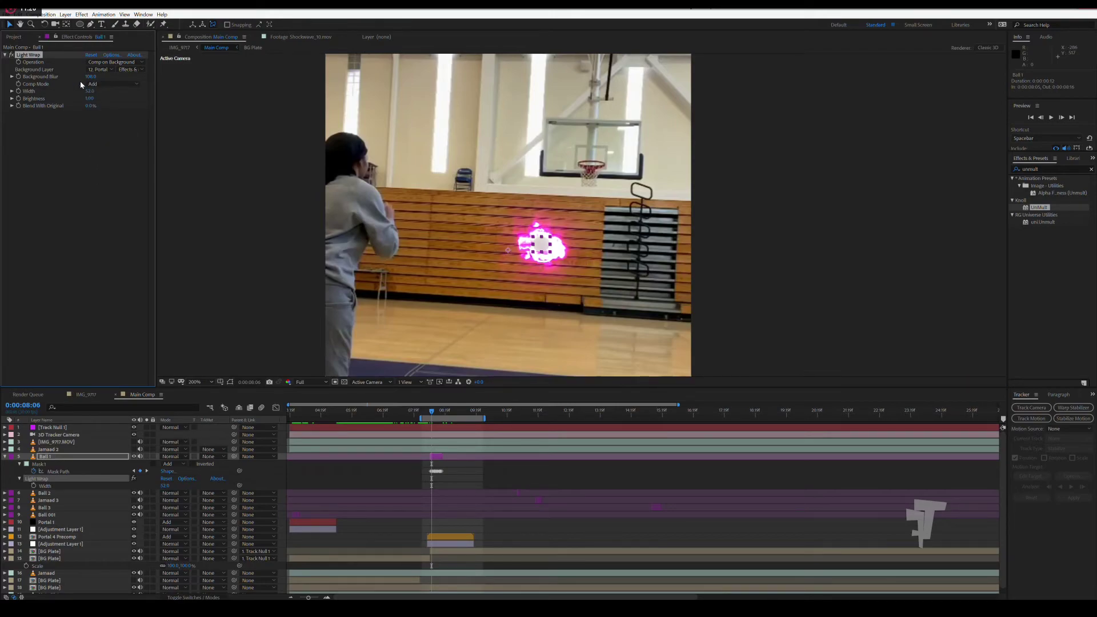
left_click_drag(90, 76, 63, 77)
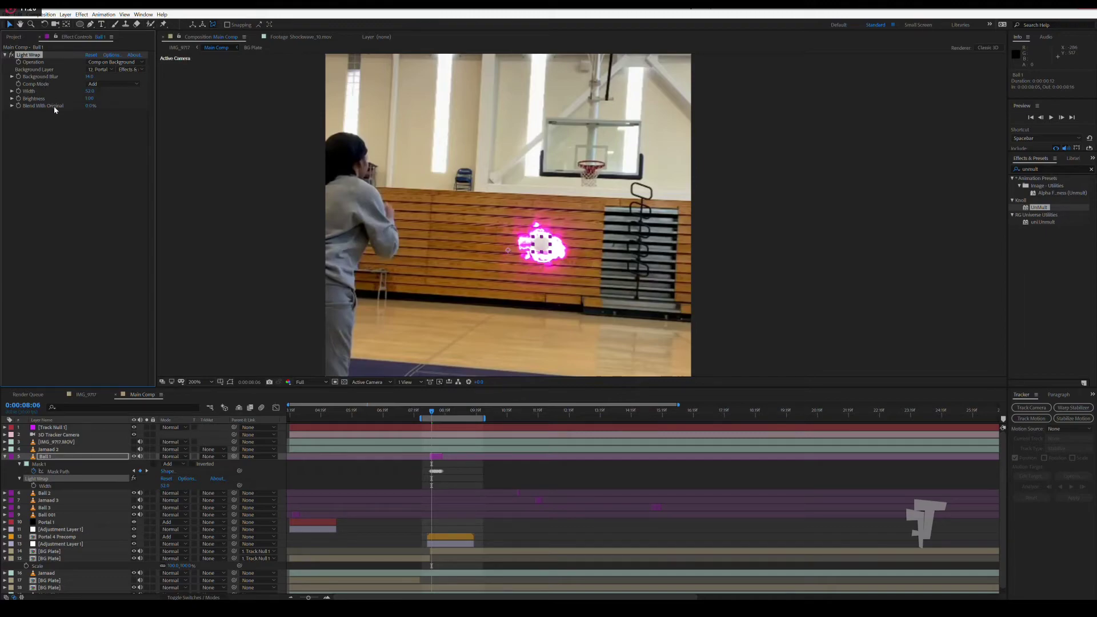
left_click_drag(87, 93, 70, 91)
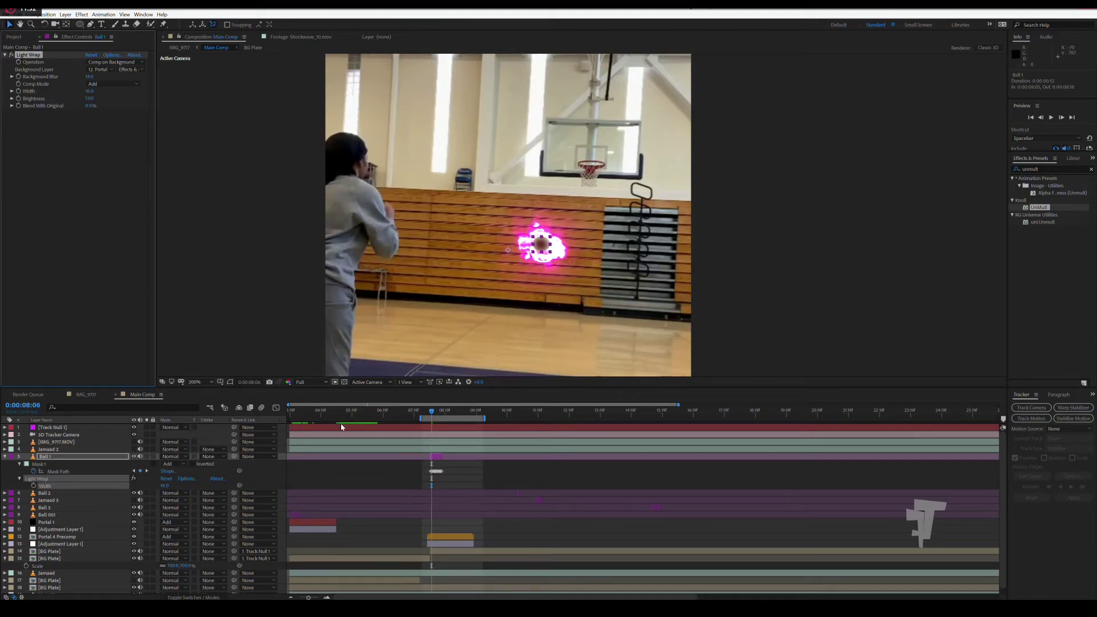
Keyframe Ball 1's Light Wrap Width at 0:00:08:06 and reduce it further.
left_click(34, 486)
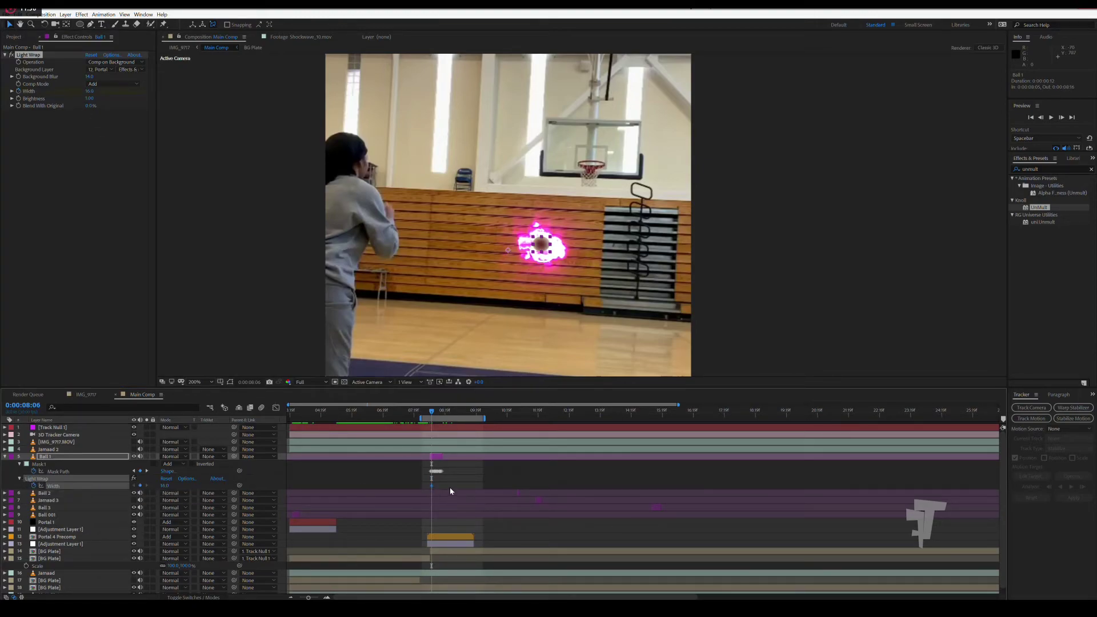
key("equal")
key("equal")
key("equal")
key("equal")
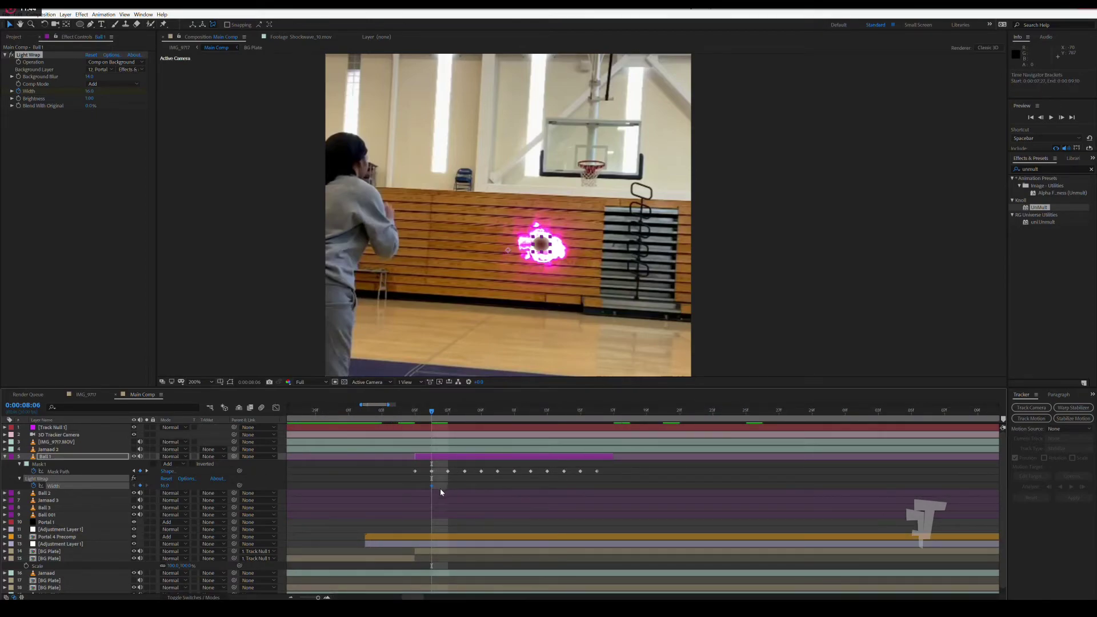
mouse_move(431, 487)
left_click(11, 91)
left_click_drag(41, 103, 151, 107)
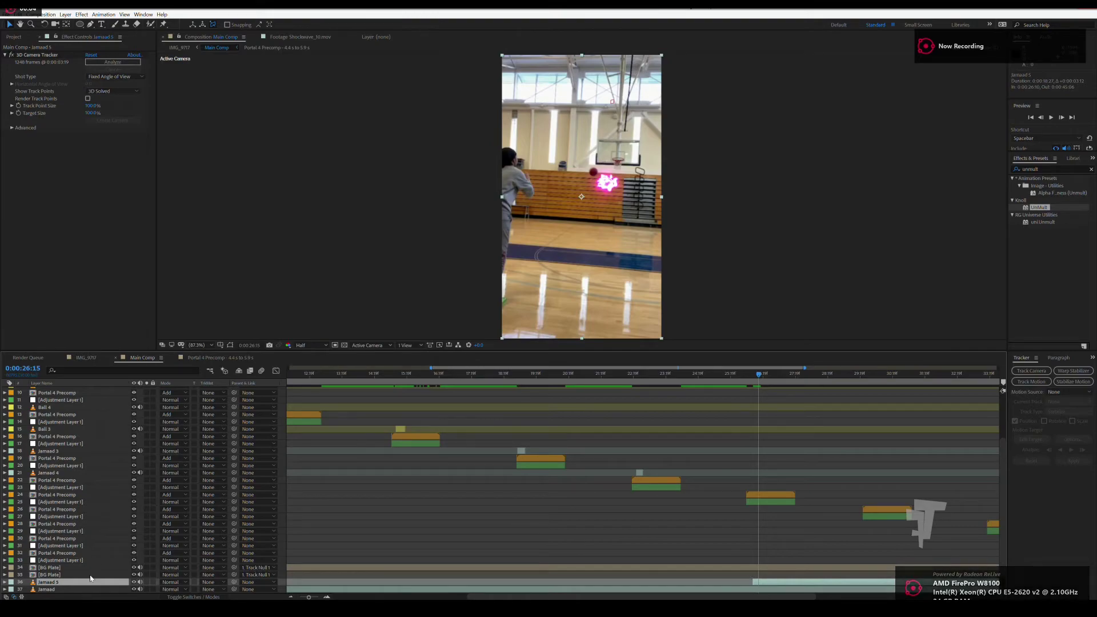
key("ctrl+d")
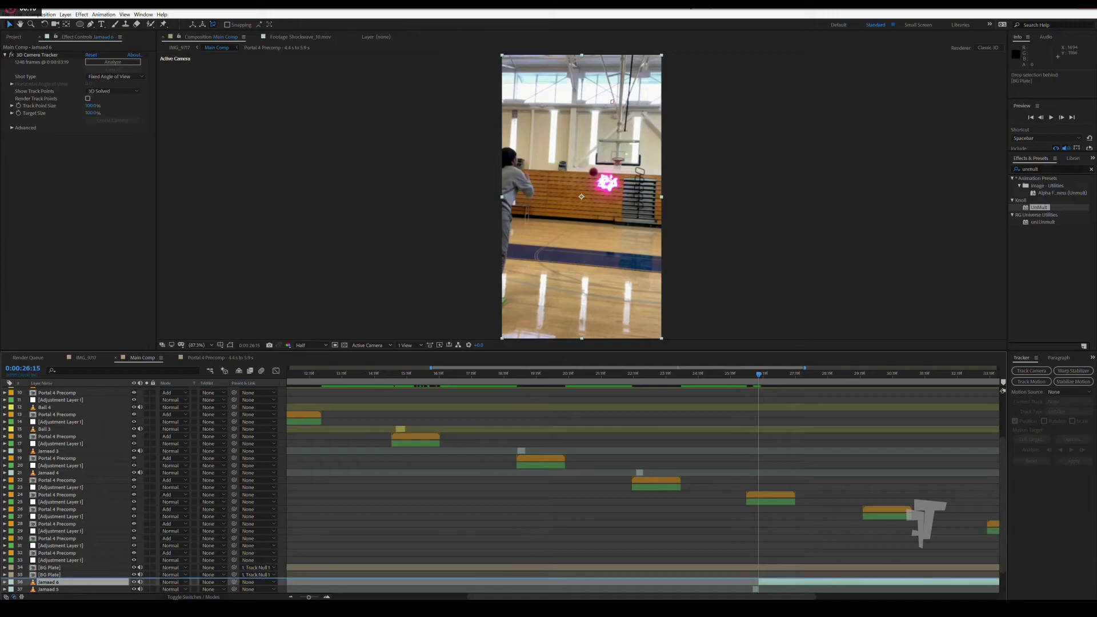
left_click_drag(62, 589, 63, 494)
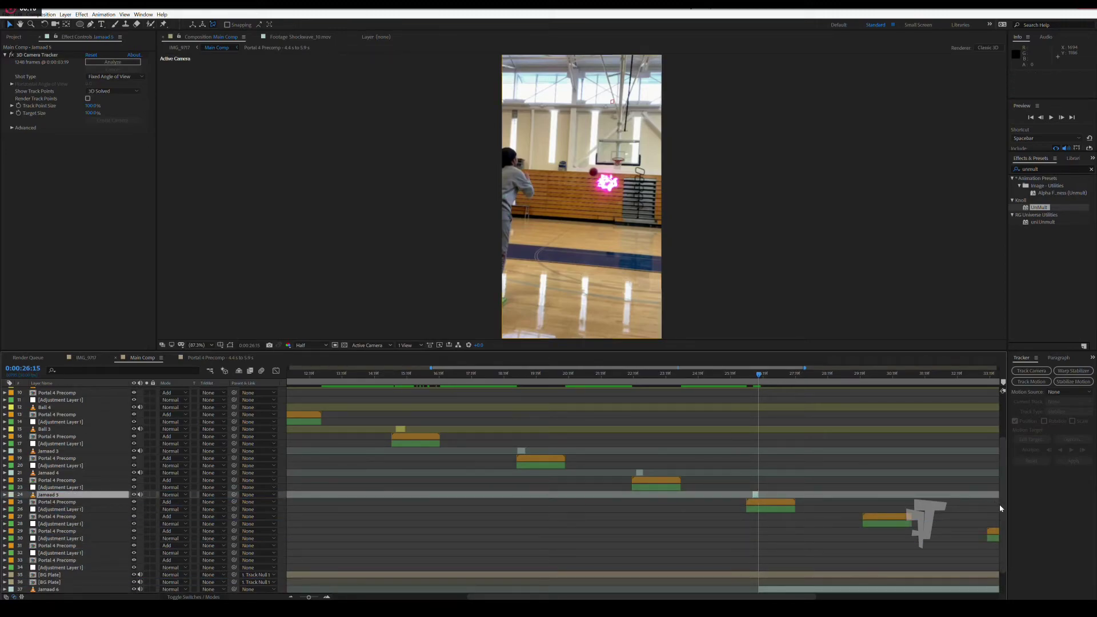
scroll(999, 567, "down", 2)
left_click_drag(719, 597, 900, 597)
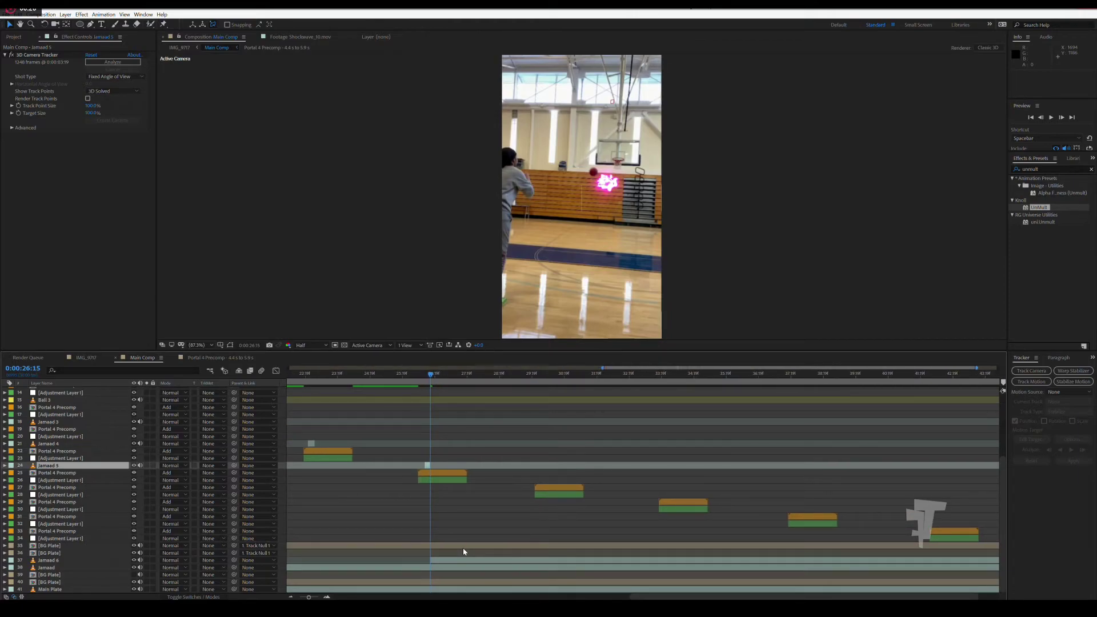
key("ctrl+s")
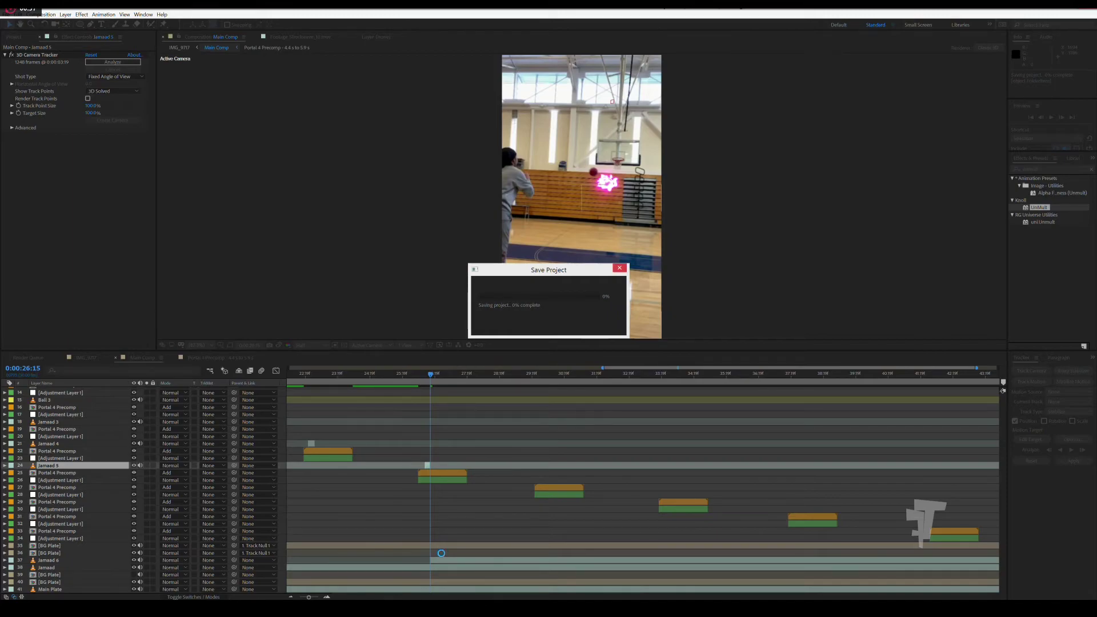
key("alt+Tab")
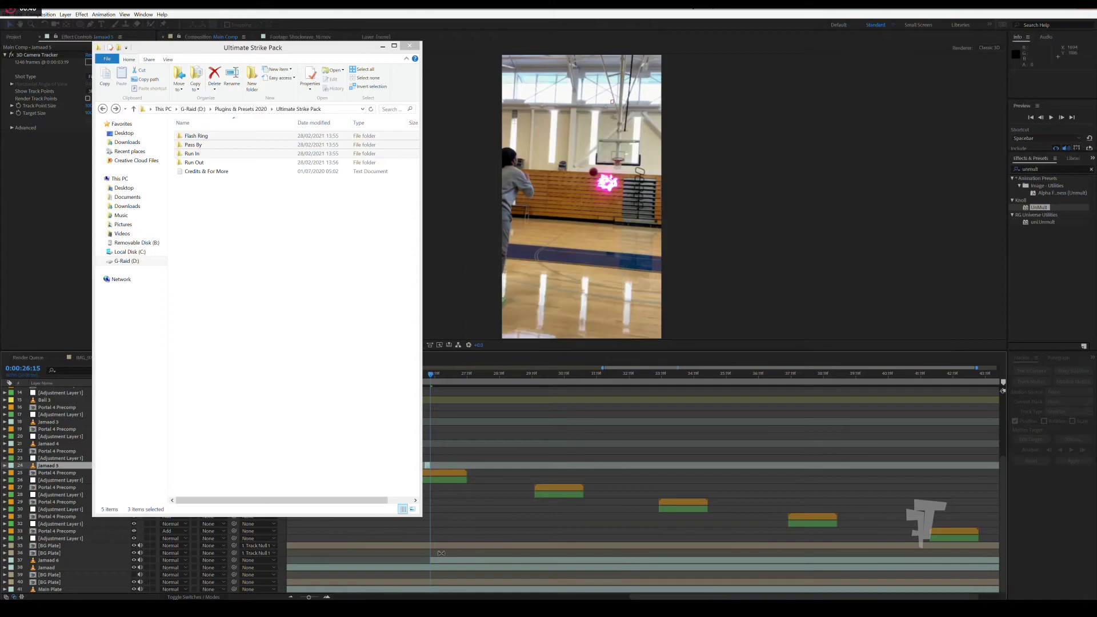
key("alt+Tab")
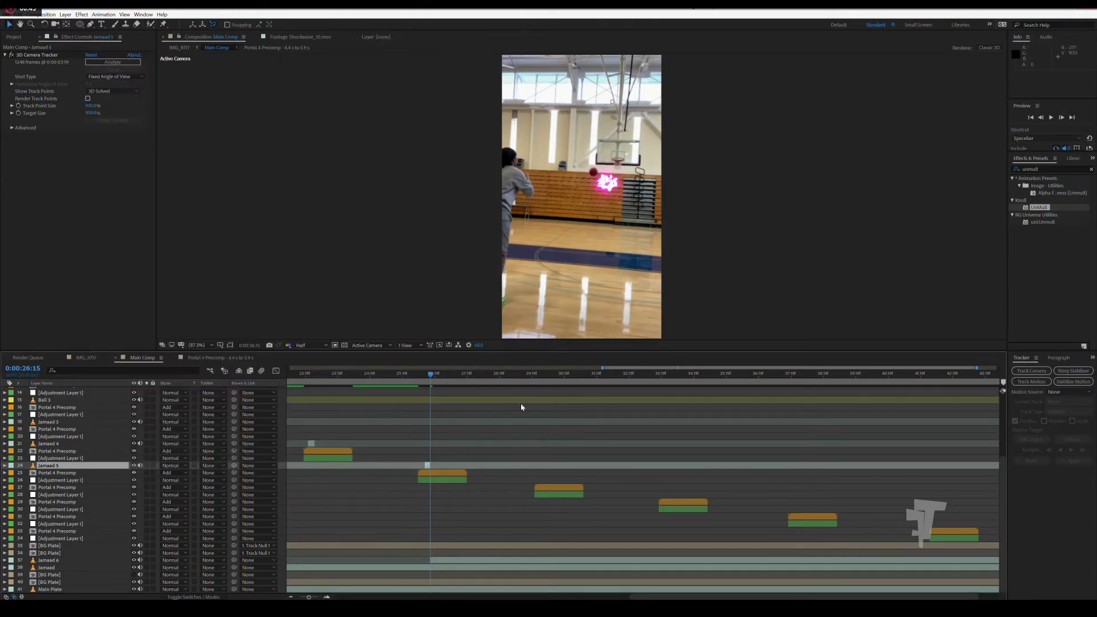
Trim Jamaad 6 to start near 0:00:29:29, split it around 0:00:30:08, and move it above Portal 4 Precomp.
left_click(535, 374)
left_click_drag(534, 375, 543, 375)
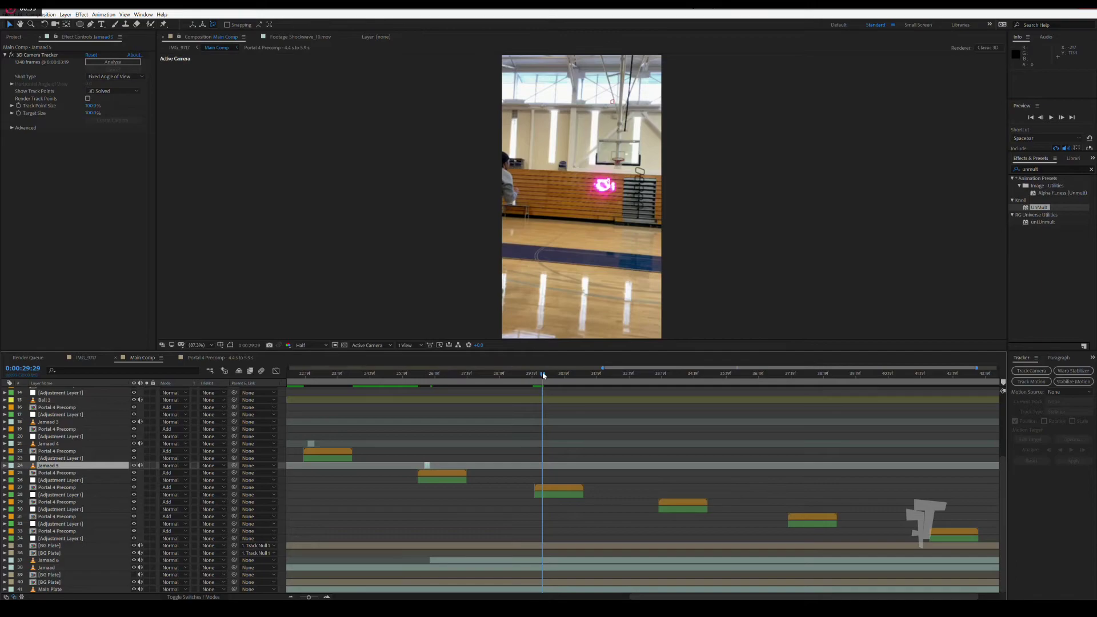
left_click_drag(429, 560, 541, 562)
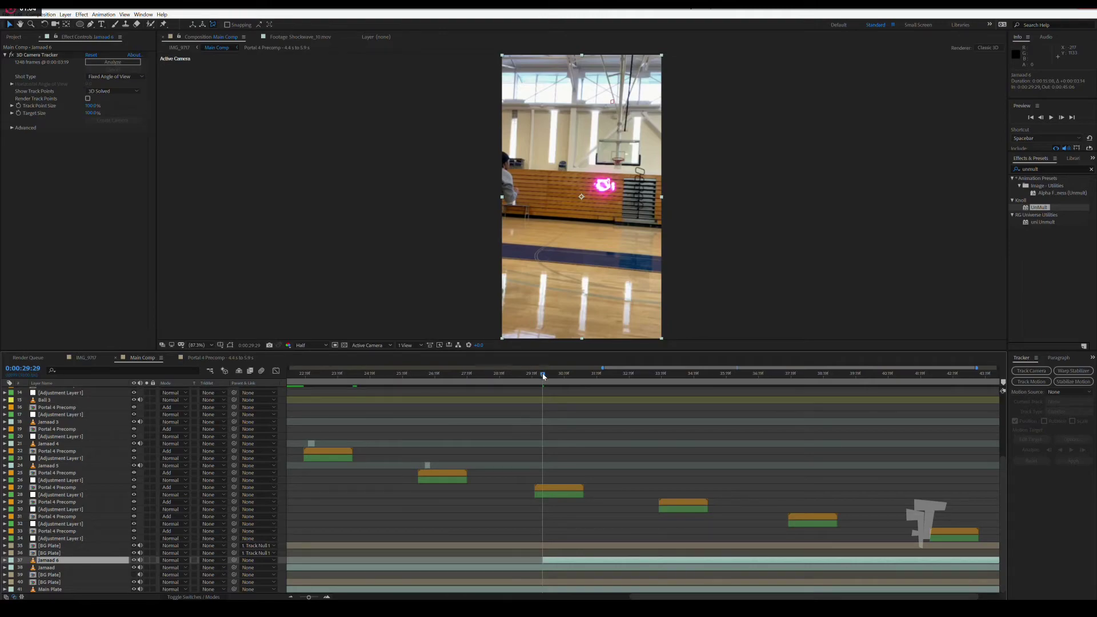
left_click_drag(543, 375, 551, 377)
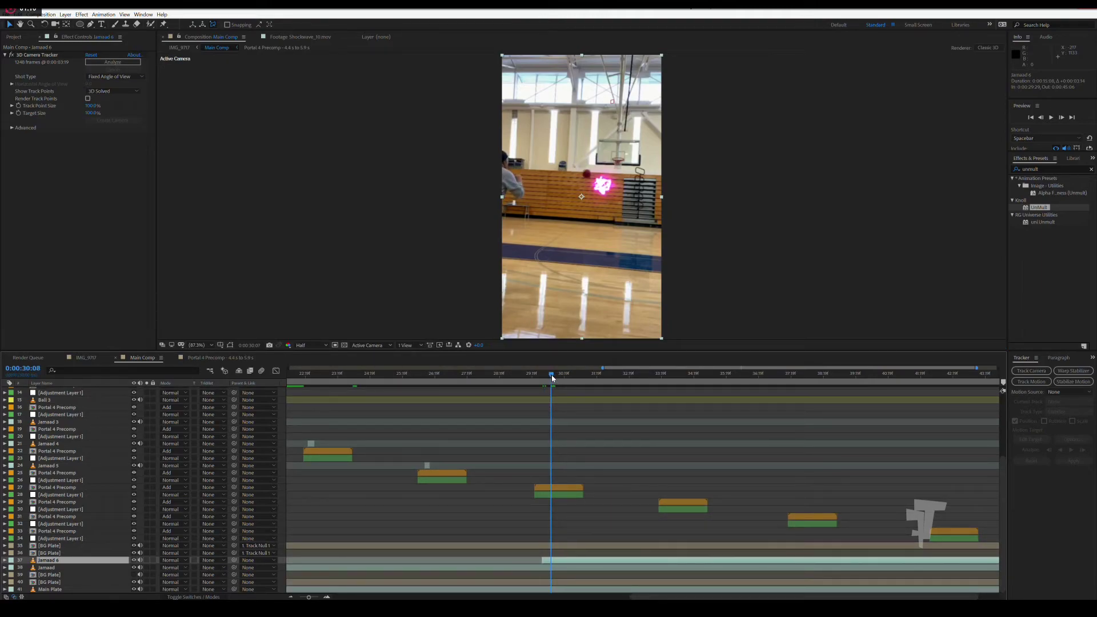
left_click_drag(550, 376, 550, 377)
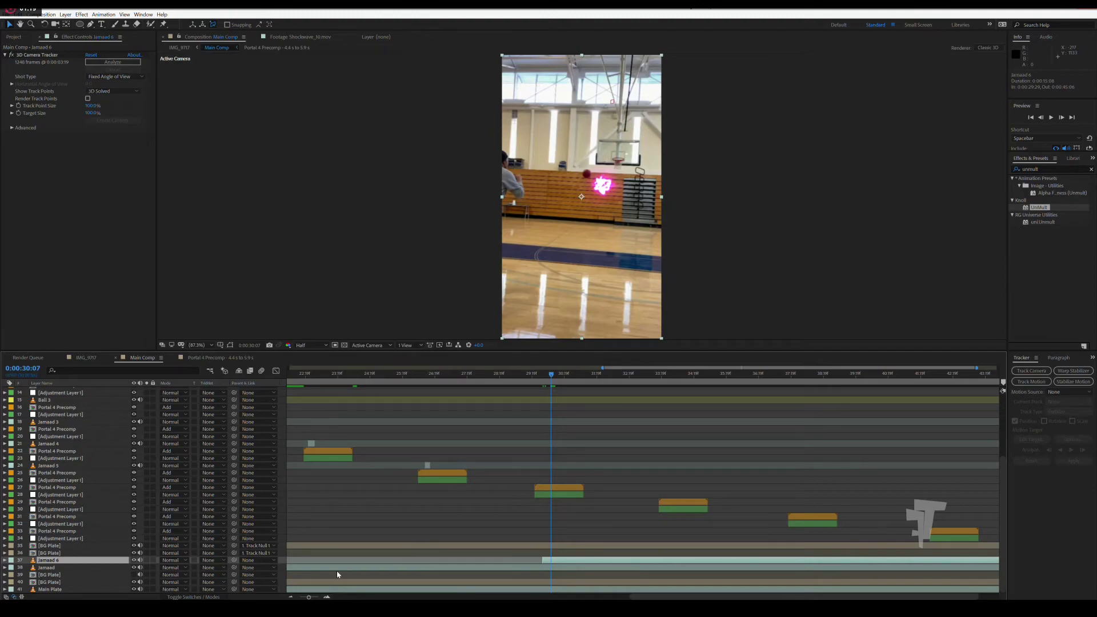
key("ctrl+shift+d")
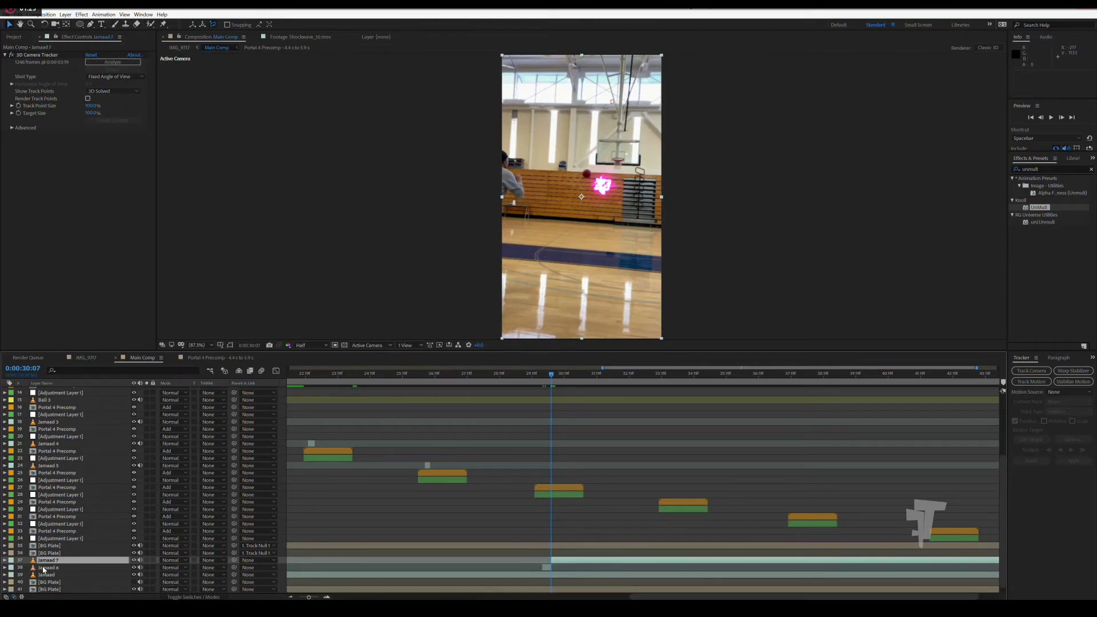
left_click_drag(47, 567, 47, 485)
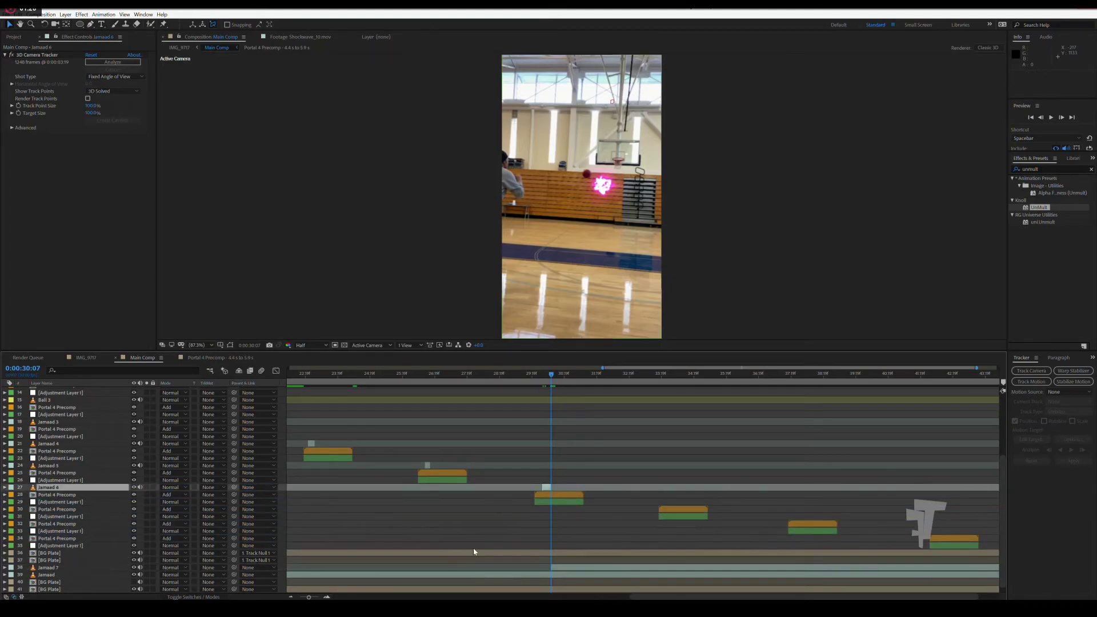
Trim Jamaad 7 to start at 0:00:33:22, split it where the ball appears, and move it above its portal precomp.
left_click_drag(668, 373, 663, 375)
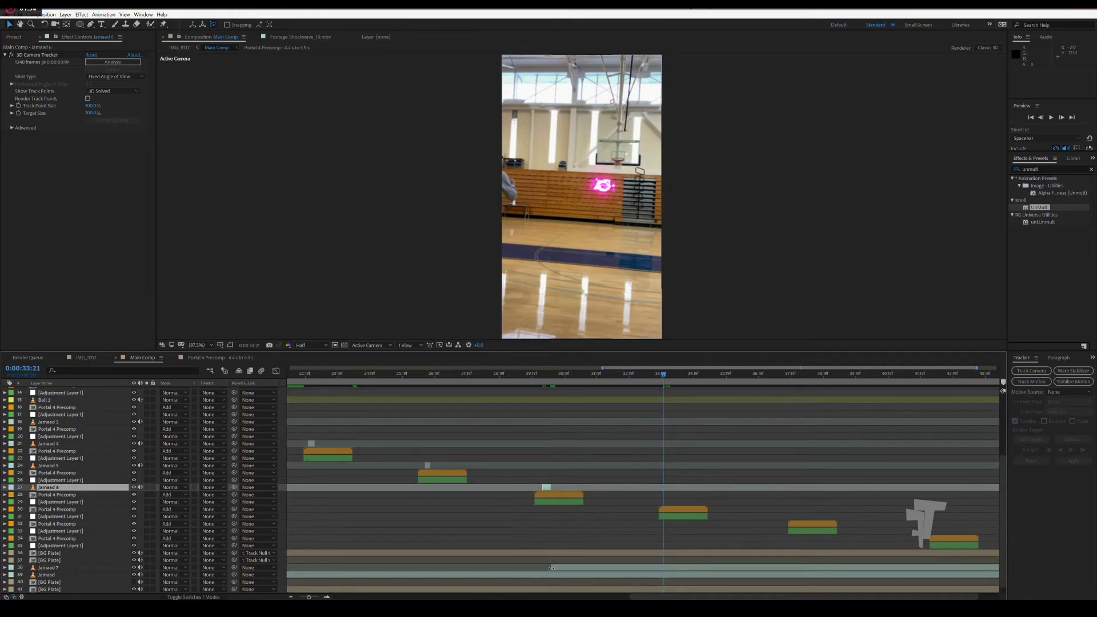
left_click_drag(622, 567, 666, 570)
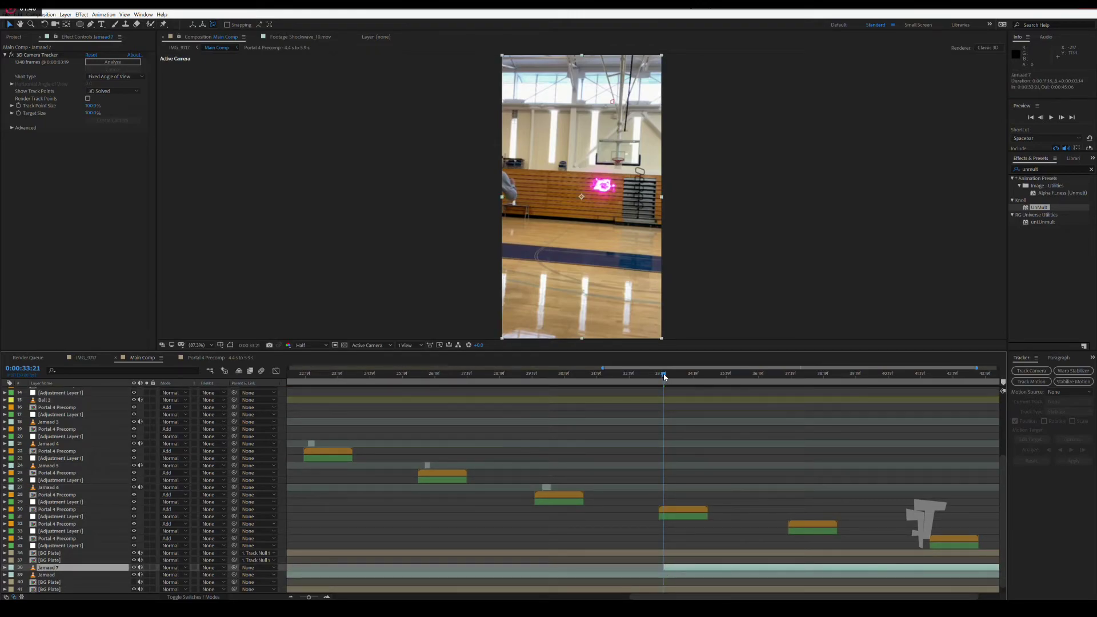
left_click_drag(670, 381, 671, 380)
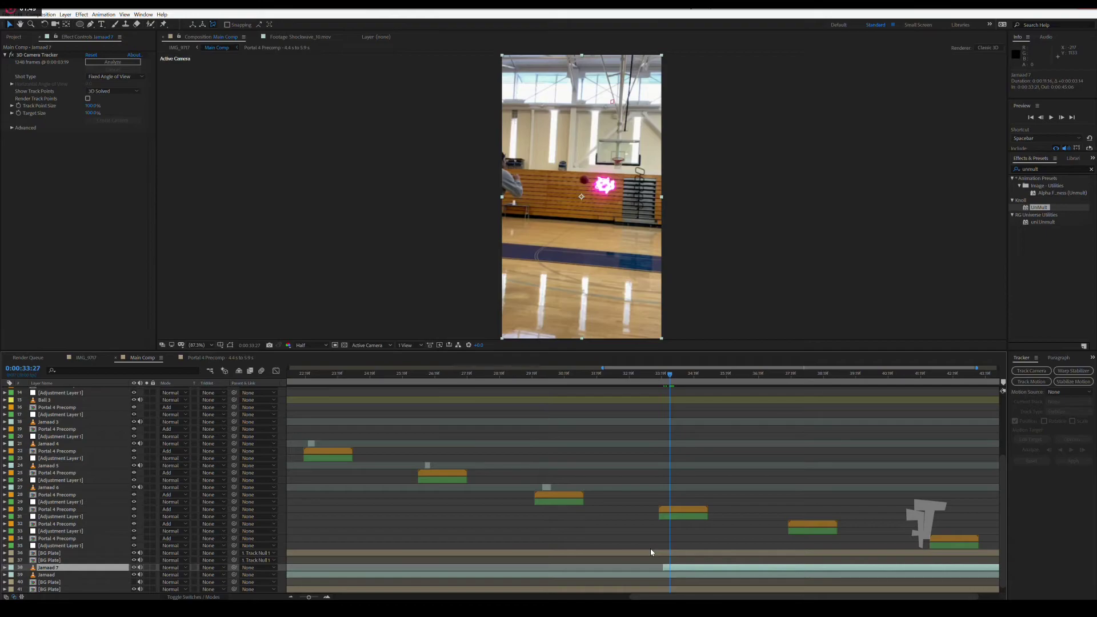
key("ctrl+shift+d")
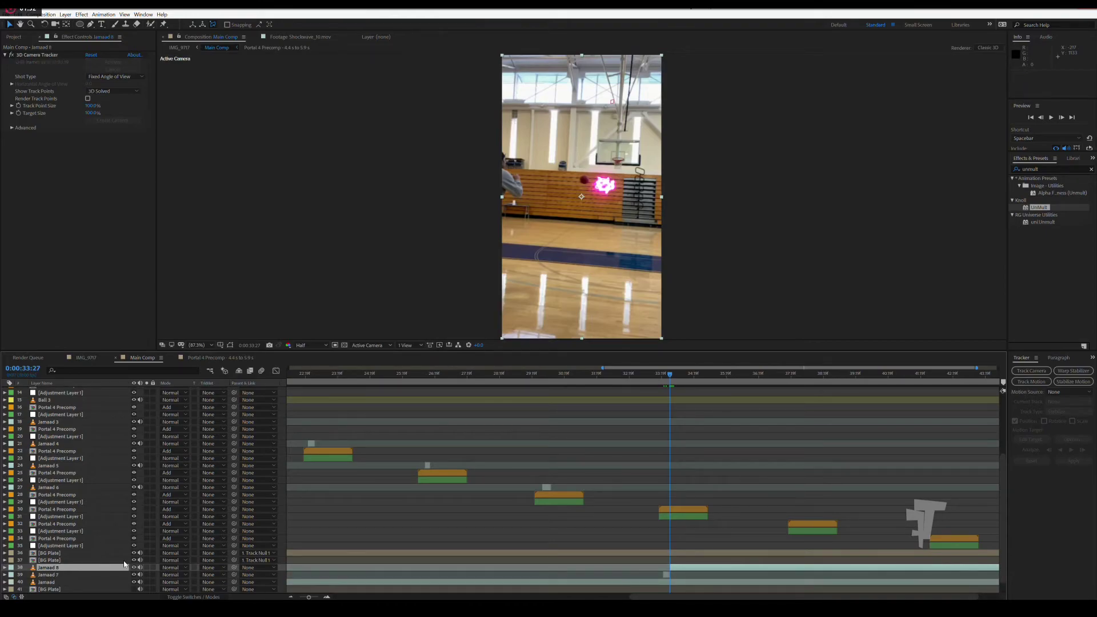
left_click(77, 575)
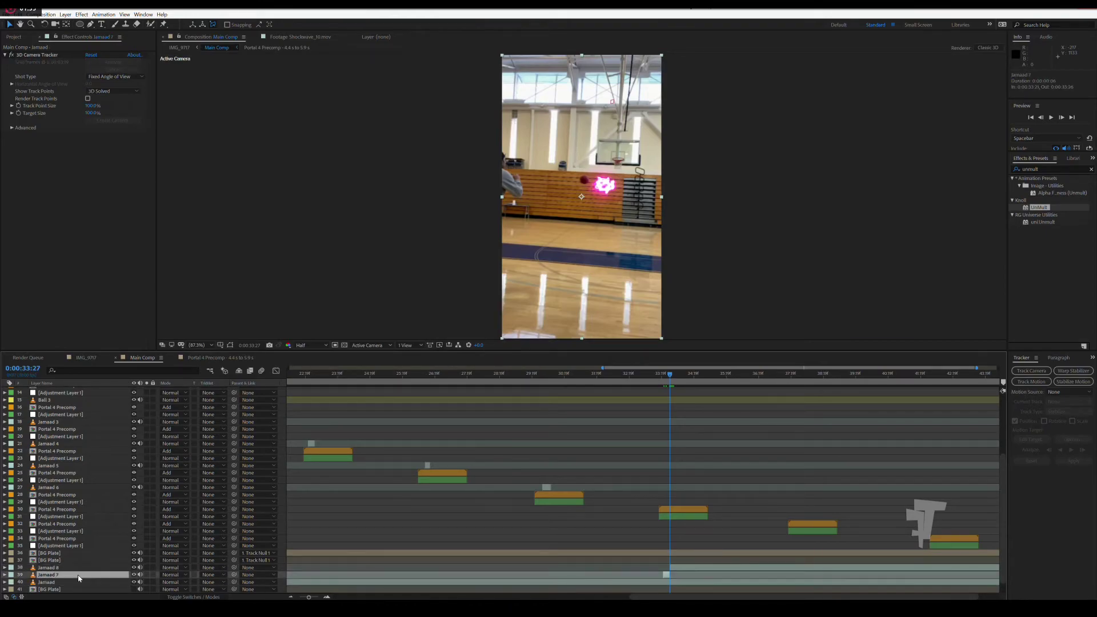
left_click_drag(79, 575, 99, 508)
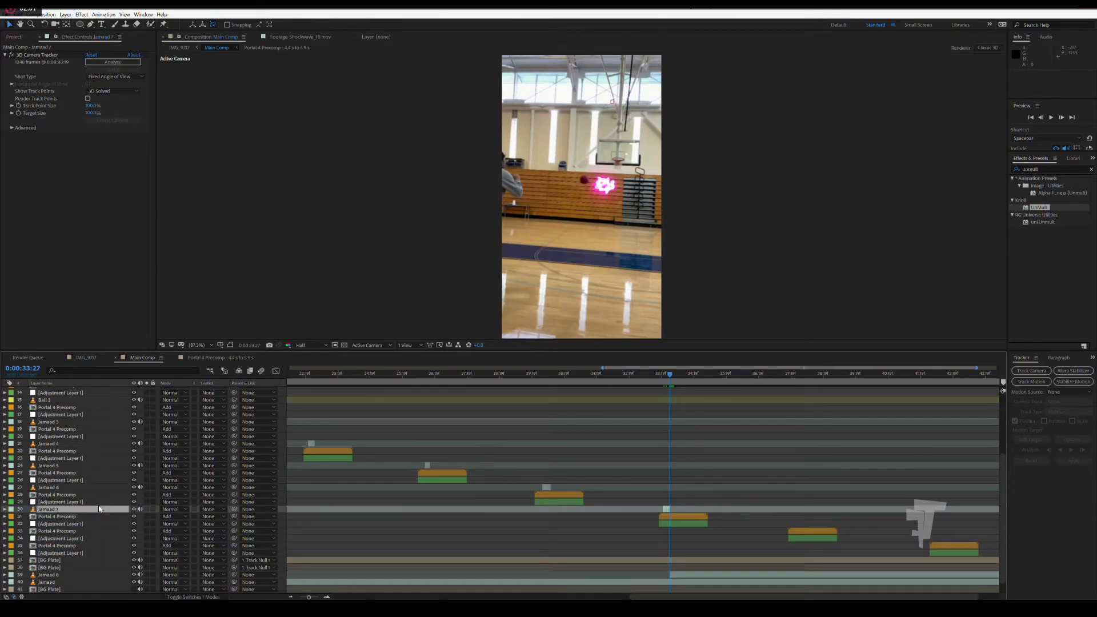
Save, then start Jamaad 8 at 0:00:37:20, split it at 0:00:37:25, and raise it above its portal precomp.
key("ctrl+s")
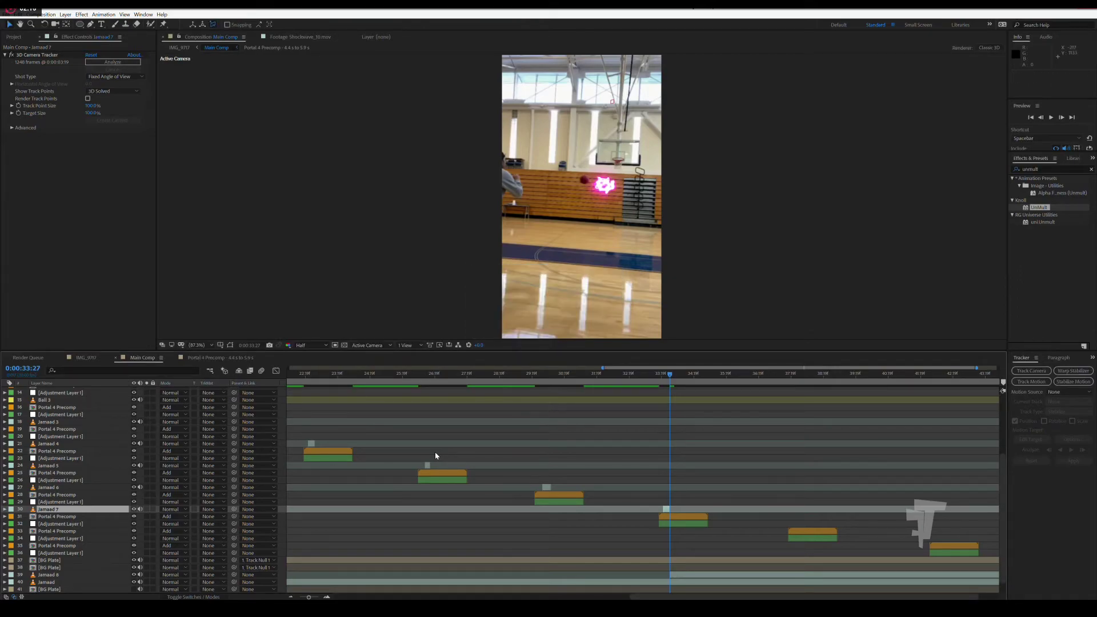
left_click(791, 375)
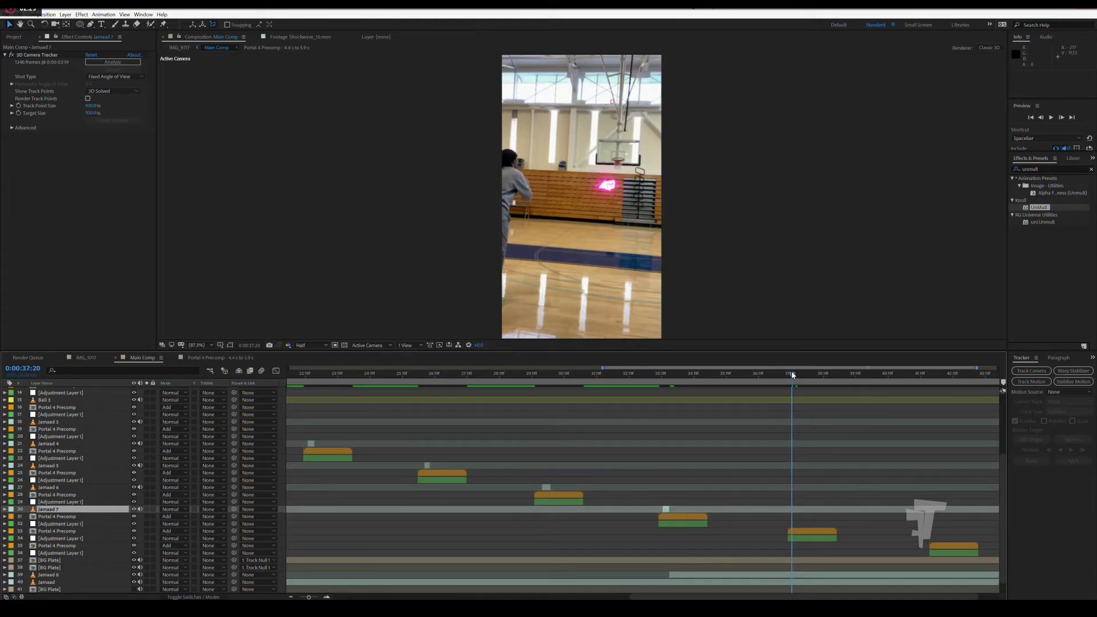
left_click_drag(670, 578, 794, 581)
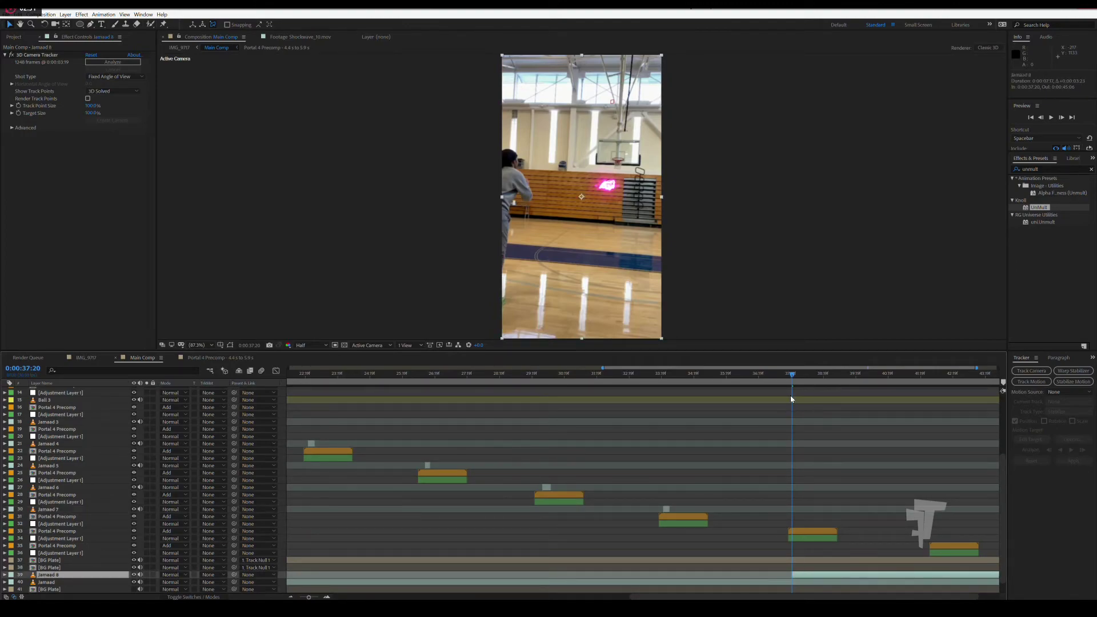
left_click_drag(792, 374, 798, 378)
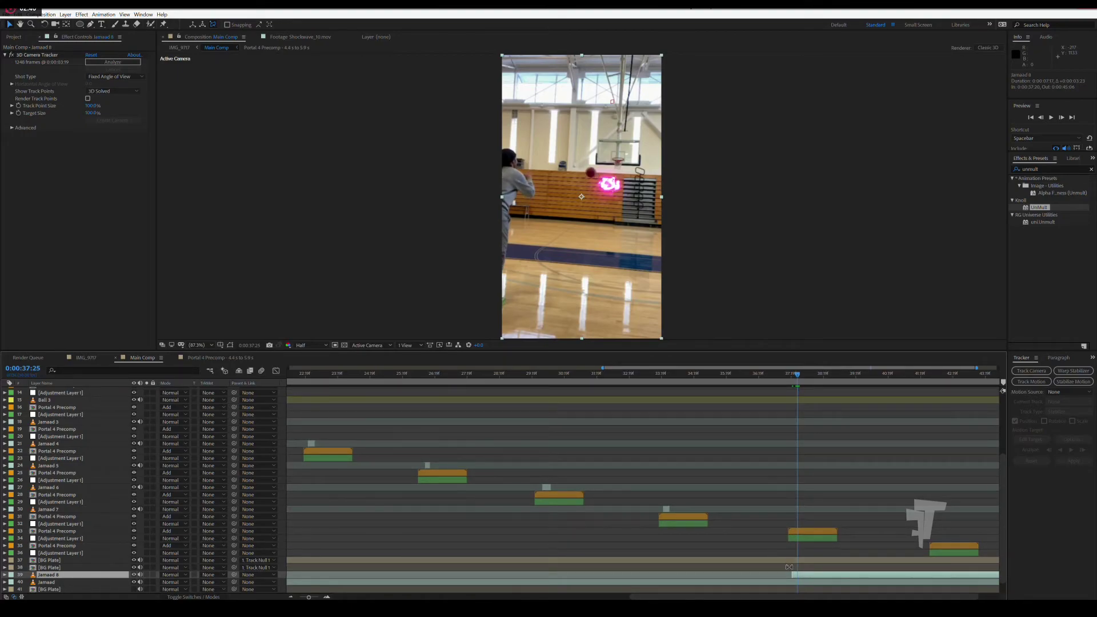
key("ctrl+shift+d")
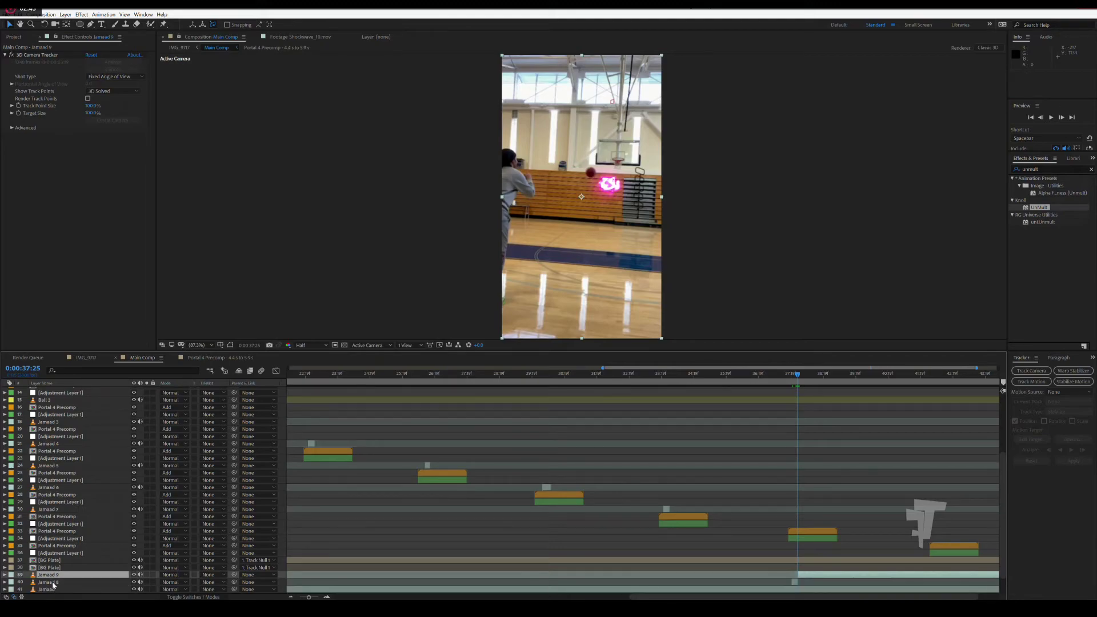
left_click_drag(53, 584, 52, 527)
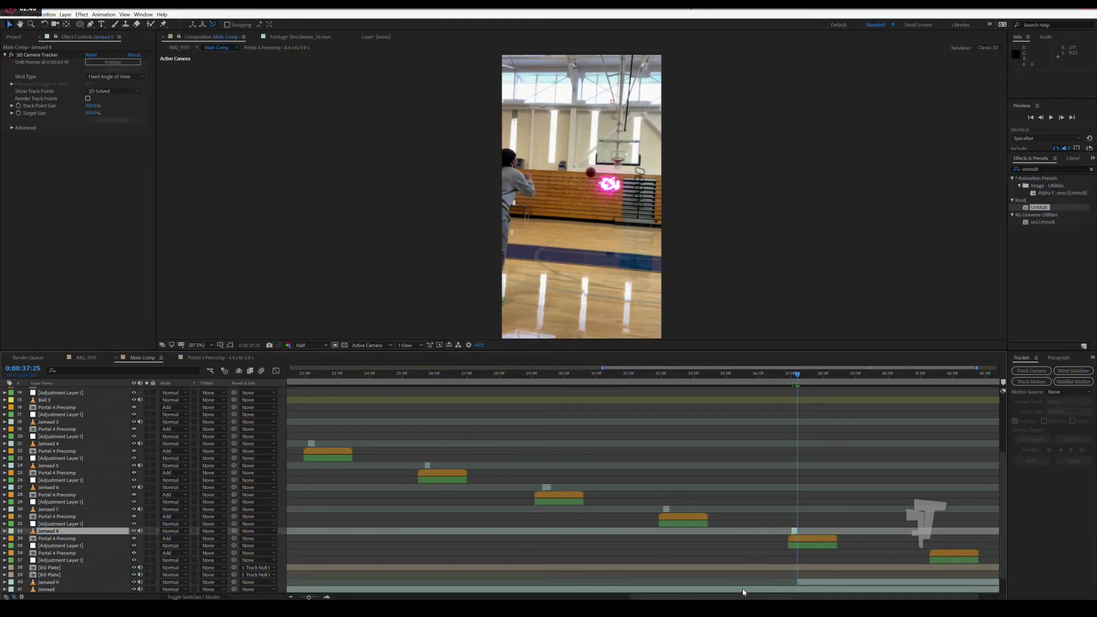
left_click_drag(743, 596, 764, 596)
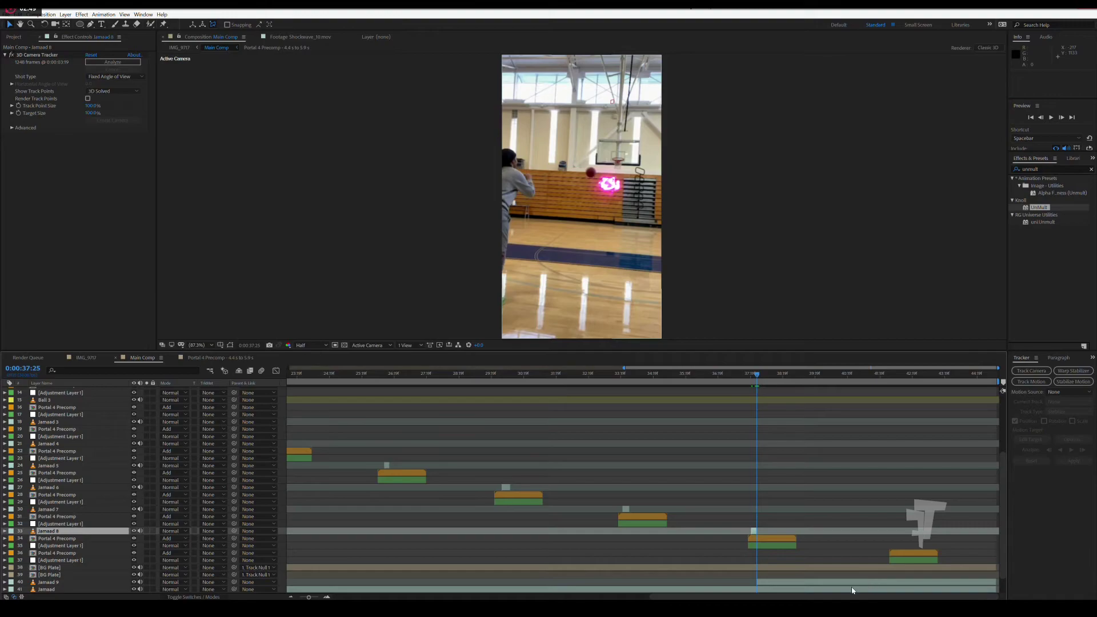
Trim Jamaad 9 to begin at 0:00:42:06, move it above the last Portal 4 Precomp, and save.
left_click(894, 374)
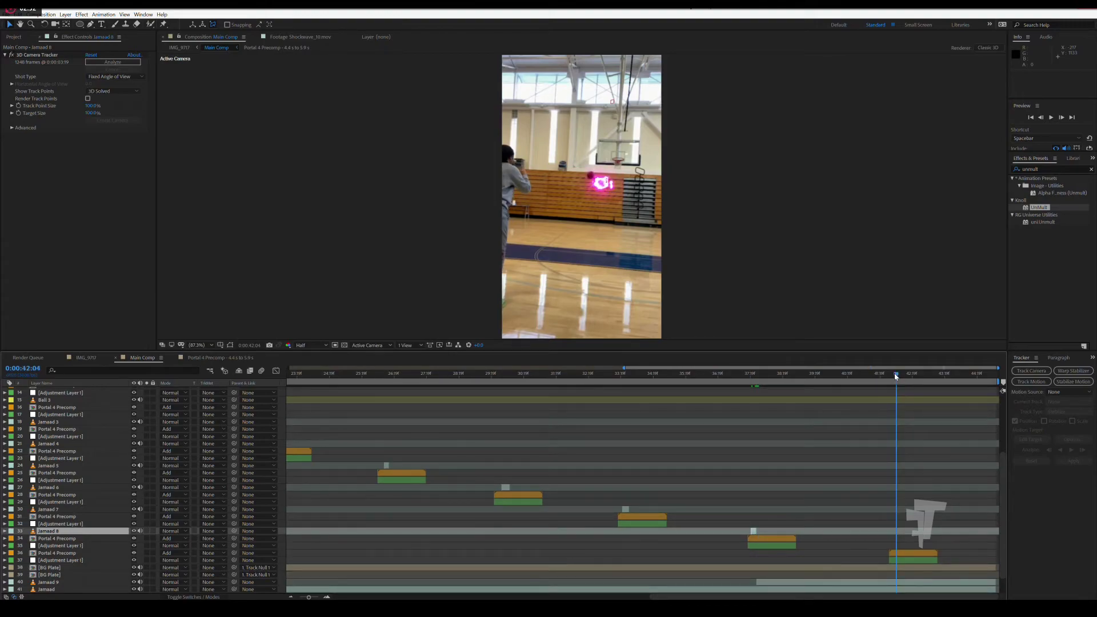
left_click_drag(895, 374, 891, 375)
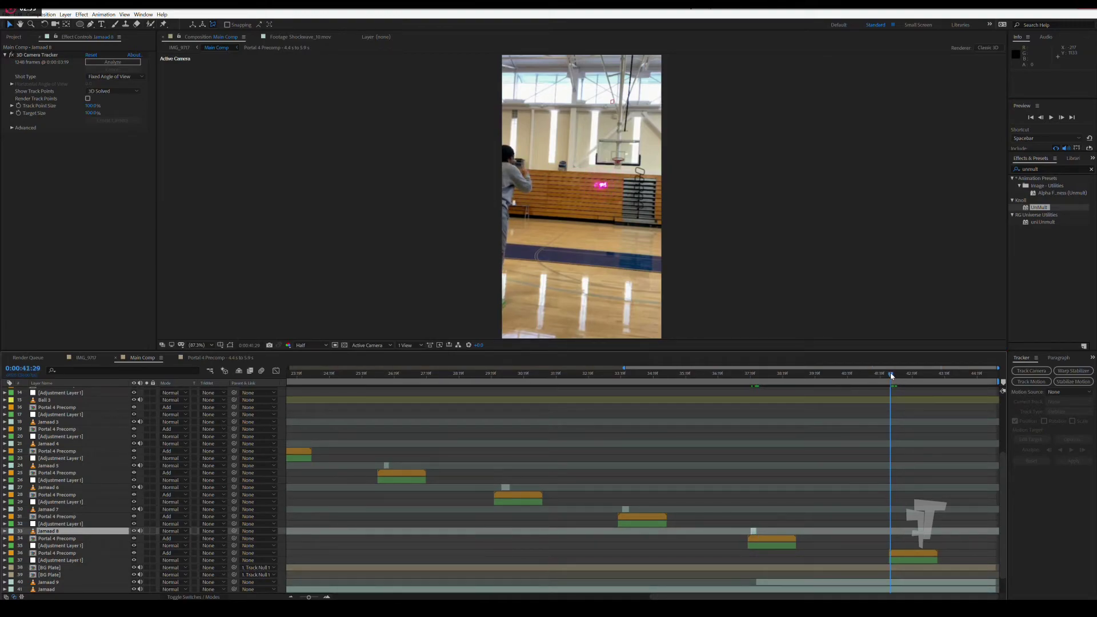
left_click(893, 375)
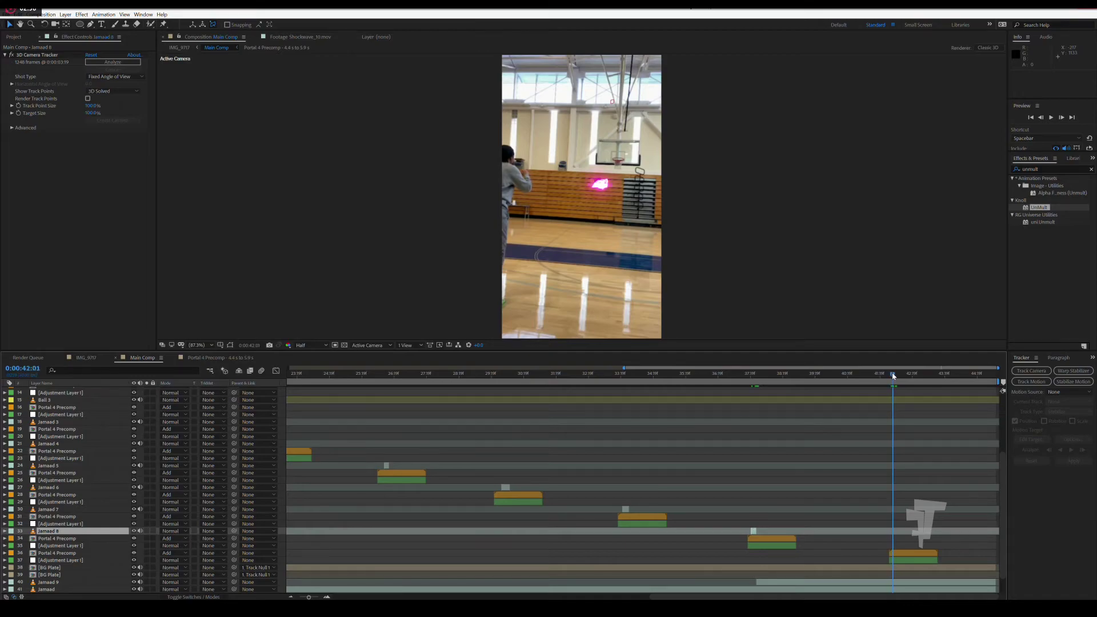
left_click_drag(760, 581, 894, 581)
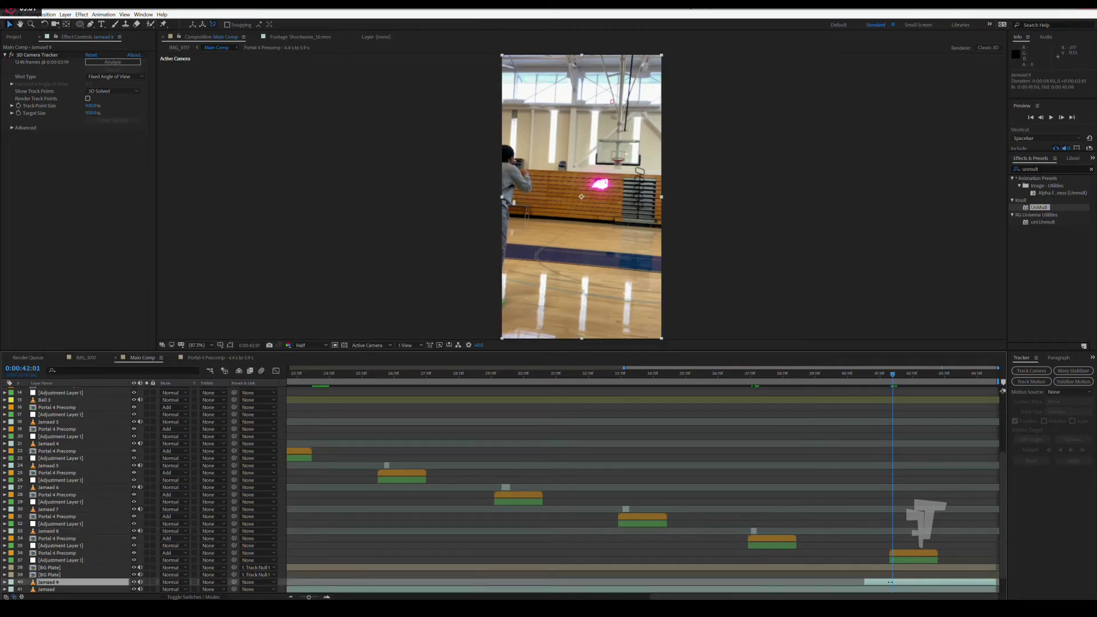
left_click(897, 375)
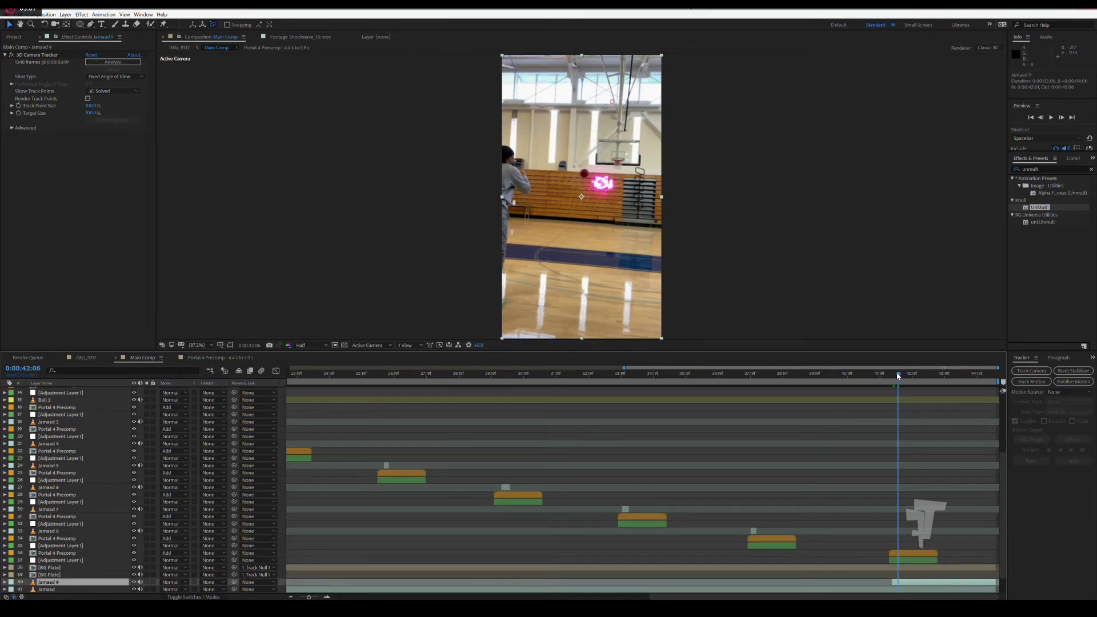
left_click_drag(996, 582, 892, 581)
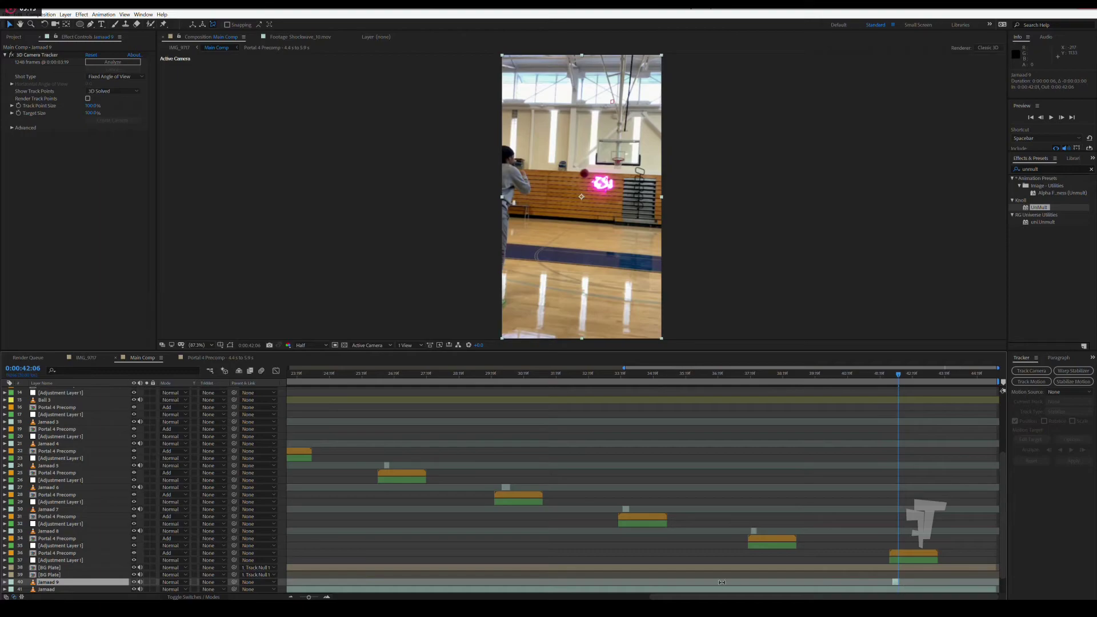
left_click_drag(45, 581, 116, 553)
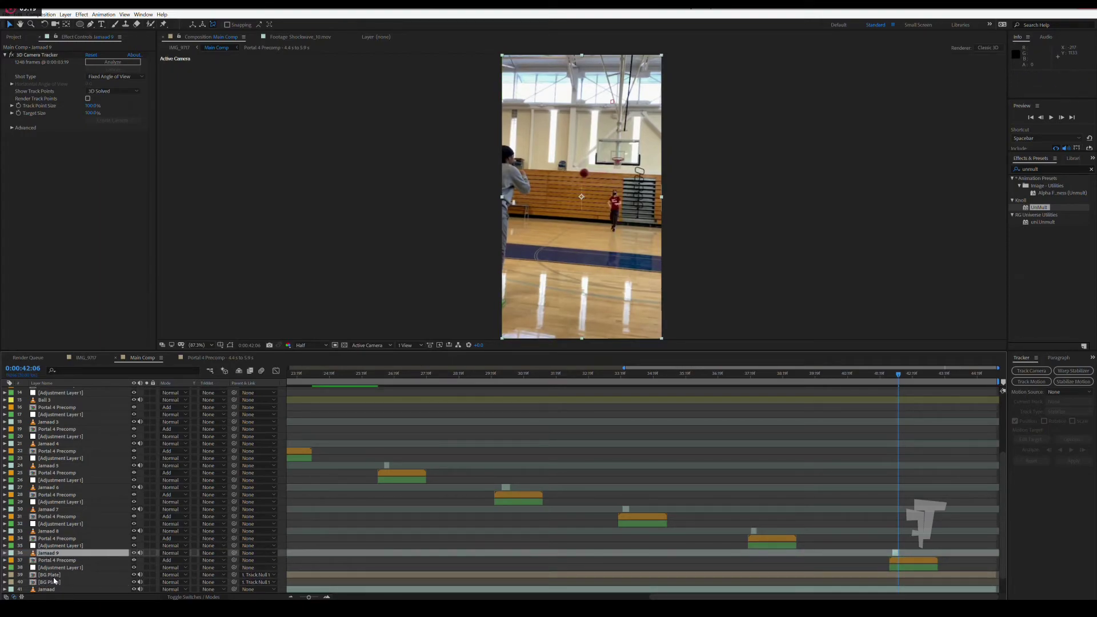
key("ctrl+s")
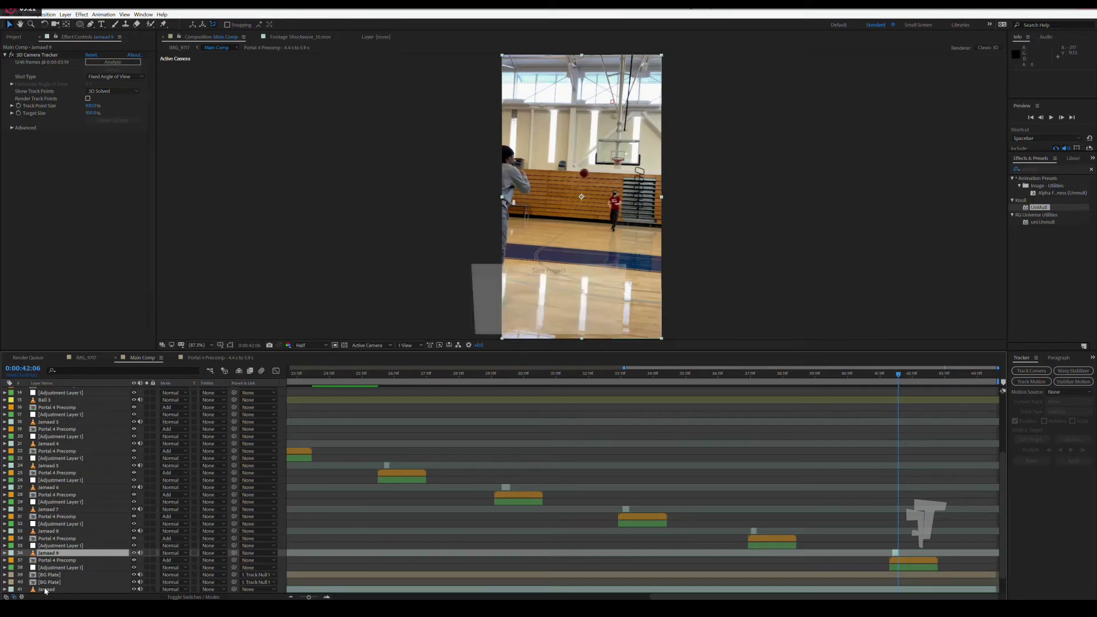
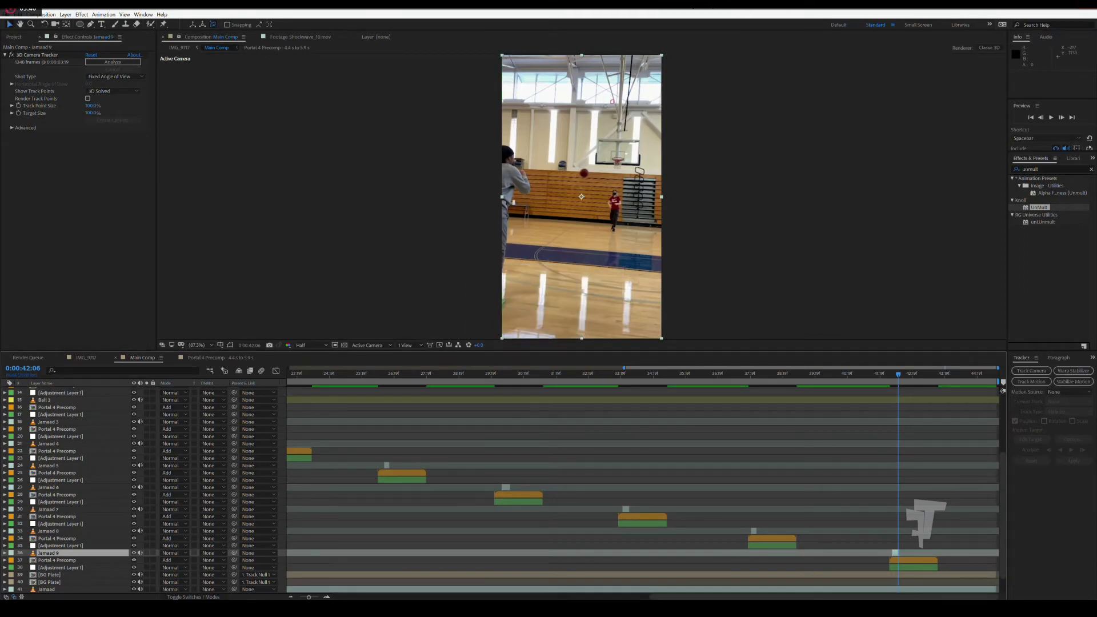
Select the Jamaad 3 through Jamaad 9 layers and give them the olive label colour.
left_click(384, 377)
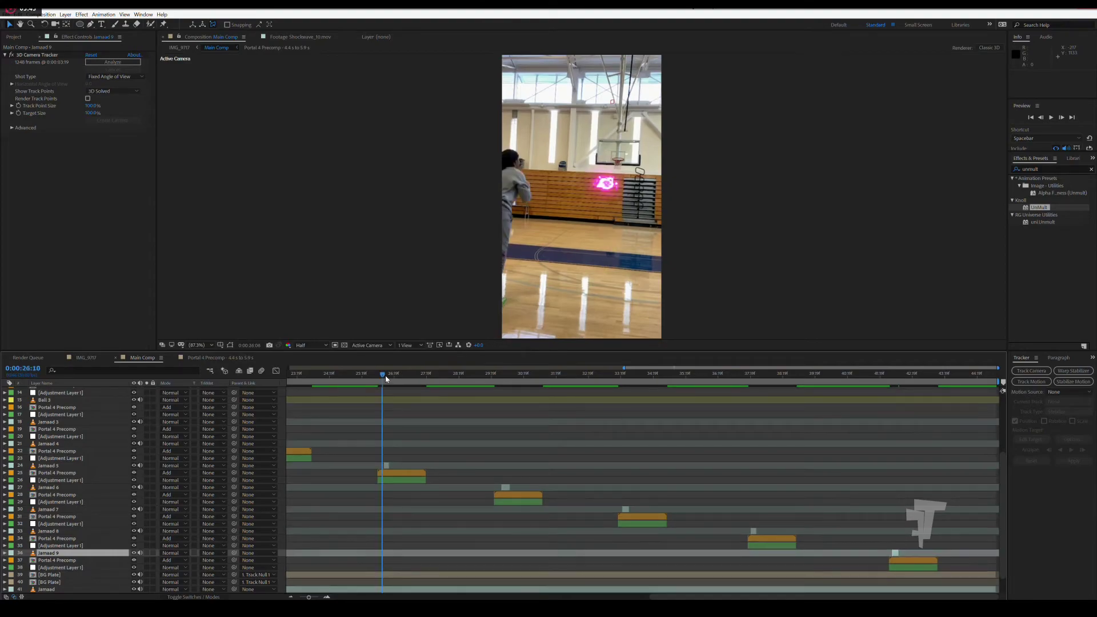
left_click(77, 467)
left_click_drag(309, 597, 303, 597)
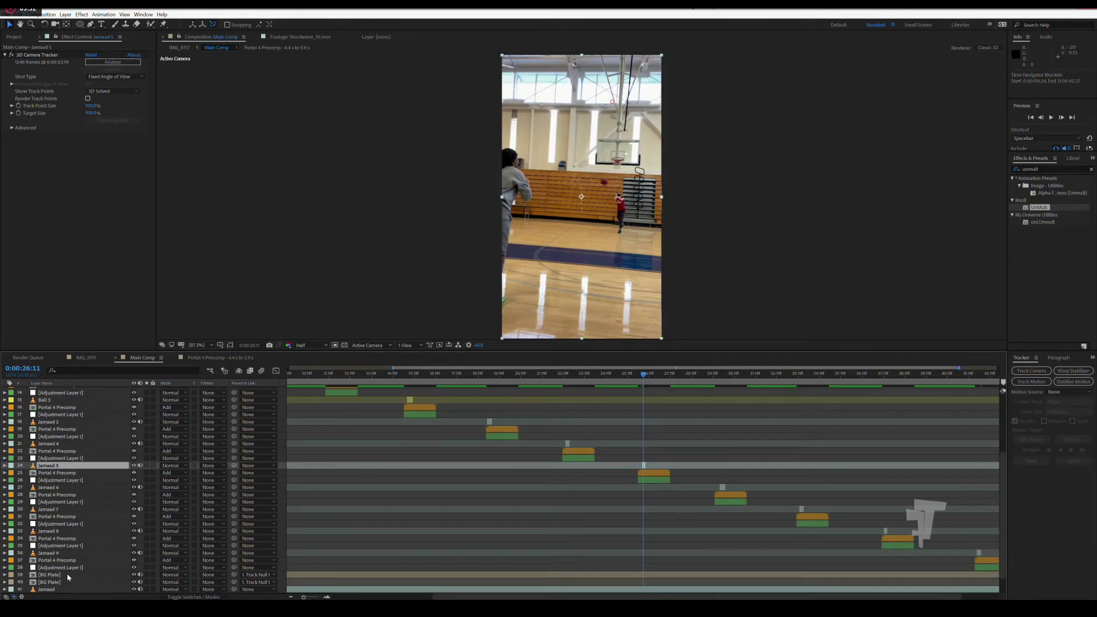
left_click(66, 554)
left_click(60, 531, "ctrl")
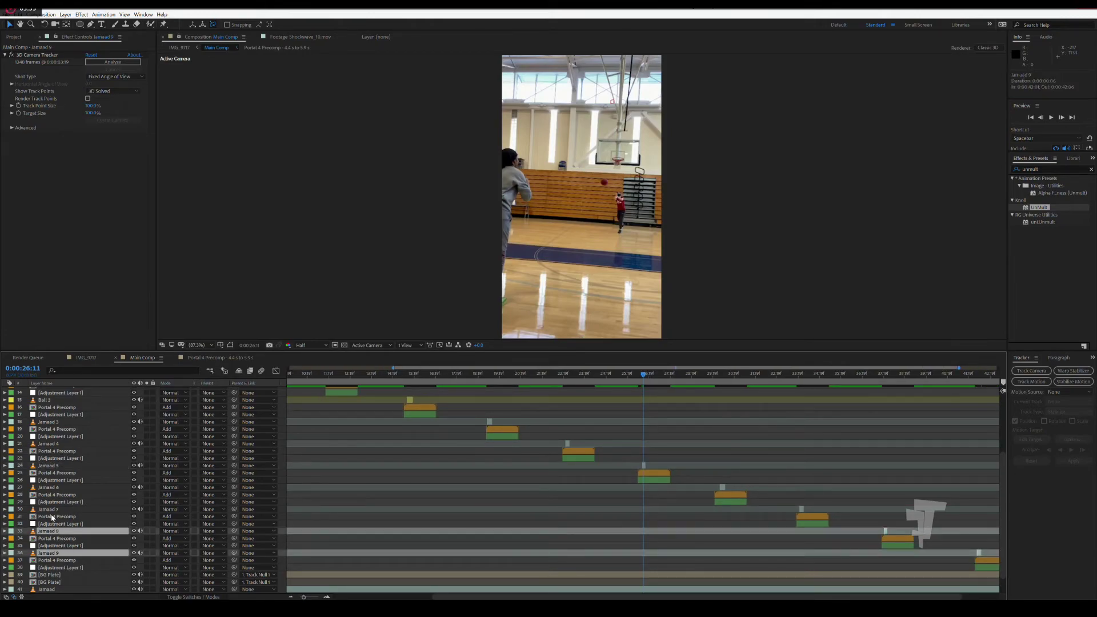
left_click(50, 510, "ctrl")
left_click(48, 487, "ctrl")
left_click(46, 465, "ctrl")
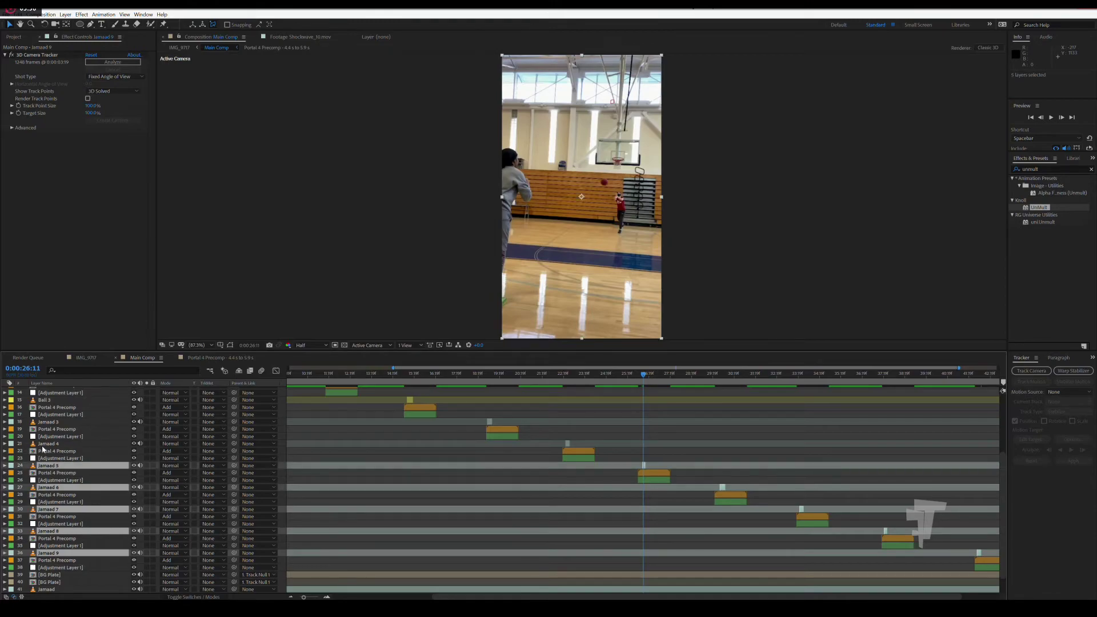
left_click(46, 443, "ctrl")
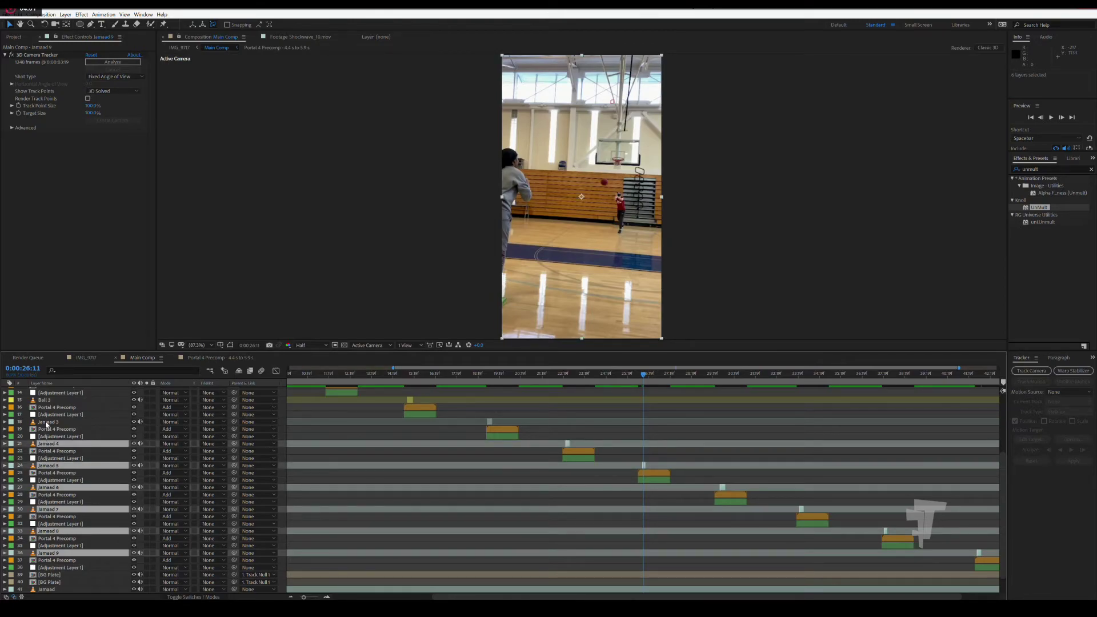
left_click(47, 423, "ctrl")
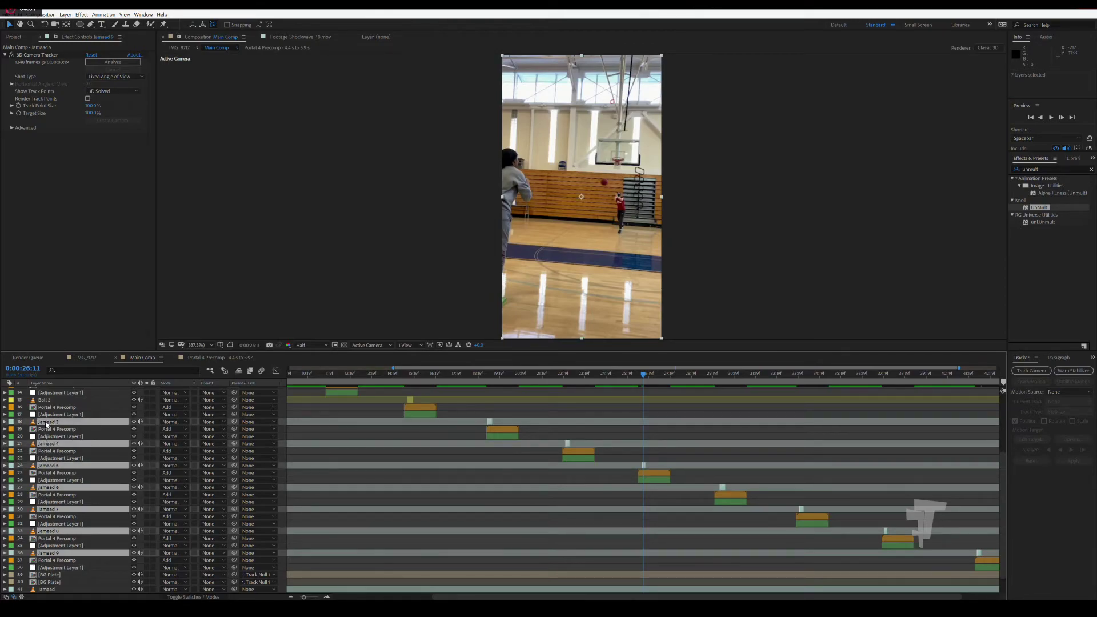
left_click(10, 425)
left_click(37, 461)
Select the Portal 4 Precomp layer and move to frame 0:00:19:02.
left_click(57, 429)
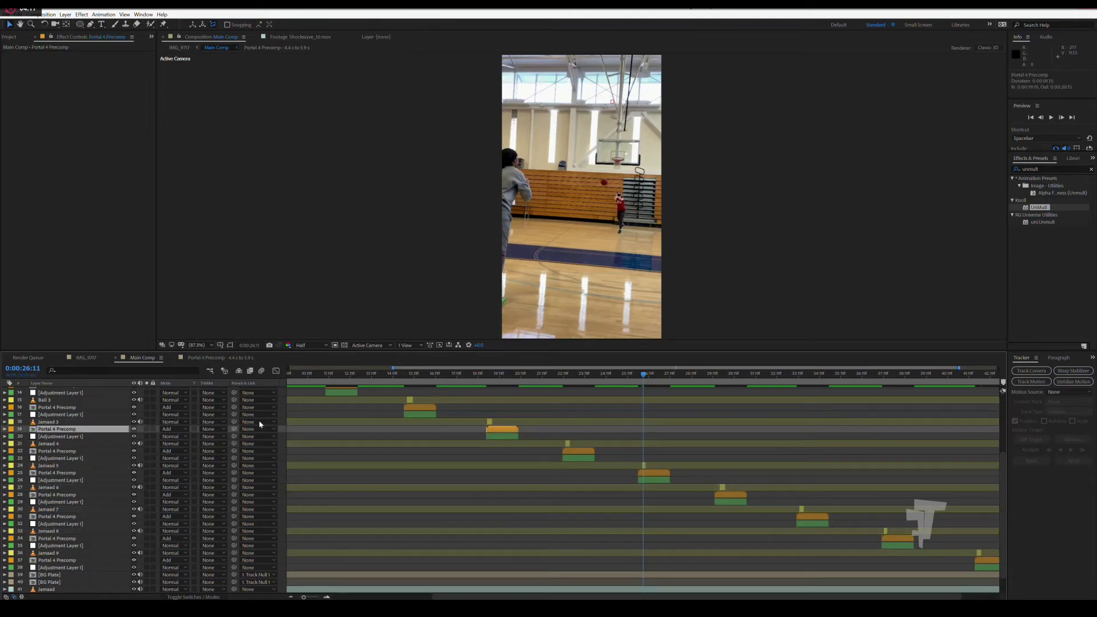
left_click(490, 378)
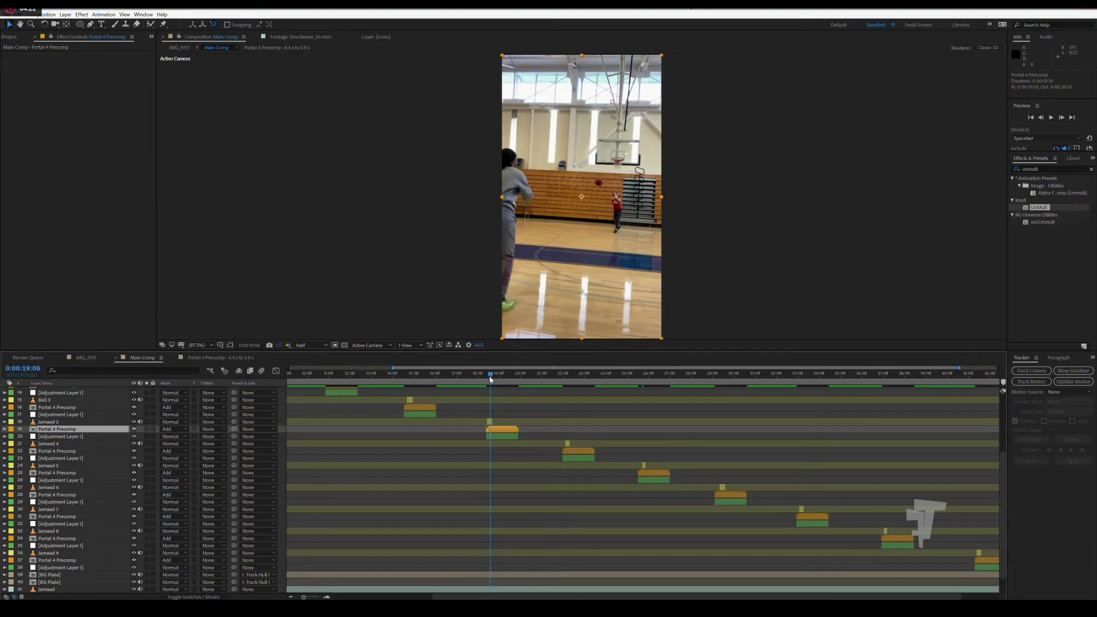
scroll(490, 378, "up", 4)
scroll(480, 380, "up", 4)
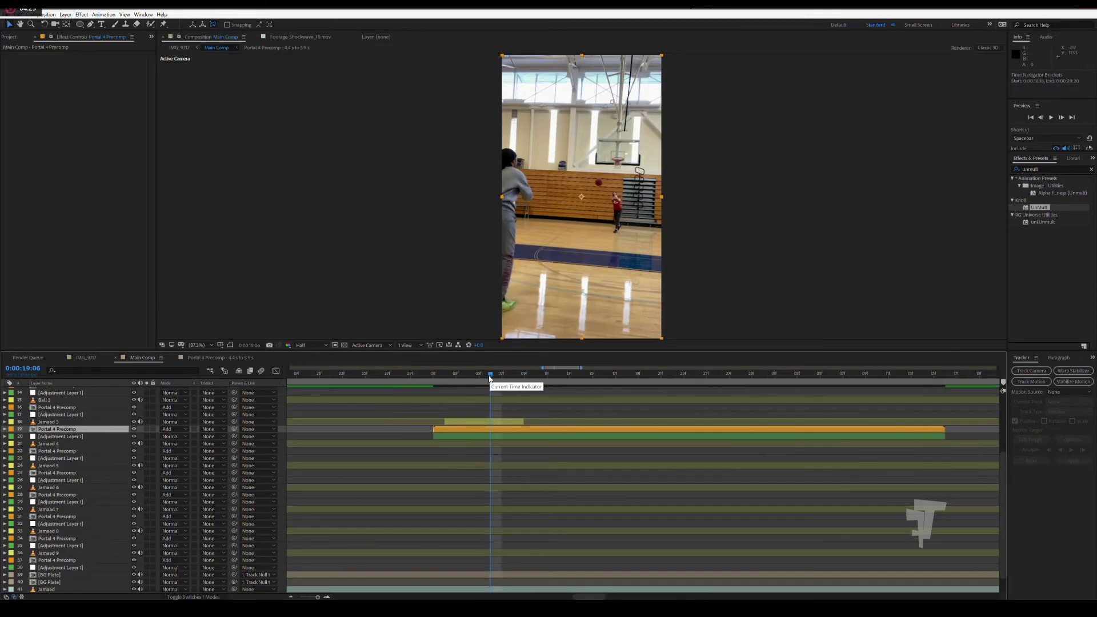
scroll(457, 381, "up", 3)
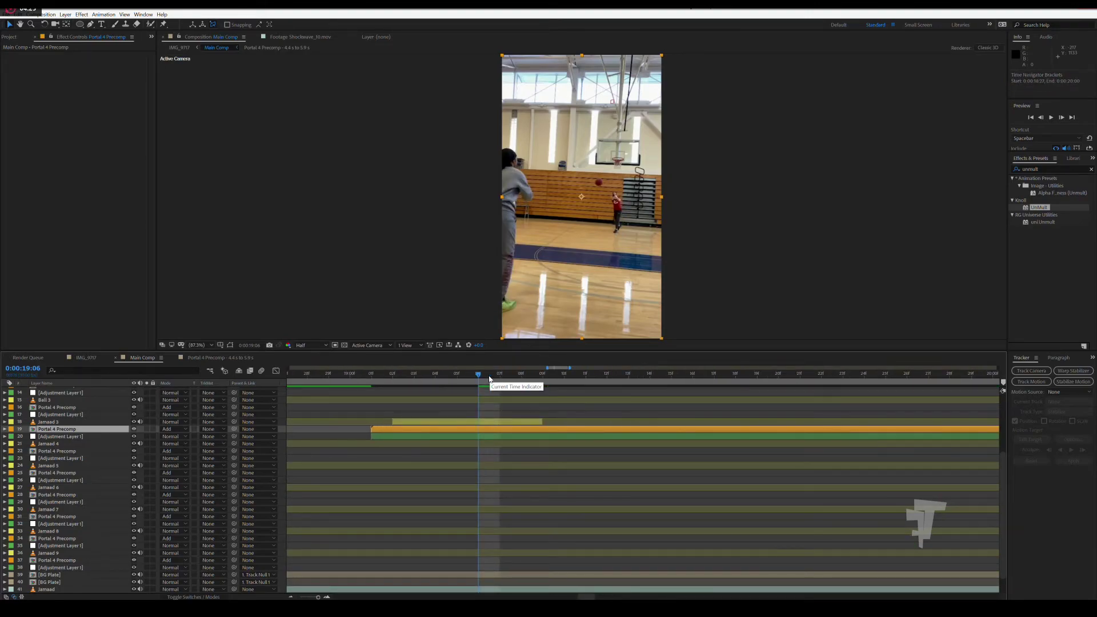
left_click(393, 376)
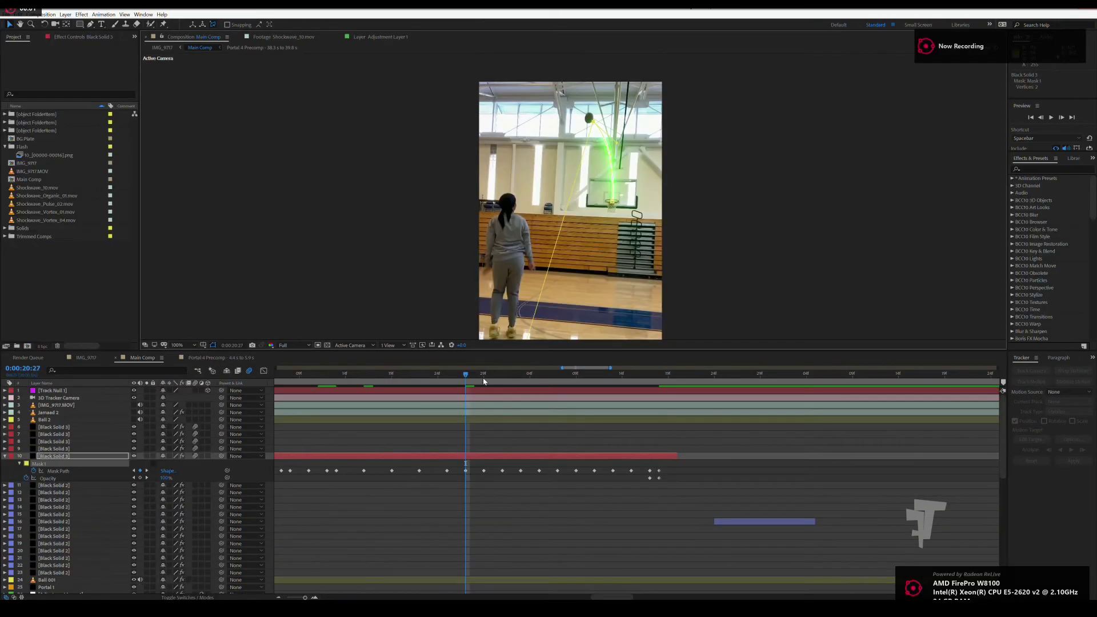
Keyframe Black Solid 3's mask point onto the ball over the next frames, viewing at 200%.
left_click(483, 377)
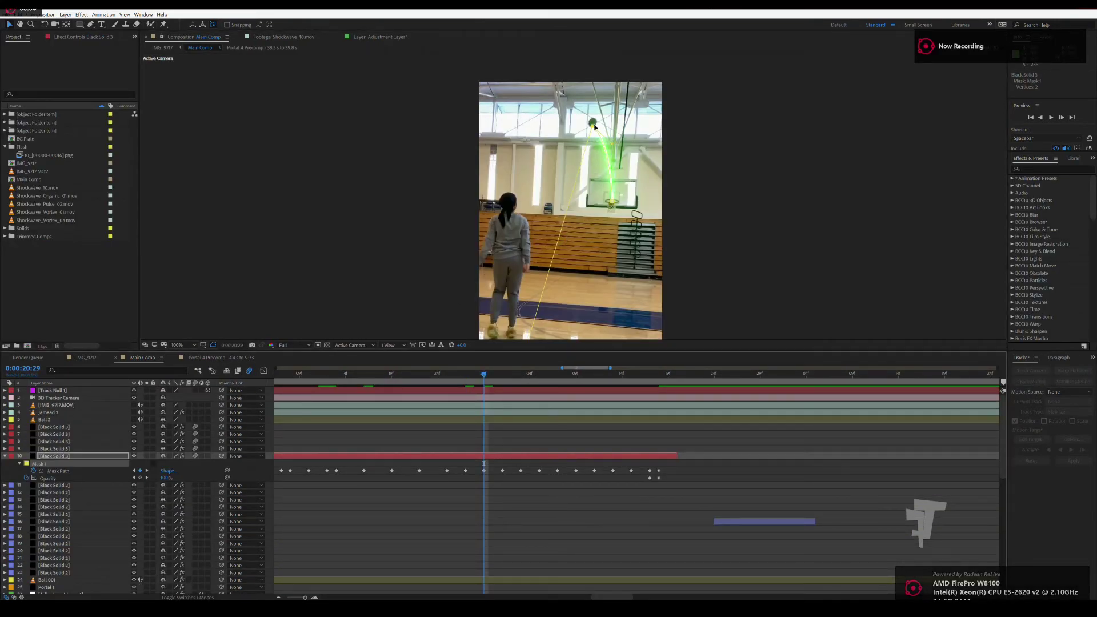
left_click_drag(592, 129, 597, 129)
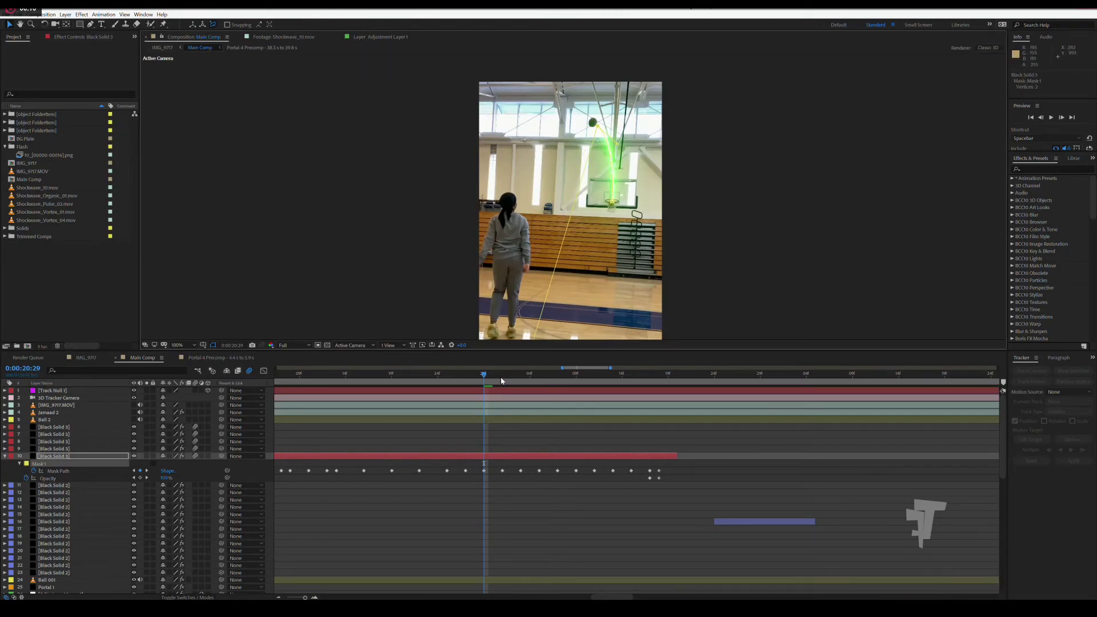
left_click(502, 377)
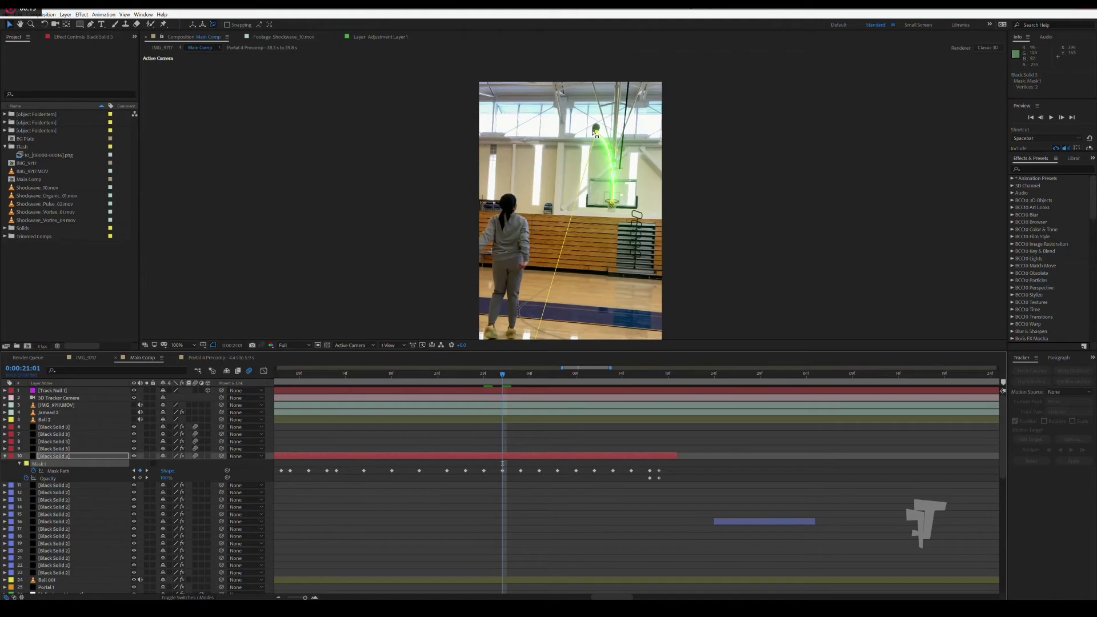
left_click_drag(596, 131, 599, 134)
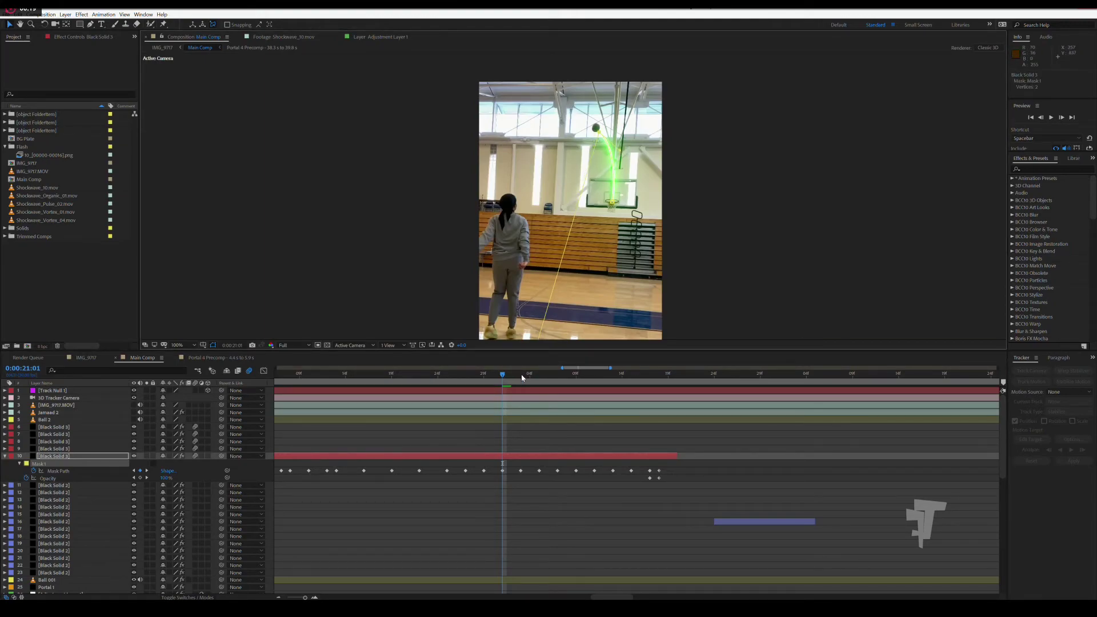
key("Page_Down")
key("Page_Down")
key("period")
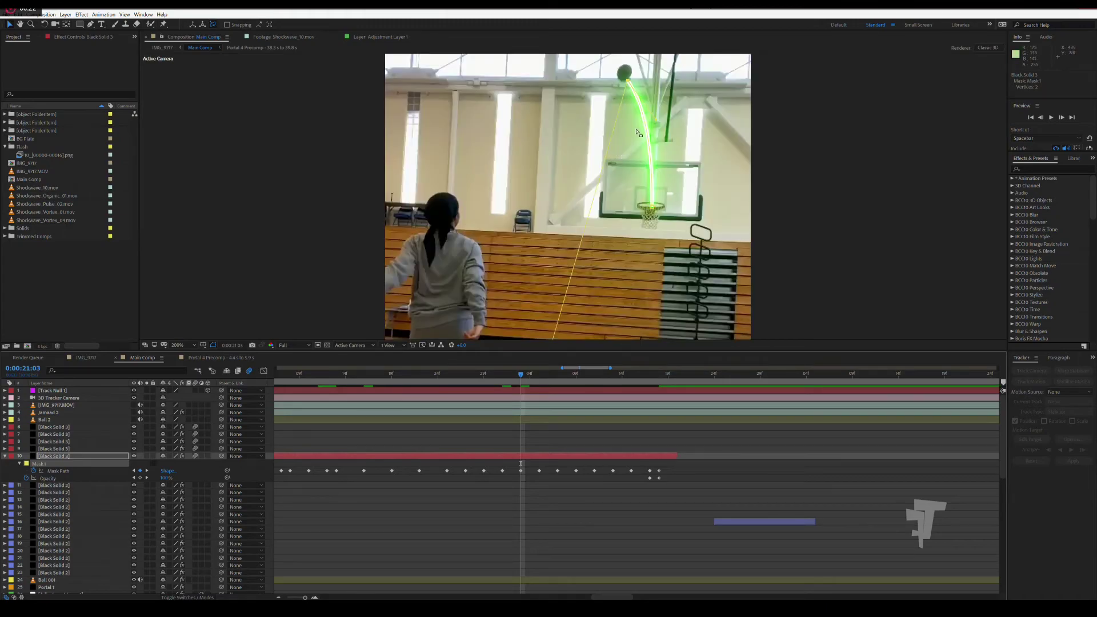
left_click_drag(638, 132, 555, 221)
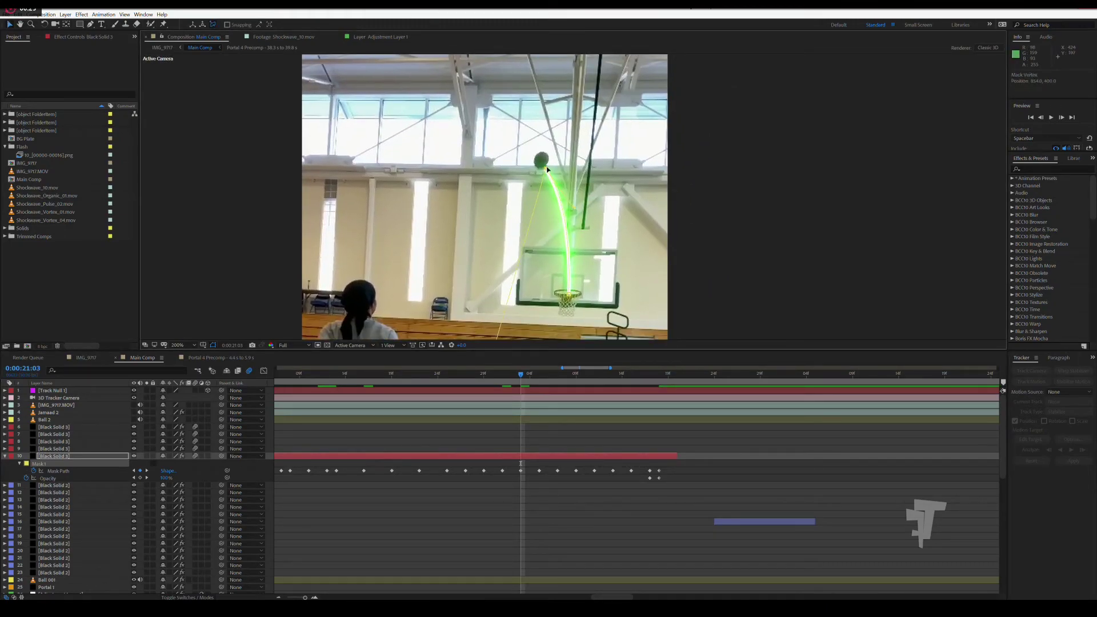
left_click(547, 169)
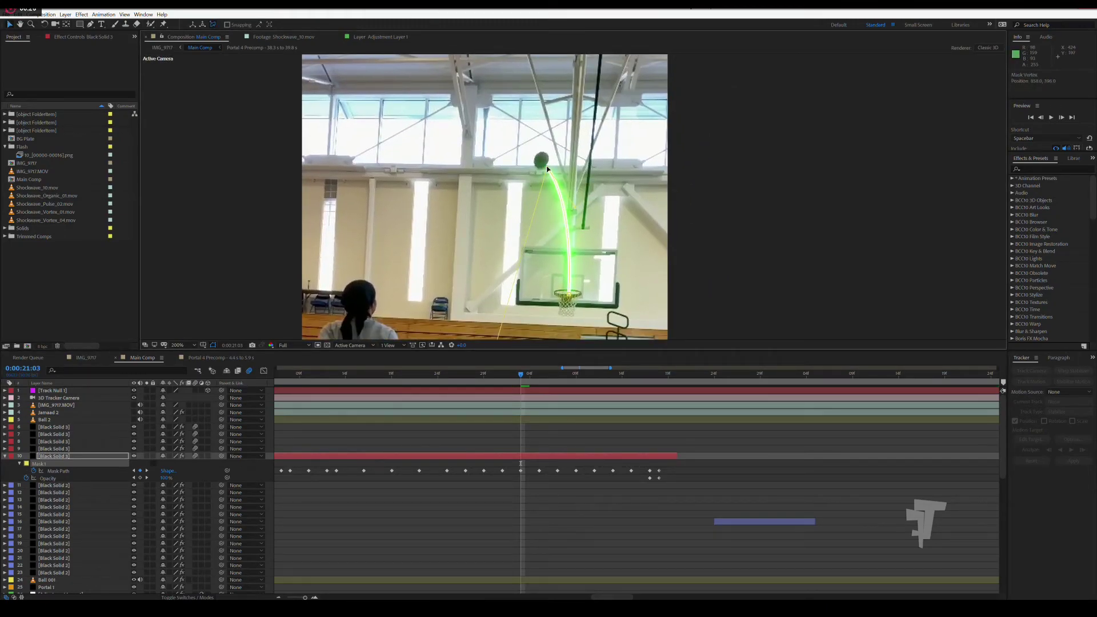
Track the mask point along the ball from 21:05 to the rim around 21:17, then fit the viewer.
left_click(540, 378)
left_click_drag(544, 169, 550, 185)
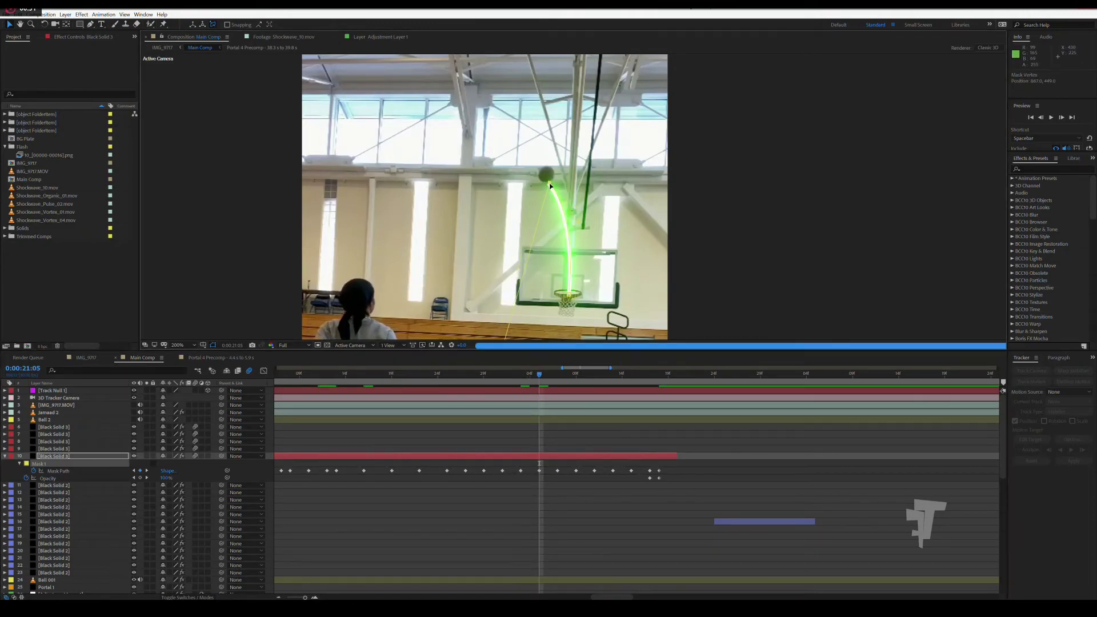
left_click(554, 377)
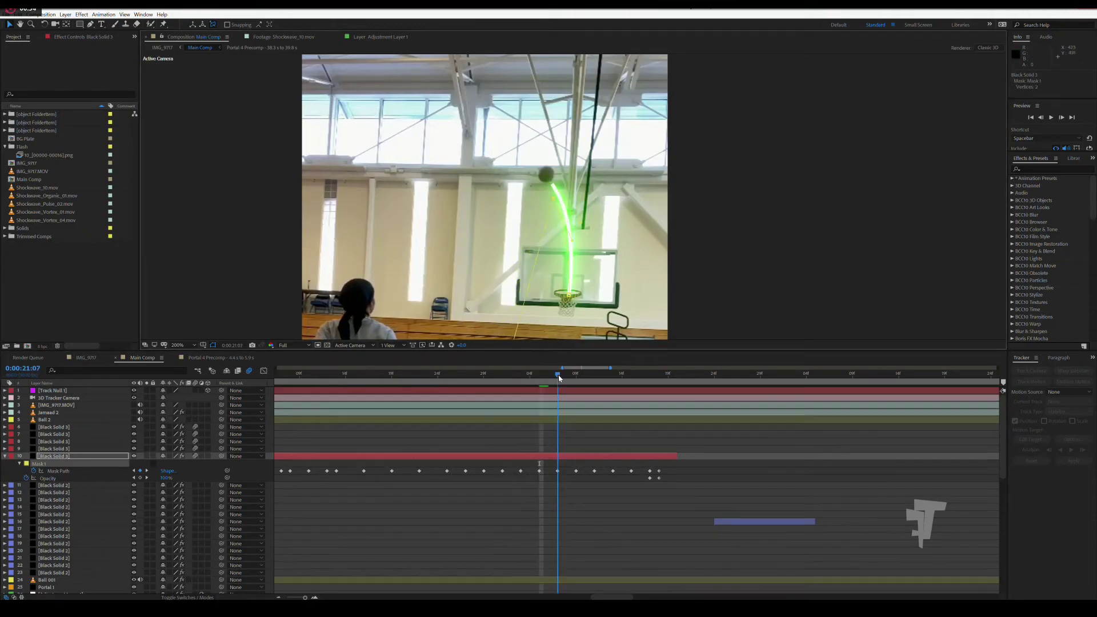
left_click_drag(550, 190, 556, 203)
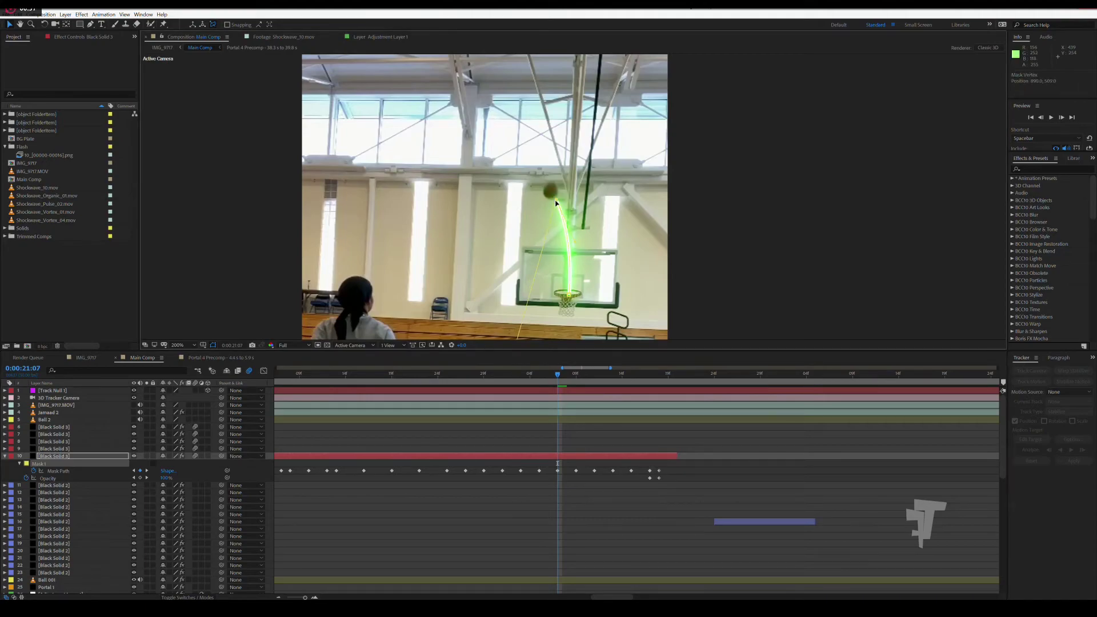
left_click(580, 379)
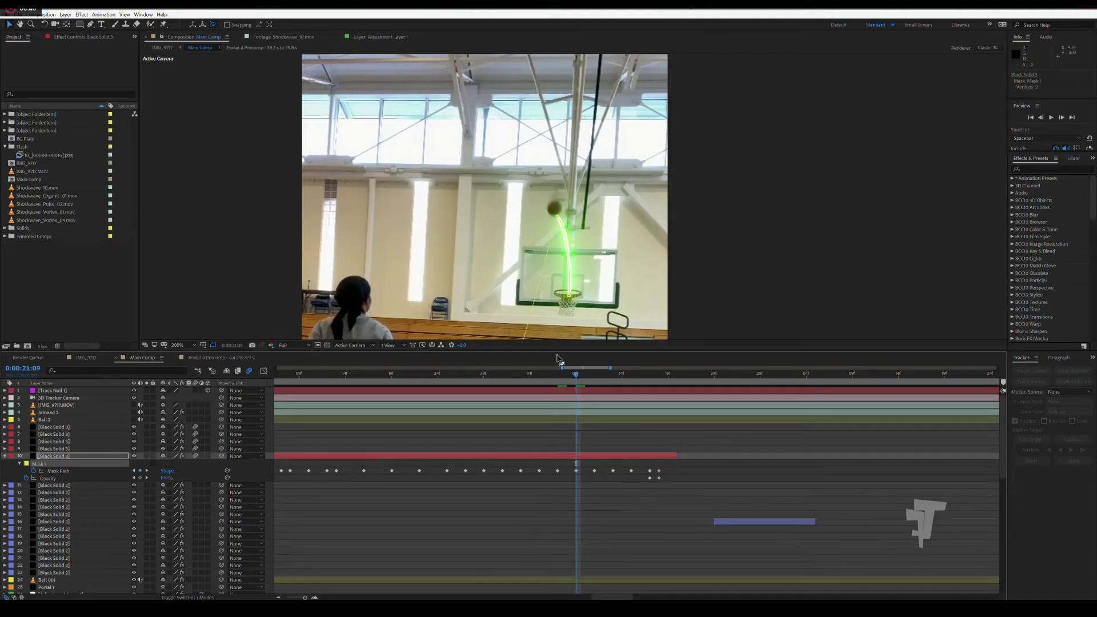
left_click_drag(559, 217, 558, 216)
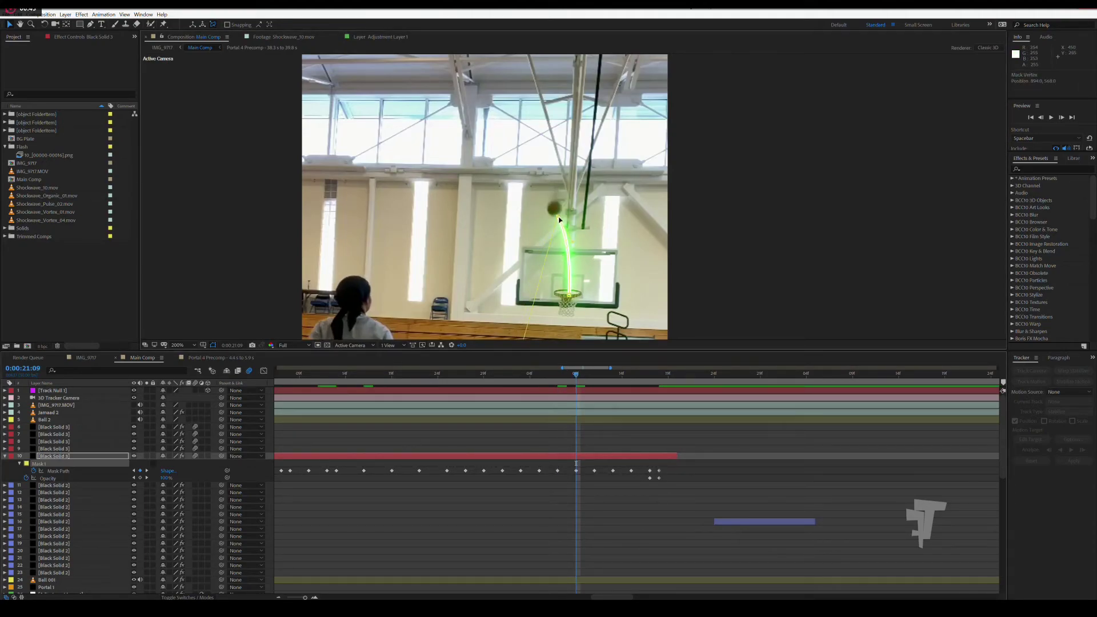
left_click(593, 379)
left_click_drag(560, 238, 561, 238)
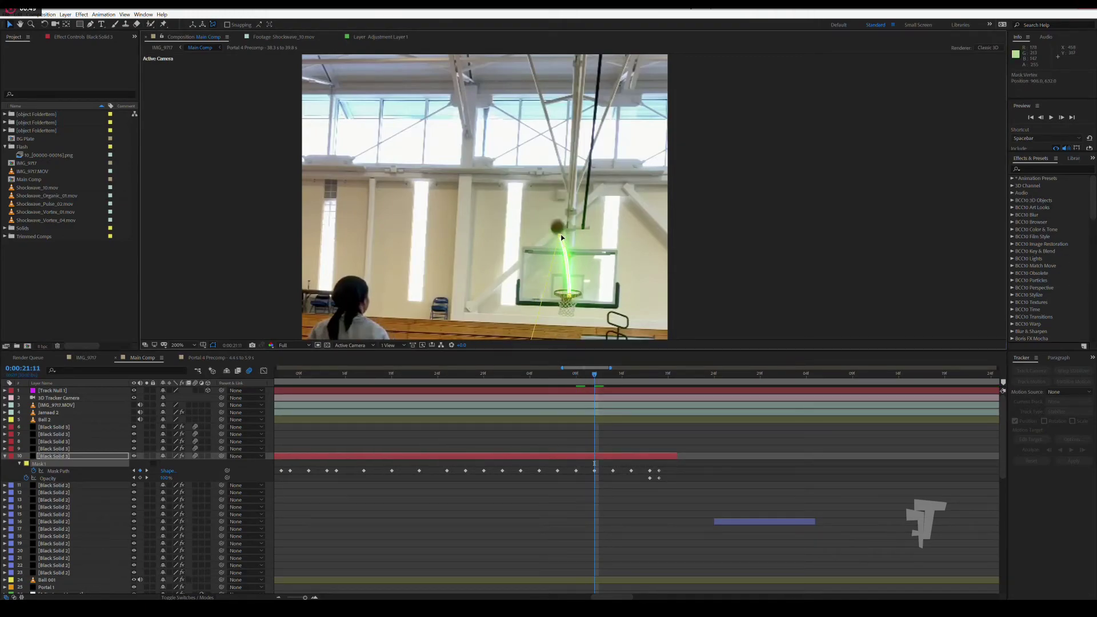
left_click(608, 379)
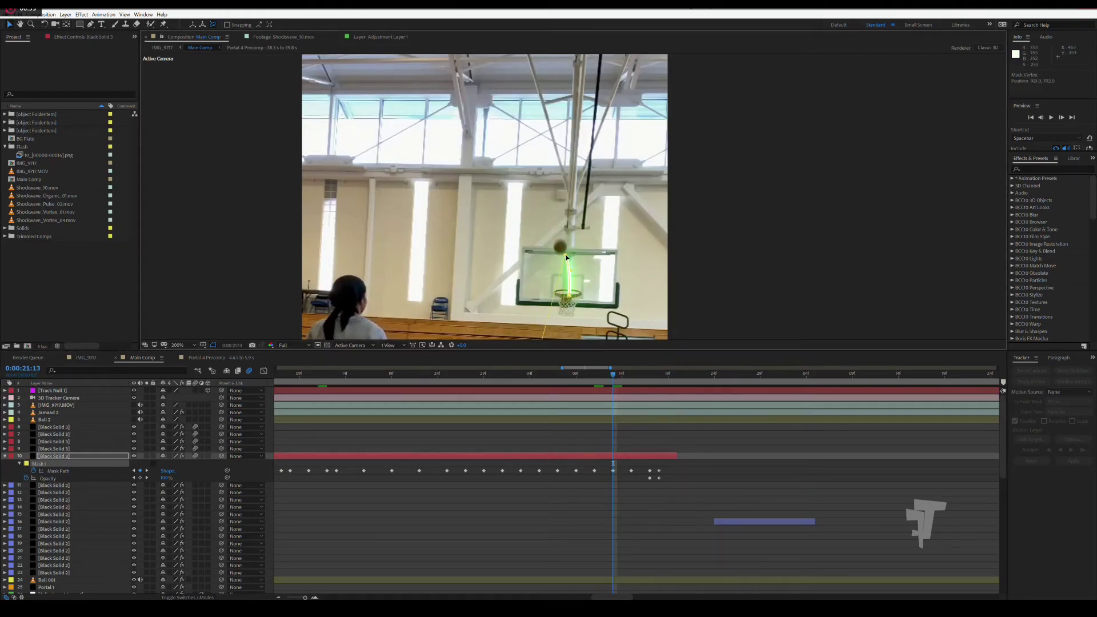
left_click(630, 377)
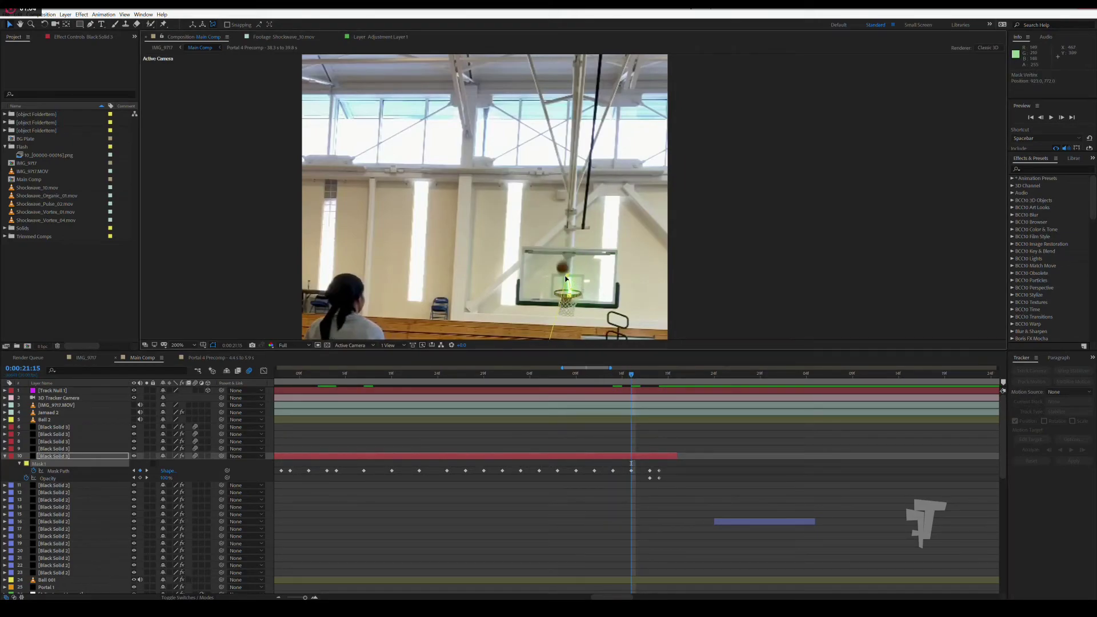
left_click_drag(569, 278, 571, 293)
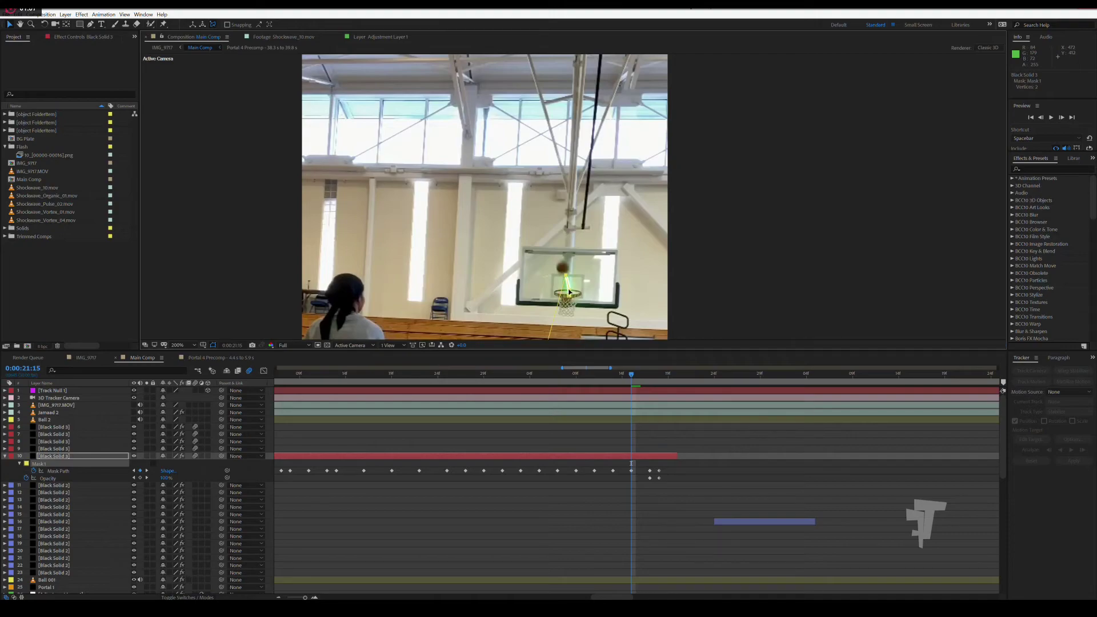
left_click(644, 382)
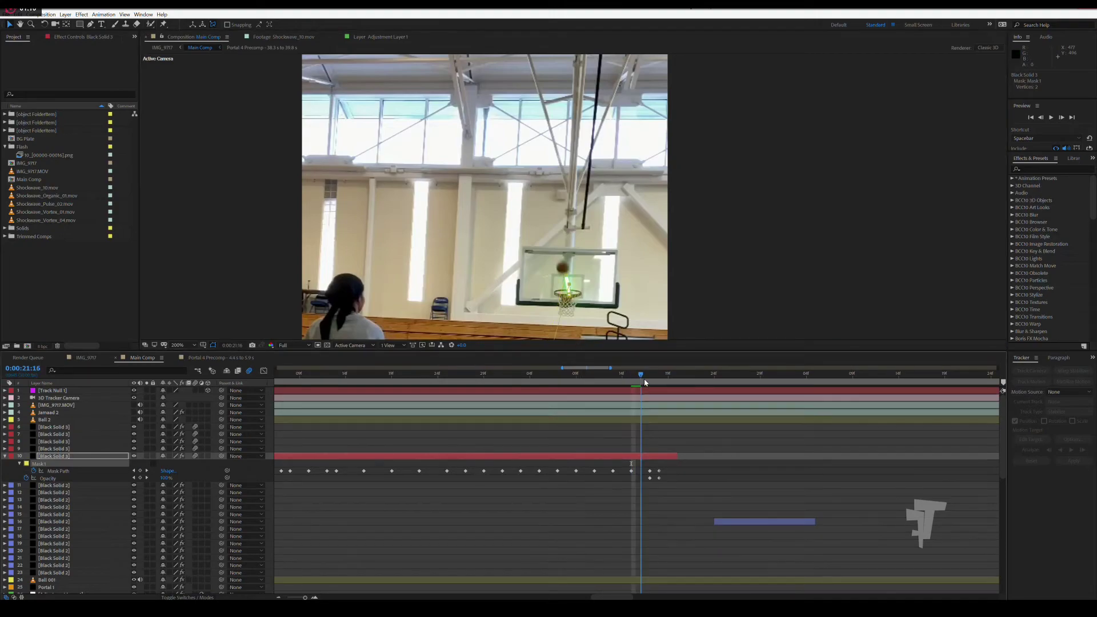
key("Page_Down")
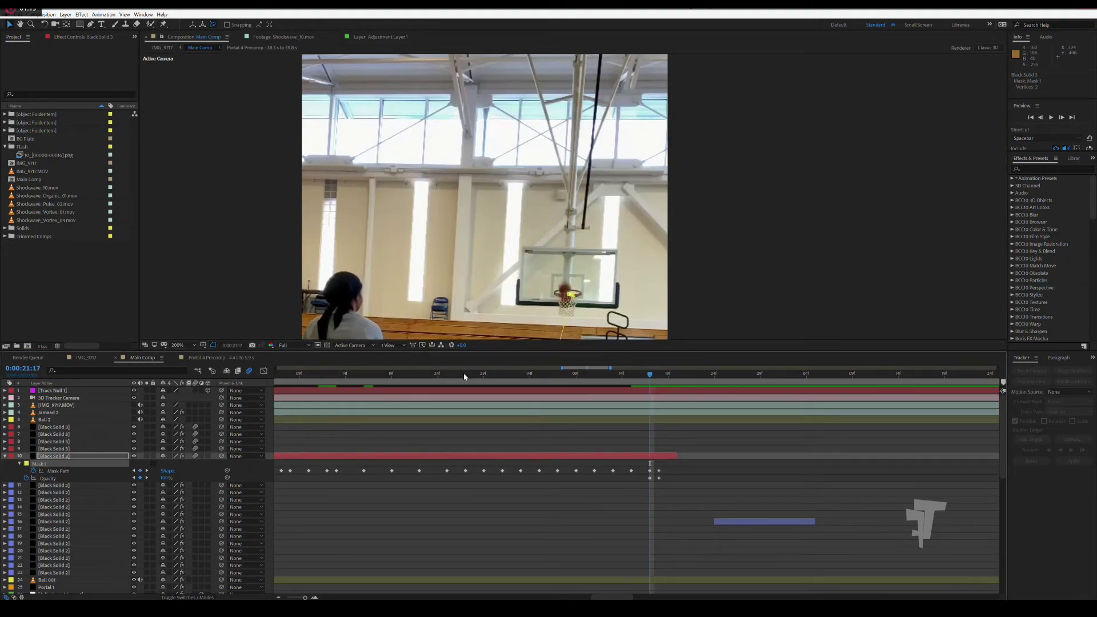
key("comma")
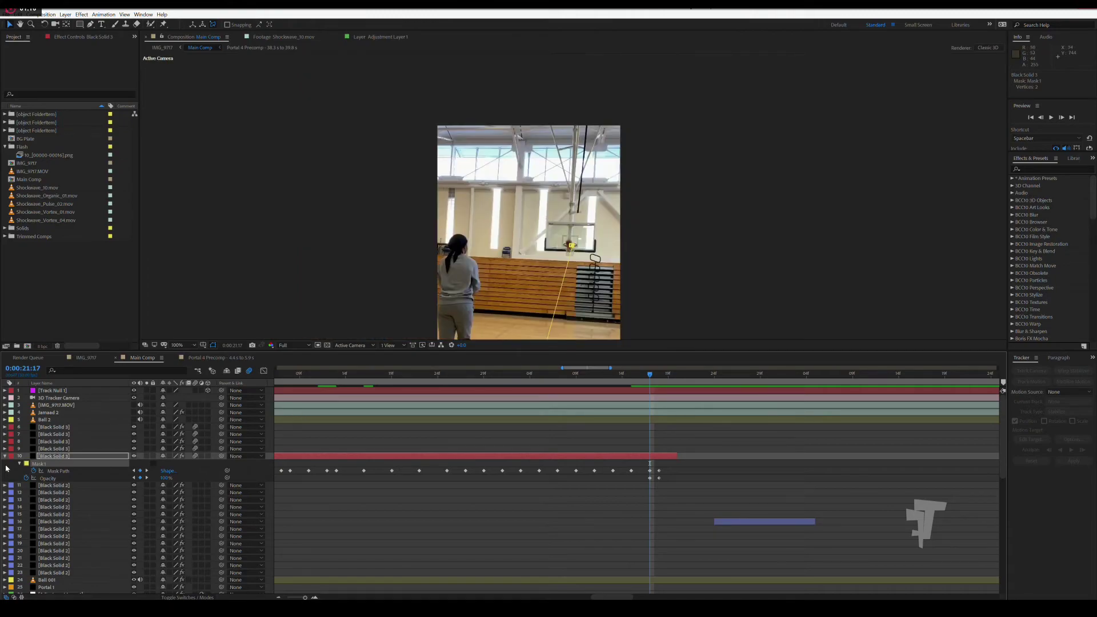
Zoom the timeline out, scrub through the shot to preview the trail, then reselect Black Solid 3.
left_click_drag(304, 597, 288, 597)
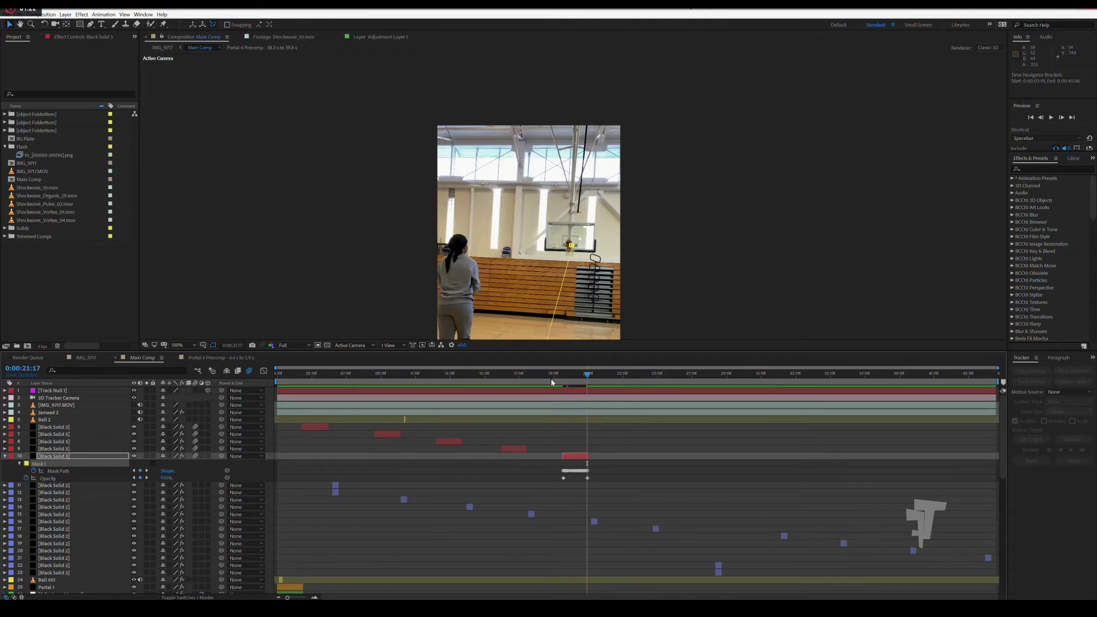
left_click_drag(553, 382, 573, 384)
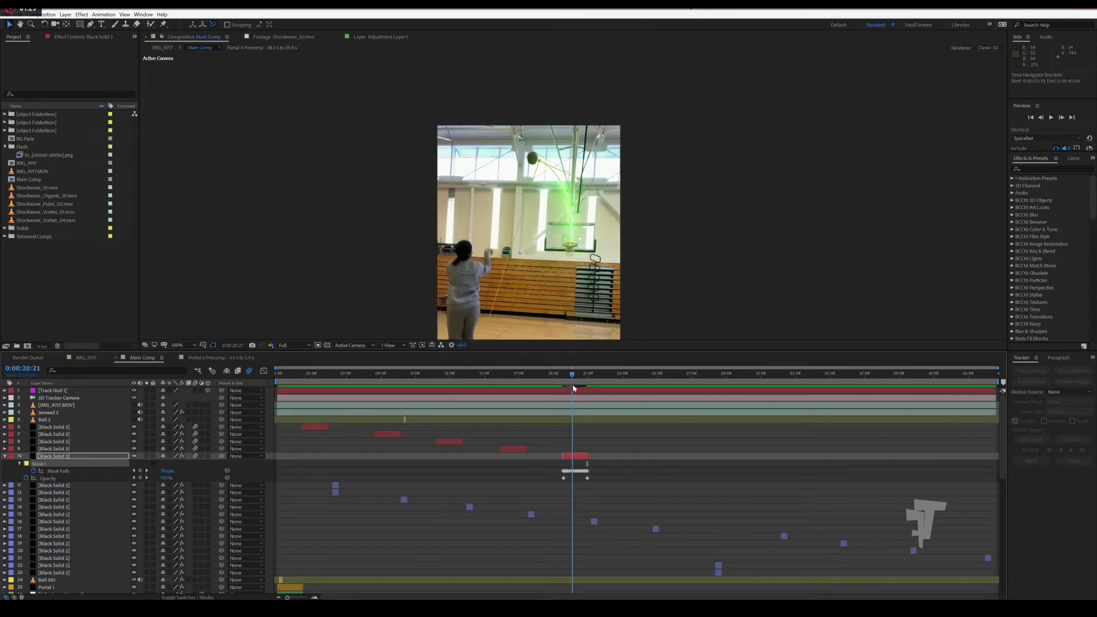
left_click(564, 434)
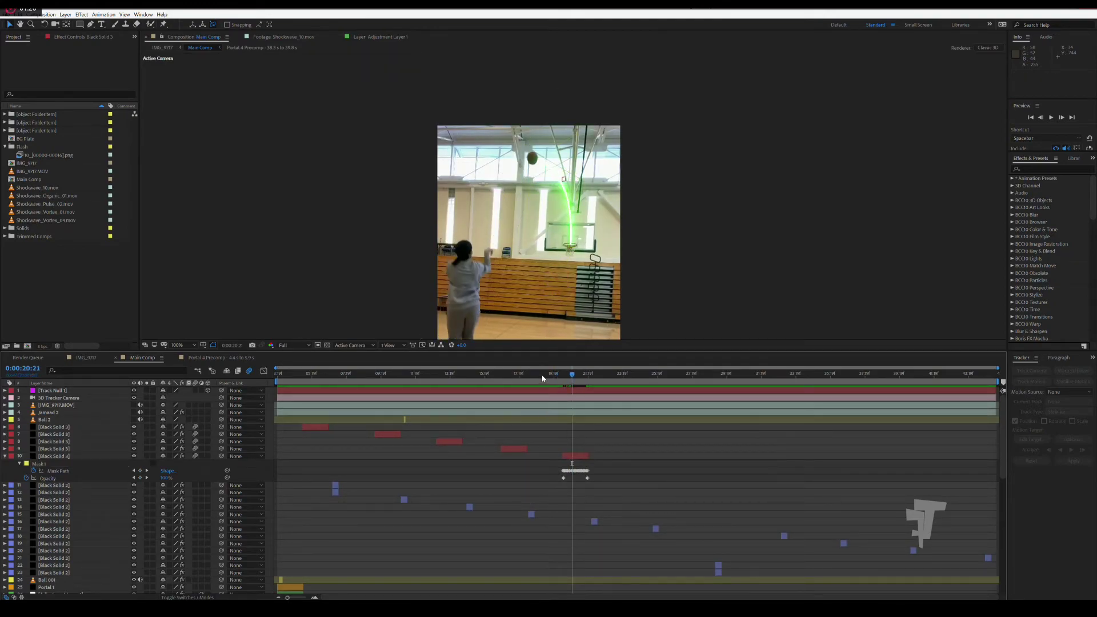
left_click_drag(542, 378, 571, 392)
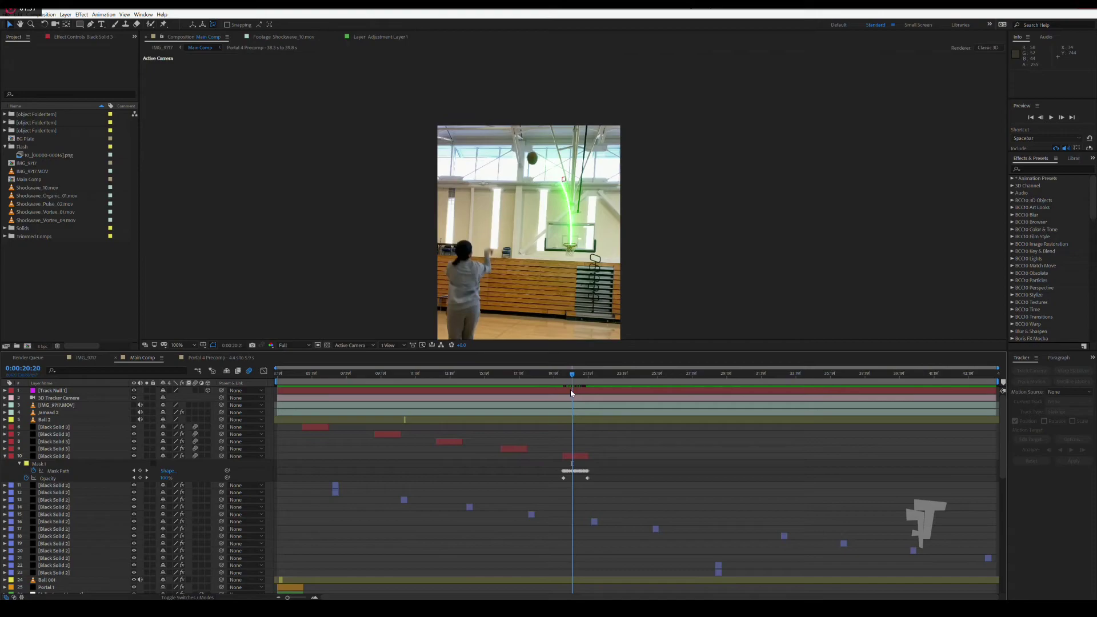
mouse_move(571, 392)
left_mouse_down()
mouse_move(559, 392)
mouse_move(583, 395)
left_mouse_up()
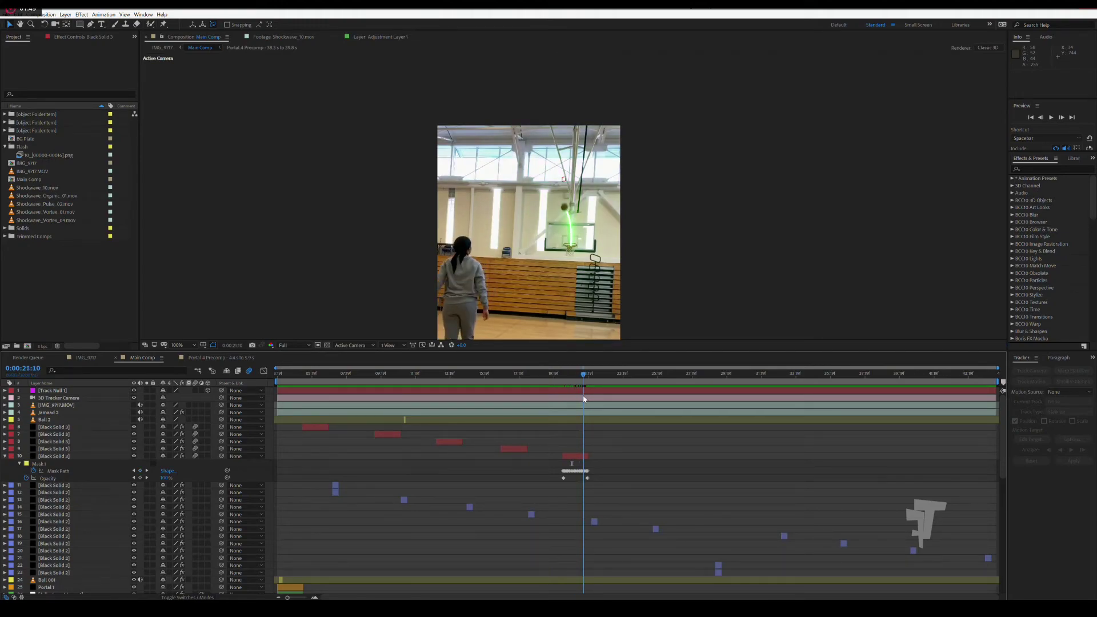
mouse_move(582, 395)
left_mouse_down()
mouse_move(658, 415)
mouse_move(628, 413)
left_mouse_up()
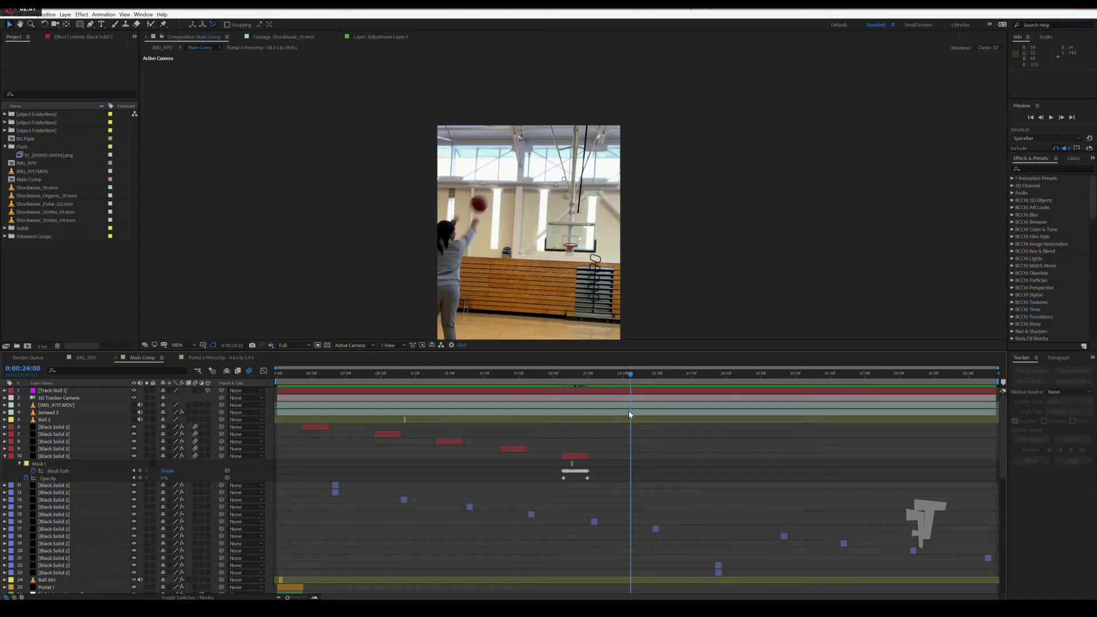
left_click(577, 457)
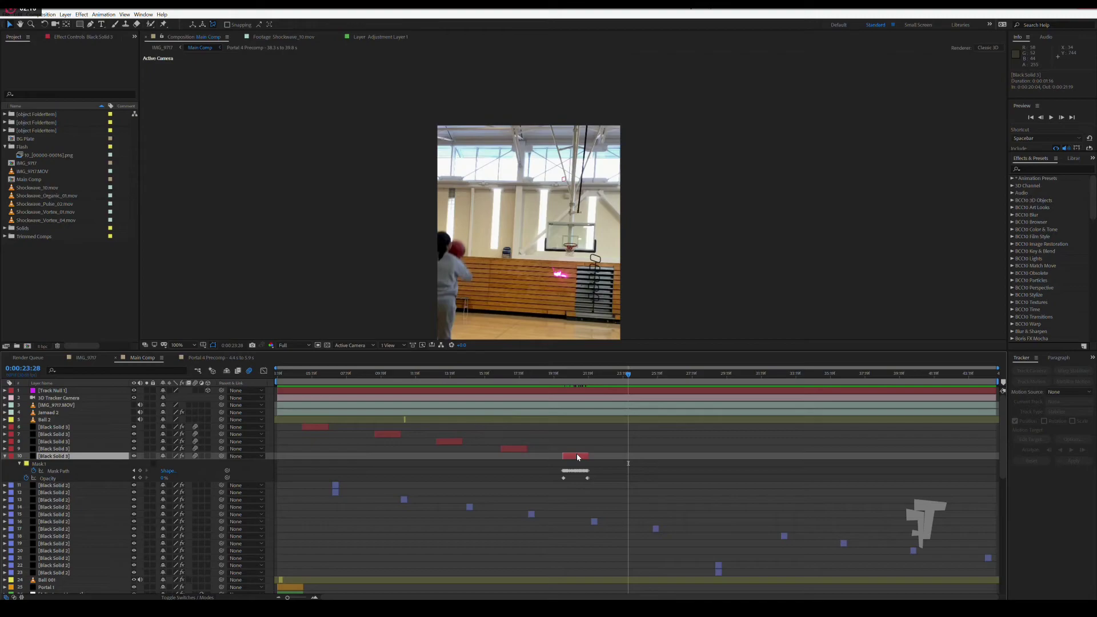
Duplicate the Black Solid 3 trail layer and shift the copy to the next shot.
key("ctrl+d")
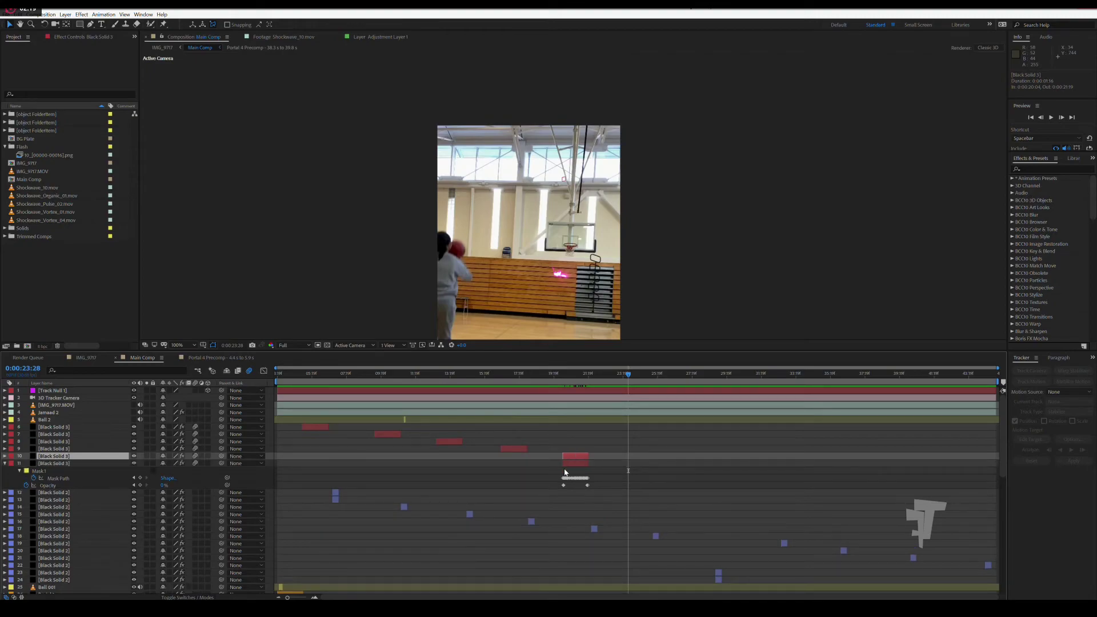
left_click_drag(569, 467, 634, 475)
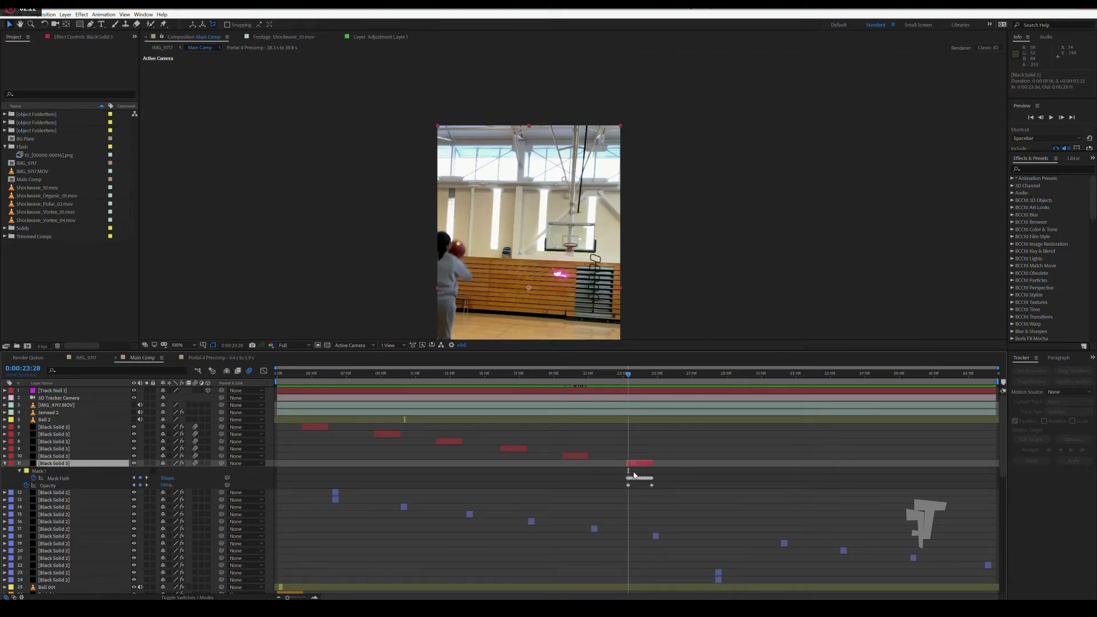
scroll(633, 474, "up", 3)
scroll(634, 475, "up", 3)
scroll(633, 475, "up", 3)
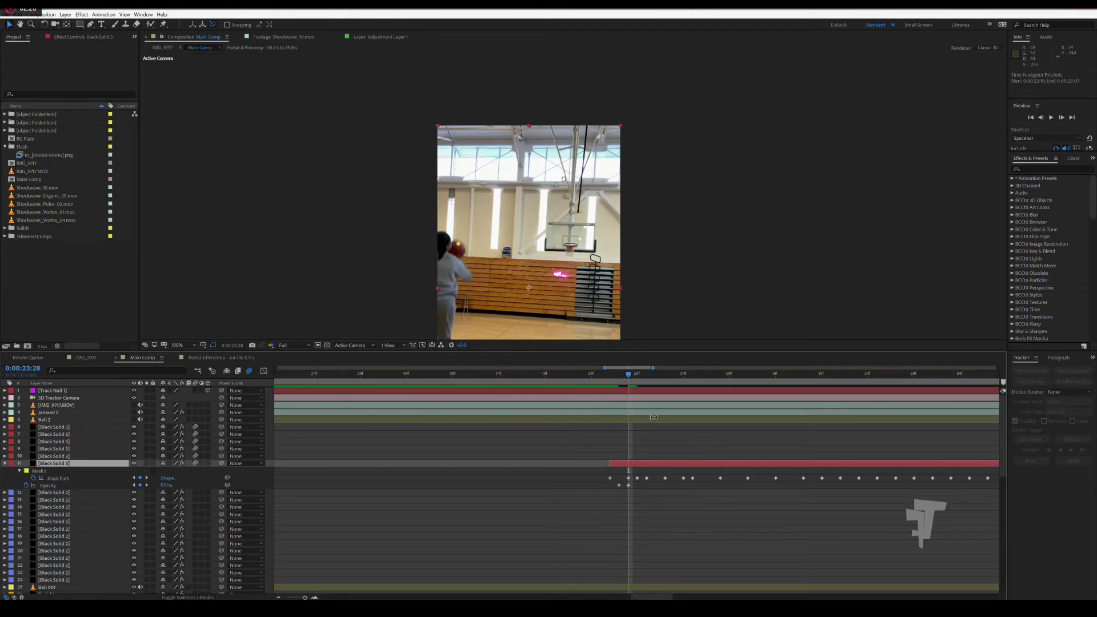
Keyframe the copy's mask vertex onto the ball frame by frame up to 0:00:24:11.
left_click(639, 379)
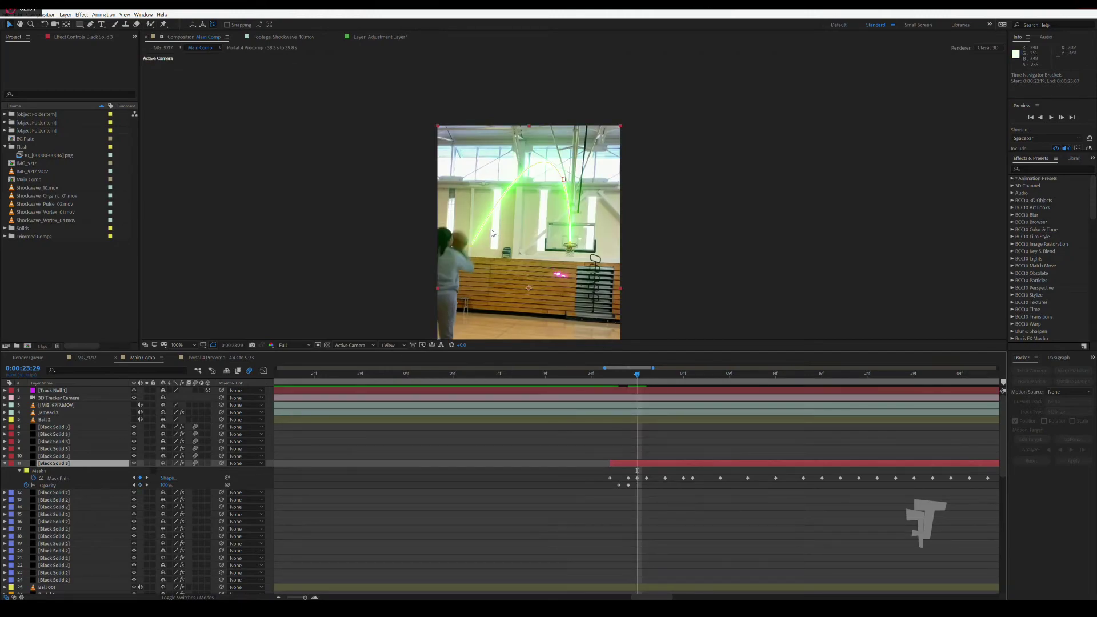
left_click_drag(471, 246, 469, 231)
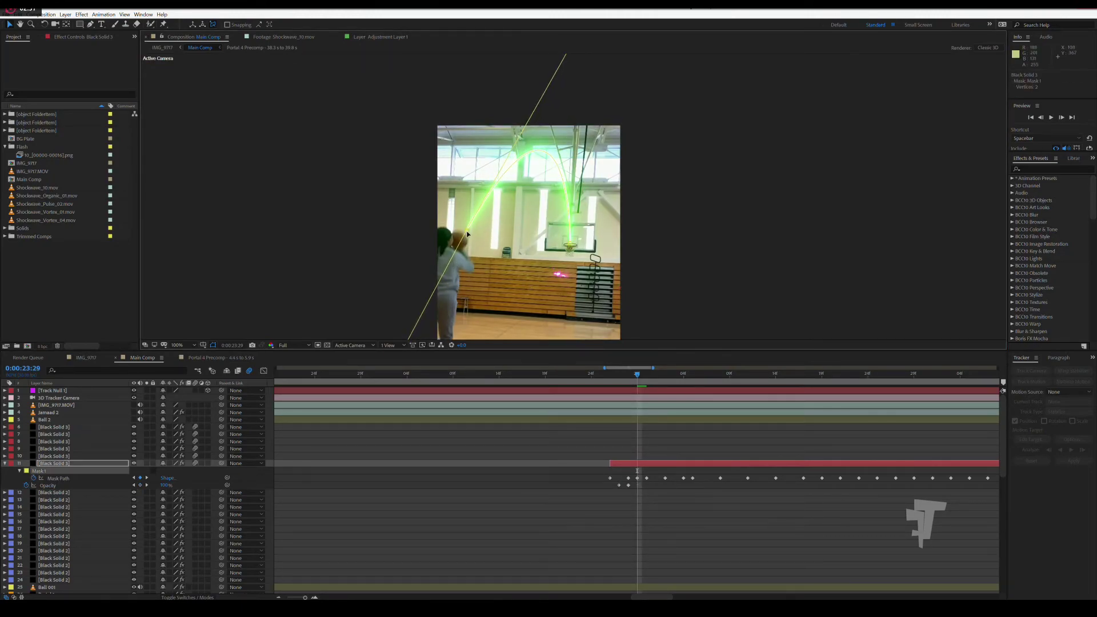
left_click(650, 379)
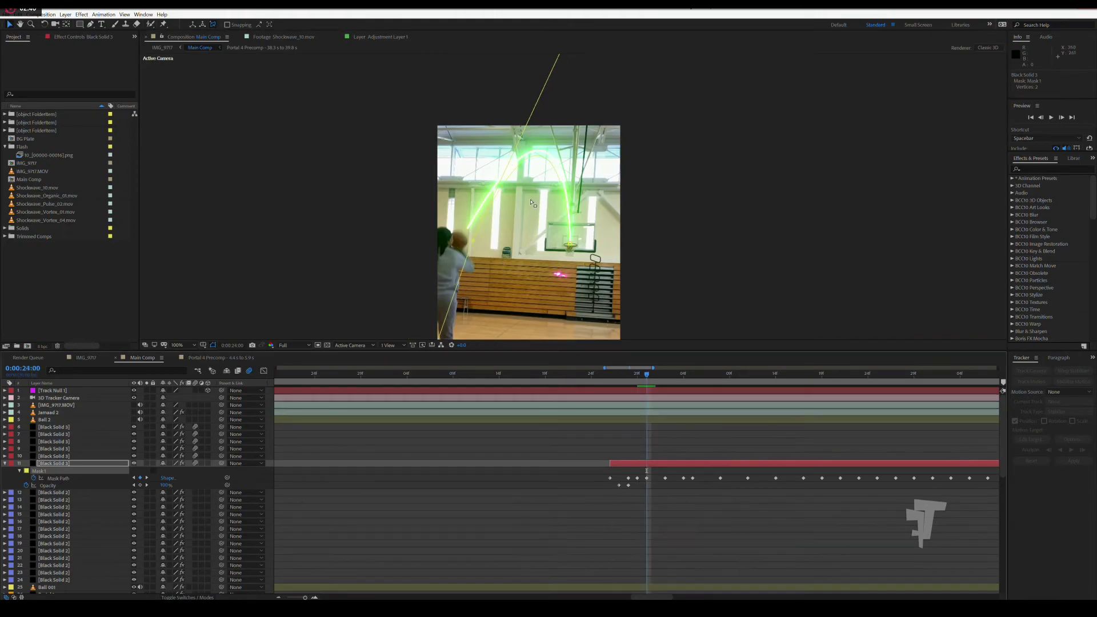
left_click_drag(474, 244, 473, 227)
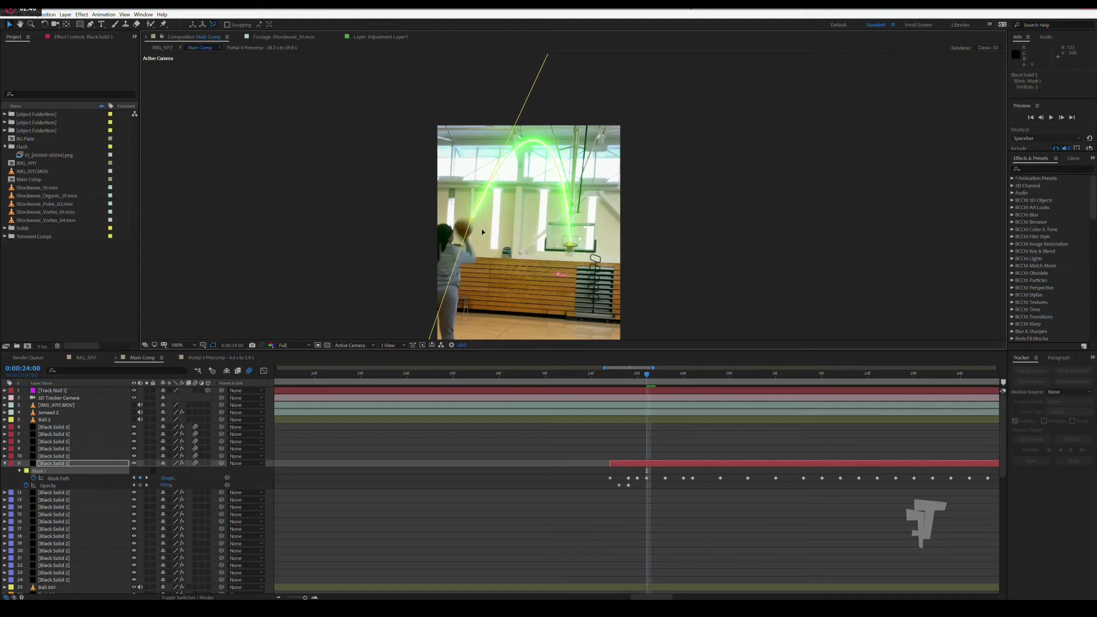
left_click(666, 379)
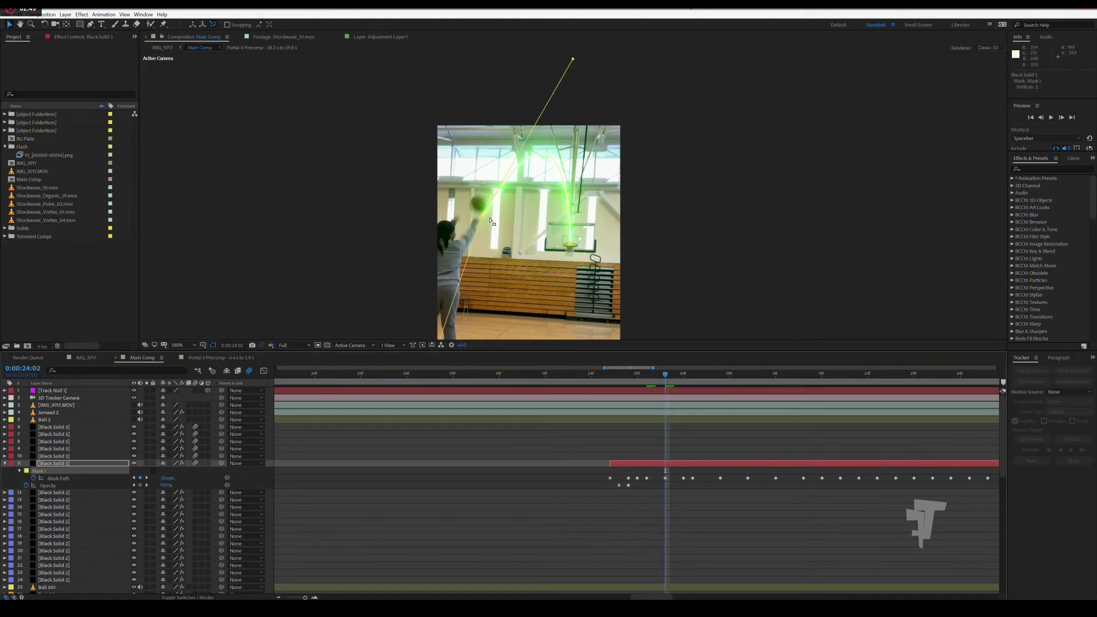
left_click_drag(482, 218, 489, 197)
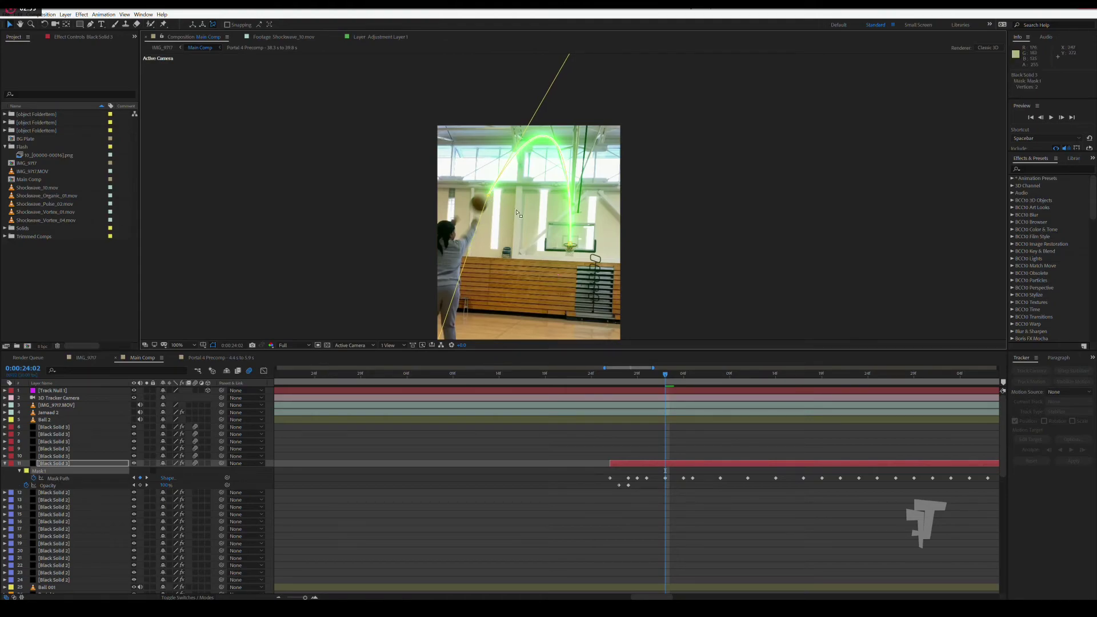
left_click(683, 379)
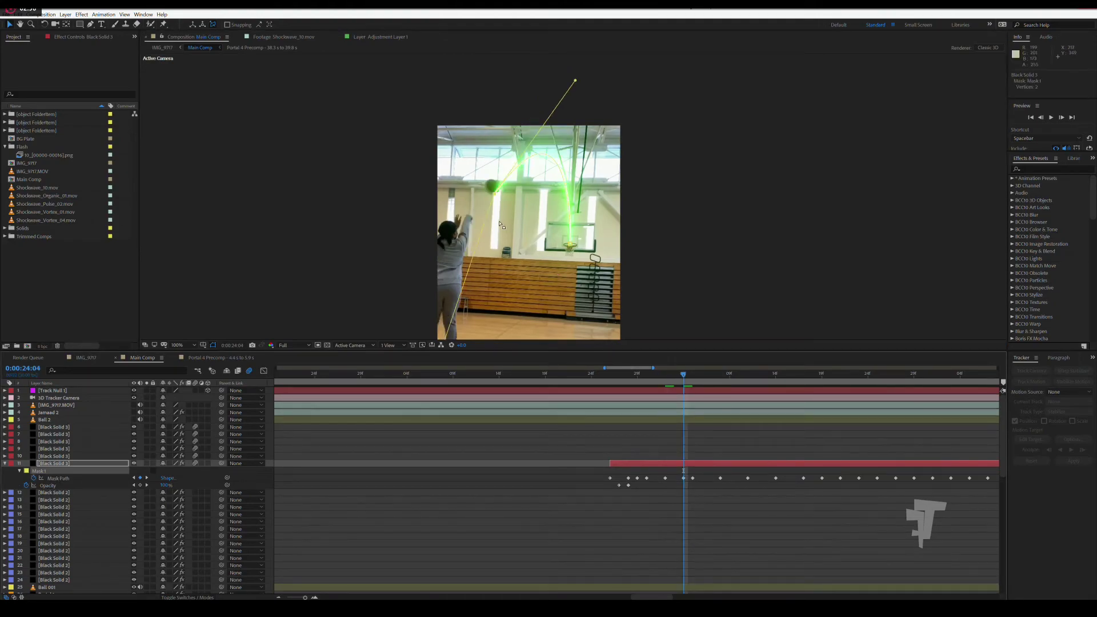
left_click_drag(499, 202, 506, 177)
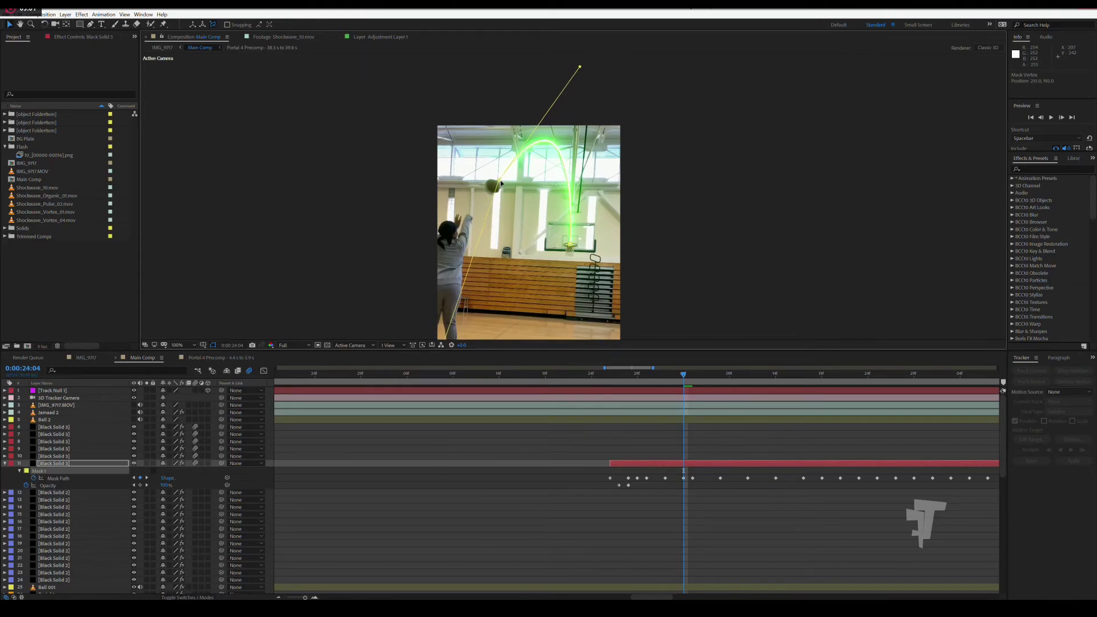
left_click(692, 379)
left_click_drag(501, 184, 508, 178)
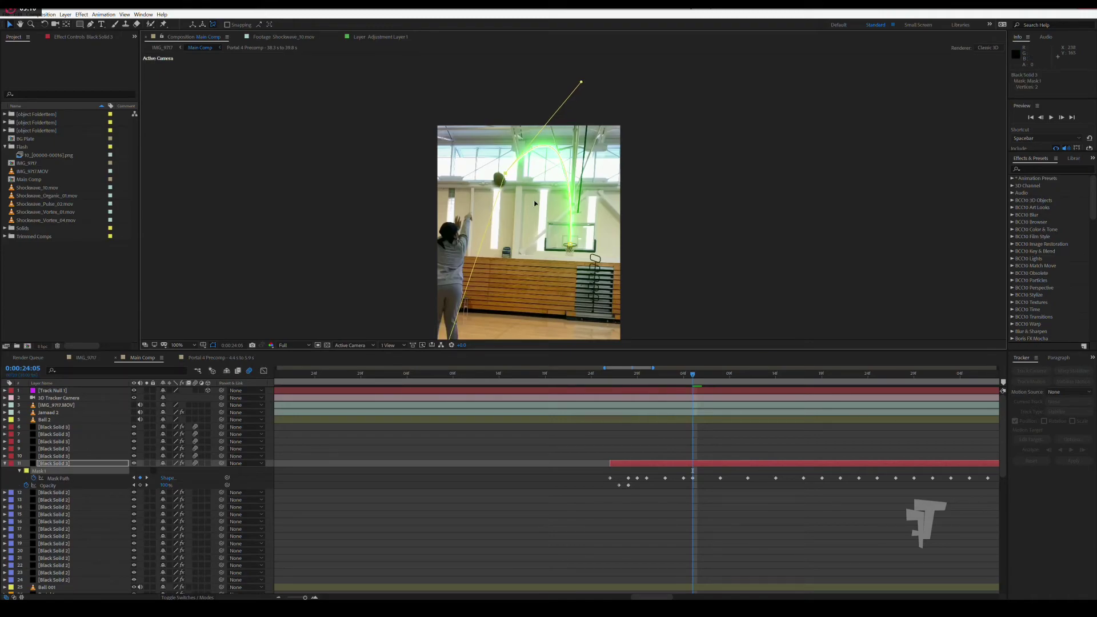
left_click(718, 376)
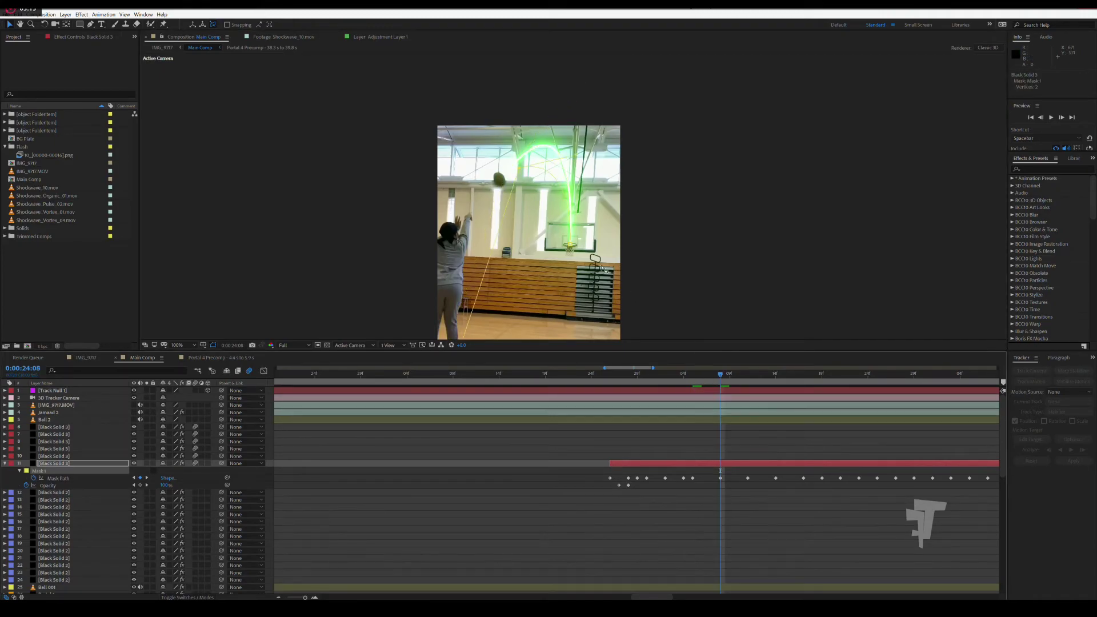
left_click_drag(522, 188, 524, 166)
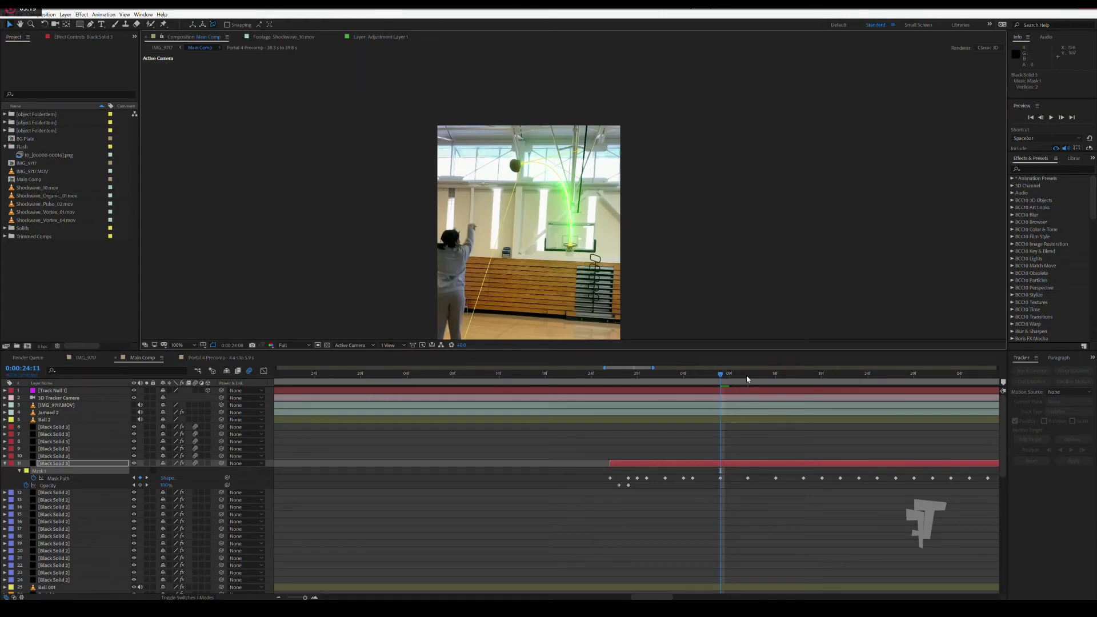
left_click(747, 377)
left_click_drag(538, 161, 535, 166)
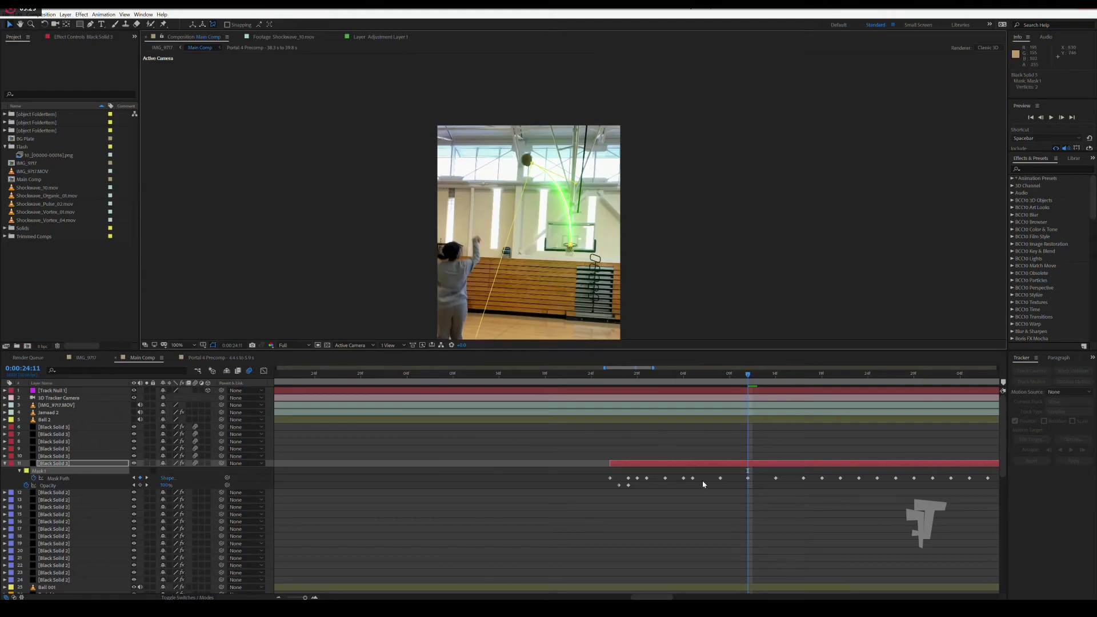
Continue tracking the mask vertex on the ball past 0:00:24:19, straightening the trail's bend.
left_click(775, 377)
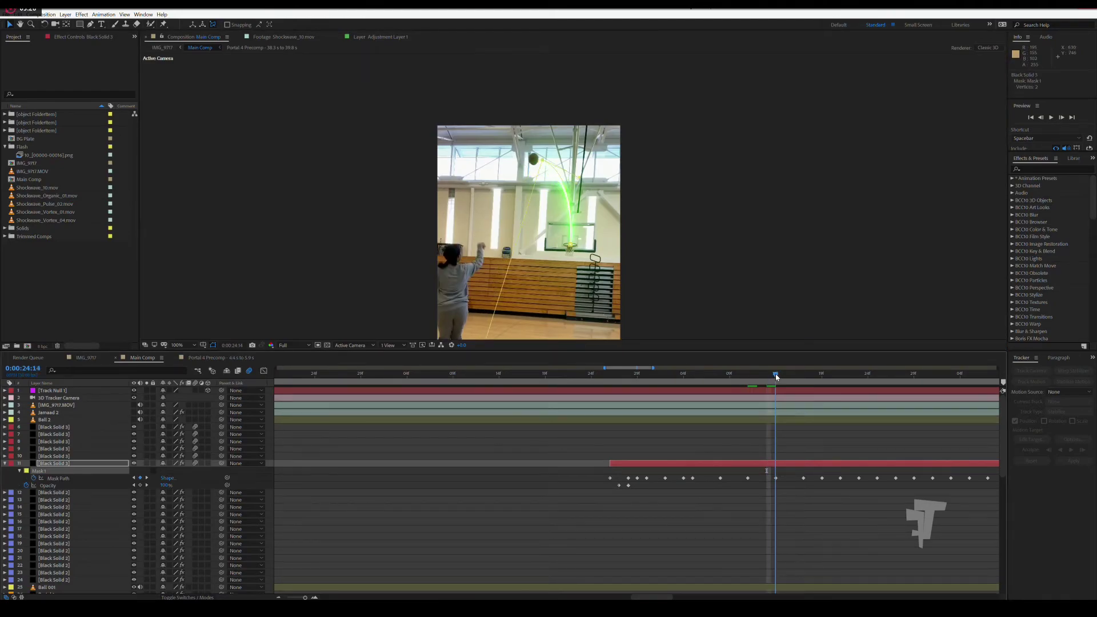
left_click_drag(539, 161, 542, 164)
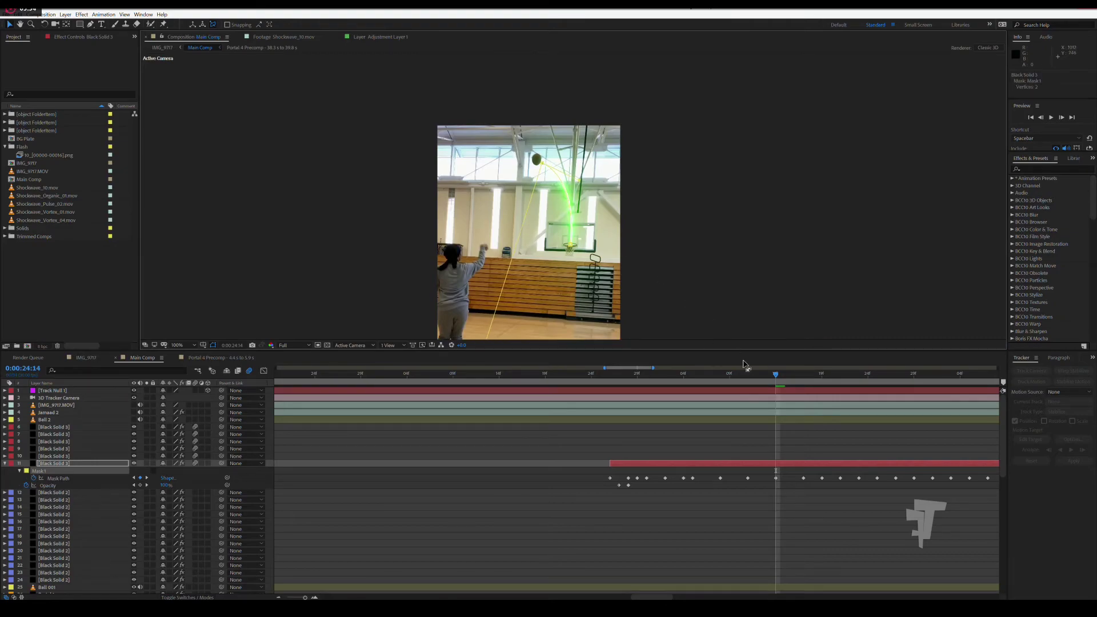
left_click(802, 377)
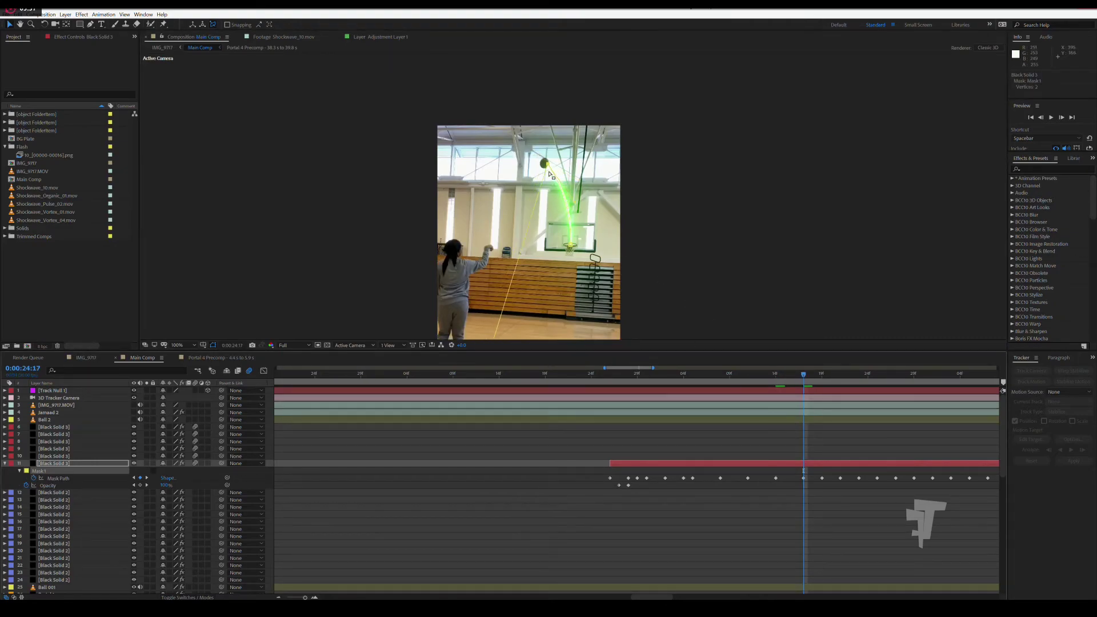
left_click_drag(547, 164, 547, 168)
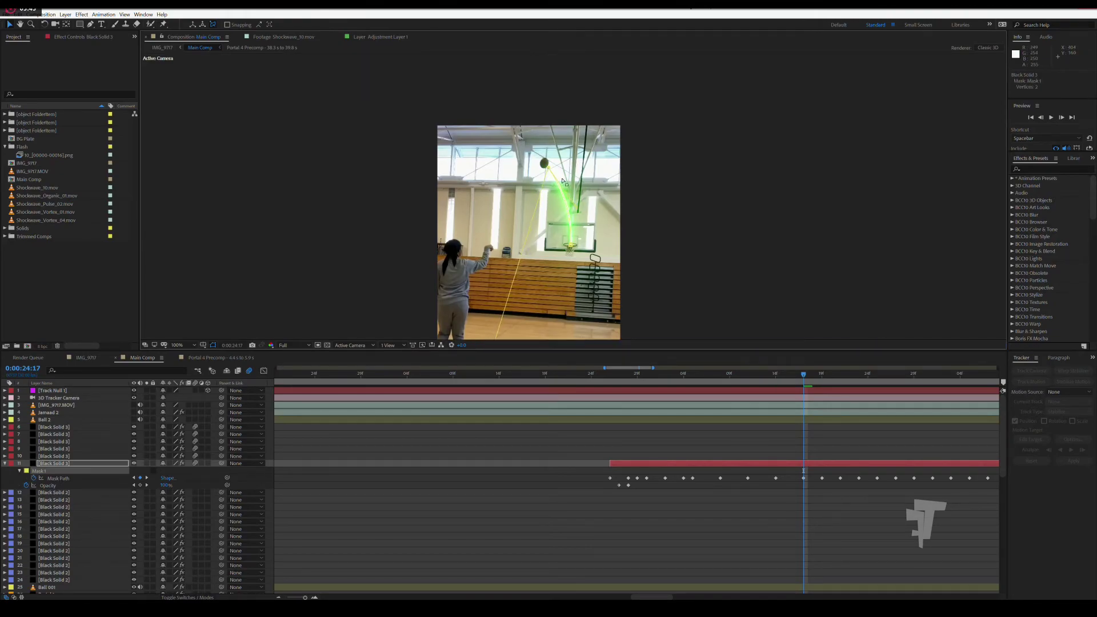
left_click(822, 377)
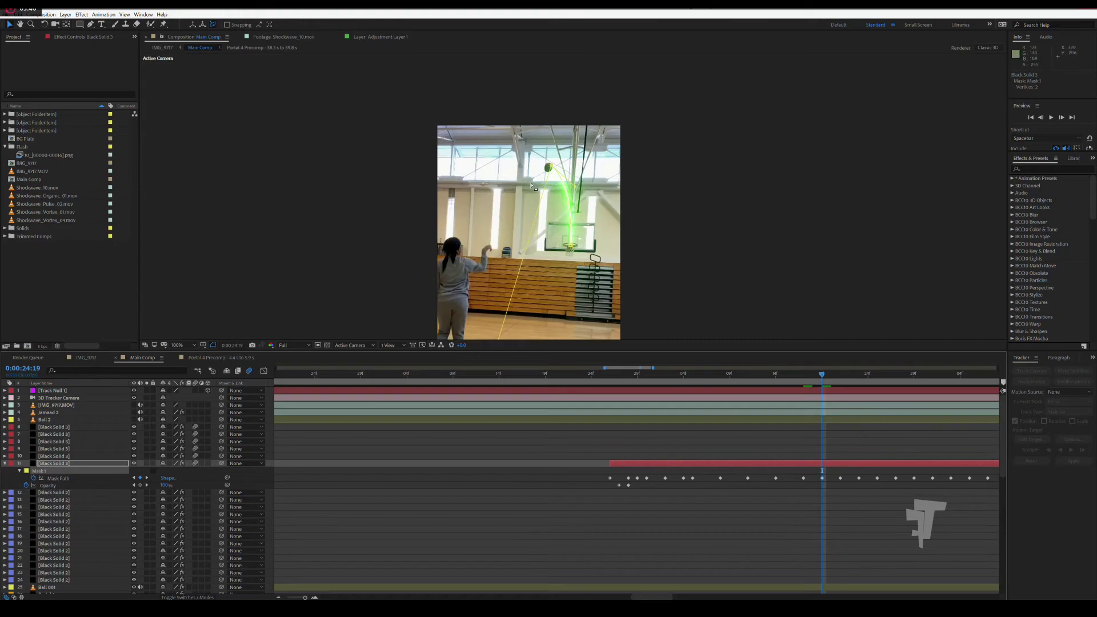
left_click_drag(551, 171, 551, 173)
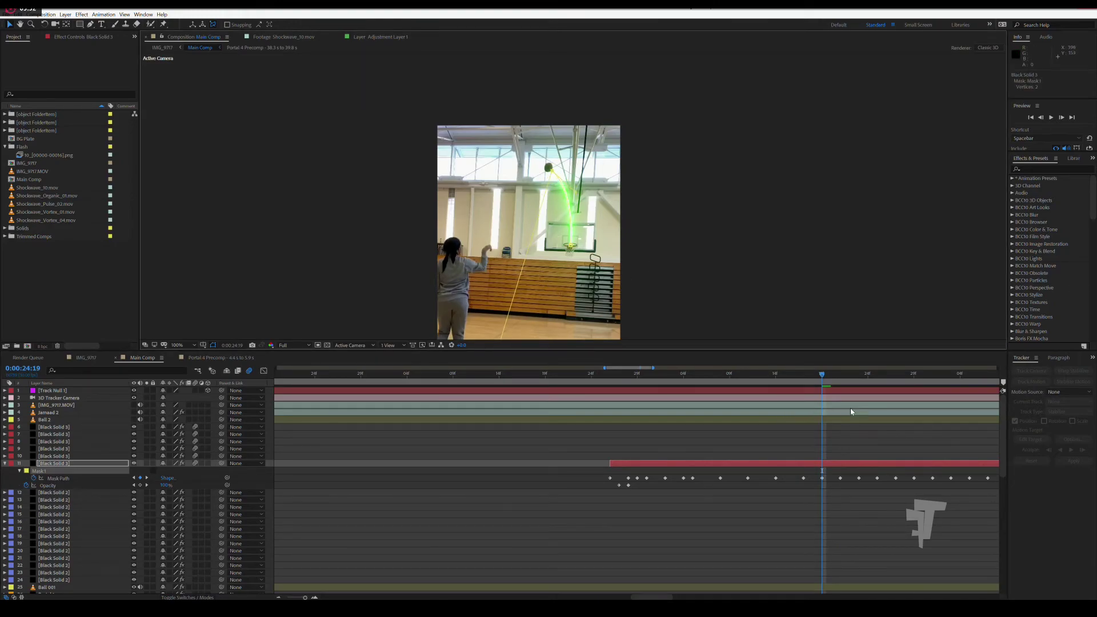
left_click_drag(833, 380, 839, 380)
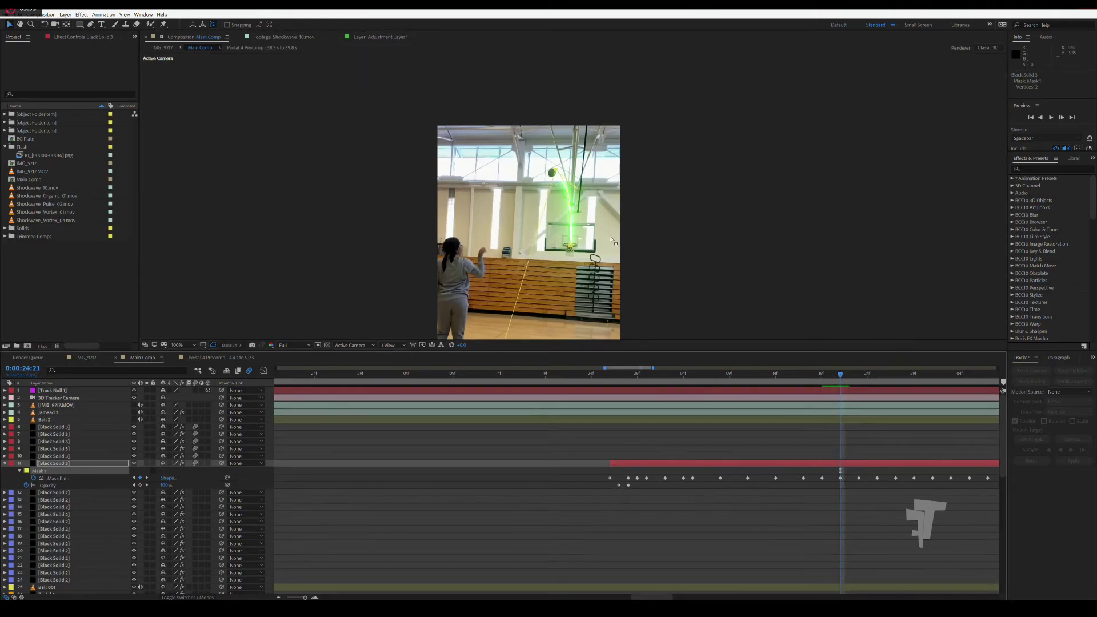
left_click_drag(558, 178, 557, 177)
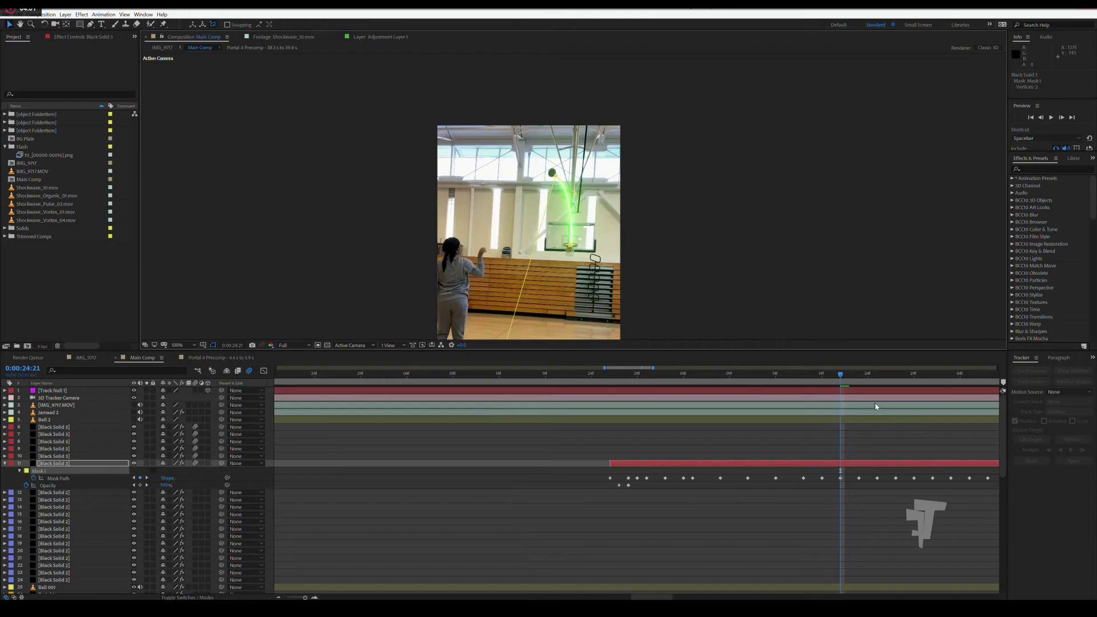
left_click(850, 378)
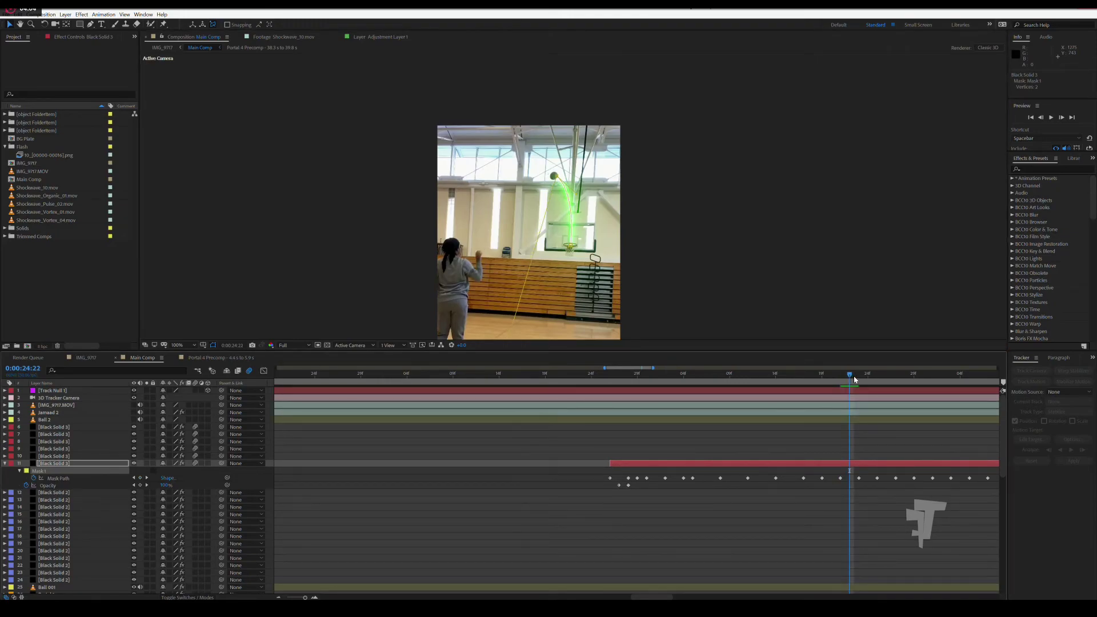
left_click(858, 378)
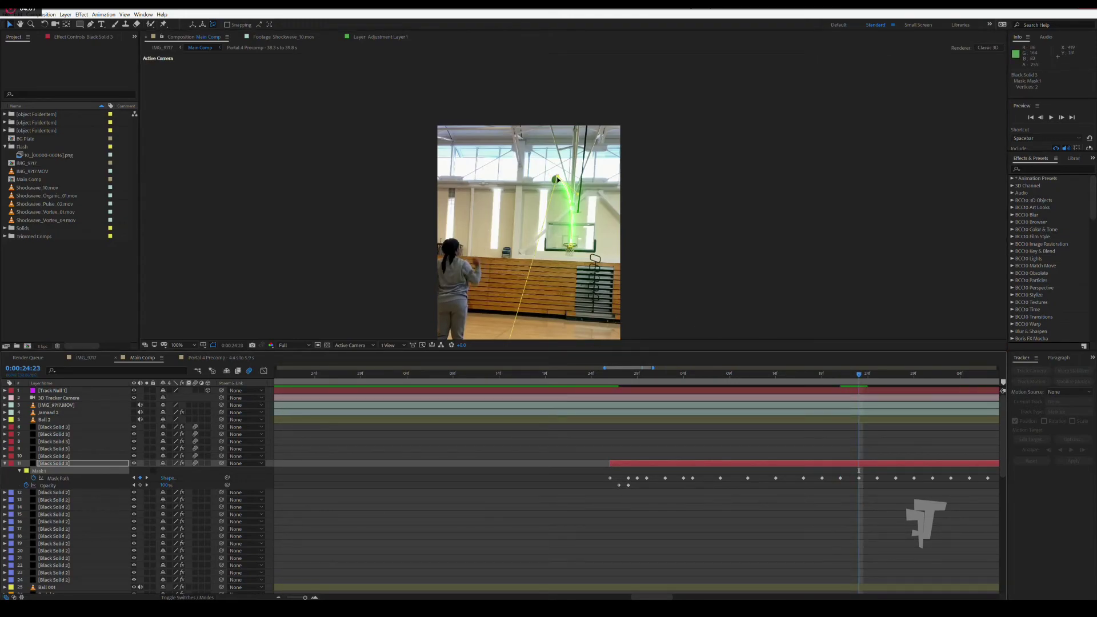
left_click_drag(557, 180, 559, 189)
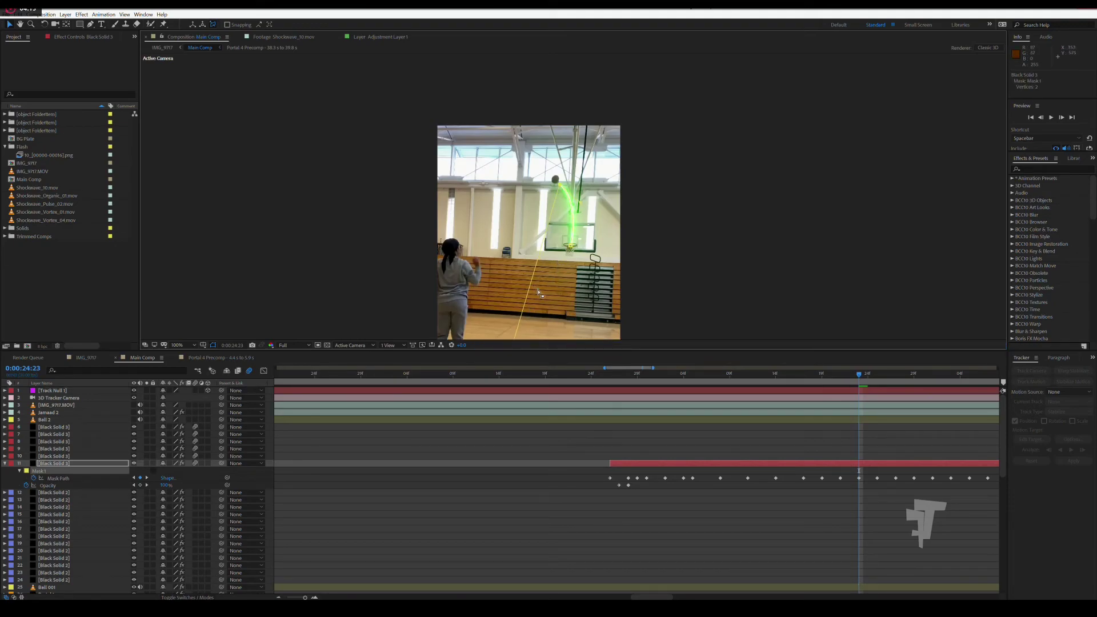
left_click_drag(543, 270, 550, 198)
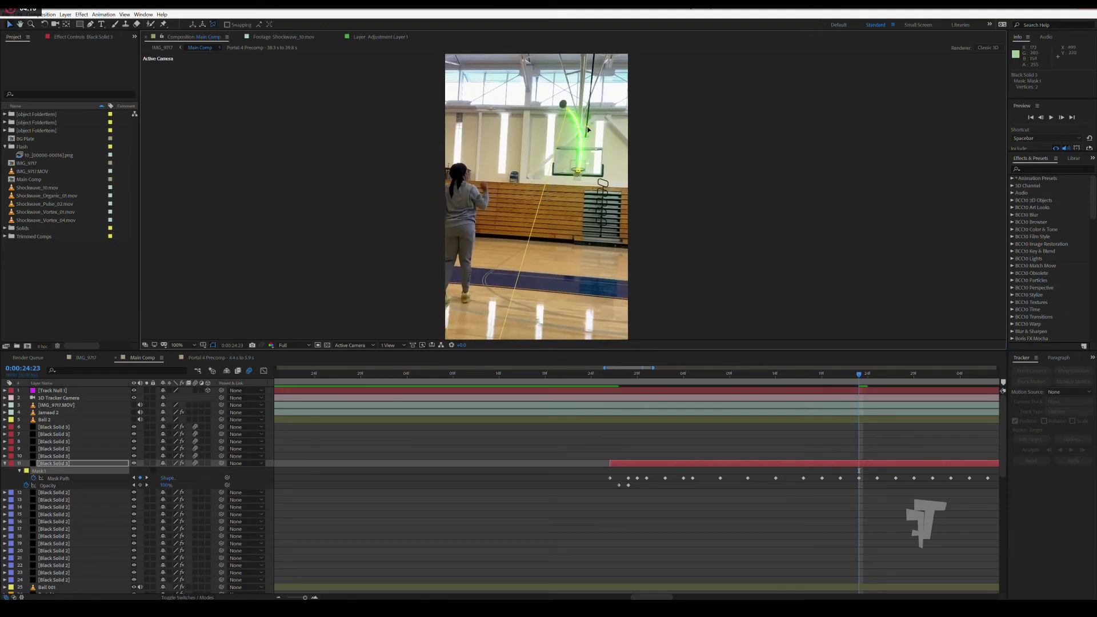
left_click_drag(588, 129, 582, 133)
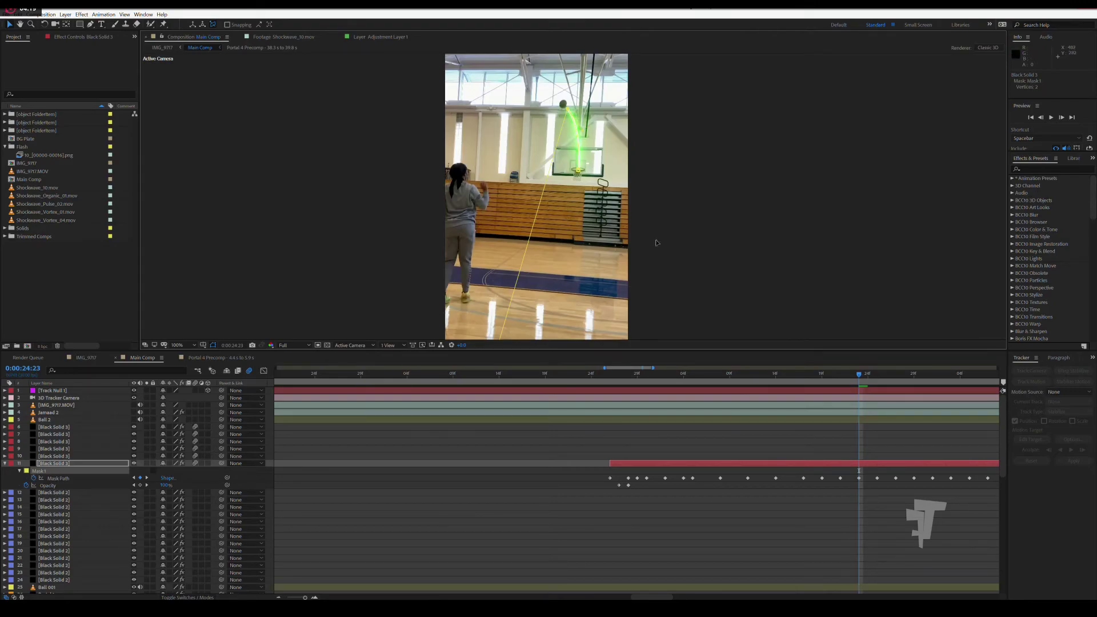
left_click(876, 378)
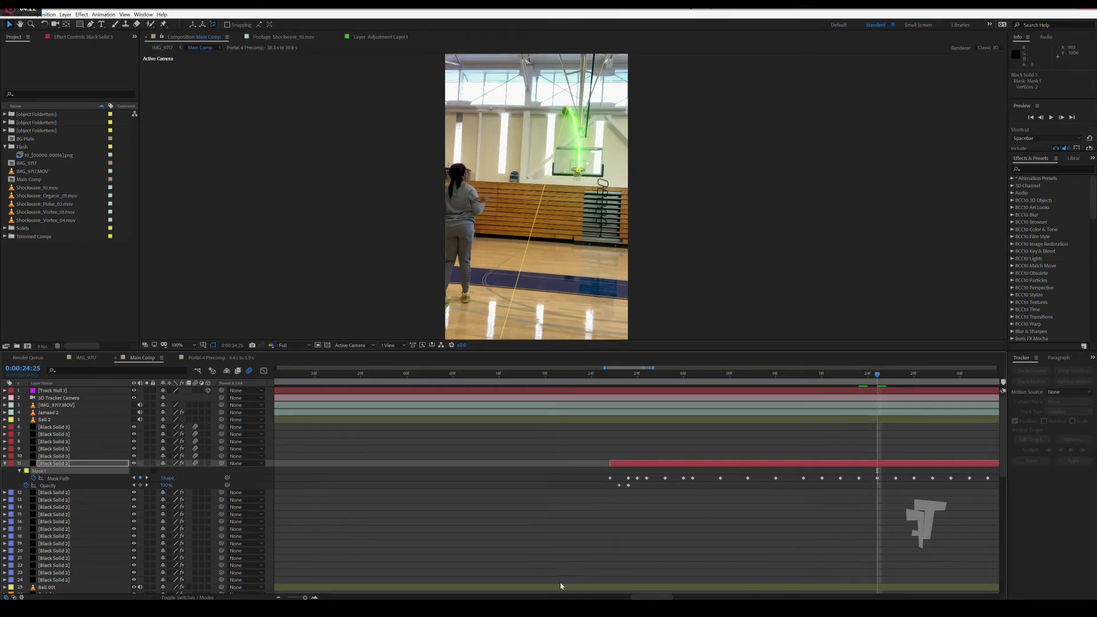
left_click_drag(632, 598, 647, 598)
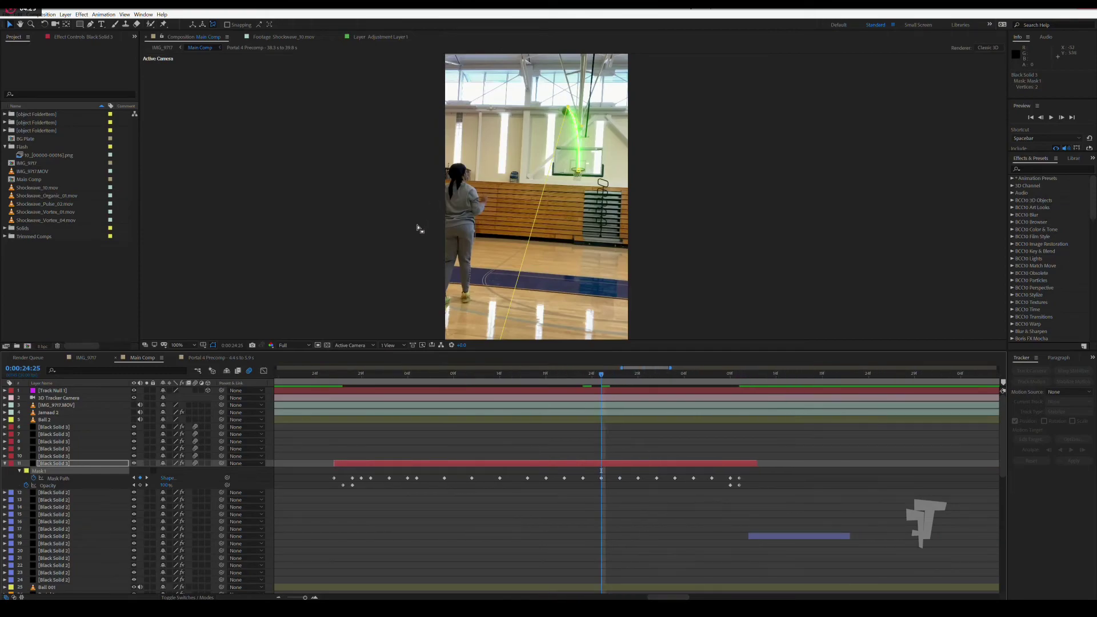
left_click_drag(567, 109, 570, 116)
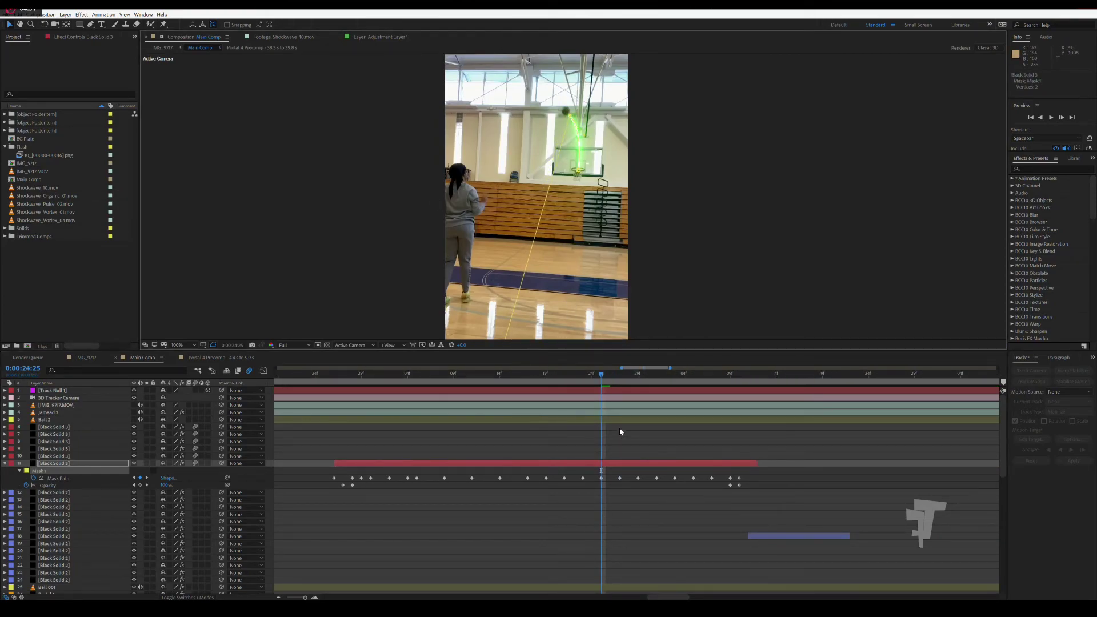
left_click(619, 378)
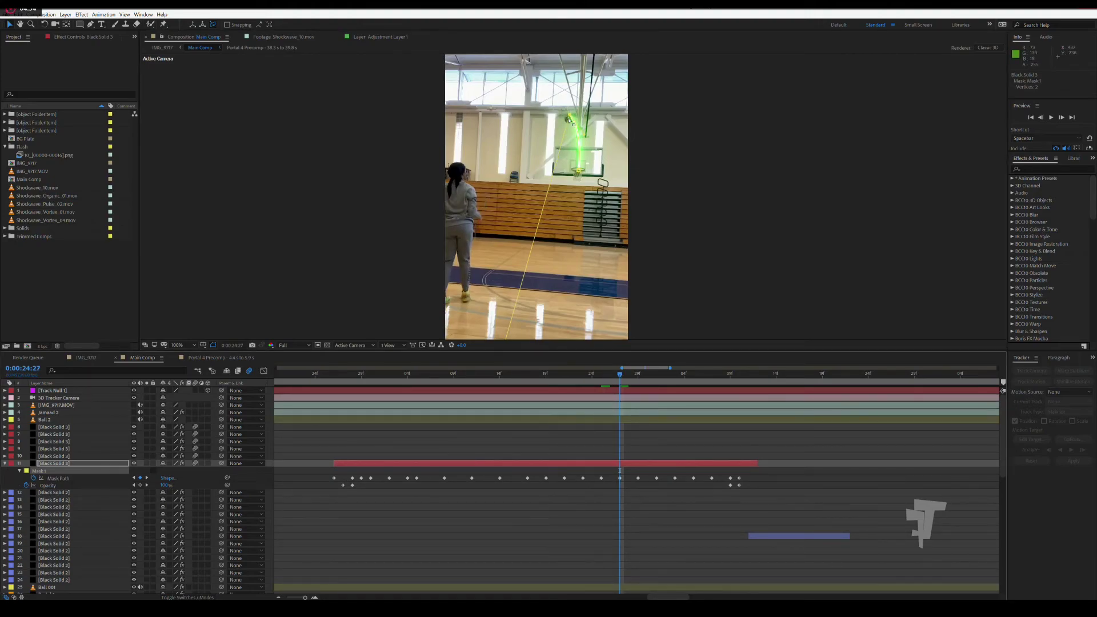
left_click_drag(569, 116, 573, 125)
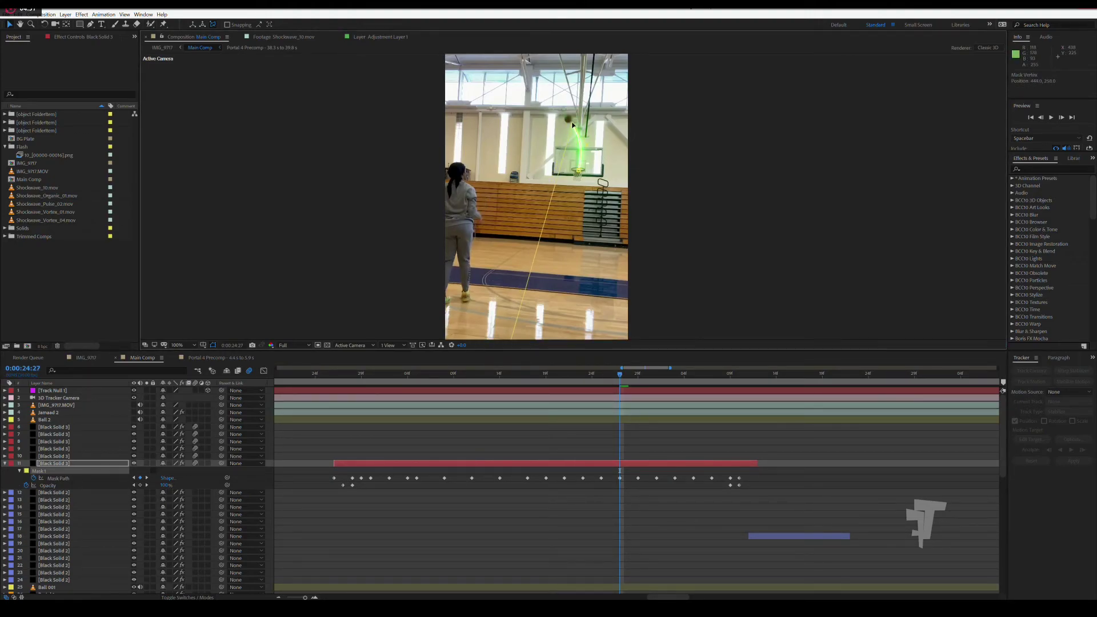
left_click(640, 379)
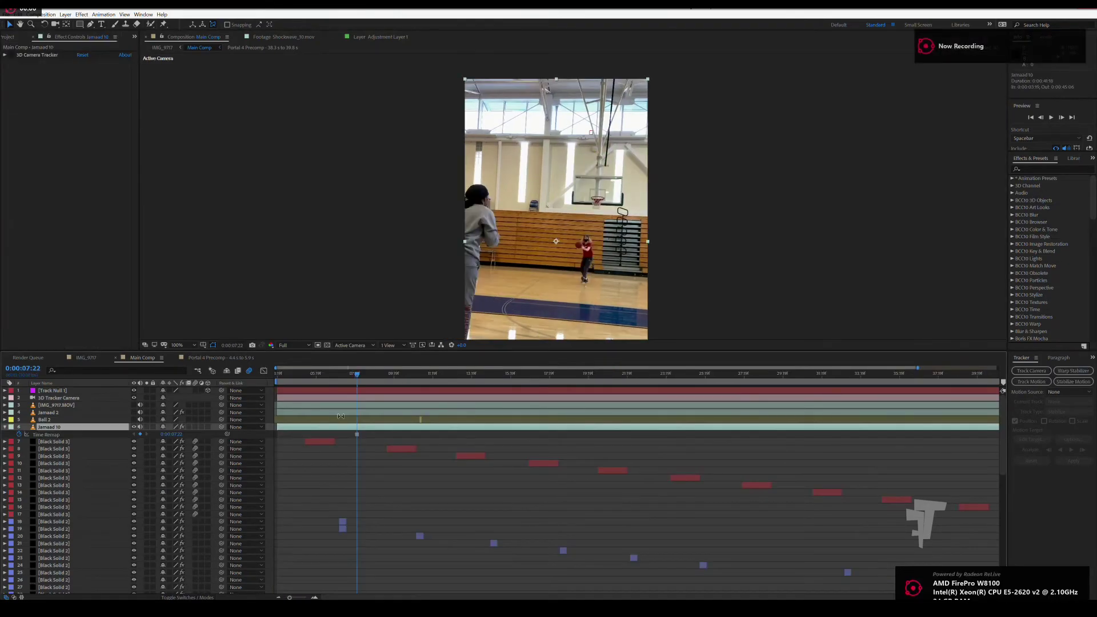
Apply Hue/Saturation to the Jamaad 10 layer and turn on Colorize.
left_click(1045, 169)
type("hue")
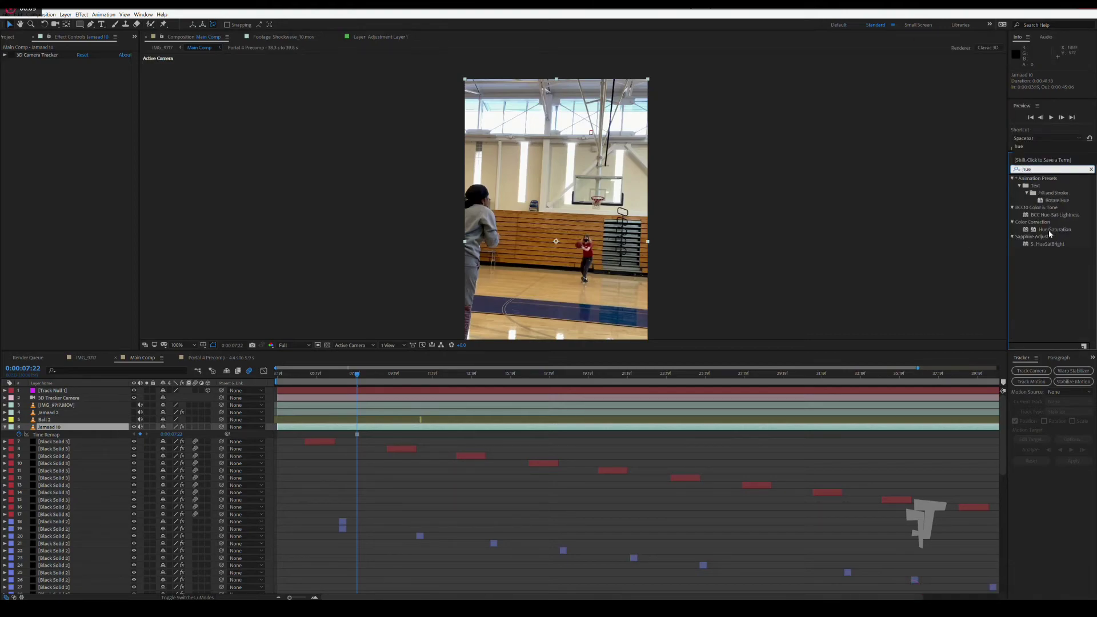
left_click_drag(1049, 229, 43, 151)
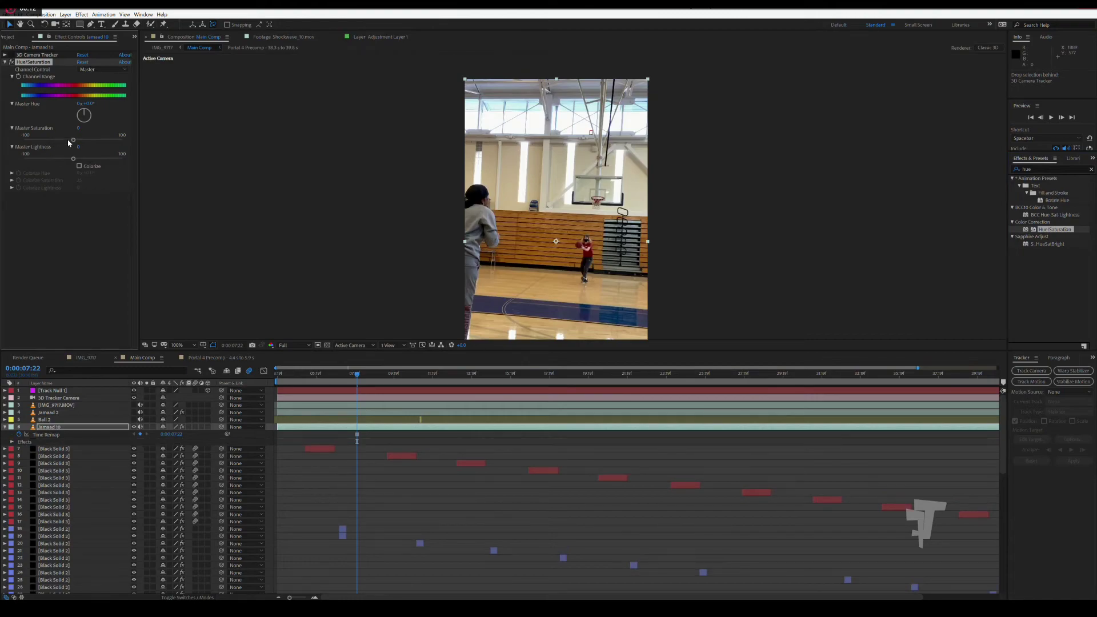
left_click(79, 166)
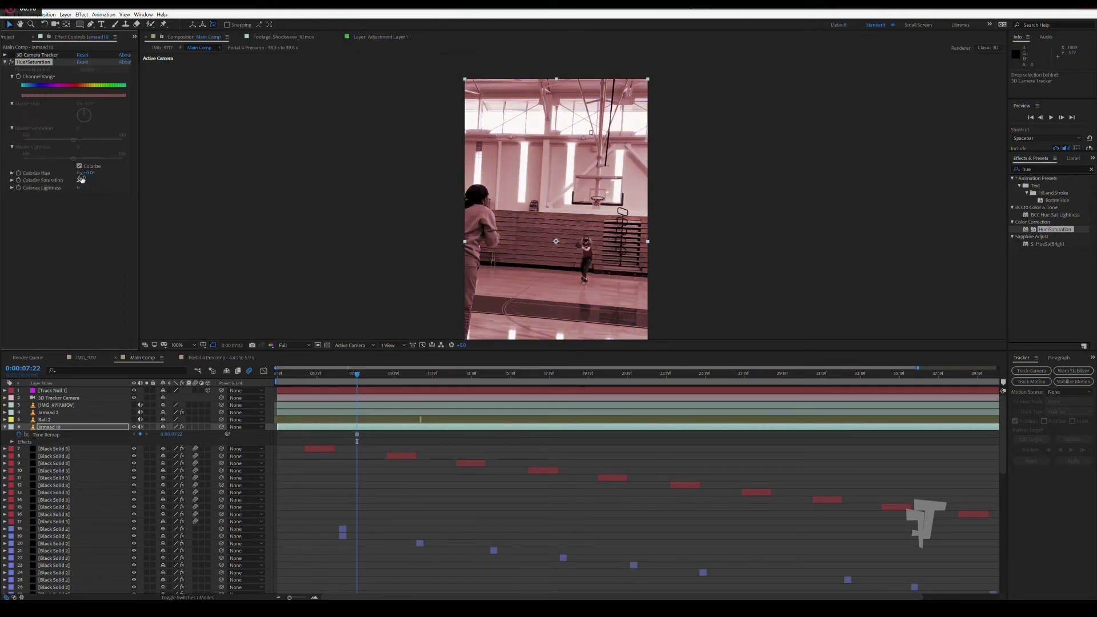
Raise Colorize Saturation to full and shift Colorize Hue to light blue.
left_click_drag(116, 173, 187, 169)
left_click_drag(256, 172, 302, 171)
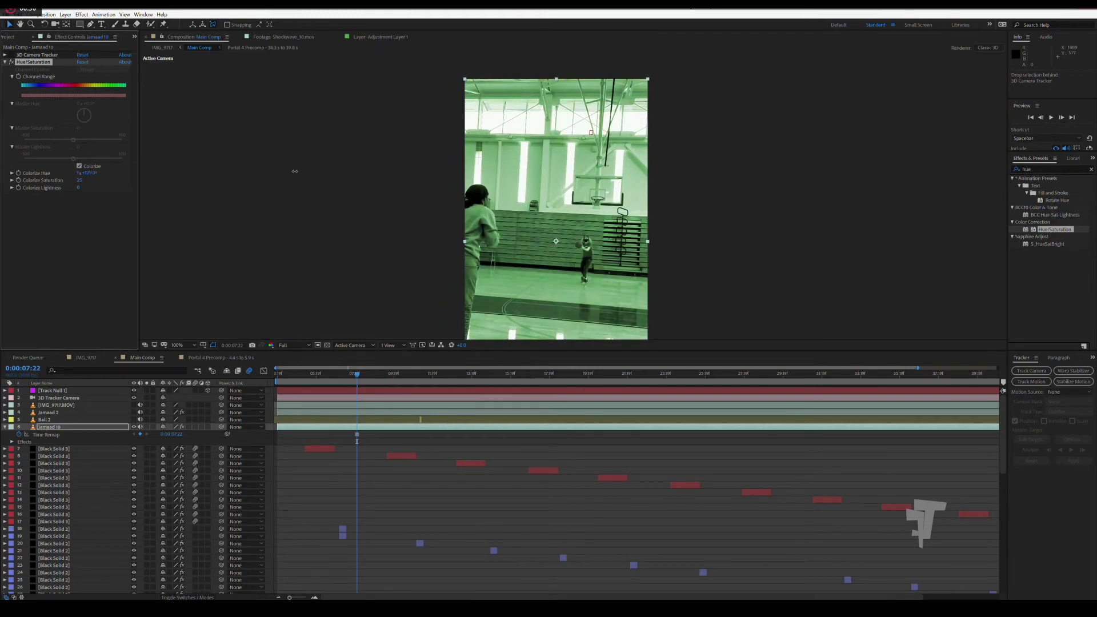
left_click_drag(78, 182, 127, 181)
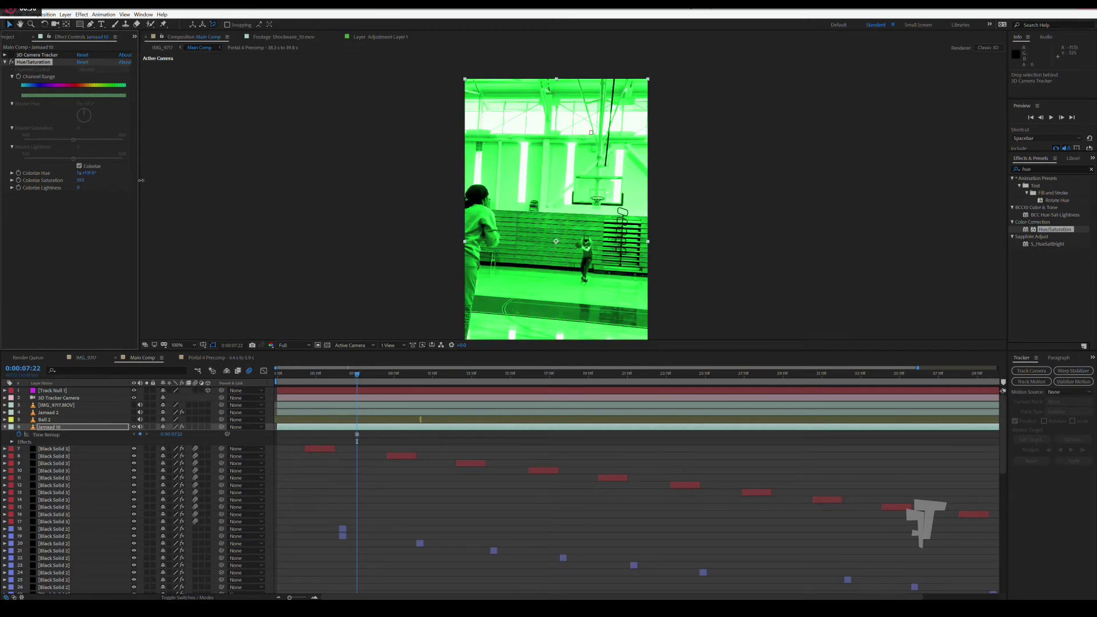
scroll(607, 186, "up", 4)
scroll(693, 194, "up", 1)
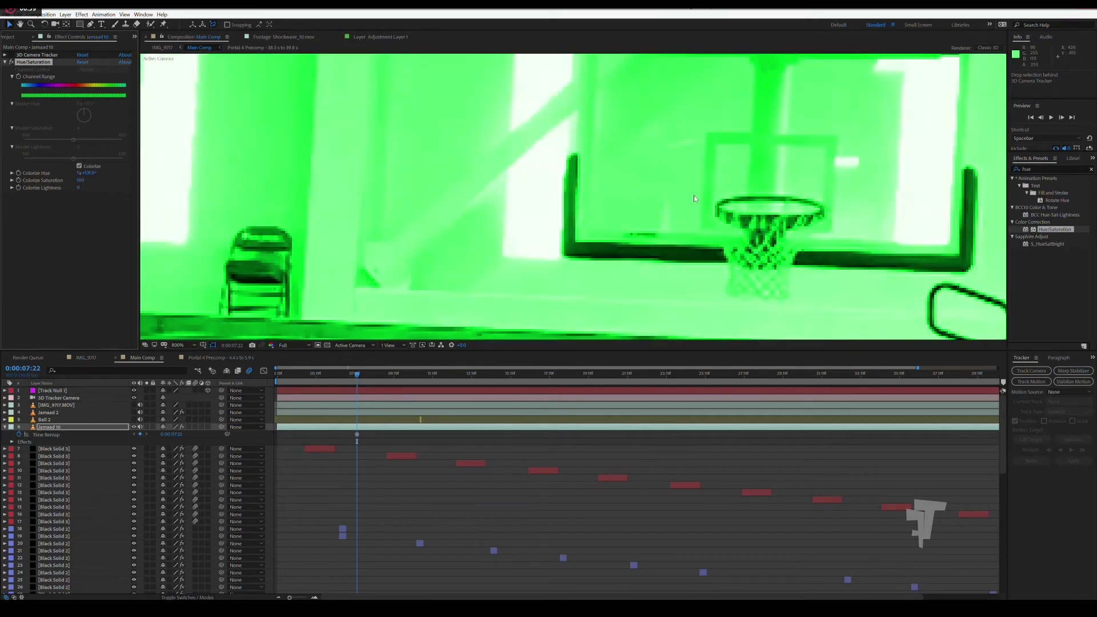
scroll(694, 193, "down", 1)
left_click_drag(659, 185, 486, 204)
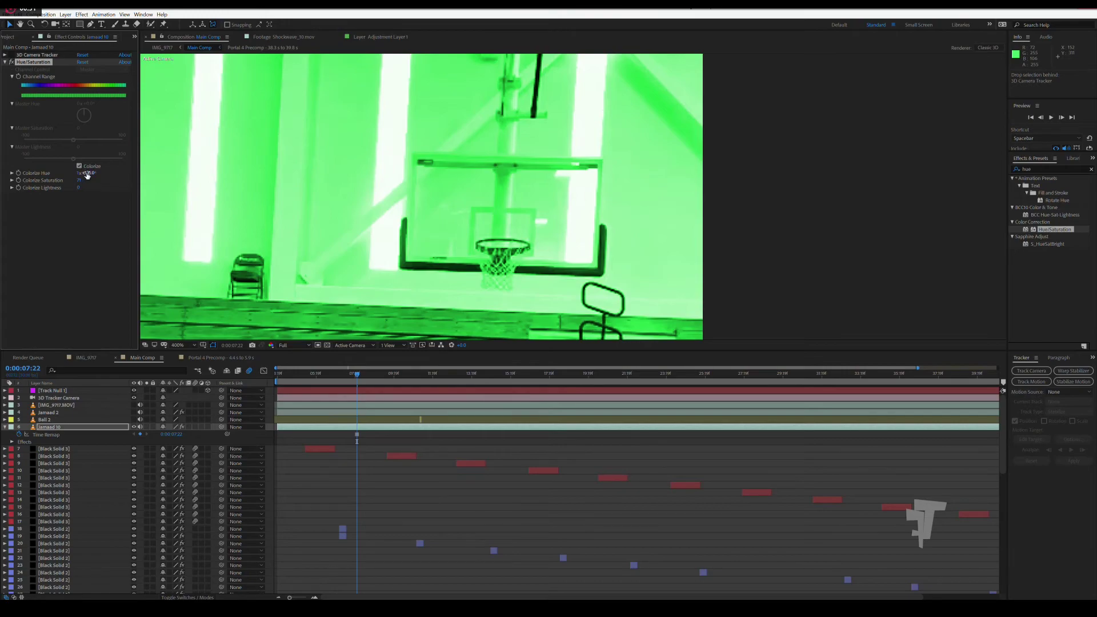
left_click_drag(87, 174, 98, 172)
left_click_drag(105, 173, 112, 171)
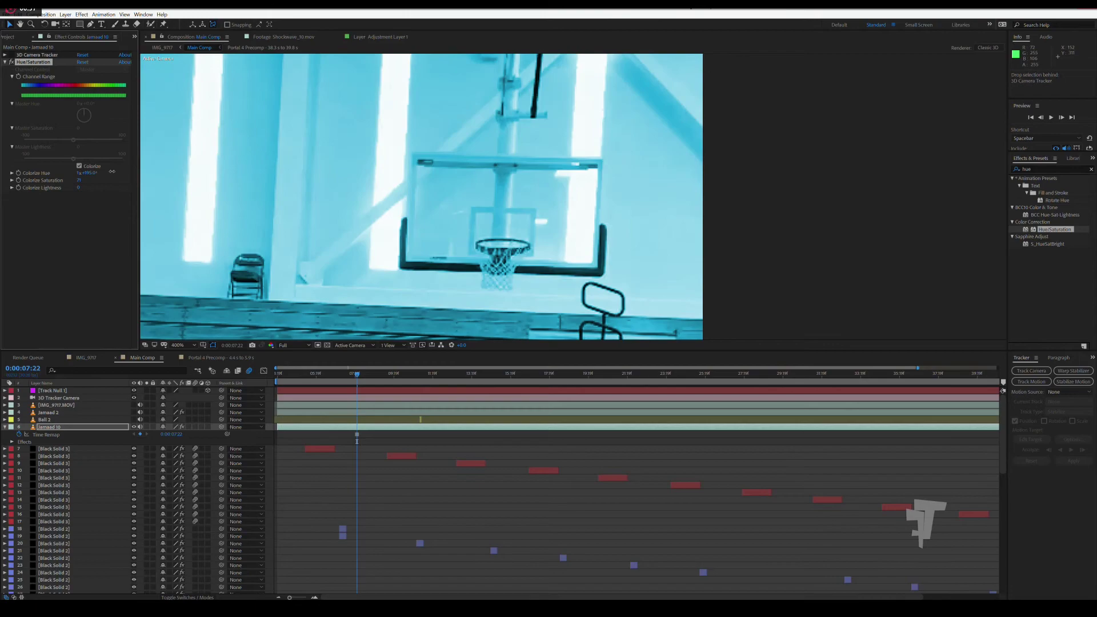
Draw a four-point Pen mask around the backboard on Jamaad 10.
key("g")
left_click(409, 152)
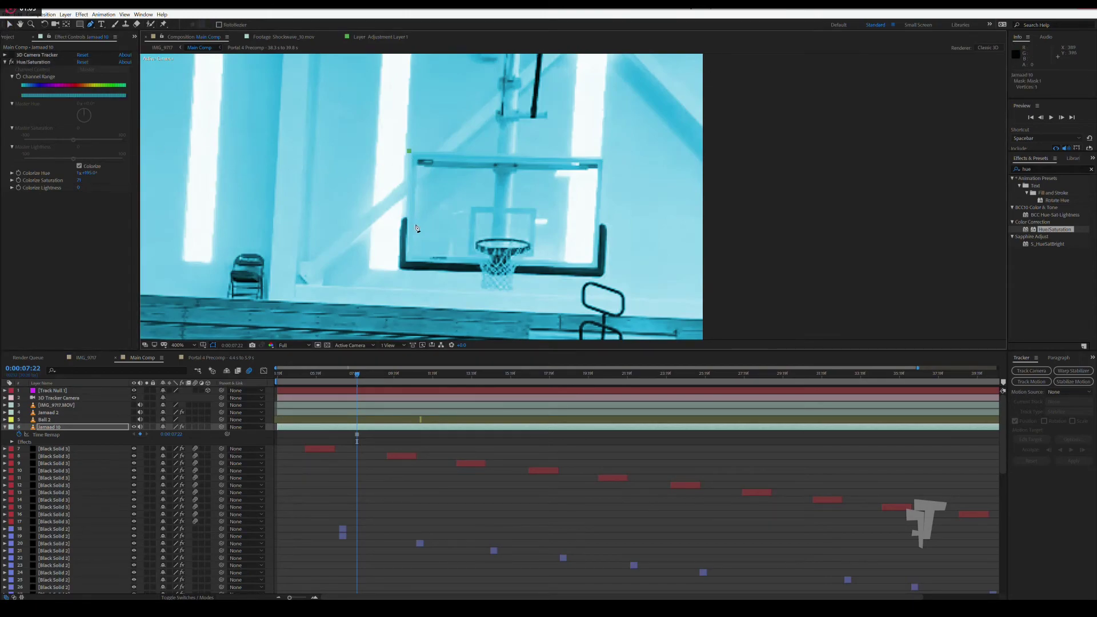
left_click(407, 263)
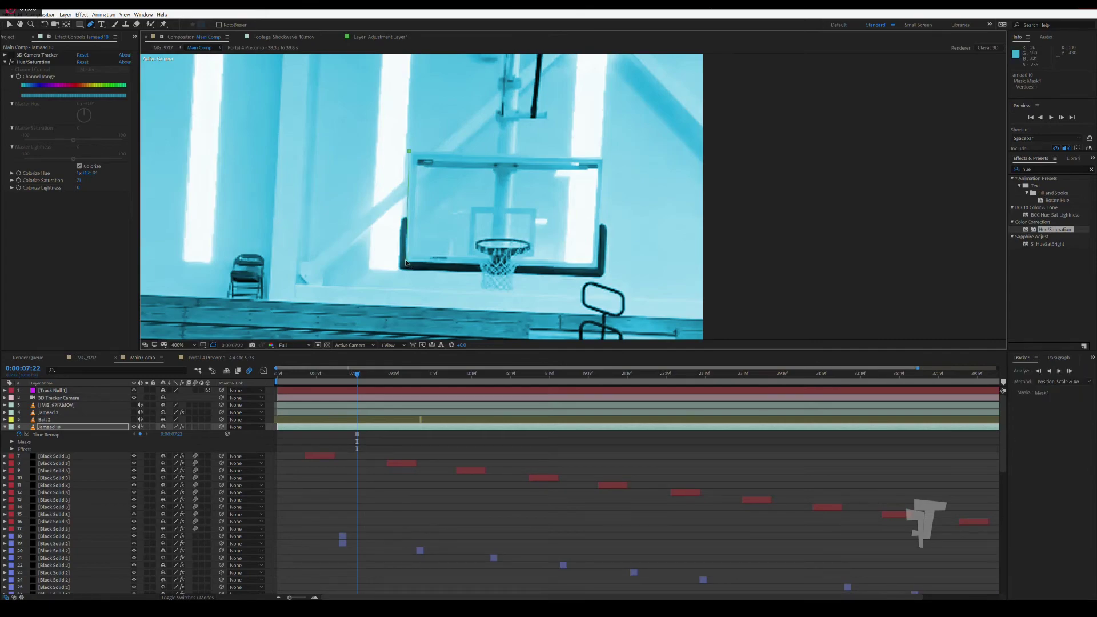
left_click(598, 269)
left_click(603, 159)
left_click(409, 152)
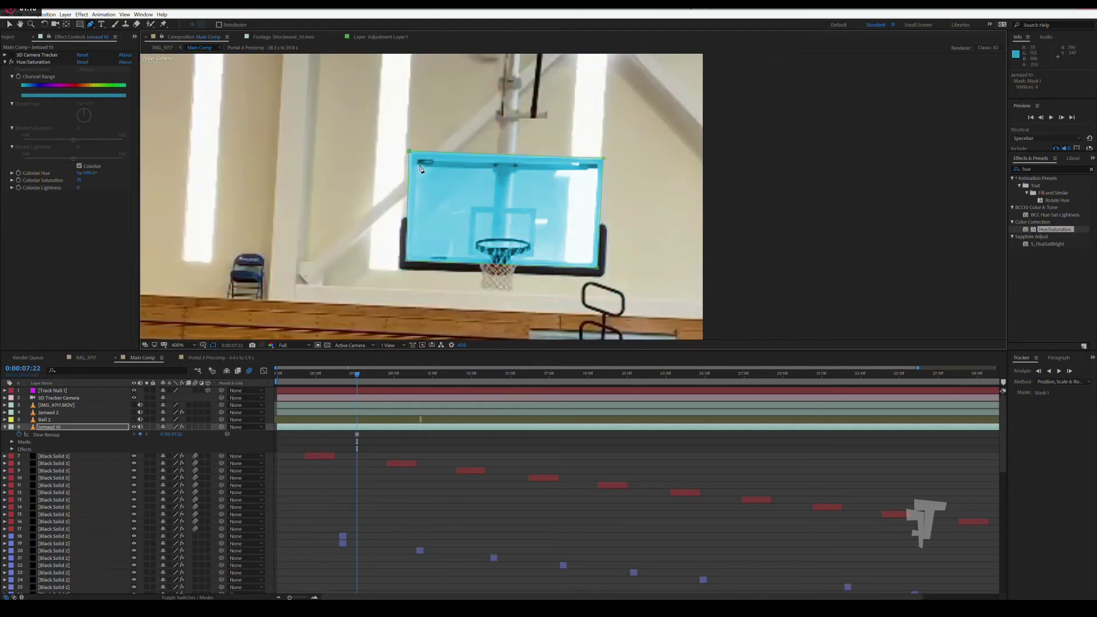
Draw a smaller second mask just inside the backboard's edges.
left_click(419, 164)
left_click(597, 166)
left_click(594, 263)
left_click(415, 254)
left_click(418, 165)
Set Mask 2 to Subtract and hide the mask path outlines.
left_click(12, 441)
left_click(19, 456)
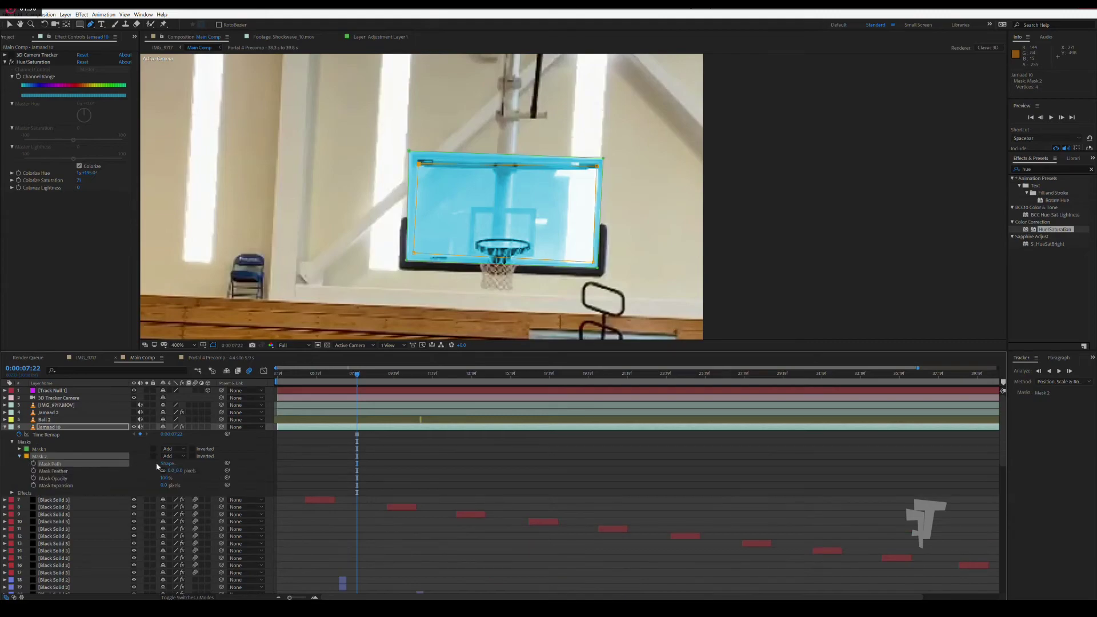
left_click(175, 455)
left_click(177, 483)
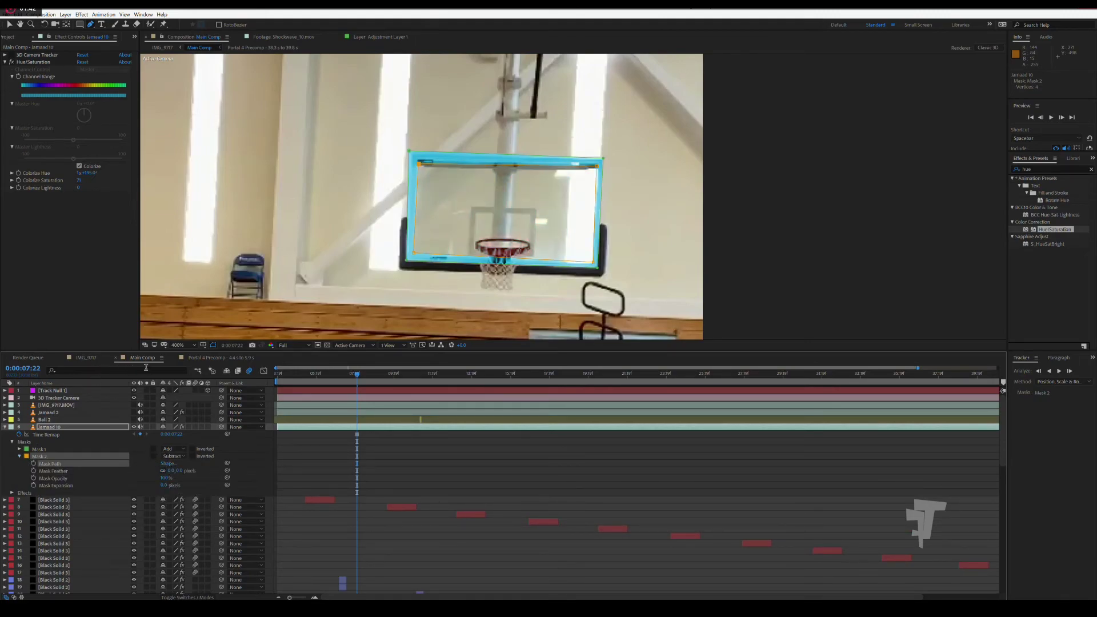
left_click(212, 346)
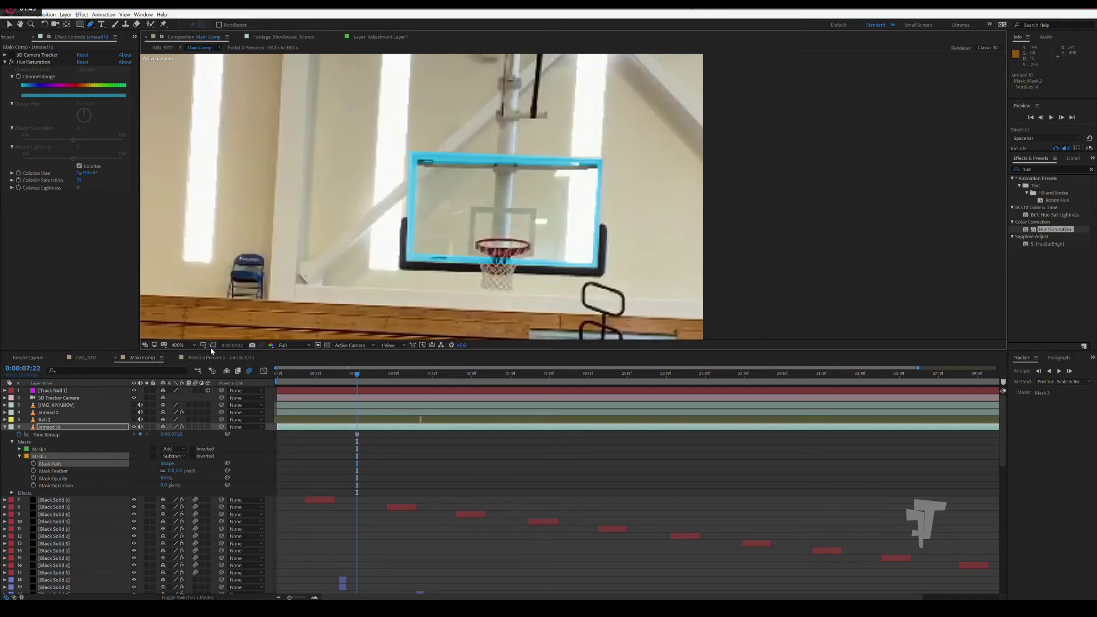
scroll(411, 196, "down", 2)
scroll(430, 208, "down", 1)
Search 'glow' in Effects & Presets and apply Glow to the Jamaad 10 layer.
scroll(431, 208, "up", 1)
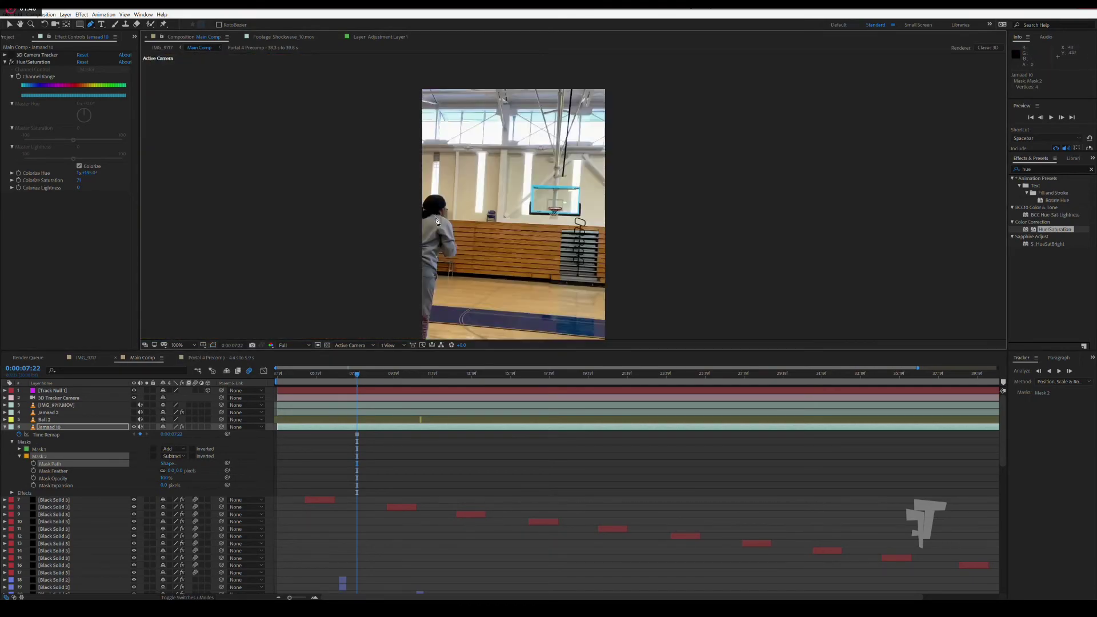
scroll(440, 230, "up", 1)
left_click(66, 428)
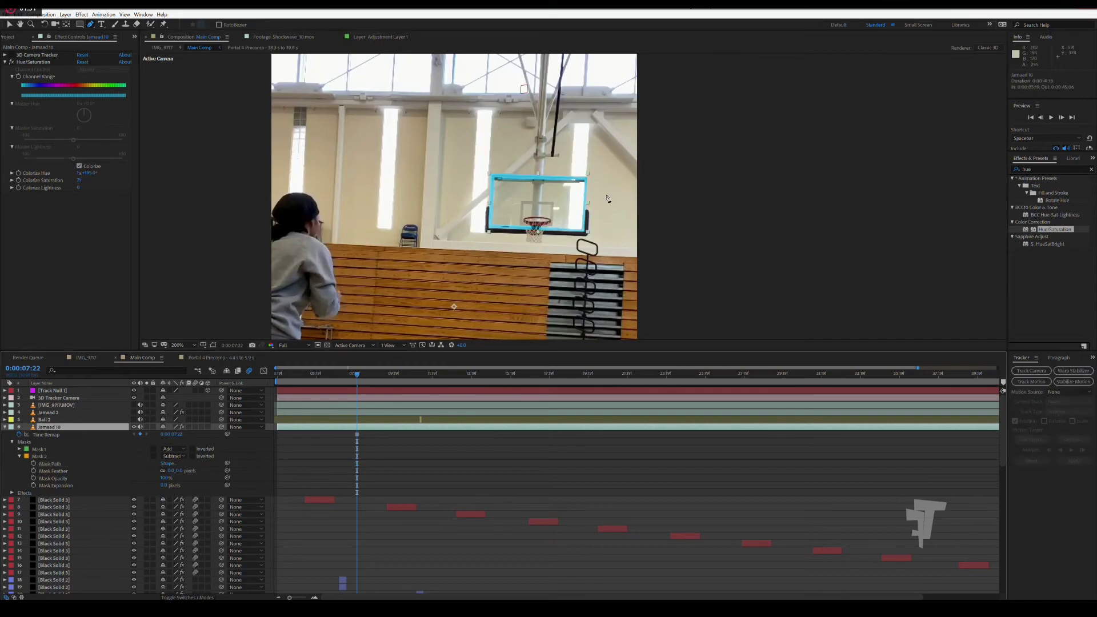
left_click(1037, 169)
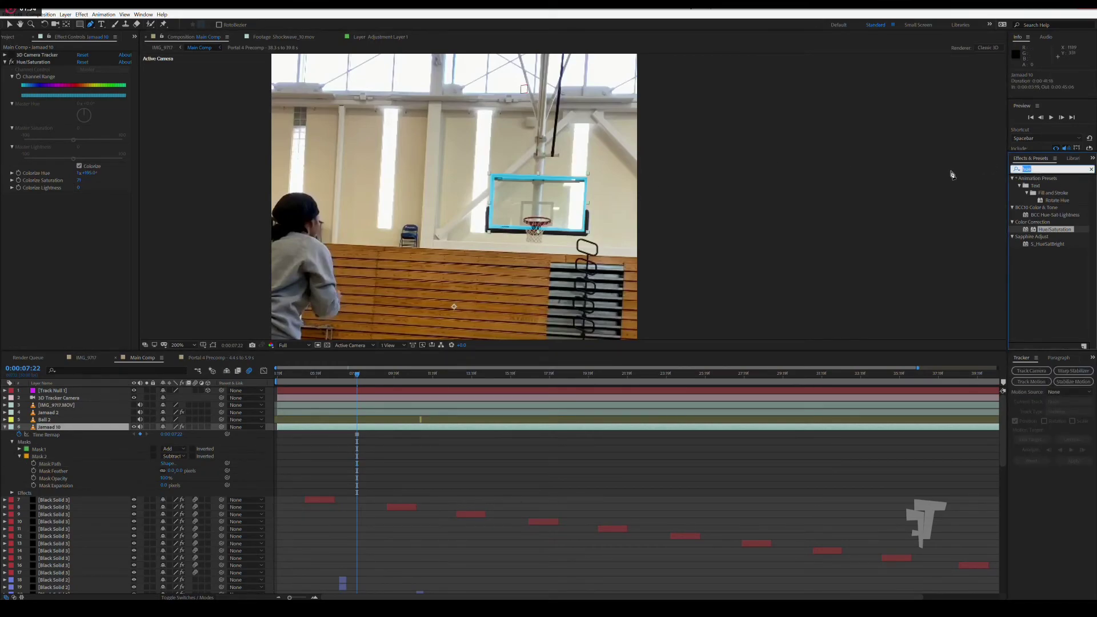
type("glow")
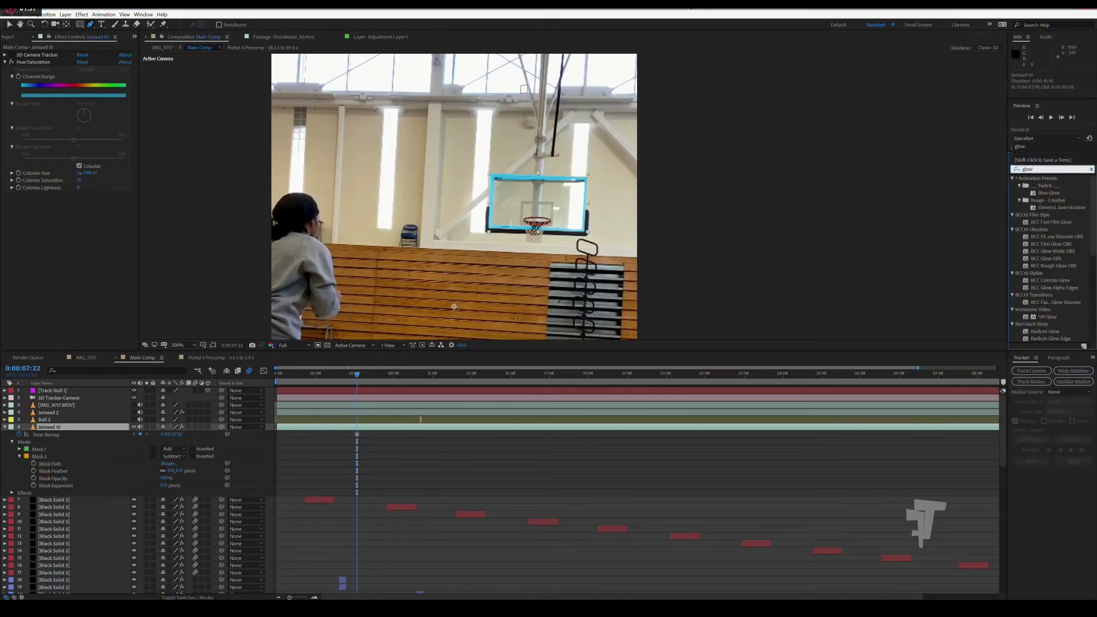
key("Return")
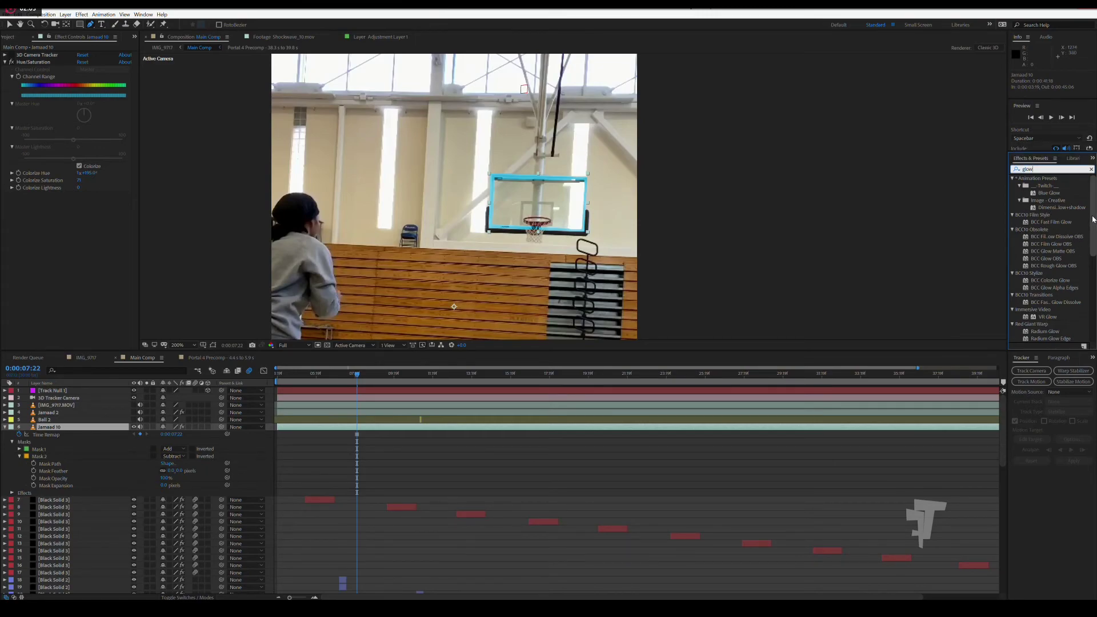
left_click_drag(1089, 218, 1087, 313)
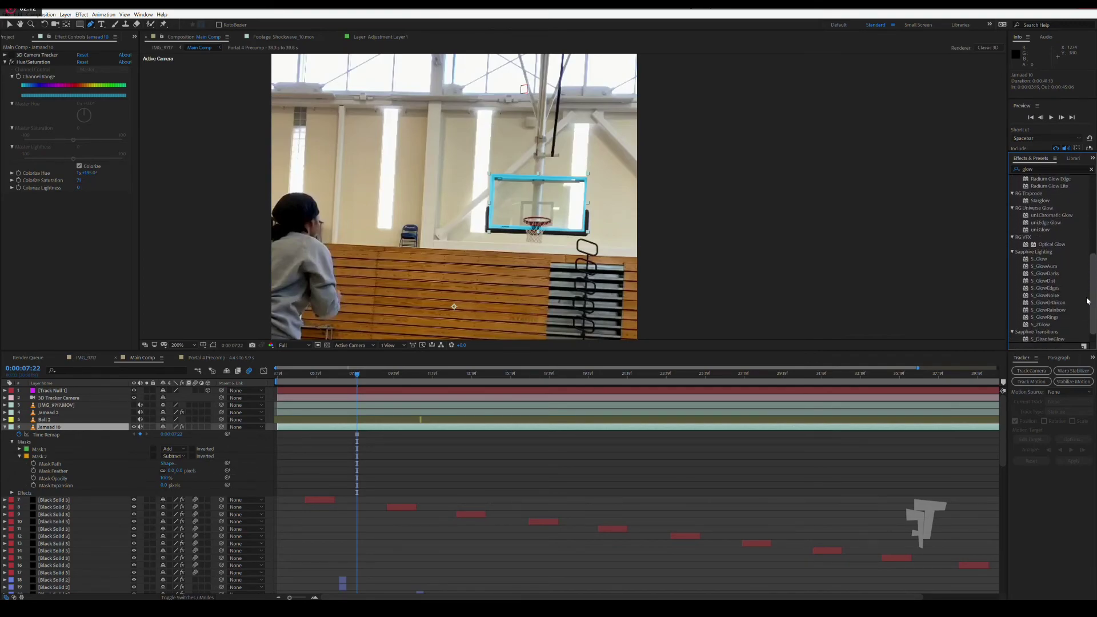
left_click_drag(1040, 338, 320, 429)
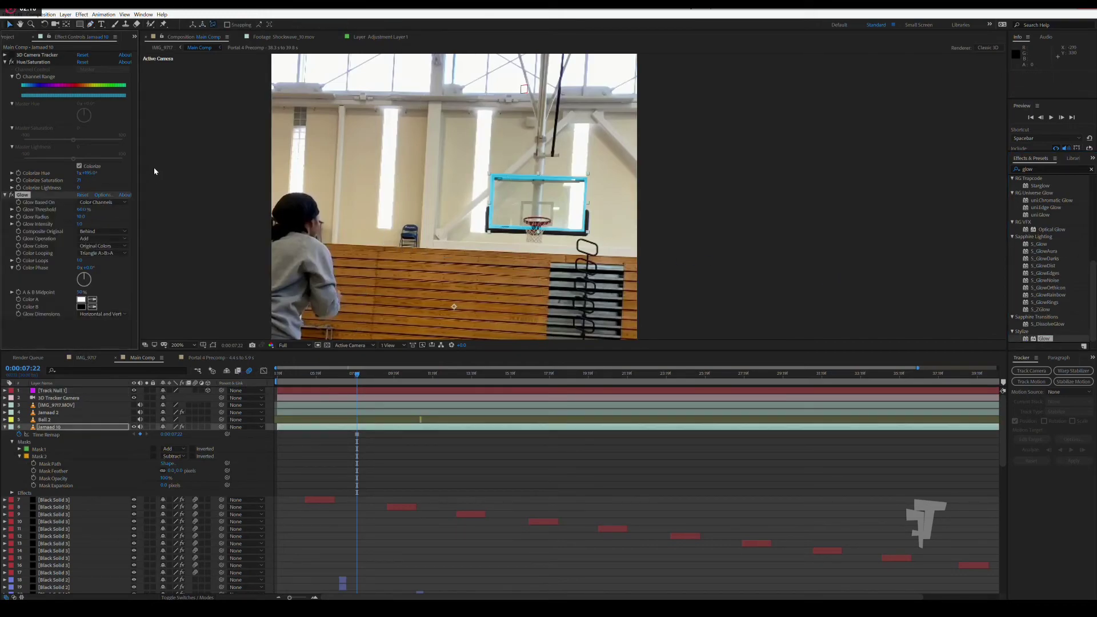
Keep Glow behind the original with Add blending; set threshold 69%, radius 59, intensity 2.8.
key("v")
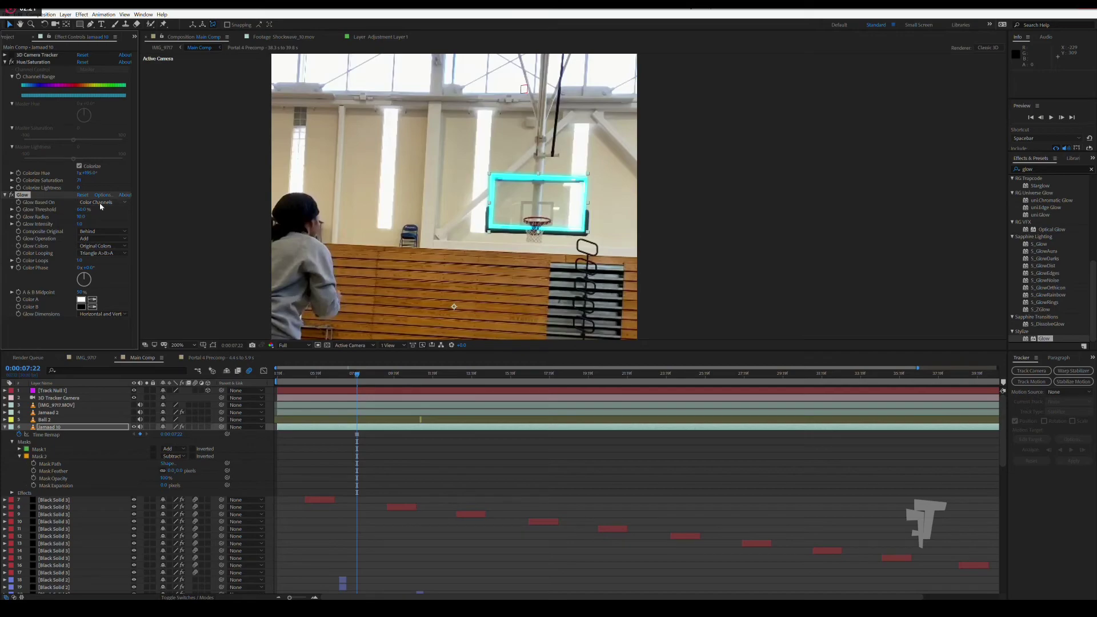
left_click(100, 231)
left_click(98, 240)
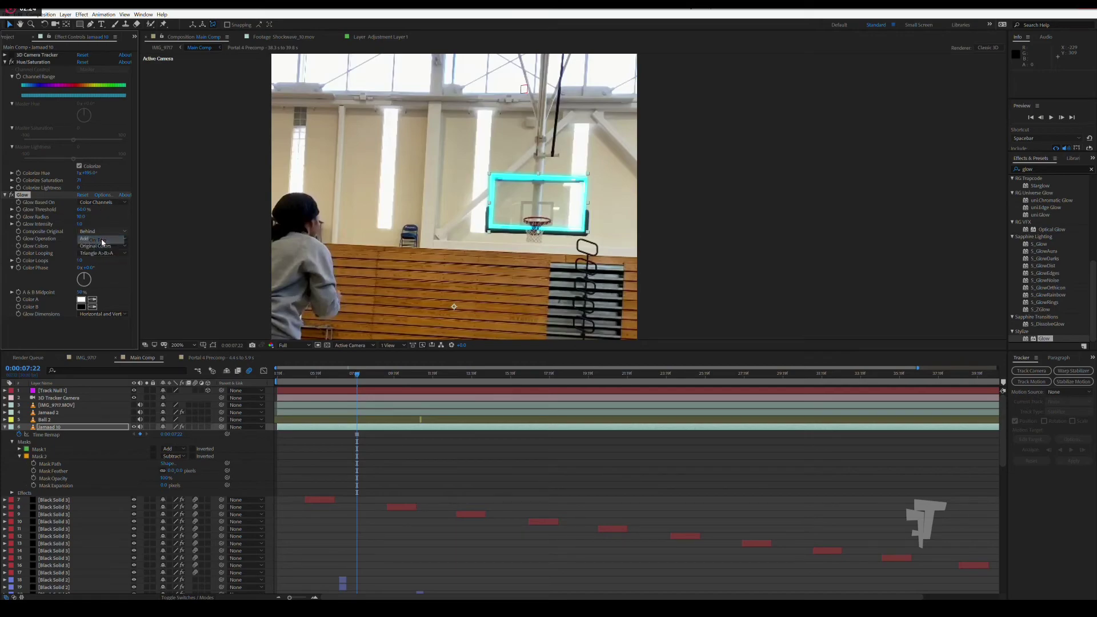
left_click(100, 232)
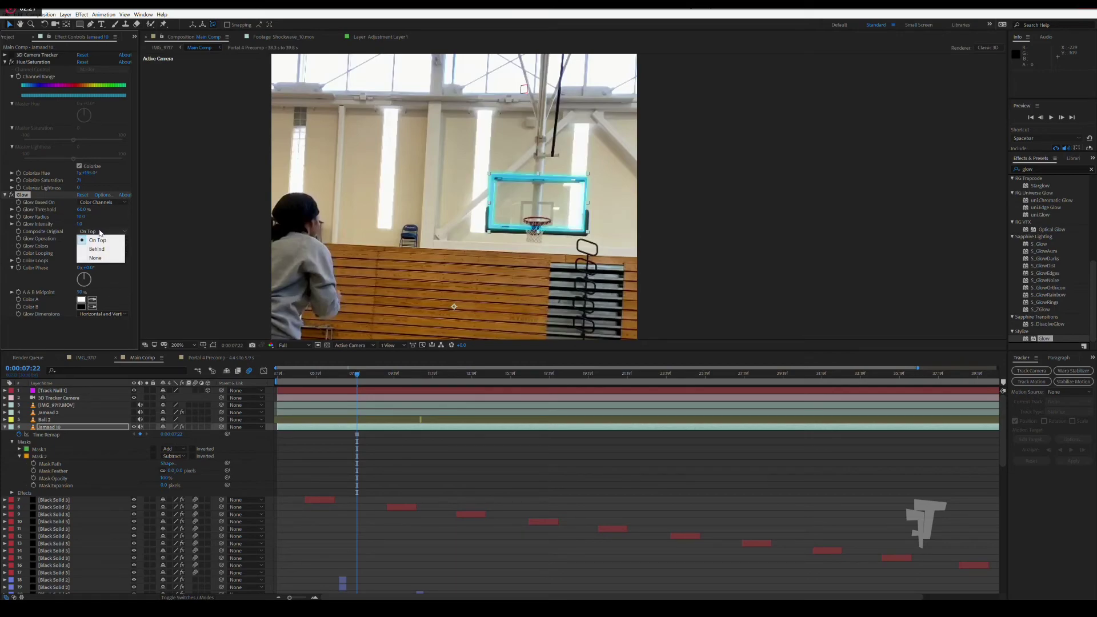
left_click(98, 246)
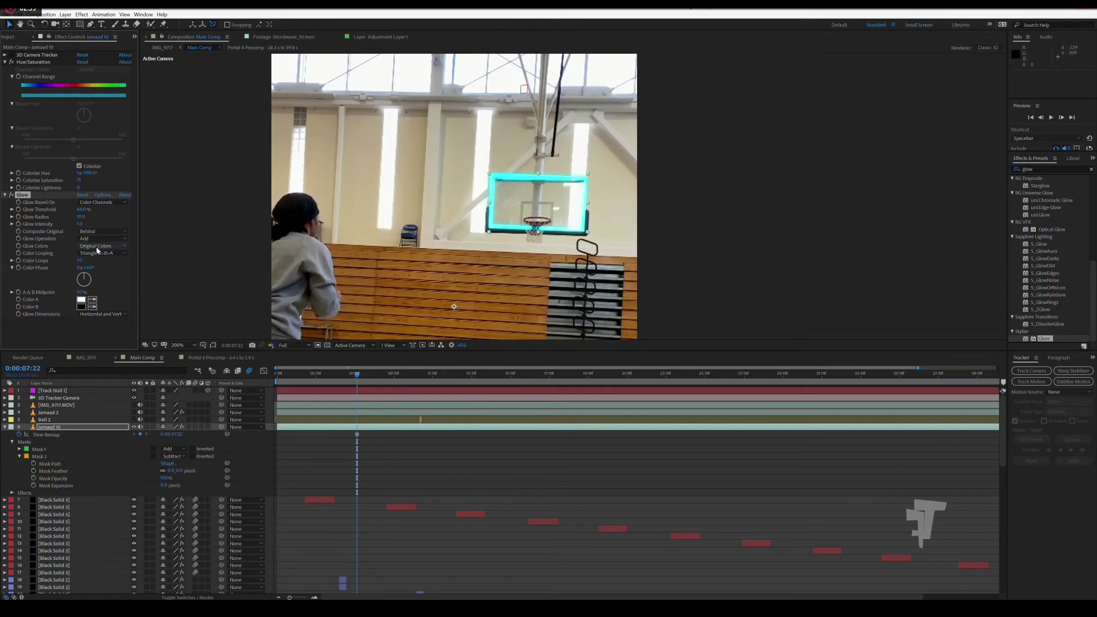
left_click(107, 240)
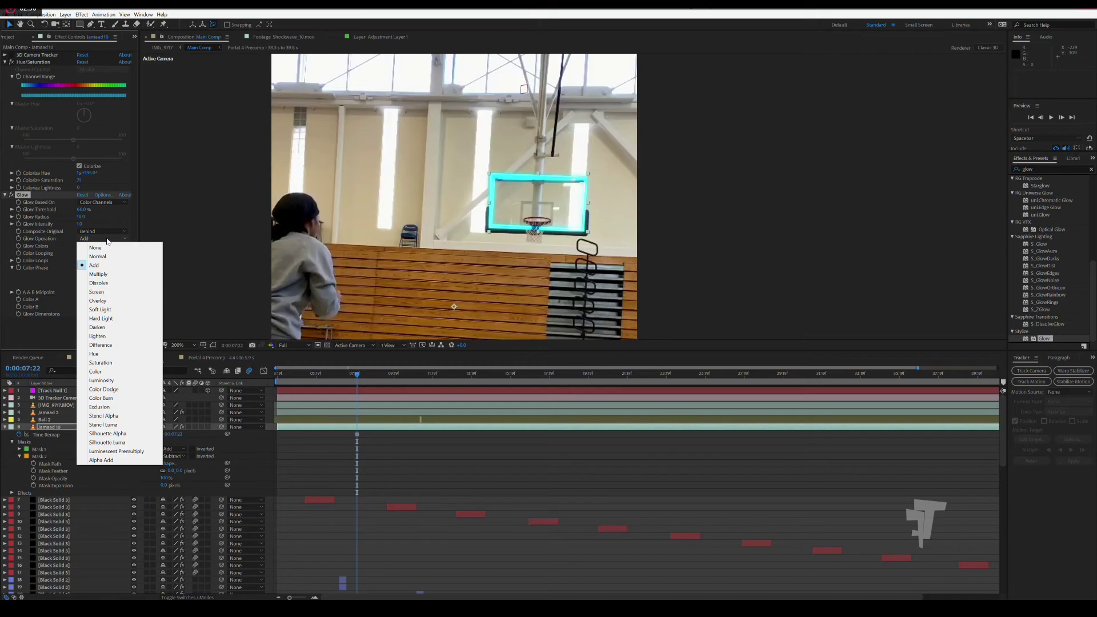
left_click(90, 265)
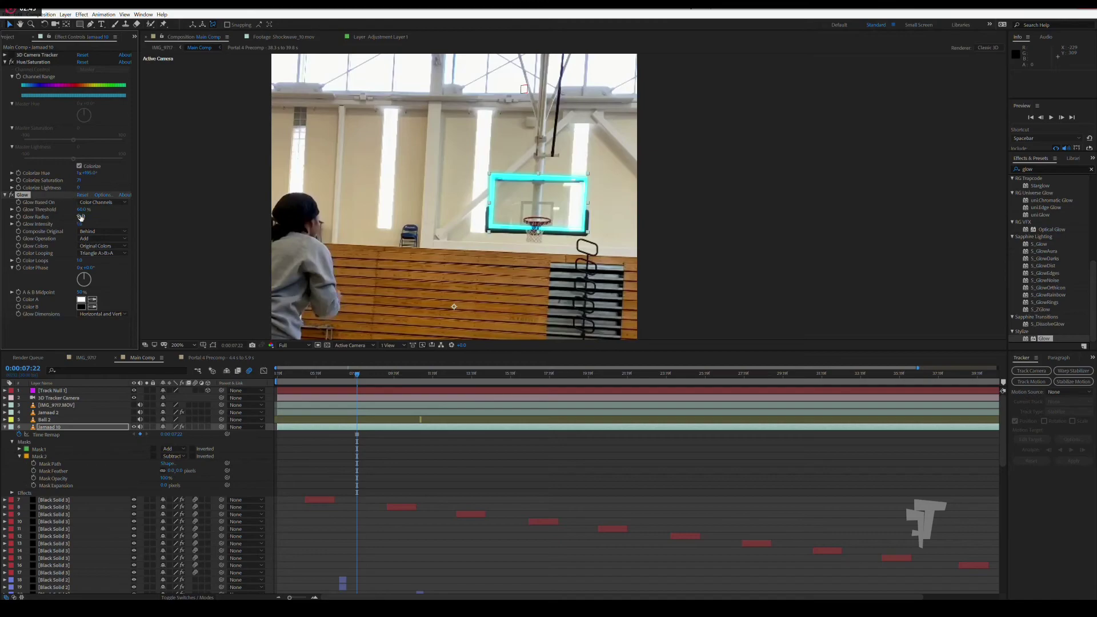
mouse_move(83, 209)
left_mouse_down()
mouse_move(92, 209)
mouse_move(55, 220)
mouse_move(86, 221)
left_mouse_up()
mouse_move(77, 217)
left_mouse_down()
mouse_move(104, 219)
mouse_move(64, 230)
left_mouse_up()
left_click_drag(96, 225, 160, 227)
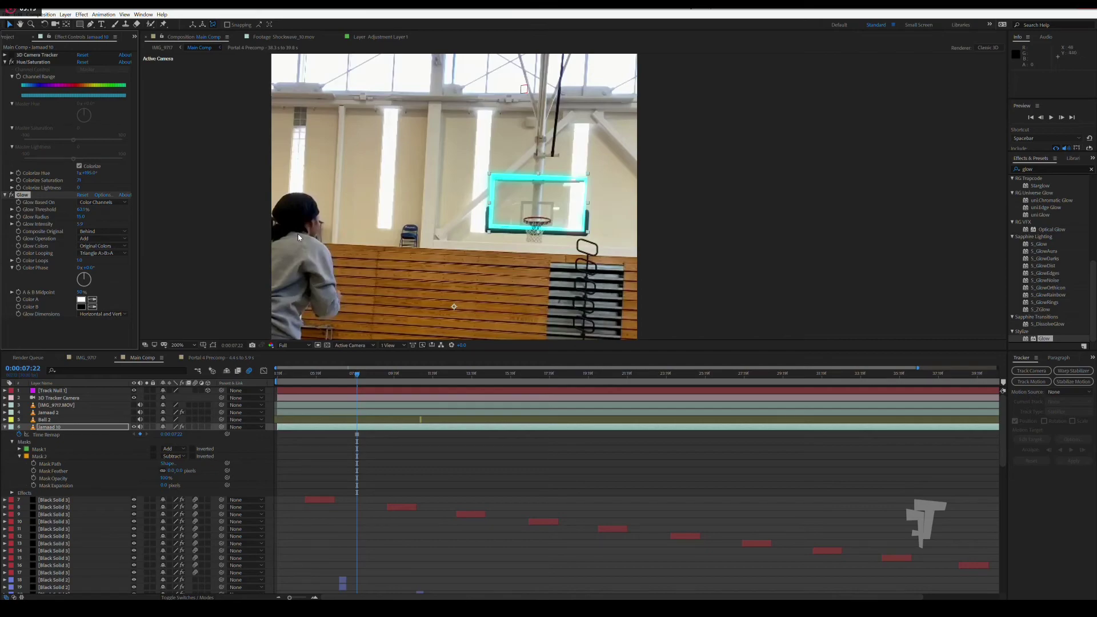
Keyframe Jamaad 10's Opacity at 6:16, then set it to 0% at 6:14 so the glow fades in.
key("comma")
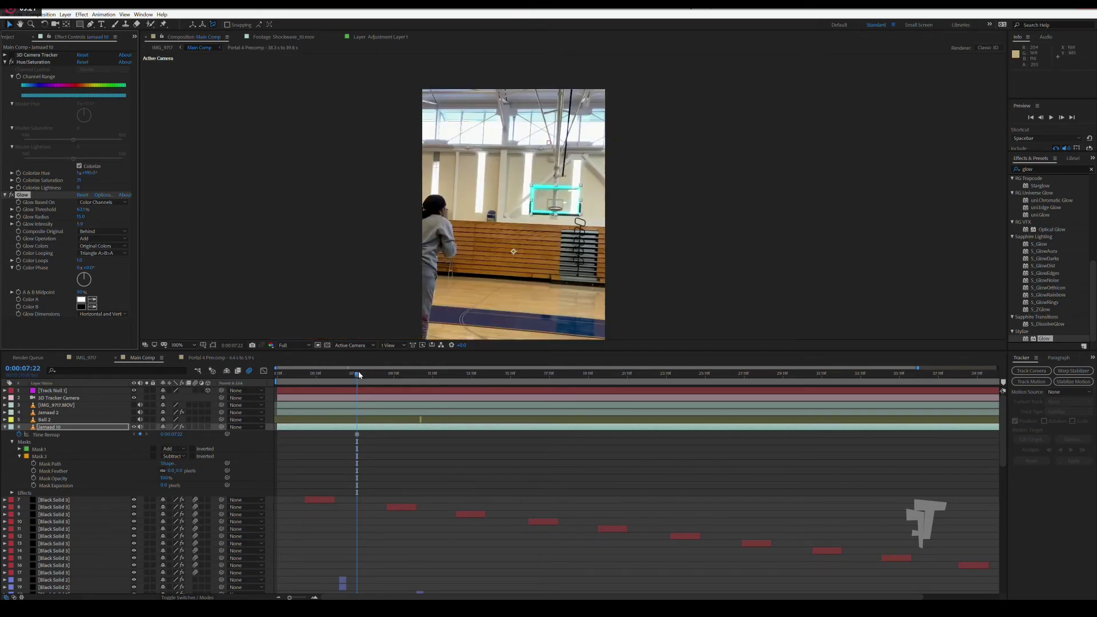
left_click_drag(359, 374, 331, 374)
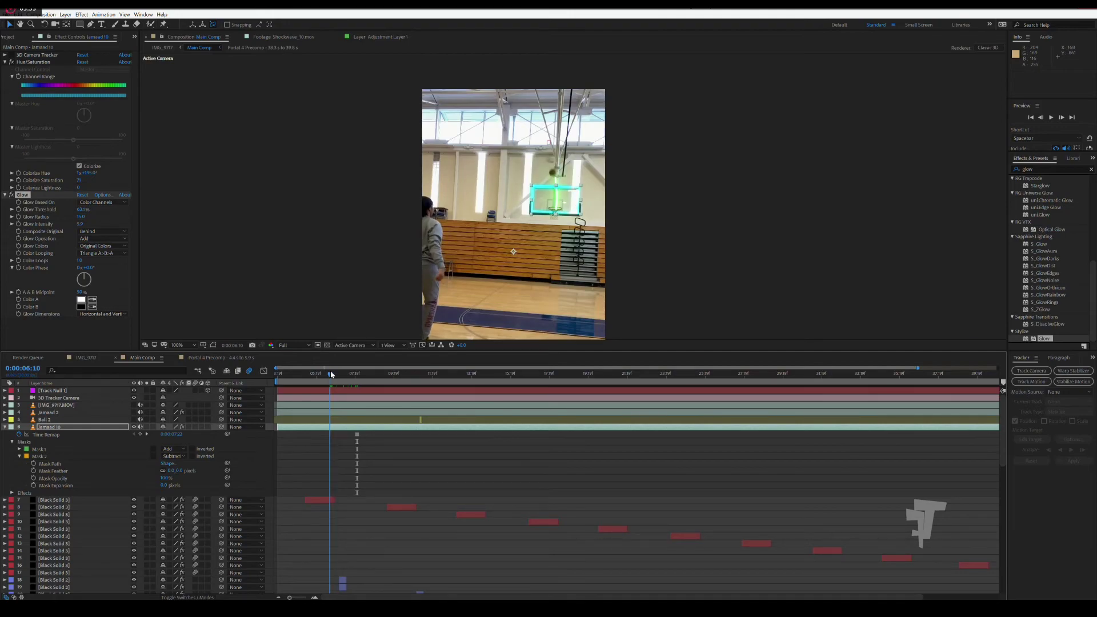
left_click_drag(331, 374, 334, 375)
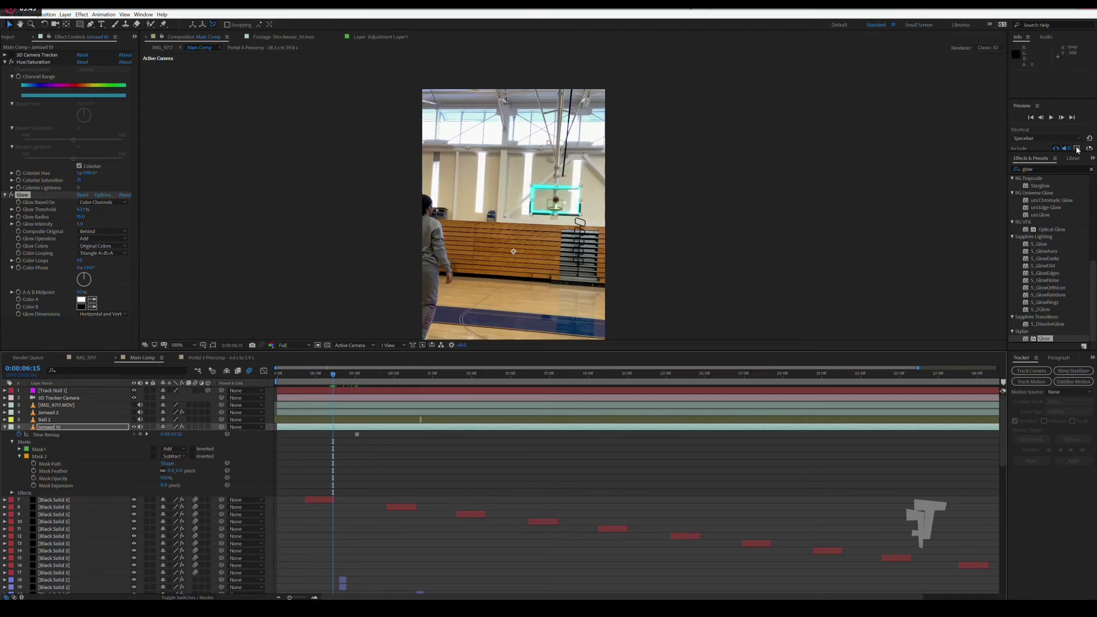
left_click(1061, 118)
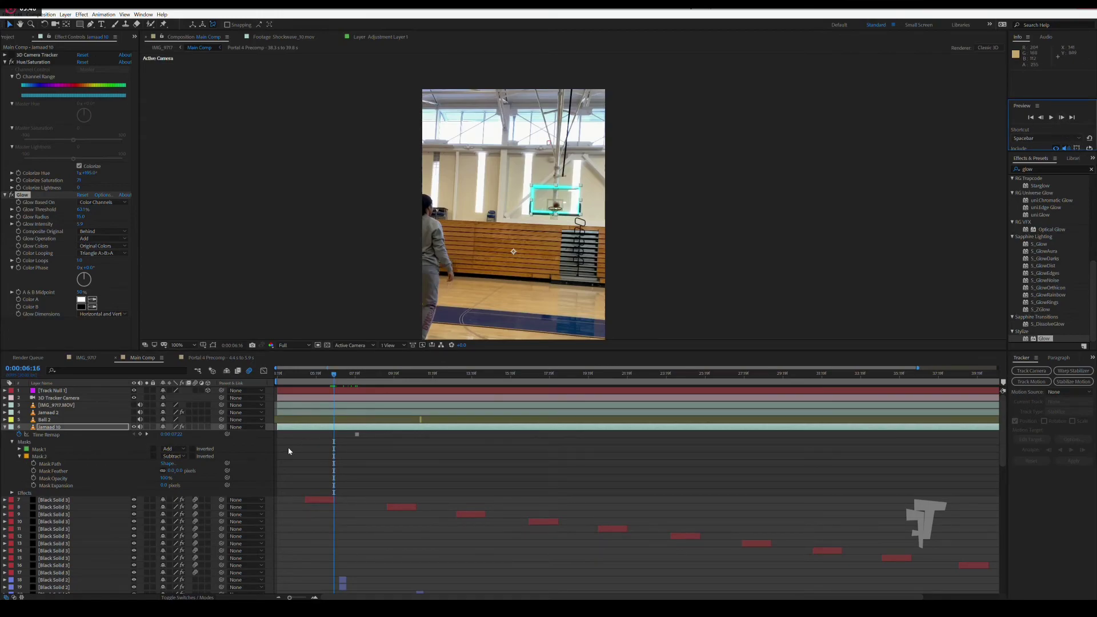
left_click(72, 427)
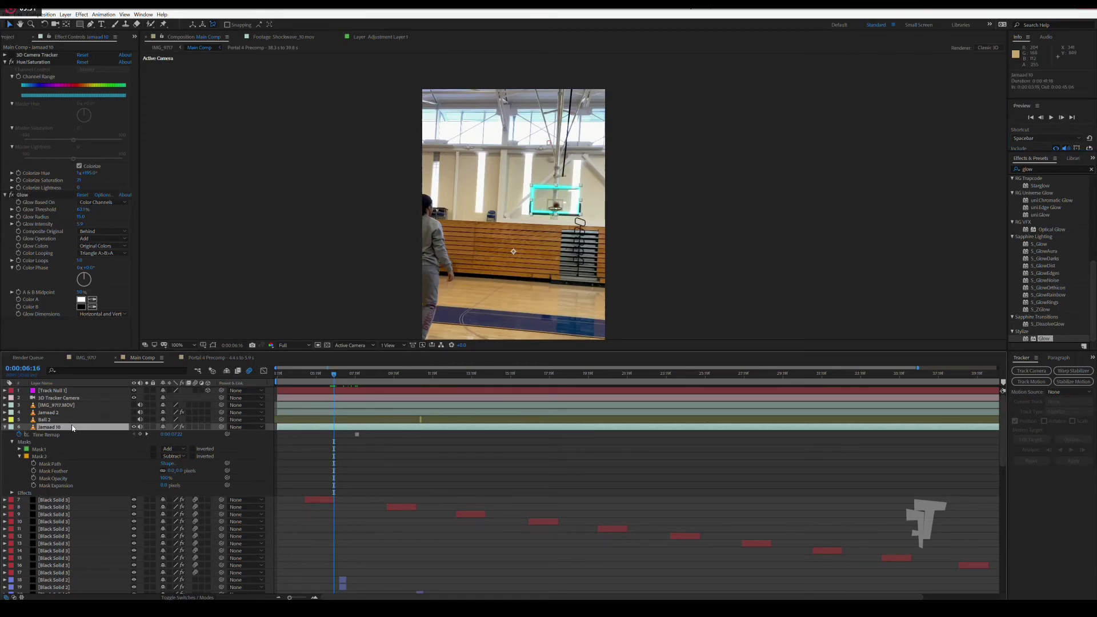
key("t")
left_click(25, 435)
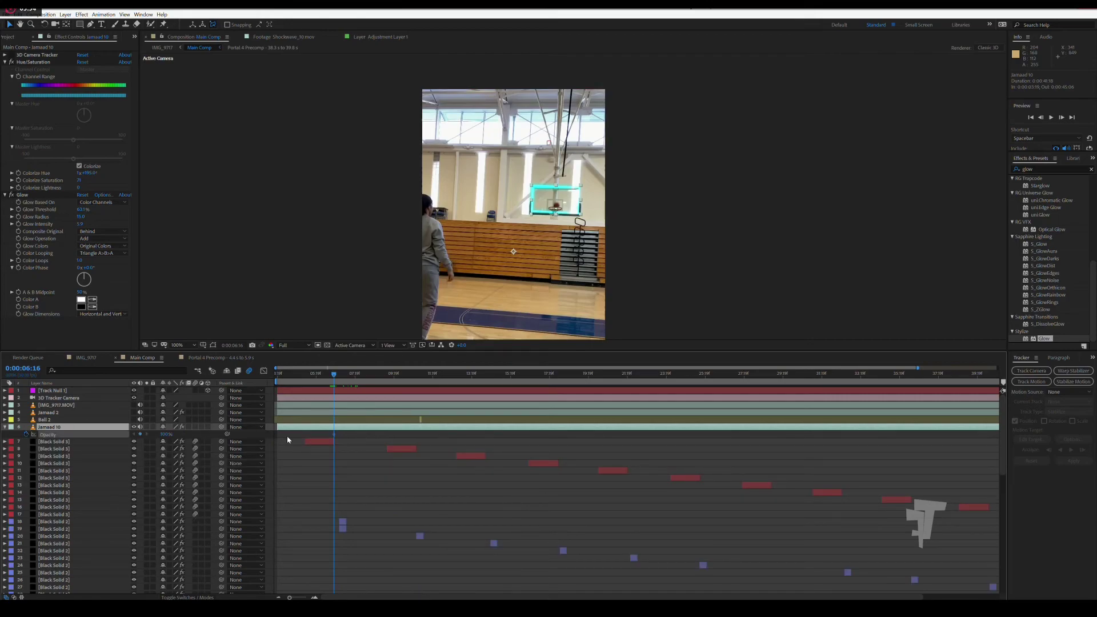
left_click_drag(334, 375, 332, 376)
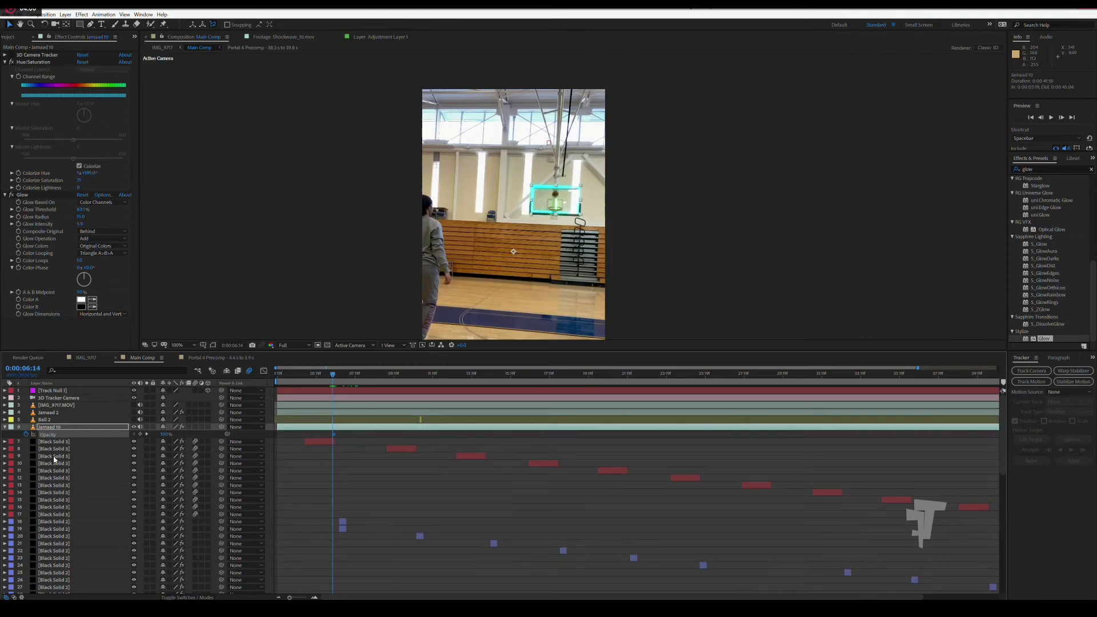
left_click_drag(164, 434, 17, 434)
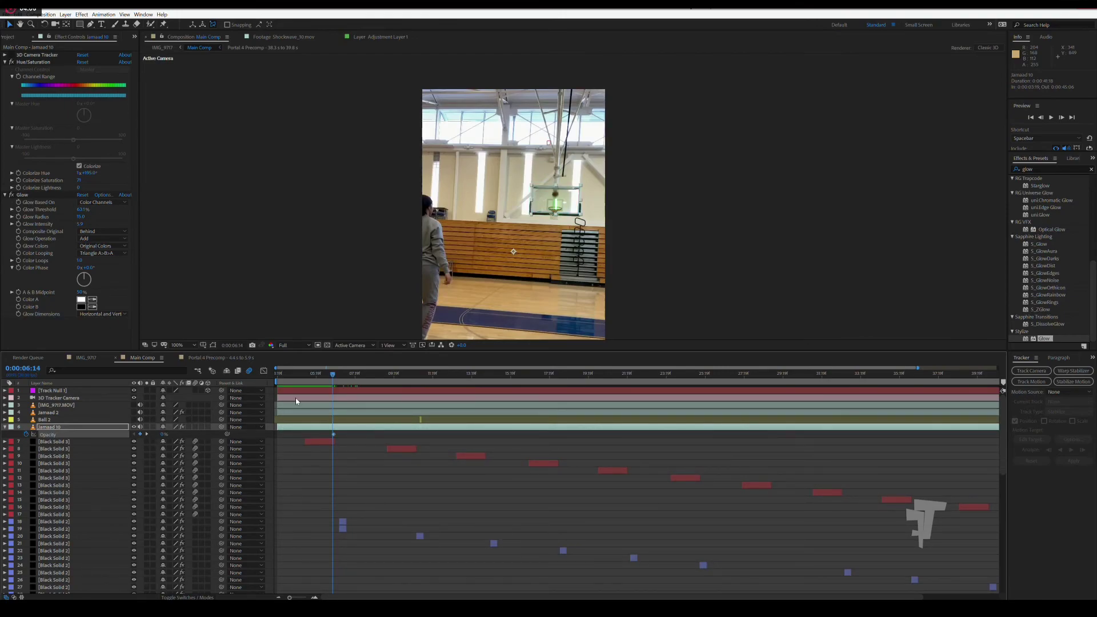
Add a 0% Opacity keyframe at 6:19 to end the flash, then preview it.
key("equal")
key("equal")
key("equal")
key("equal")
key("equal")
key("equal")
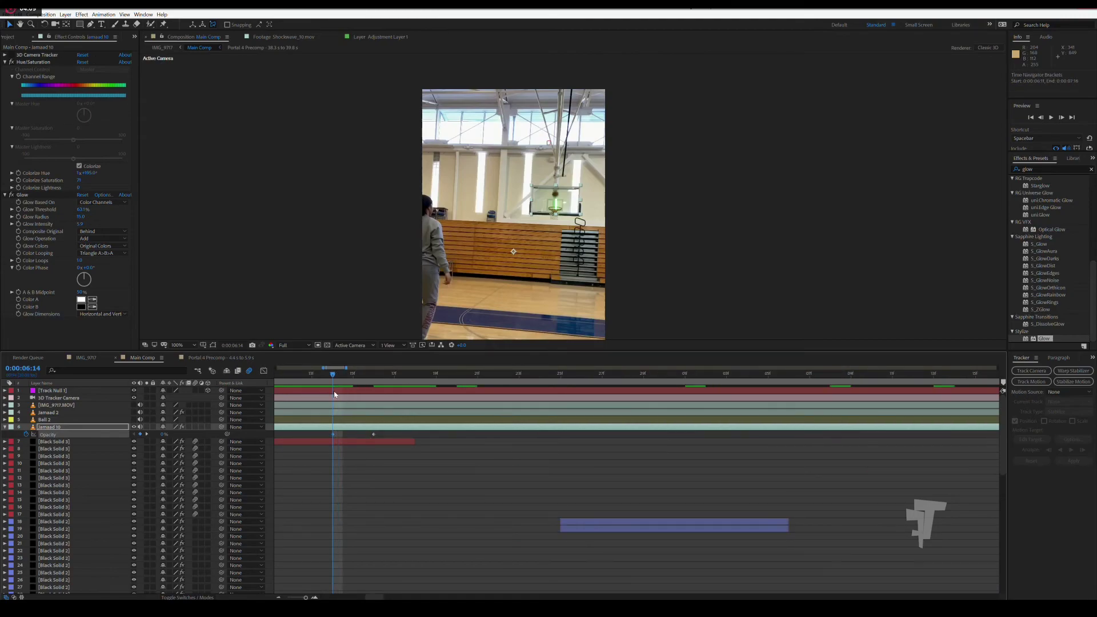
left_click(350, 377)
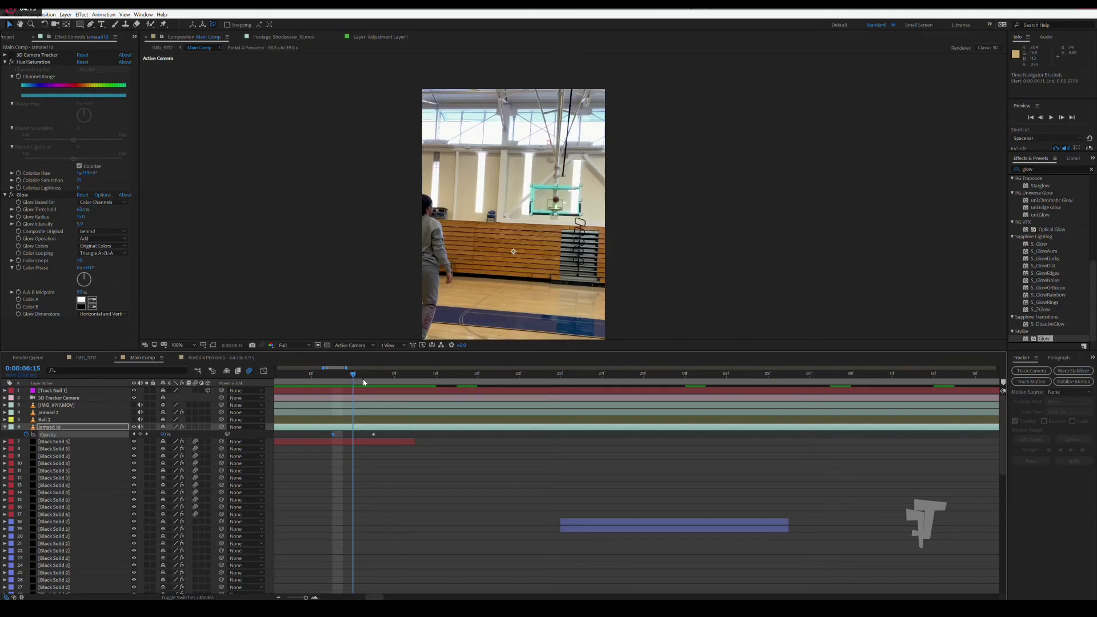
left_click(368, 380)
left_click(374, 434)
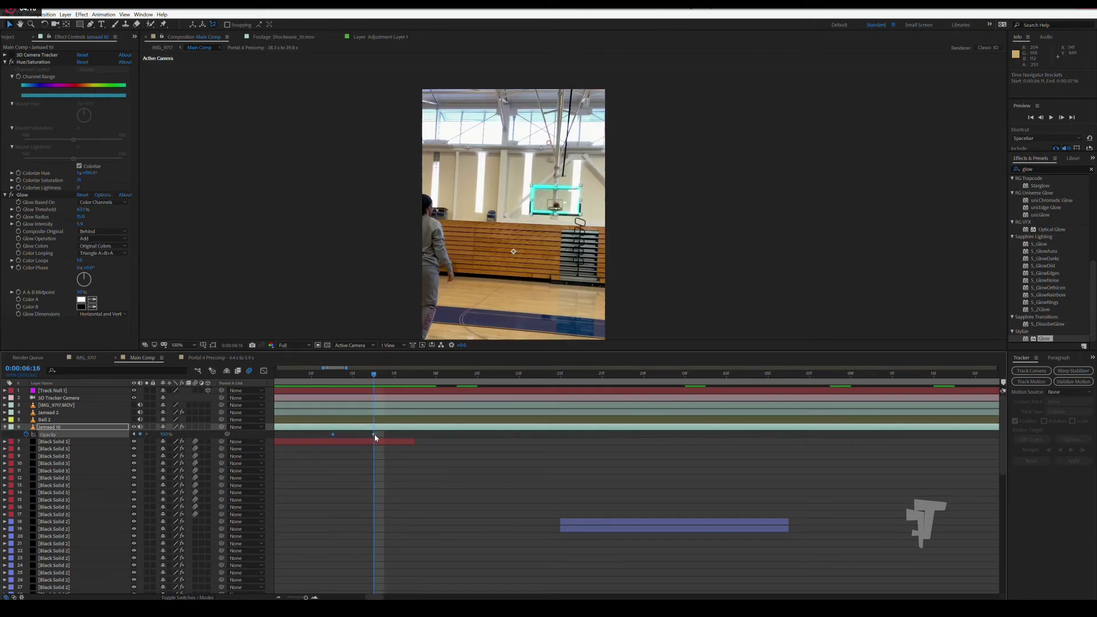
left_click_drag(374, 434, 393, 437)
left_click_drag(394, 435, 382, 437)
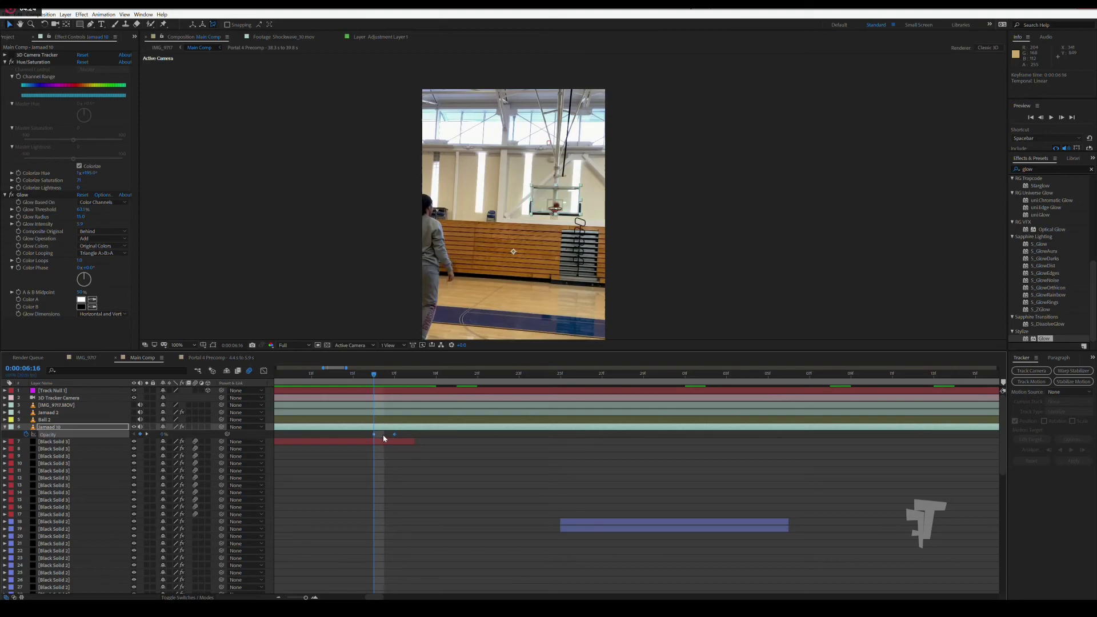
key("ctrl+z")
left_click_drag(376, 378, 438, 387)
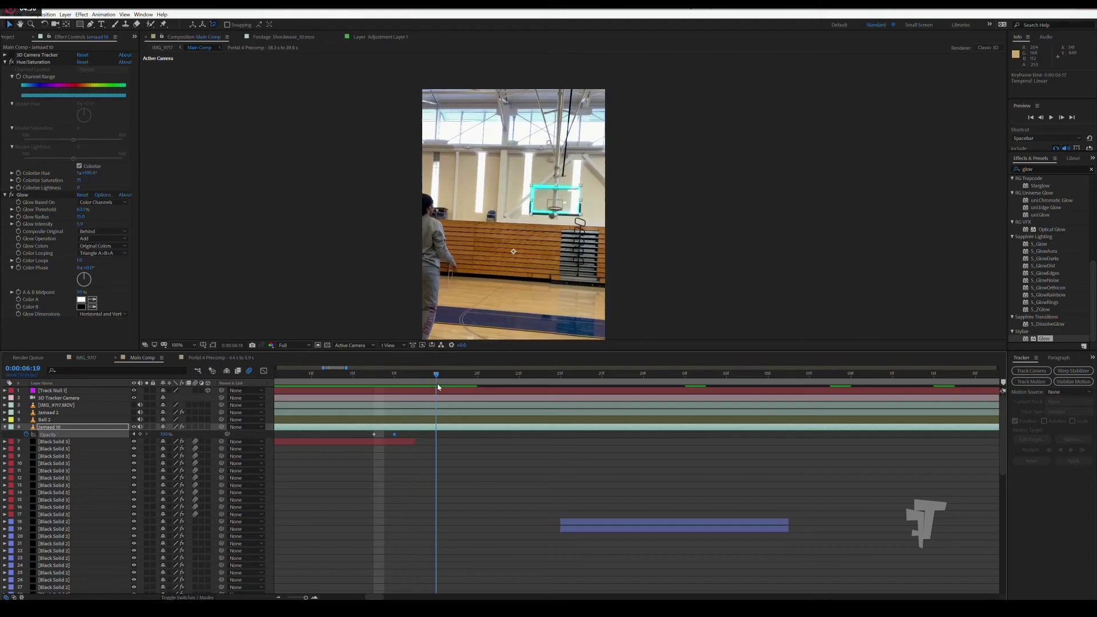
left_click_drag(434, 390, 420, 393)
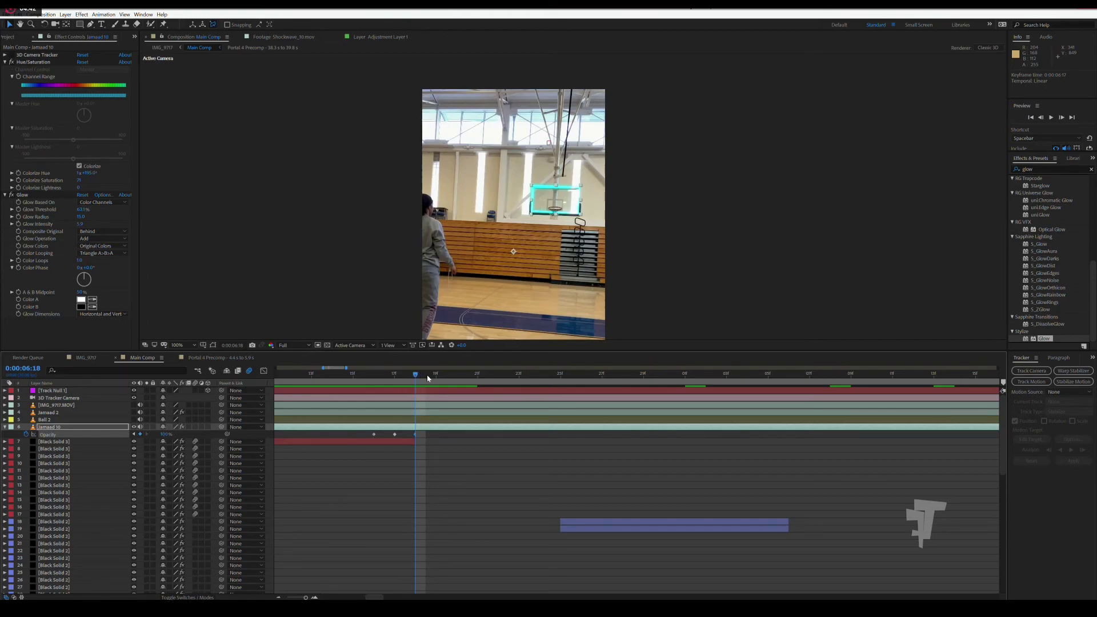
left_click_drag(427, 377, 429, 377)
left_click_drag(165, 434, 17, 434)
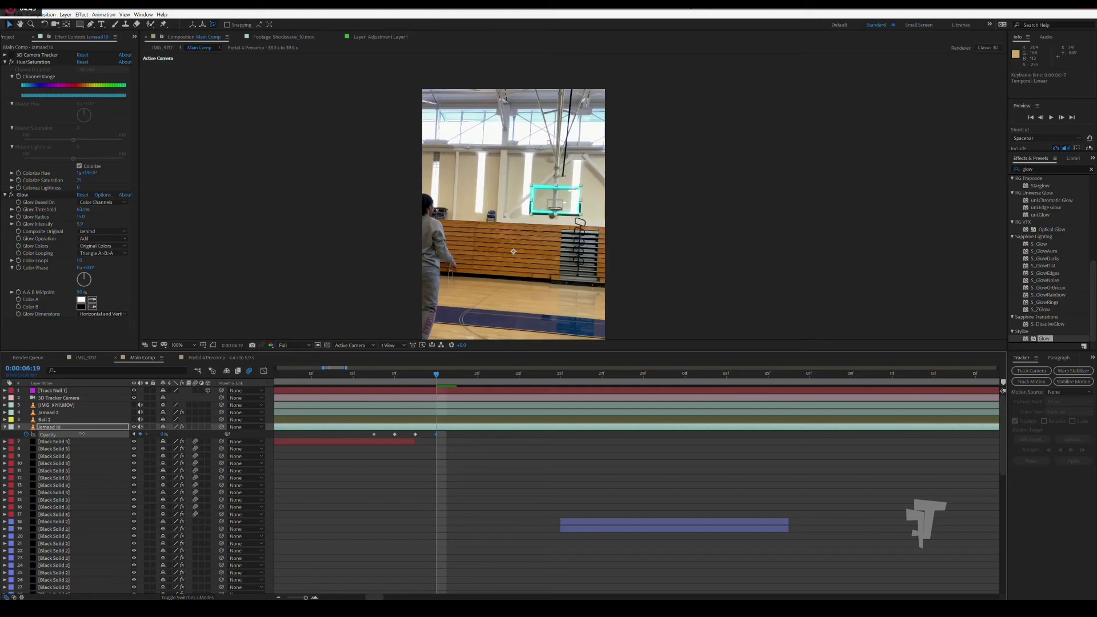
key("space")
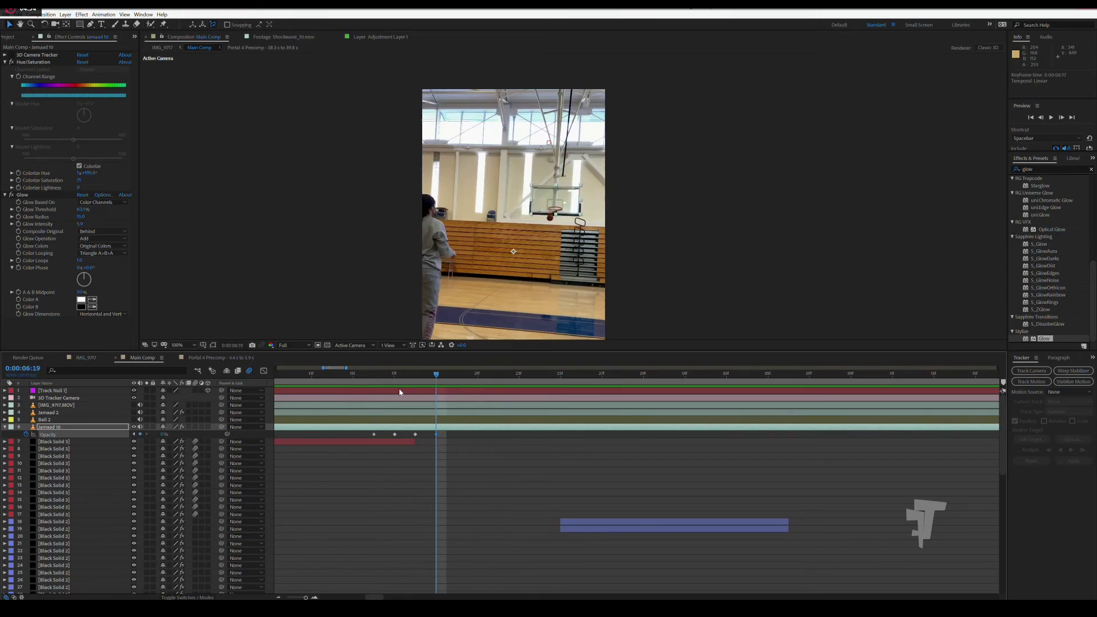
Zoom in, show the mask, and drag its top-left, top-right and lower corners onto the backboard.
scroll(571, 186, "up", 2)
scroll(552, 191, "up", 2)
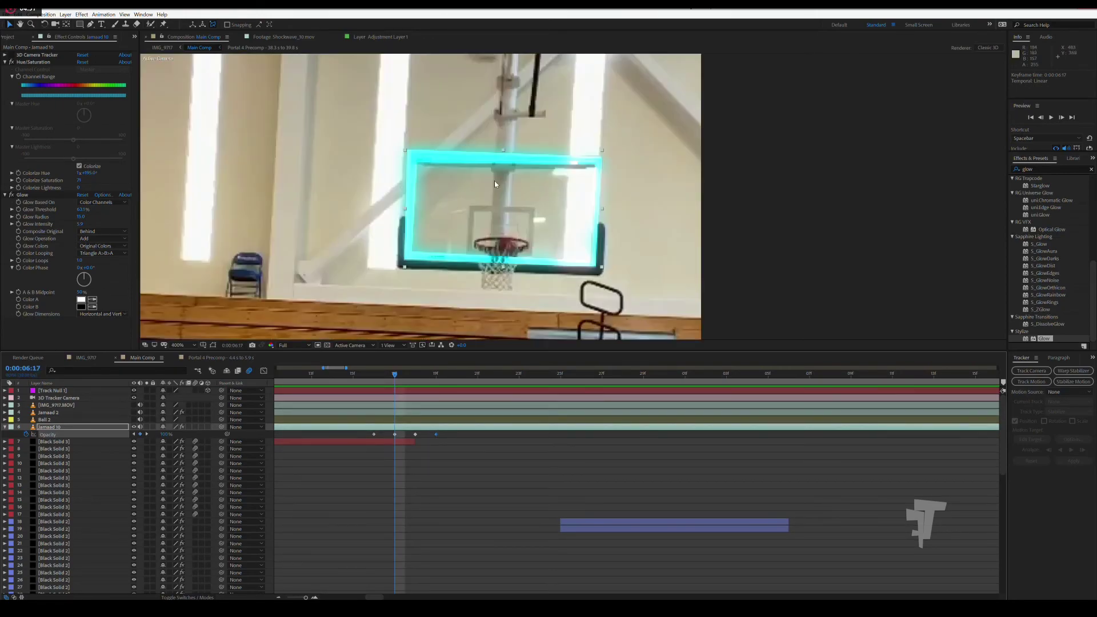
left_click(212, 345)
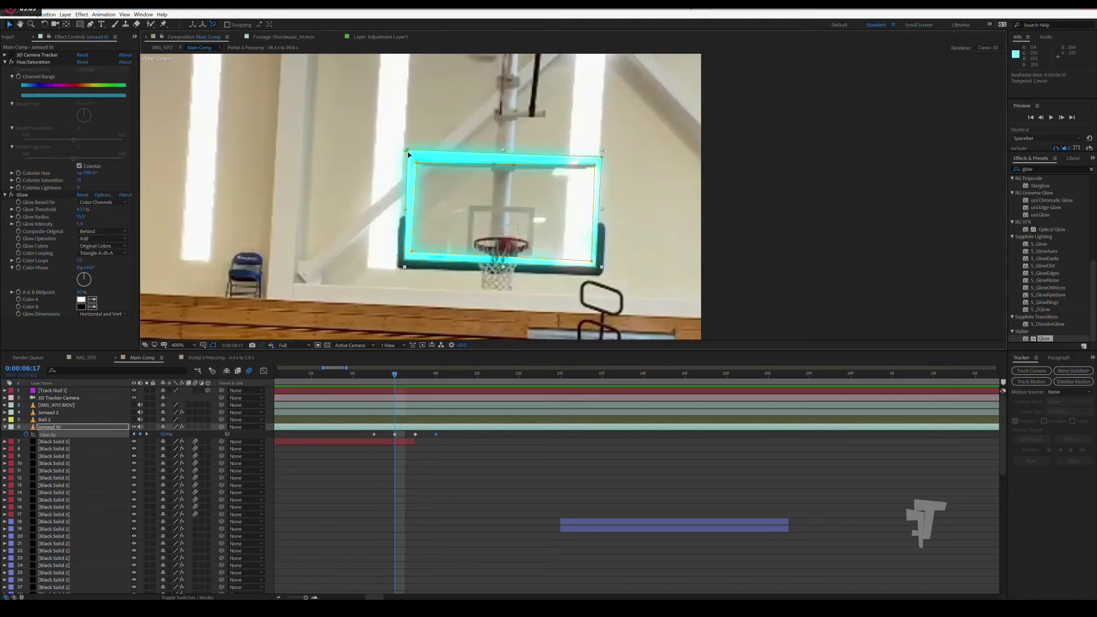
left_click_drag(409, 153, 414, 160)
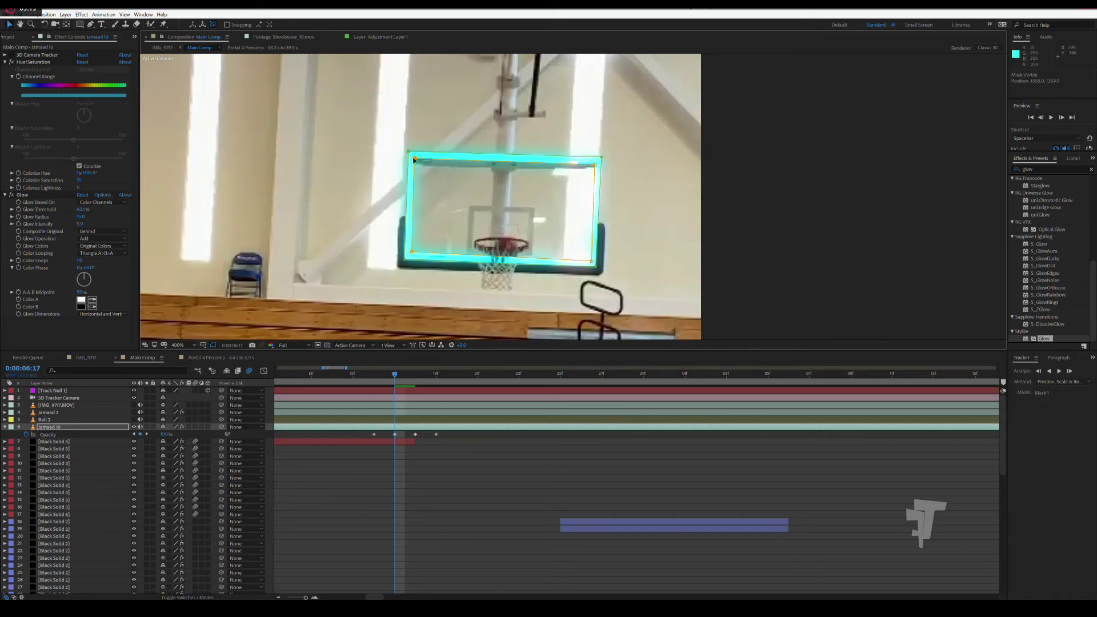
left_click_drag(595, 165, 596, 165)
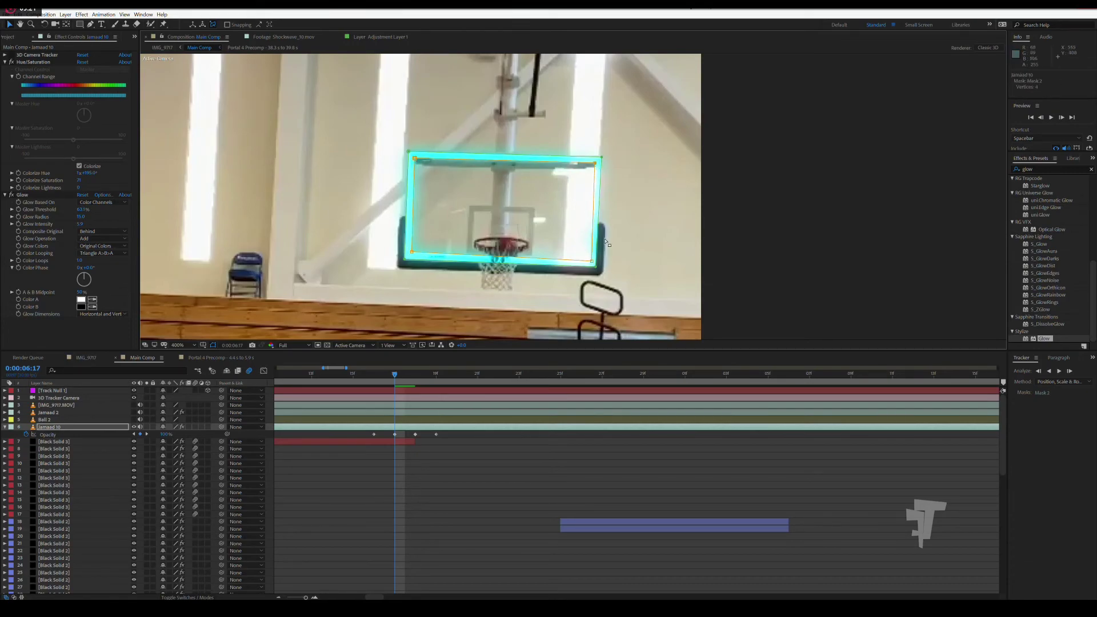
left_click(411, 253)
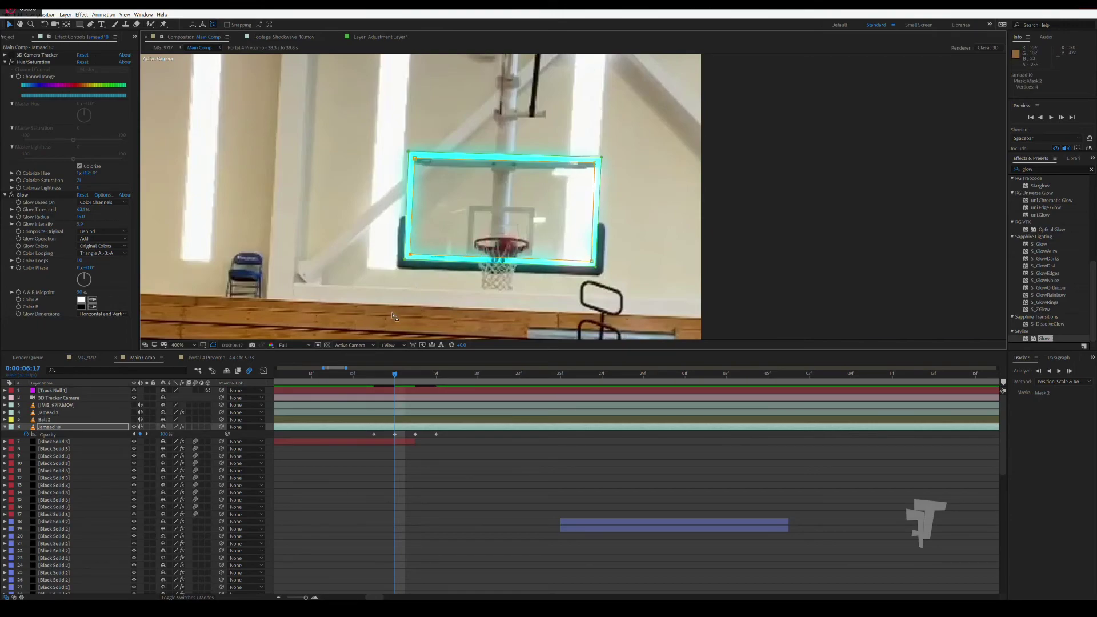
Return the viewer to full frame, hide the mask, and step through the opacity flash.
key("comma")
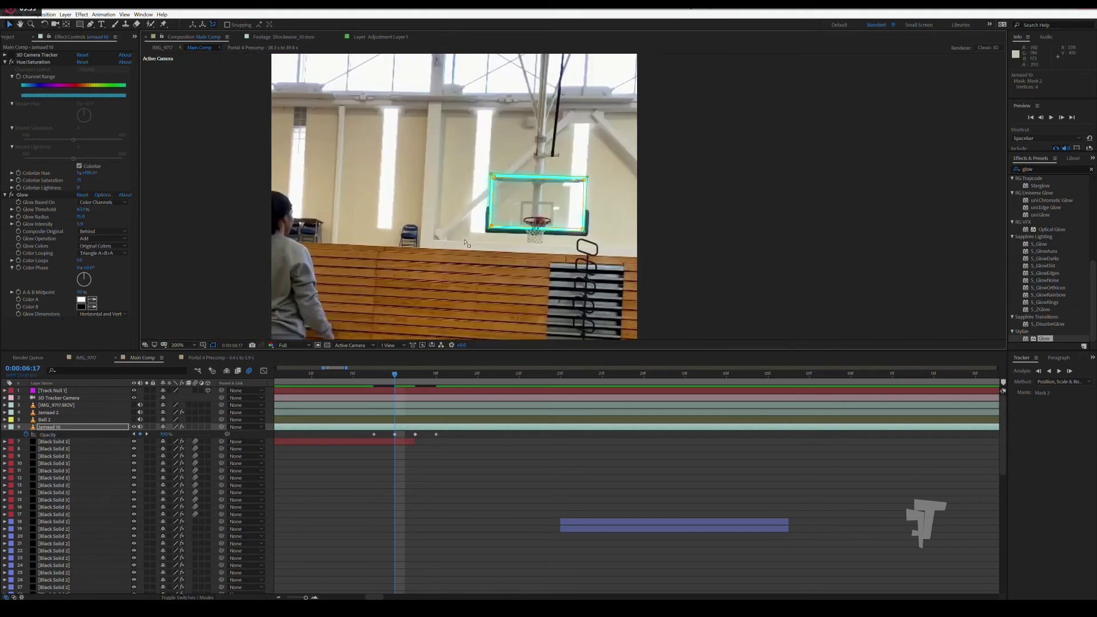
key("comma")
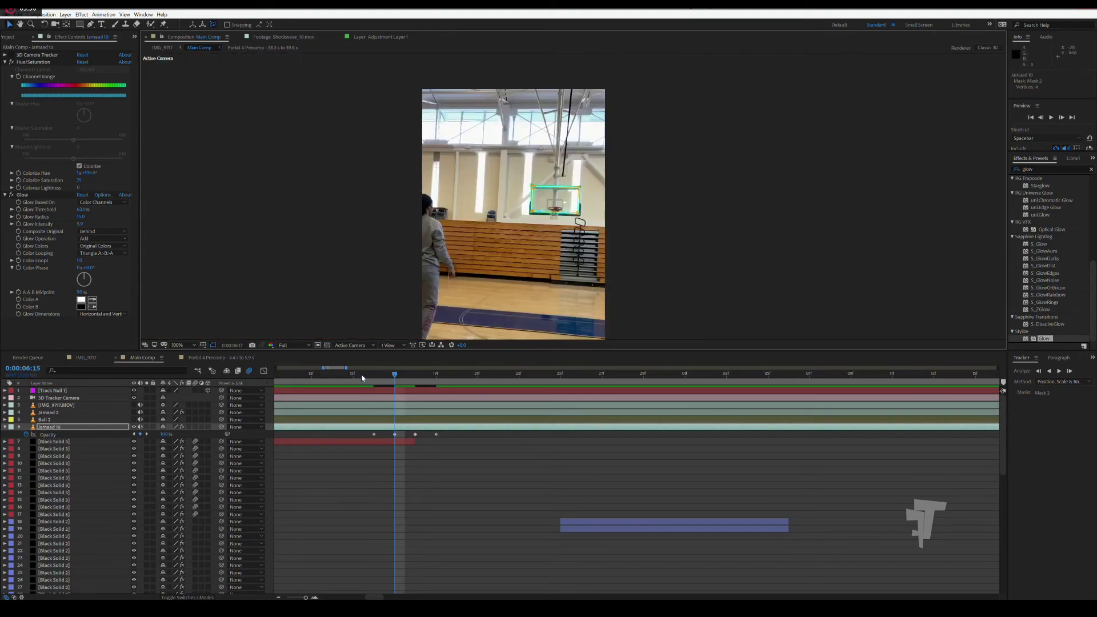
left_click_drag(361, 377, 436, 378)
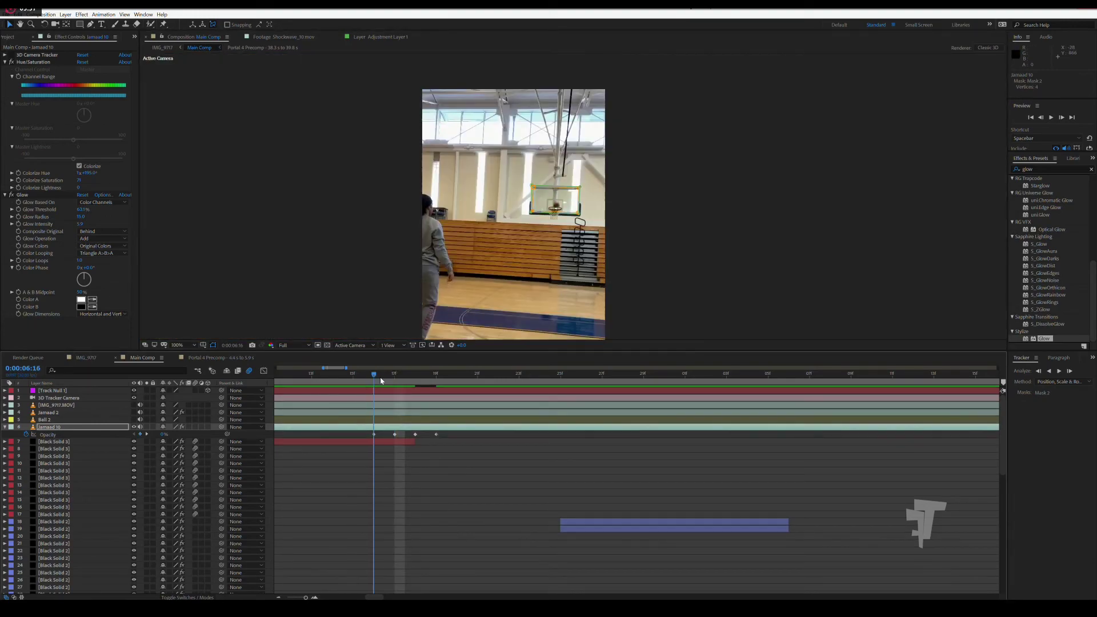
left_click(213, 345)
key("Page_Up")
key("Page_Up")
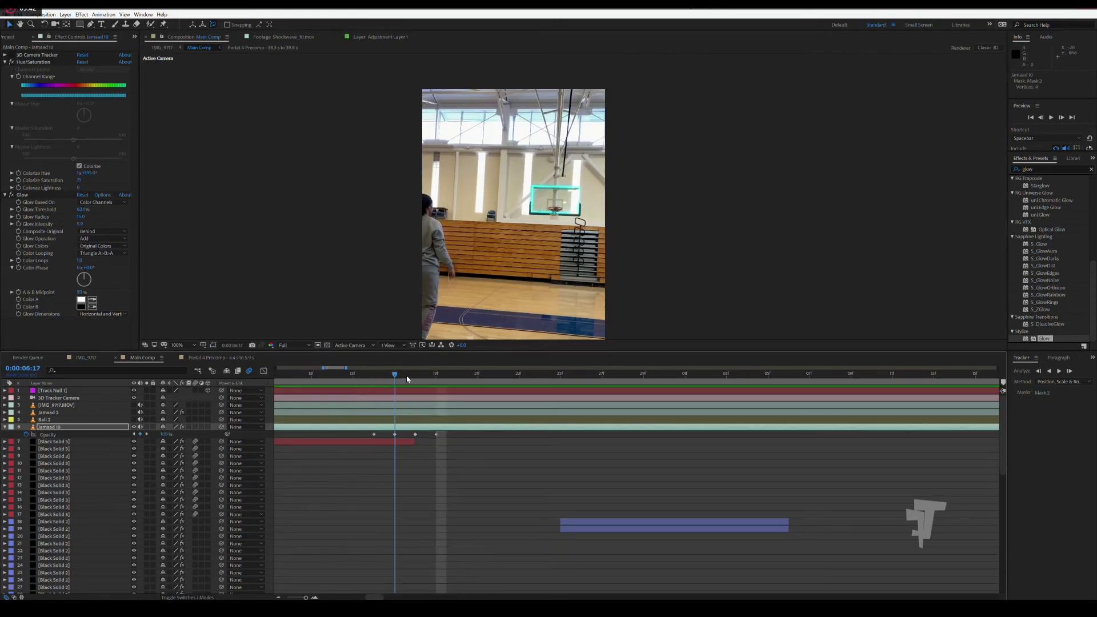
key("Page_Down")
key("Page_Down")
key("Page_Up")
key("Page_Up")
key("Page_Up")
key("space")
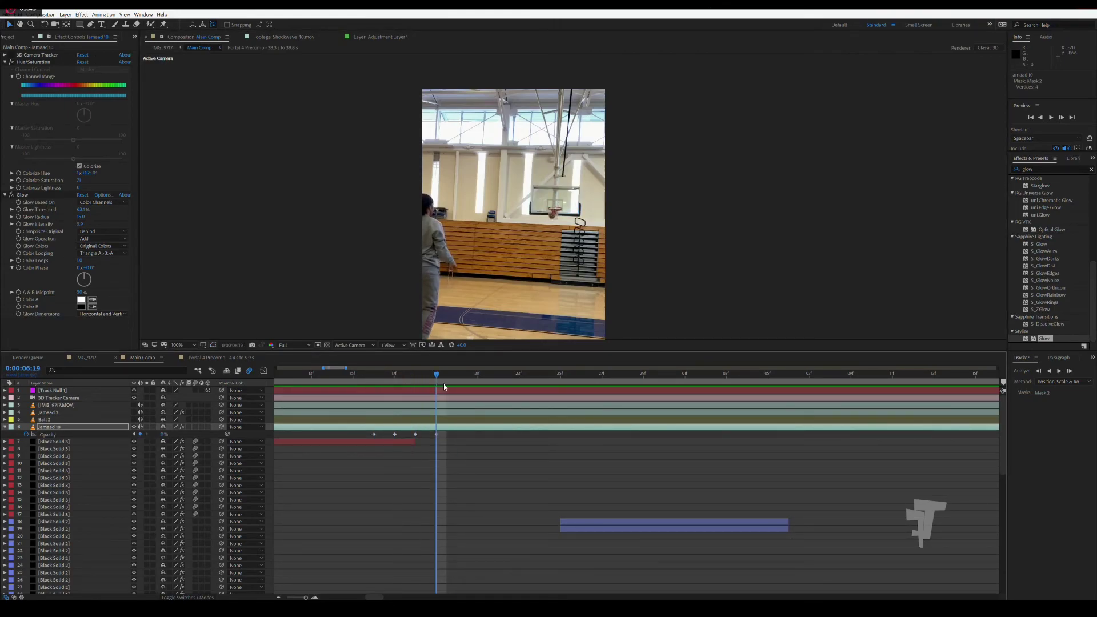
key("space")
left_click_drag(382, 387, 889, 409)
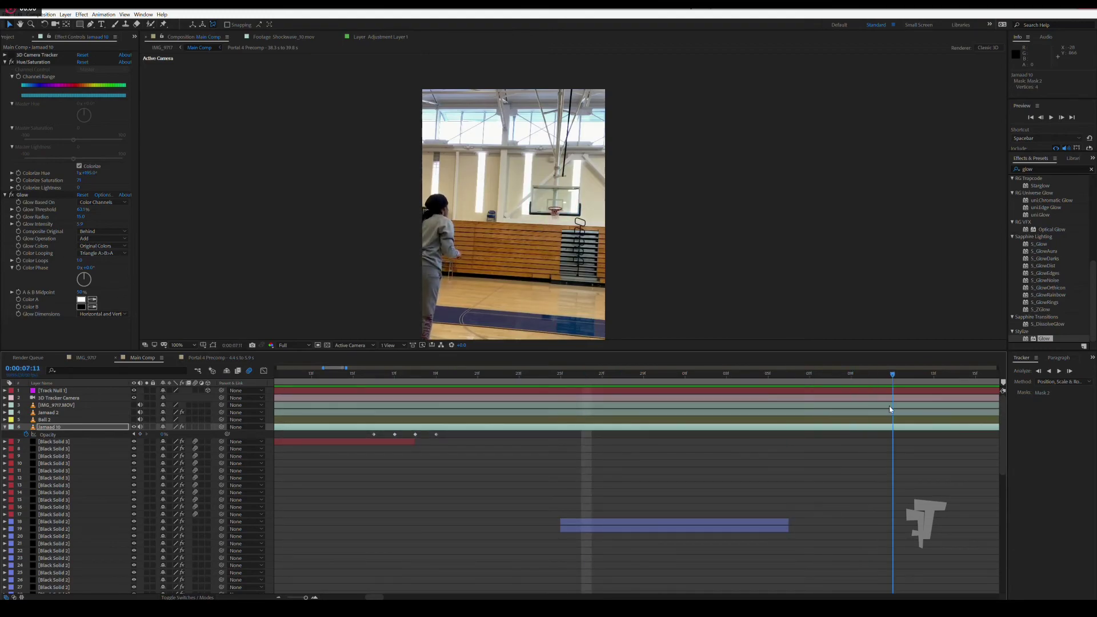
Copy the four Opacity keyframes and play ahead to find the next make.
left_click_drag(366, 437, 445, 439)
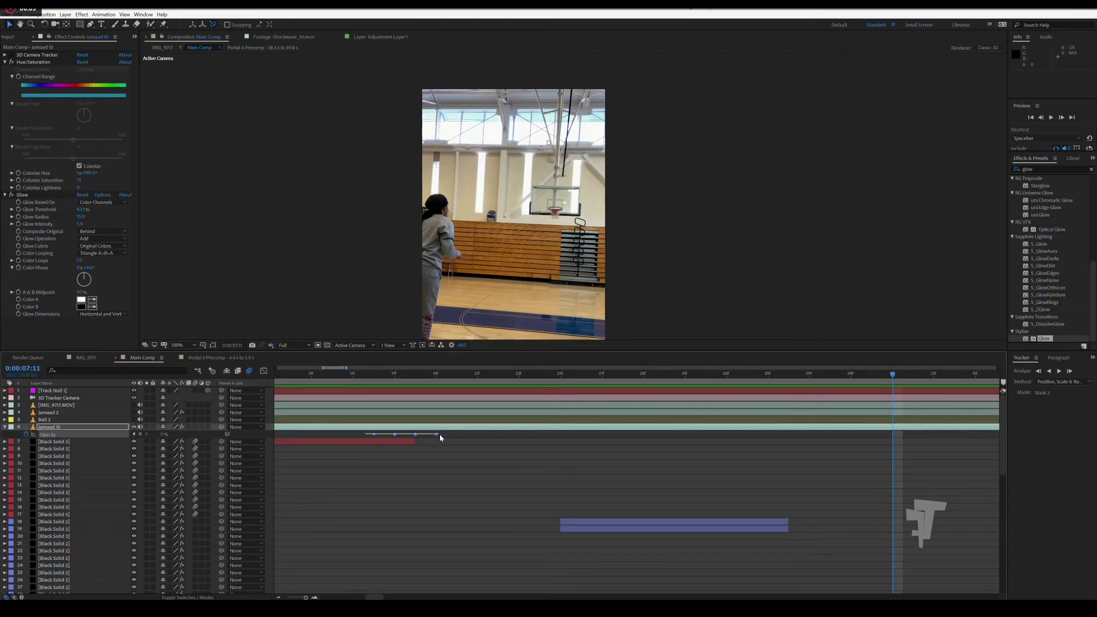
key("ctrl+c")
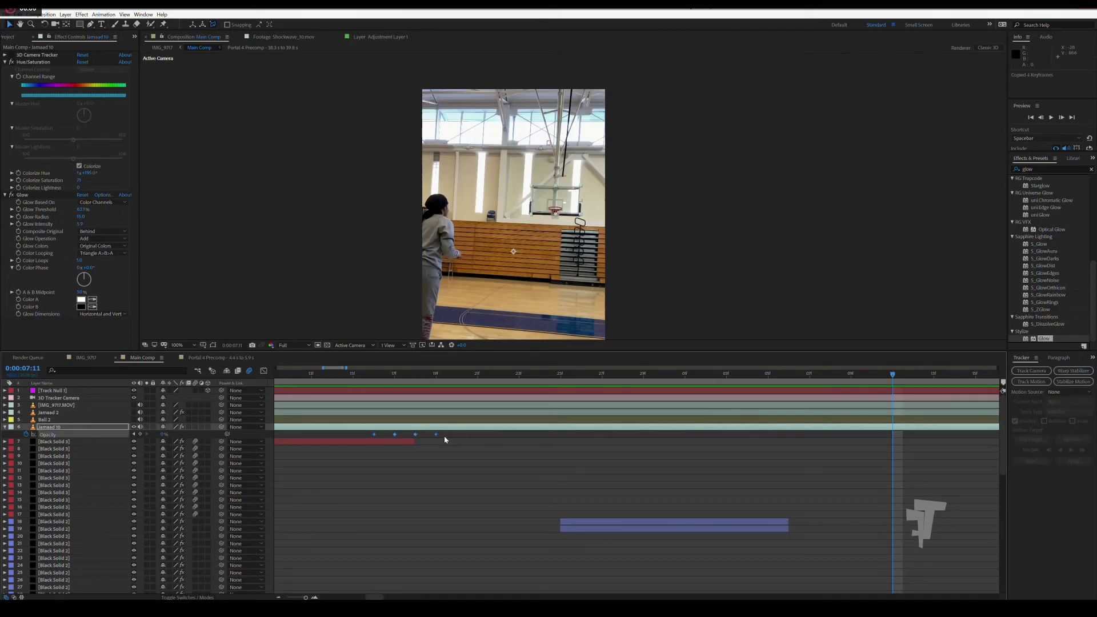
left_click_drag(368, 597, 383, 598)
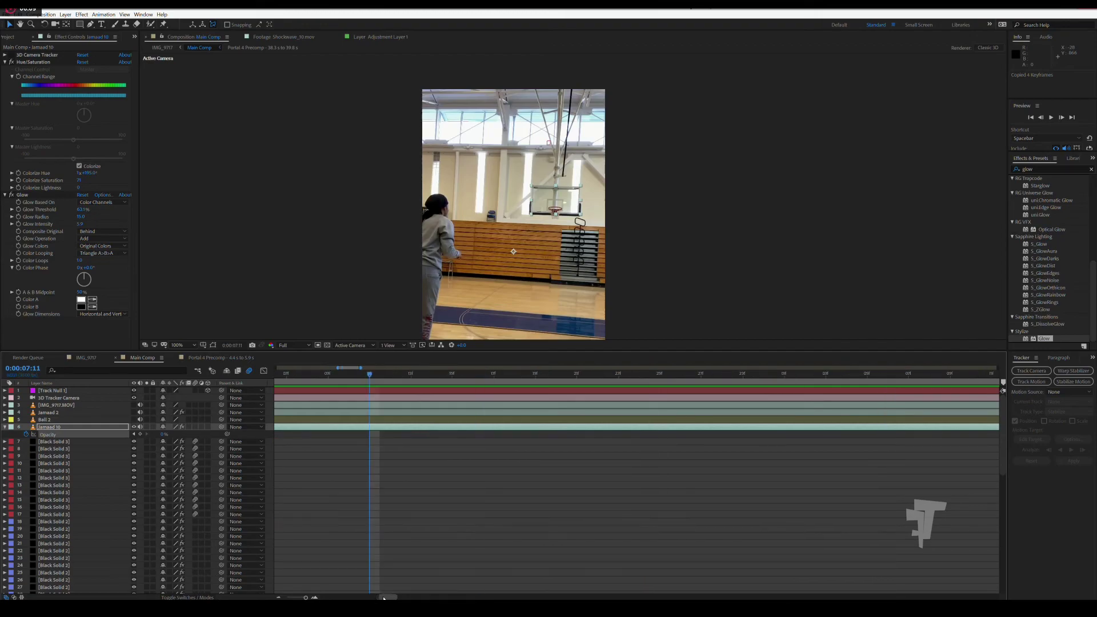
key("minus")
key("minus")
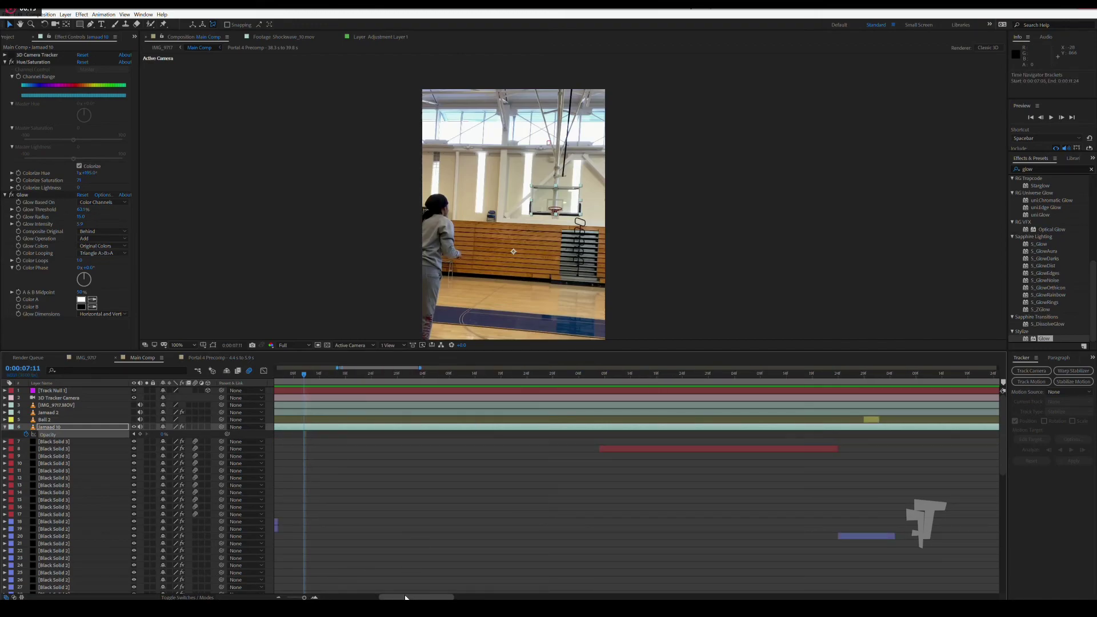
left_click_drag(405, 597, 392, 598)
key("space")
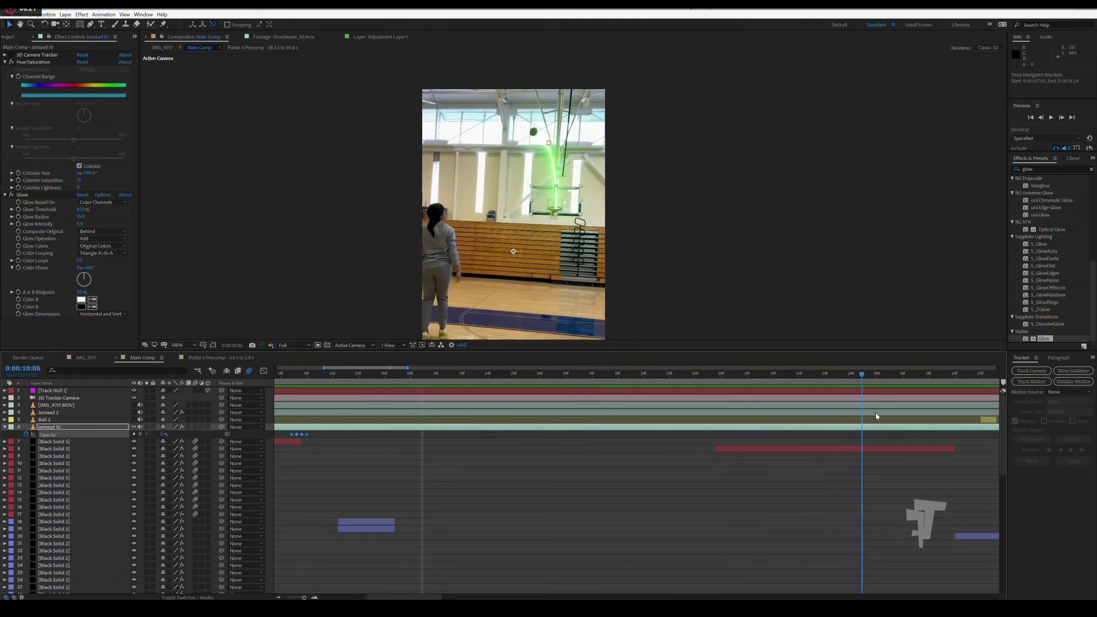
left_click_drag(442, 597, 477, 597)
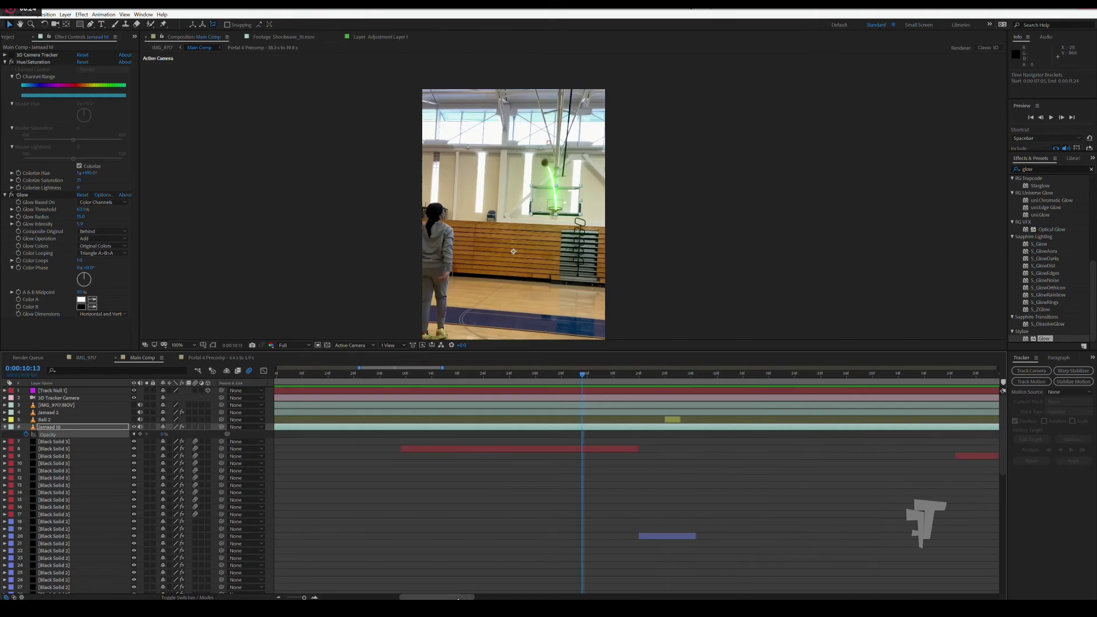
Change layer 6's label colour to peach.
left_click(11, 427)
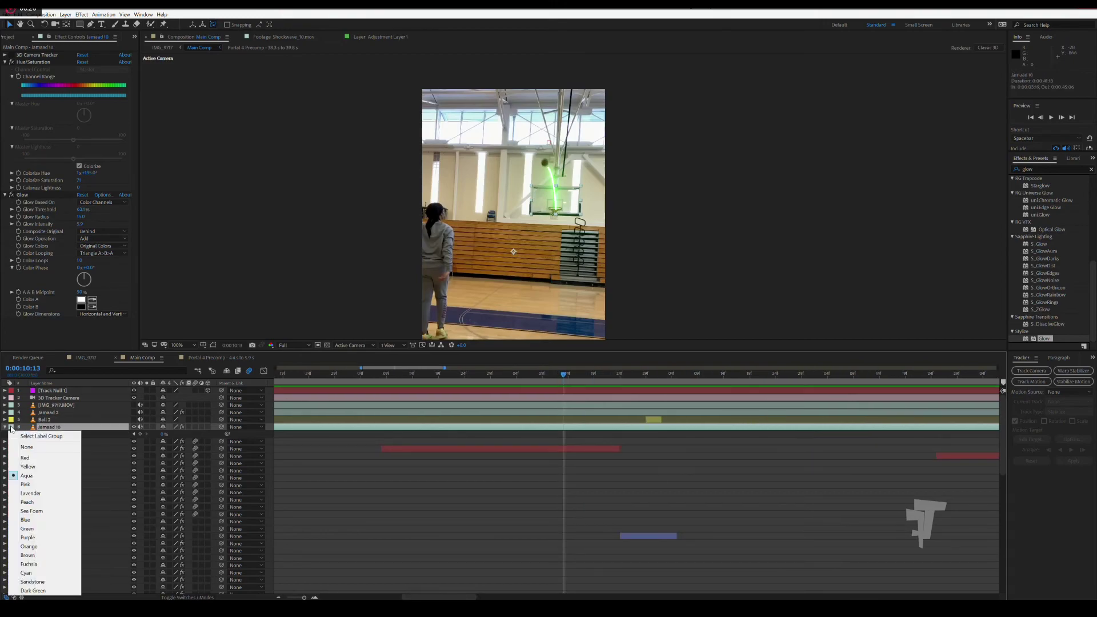
left_click(24, 458)
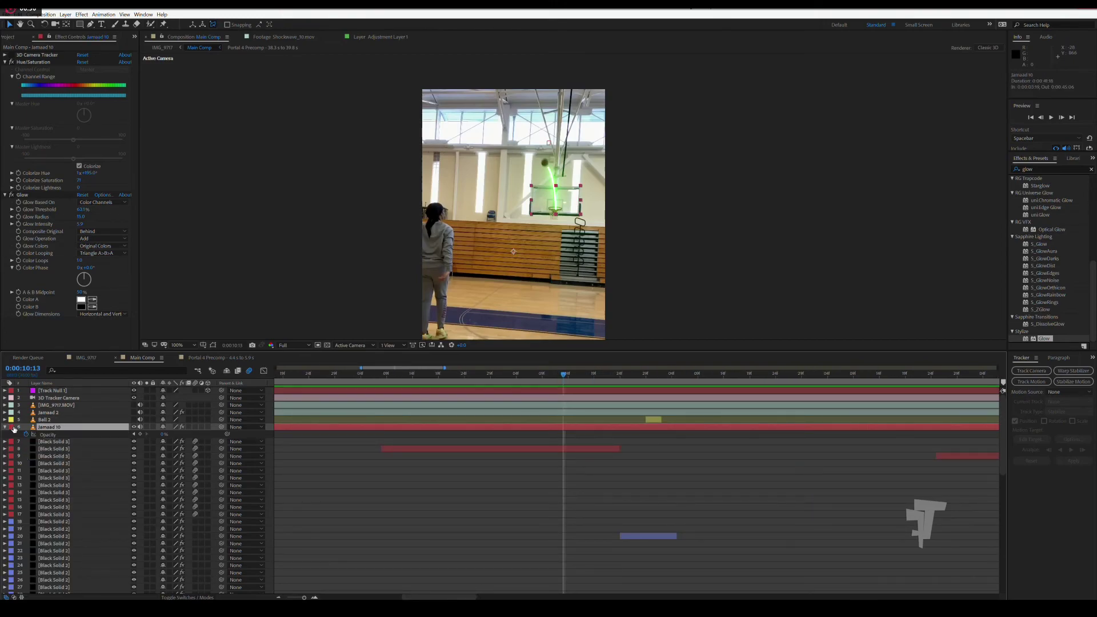
left_click(11, 428)
left_click(73, 490)
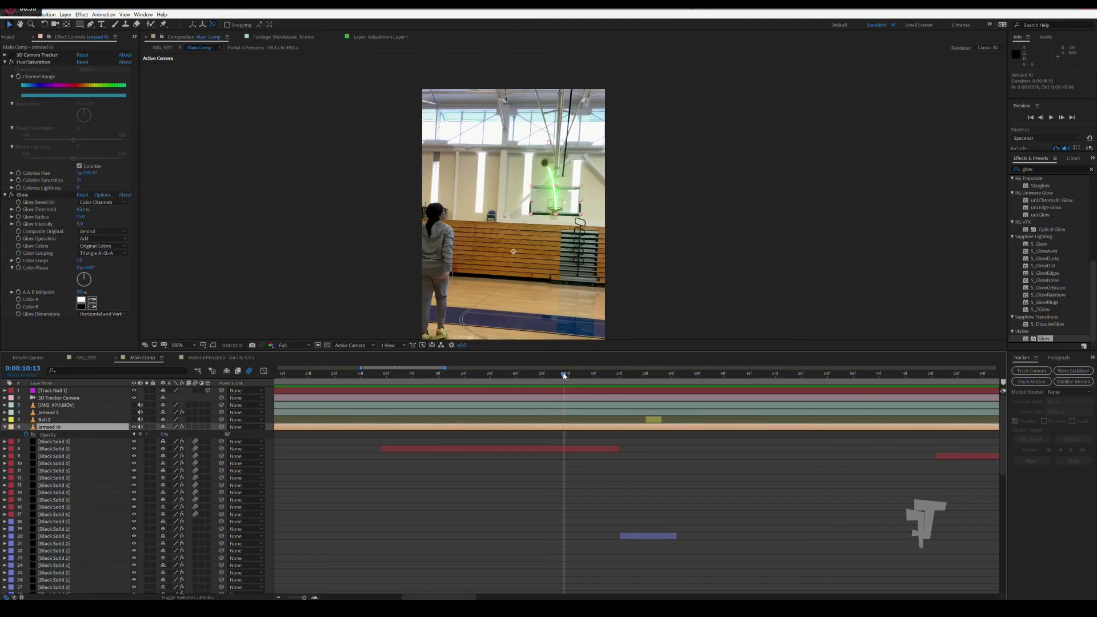
Paste the flash keyframes at the second make, shifted one frame earlier, and check the fade.
left_click_drag(563, 375, 610, 382)
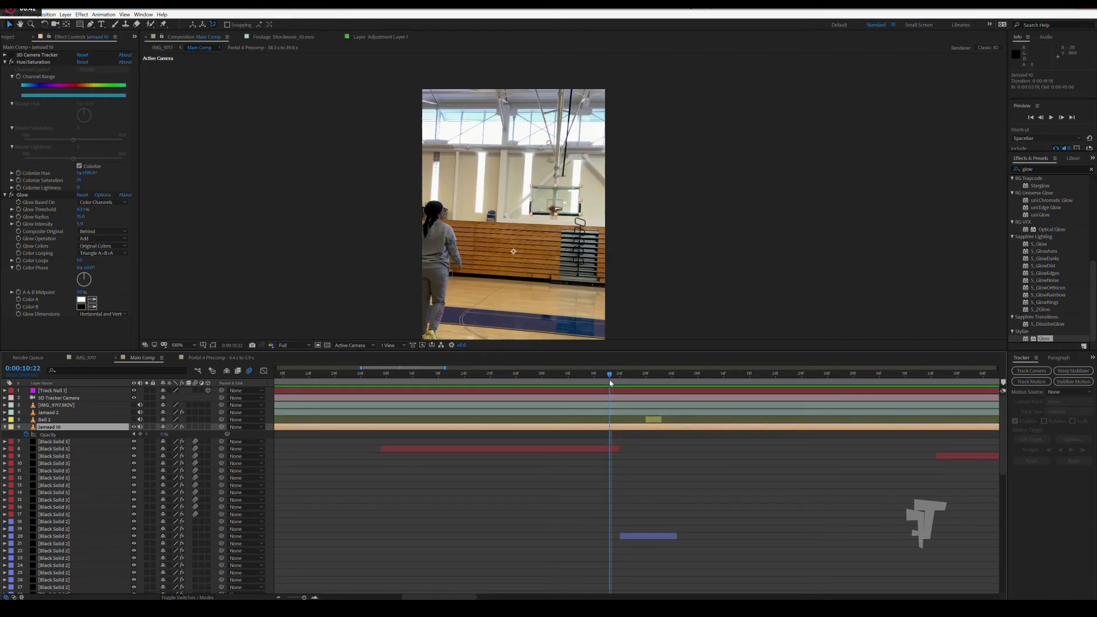
key("ctrl+v")
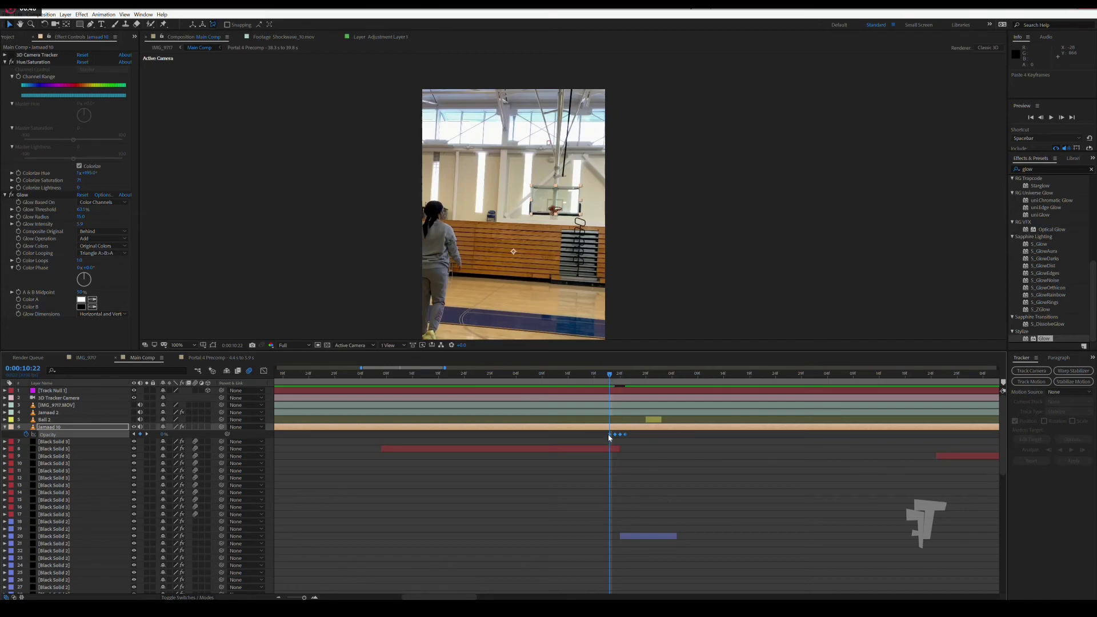
left_click_drag(606, 436, 605, 437)
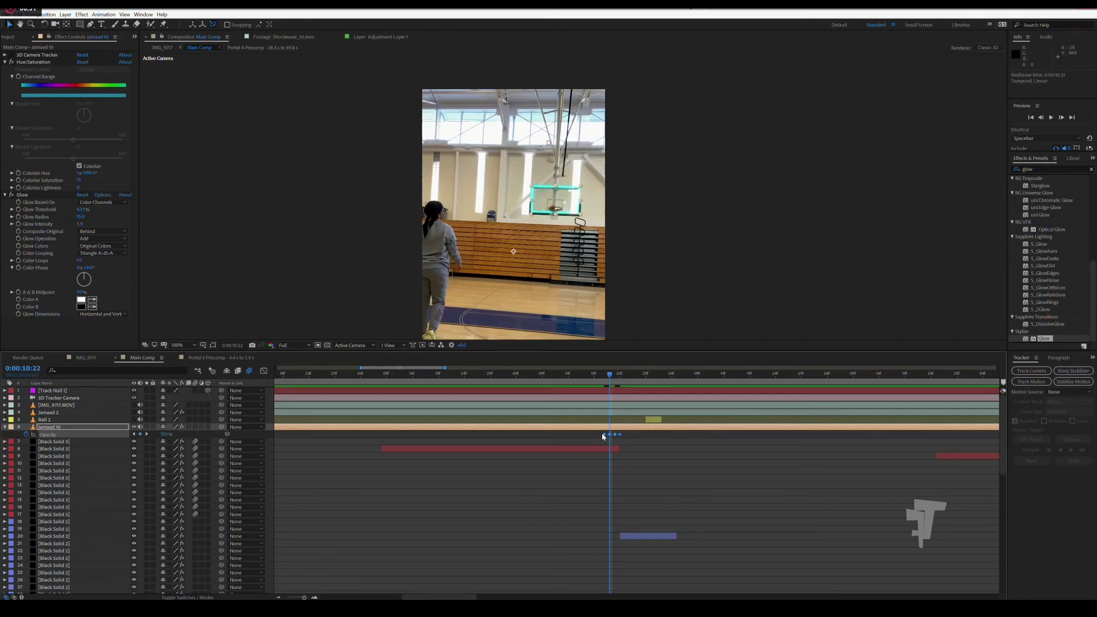
mouse_move(587, 374)
left_mouse_down()
mouse_move(620, 375)
mouse_move(591, 391)
mouse_move(678, 404)
left_mouse_up()
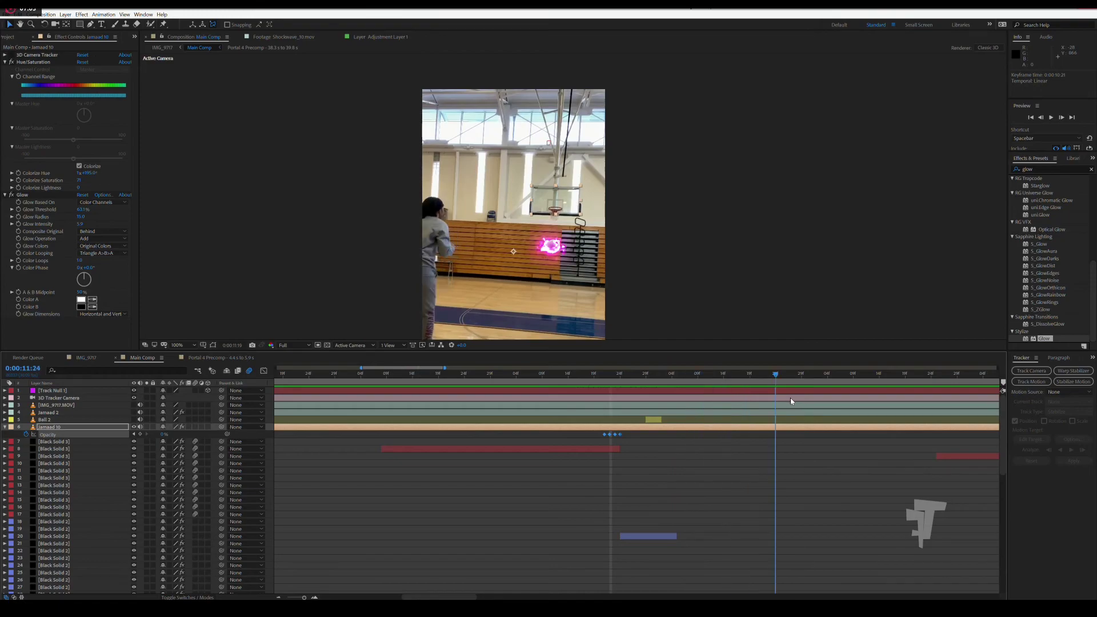
Paste the flash keyframes at the make near 14 seconds, nudge them earlier, and preview.
scroll(651, 428, "right", 10)
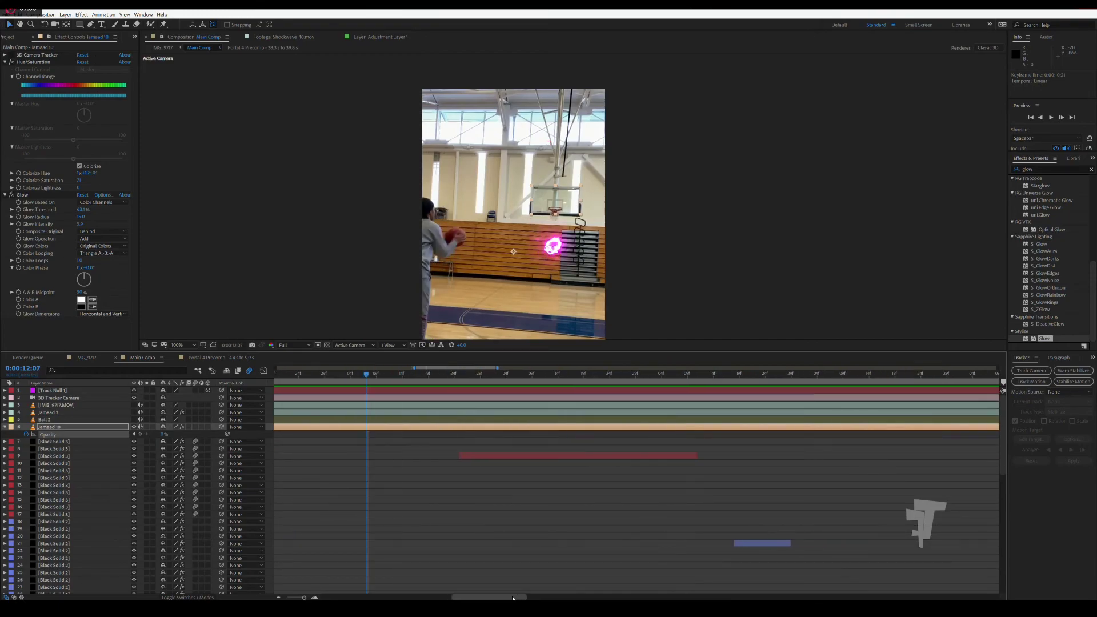
left_click_drag(631, 375, 647, 377)
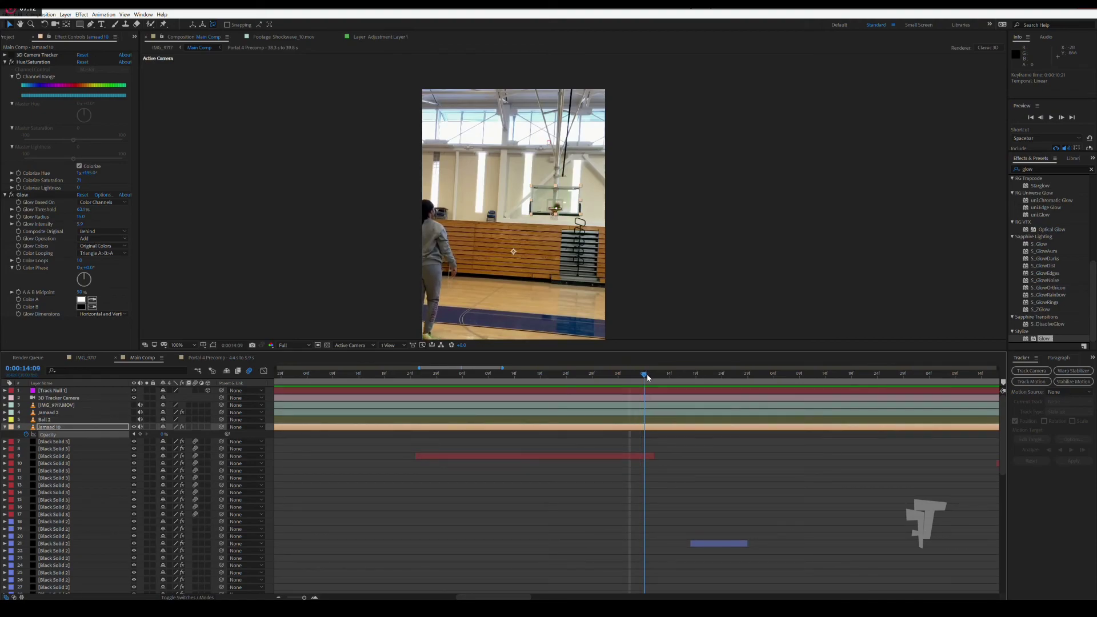
left_click(640, 428)
key("ctrl+v")
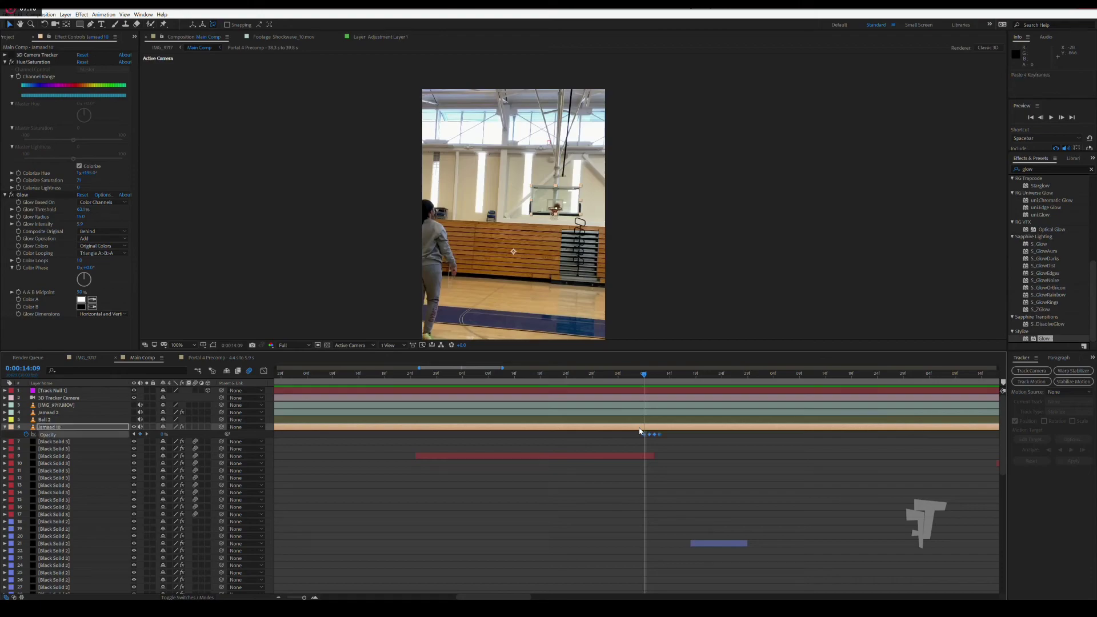
left_click_drag(650, 436, 645, 438)
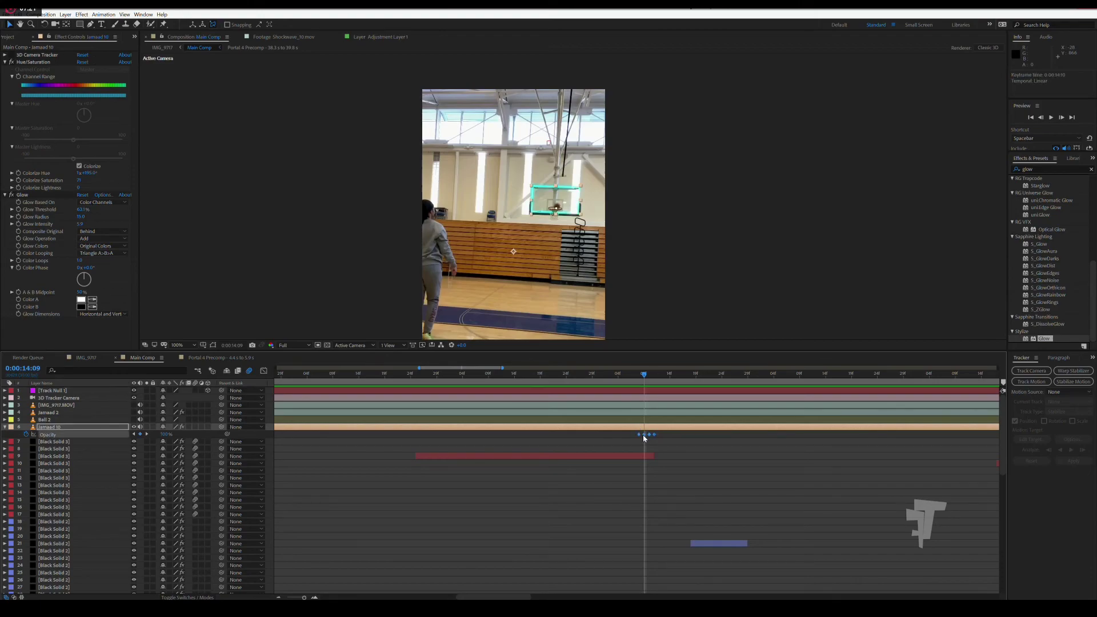
left_click(624, 374)
key("space")
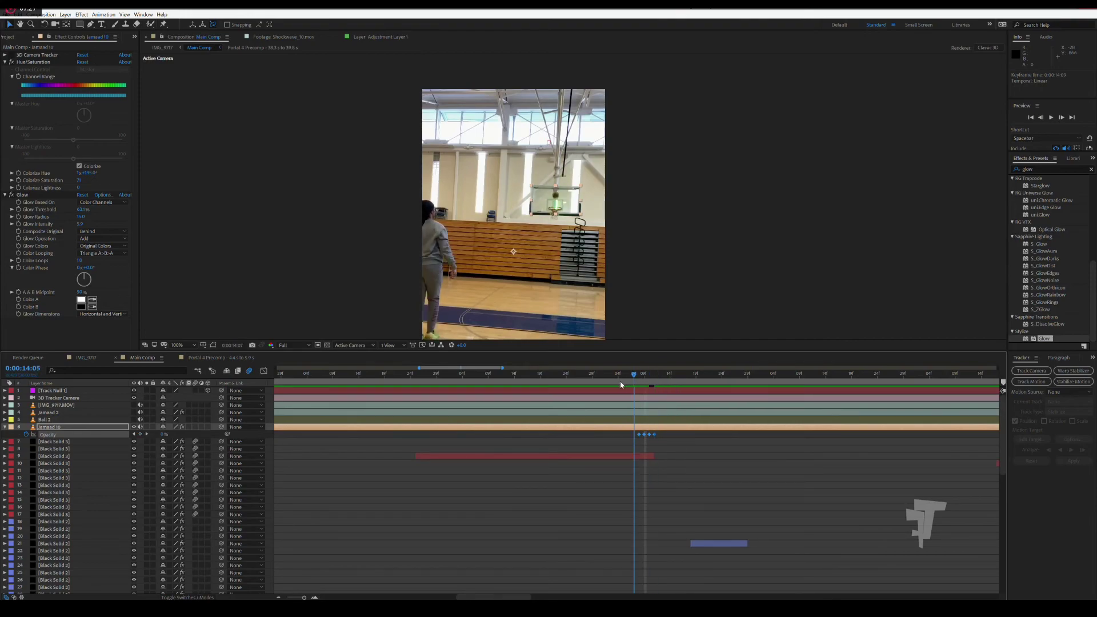
left_click_drag(645, 384, 649, 384)
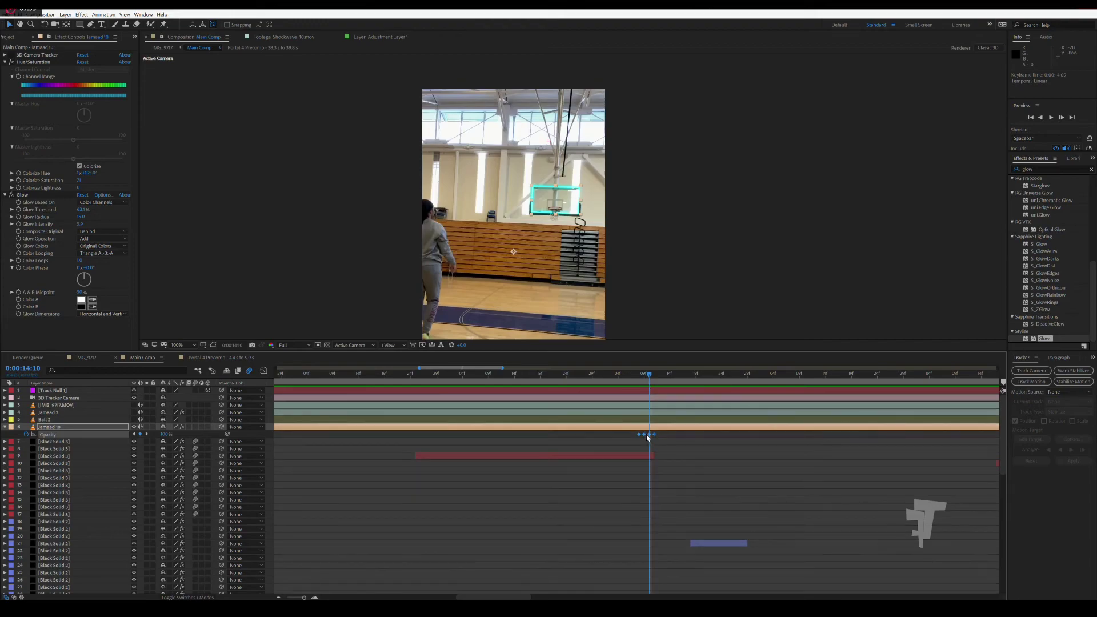
left_click_drag(636, 379, 903, 395)
Paste the four Opacity keyframes at the following make, shift them one frame earlier, and scrub to 0:00:21:16.
scroll(642, 386, "right", 5)
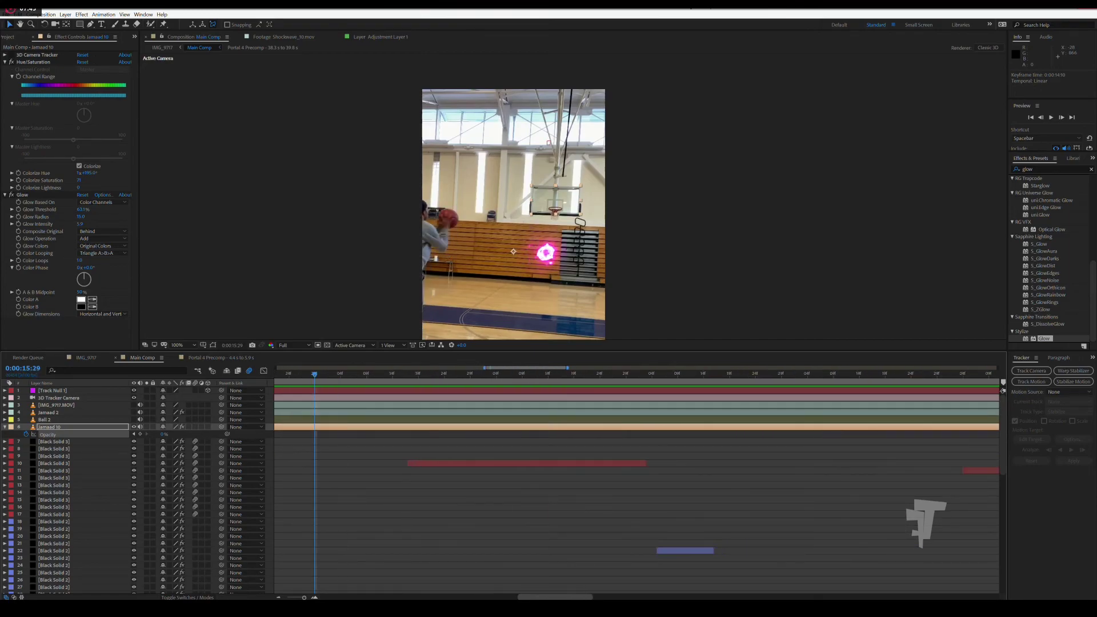
left_click(623, 378)
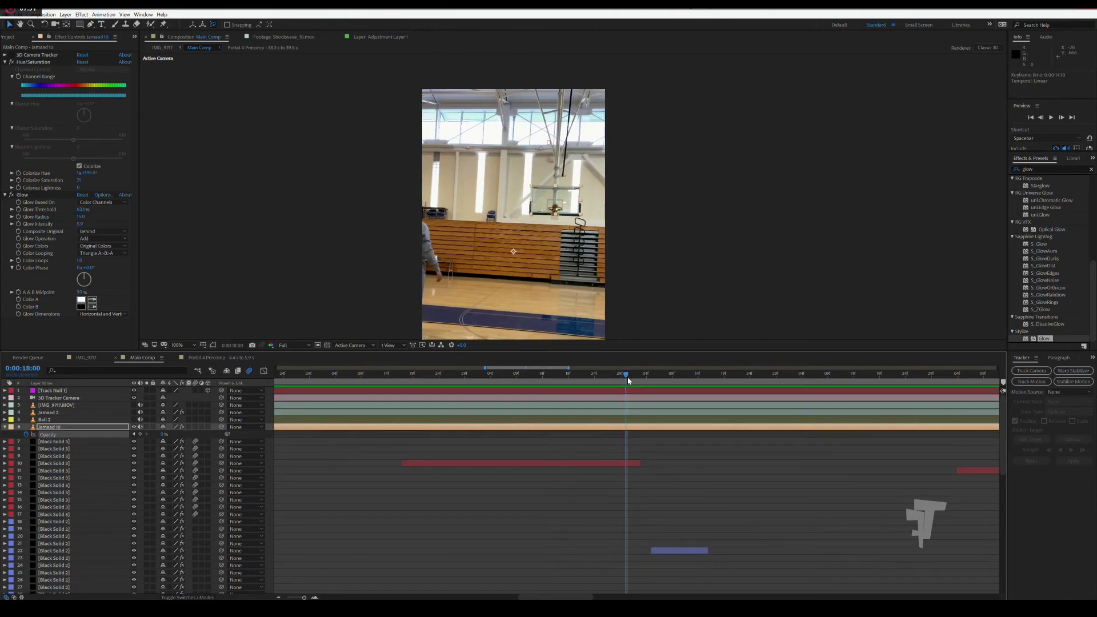
key("ctrl+v")
key("alt+Left")
left_click_drag(603, 382, 656, 383)
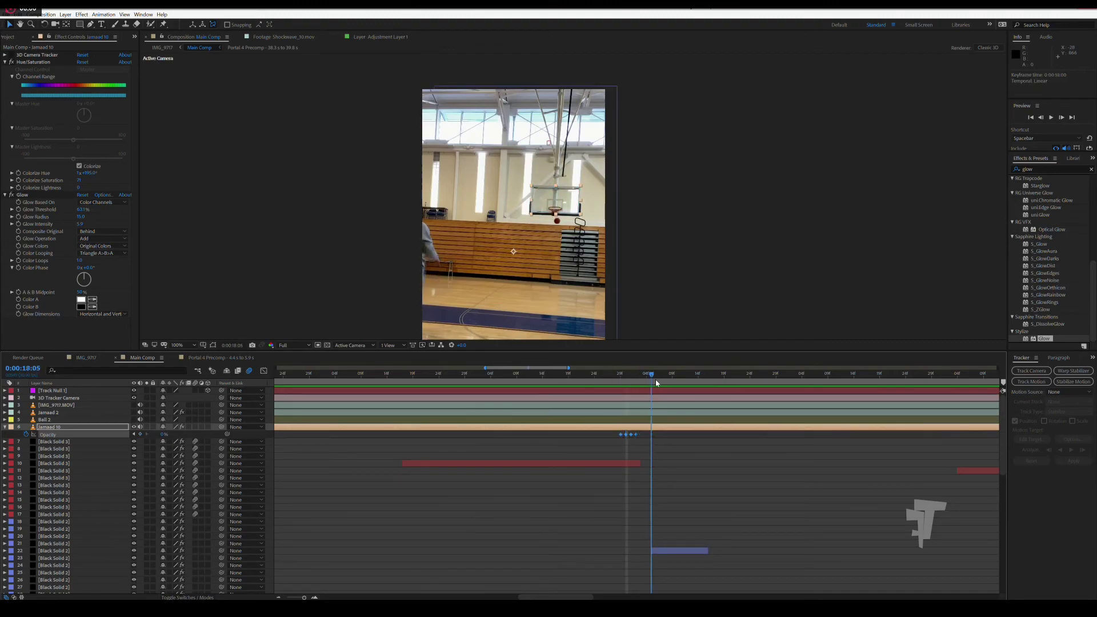
left_click_drag(656, 383, 693, 381)
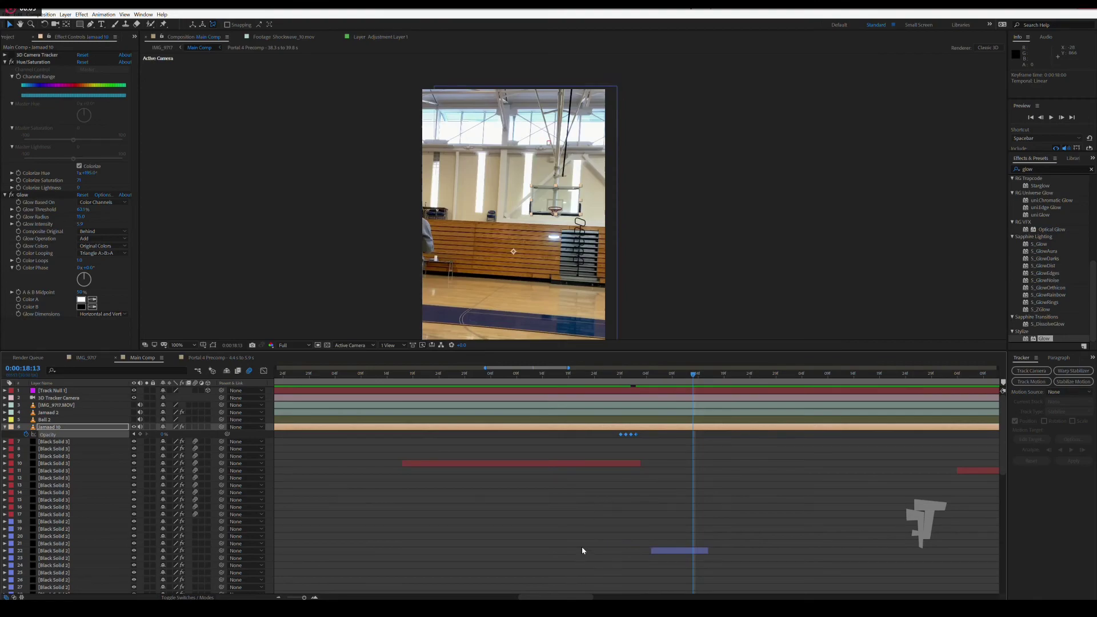
left_click_drag(572, 597, 627, 598)
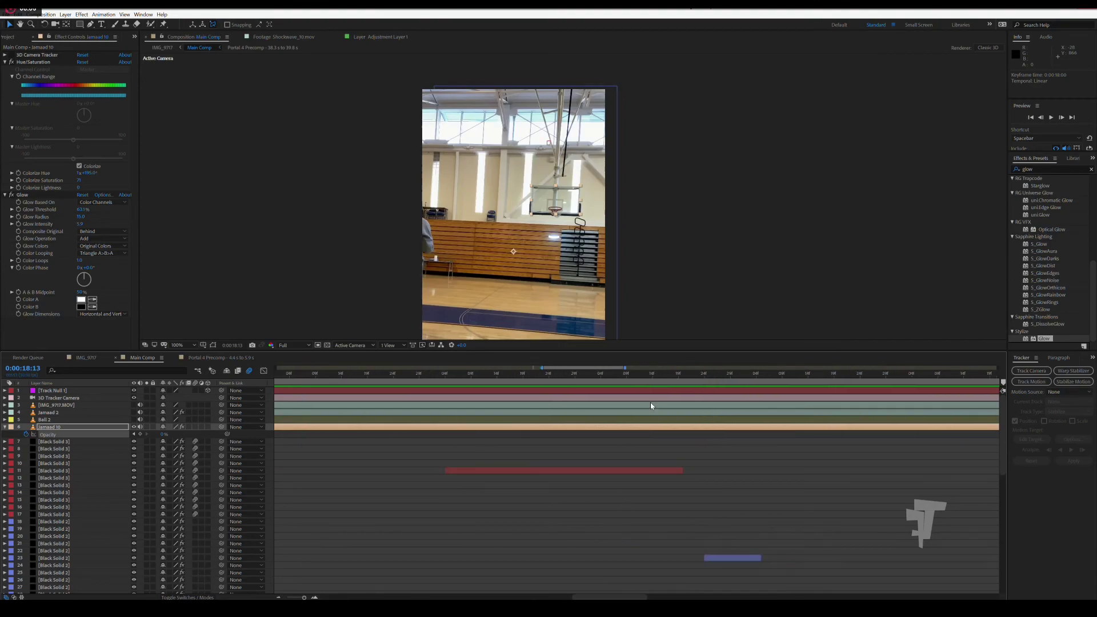
left_click_drag(654, 375, 663, 375)
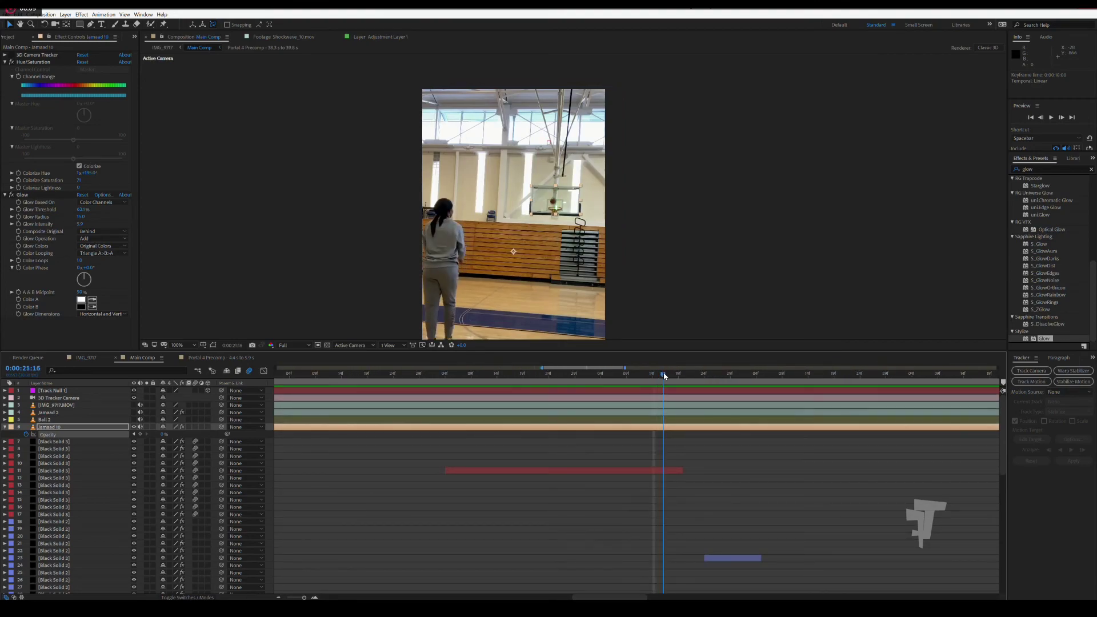
Raise the top point of Black Solid 3's trail mask slightly and review the trail.
left_click(660, 470)
key("u")
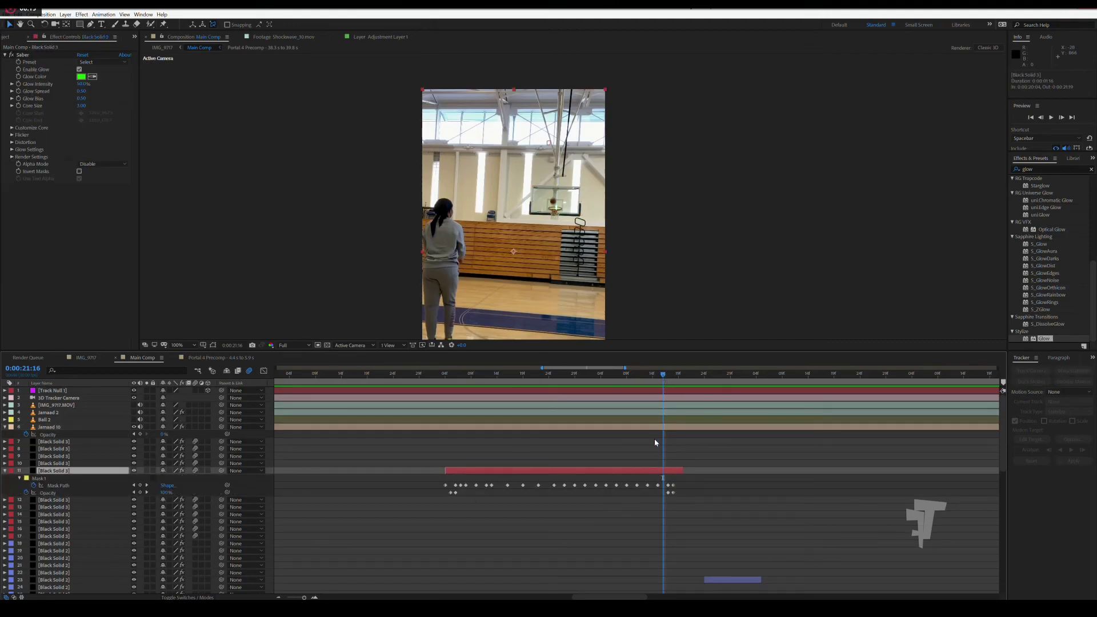
left_click_drag(664, 375, 657, 375)
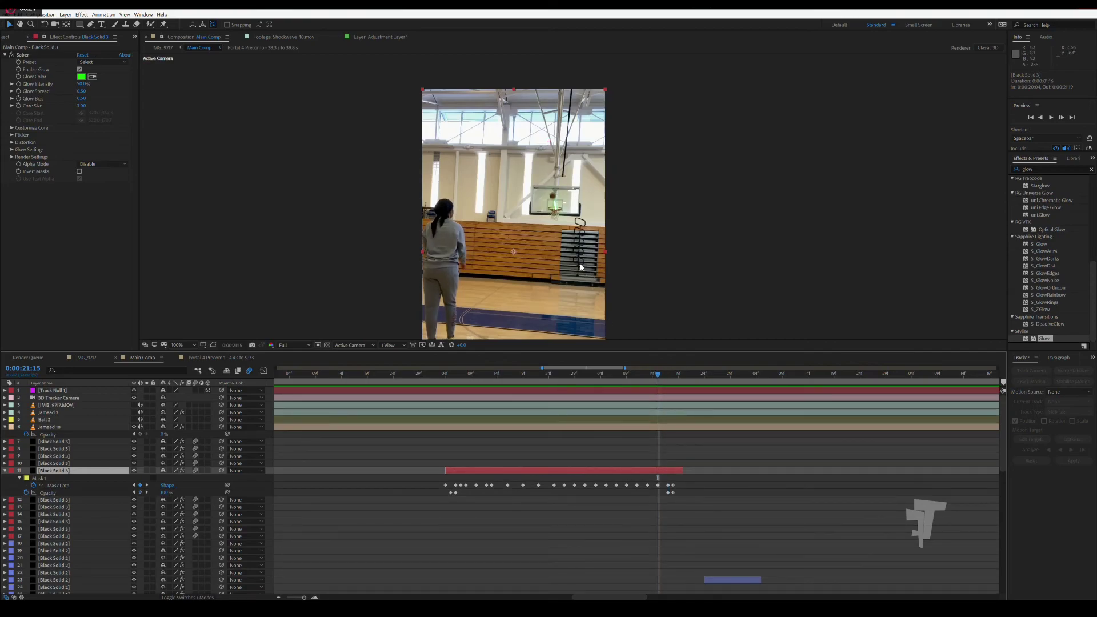
scroll(556, 249, "up", 4)
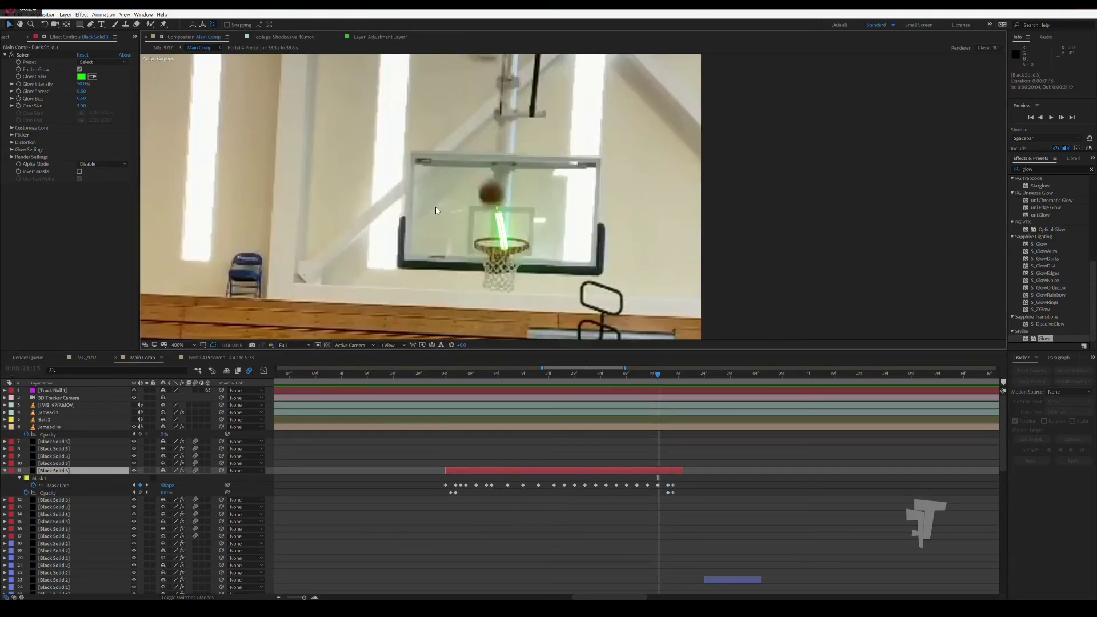
left_click_drag(497, 208, 498, 198)
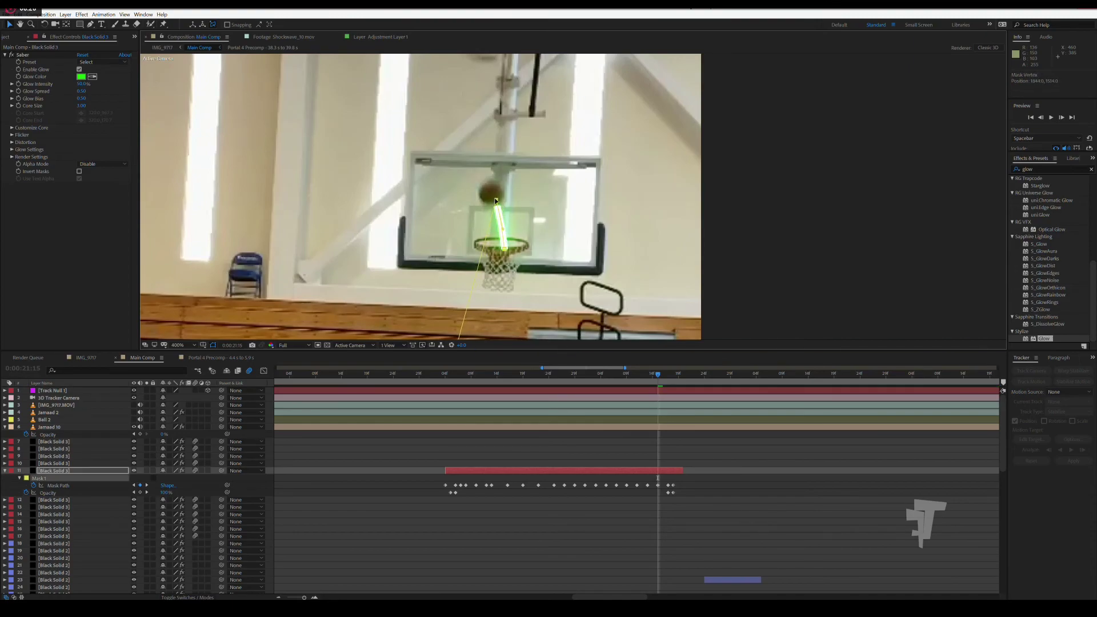
left_click(641, 375)
left_click_drag(641, 374, 667, 376)
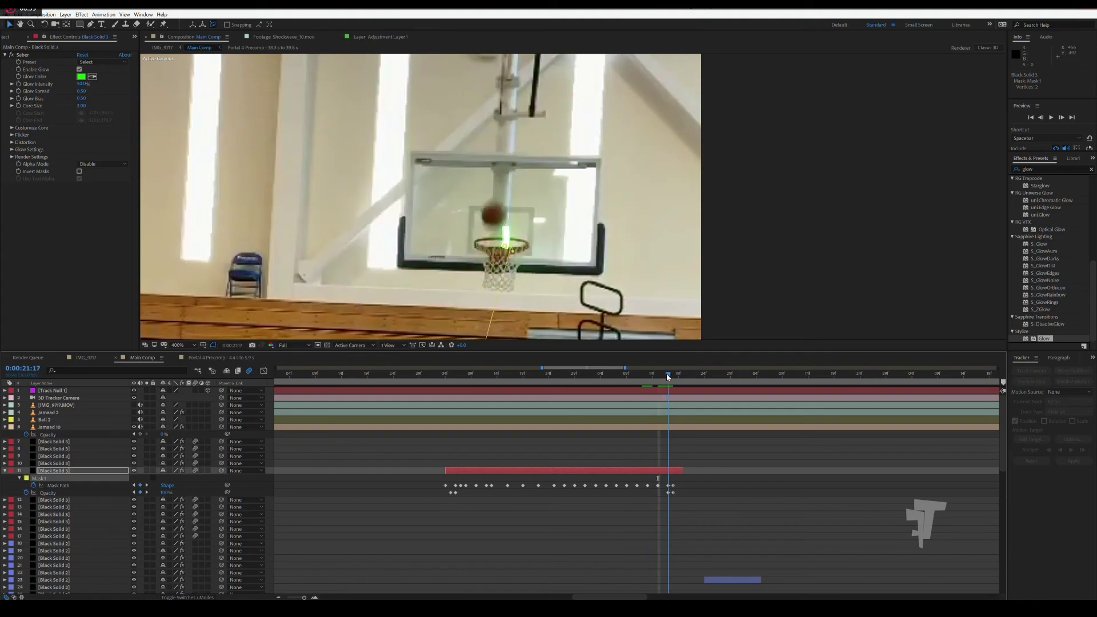
Paste the four Opacity keyframes on Jamaad 10 at 0:00:21:17, shifted one frame earlier.
left_click(663, 429)
key("ctrl+v")
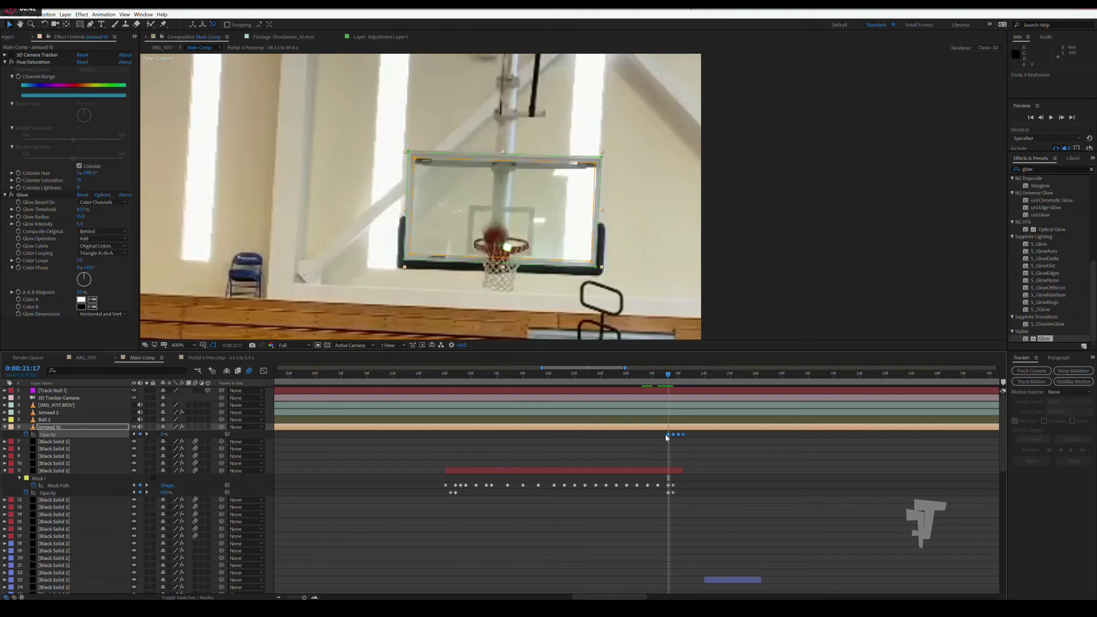
key("alt+Left")
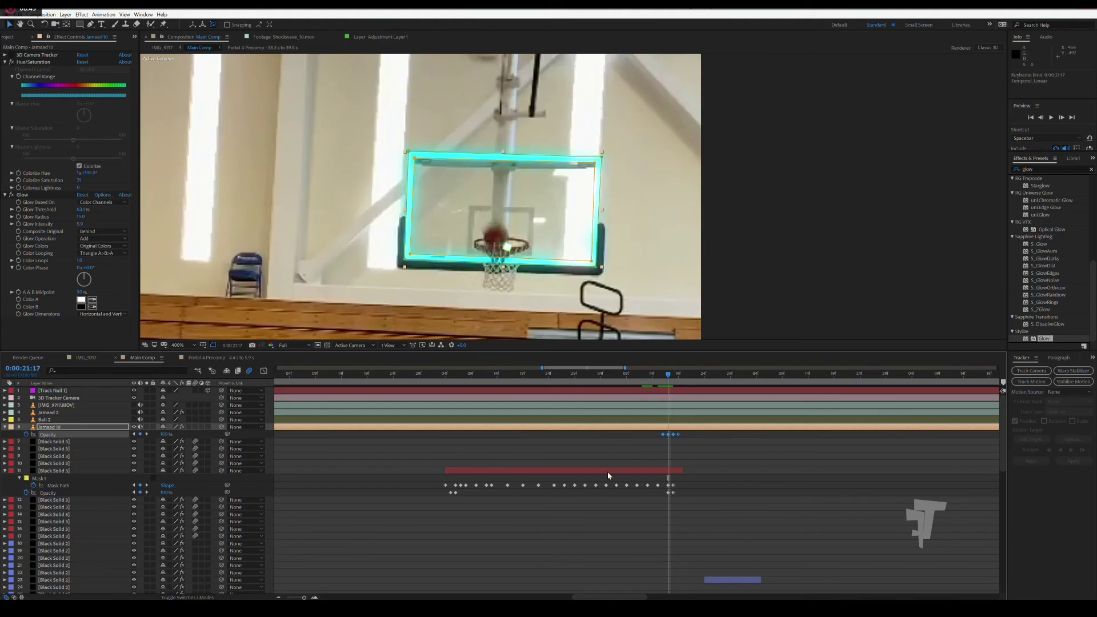
key("minus")
key("minus")
key("minus")
key("minus")
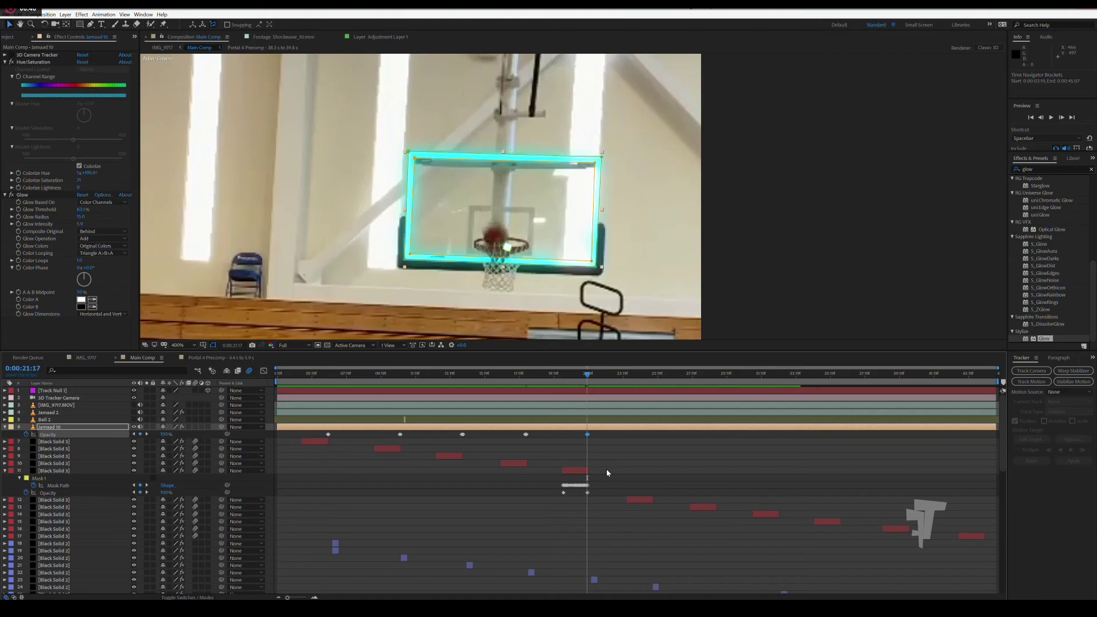
key("equal")
key("equal")
key("equal")
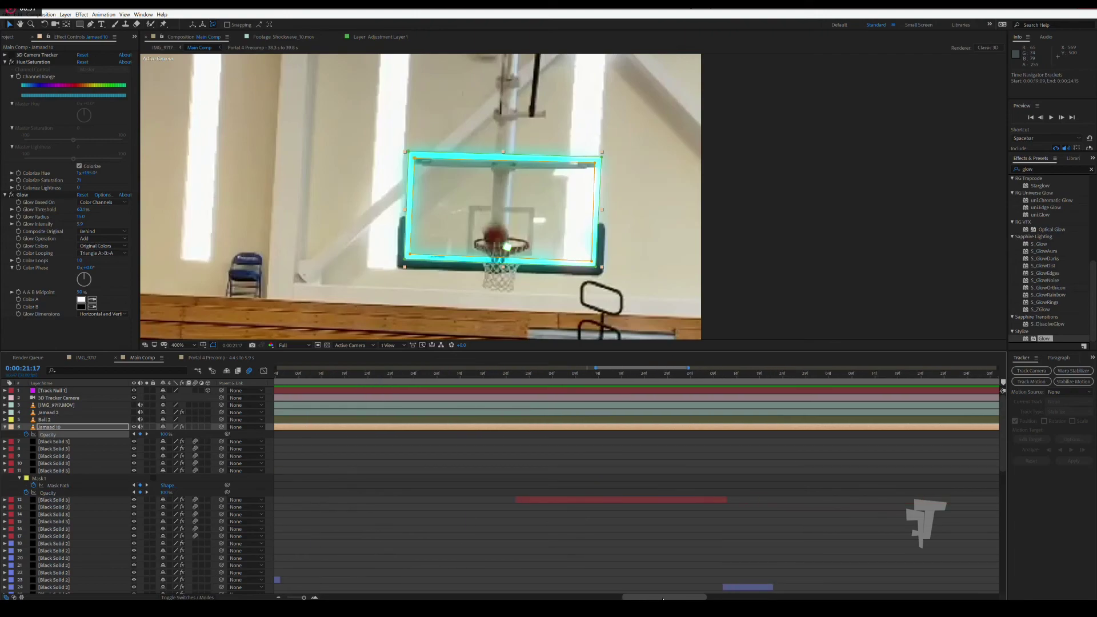
Paste the Opacity flash keyframes at the 0:00:25:07 make, one frame earlier.
left_click_drag(612, 594, 654, 427)
left_click(640, 379)
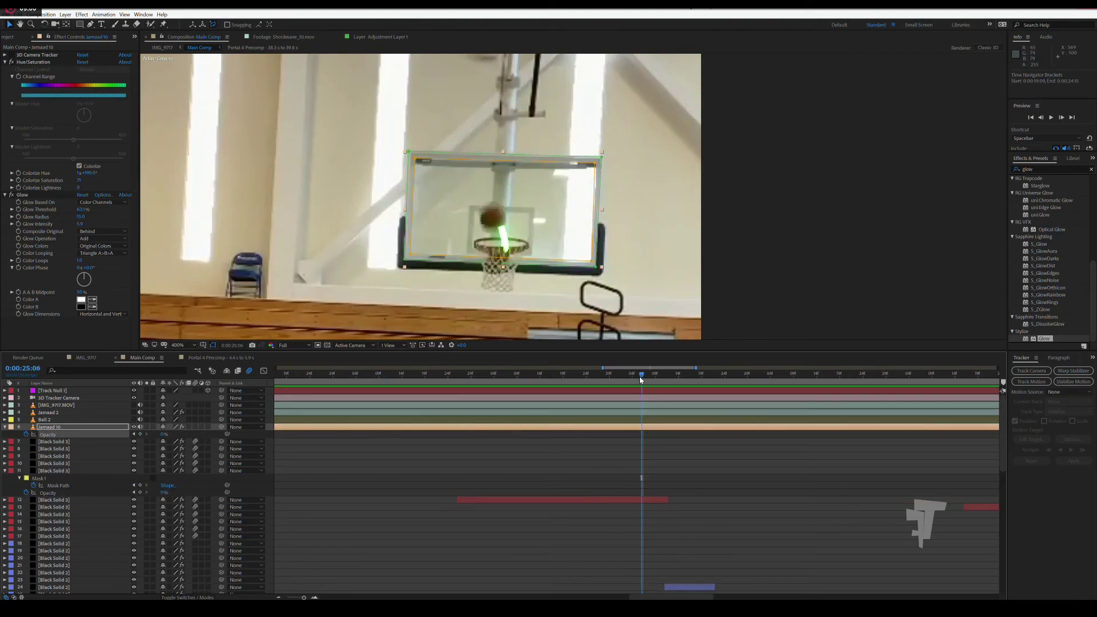
left_click_drag(641, 379, 647, 381)
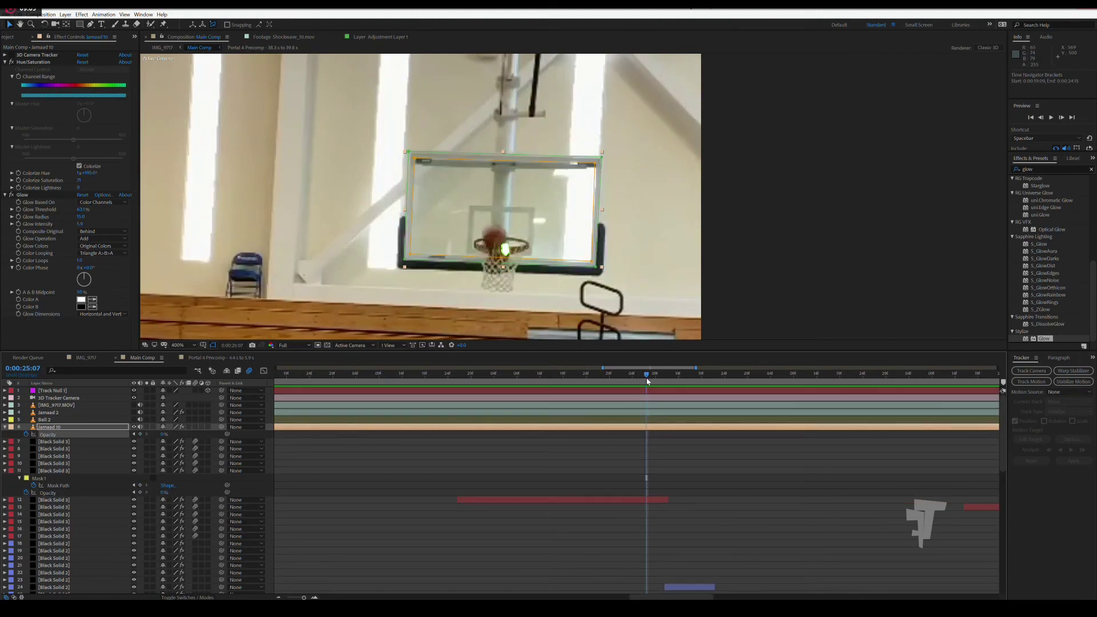
key("ctrl+v")
left_click_drag(648, 436, 645, 437)
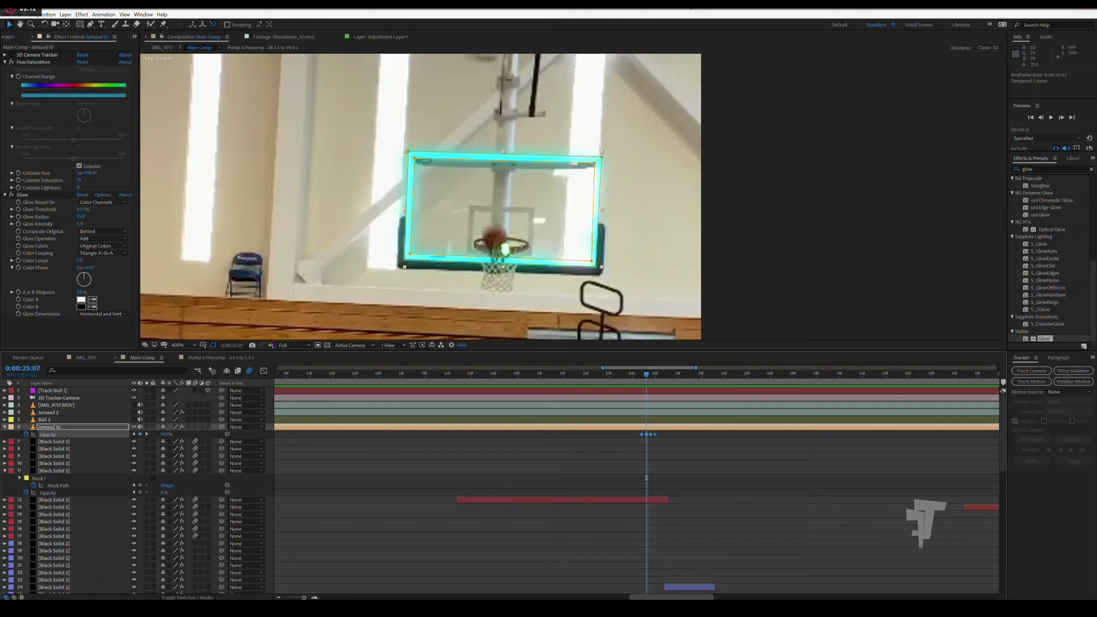
Paste the flash keyframes at the make near 0:00:28:27, nudge them earlier, and preview.
left_click_drag(676, 597, 688, 599)
scroll(587, 400, "right", 5)
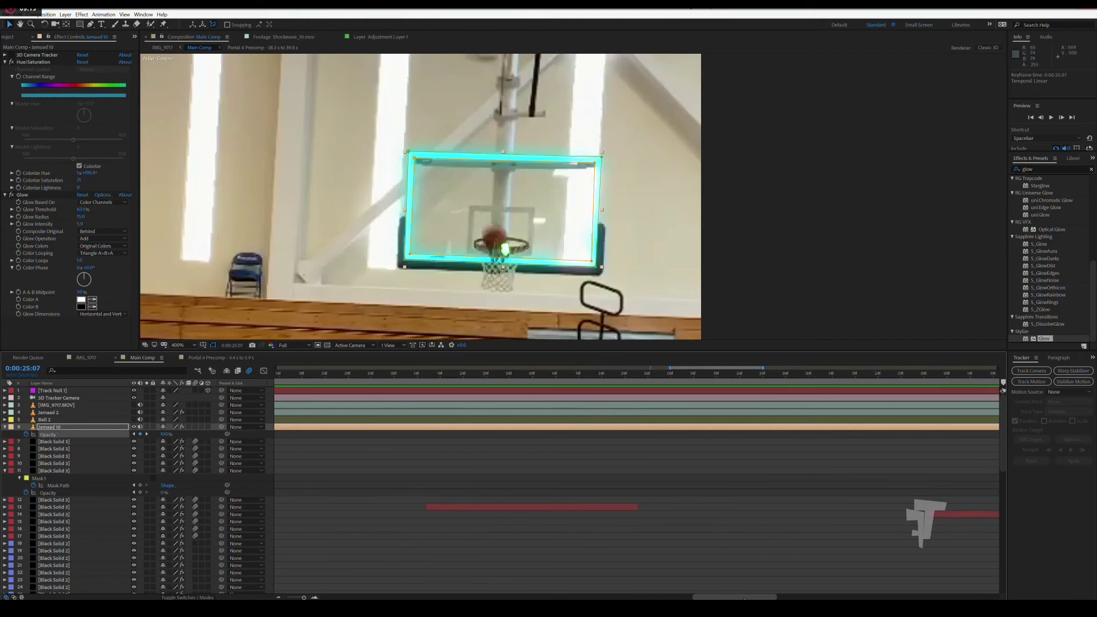
left_click_drag(581, 381, 582, 381)
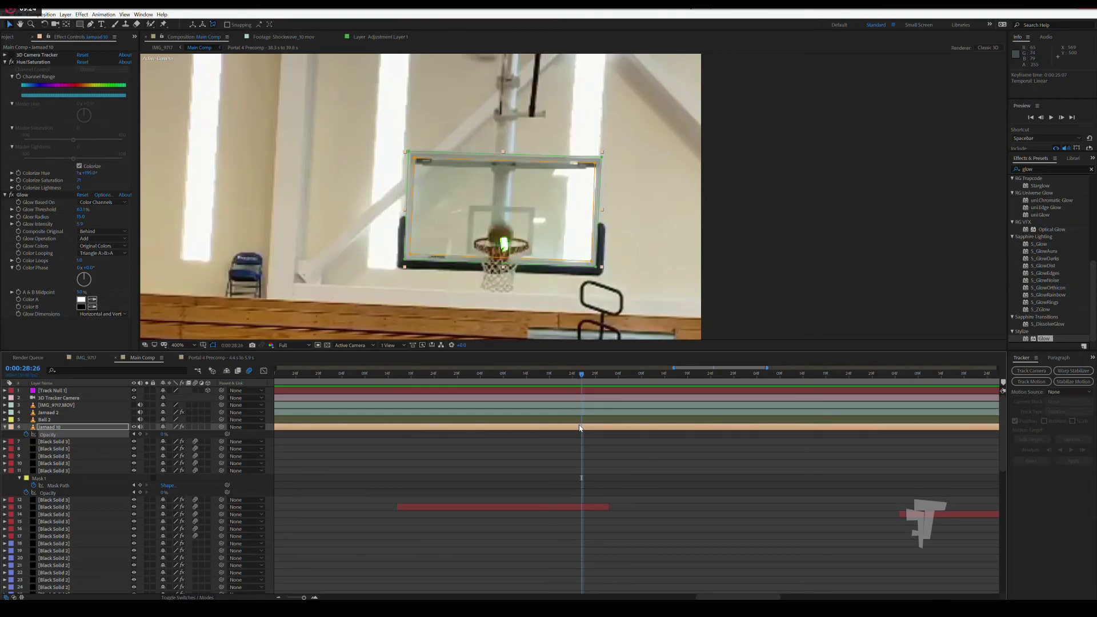
key("ctrl+v")
left_click_drag(583, 435, 578, 435)
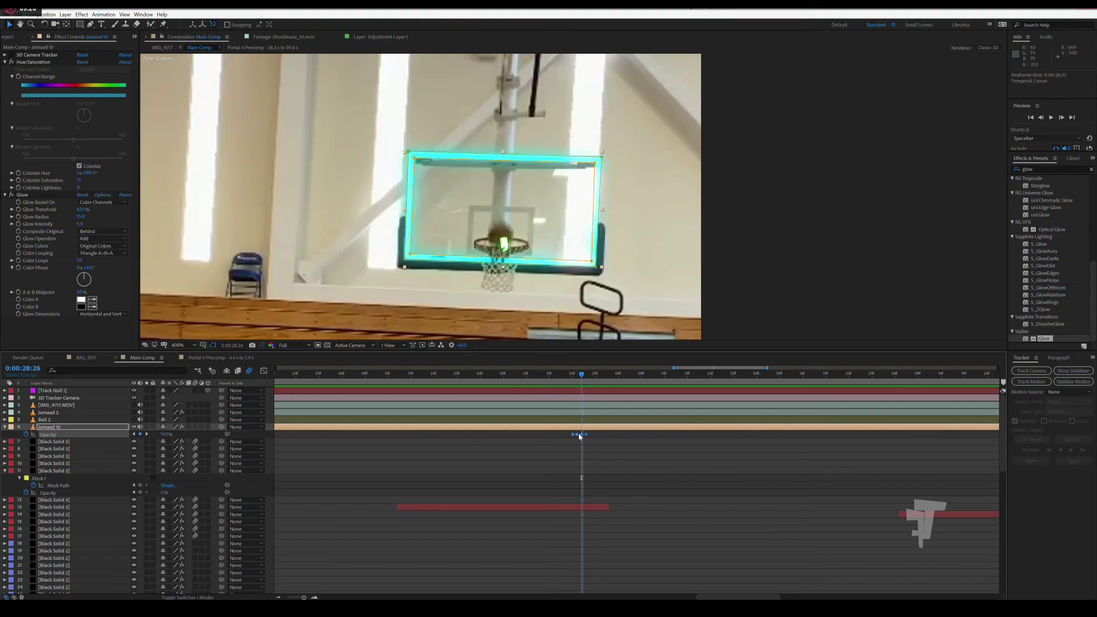
left_click(536, 374)
left_click_drag(538, 375, 590, 389)
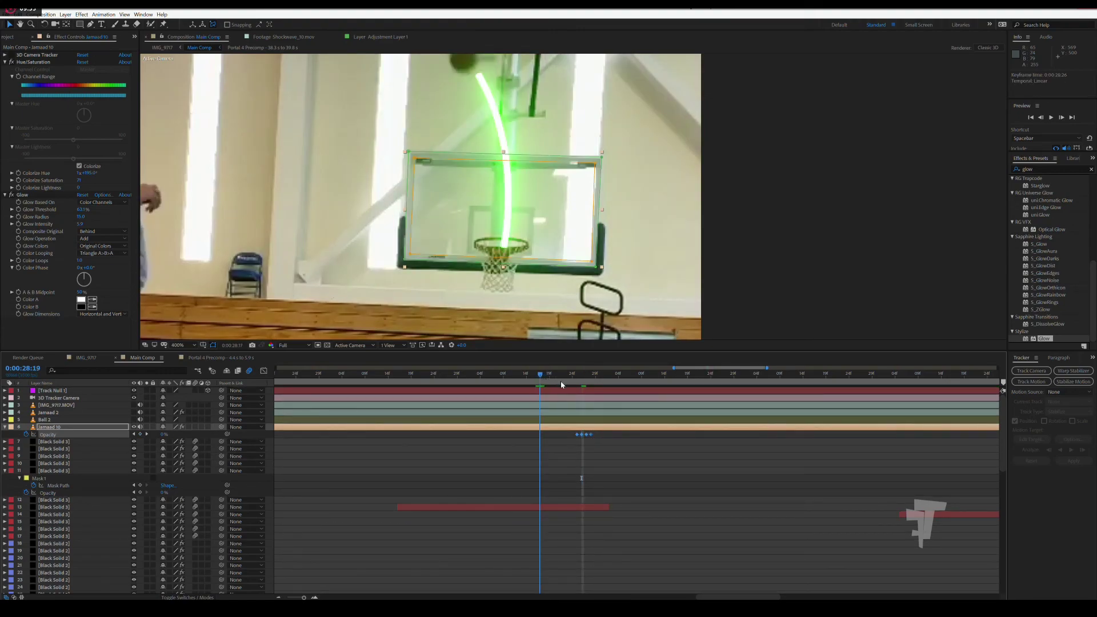
key("space")
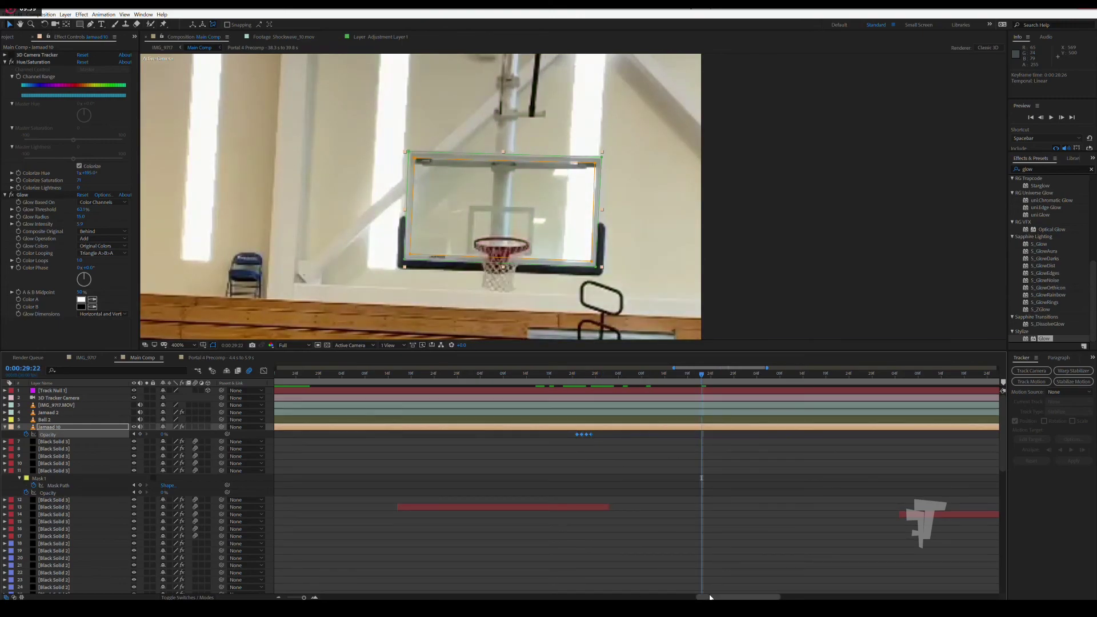
Paste the flash keyframes at the make near 0:00:32:14 and check the glow.
scroll(685, 522, "right", 2)
scroll(714, 542, "right", 3)
scroll(765, 583, "right", 3)
scroll(765, 583, "right", 1)
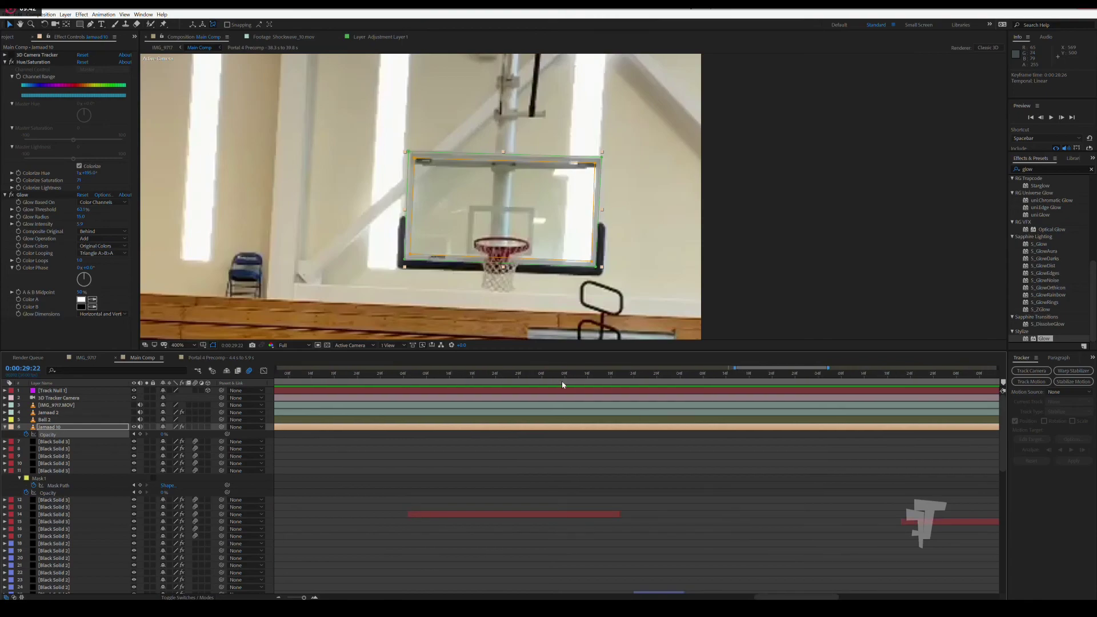
left_click_drag(575, 379, 596, 381)
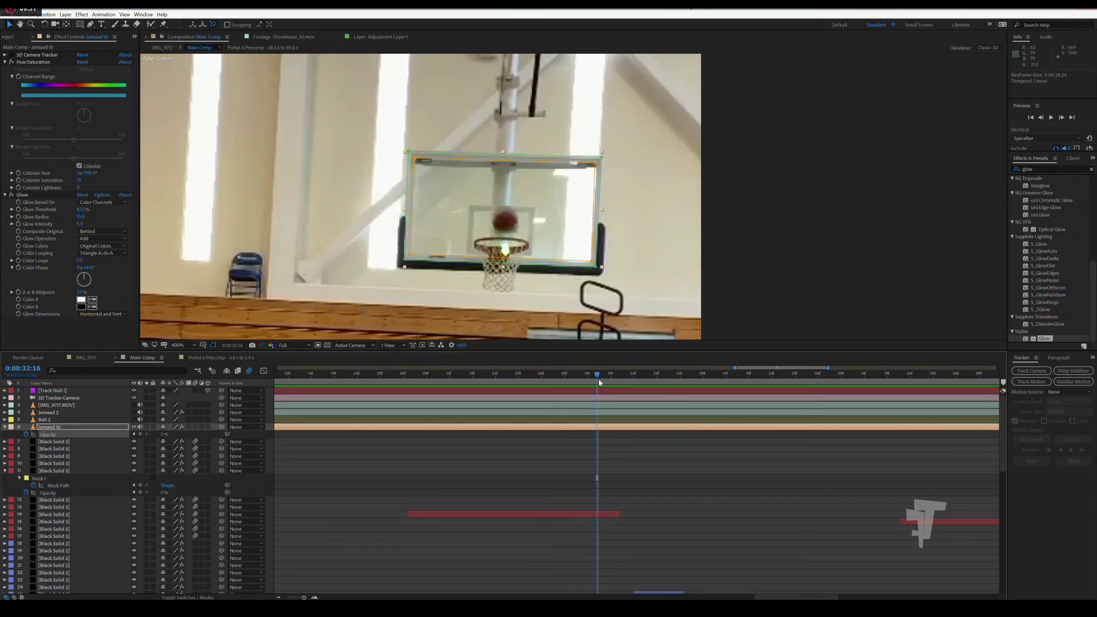
key("ctrl+v")
left_click_drag(598, 379, 643, 376)
left_click_drag(800, 597, 862, 598)
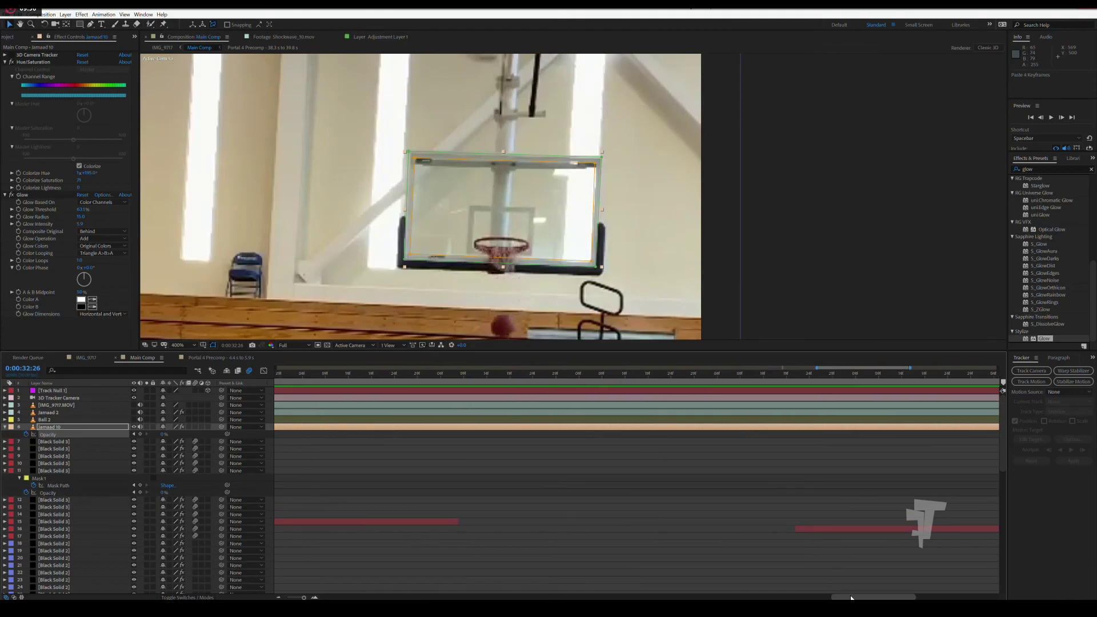
Slide the Opacity keyframes to line up with the rim frame at 0:00:36:04 and preview the flash.
left_click(553, 377)
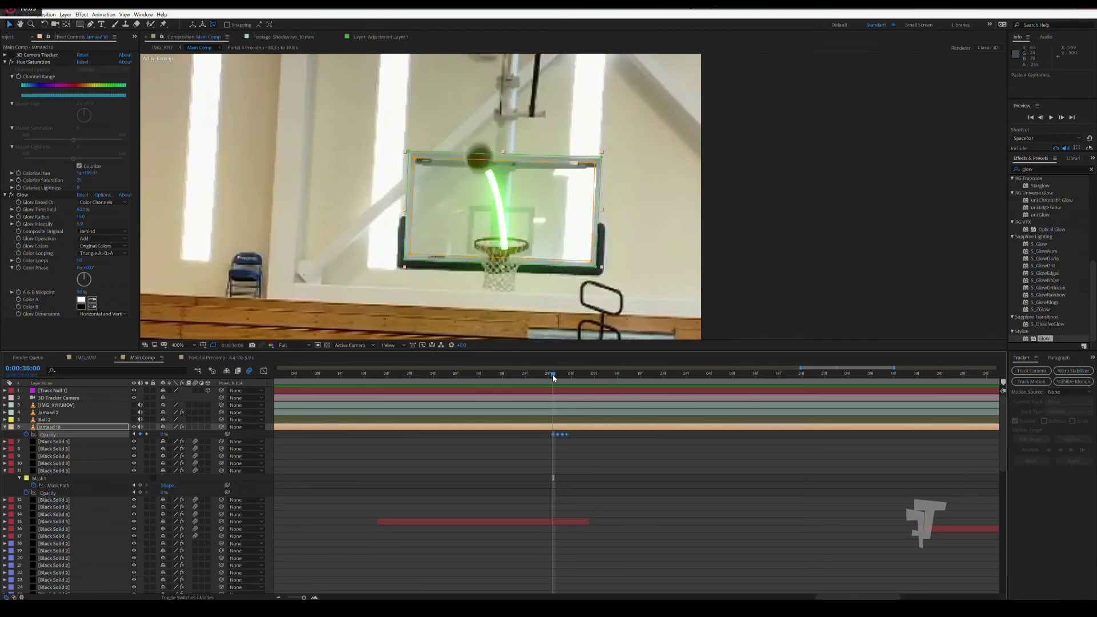
left_click(576, 377)
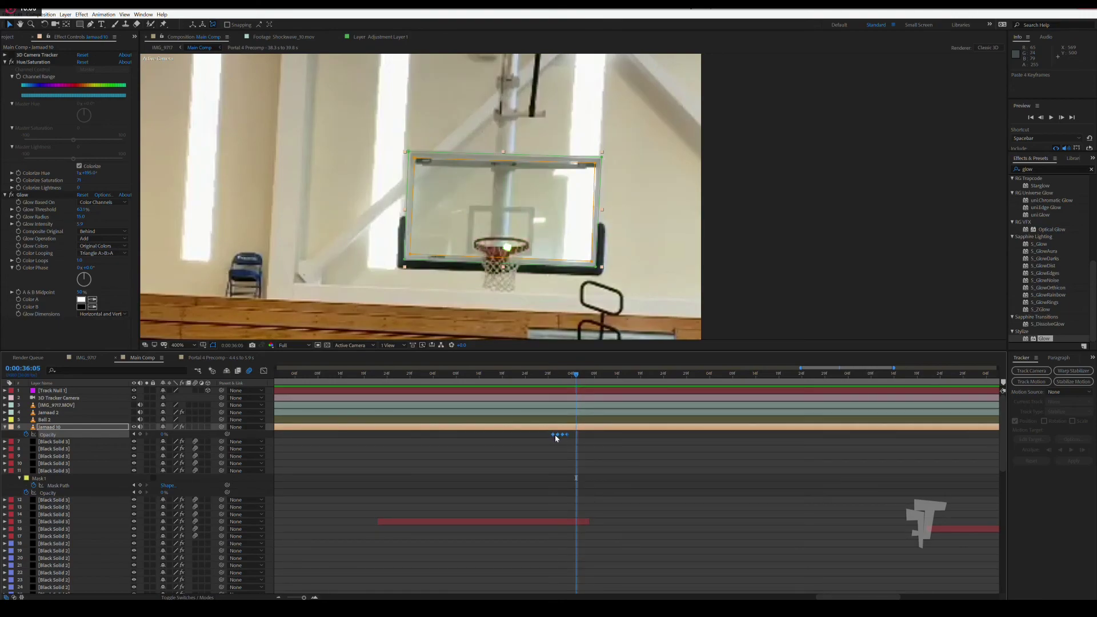
left_click(573, 375)
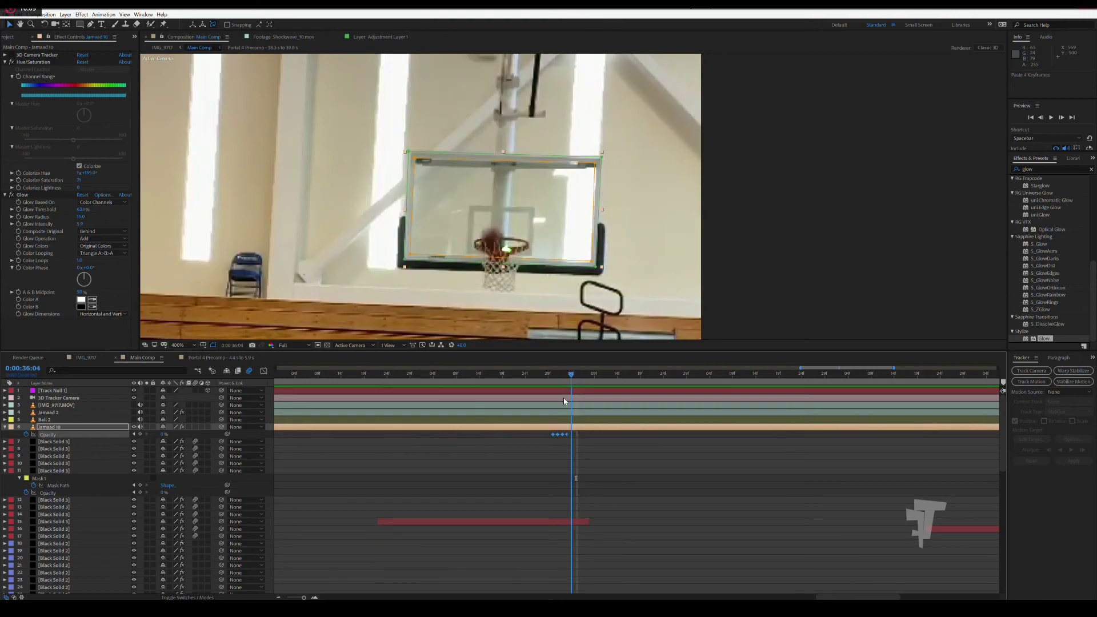
left_click_drag(552, 434, 565, 437)
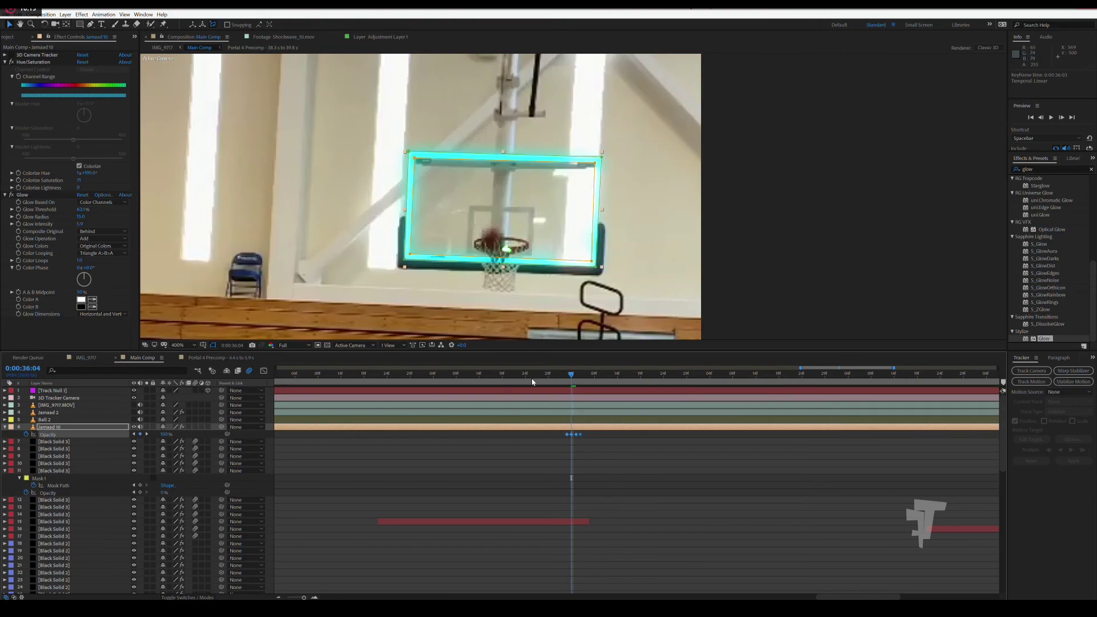
left_click_drag(535, 375, 558, 374)
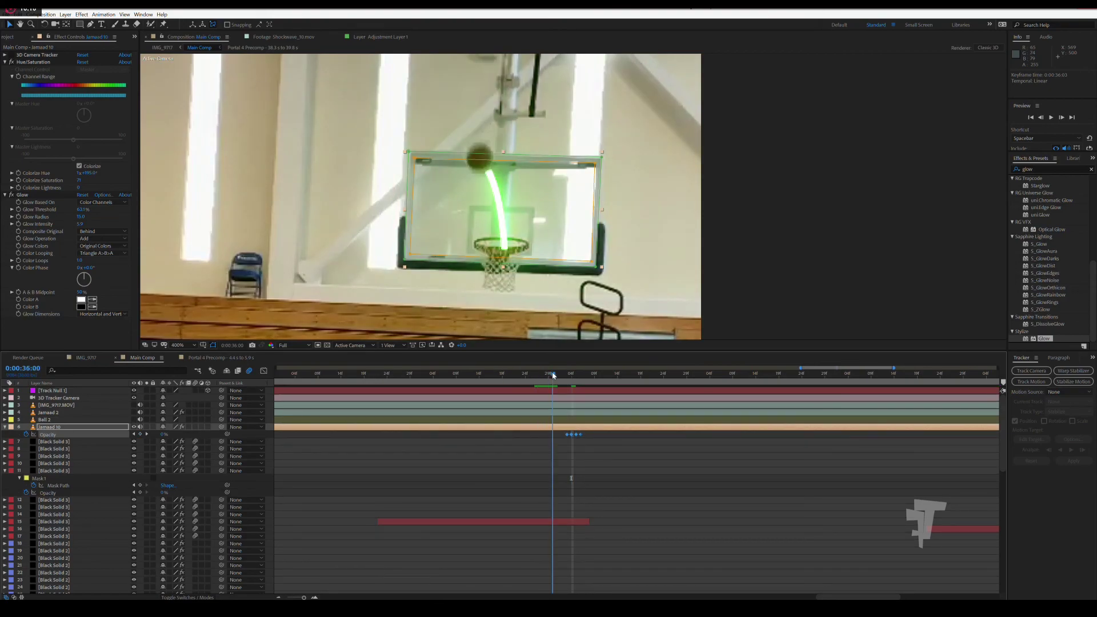
key("space")
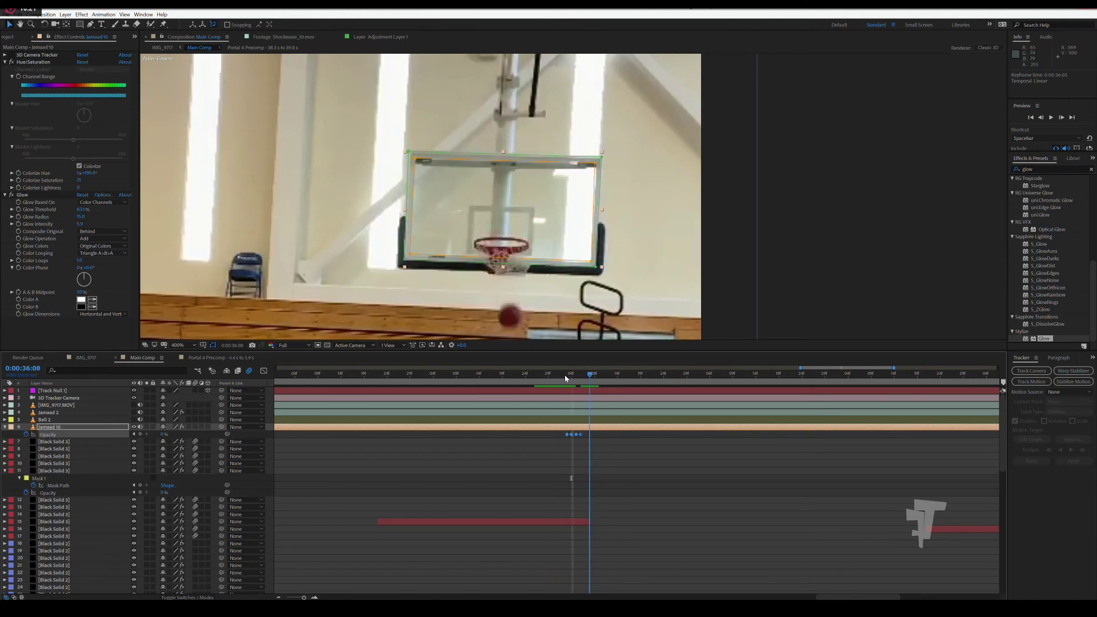
left_click(550, 380)
left_click_drag(550, 380, 571, 379)
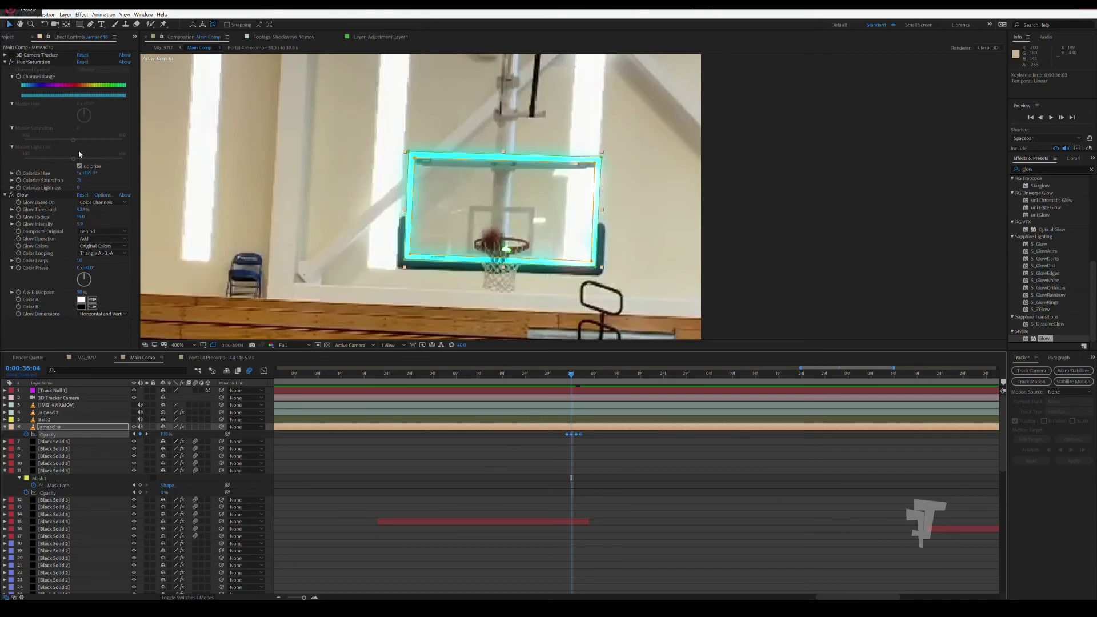
Shift the Colorize Hue to about +129° so the backboard glow turns green.
left_click_drag(90, 173, 64, 174)
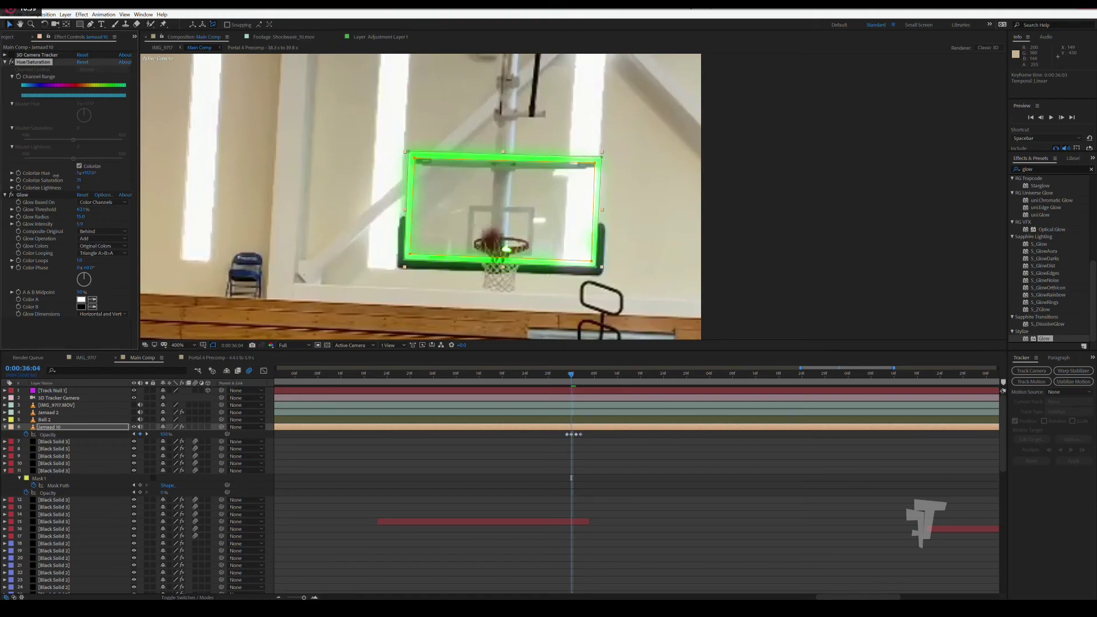
left_click_drag(58, 176, 65, 176)
key("space")
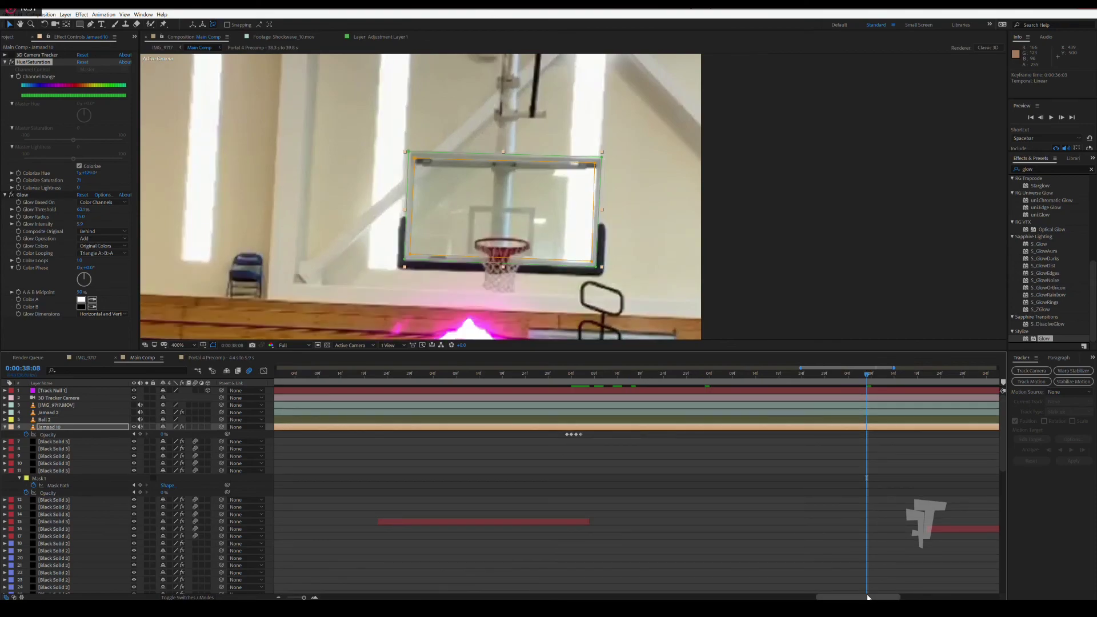
Paste the Opacity flash keyframes on the backboard layer at 0:00:40:04, one frame earlier.
left_click(562, 374)
left_click_drag(572, 377, 577, 376)
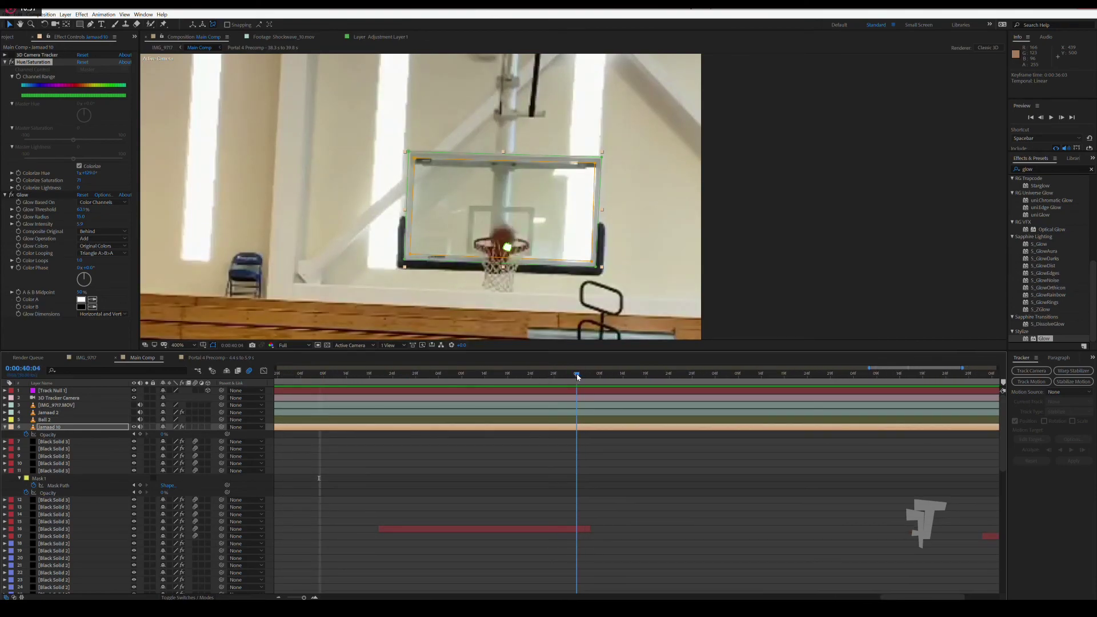
key("ctrl+v")
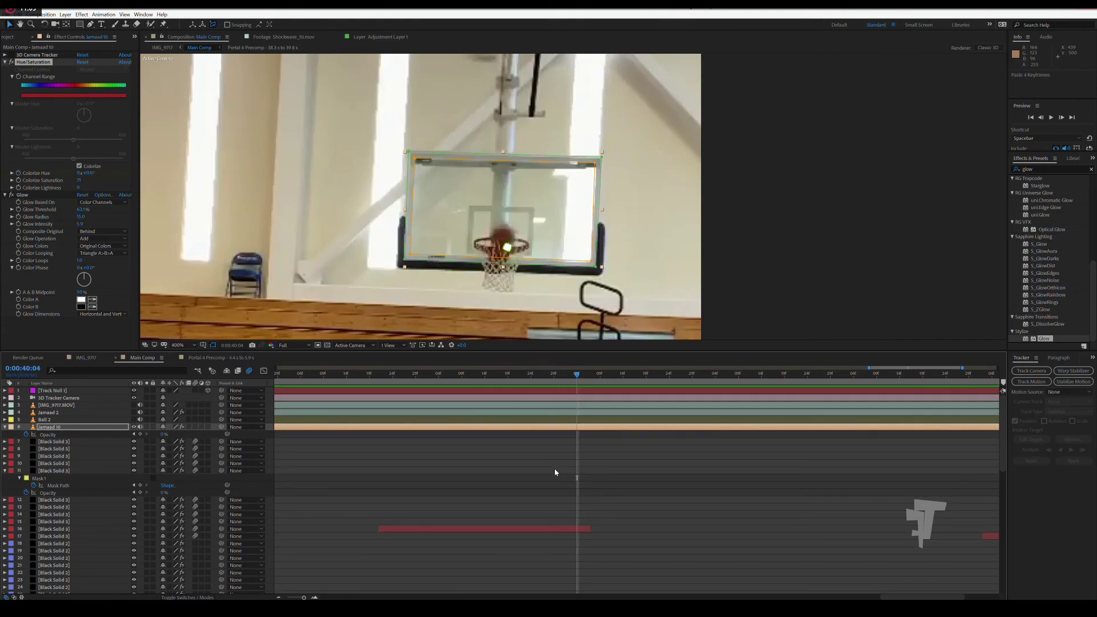
key("ctrl+z")
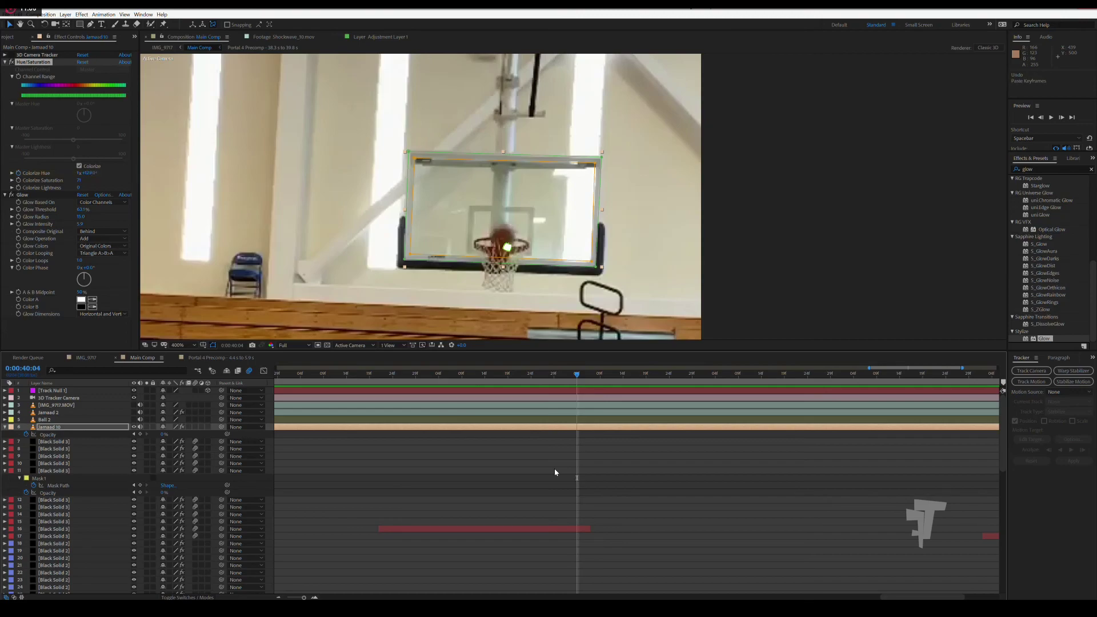
left_click(564, 430)
left_click(564, 427)
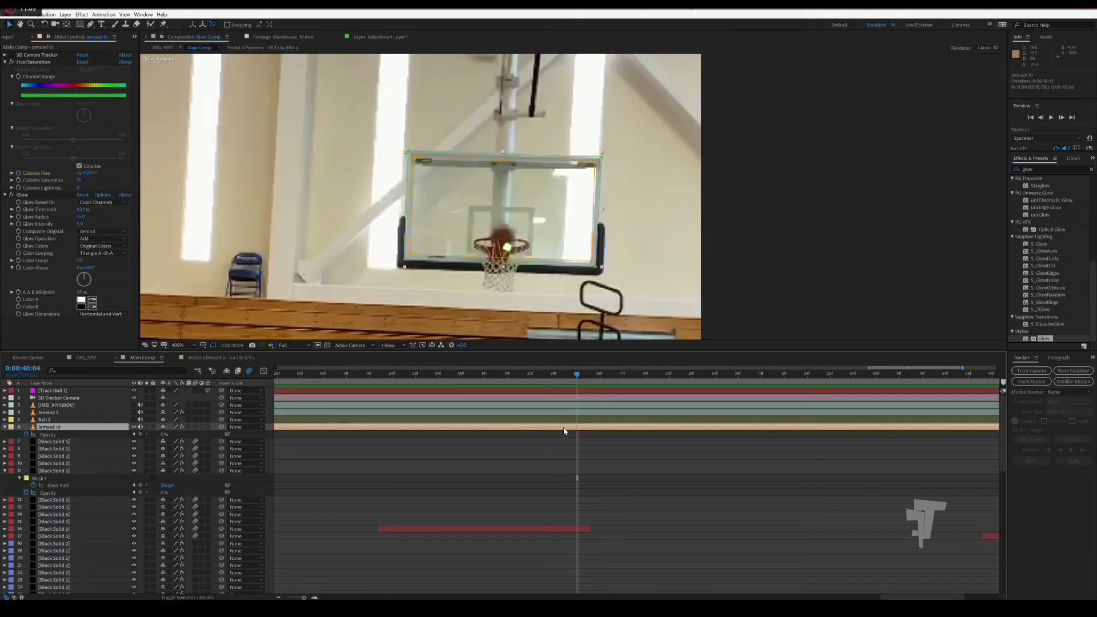
key("ctrl+v")
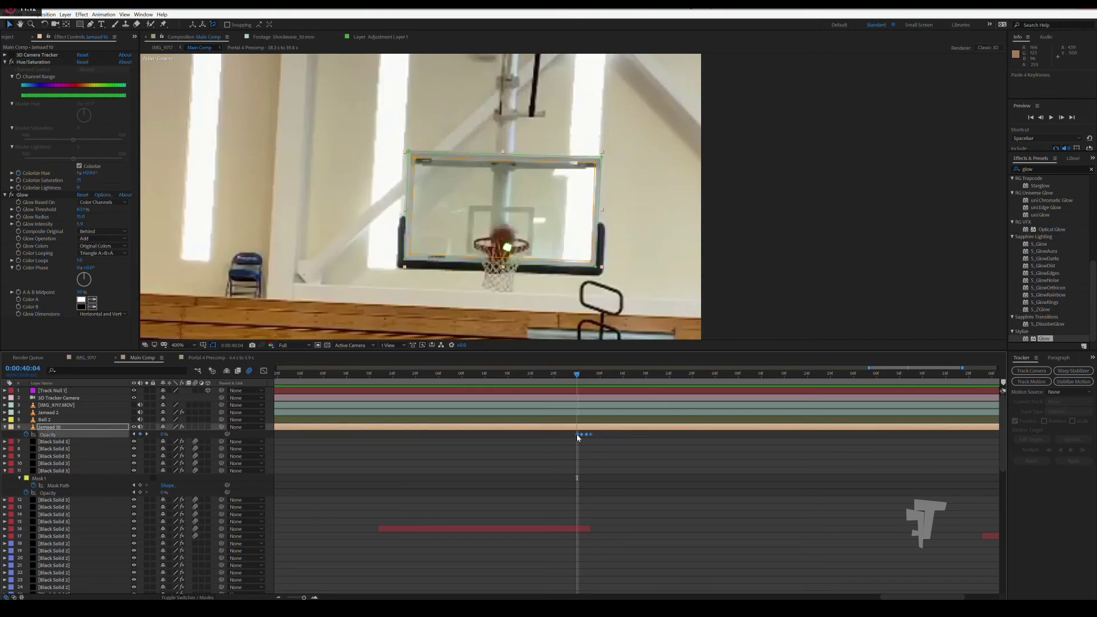
left_click_drag(577, 436, 574, 421)
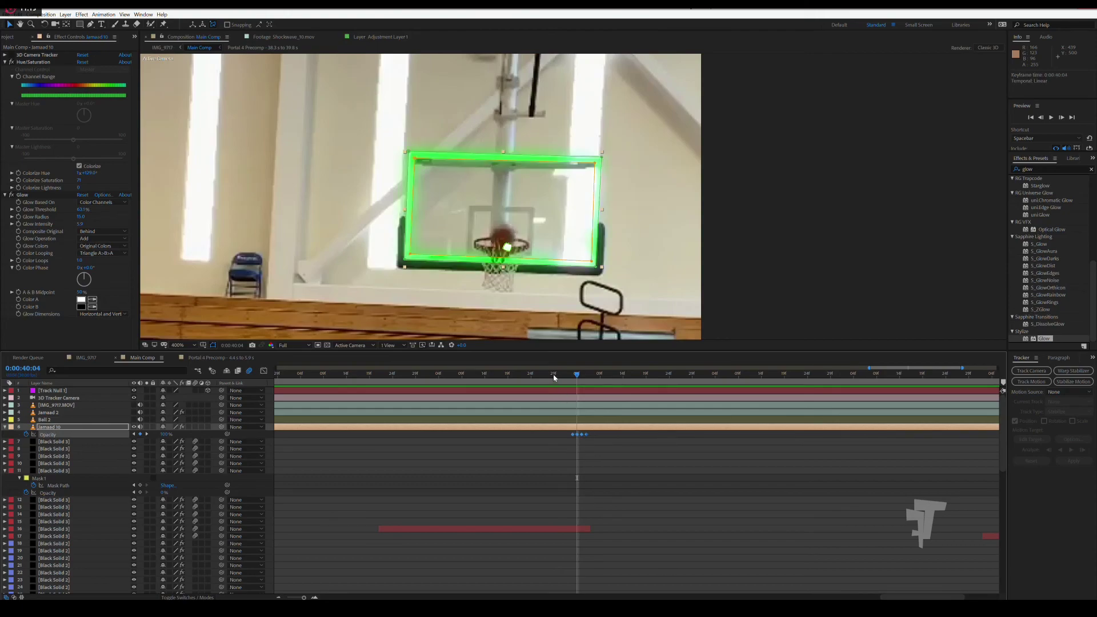
key("space")
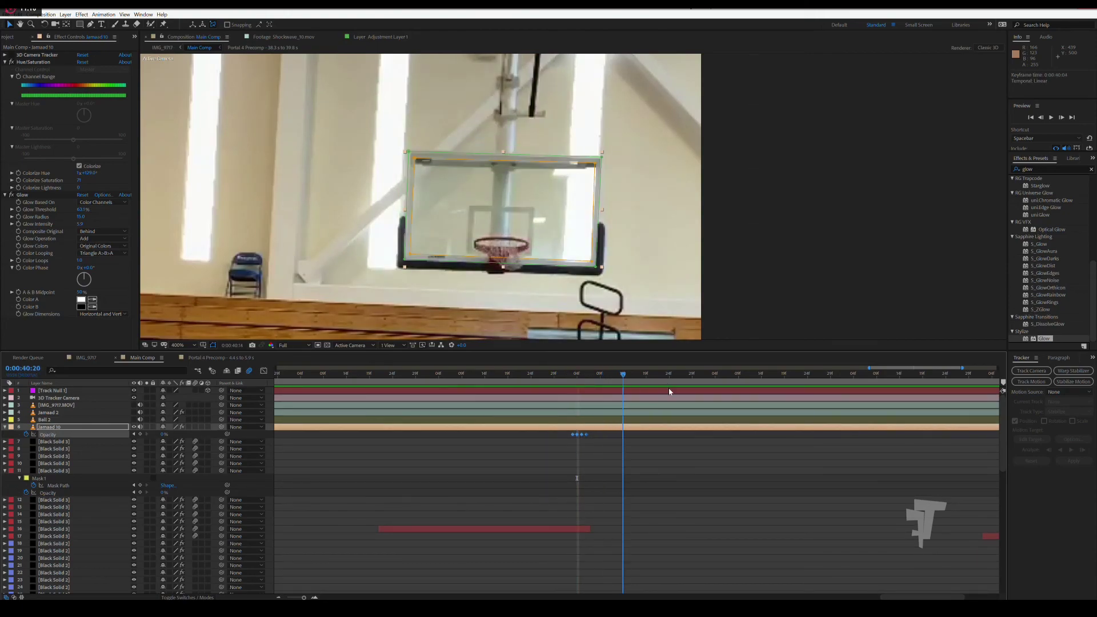
Paste the Opacity flash keyframes at the third make, 0:00:44:15.
left_click_drag(896, 597, 929, 596)
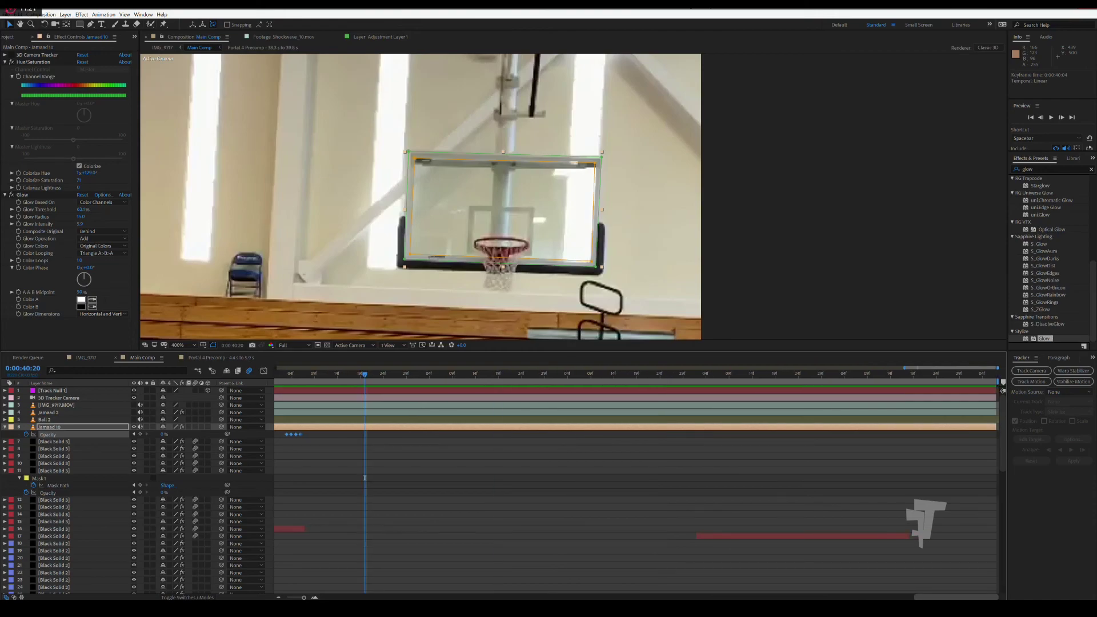
left_click(868, 377)
key("space")
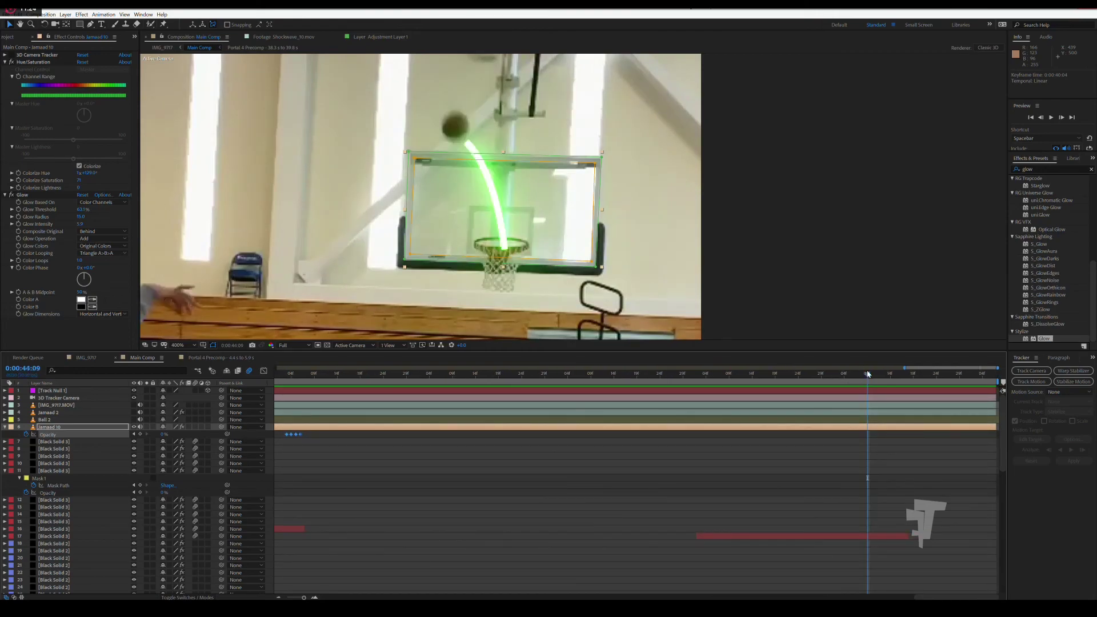
left_click_drag(900, 381, 895, 378)
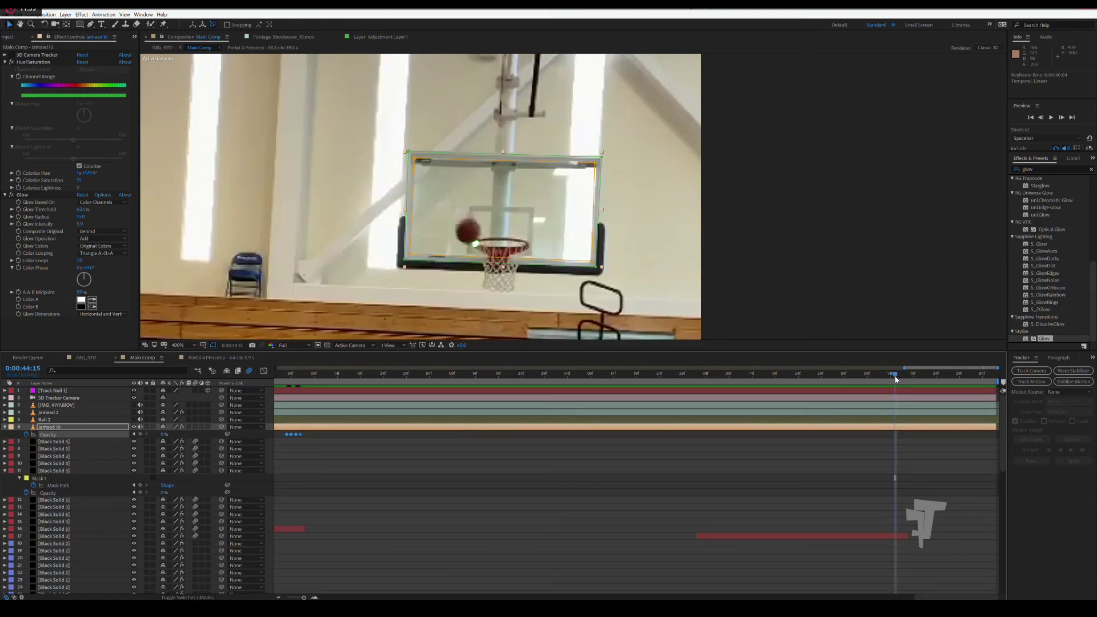
key("ctrl+v")
left_click(897, 435)
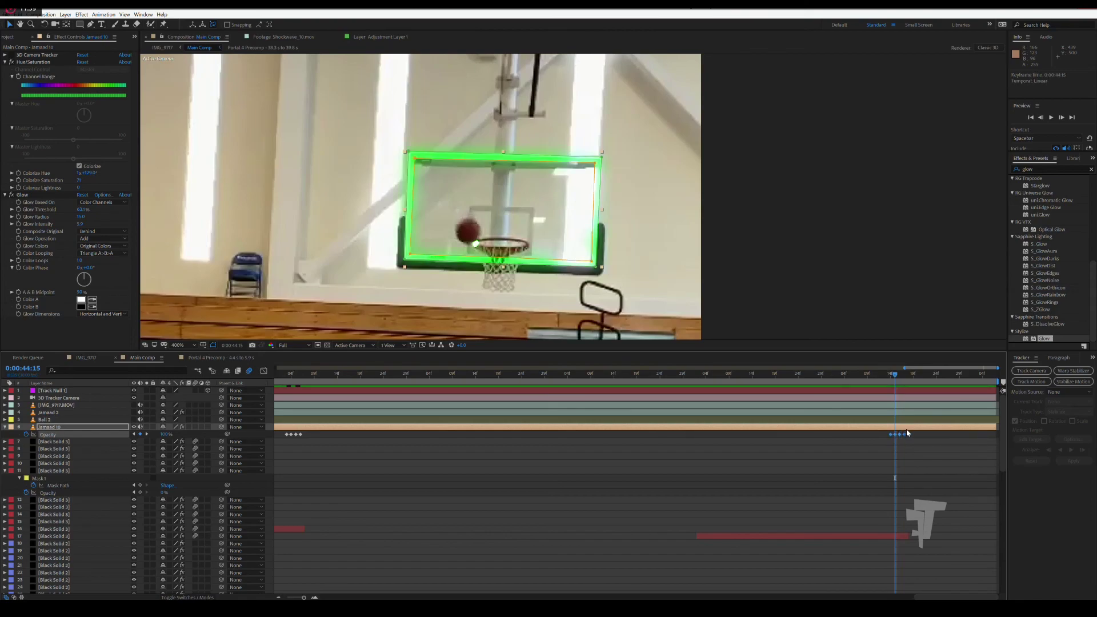
left_click(888, 377)
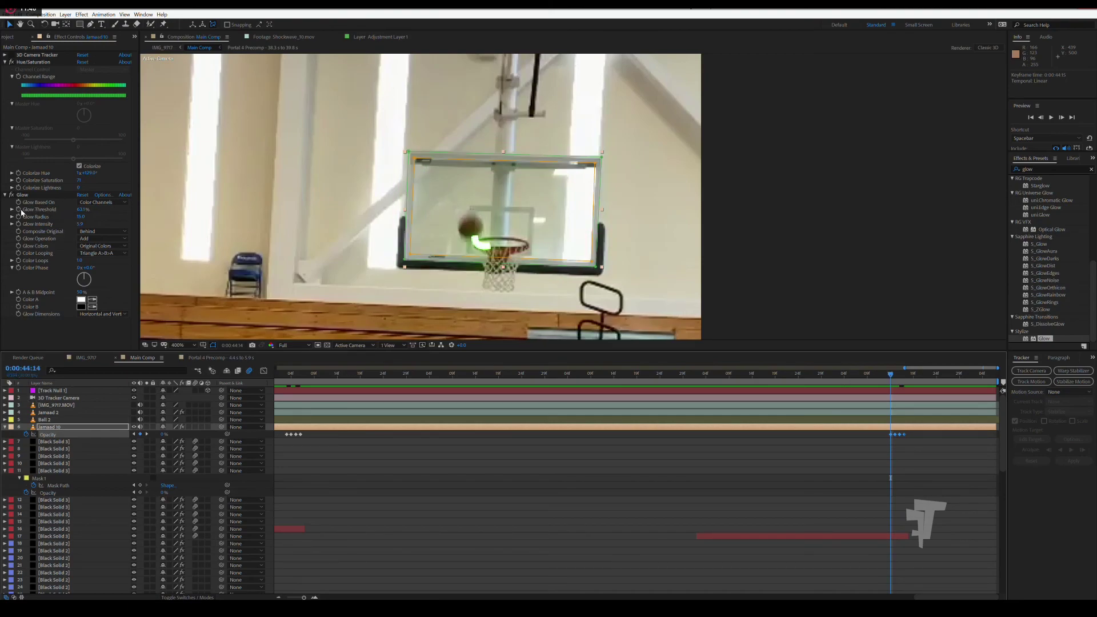
List the backboard layer's keyframed properties with U and select the Colorize Hue keyframe.
left_click(24, 179)
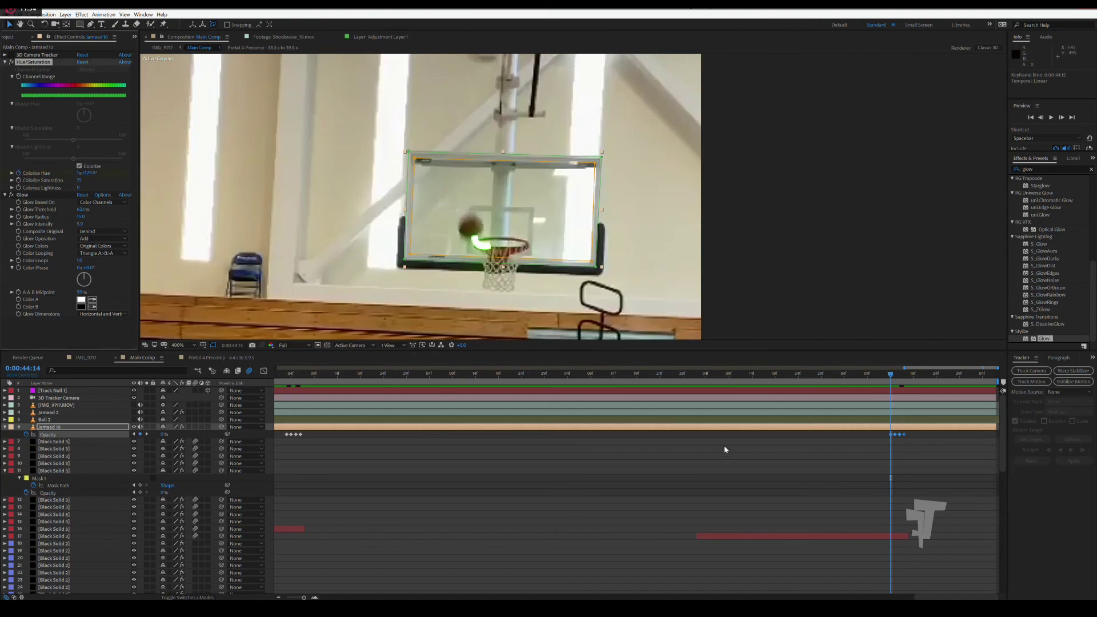
left_click(862, 428)
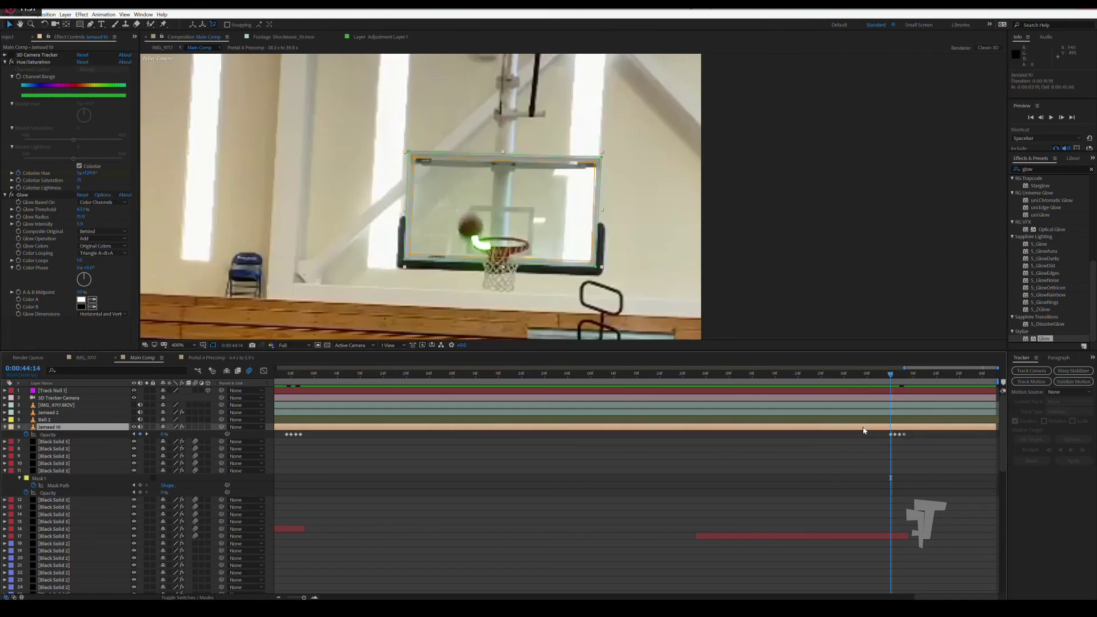
key("u")
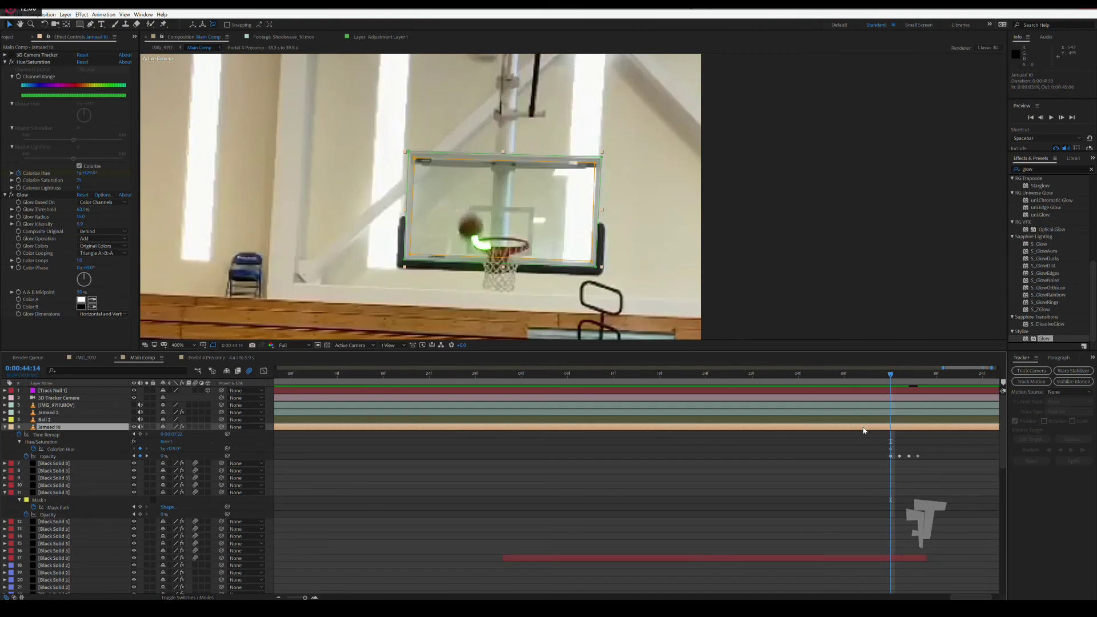
scroll(845, 445, "up", 5)
scroll(852, 540, "down", 2)
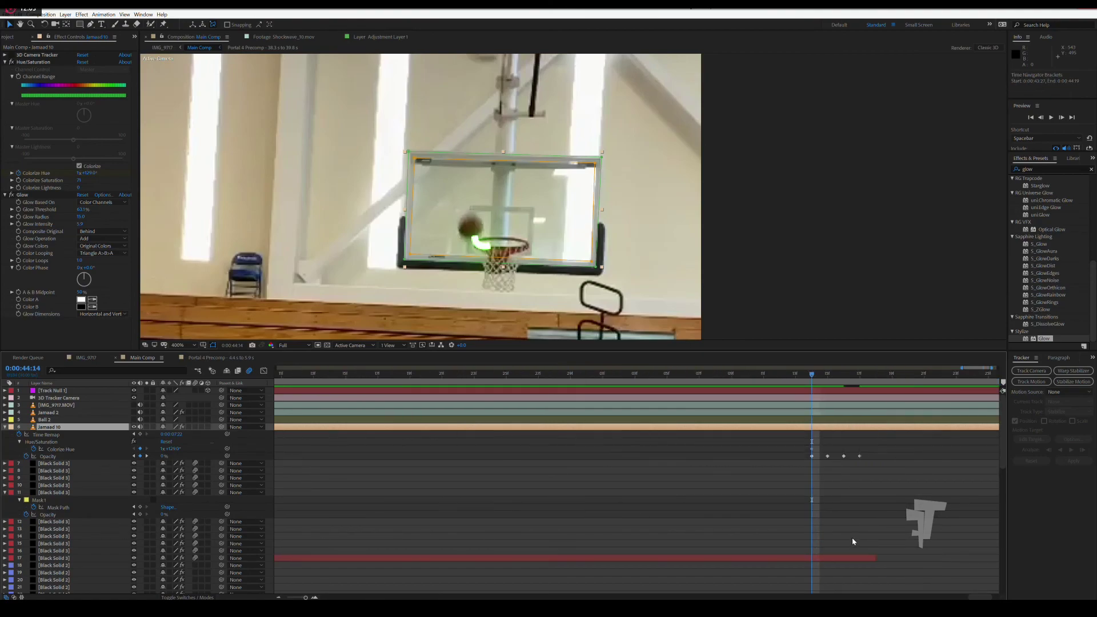
scroll(852, 541, "down", 3)
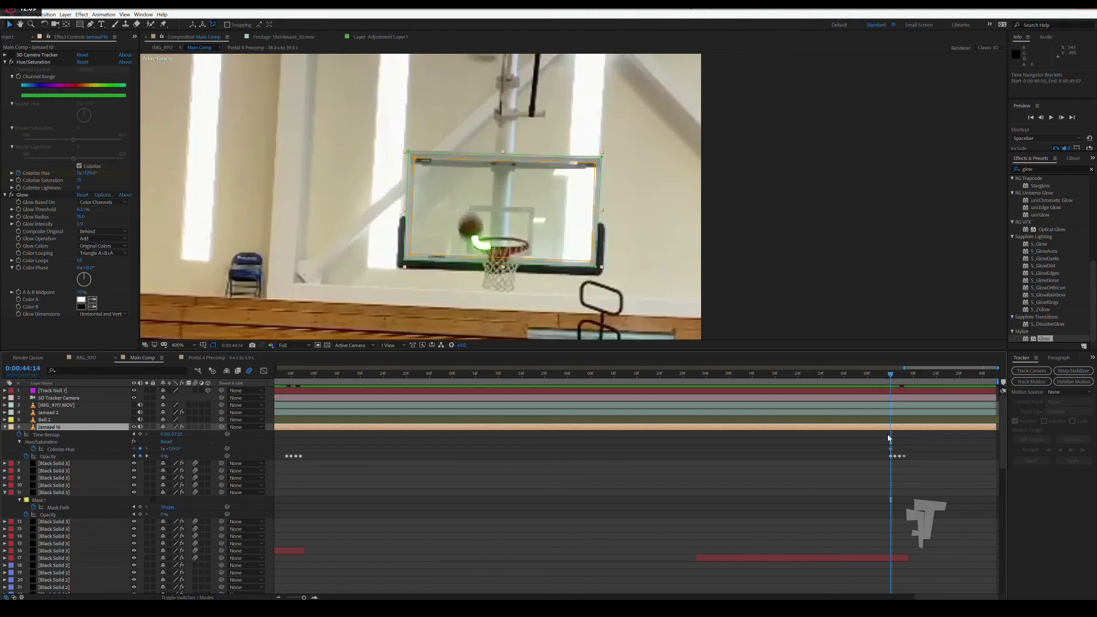
left_click(888, 449)
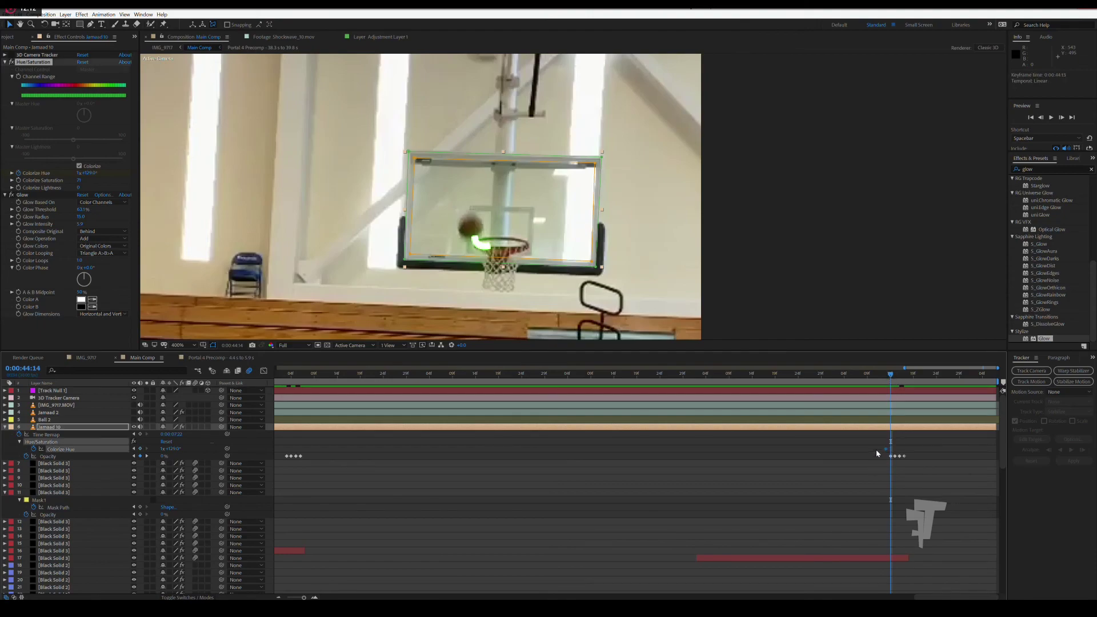
At 0:00:44:16, drop the Colorize Hue from 129° to 96° so the backboard outline glows red.
left_click(894, 377)
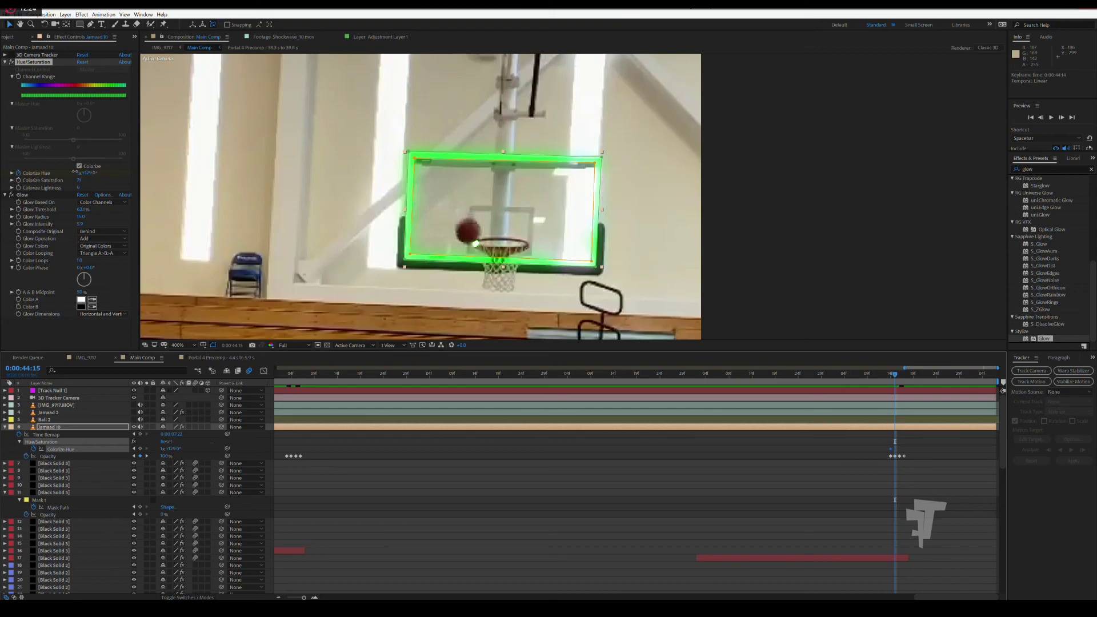
left_click_drag(74, 171, 31, 173)
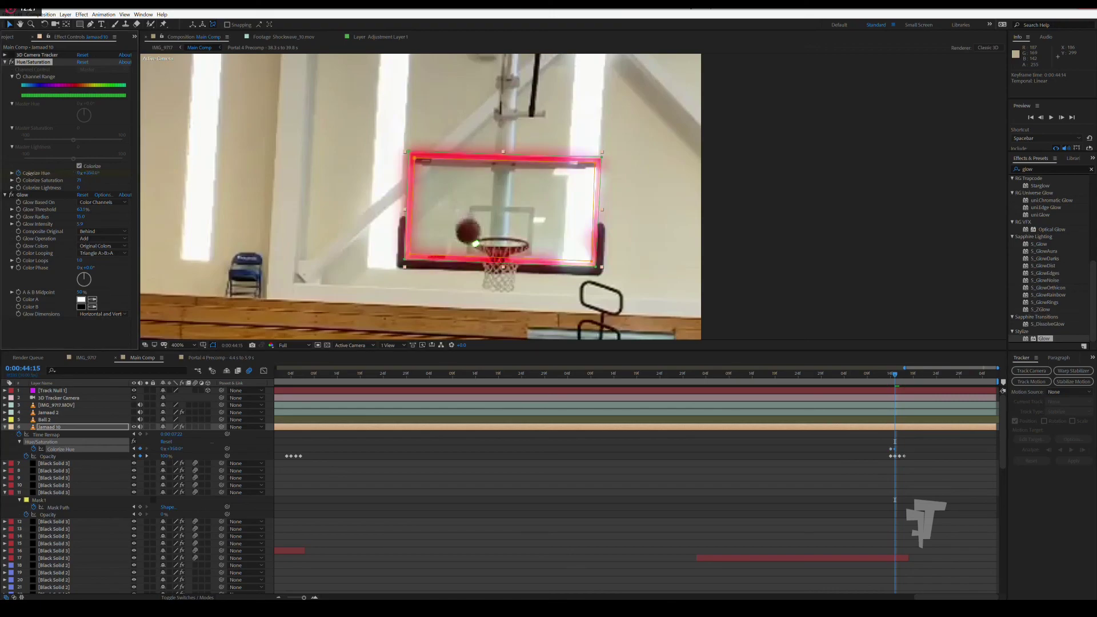
left_click_drag(32, 172, 44, 175)
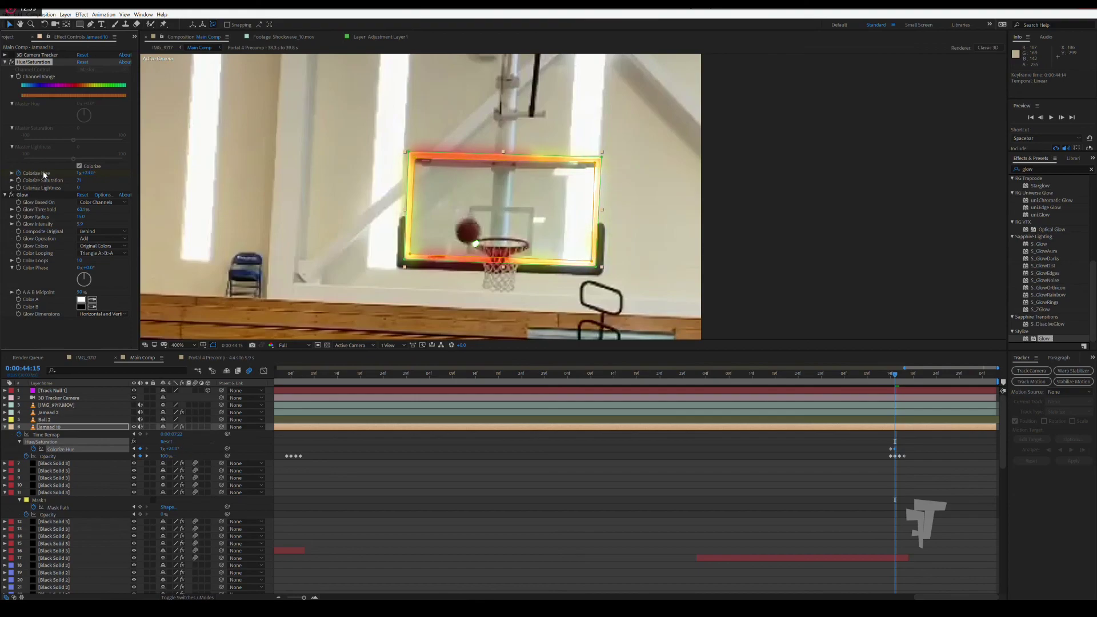
key("ctrl+z")
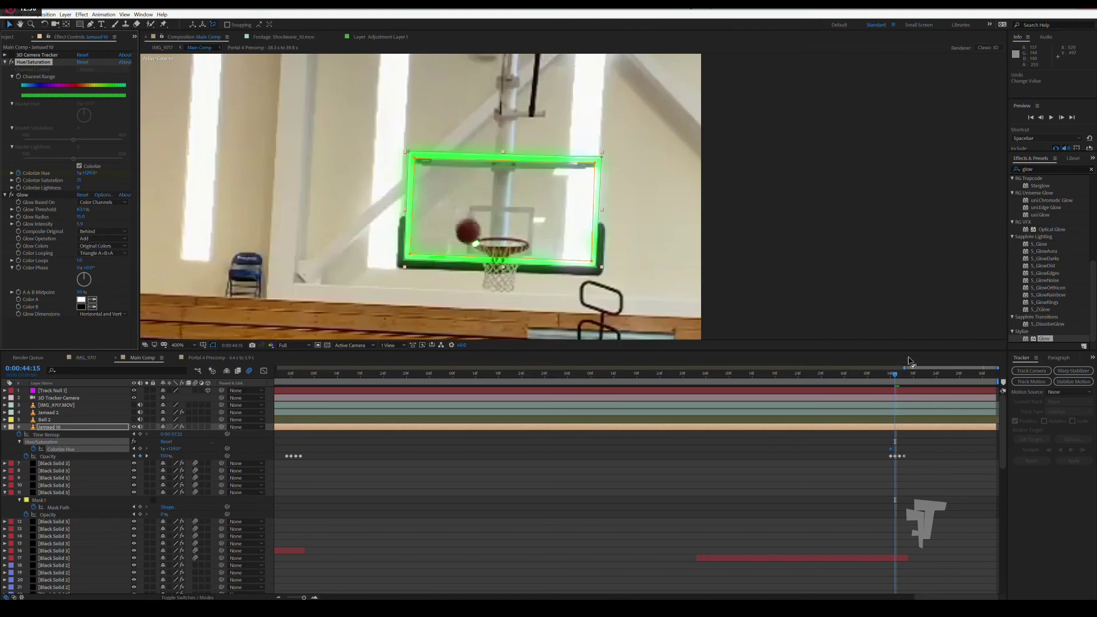
left_click_drag(893, 377, 898, 377)
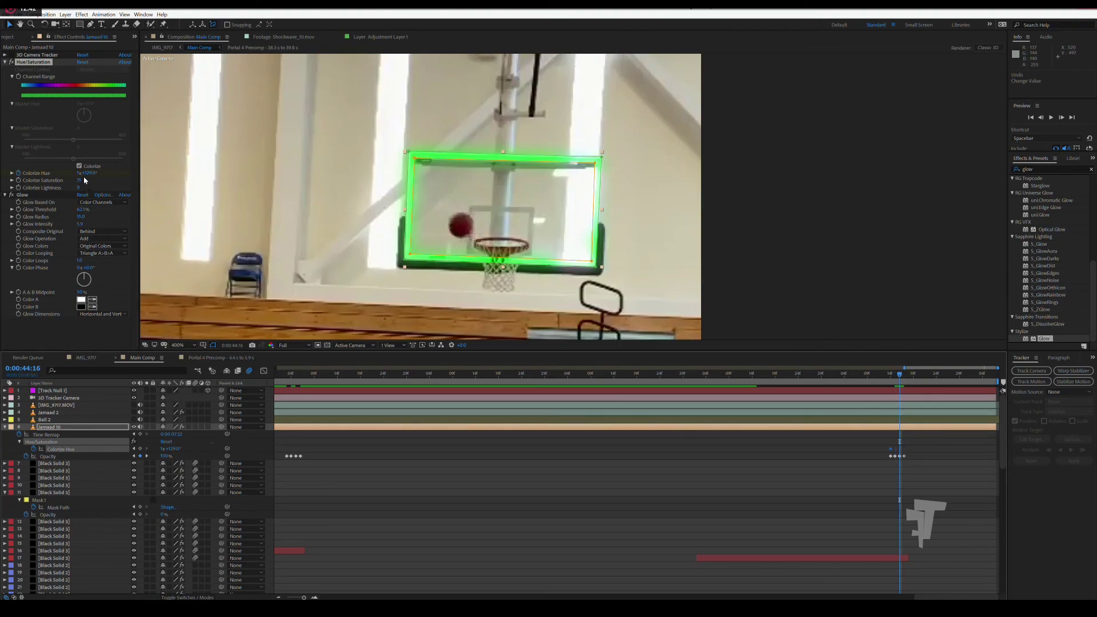
mouse_move(86, 172)
left_mouse_down()
mouse_move(20, 175)
mouse_move(192, 180)
left_mouse_up()
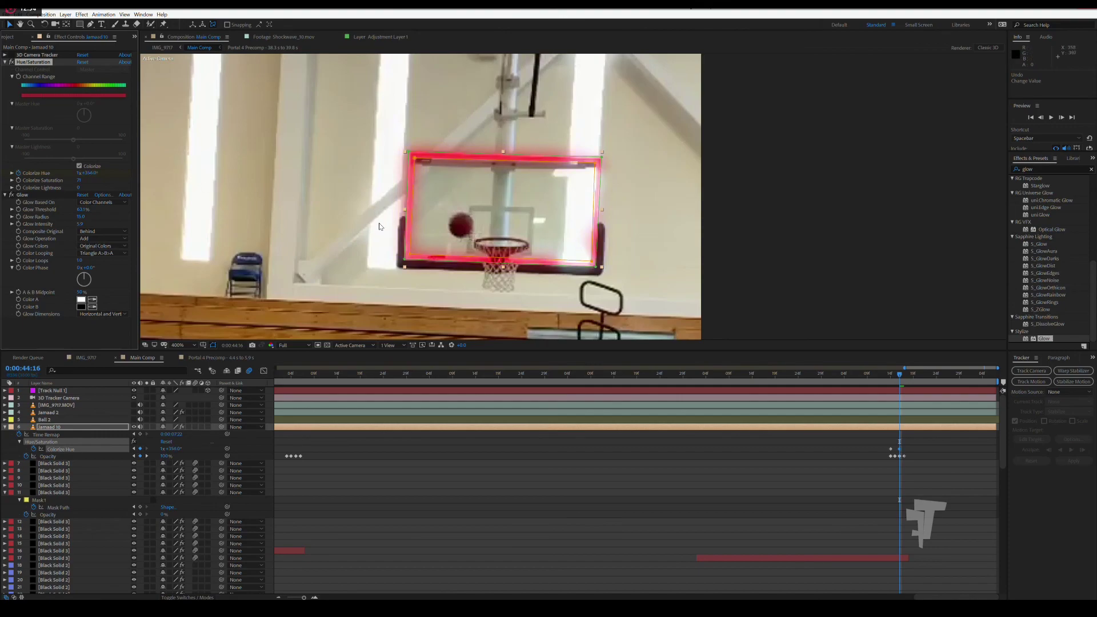
scroll(561, 224, "down", 1)
scroll(561, 224, "down", 2)
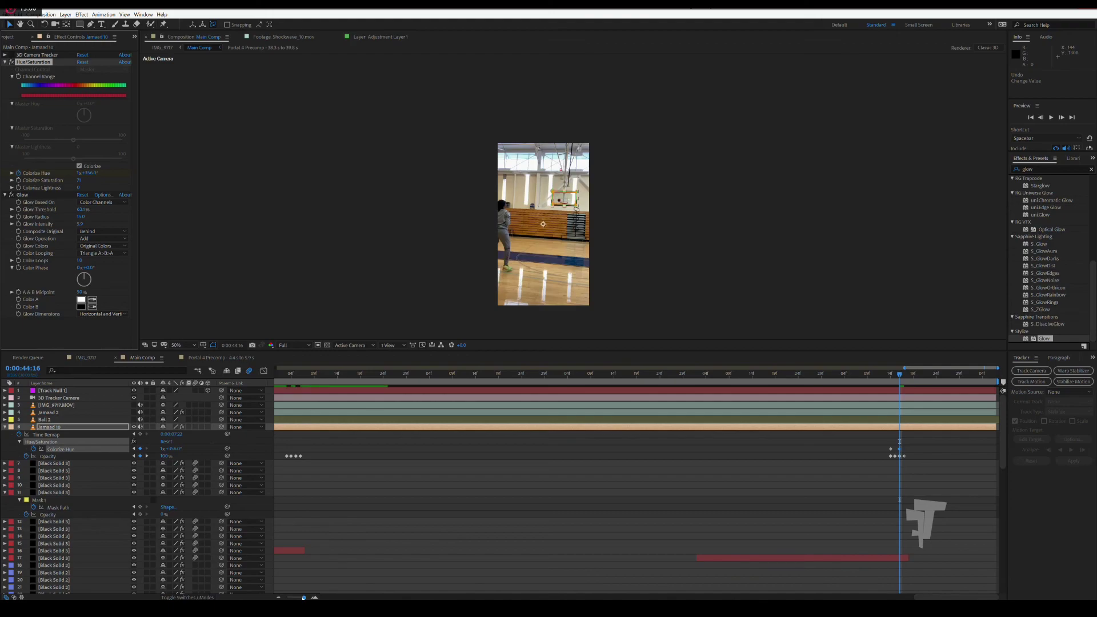
Rename the Jamaad 10 layer to 'Board Hit'.
left_click_drag(303, 597, 272, 597)
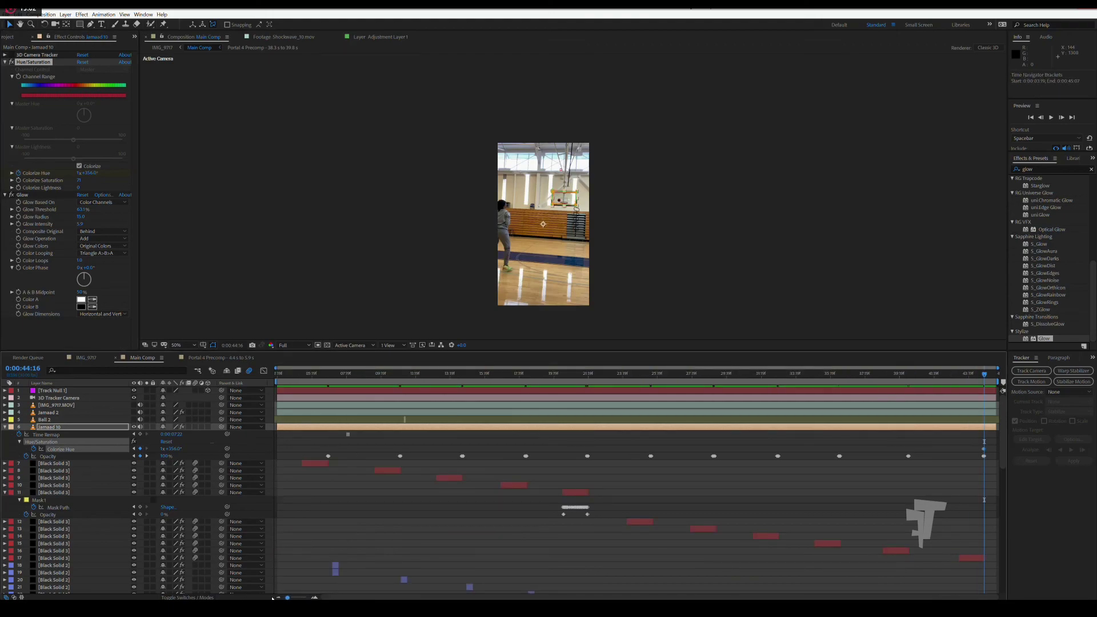
left_click(4, 428)
left_click(51, 427)
key("Return")
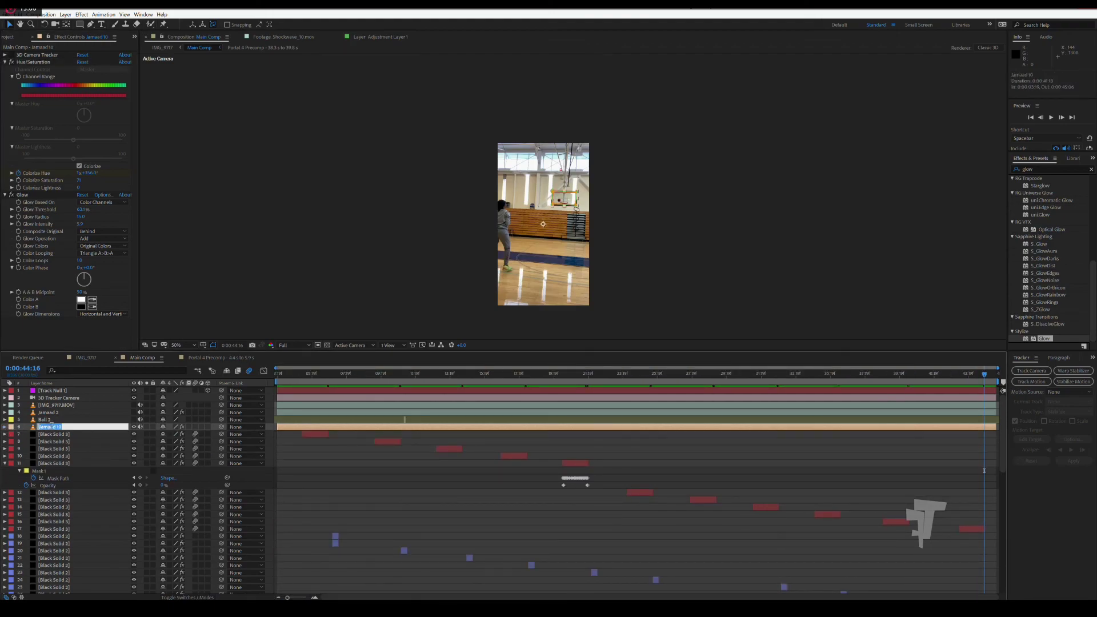
type("Board Hit")
left_click(54, 434)
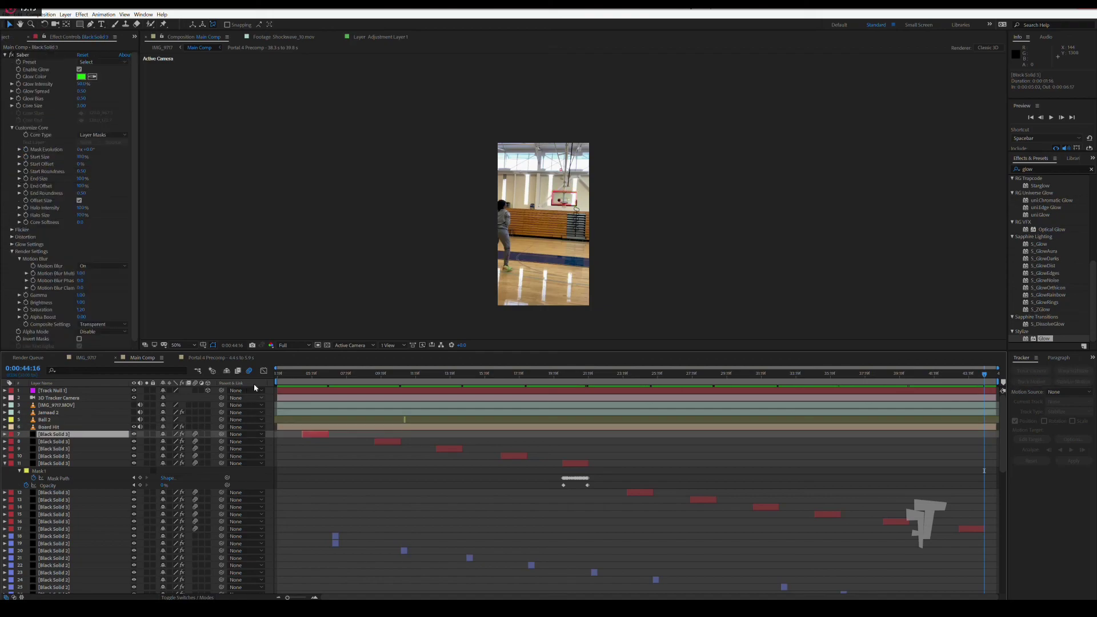
Return to the comp start, fit the frame in the viewer, and play a preview.
key("Home")
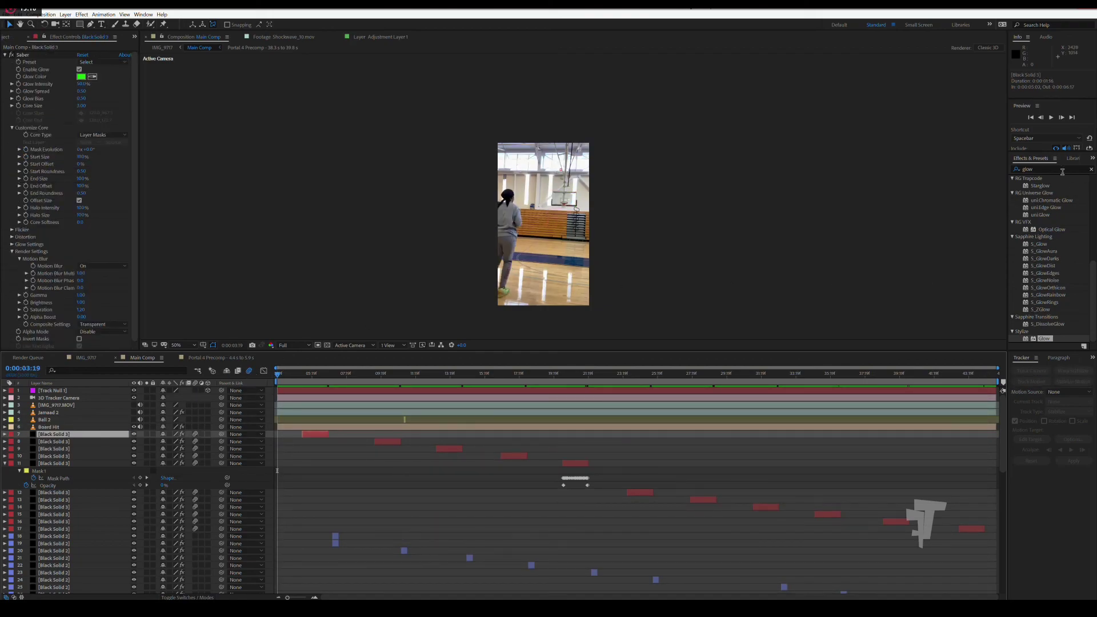
left_click(183, 345)
left_click(181, 358)
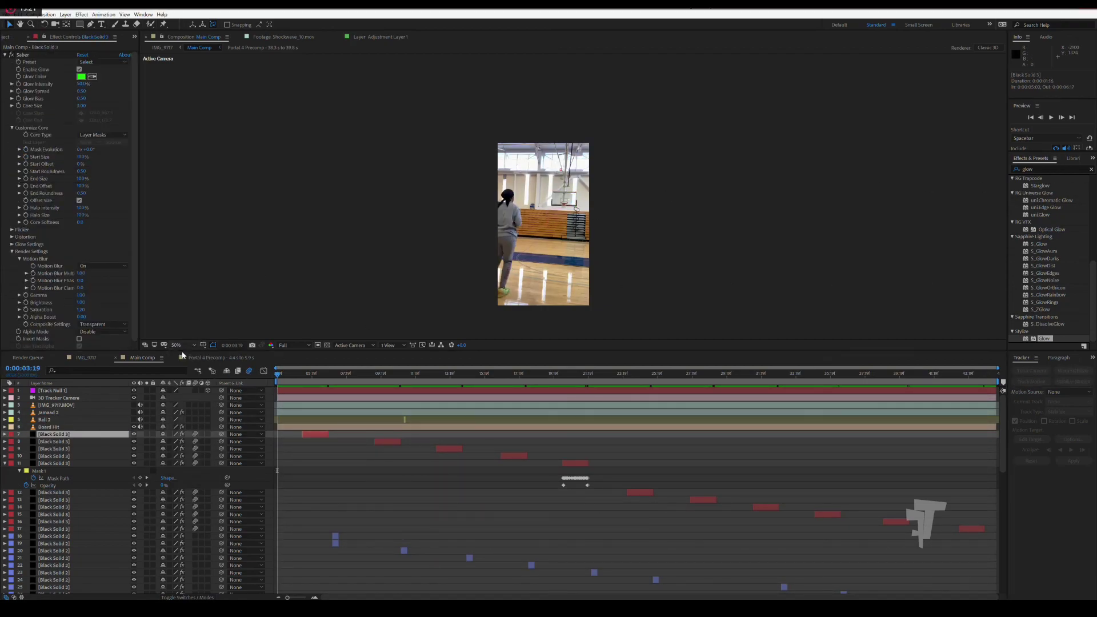
left_click(1050, 118)
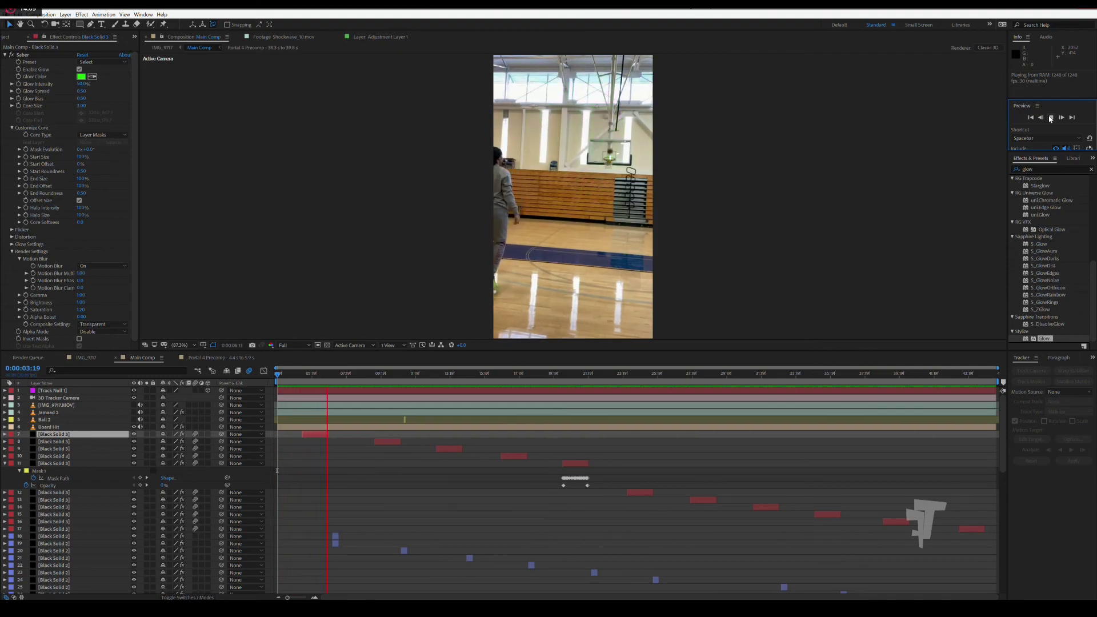
Move the playhead ahead to the final shot around 0:00:43:20.
left_click_drag(275, 372, 815, 374)
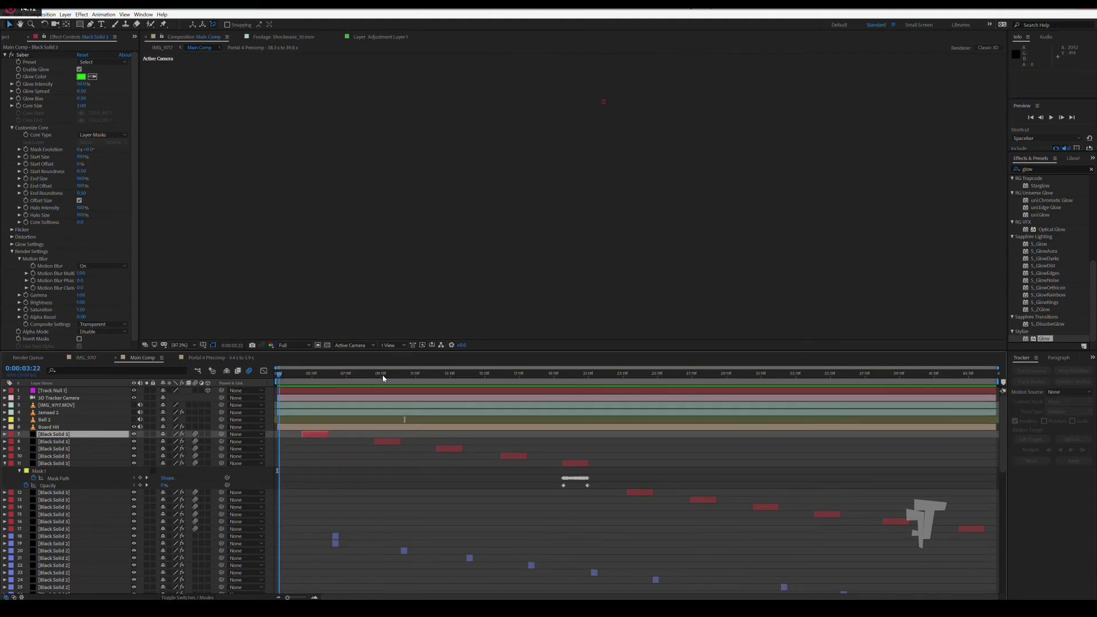
left_click_drag(949, 377, 954, 471)
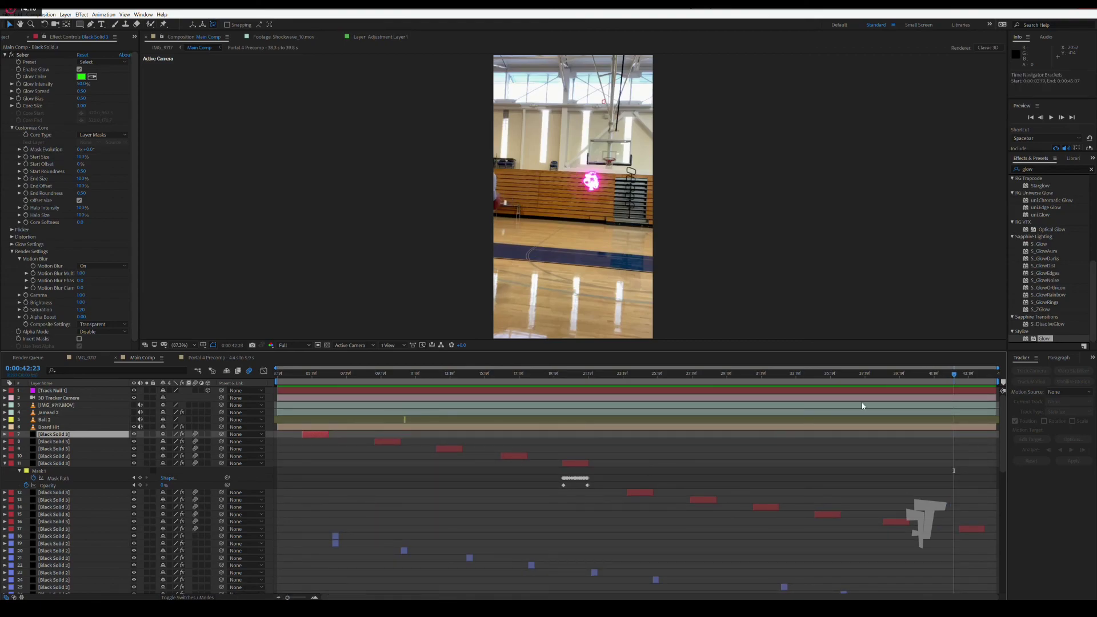
left_click(966, 374)
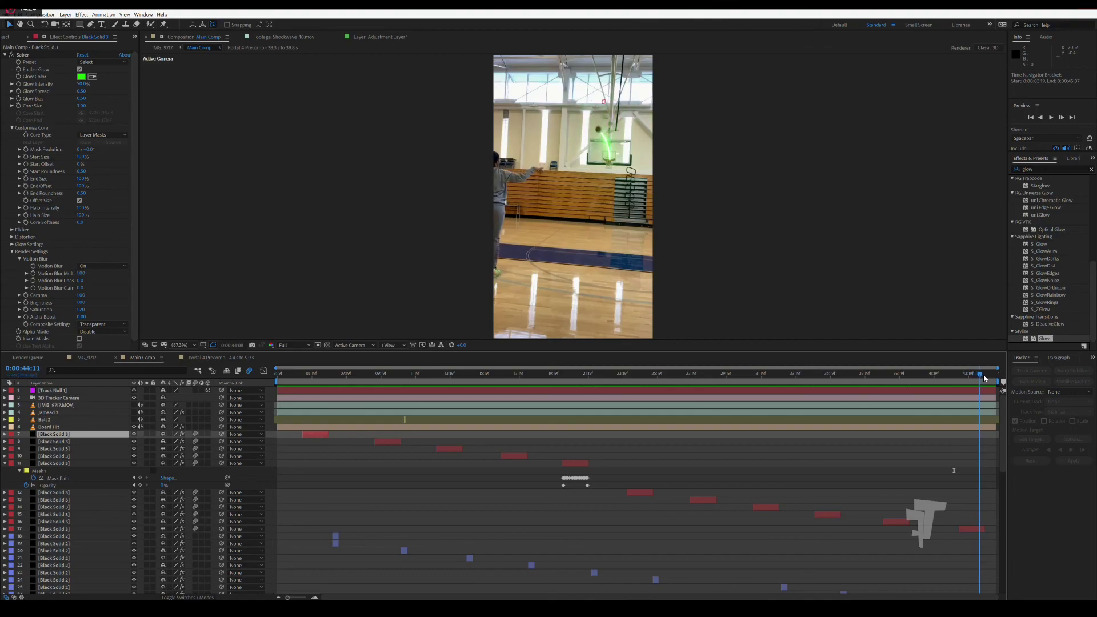
left_click_drag(983, 375, 985, 375)
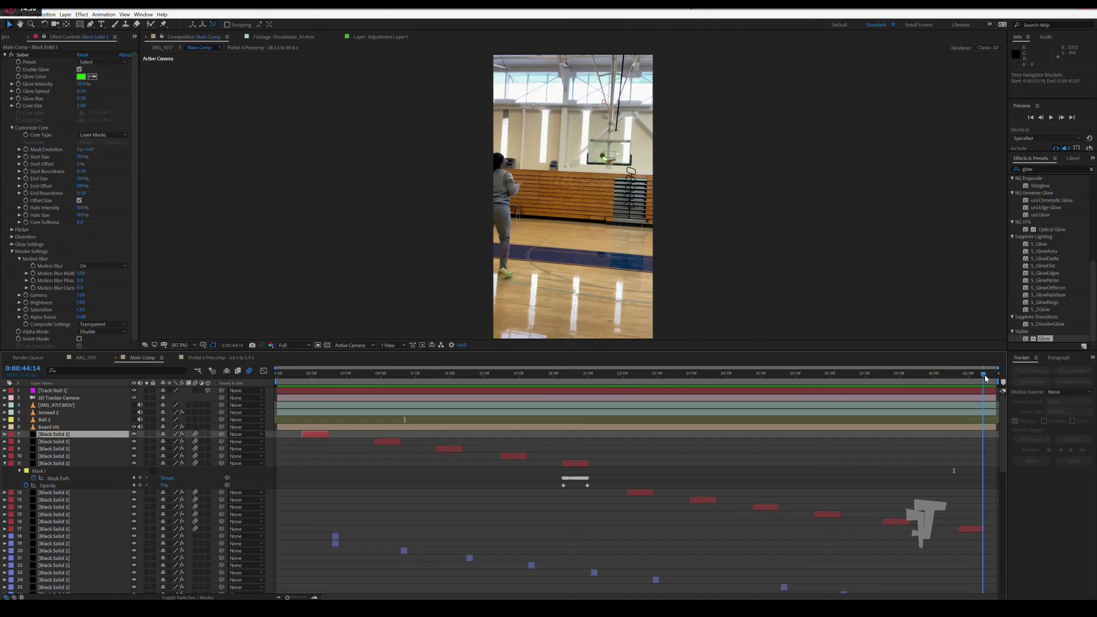
Select the last Black Solid 3 layer, zoom the timeline around it, and park at 0:00:44:13.
left_click(974, 529)
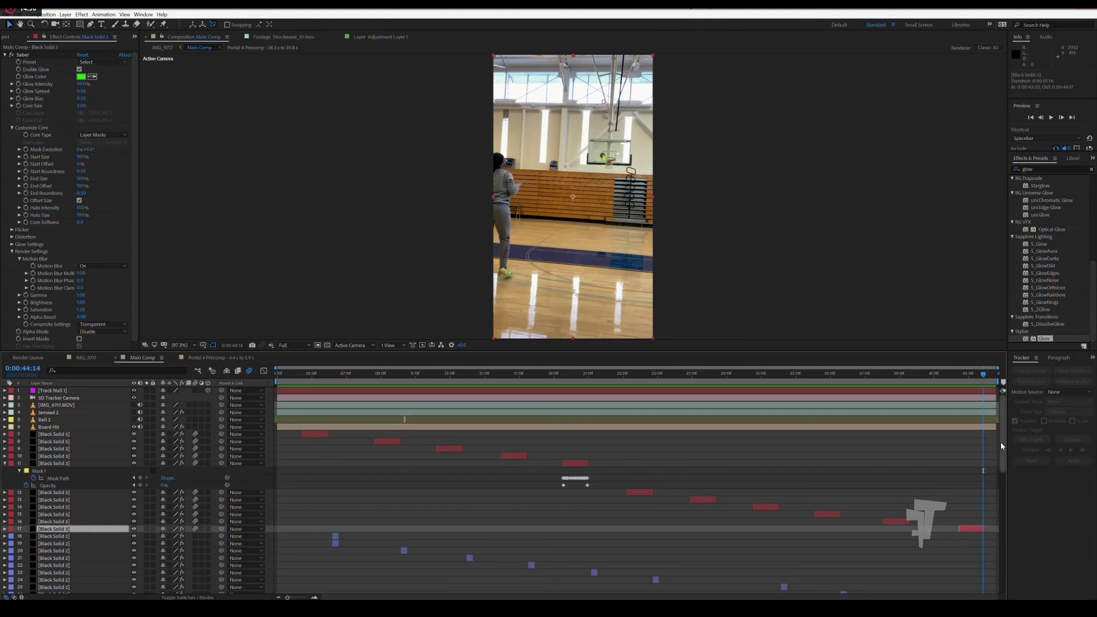
left_click_drag(1002, 451, 1006, 583)
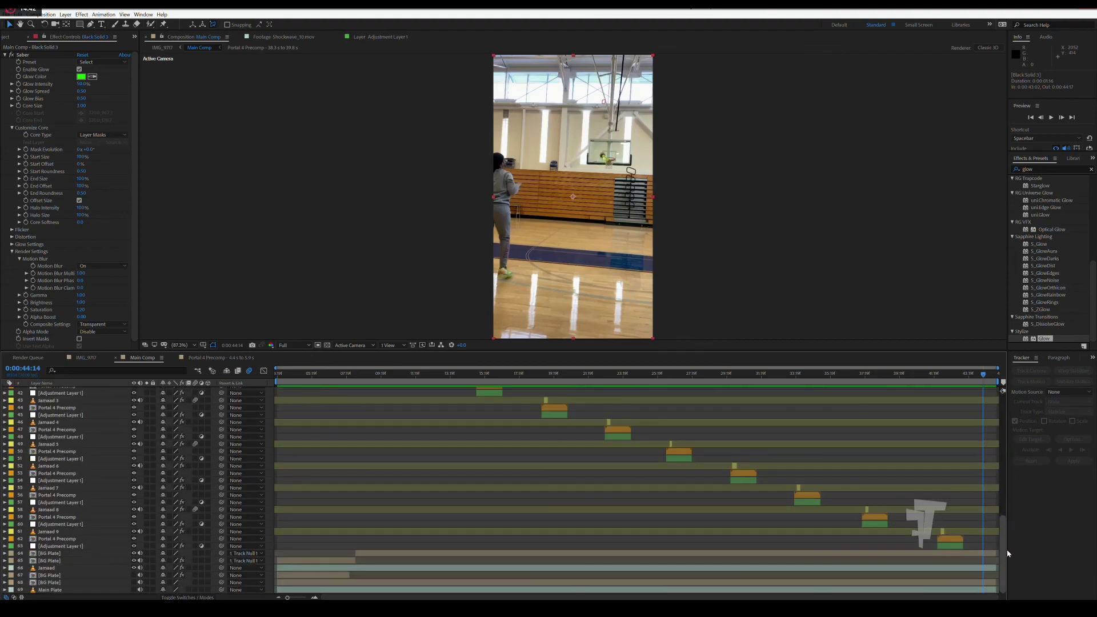
left_click_drag(1007, 590, 1003, 566)
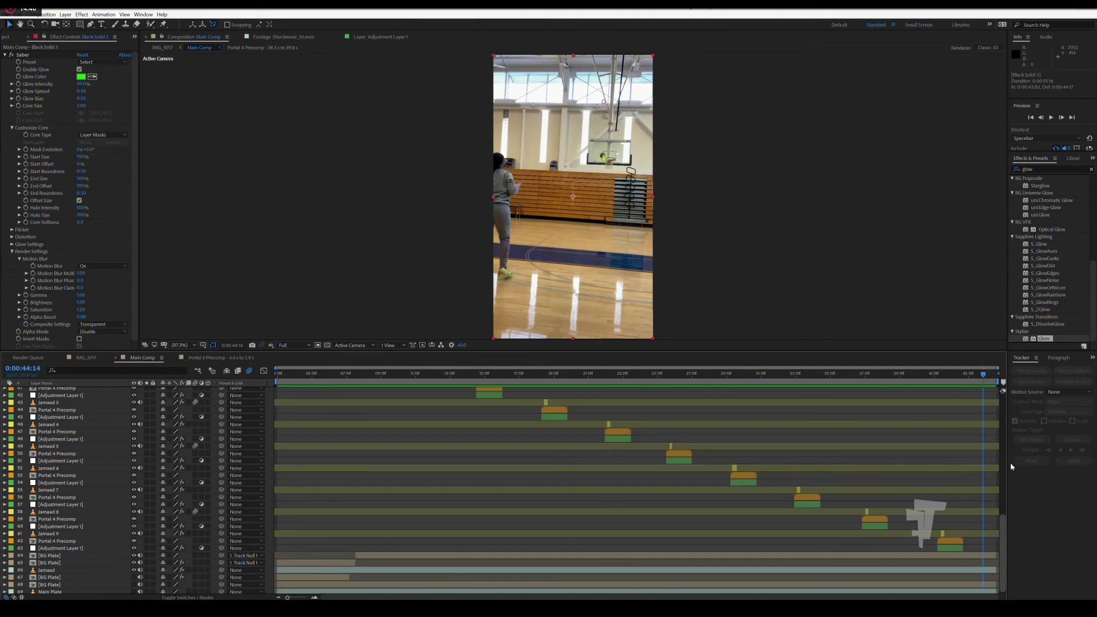
left_click_drag(1003, 557, 1007, 461)
scroll(969, 472, "down", 3)
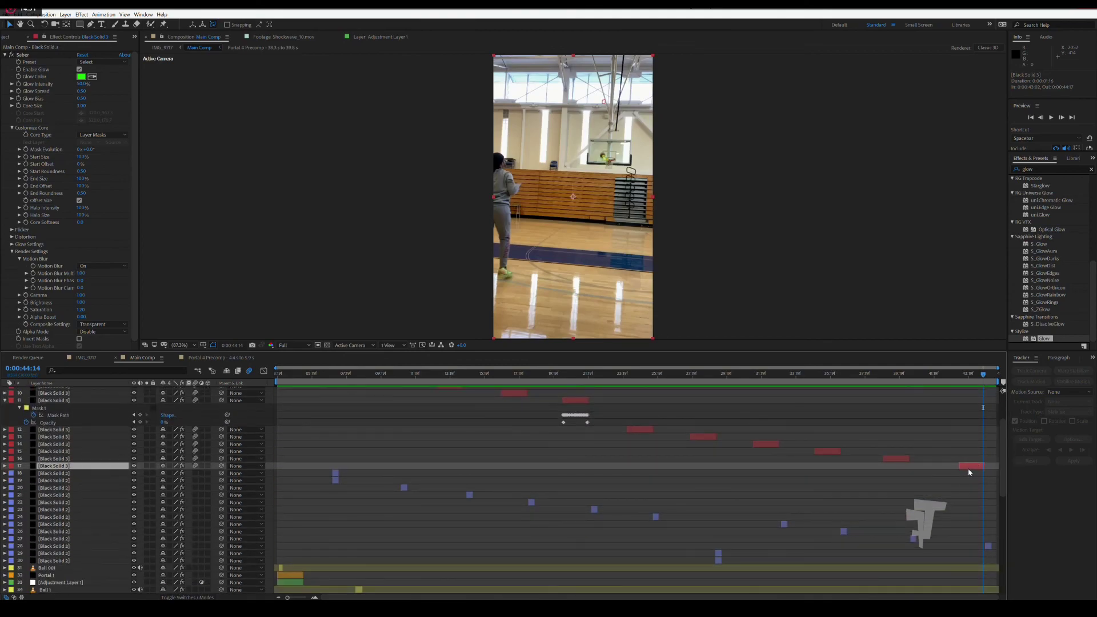
scroll(968, 468, "up", 3)
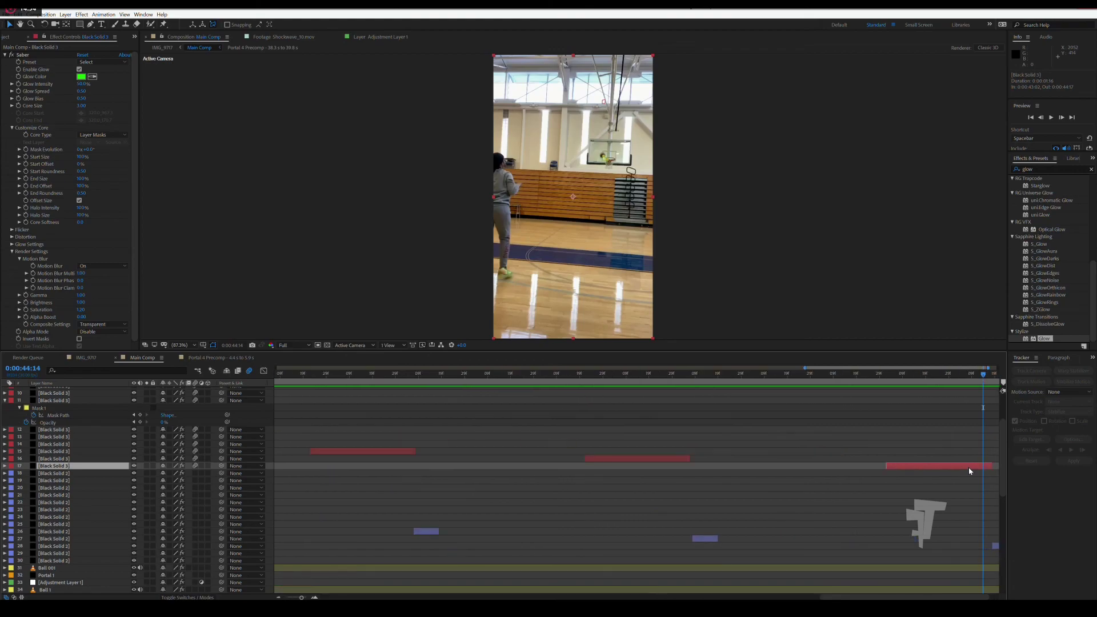
scroll(968, 469, "up", 3)
left_click_drag(975, 598, 987, 600)
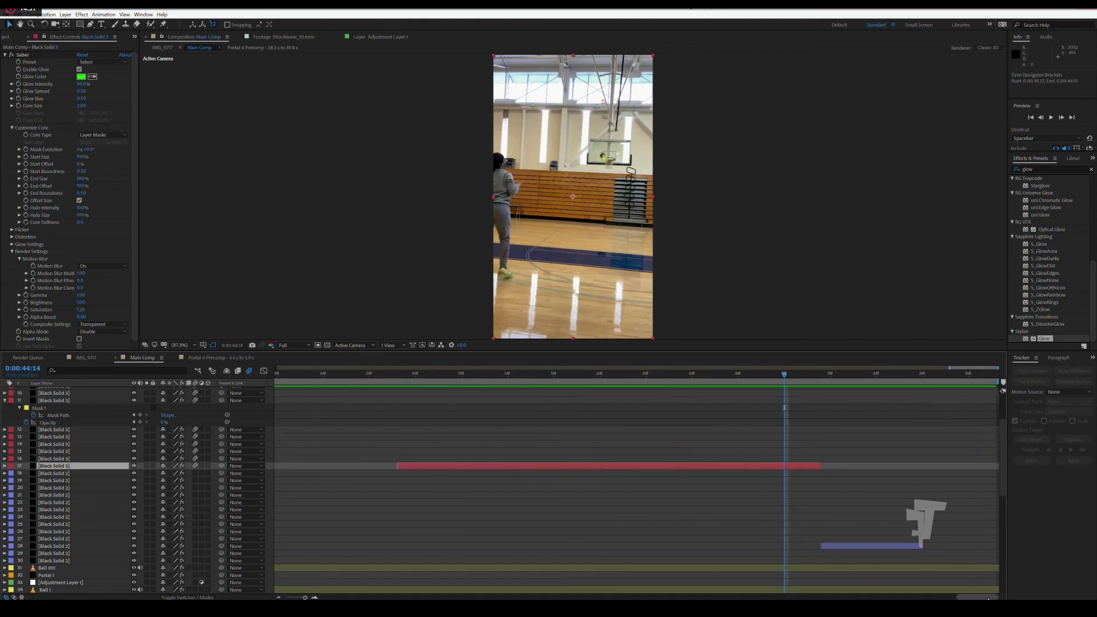
left_click_drag(784, 375, 773, 379)
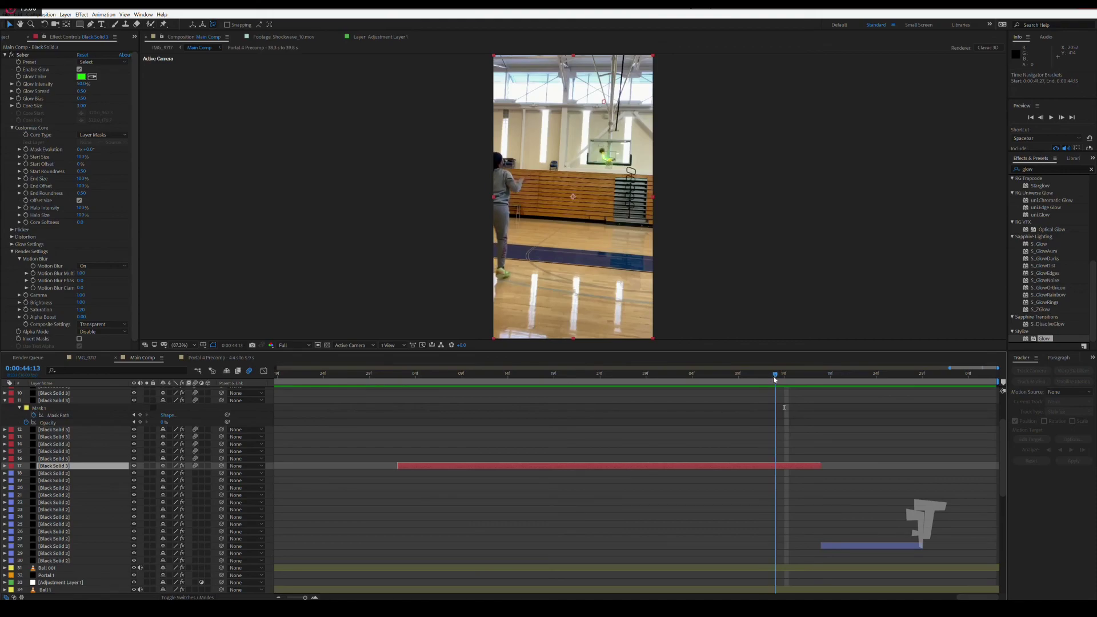
Keyframe the final Black Solid 3's Saber Glow Color to red at 0:00:44:14, then select Board Hit.
left_click(17, 79)
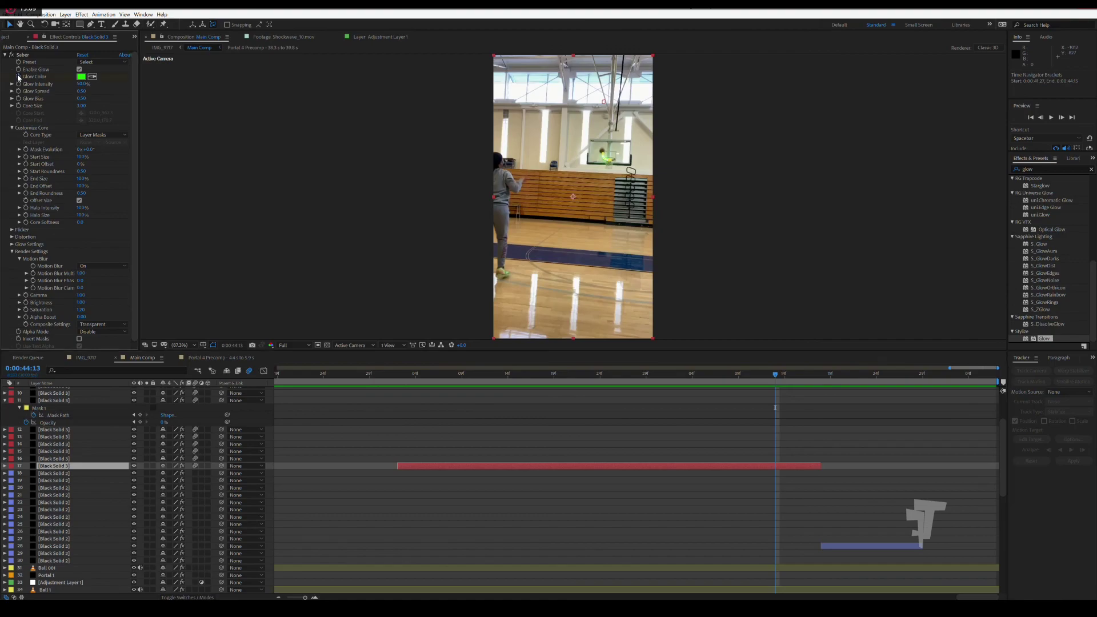
key("u")
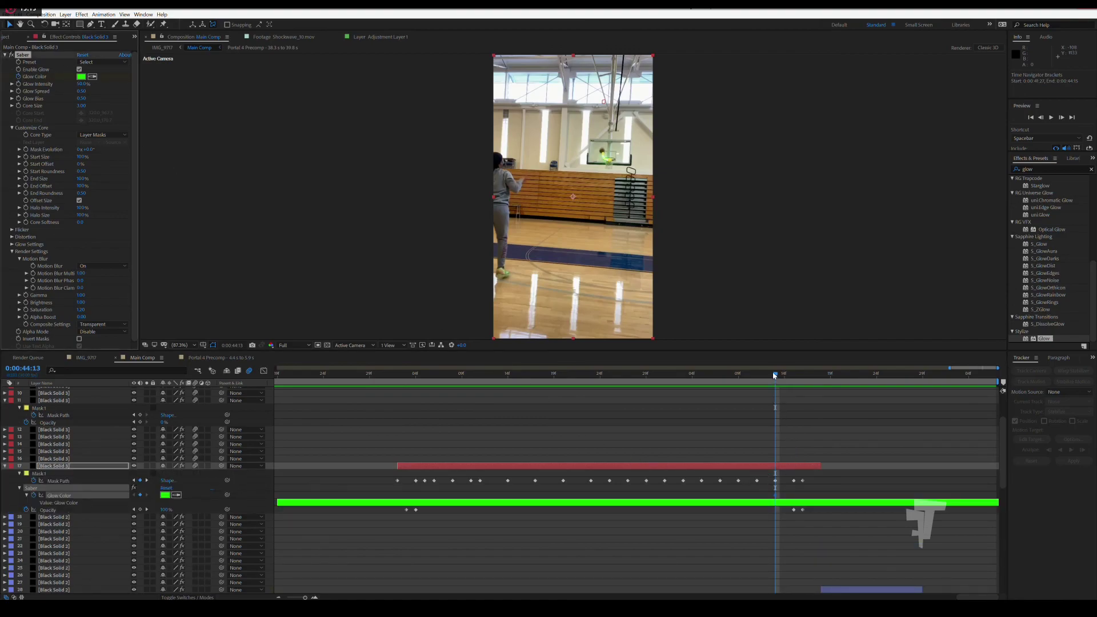
key("Page_Down")
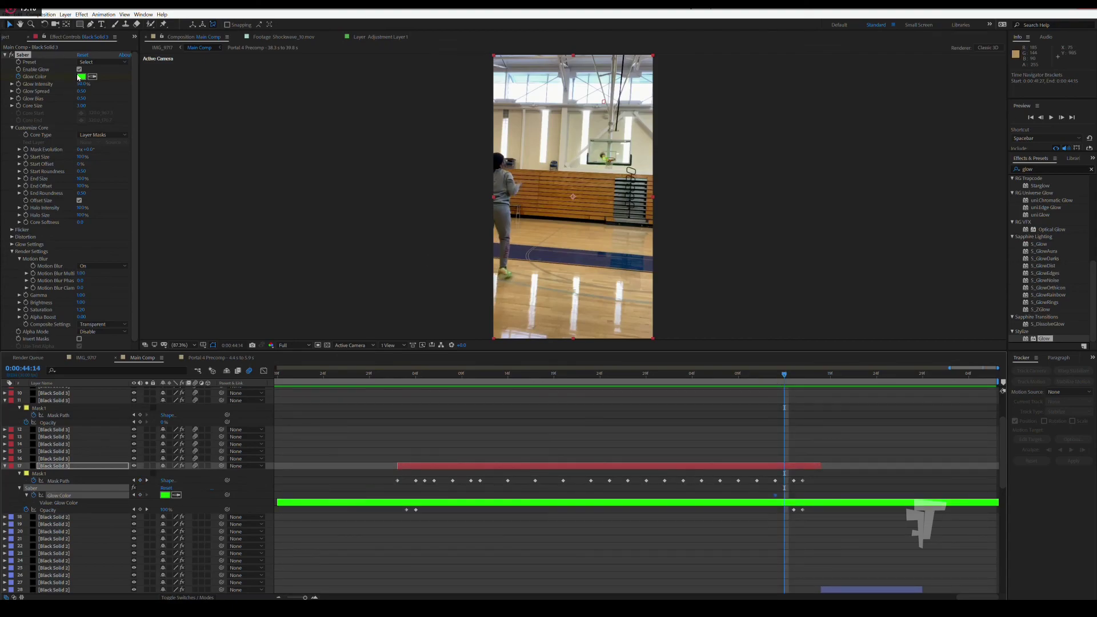
left_click(80, 77)
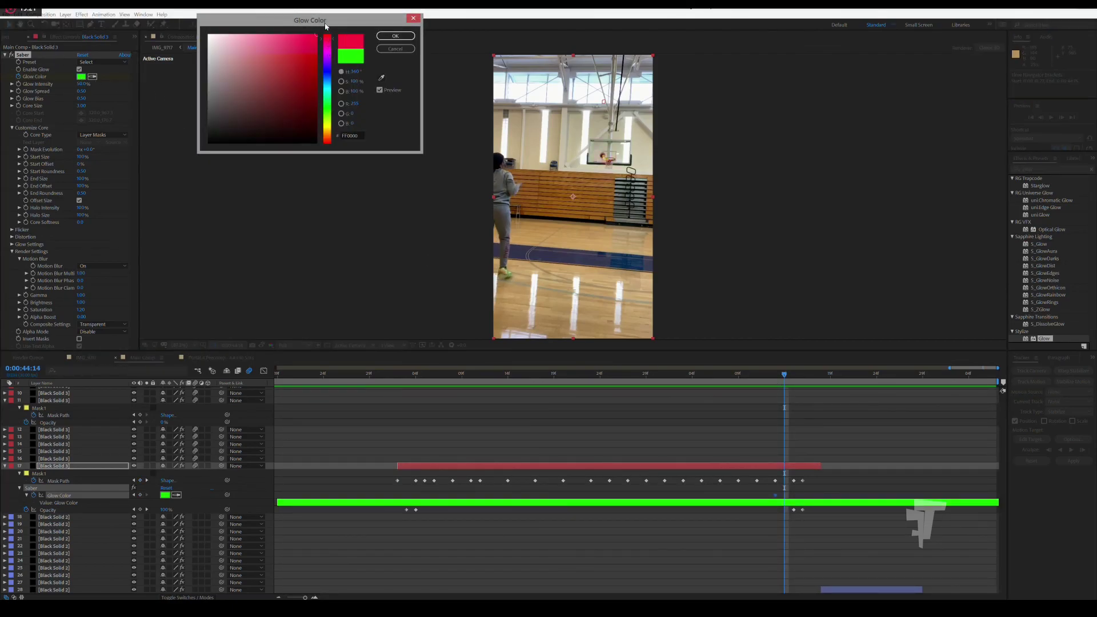
left_click(394, 35)
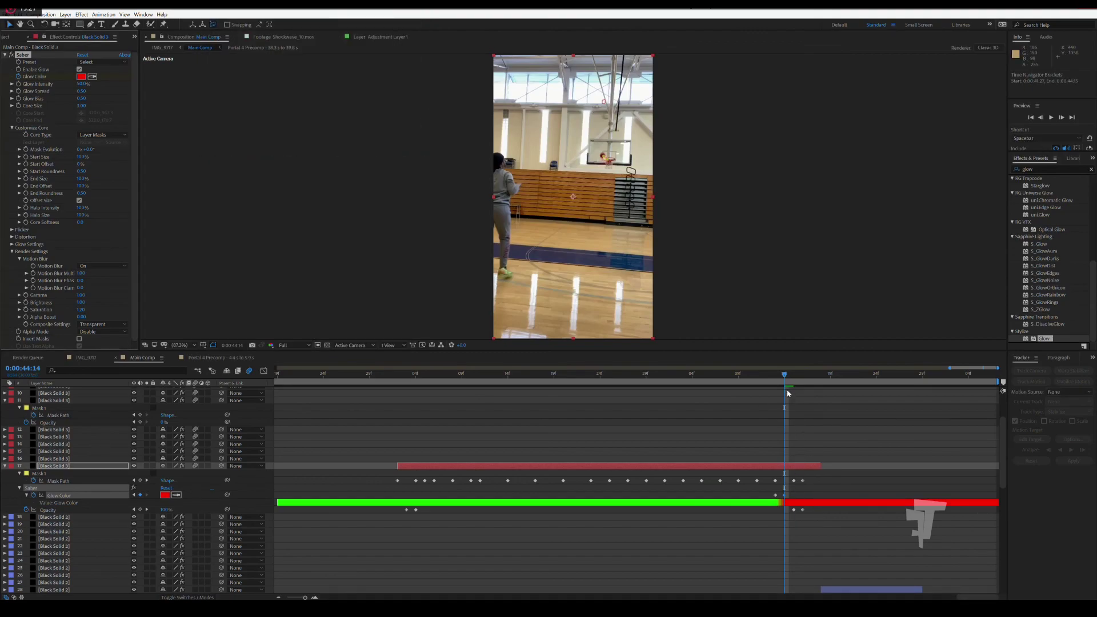
key("Page_Up")
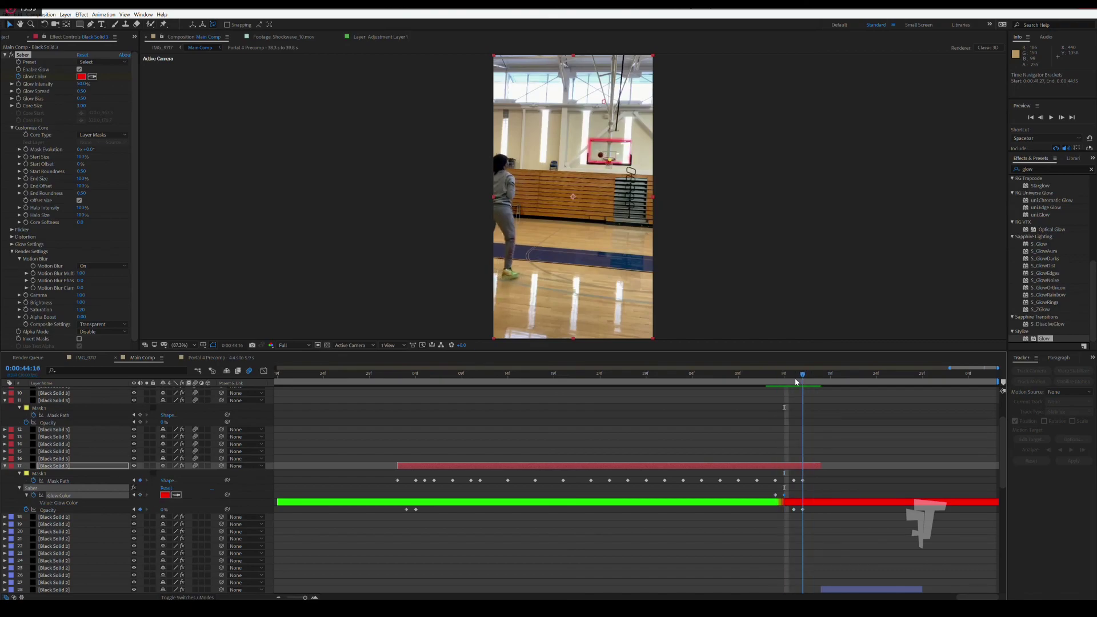
key("Page_Down")
key("Page_Down")
scroll(815, 433, "up", 3)
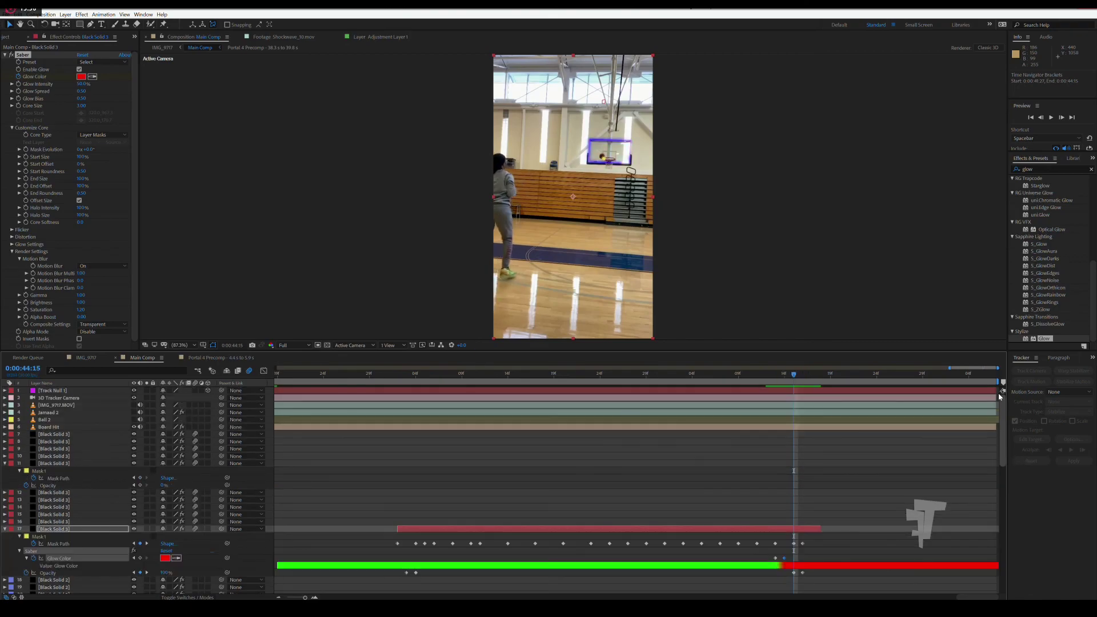
left_click(810, 428)
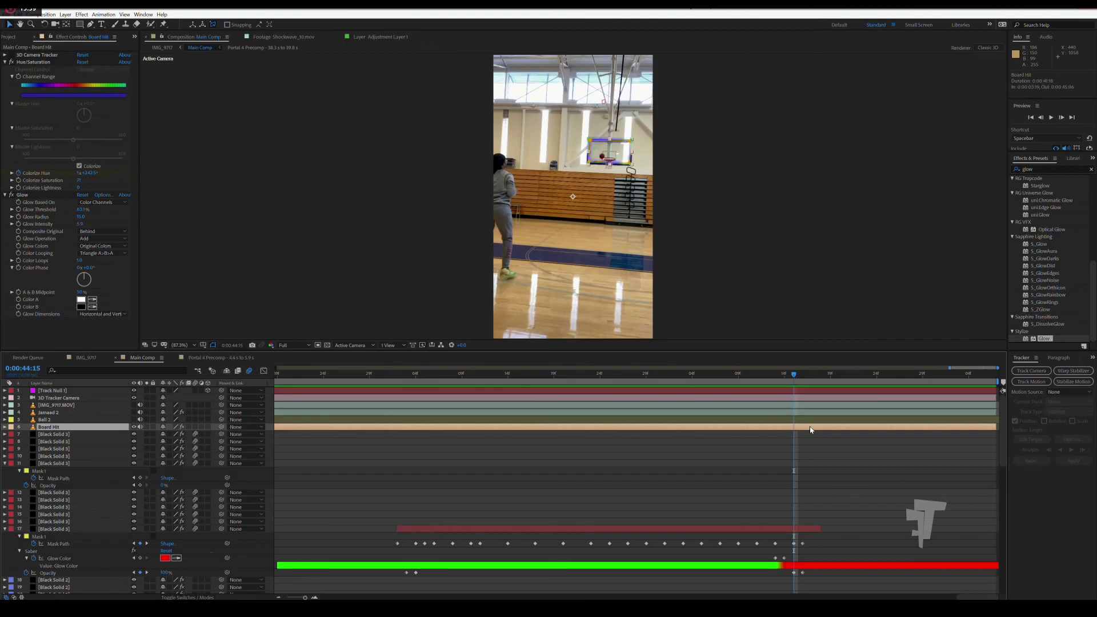
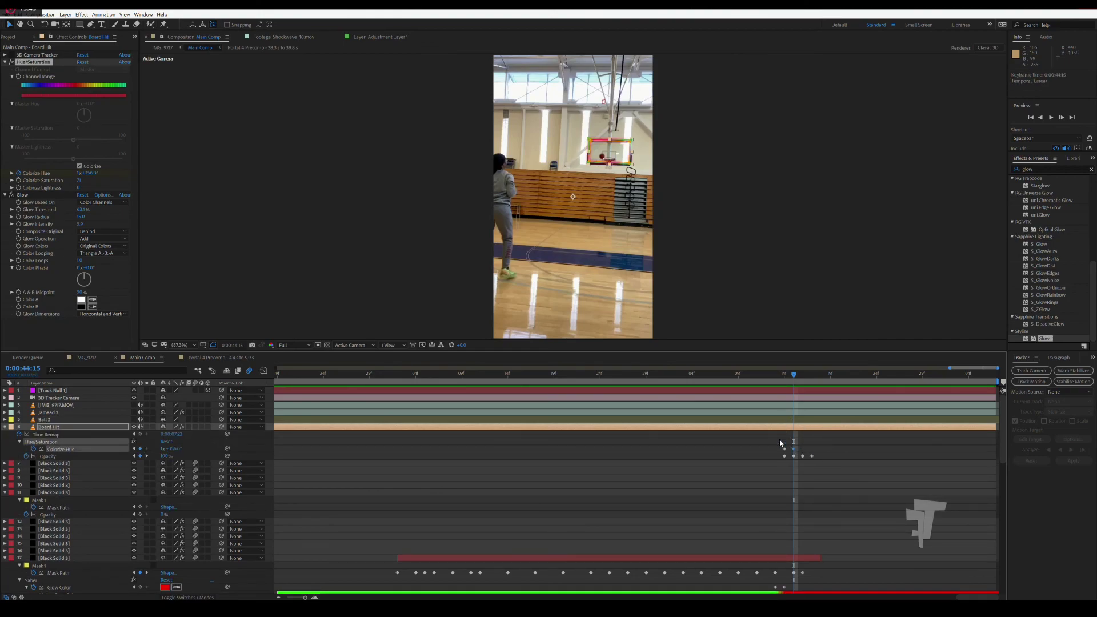
Set the Board Hit layer's Colorize Hue to 1x+336° for a red backboard, then preview later frames.
left_click_drag(86, 172, 94, 172)
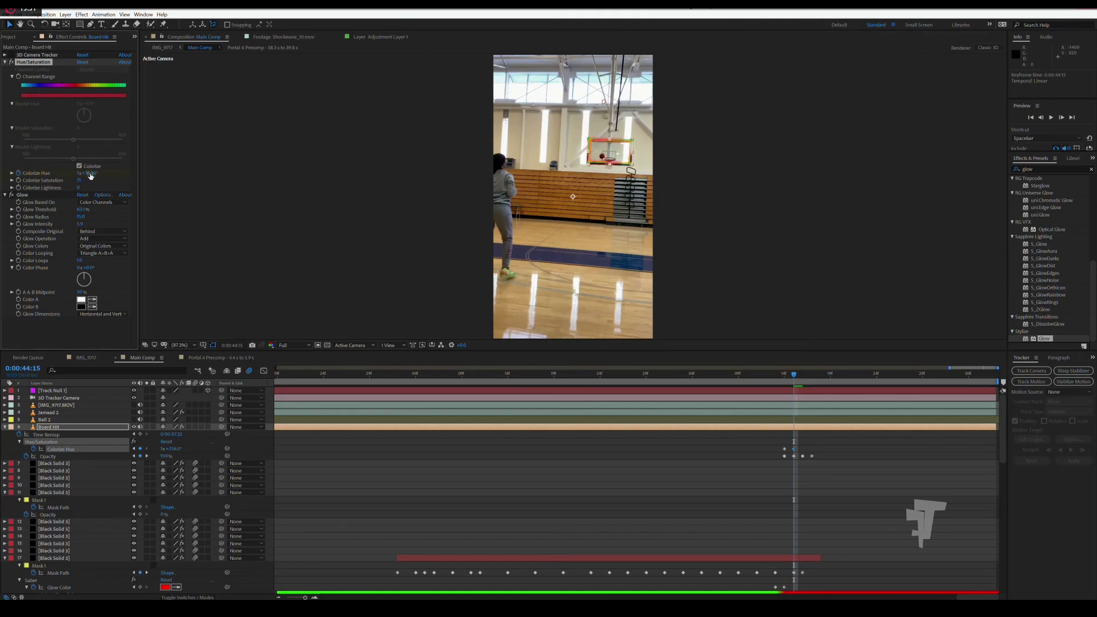
key("ctrl+z")
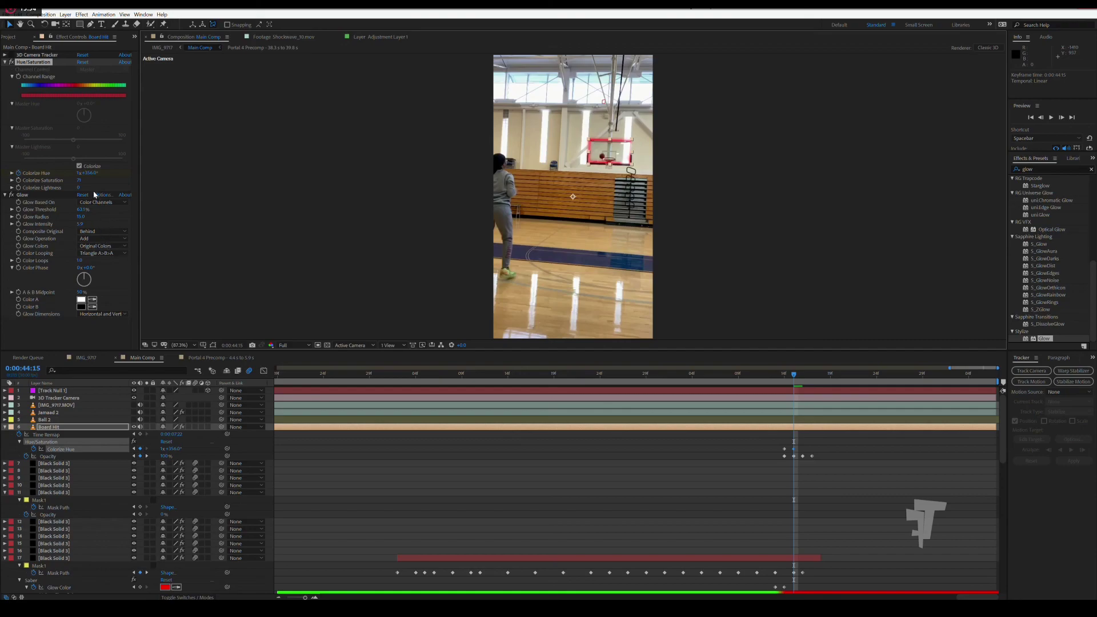
left_click_drag(83, 173, 80, 177)
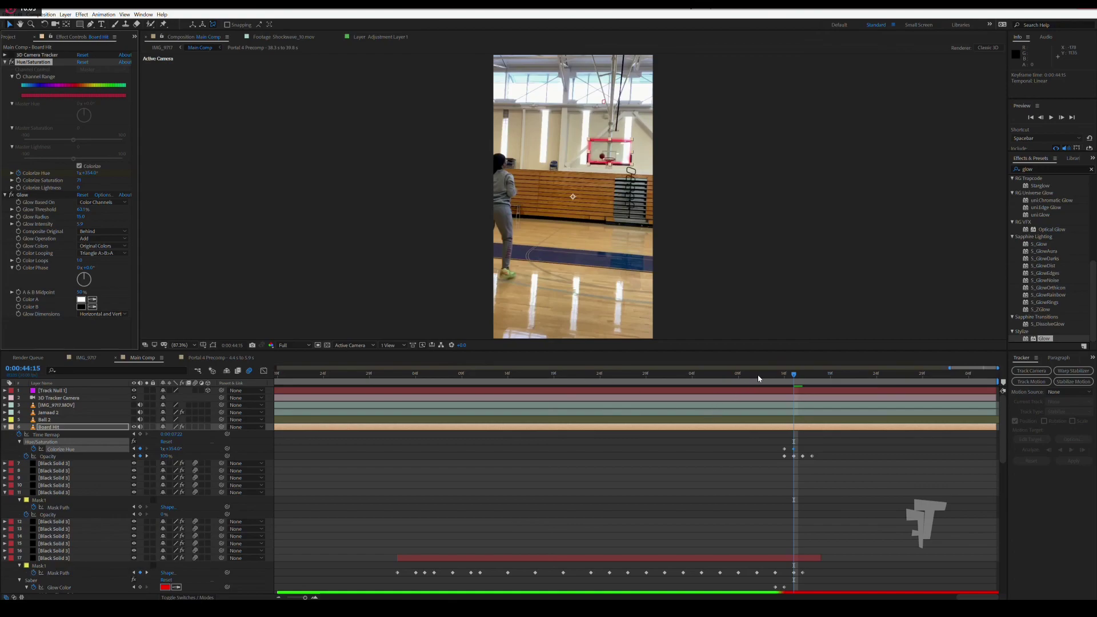
left_click_drag(759, 378, 877, 381)
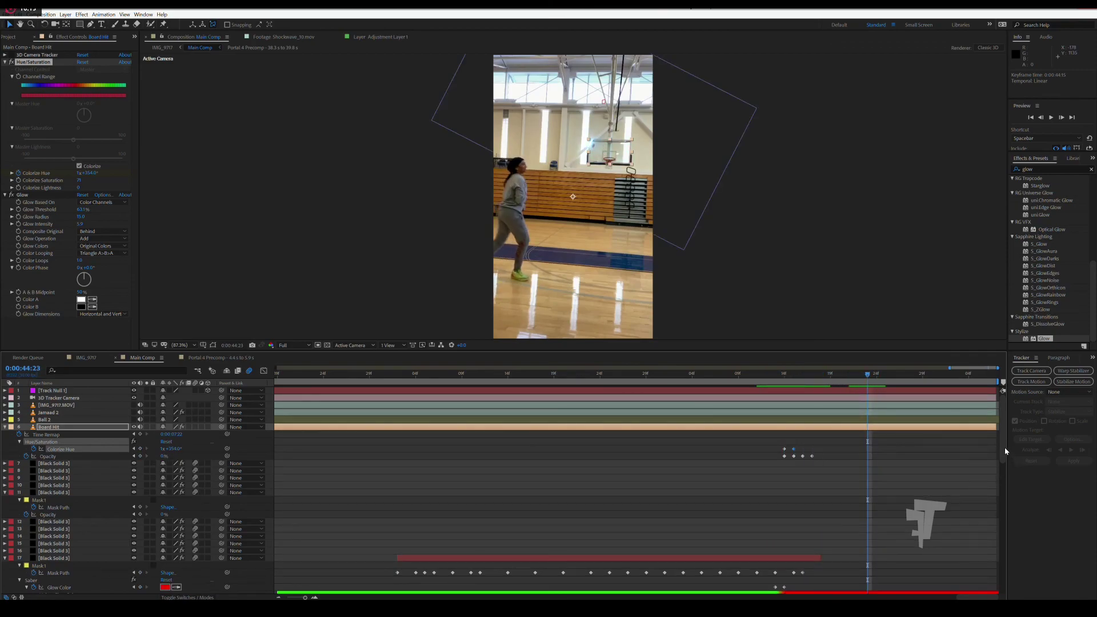
Change the Black Solid 2 layer's Saber Glow Color from blue to red (FF0000).
mouse_move(1004, 447)
left_mouse_down()
mouse_move(999, 531)
mouse_move(1001, 510)
left_mouse_up()
left_click(859, 493)
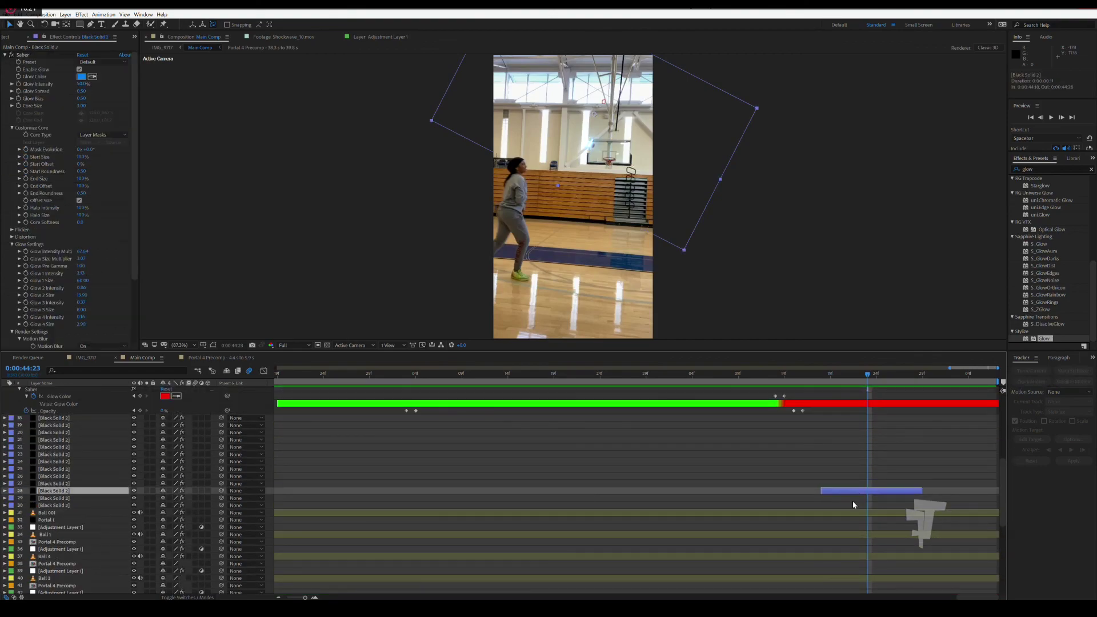
left_click(81, 77)
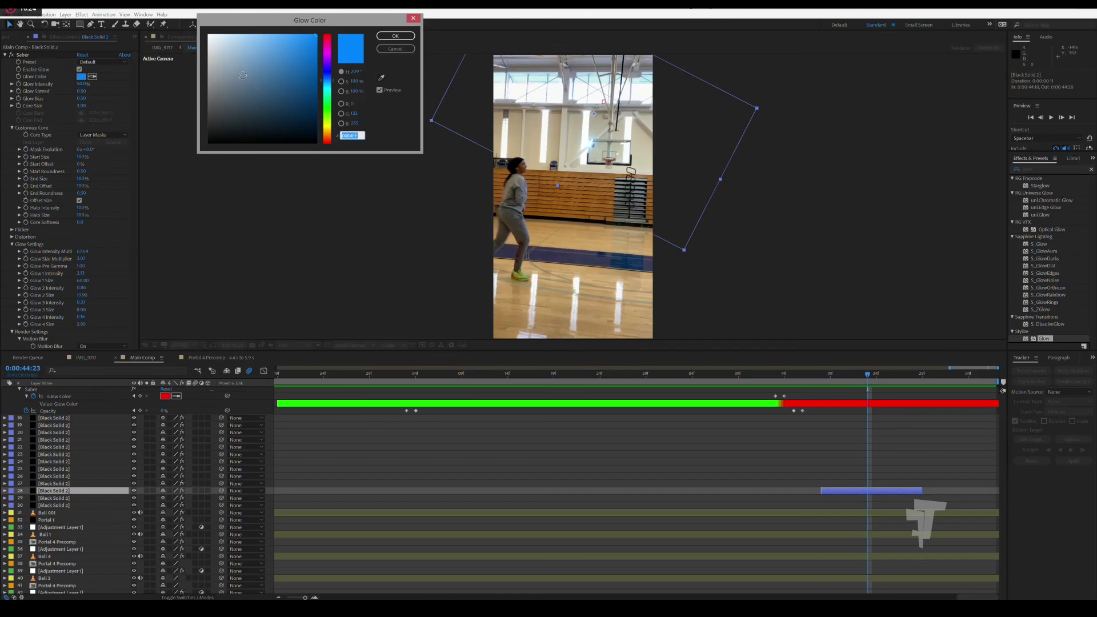
left_click(326, 43)
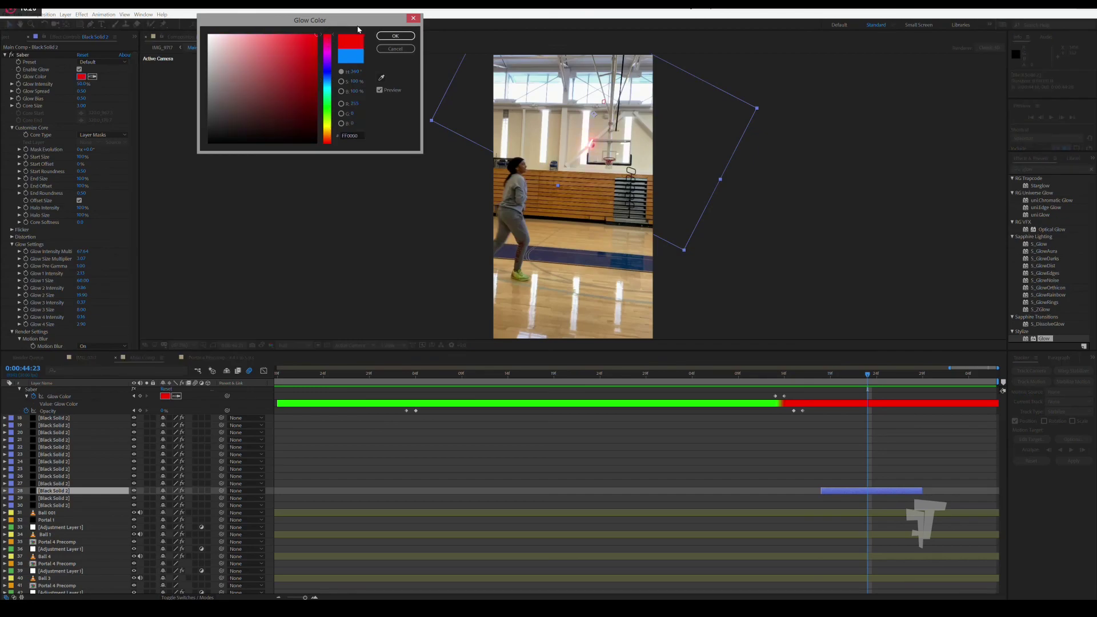
left_click(394, 35)
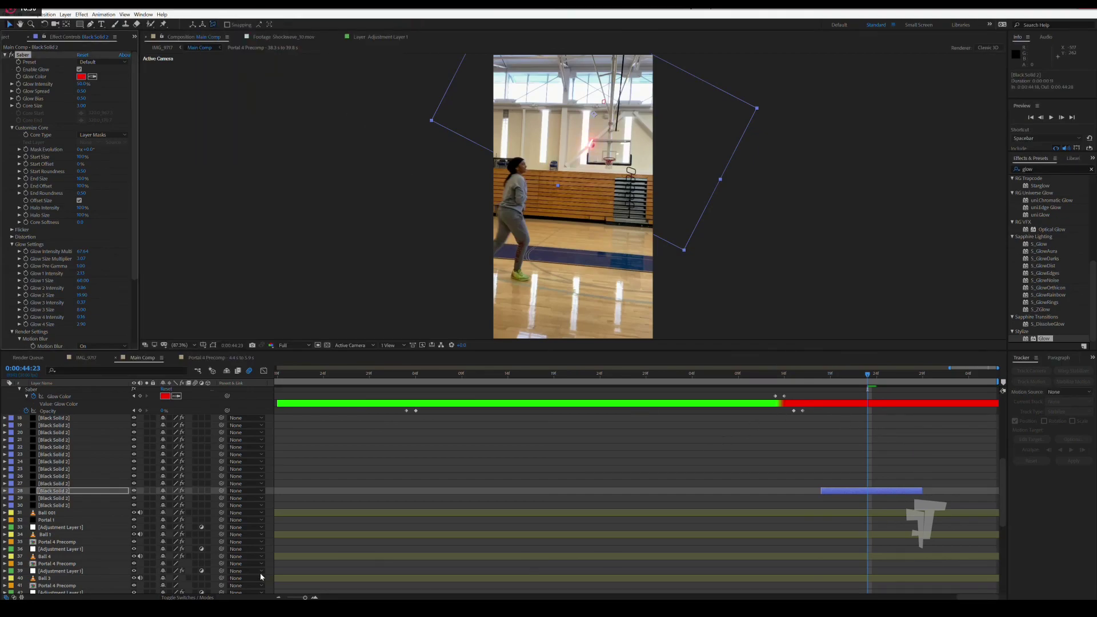
Zoom the timeline out fully, collapse the Board Hit, layer 11 and layer 17 properties, and save.
left_click_drag(303, 597, 287, 597)
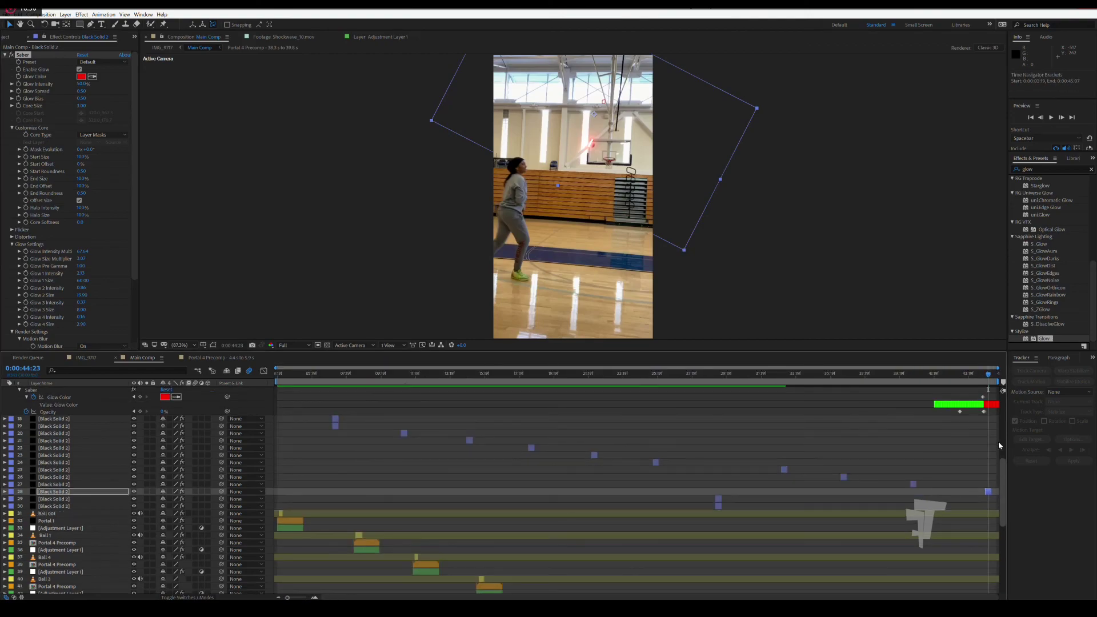
scroll(999, 484, "up", 8)
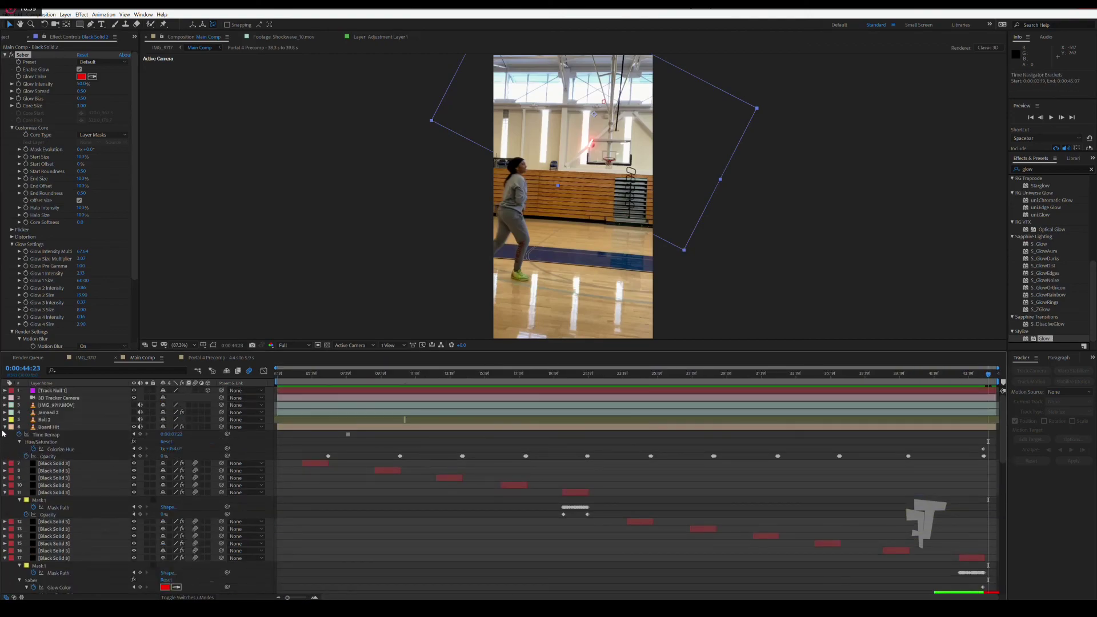
left_click(4, 427)
left_click(4, 464)
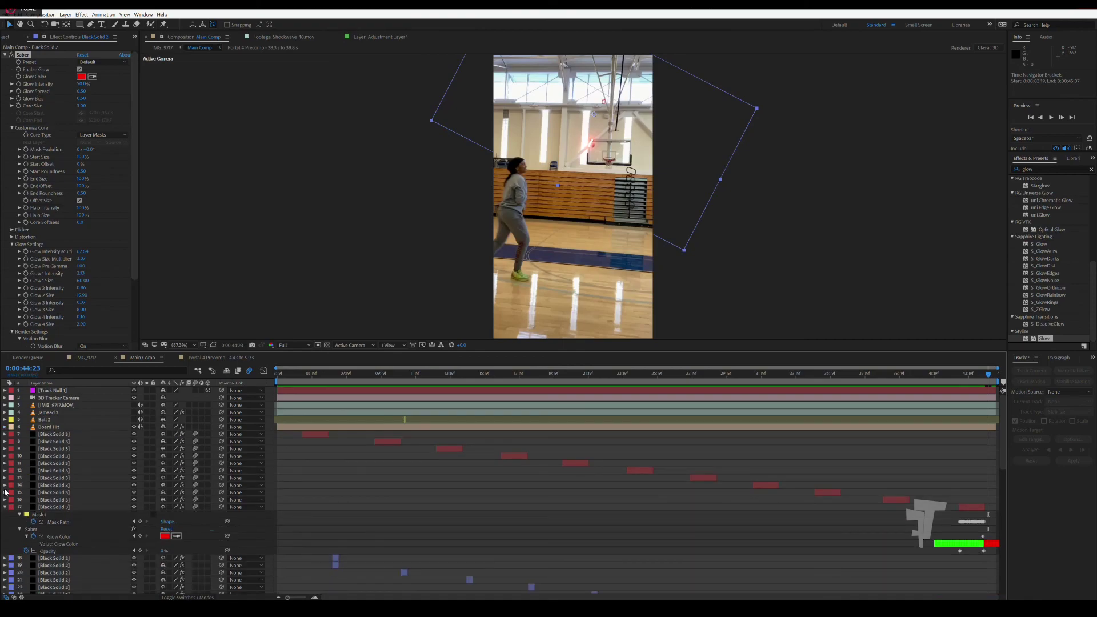
left_click(4, 507)
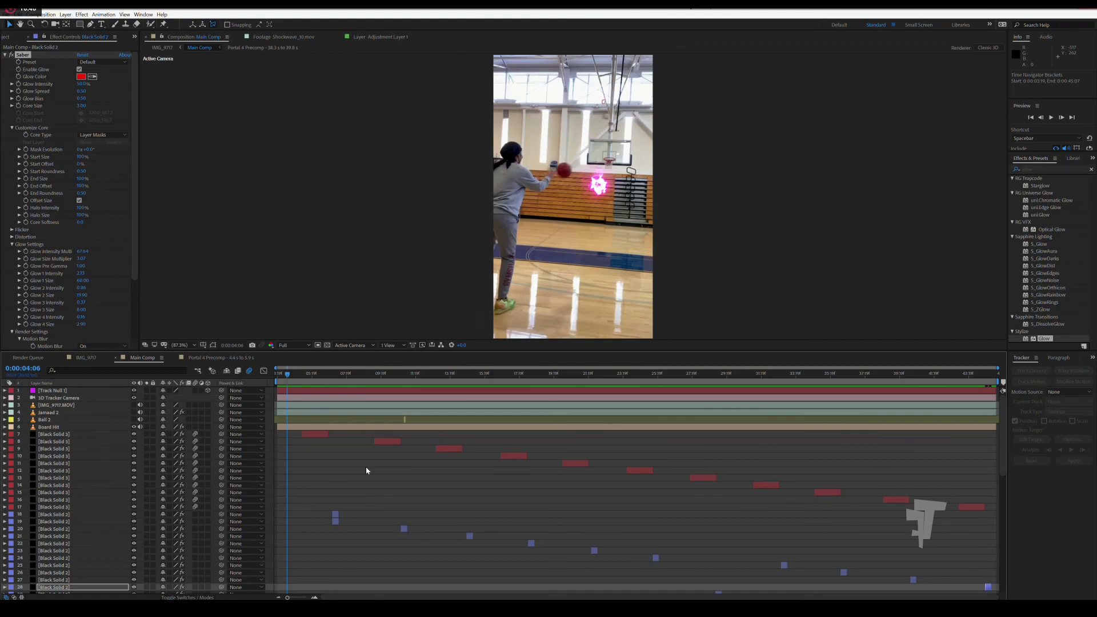
key("ctrl+s")
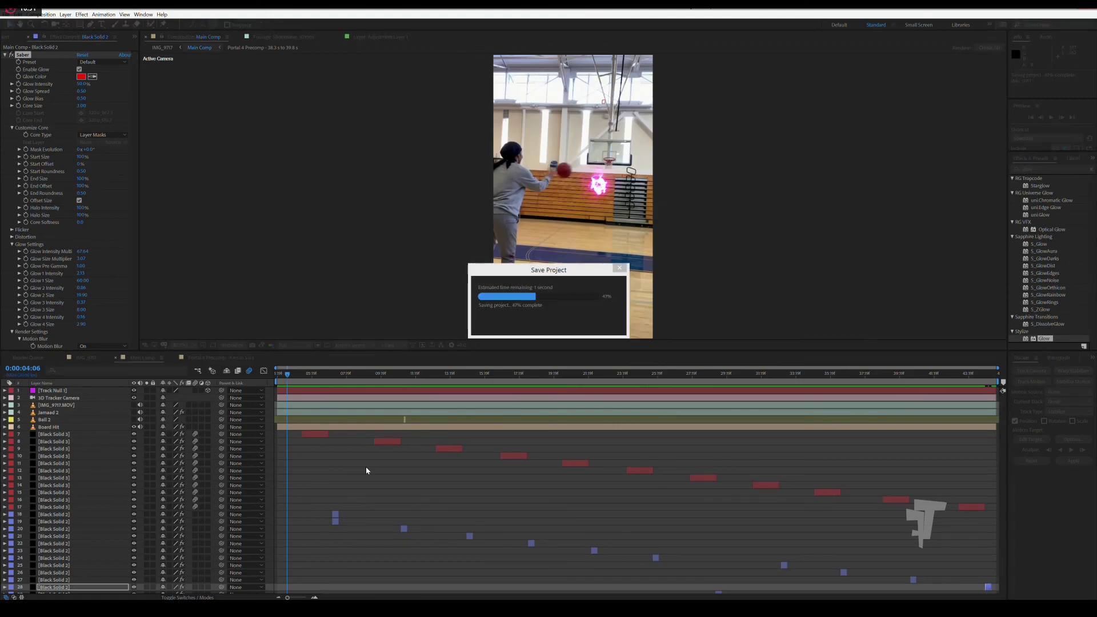